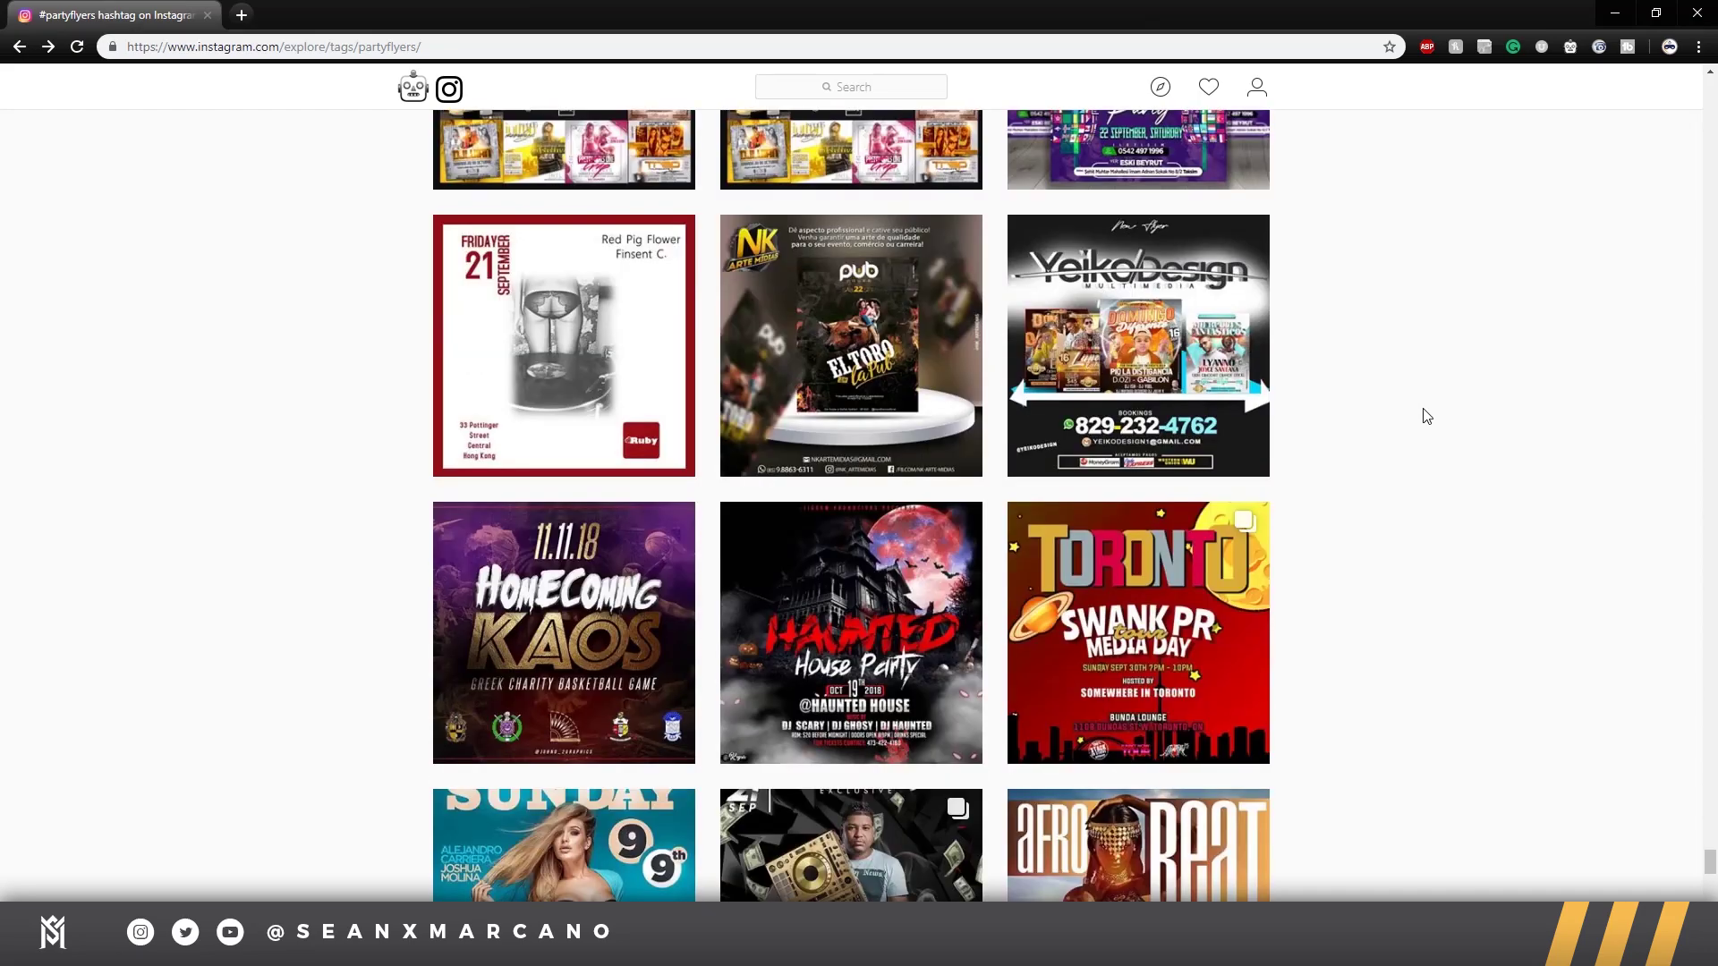
Step: Browse the #partyflyers hashtag page on Instagram to examine the layouts and typography of existing party flyers
{"action": "scroll", "coordinate": [1427, 416], "scroll_direction": "down", "scroll_amount": 4}
{"action": "scroll", "coordinate": [1421, 429], "scroll_direction": "down", "scroll_amount": 4}
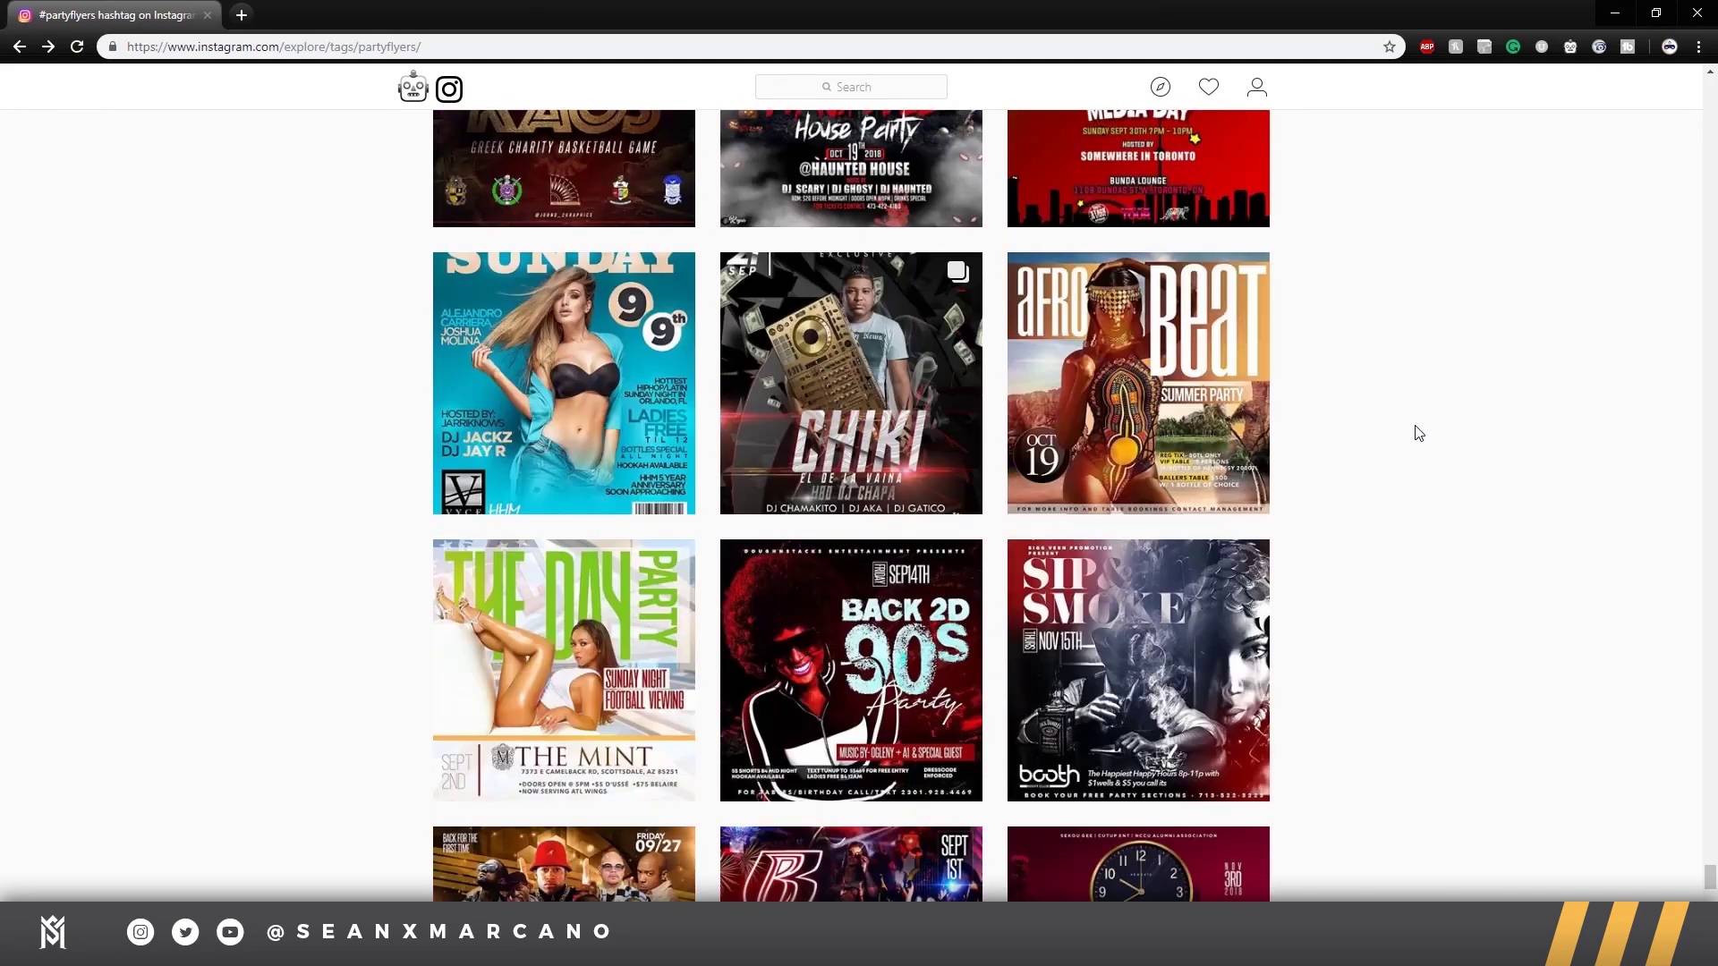
{"action": "scroll", "coordinate": [1410, 446], "scroll_direction": "down", "scroll_amount": 5}
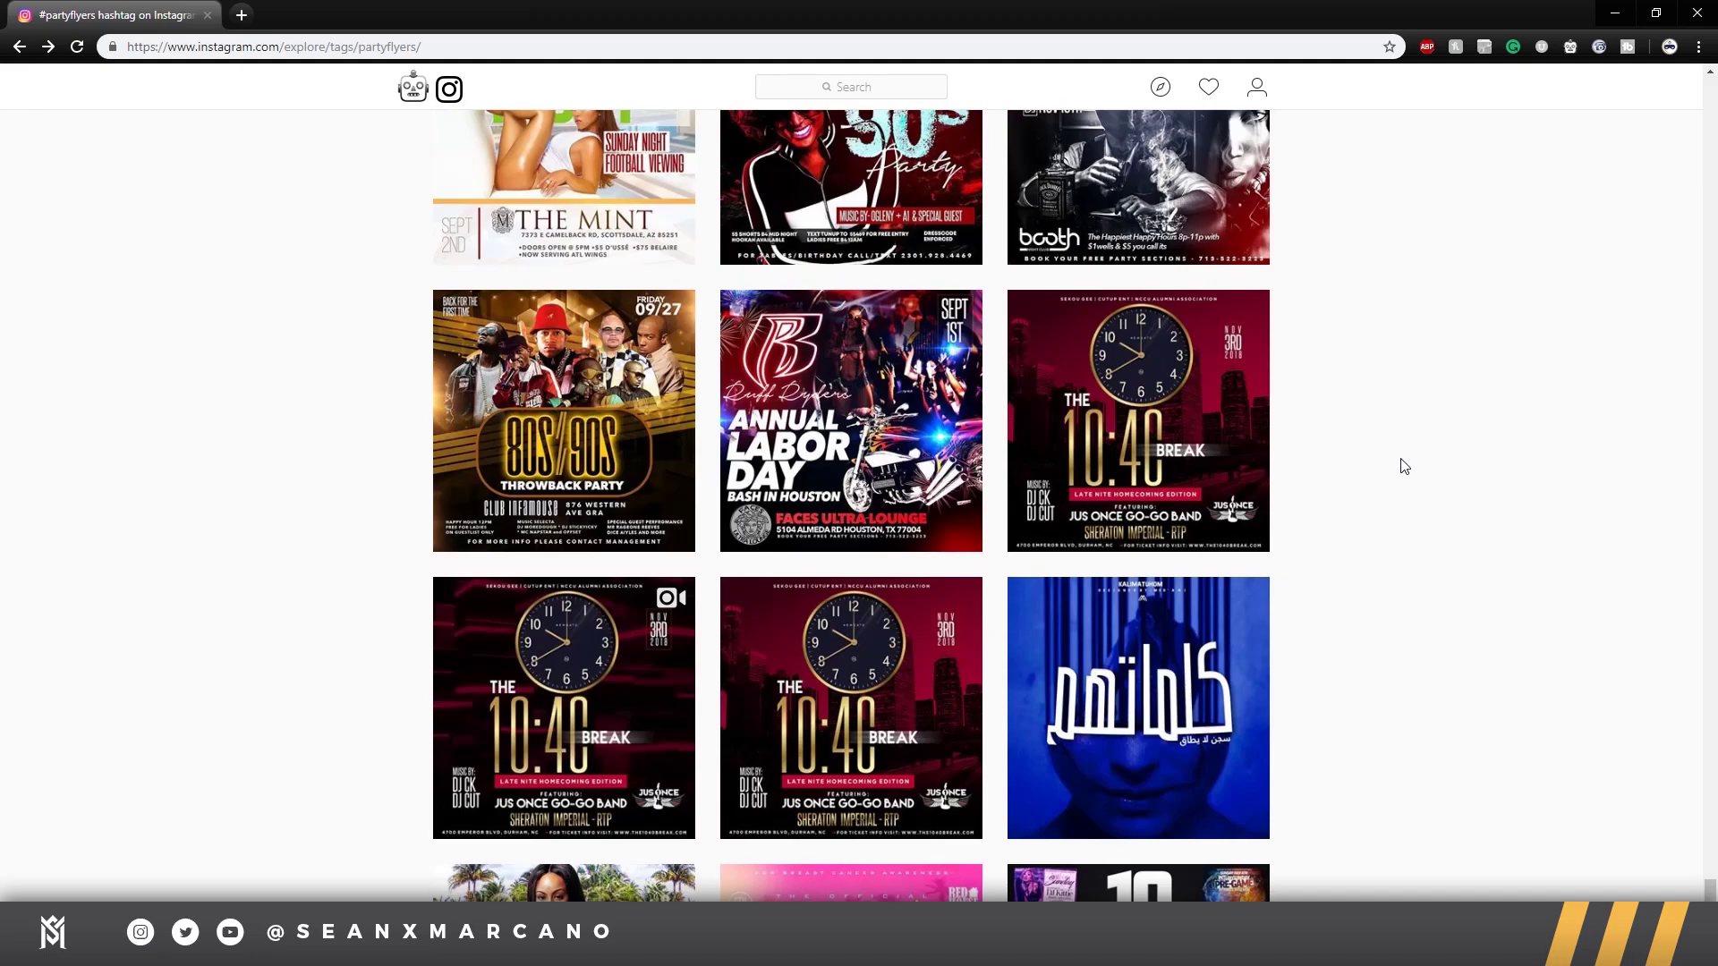
{"action": "scroll", "coordinate": [1423, 486], "scroll_direction": "down", "scroll_amount": 4}
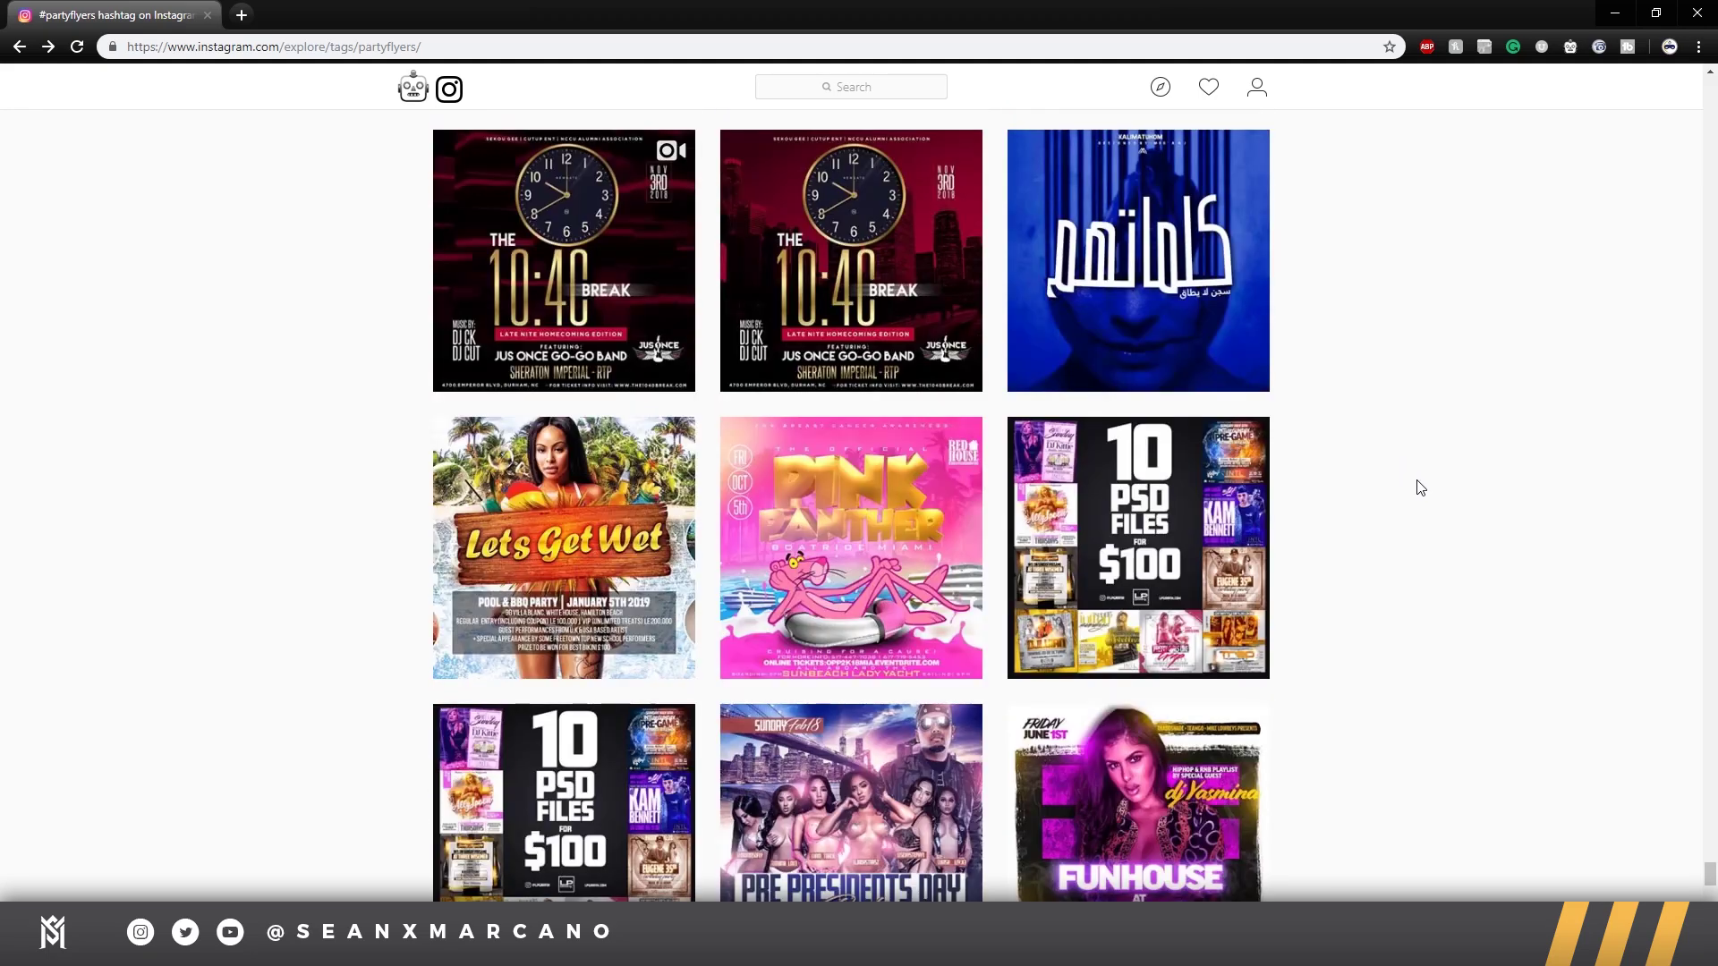
{"action": "scroll", "coordinate": [1421, 488], "scroll_direction": "down", "scroll_amount": 4}
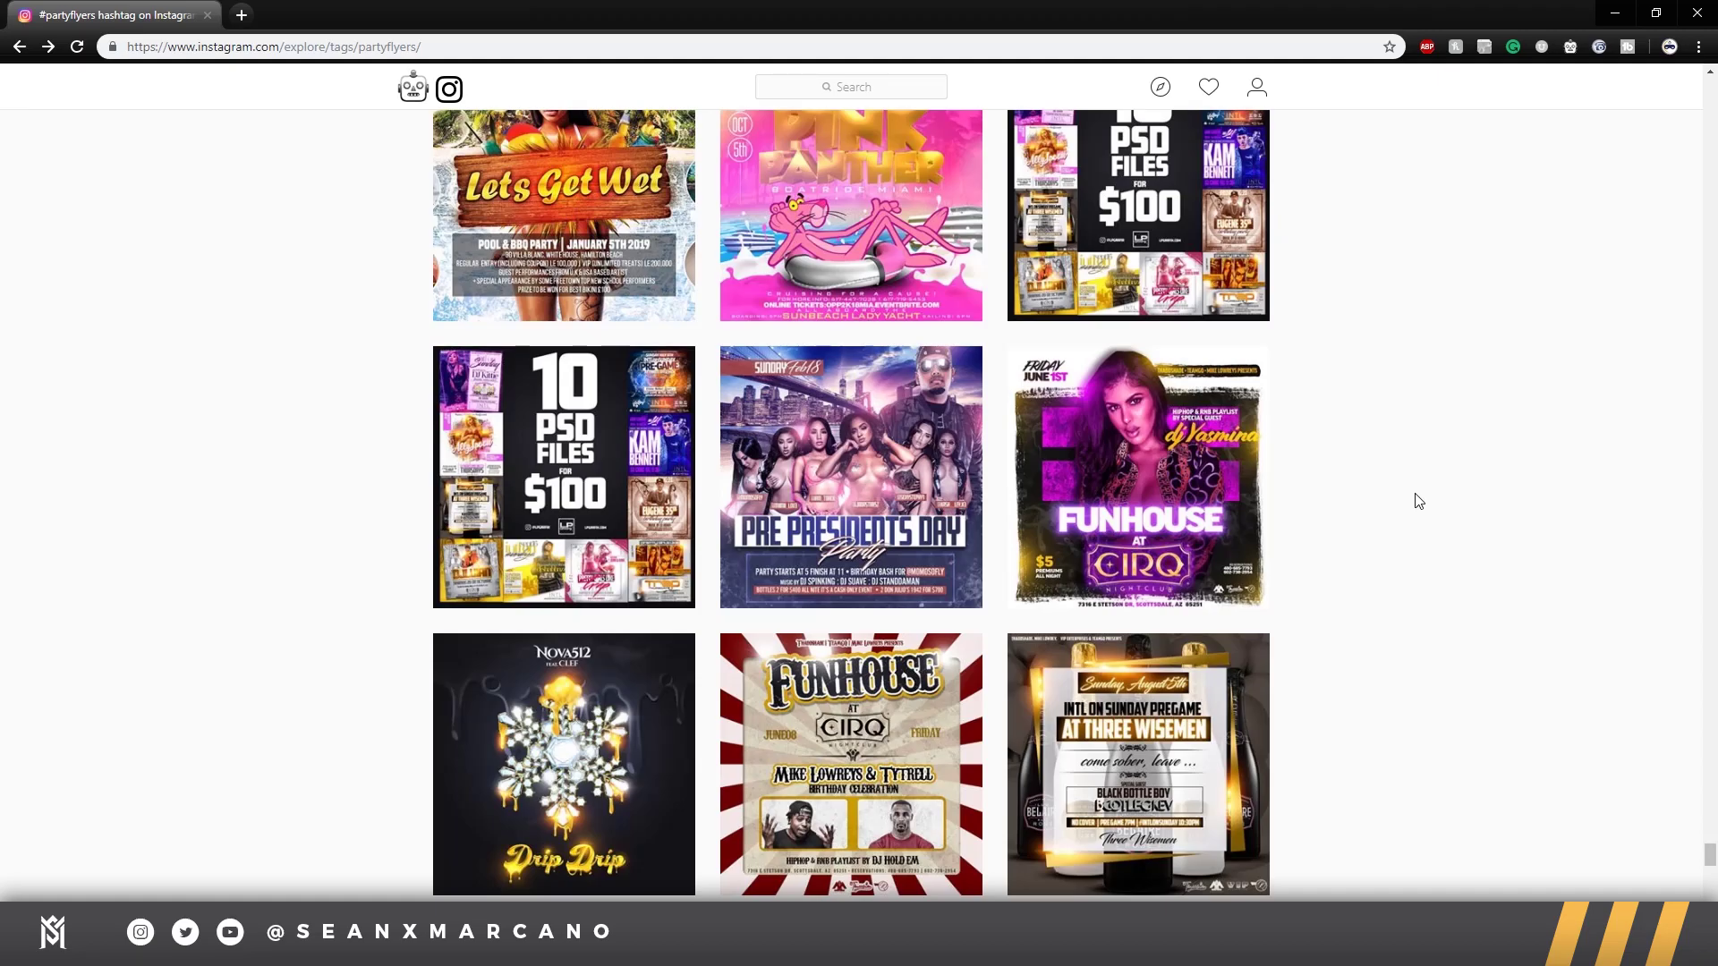
{"action": "scroll", "coordinate": [1420, 500], "scroll_direction": "down", "scroll_amount": 5}
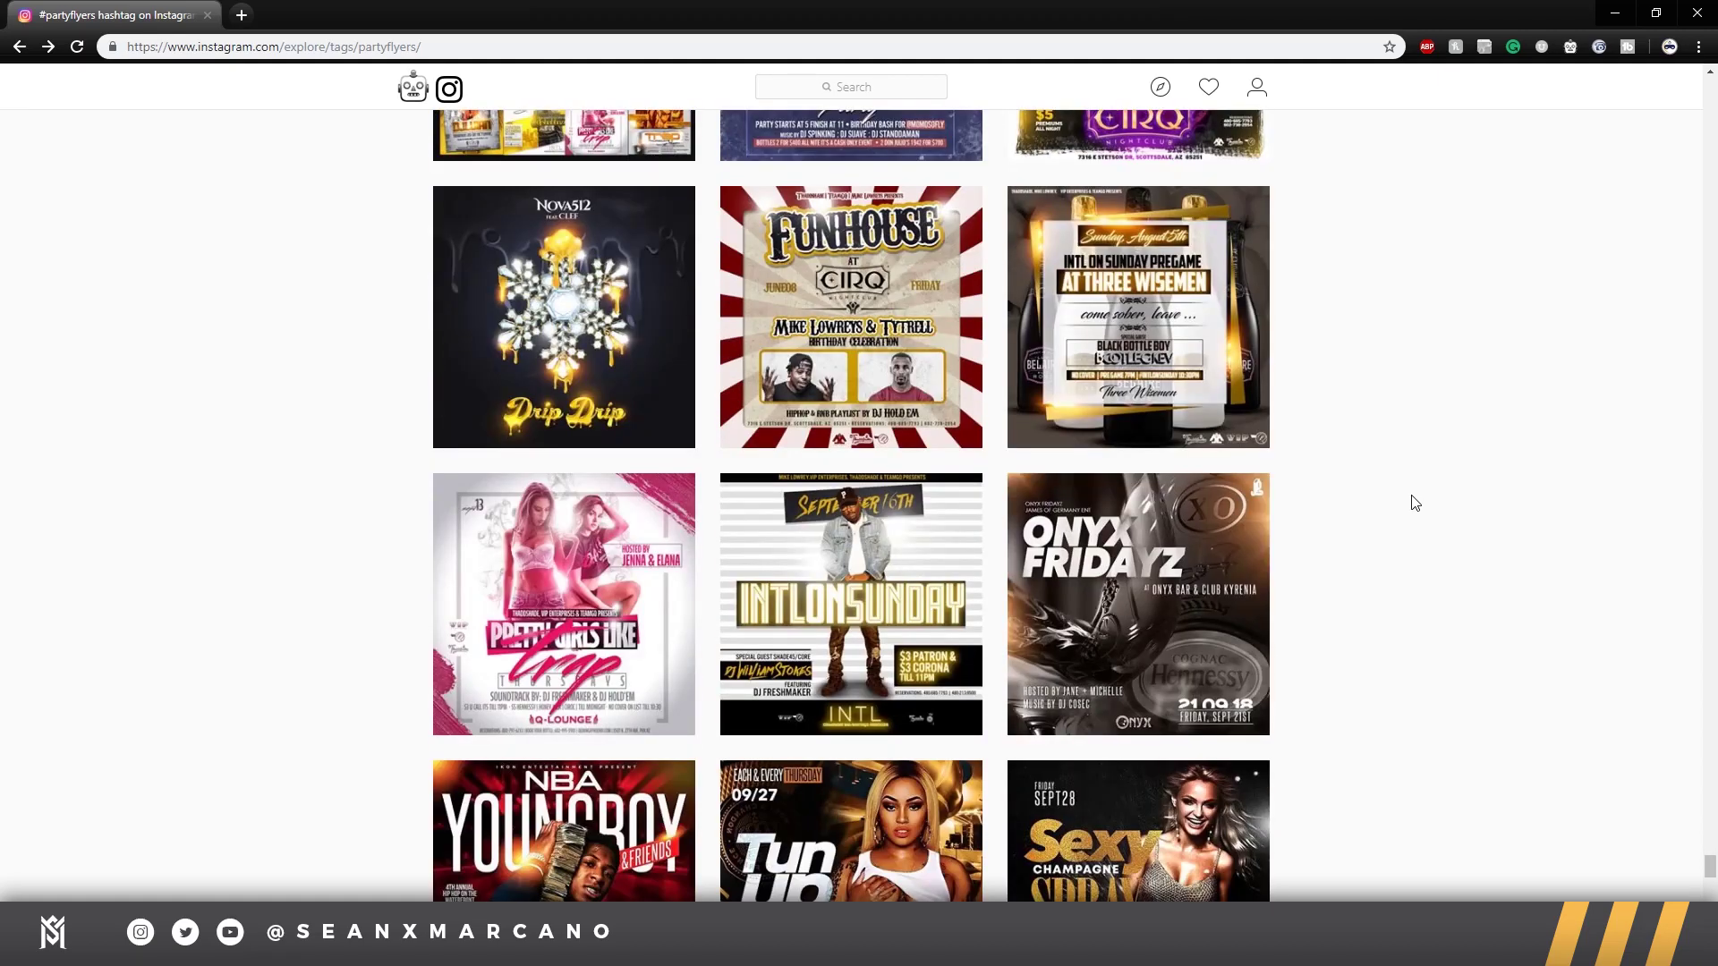
{"action": "scroll", "coordinate": [1409, 504], "scroll_direction": "down", "scroll_amount": 5}
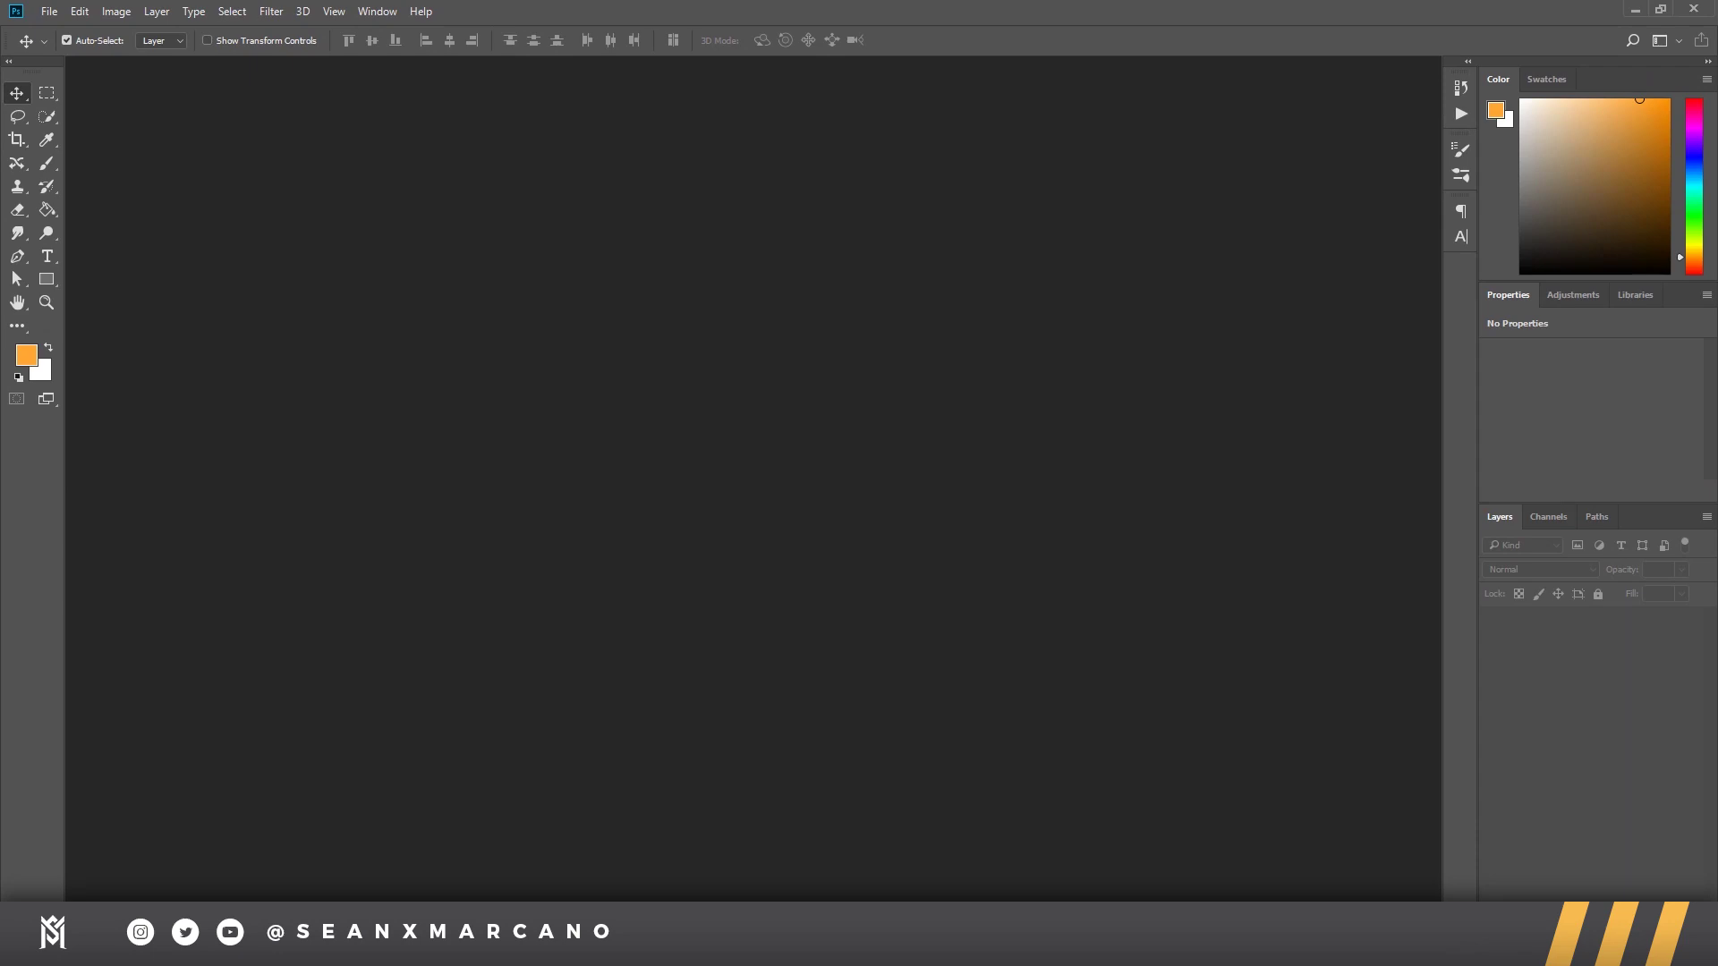
Step: Open the new document setup in Photoshop
{"action": "left_click", "coordinate": [52, 12]}
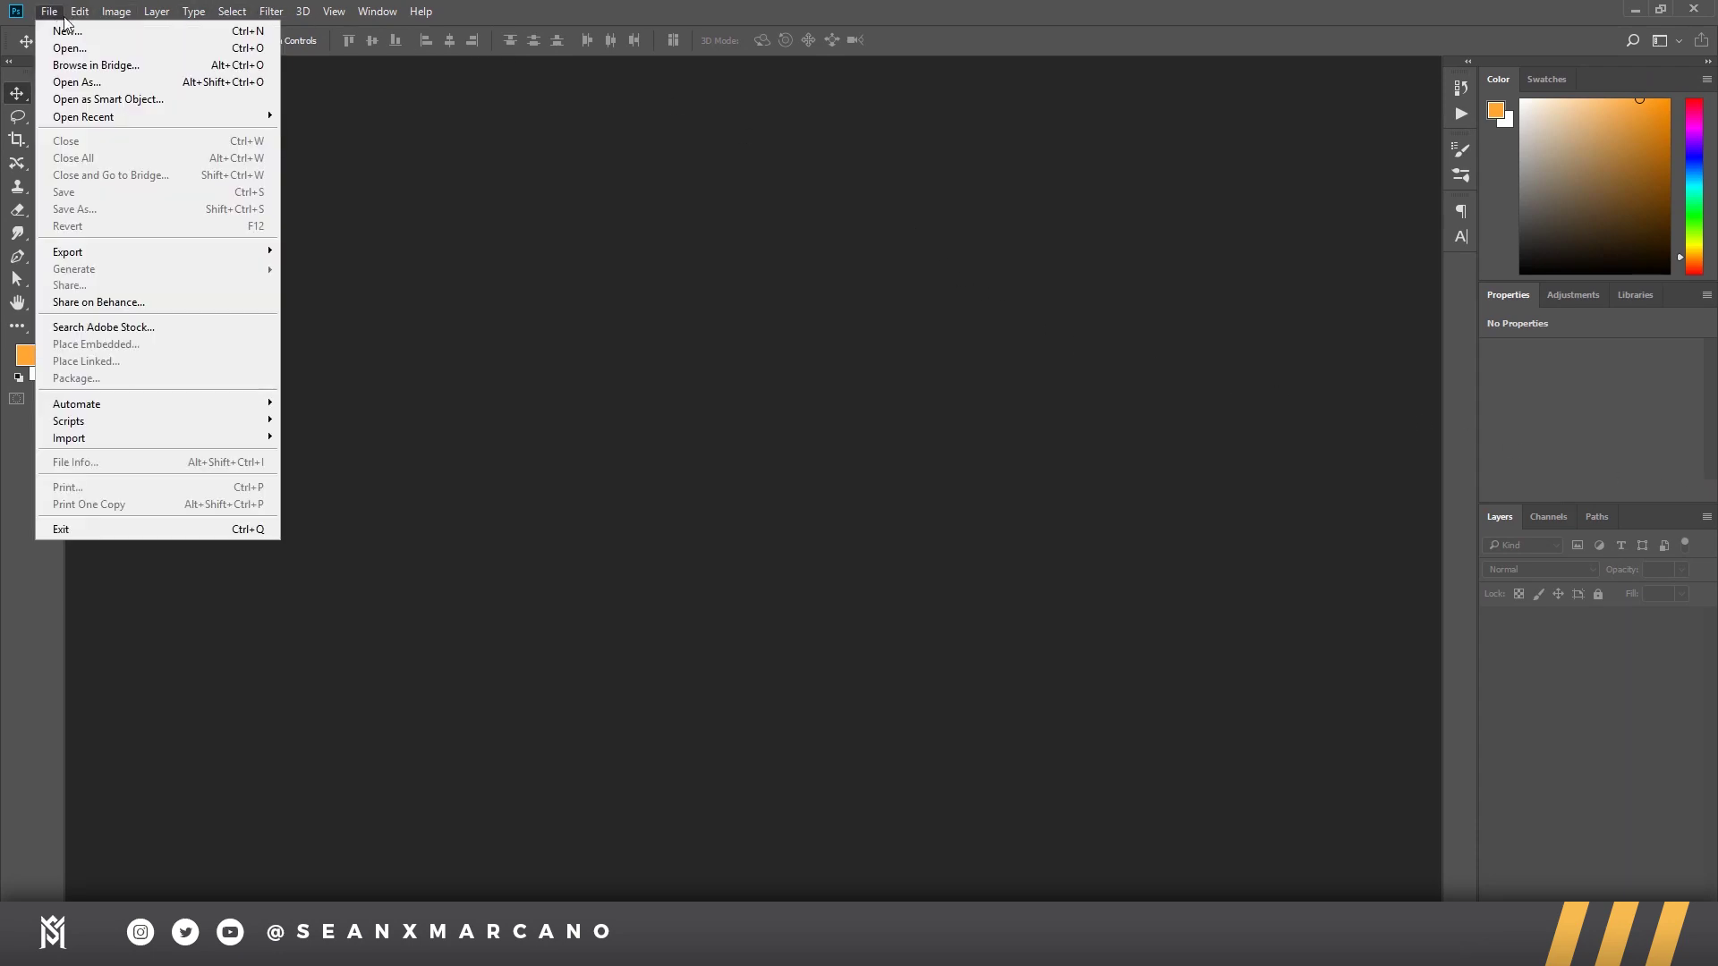
{"action": "left_click", "coordinate": [70, 32]}
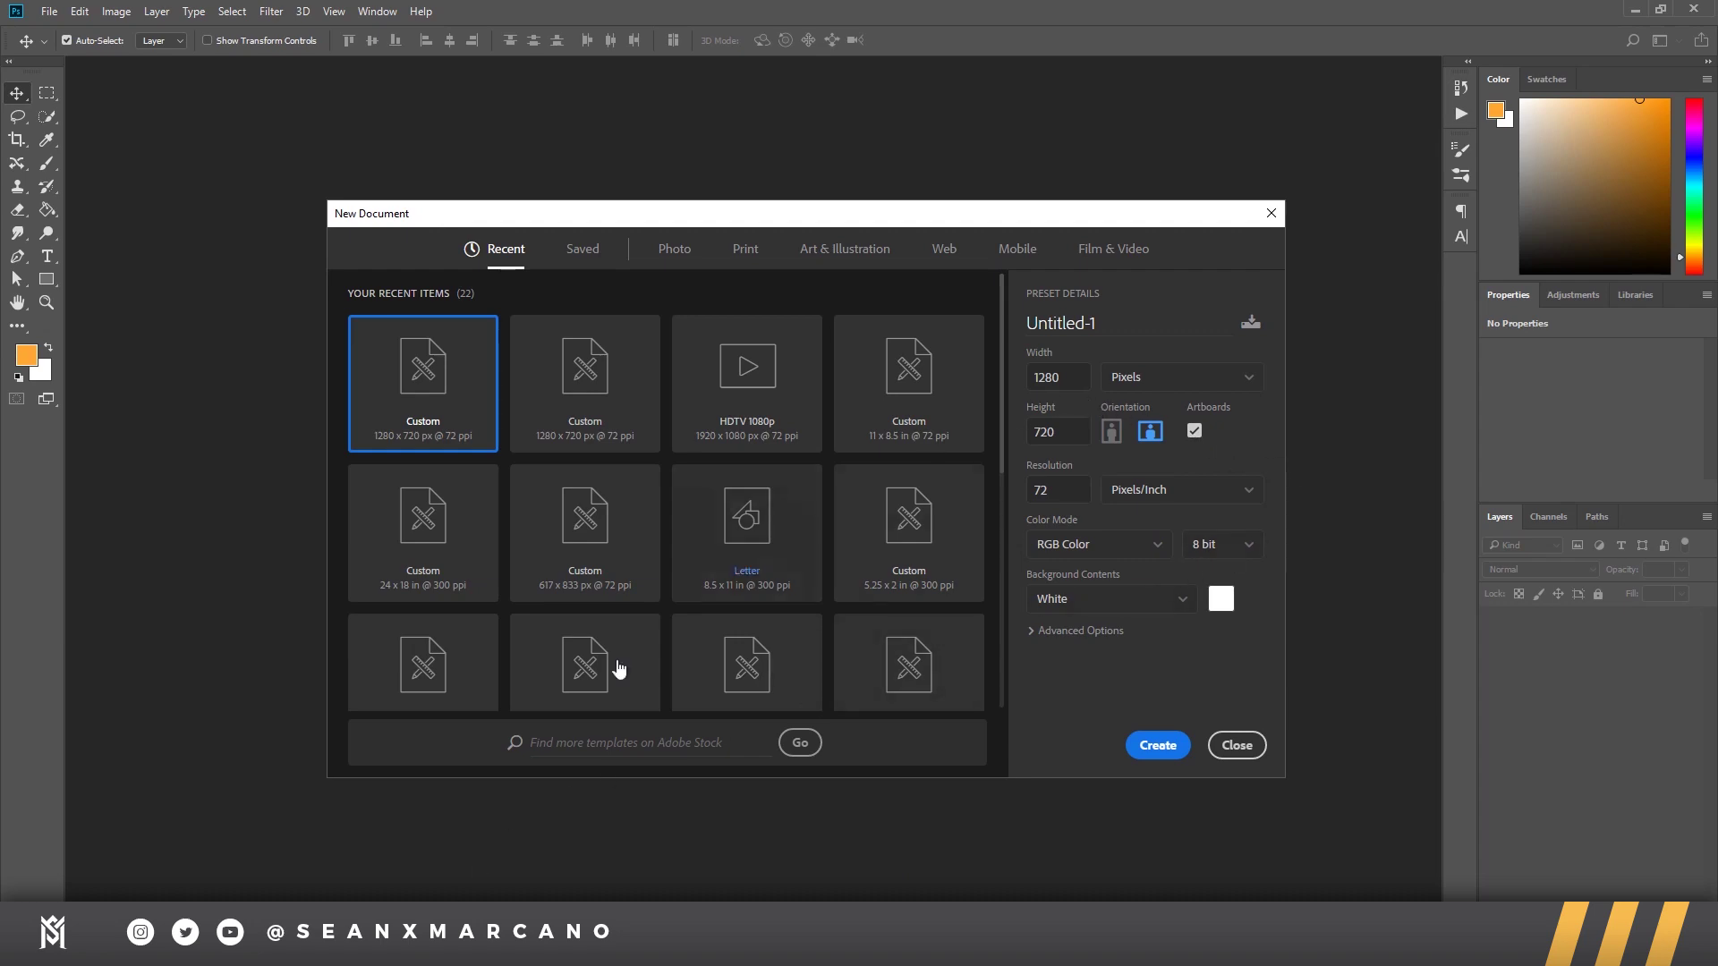
Step: Switch to the #partyflyers page in Chrome and examine the 80s/90s Throwback Party flyer post at full size
{"action": "mouse_move", "coordinate": [417, 947]}
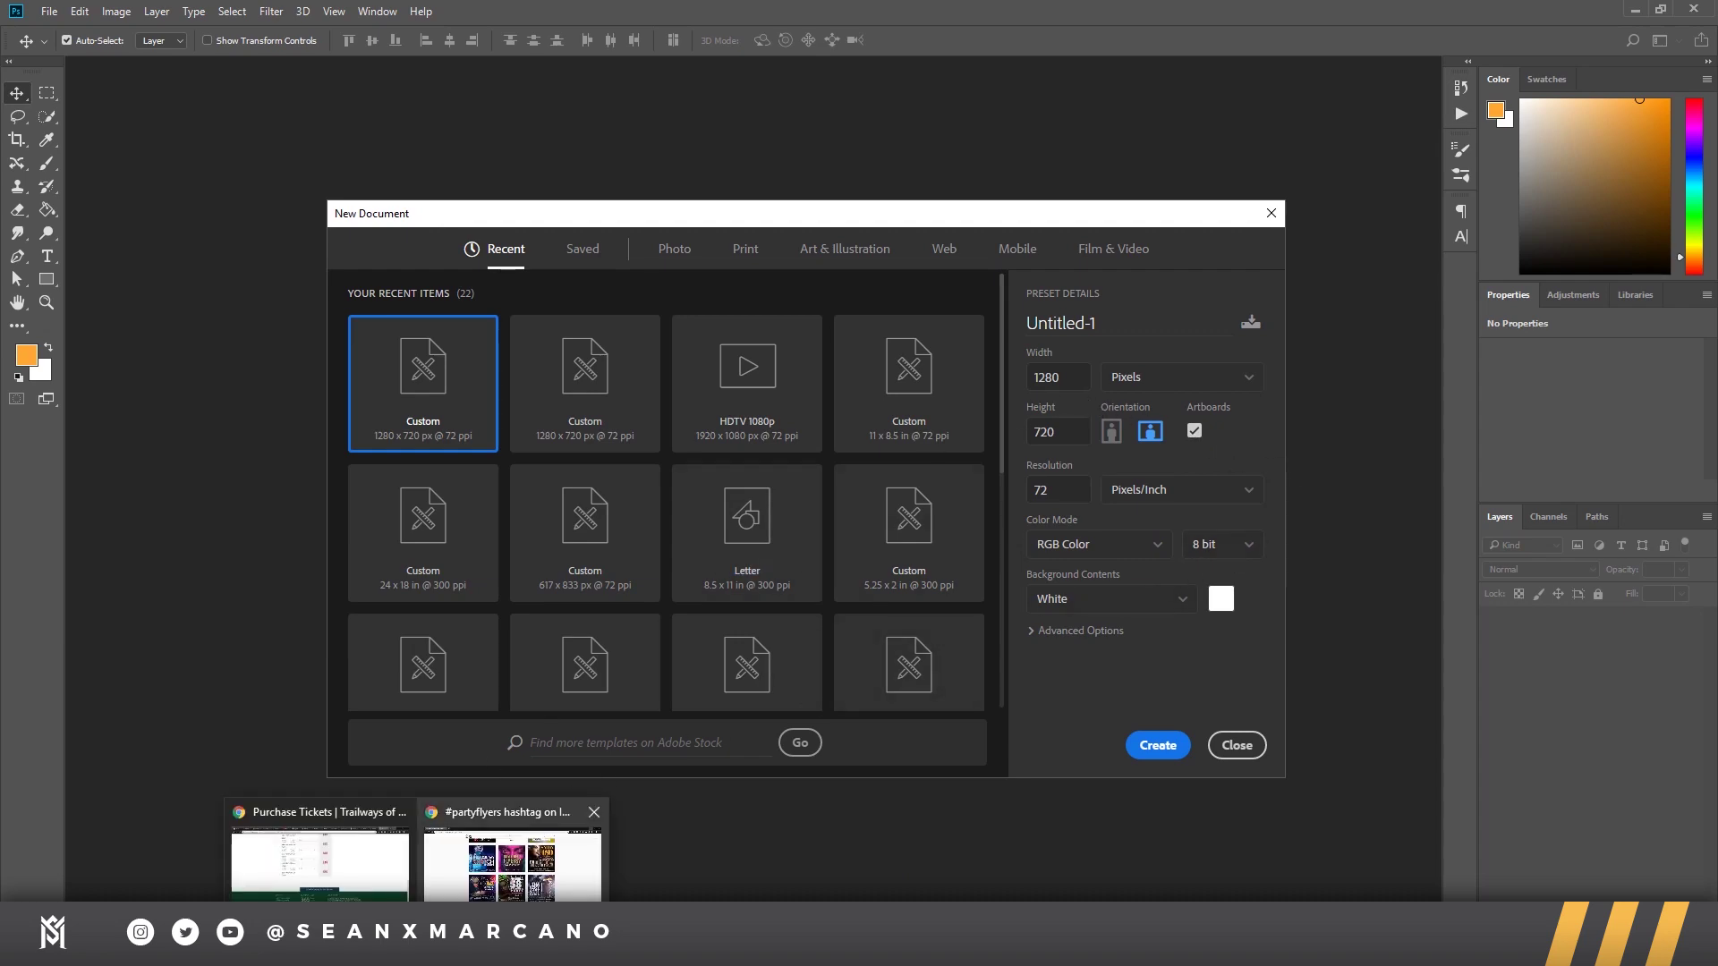
{"action": "left_click", "coordinate": [496, 881]}
{"action": "scroll", "coordinate": [1402, 296], "scroll_direction": "down", "scroll_amount": 8}
{"action": "scroll", "coordinate": [1402, 295], "scroll_direction": "down", "scroll_amount": 20}
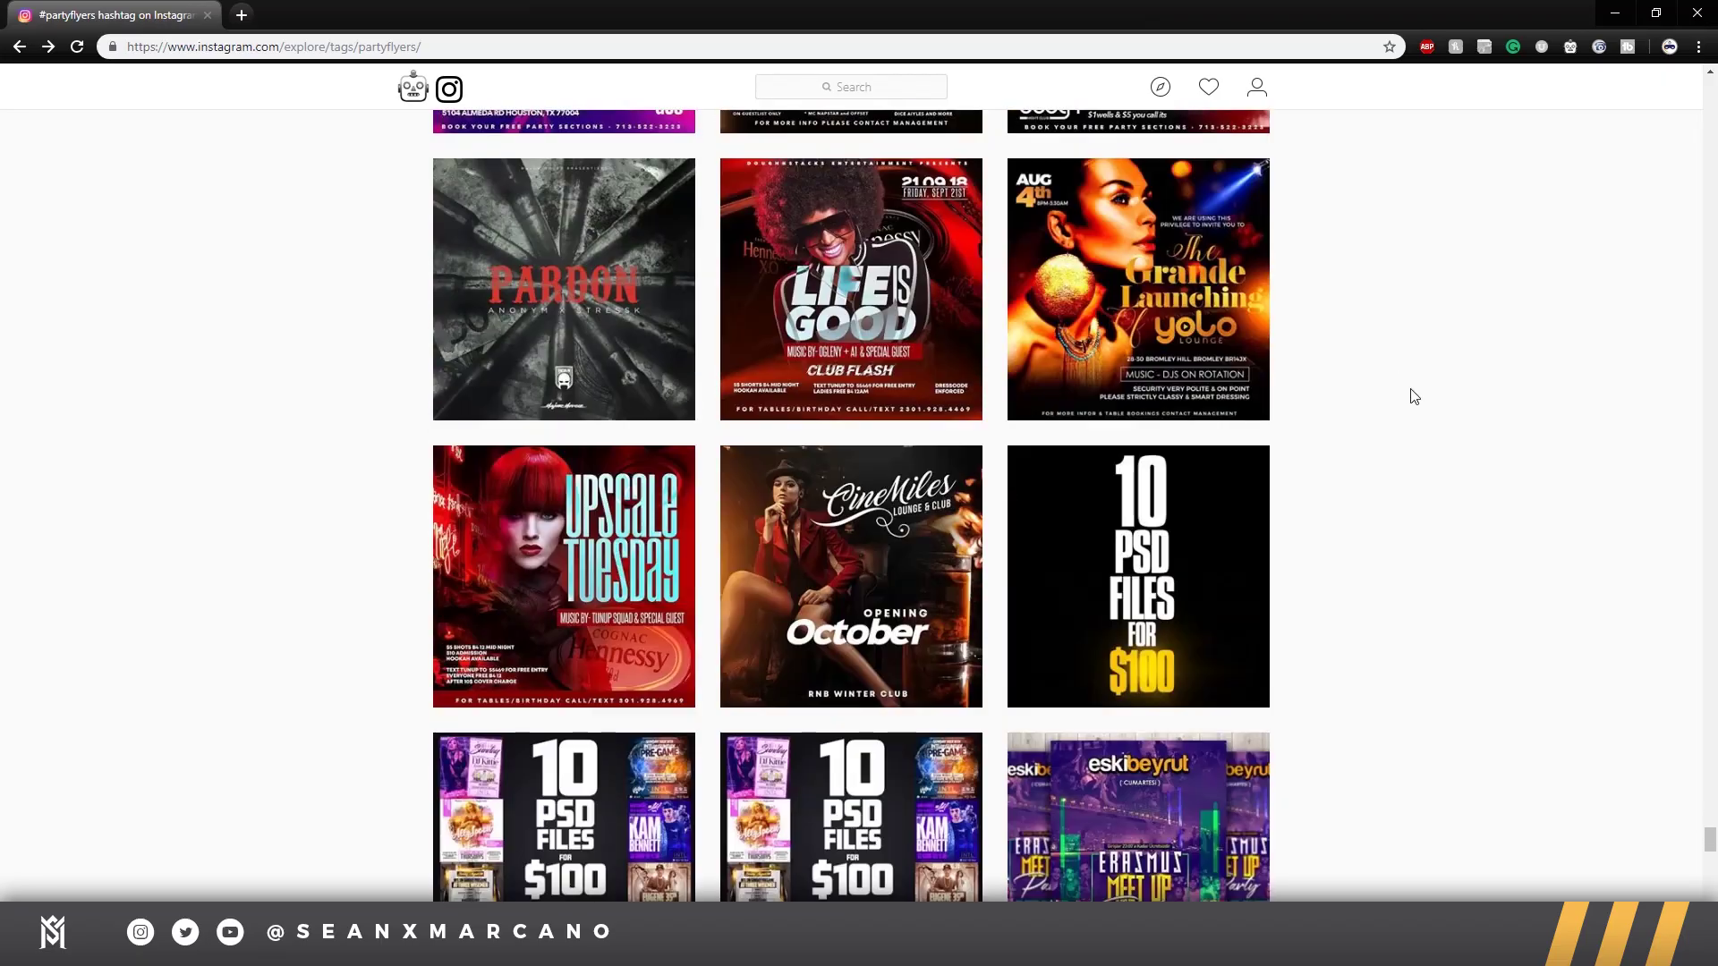
{"action": "scroll", "coordinate": [1409, 484], "scroll_direction": "down", "scroll_amount": 15}
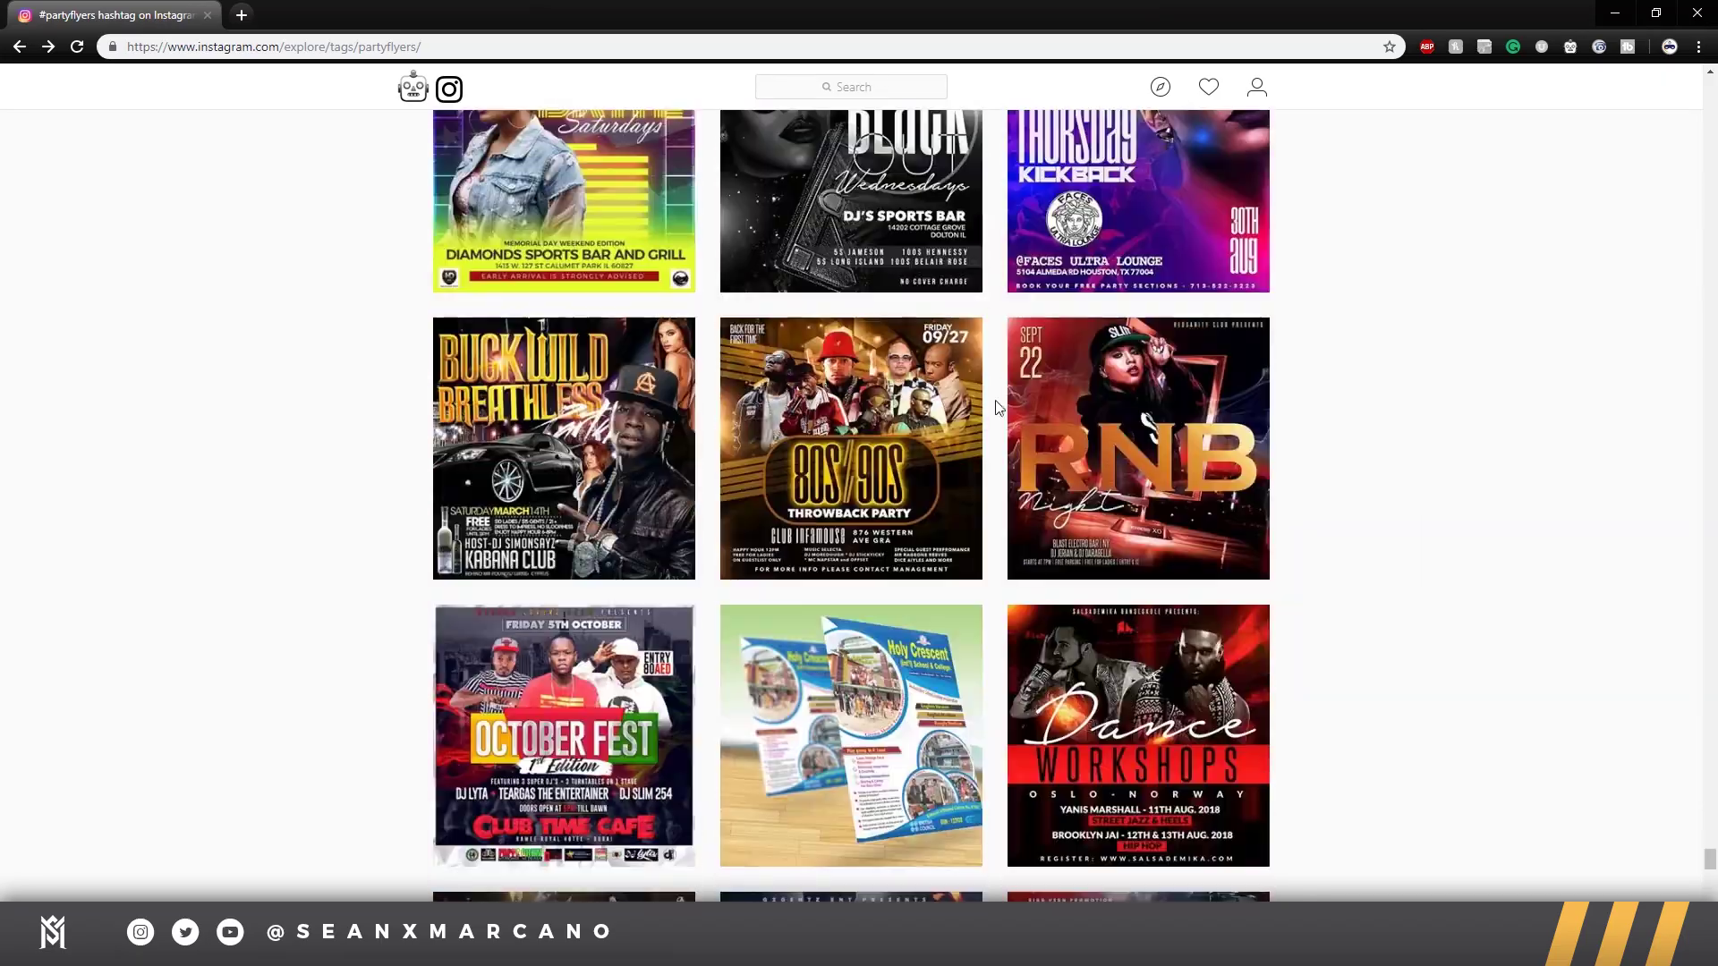
{"action": "left_click", "coordinate": [976, 410]}
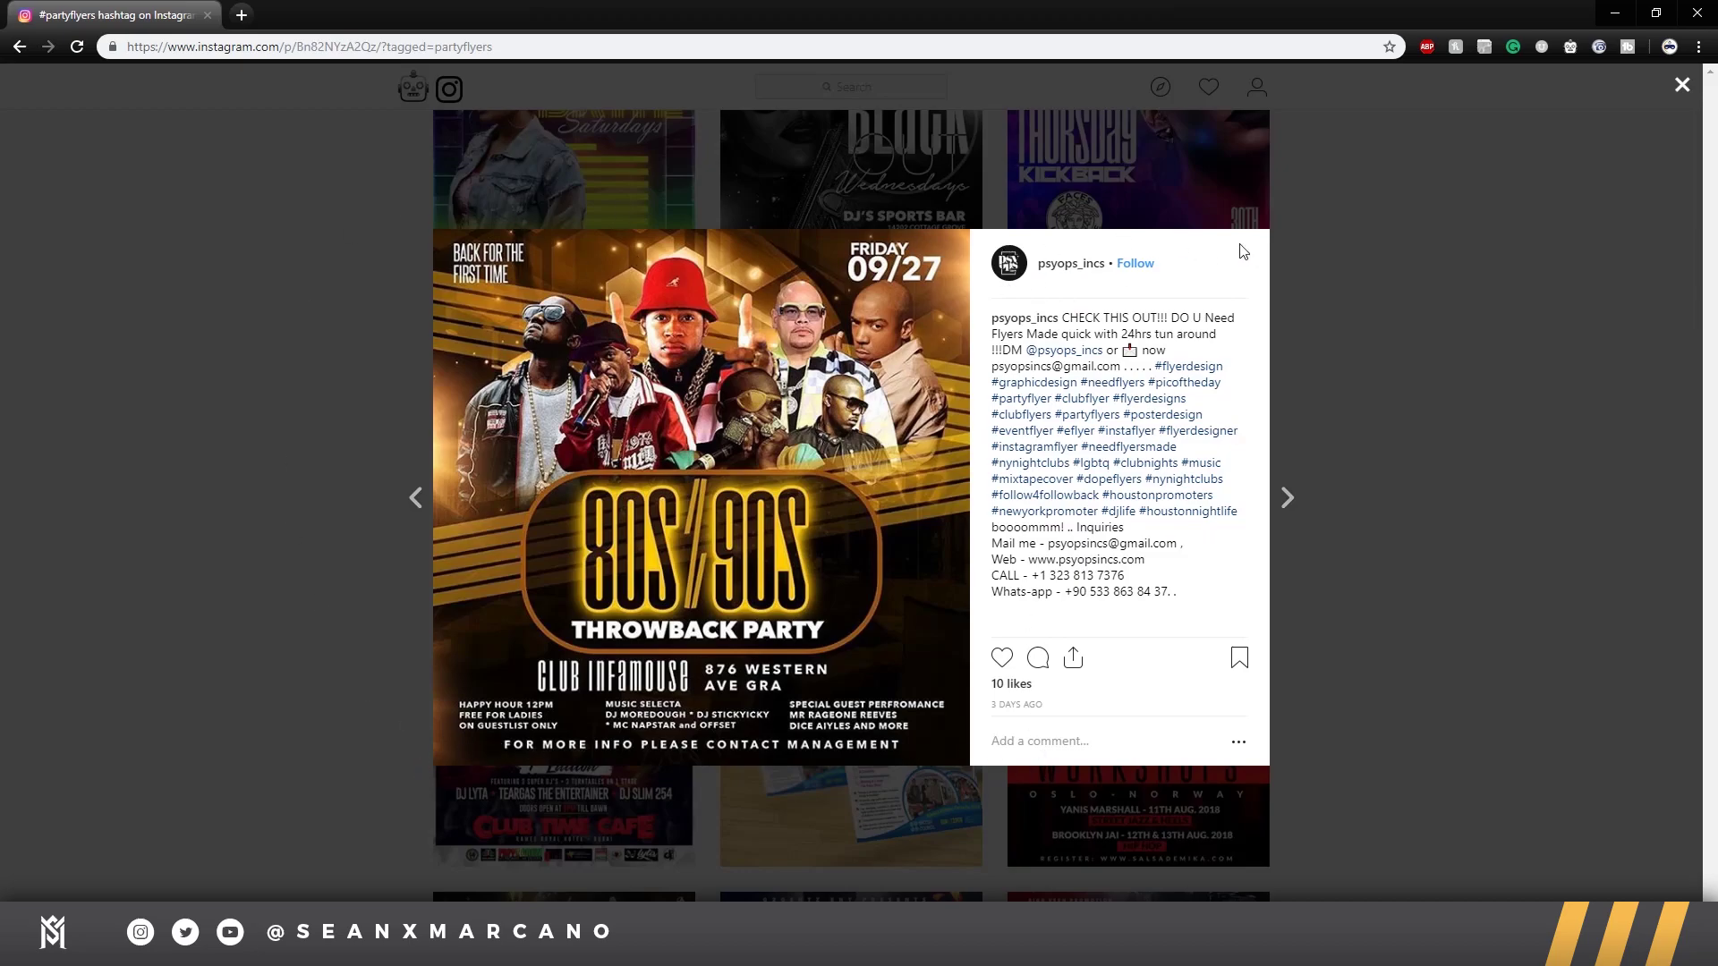
{"action": "left_click", "coordinate": [1446, 323]}
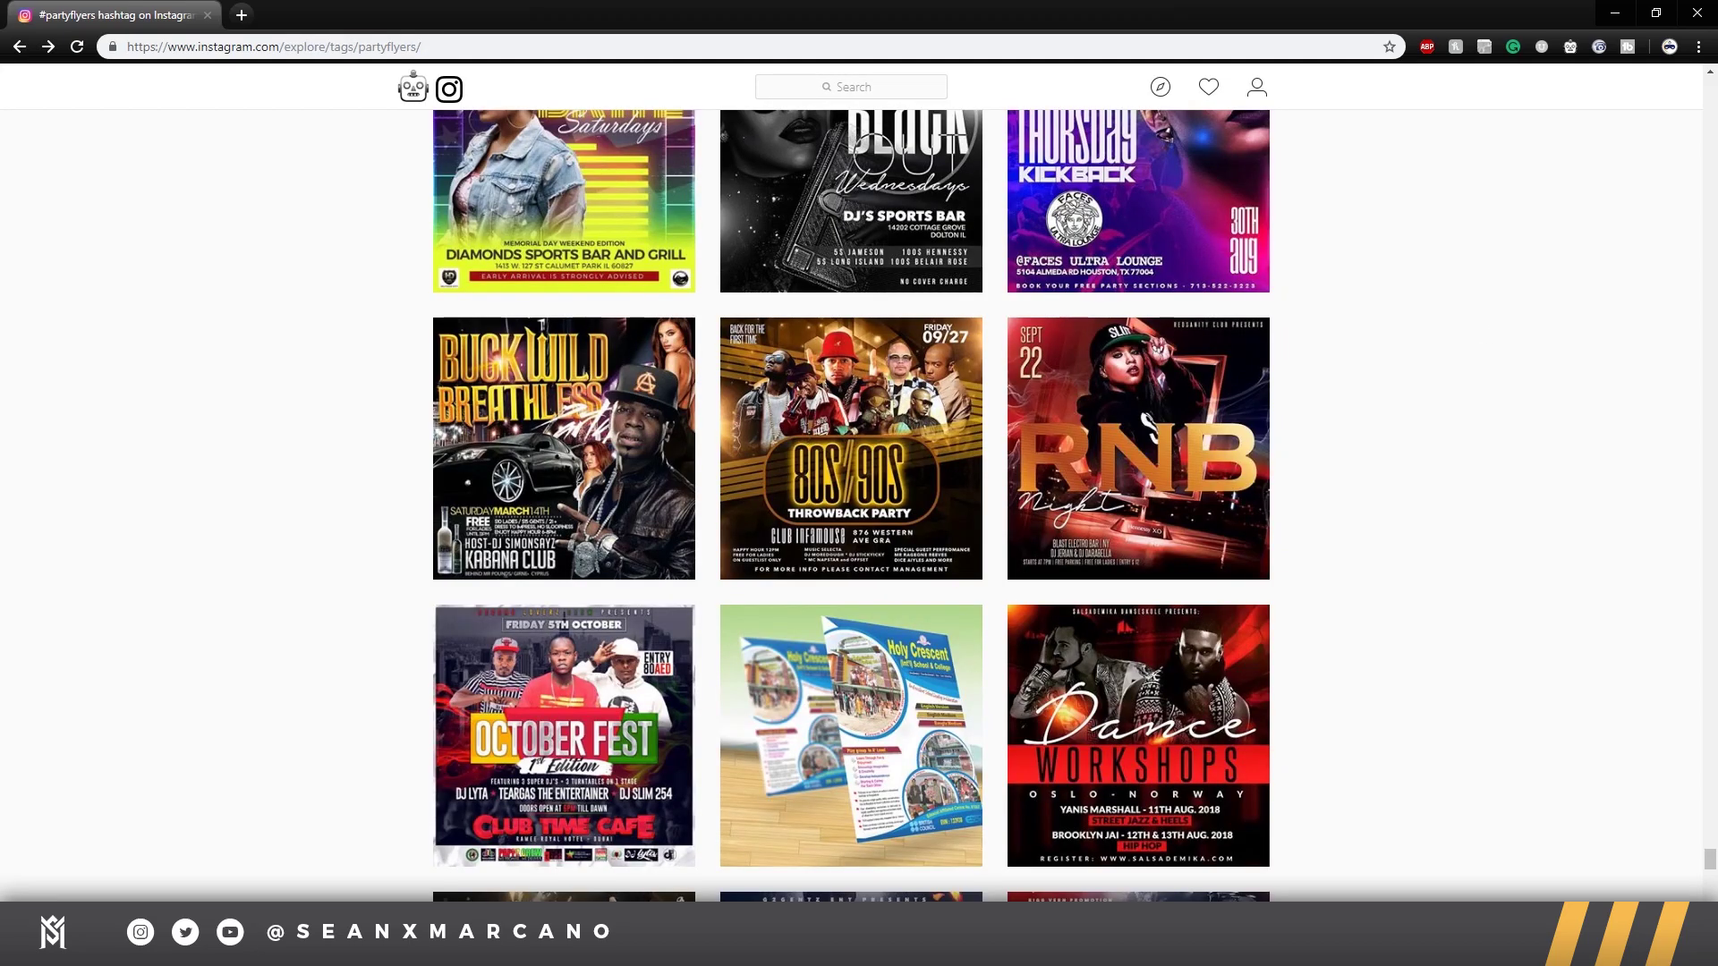
Step: Search the web for "instagram upload size"
{"action": "left_click", "coordinate": [836, 41]}
{"action": "type", "text": "instagram "}
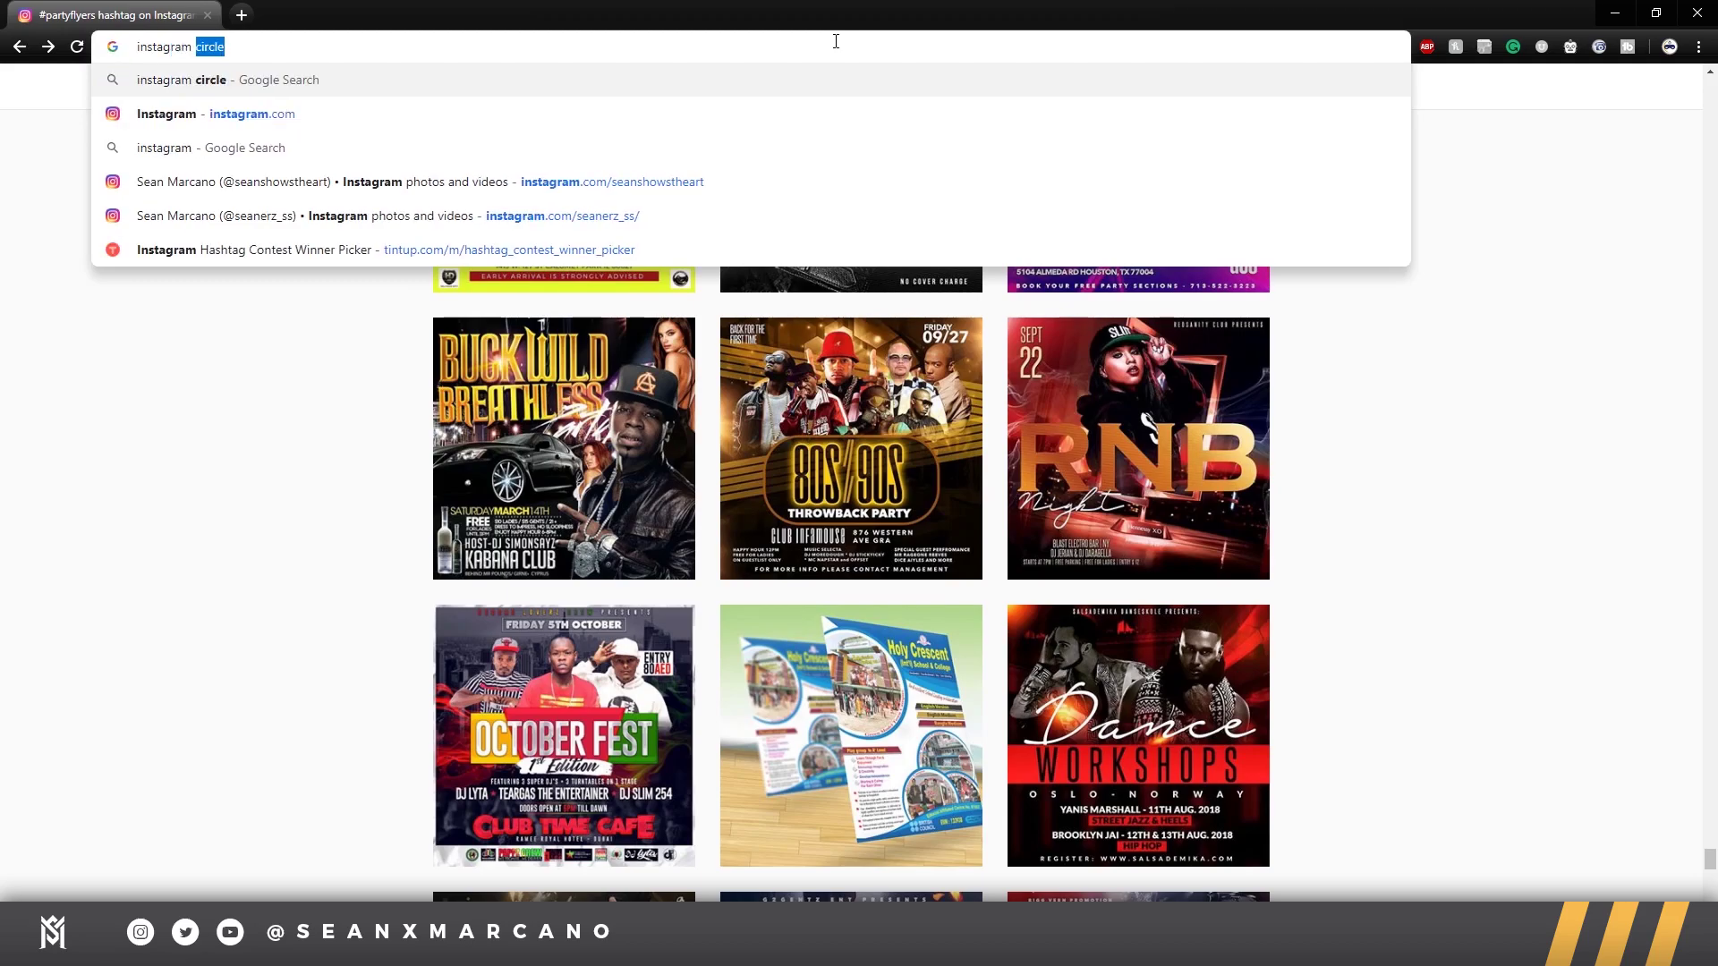
{"action": "type", "text": "upload size"}
{"action": "key", "text": "Return"}
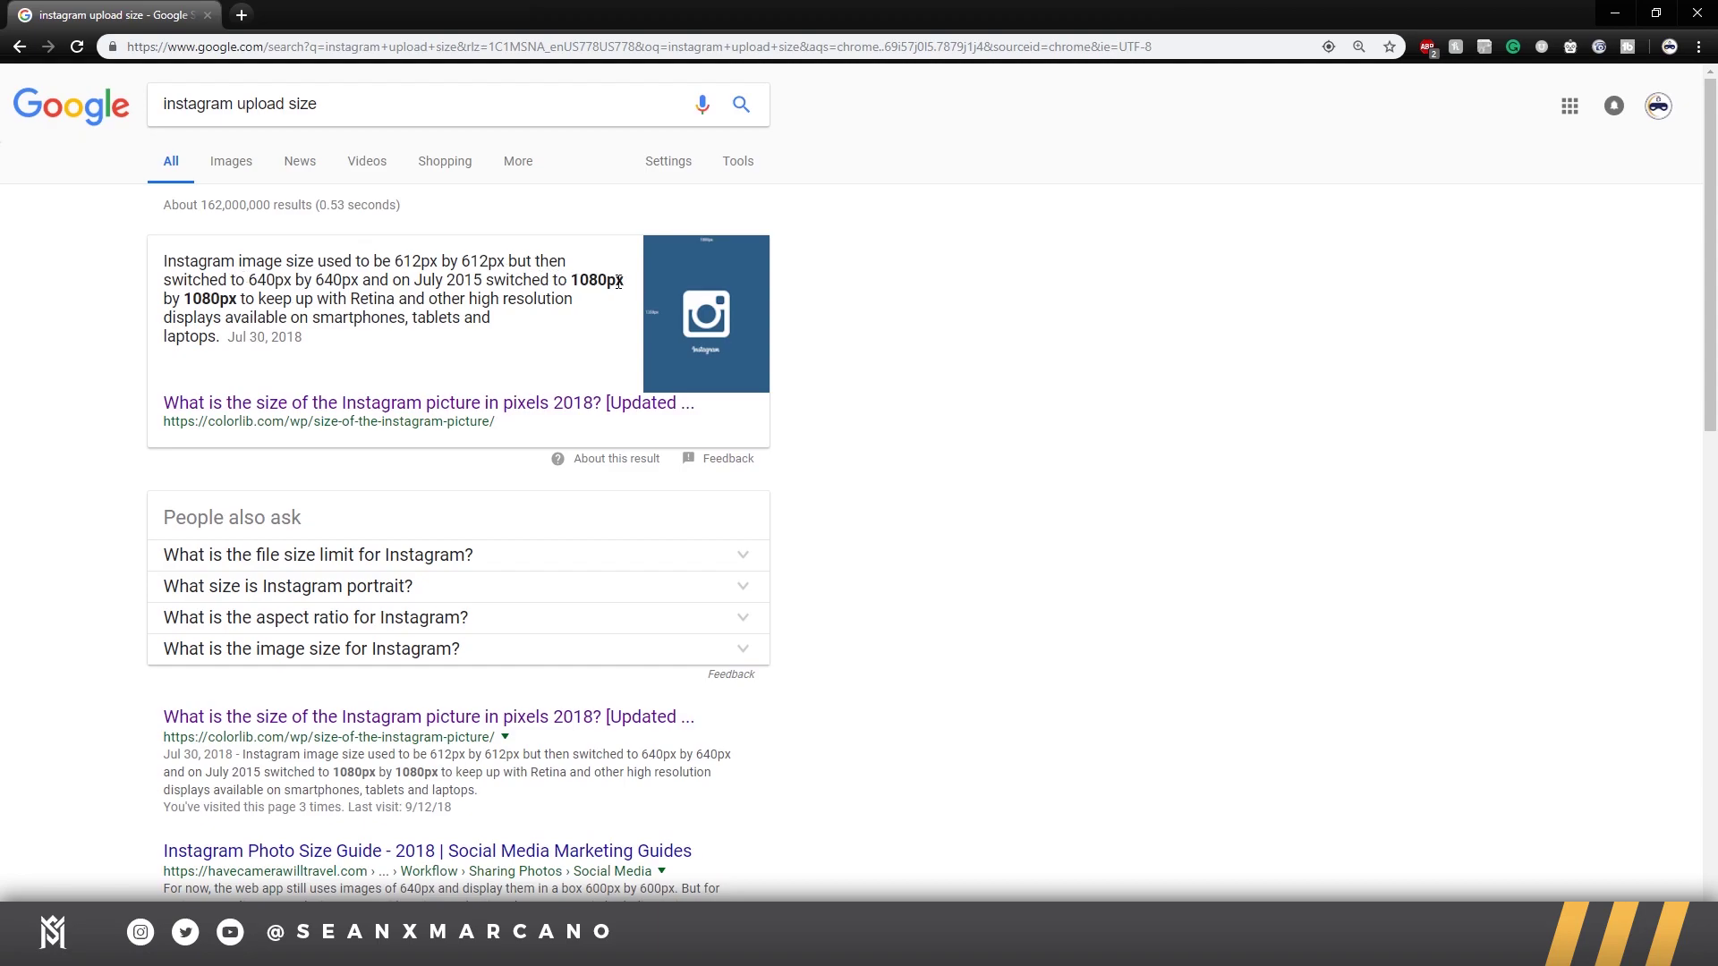
Step: Open the colorlib article on Instagram picture size and examine its square, vertical and horizontal image dimensions
{"action": "left_click", "coordinate": [370, 403]}
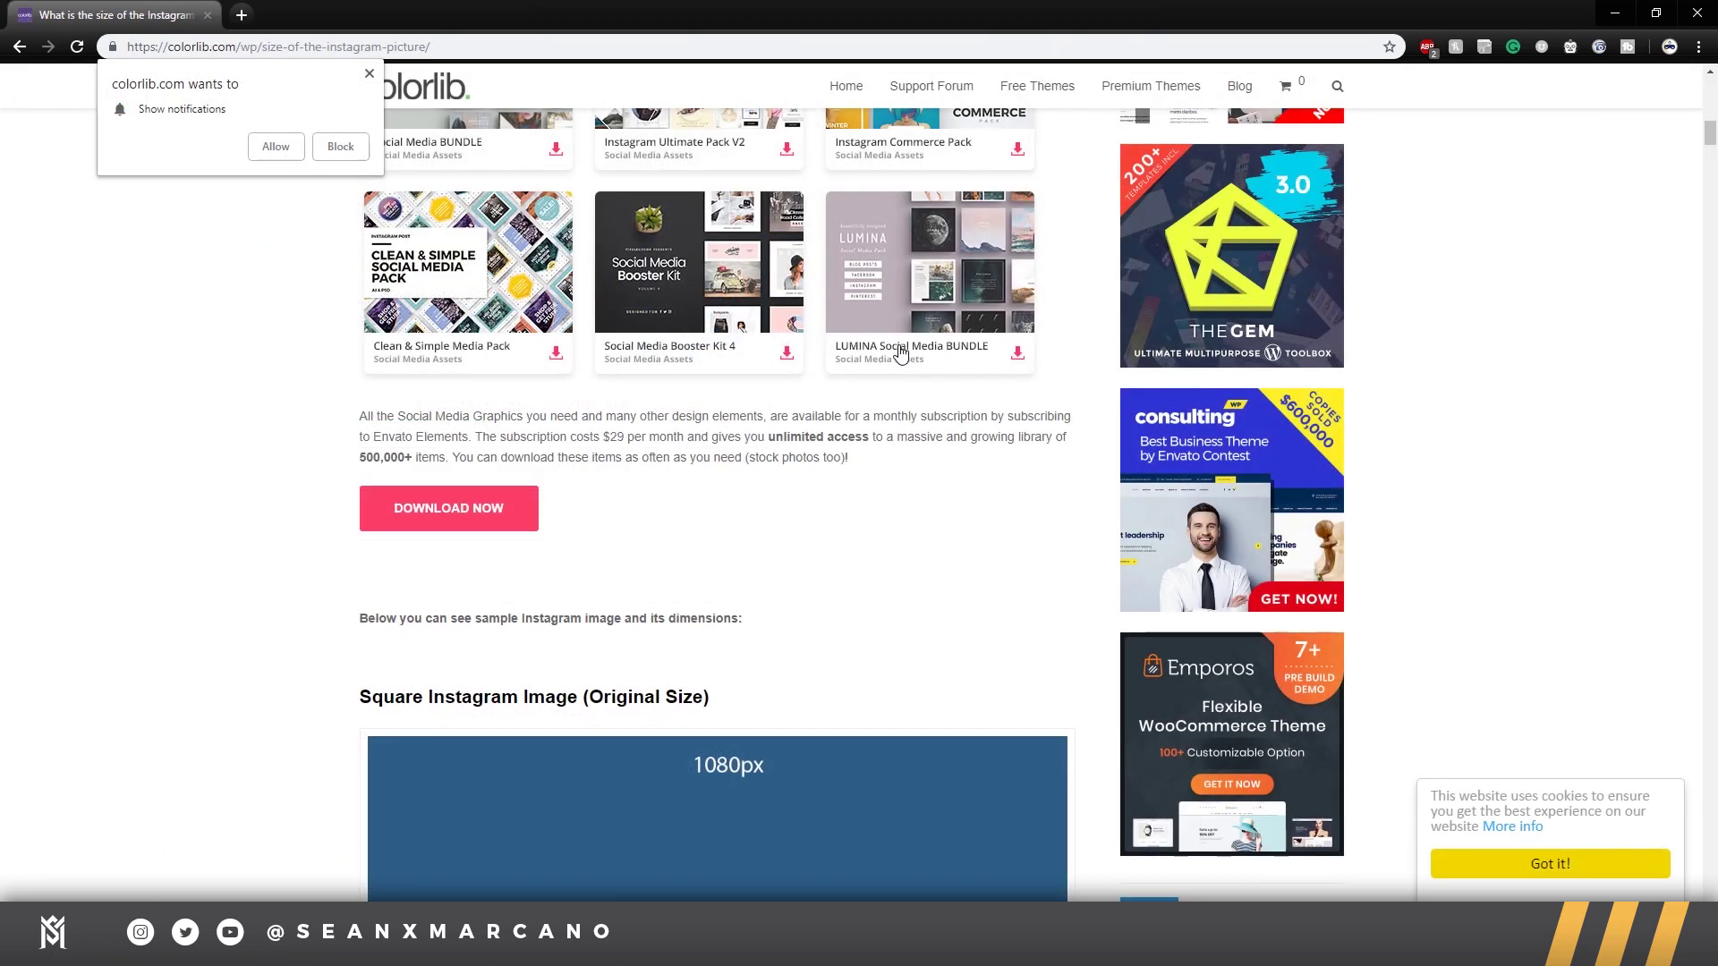
{"action": "scroll", "coordinate": [894, 391], "scroll_direction": "down", "scroll_amount": 8}
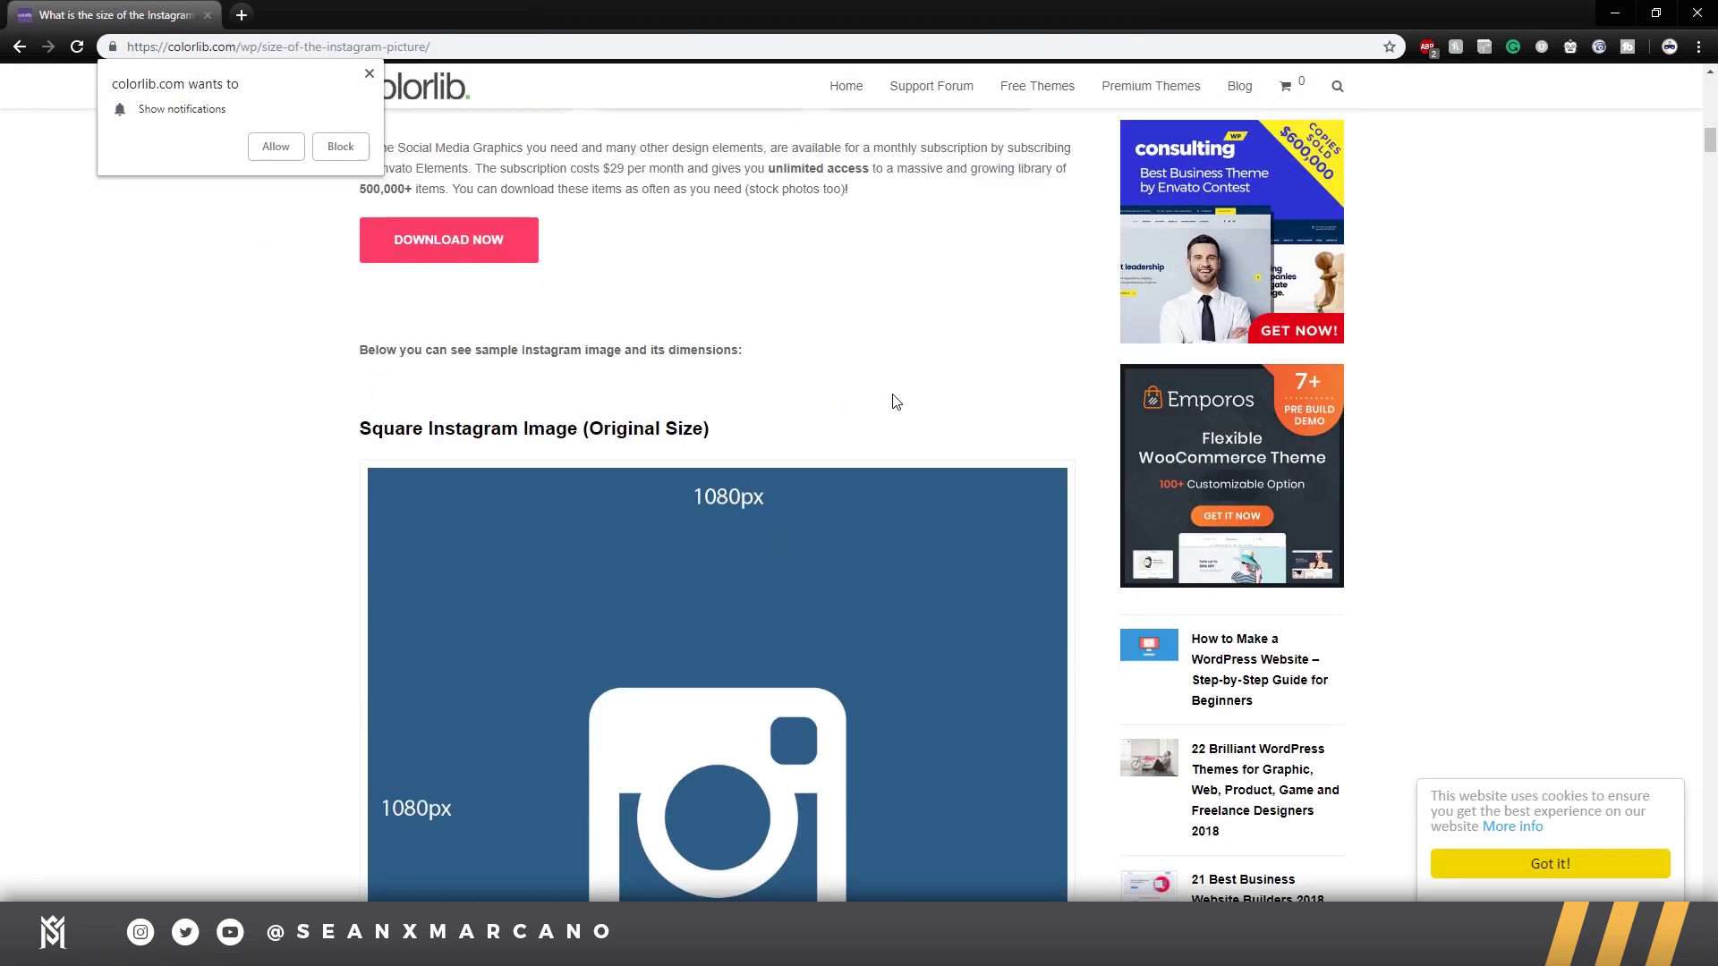
{"action": "scroll", "coordinate": [869, 450], "scroll_direction": "up", "scroll_amount": 4}
{"action": "scroll", "coordinate": [866, 436], "scroll_direction": "down", "scroll_amount": 10}
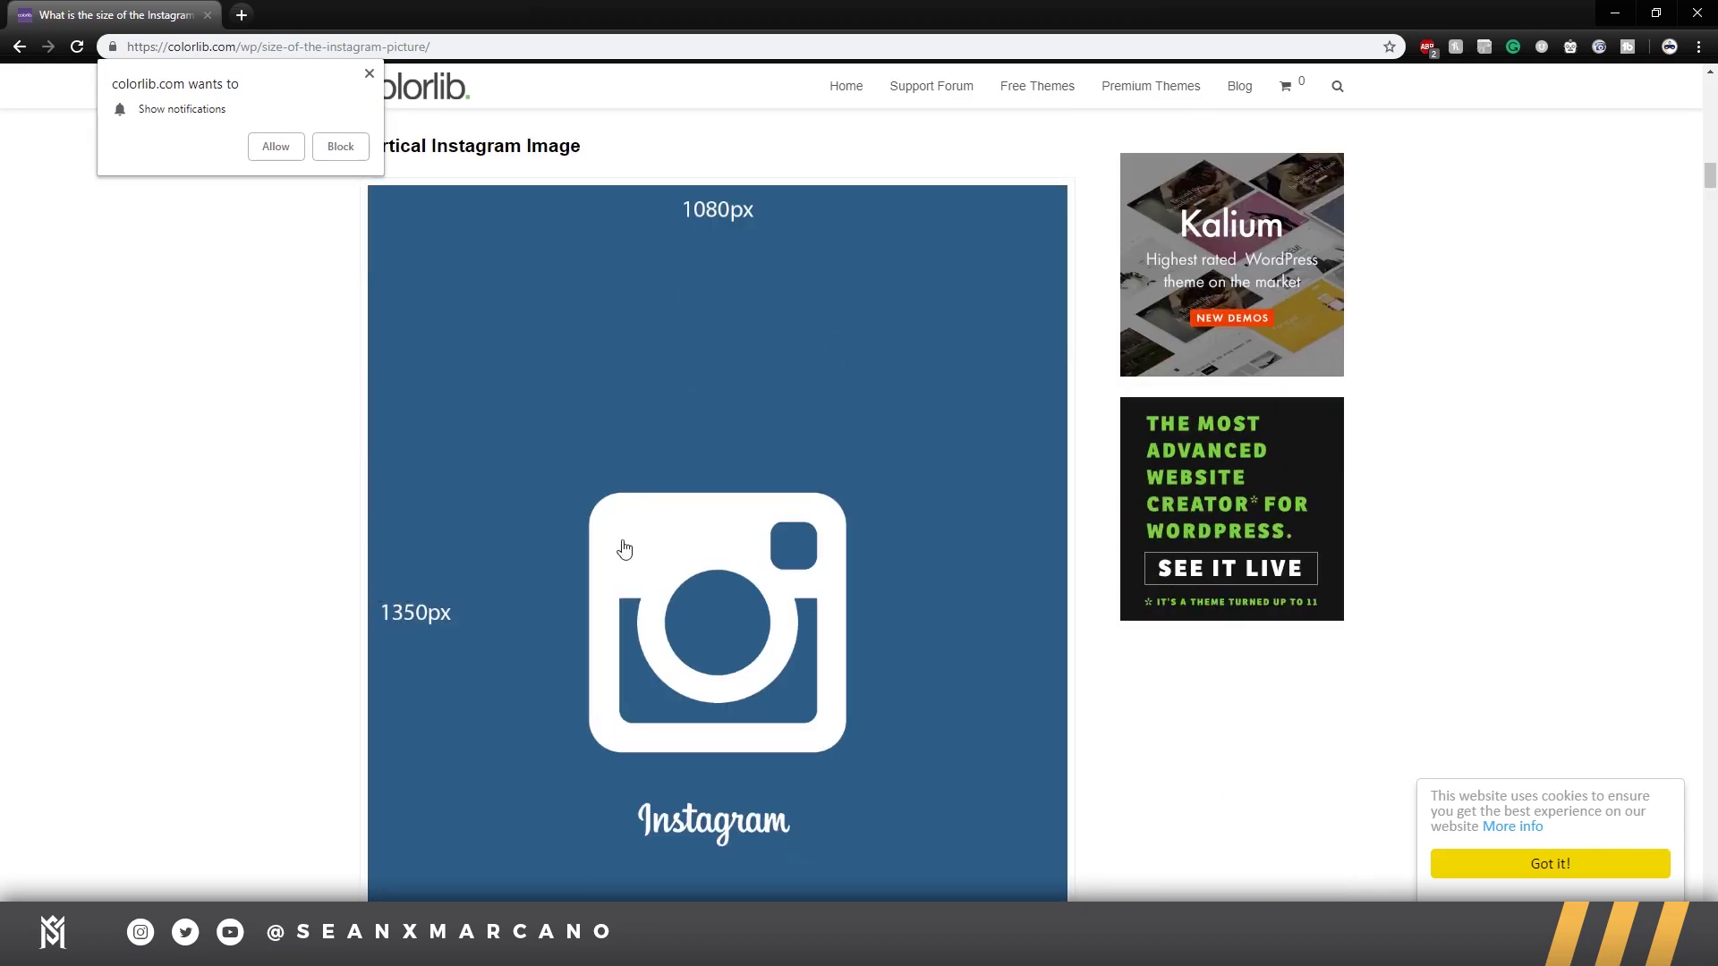
{"action": "scroll", "coordinate": [667, 381], "scroll_direction": "down", "scroll_amount": 12}
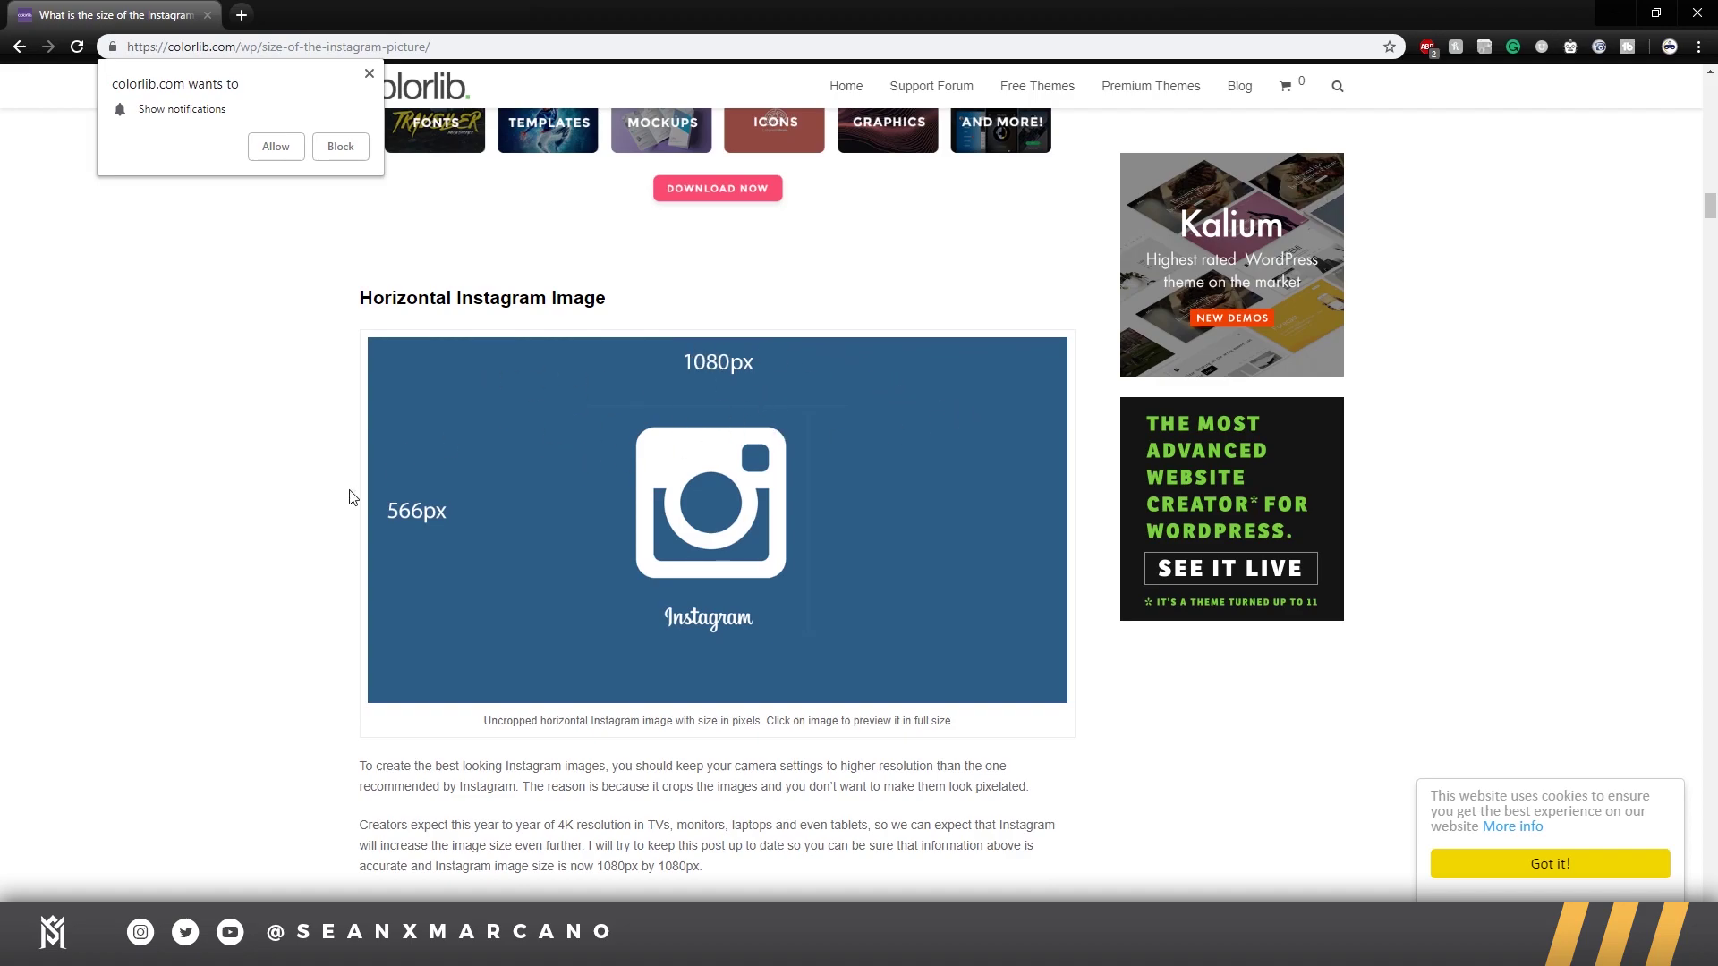
{"action": "scroll", "coordinate": [469, 525], "scroll_direction": "up", "scroll_amount": 10}
{"action": "scroll", "coordinate": [526, 491], "scroll_direction": "up", "scroll_amount": 10}
{"action": "scroll", "coordinate": [545, 483], "scroll_direction": "down", "scroll_amount": 3}
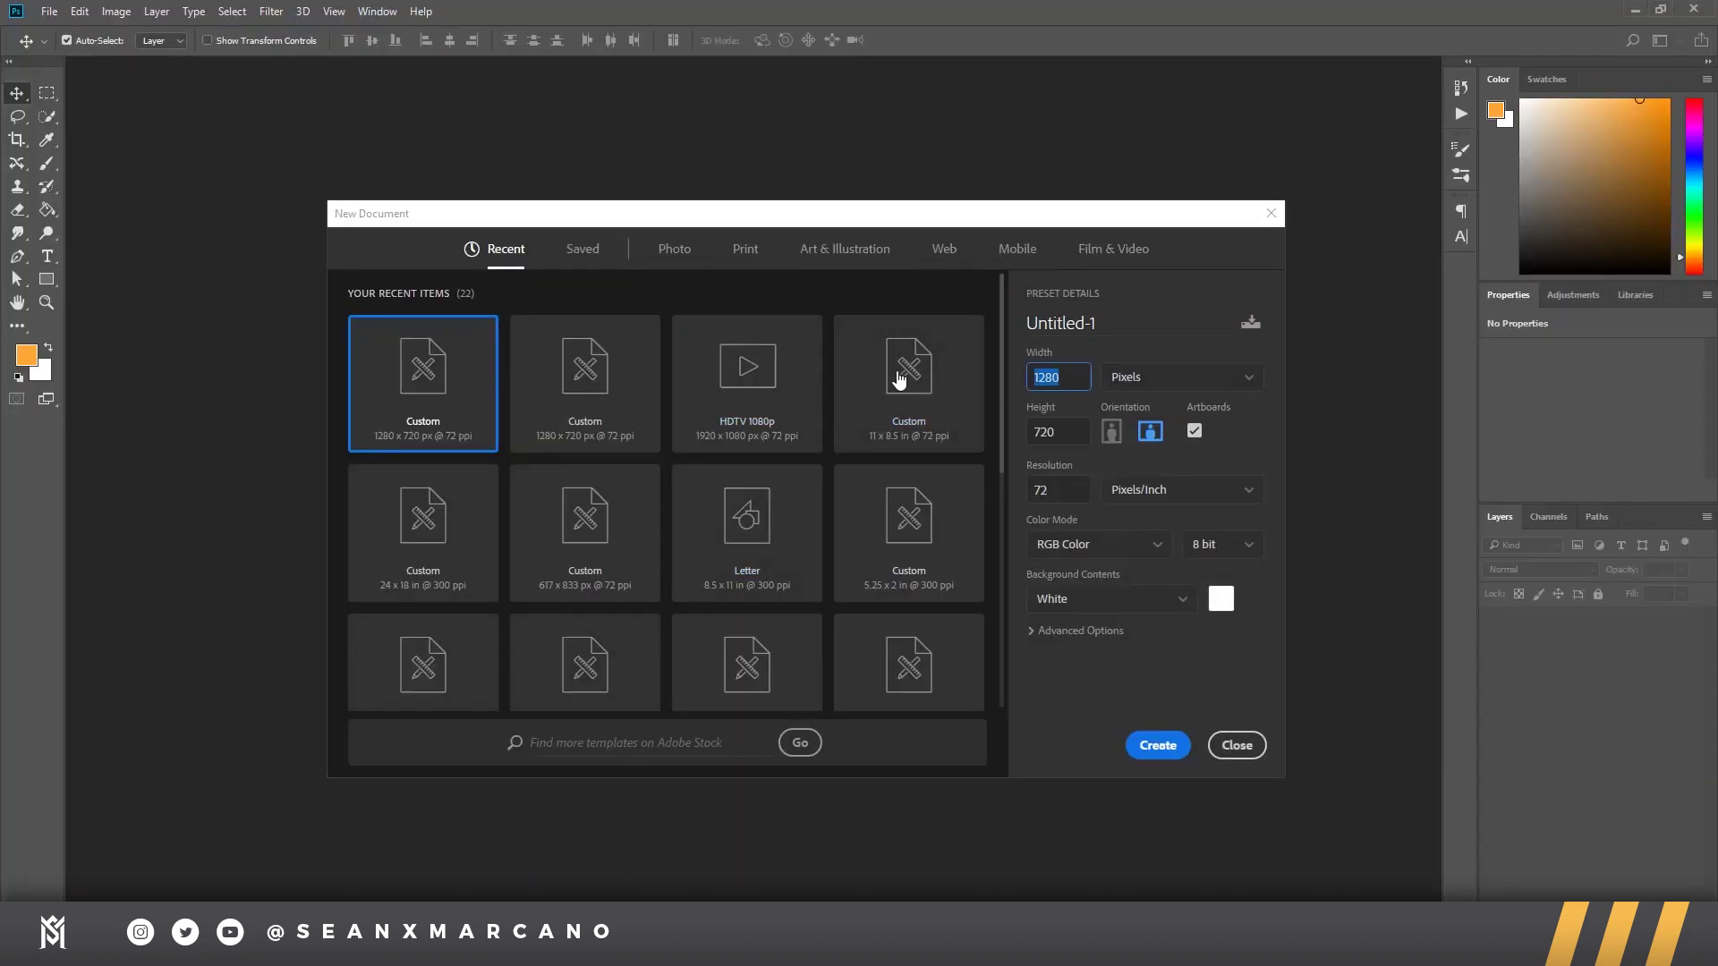
Step: In Photoshop, create a new 1080 x 1080 pixel document with a resolution of 72 pixels/inch
{"action": "type", "text": "1080"}
{"action": "key", "text": "Tab"}
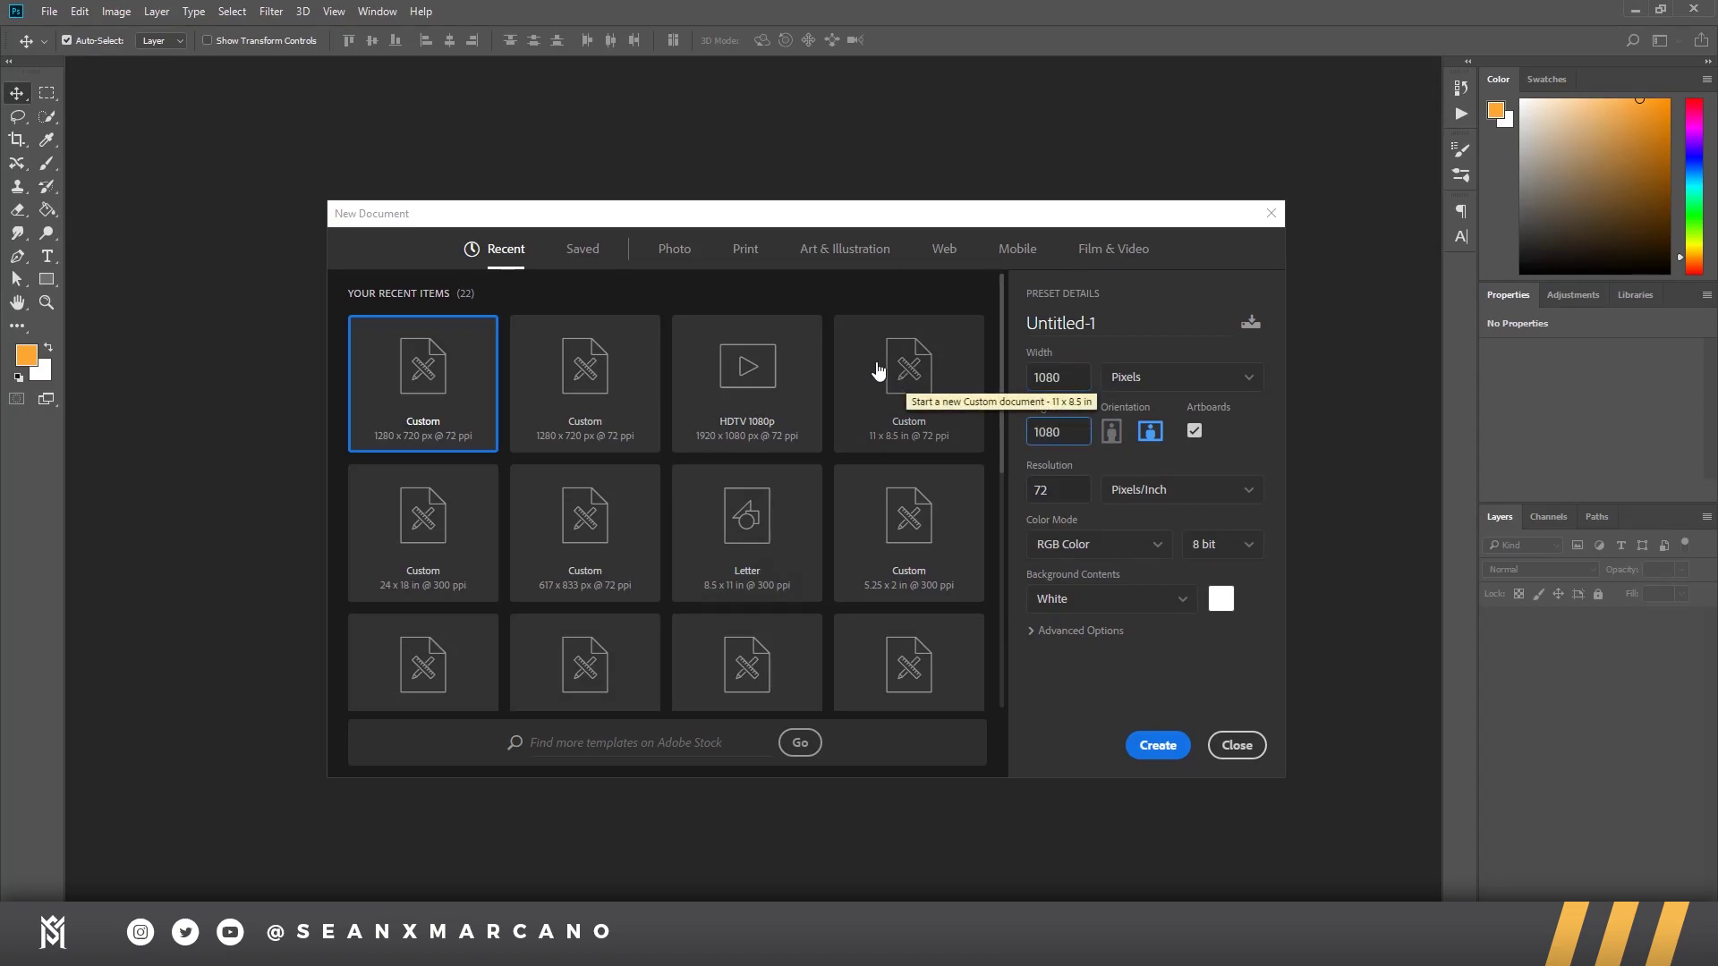
{"action": "key", "text": "Tab"}
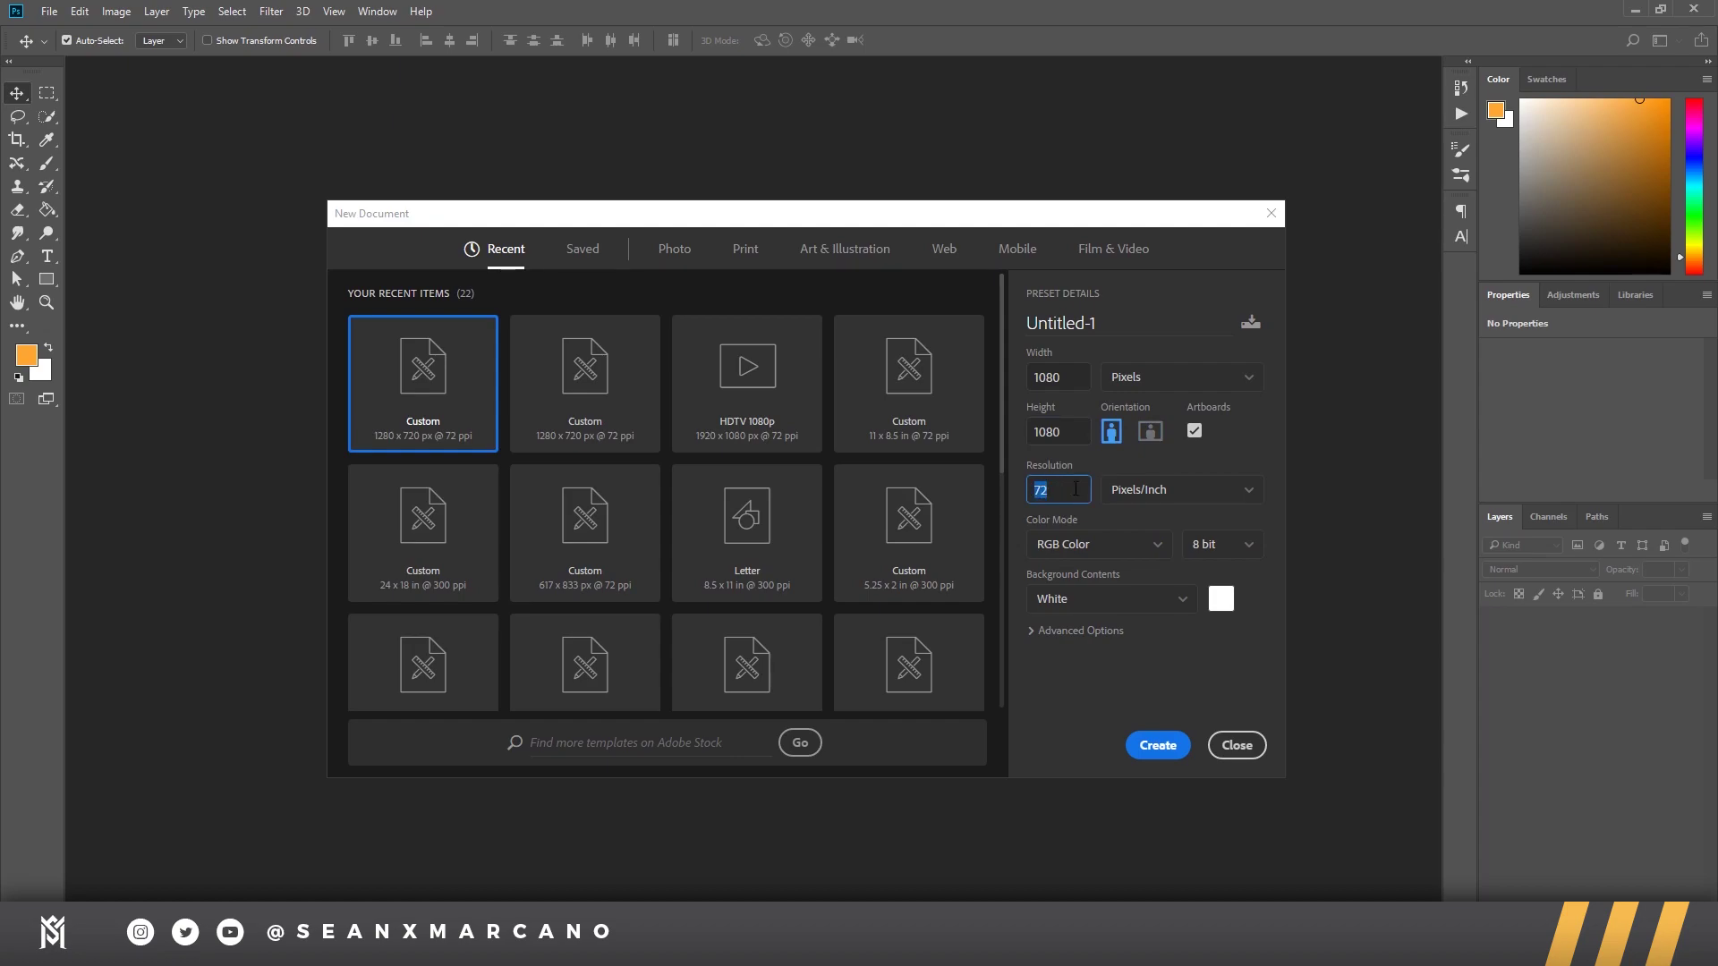
{"action": "double_click", "coordinate": [1067, 487]}
{"action": "type", "text": "72"}
{"action": "left_click", "coordinate": [1163, 379]}
{"action": "left_click", "coordinate": [1149, 408]}
{"action": "left_click", "coordinate": [1156, 748]}
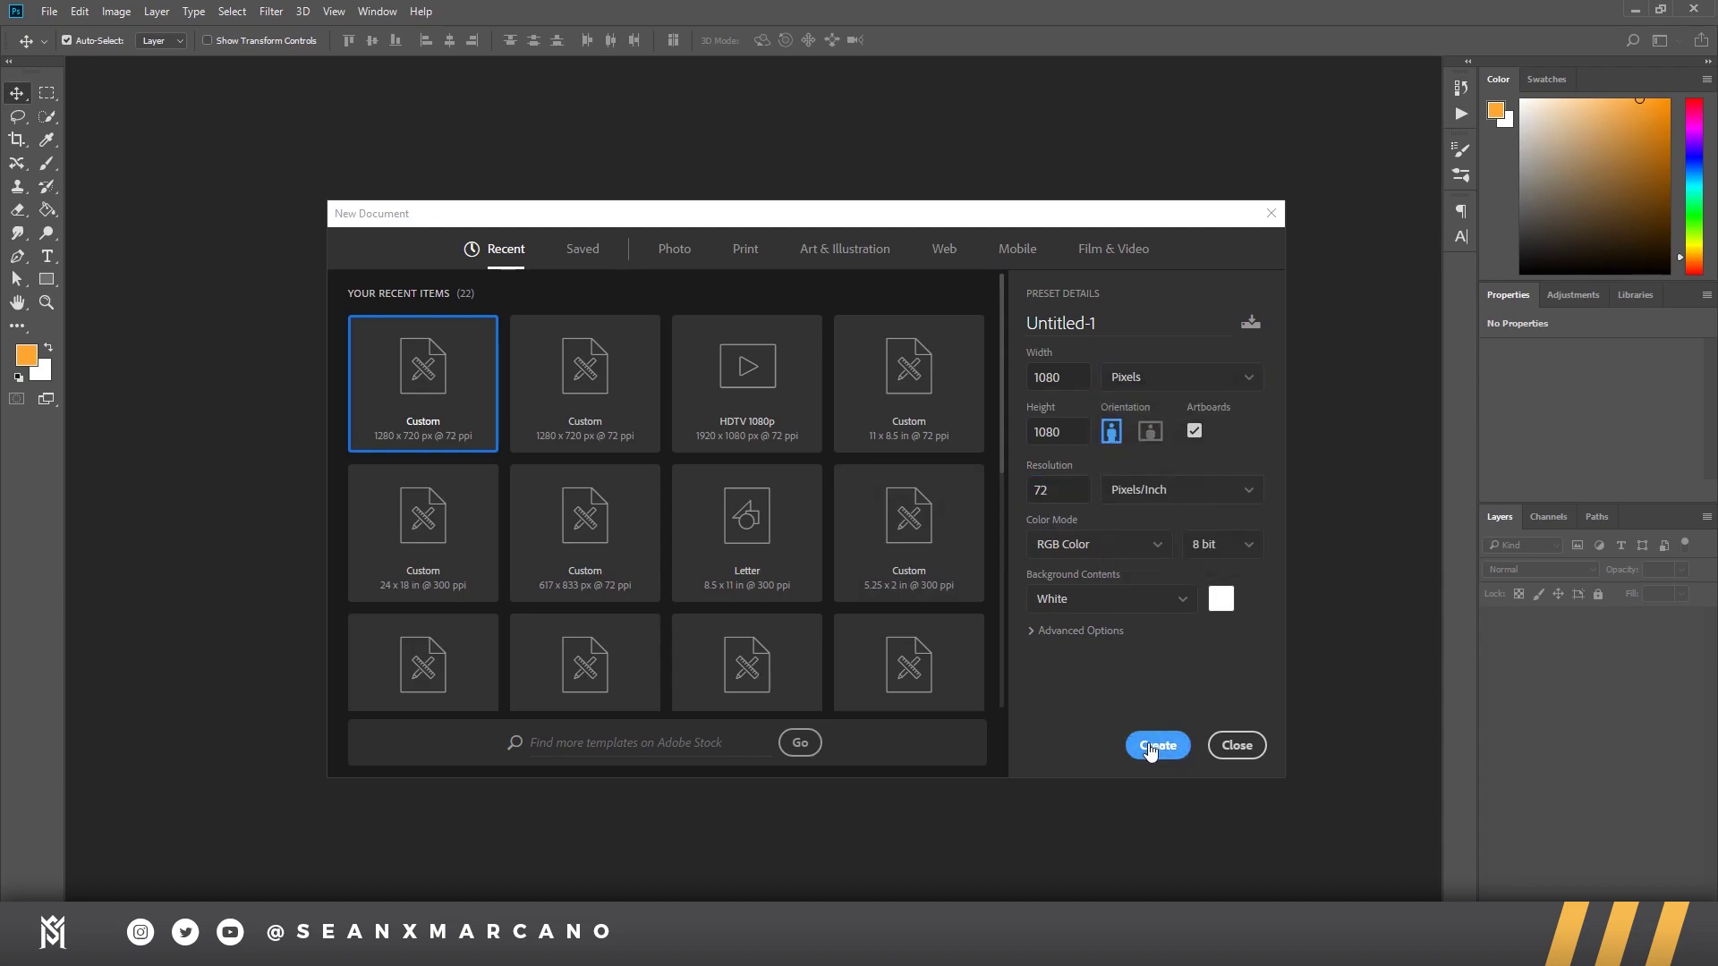
{"action": "key", "text": "z"}
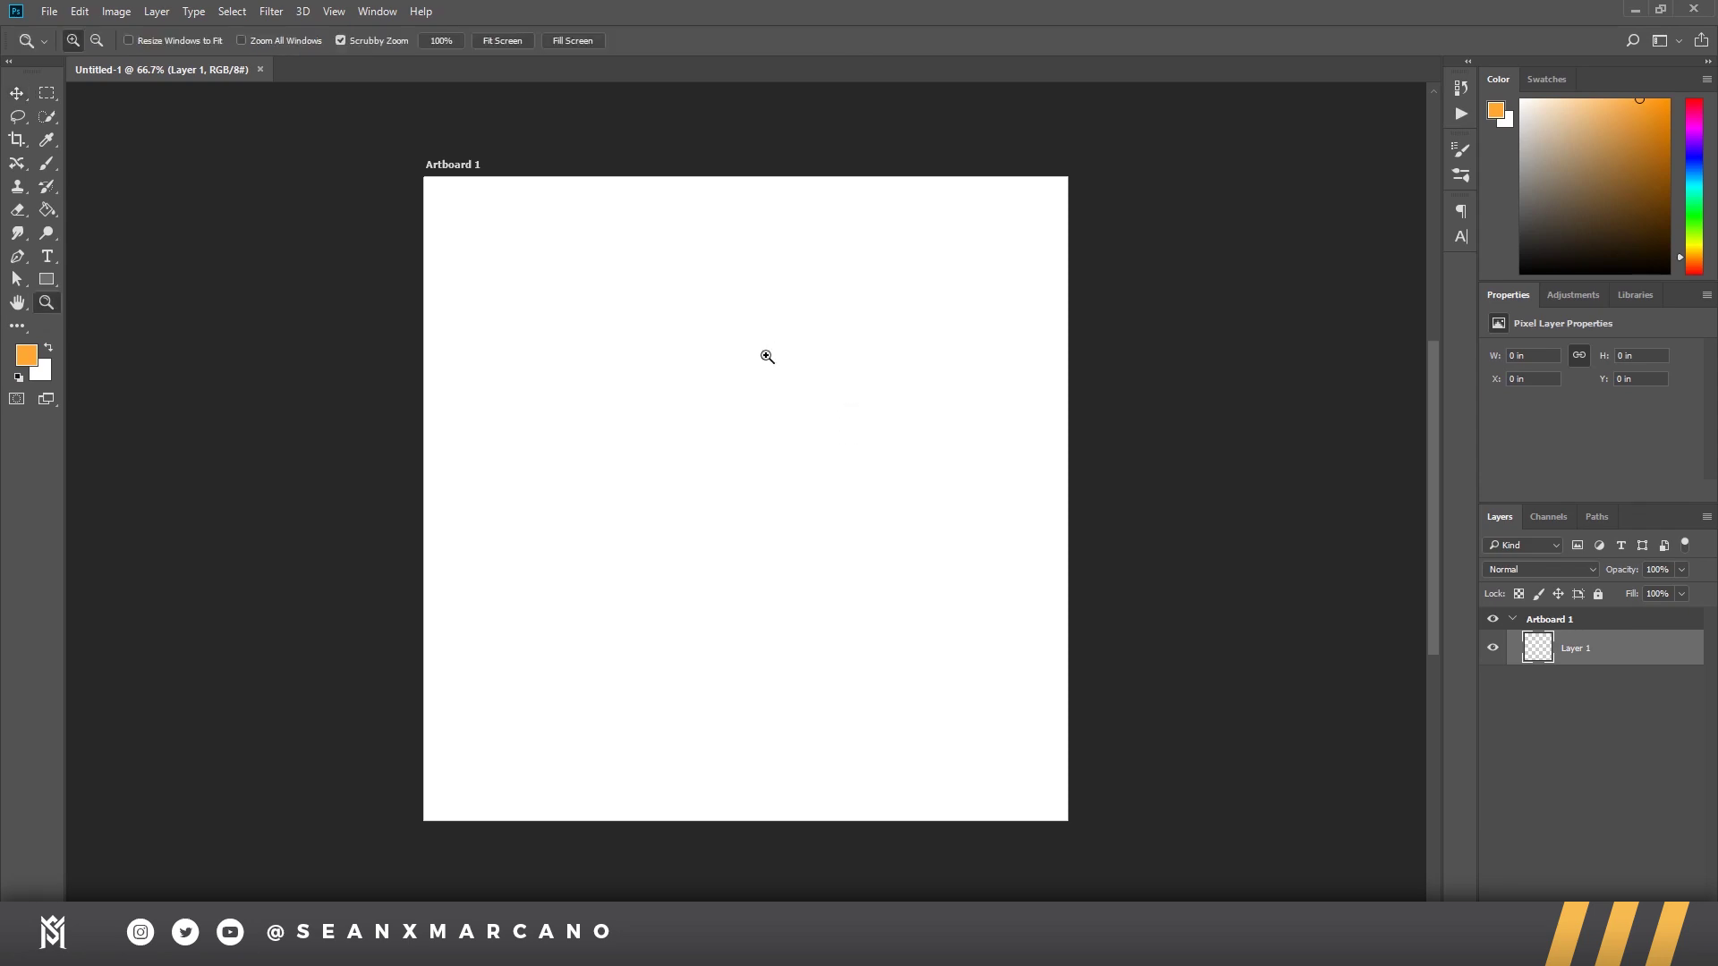
{"action": "mouse_move", "coordinate": [786, 364]}
{"action": "left_mouse_down"}
{"action": "mouse_move", "coordinate": [855, 376]}
{"action": "mouse_move", "coordinate": [813, 383]}
{"action": "left_mouse_up"}
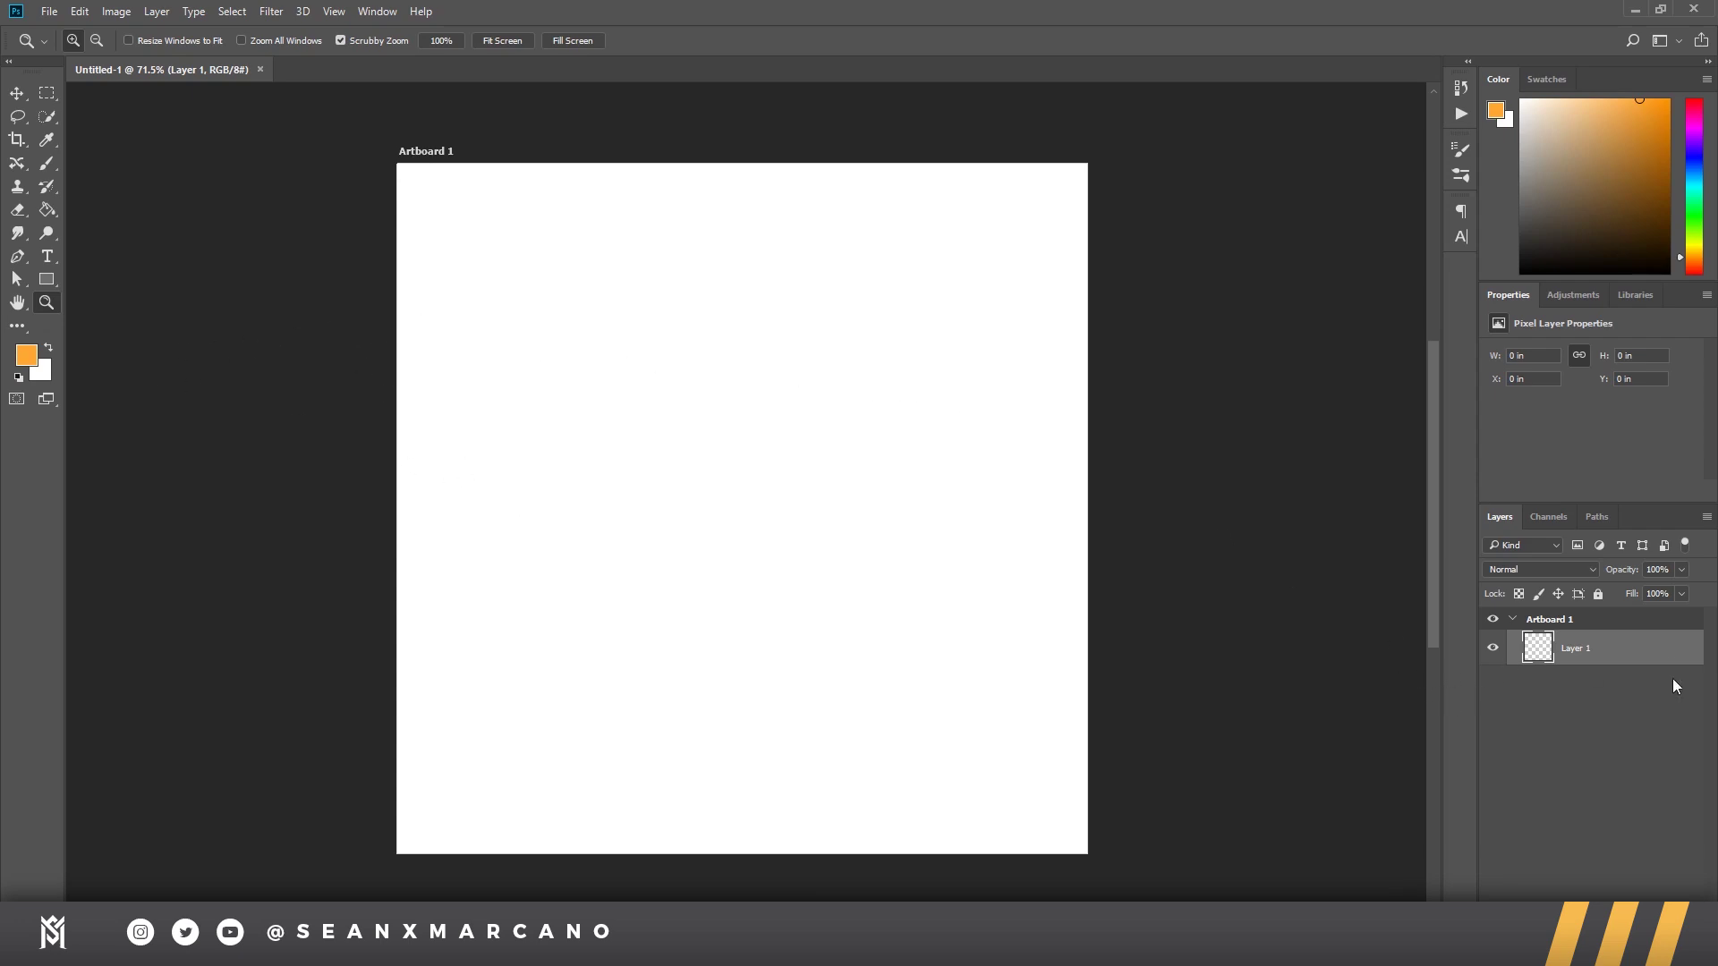
Step: Return to the #partyflyers page in Chrome and examine the white and gold Rae Sremmurd Town House flyer post
{"action": "mouse_move", "coordinate": [416, 947]}
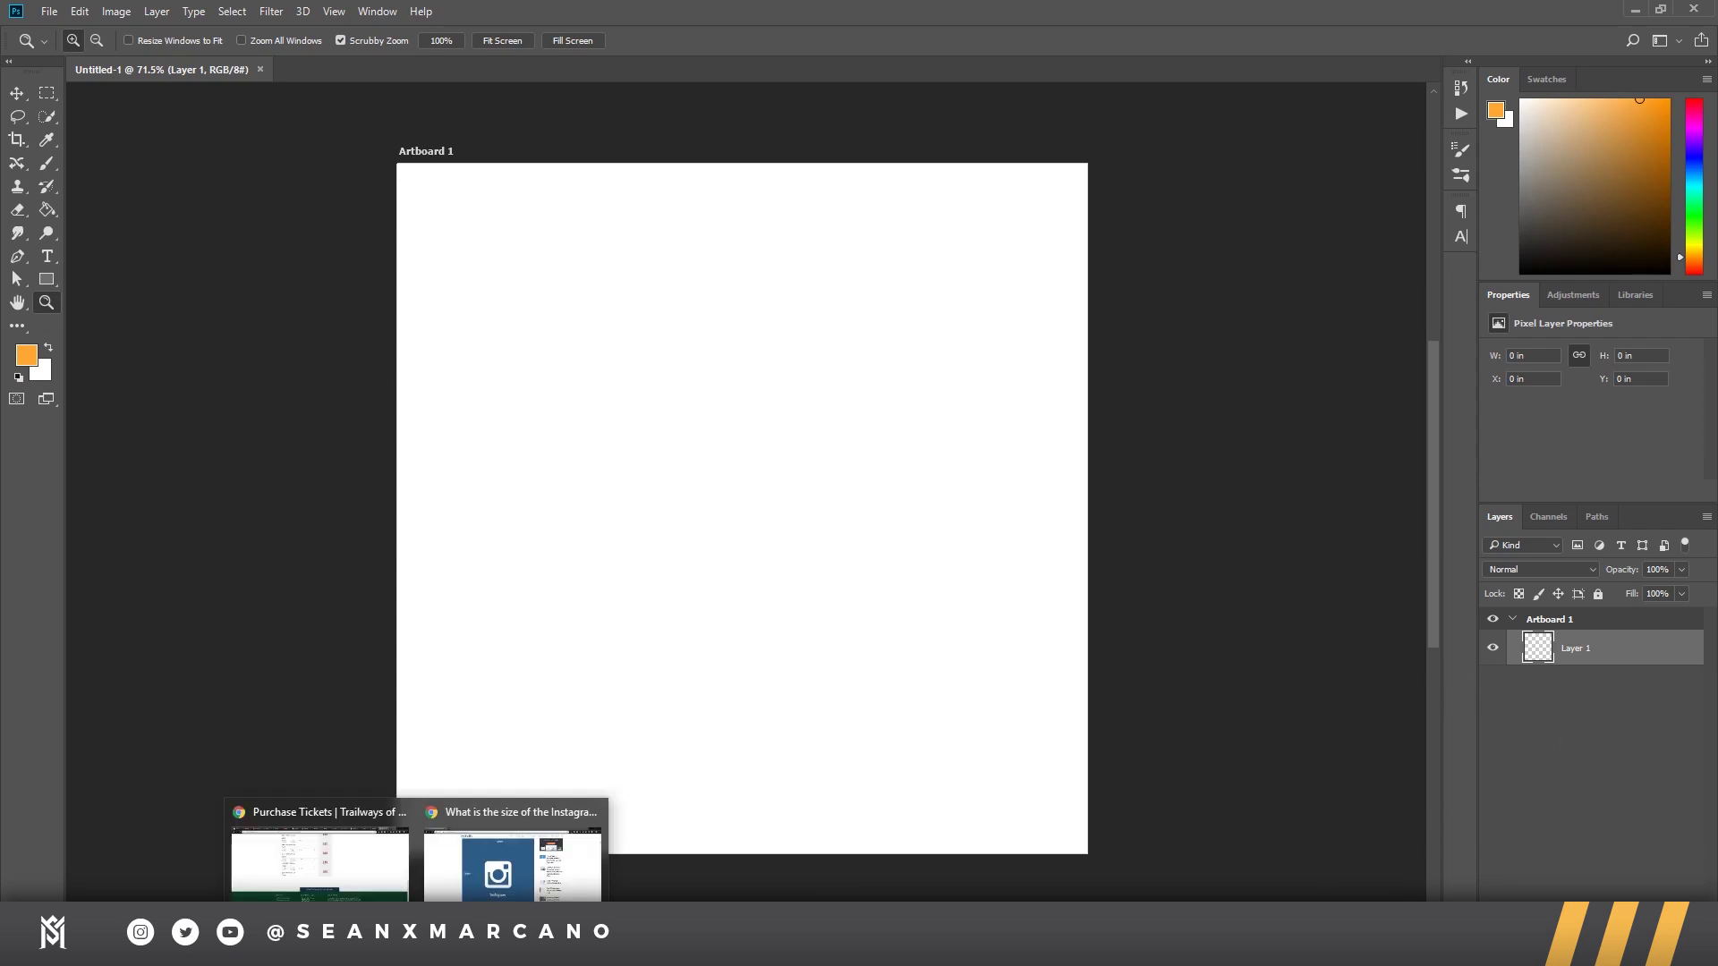
{"action": "left_click", "coordinate": [513, 859]}
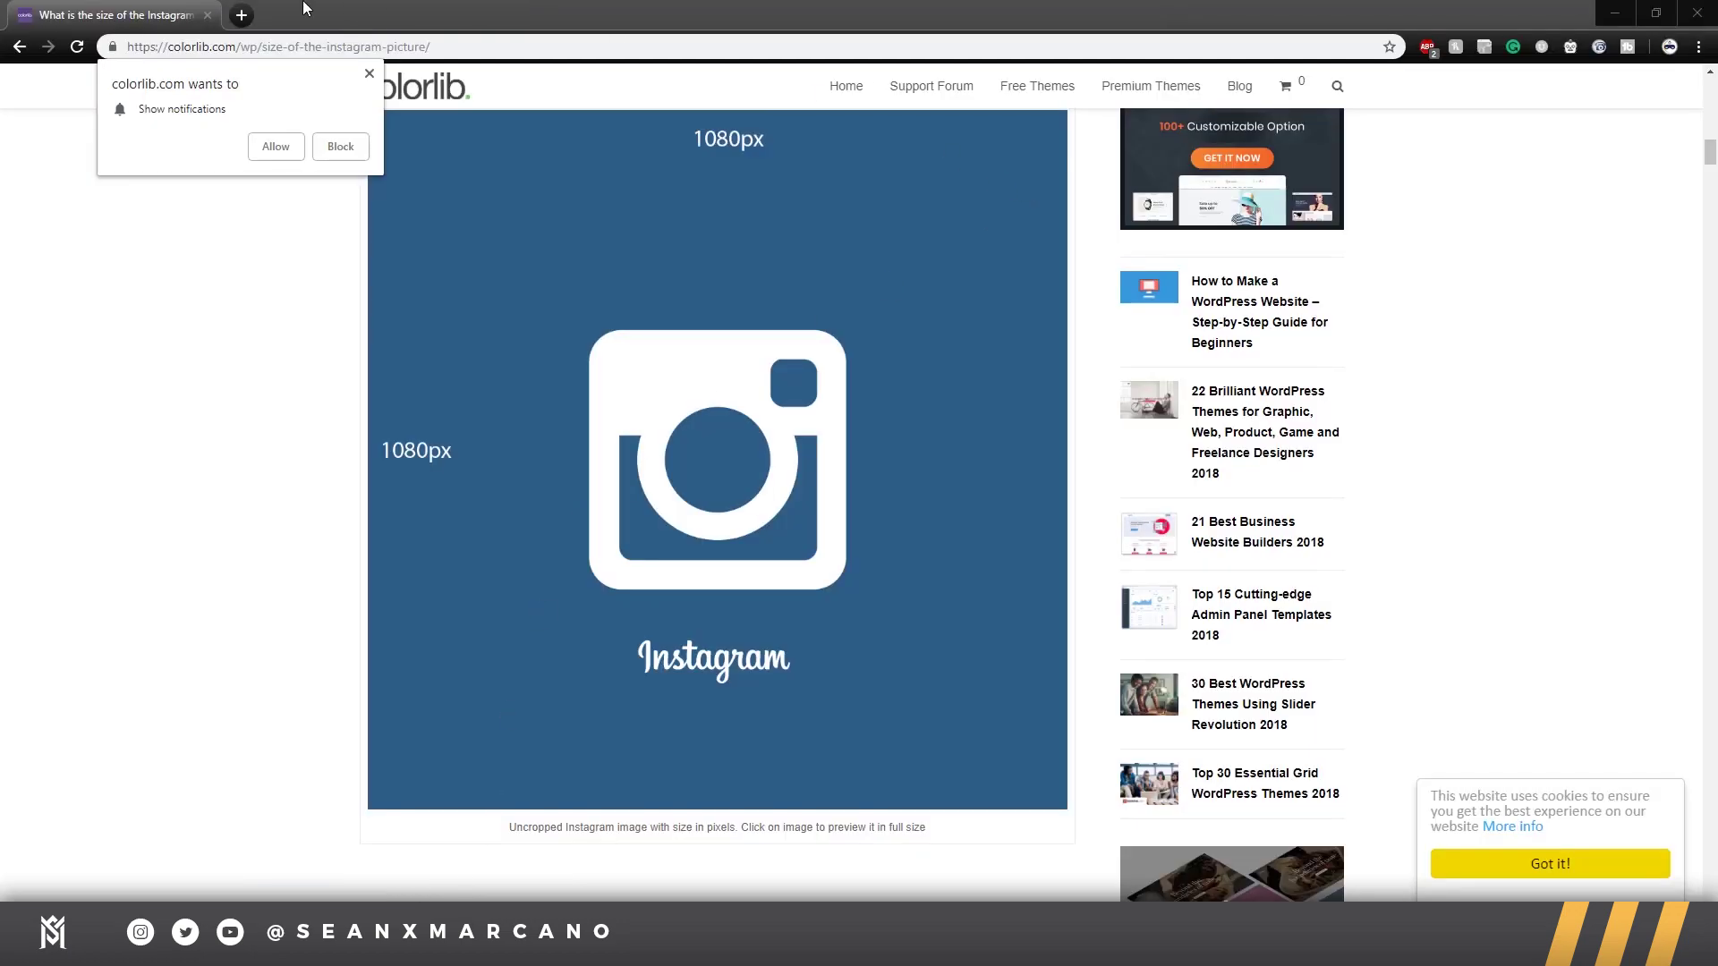
{"action": "left_click", "coordinate": [18, 46]}
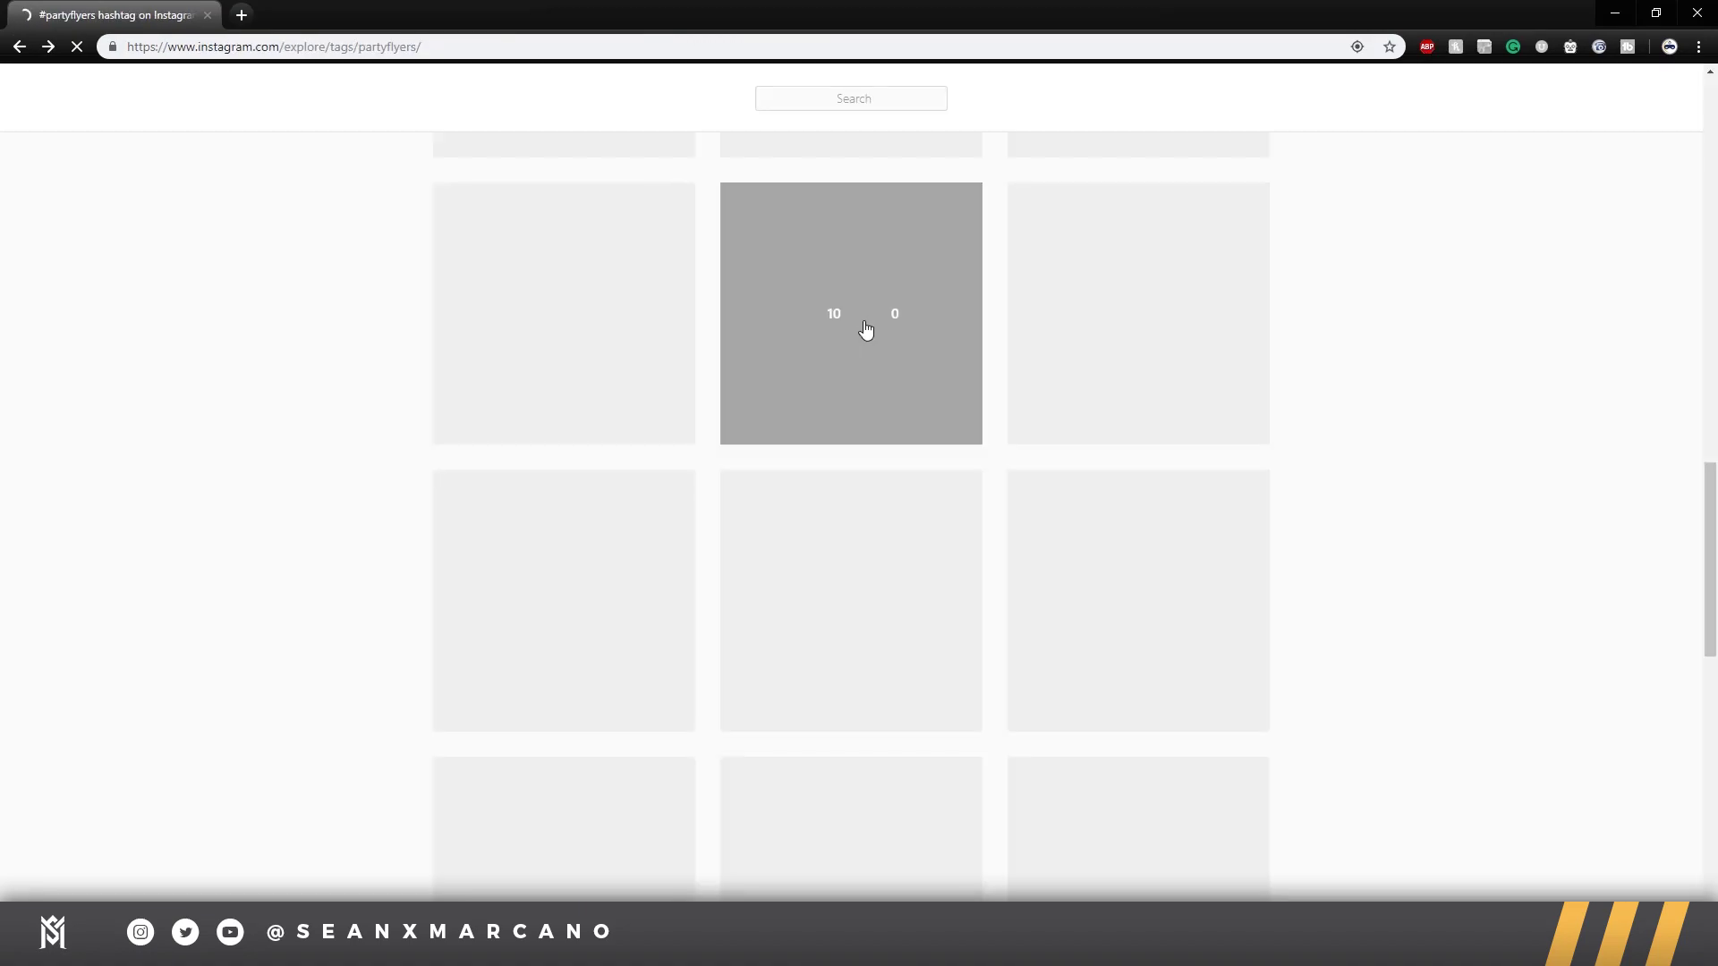
{"action": "scroll", "coordinate": [1163, 495], "scroll_direction": "down", "scroll_amount": 2}
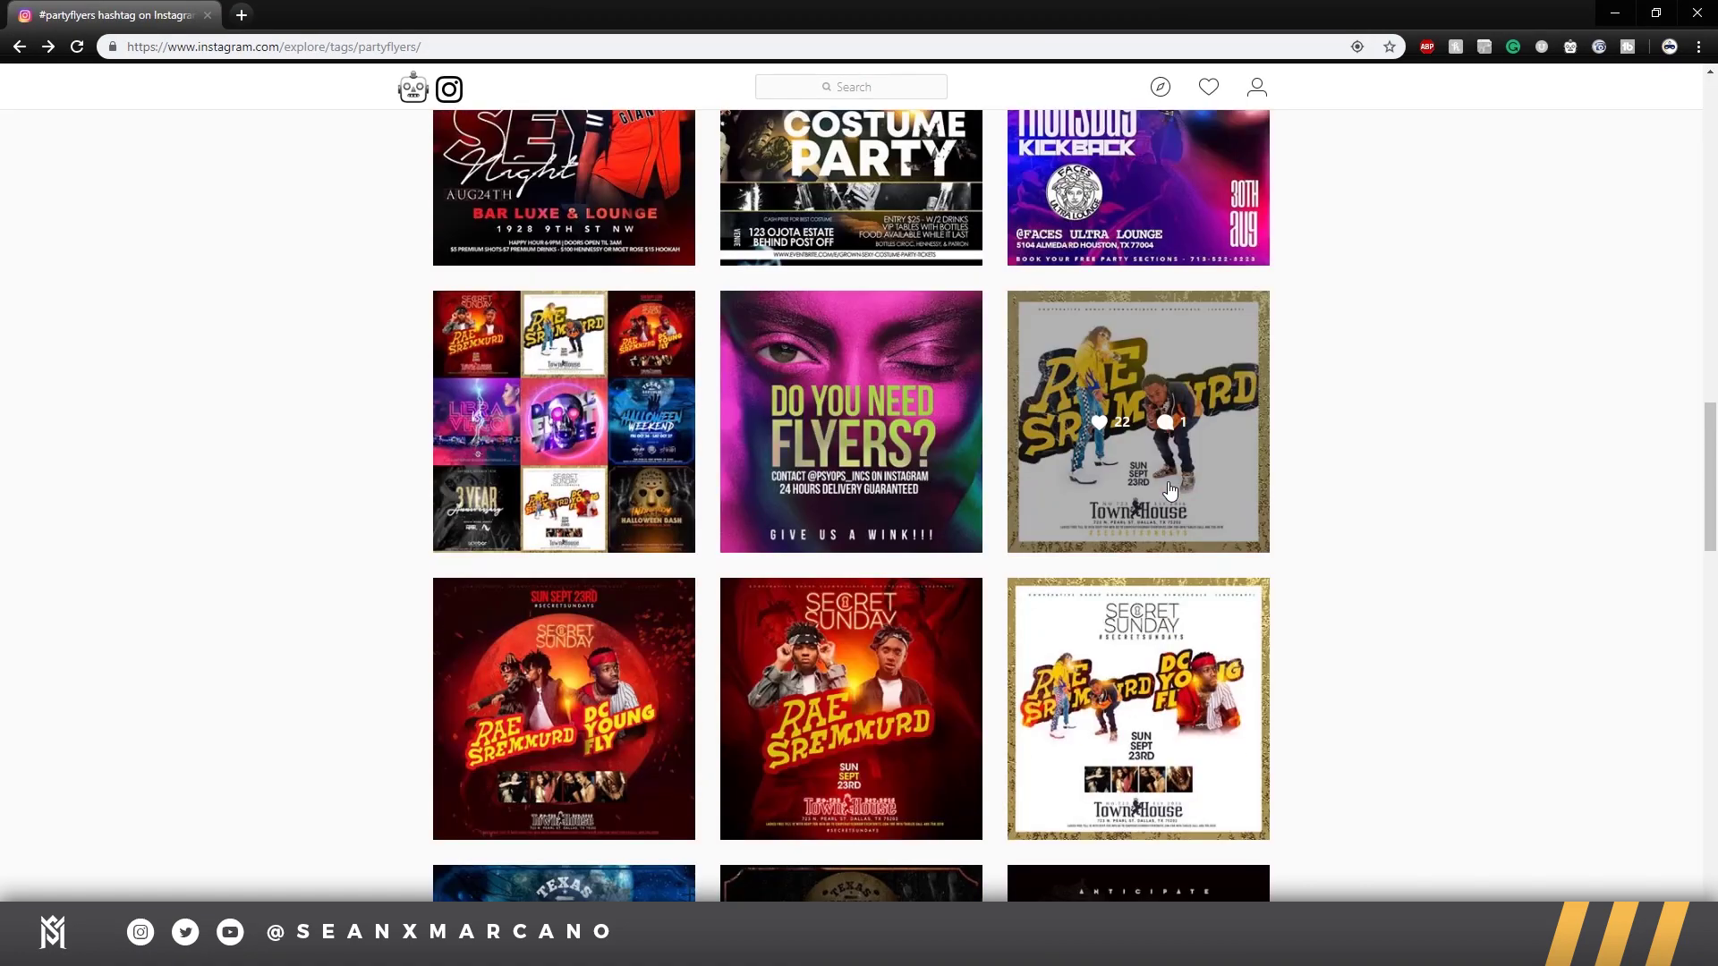
{"action": "left_click", "coordinate": [1203, 421]}
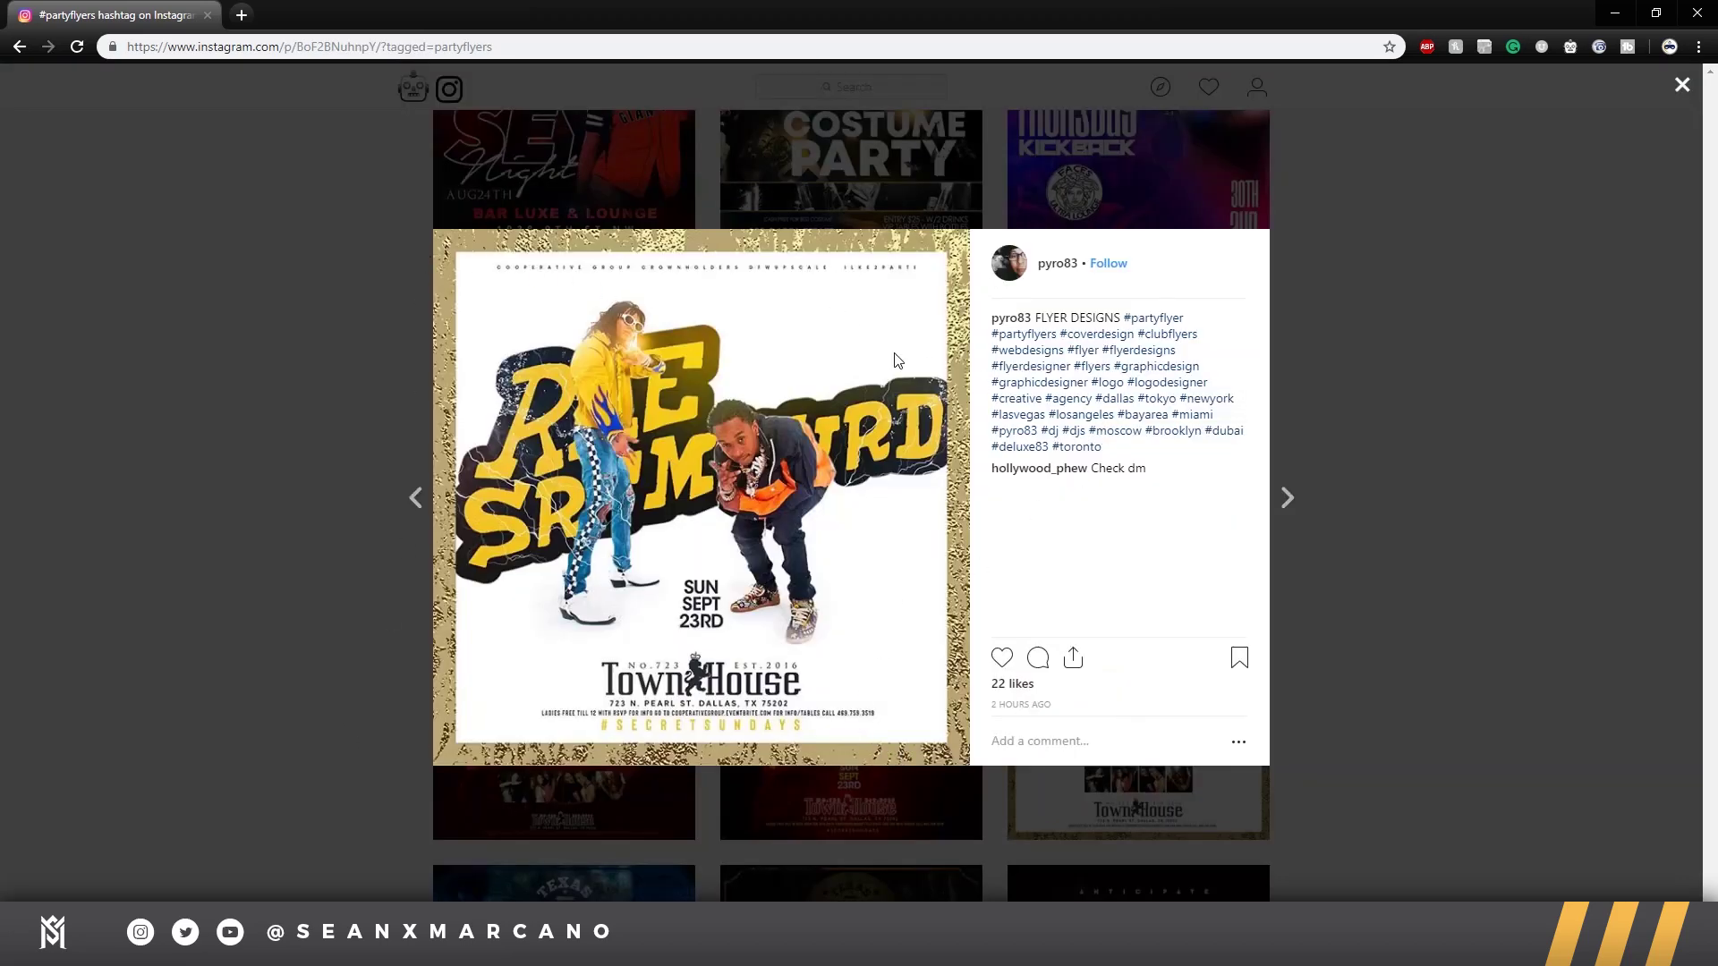
{"action": "left_click", "coordinate": [336, 548]}
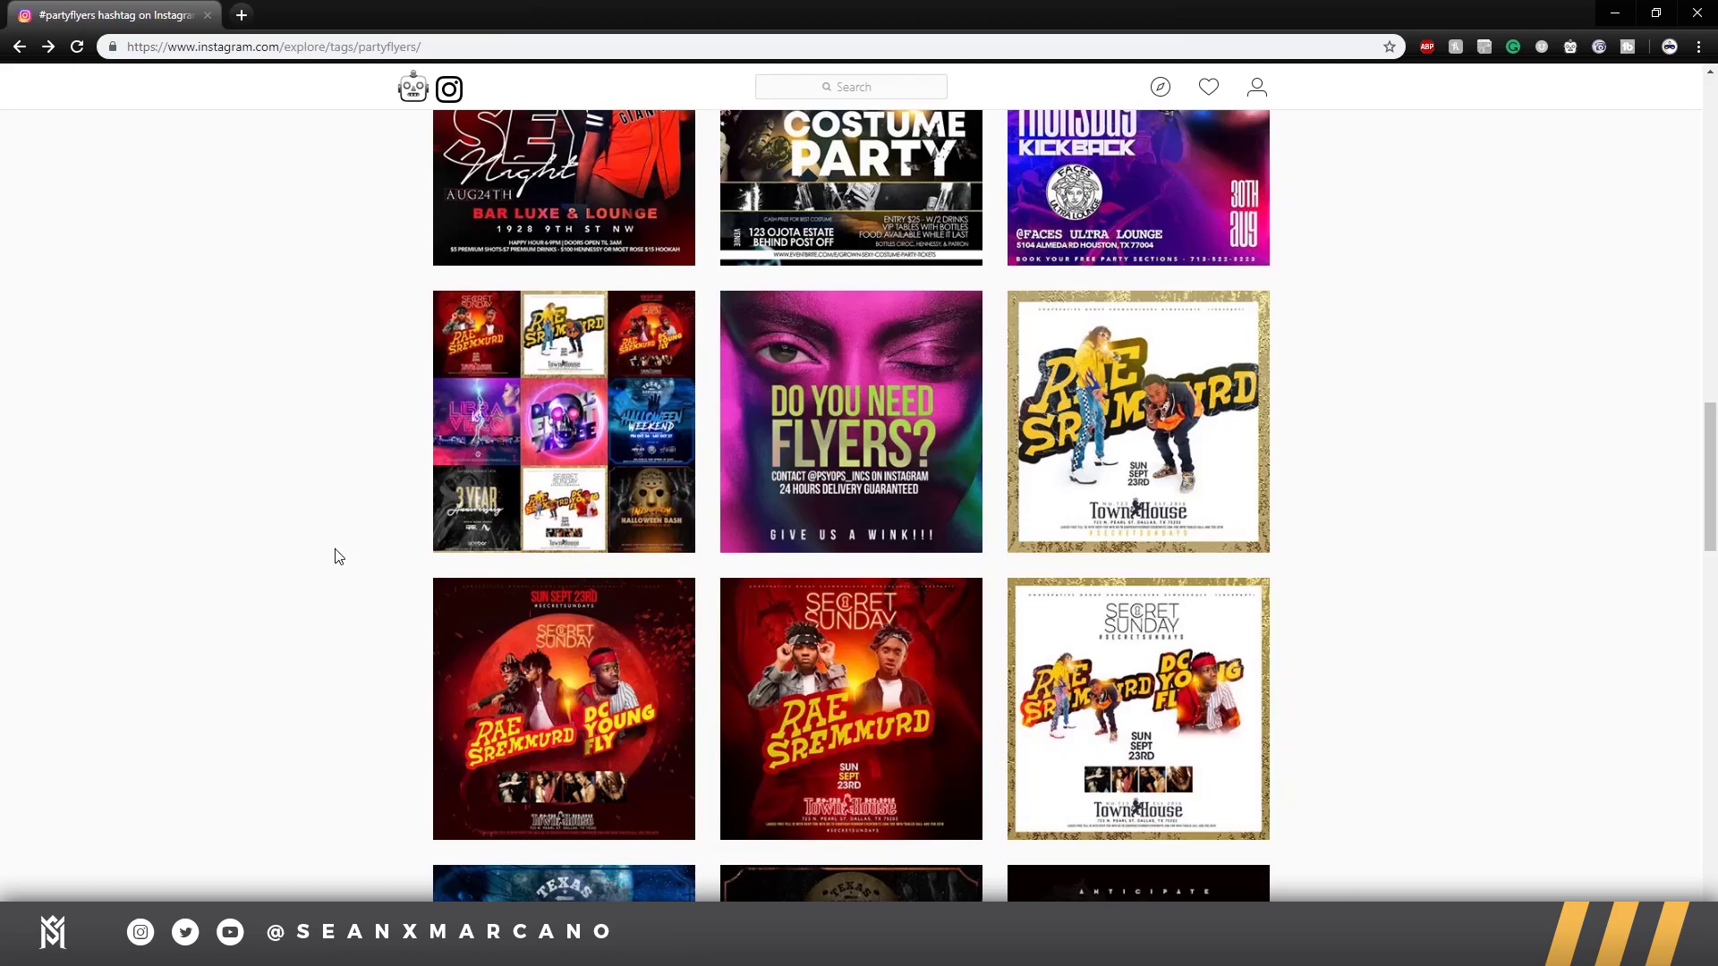
Step: Examine the nine-flyer collage post and browse further party flyers on the hashtag page for design inspiration
{"action": "left_click", "coordinate": [601, 510]}
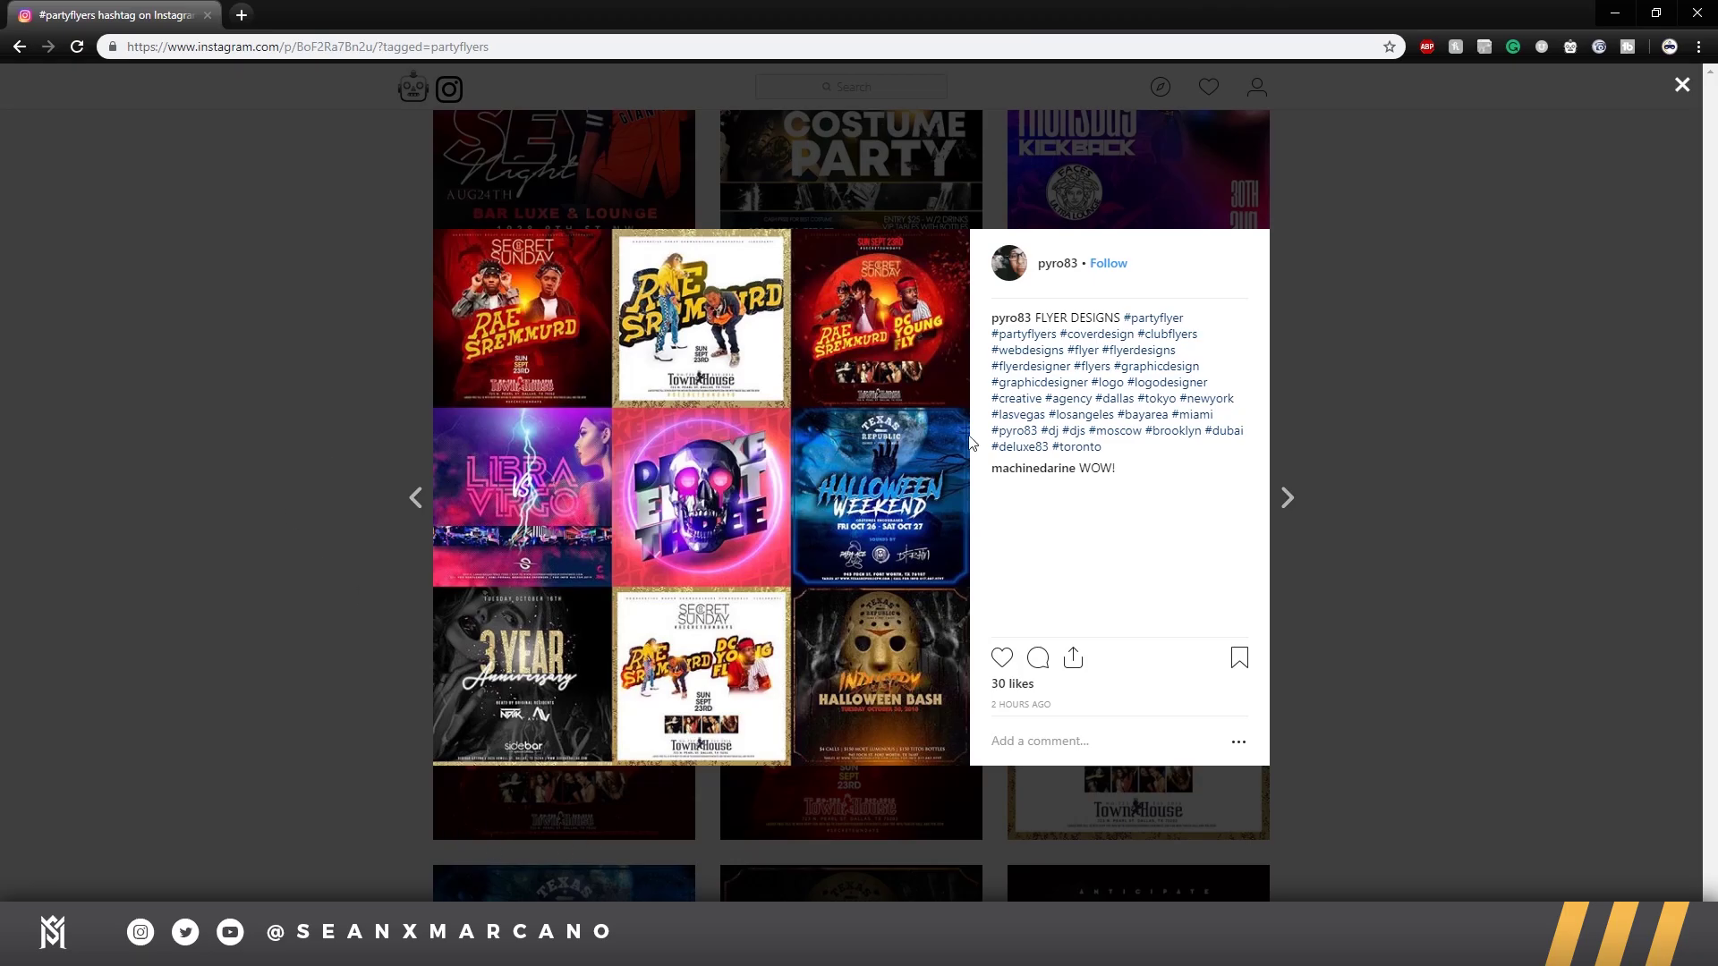
{"action": "left_click", "coordinate": [1573, 371]}
{"action": "scroll", "coordinate": [1025, 669], "scroll_direction": "down", "scroll_amount": 20}
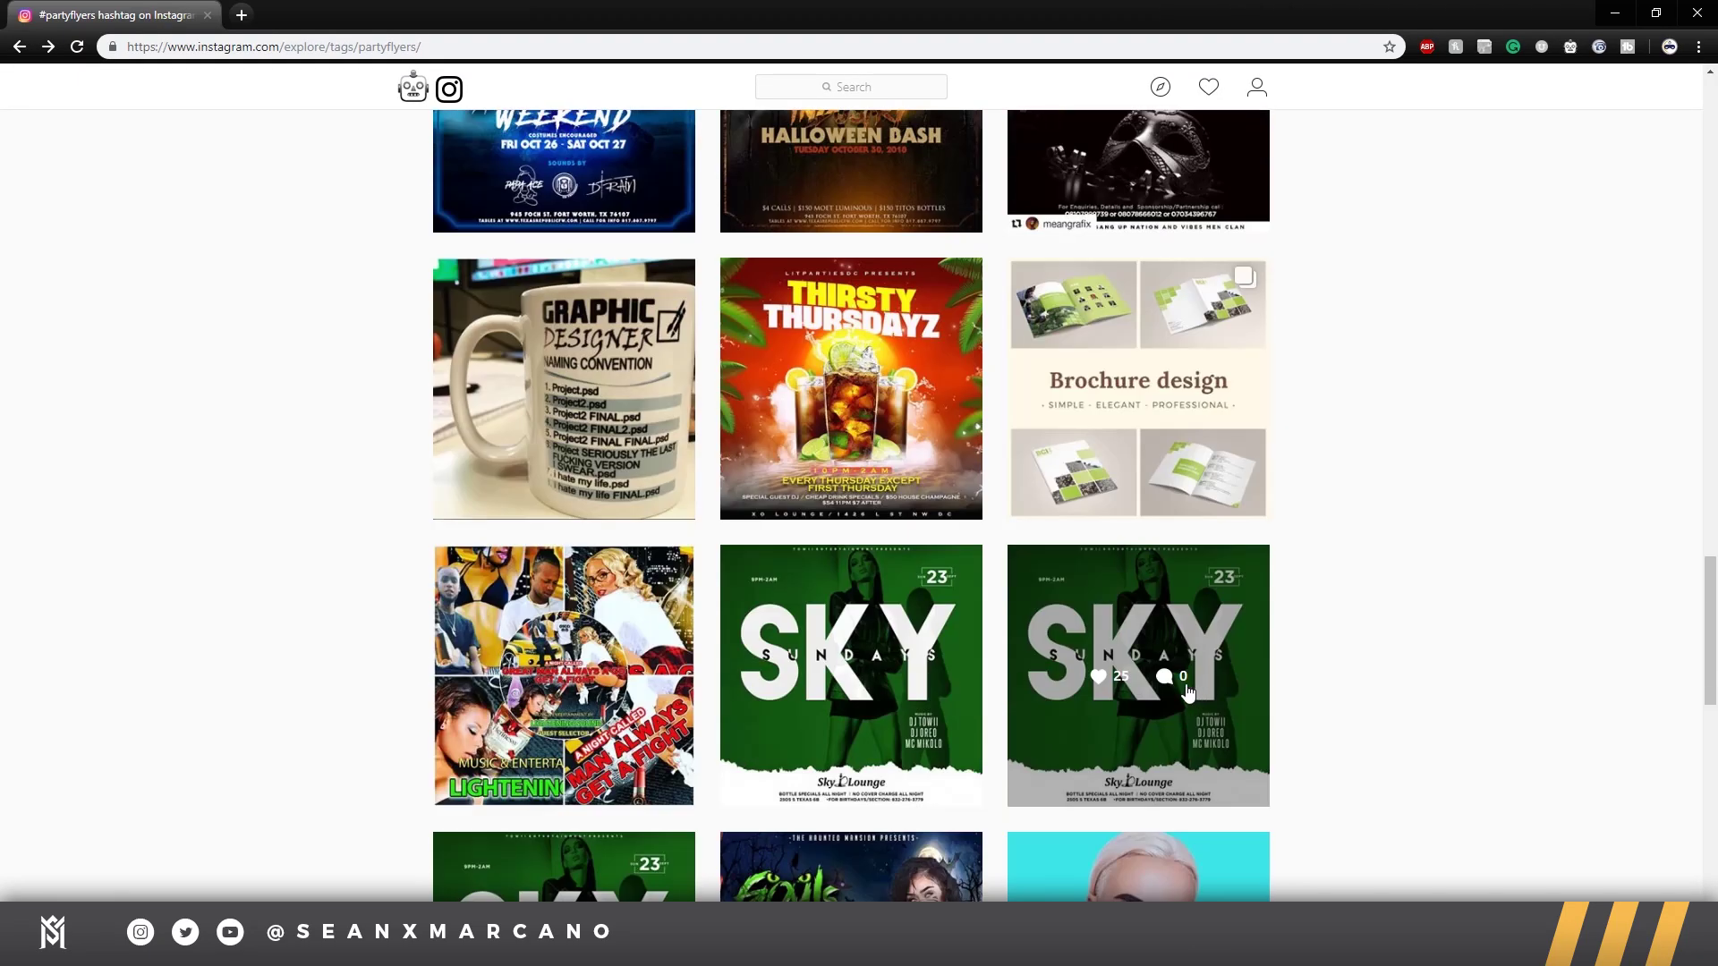
{"action": "scroll", "coordinate": [1025, 670], "scroll_direction": "down", "scroll_amount": 10}
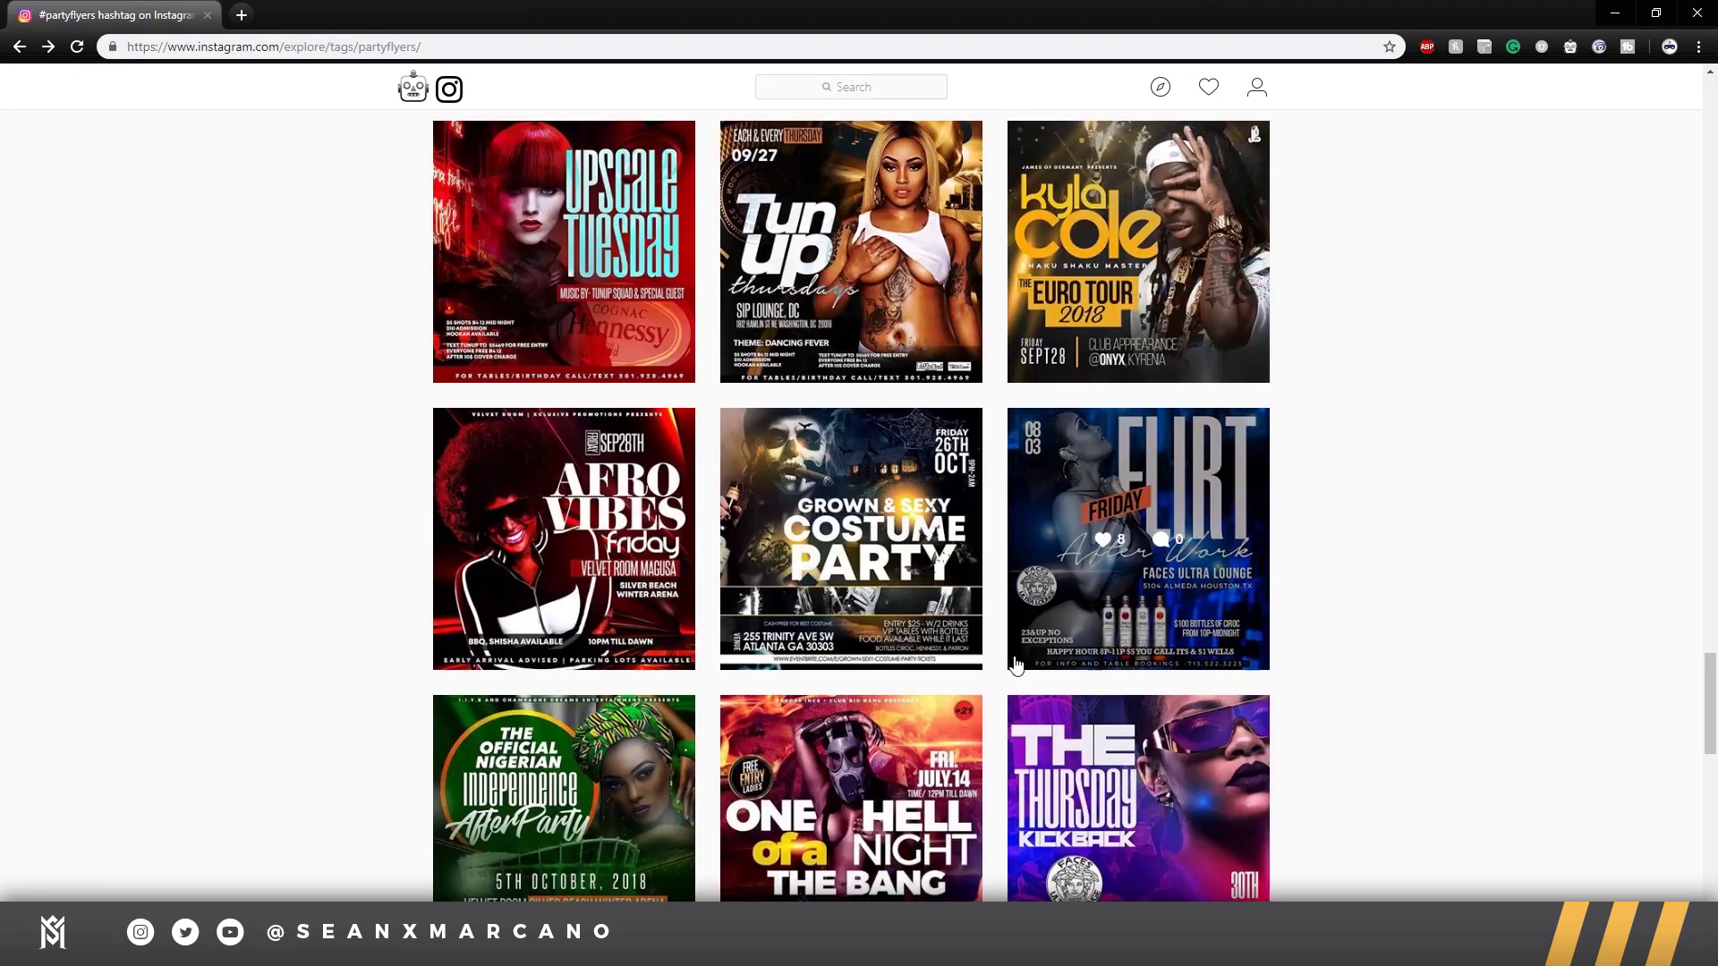
{"action": "scroll", "coordinate": [1108, 651], "scroll_direction": "down", "scroll_amount": 6}
{"action": "scroll", "coordinate": [1108, 650], "scroll_direction": "down", "scroll_amount": 12}
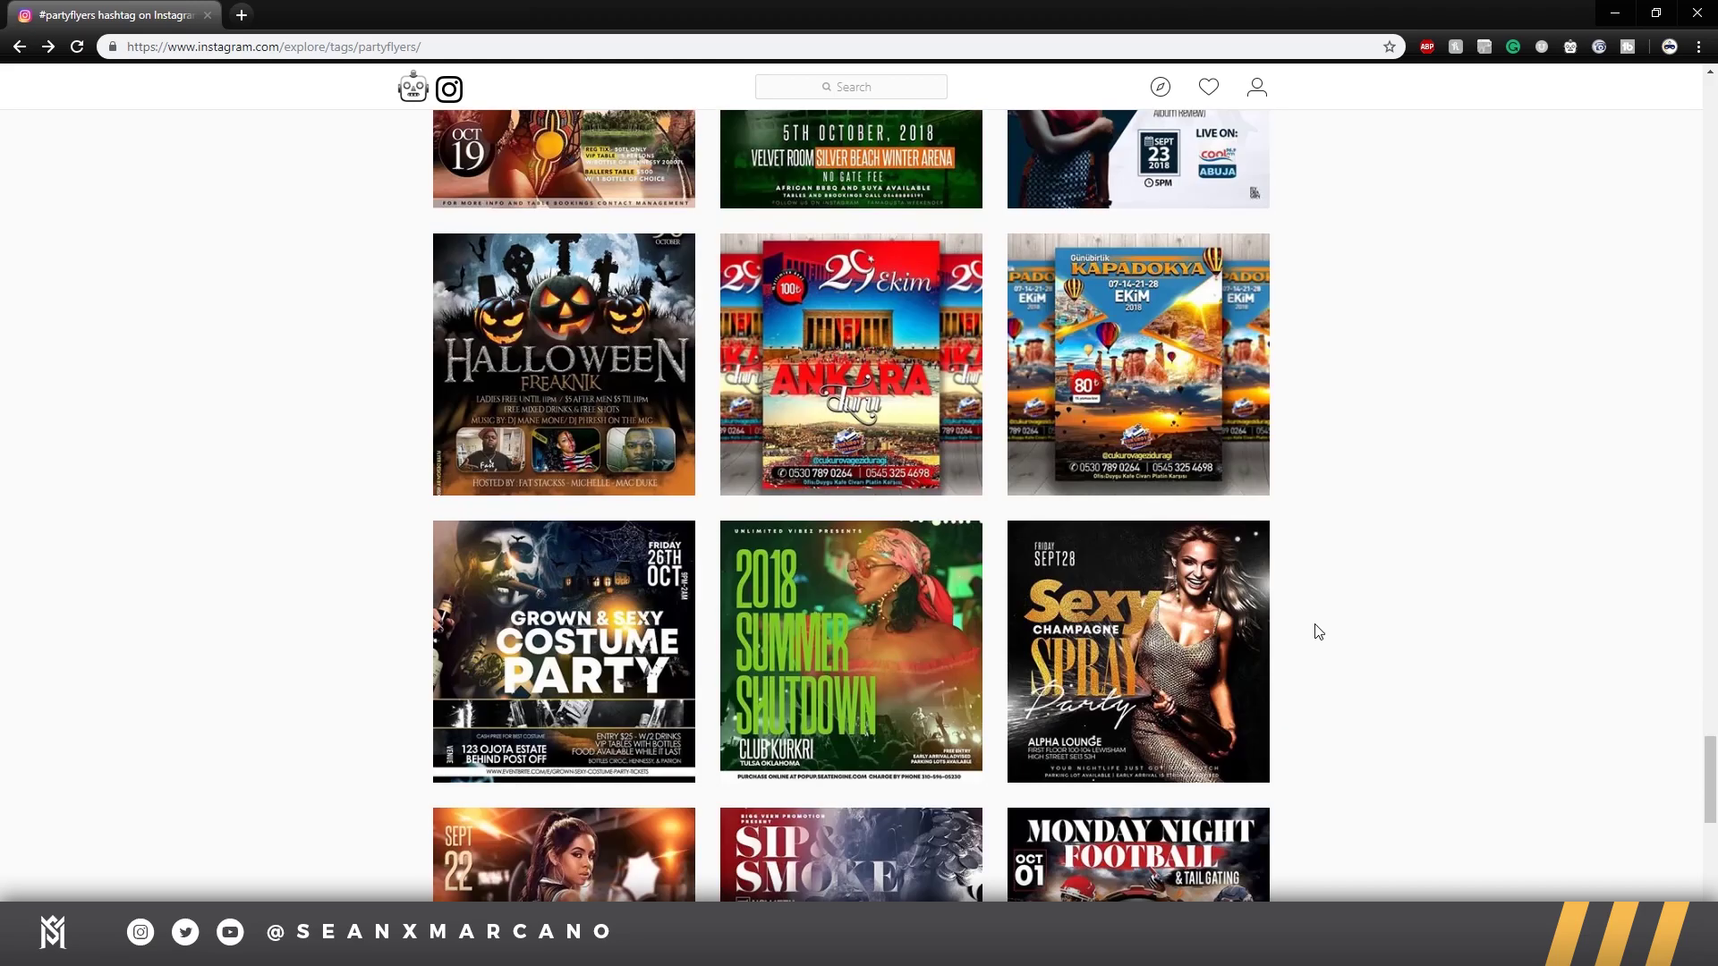
Step: Examine the 29 Ekim Ankara and SUN YAY flyer posts and browse further #partyflyers designs for inspiration
{"action": "left_click", "coordinate": [851, 458]}
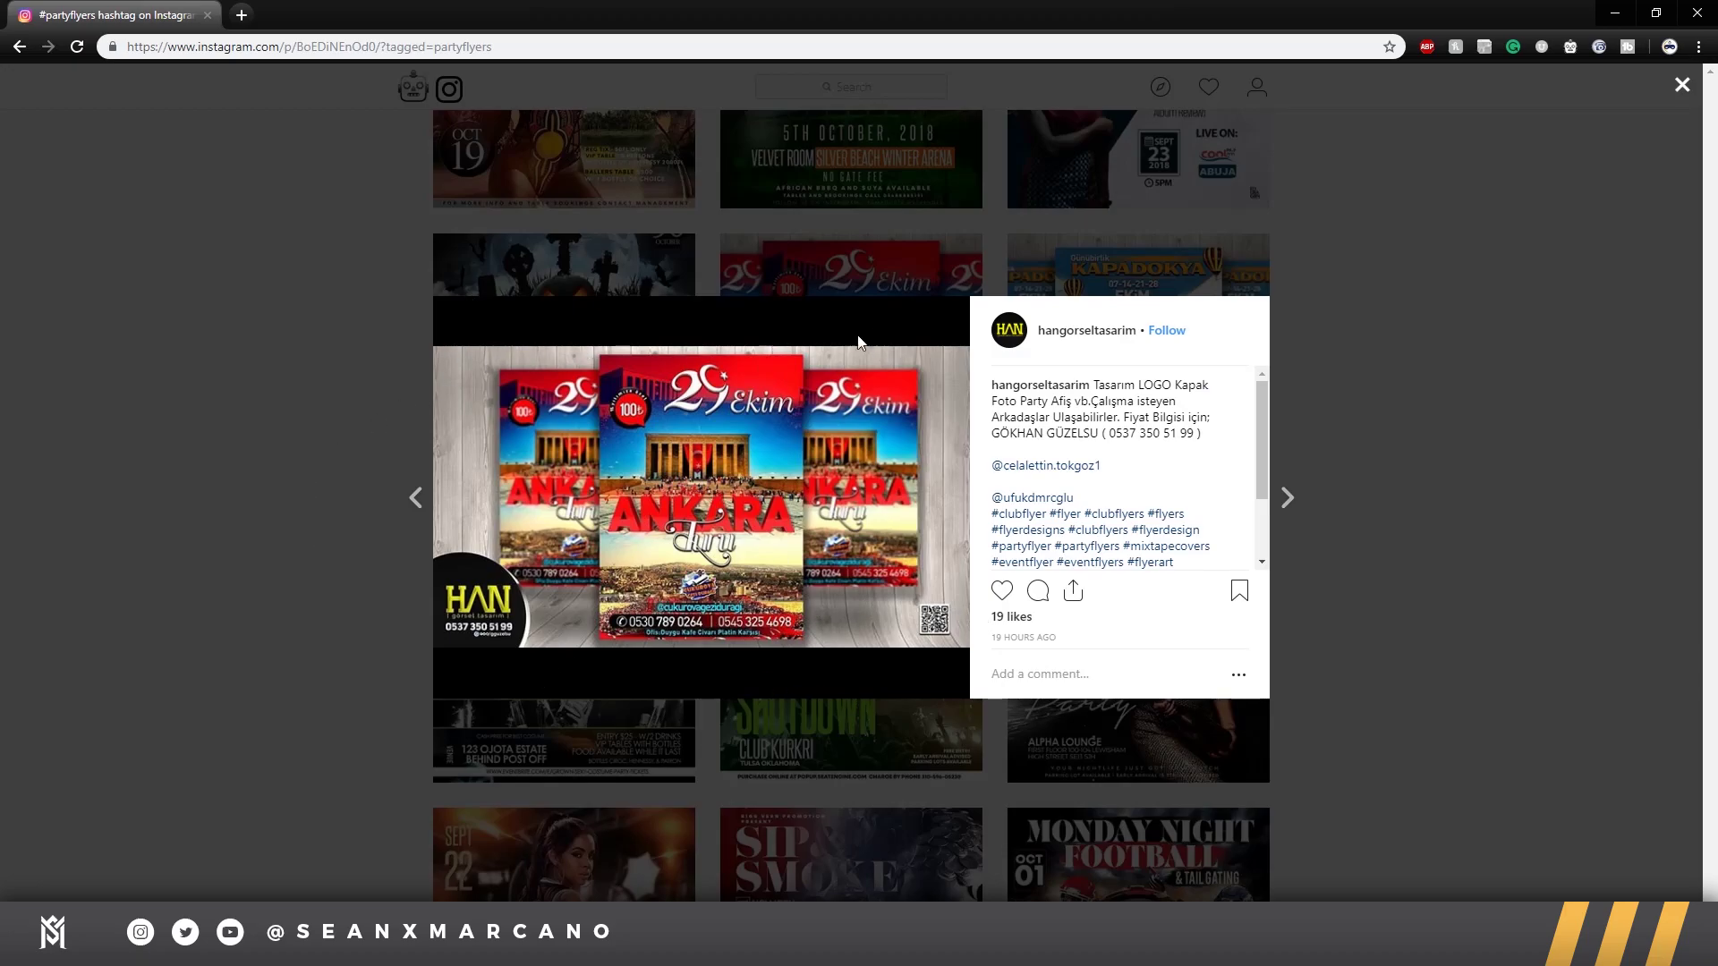
{"action": "left_click", "coordinate": [304, 376]}
{"action": "scroll", "coordinate": [666, 721], "scroll_direction": "down", "scroll_amount": 12}
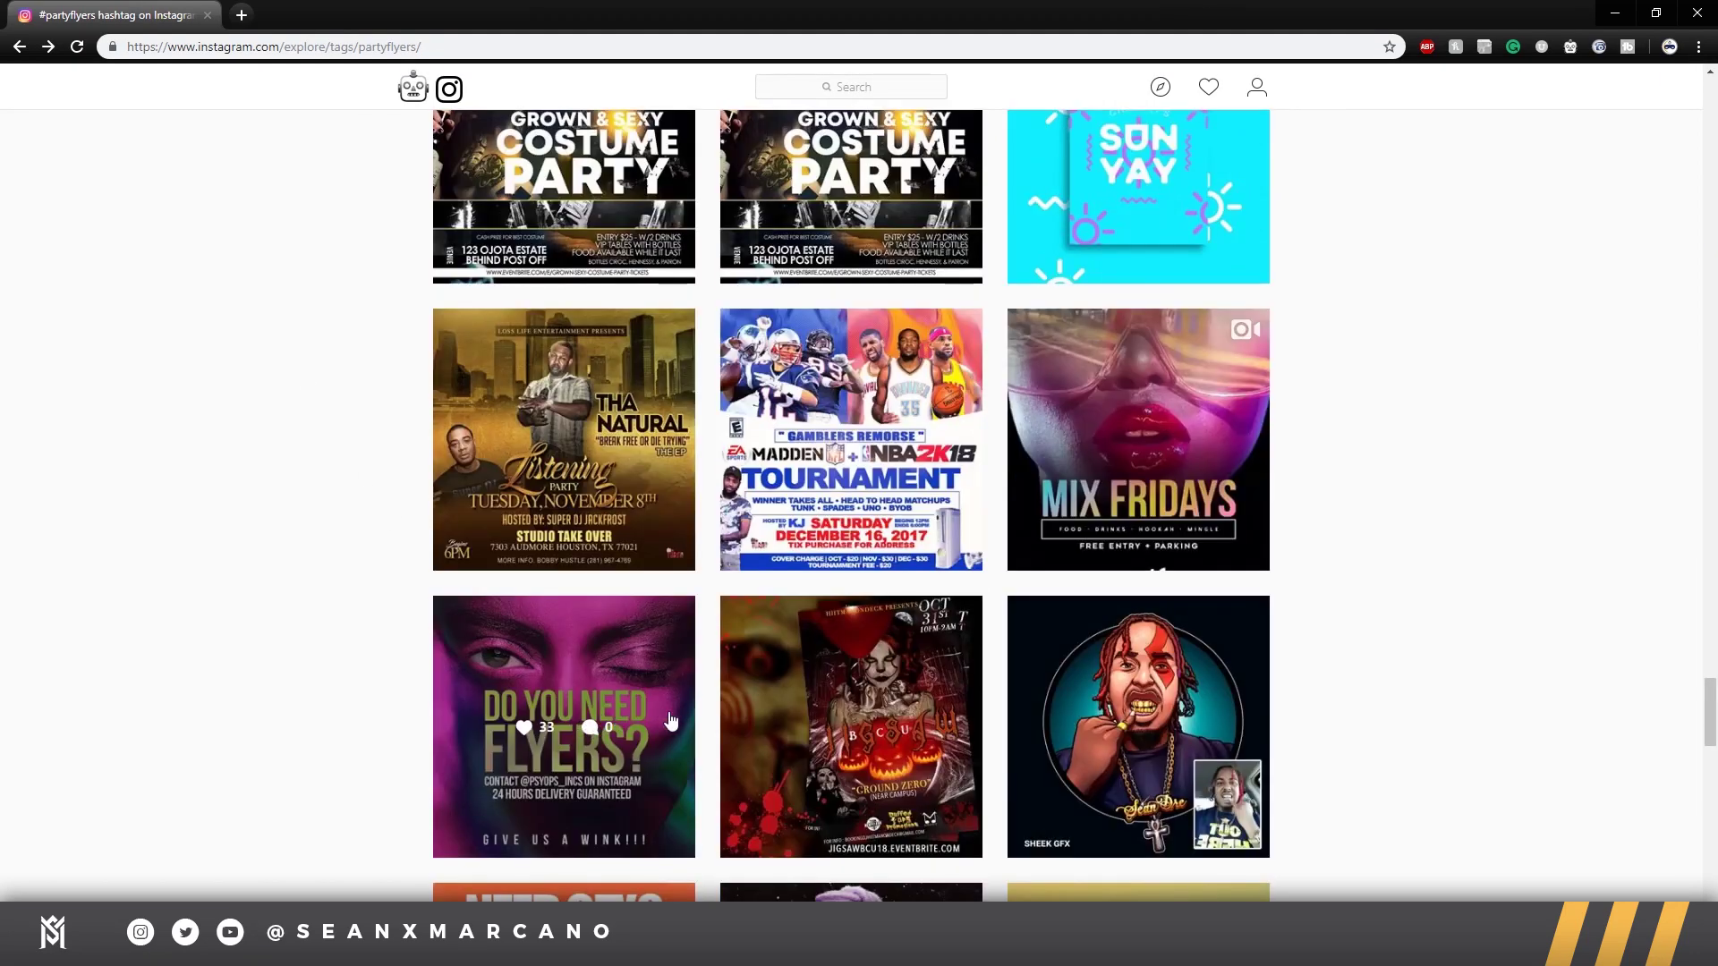
{"action": "left_click", "coordinate": [1146, 274]}
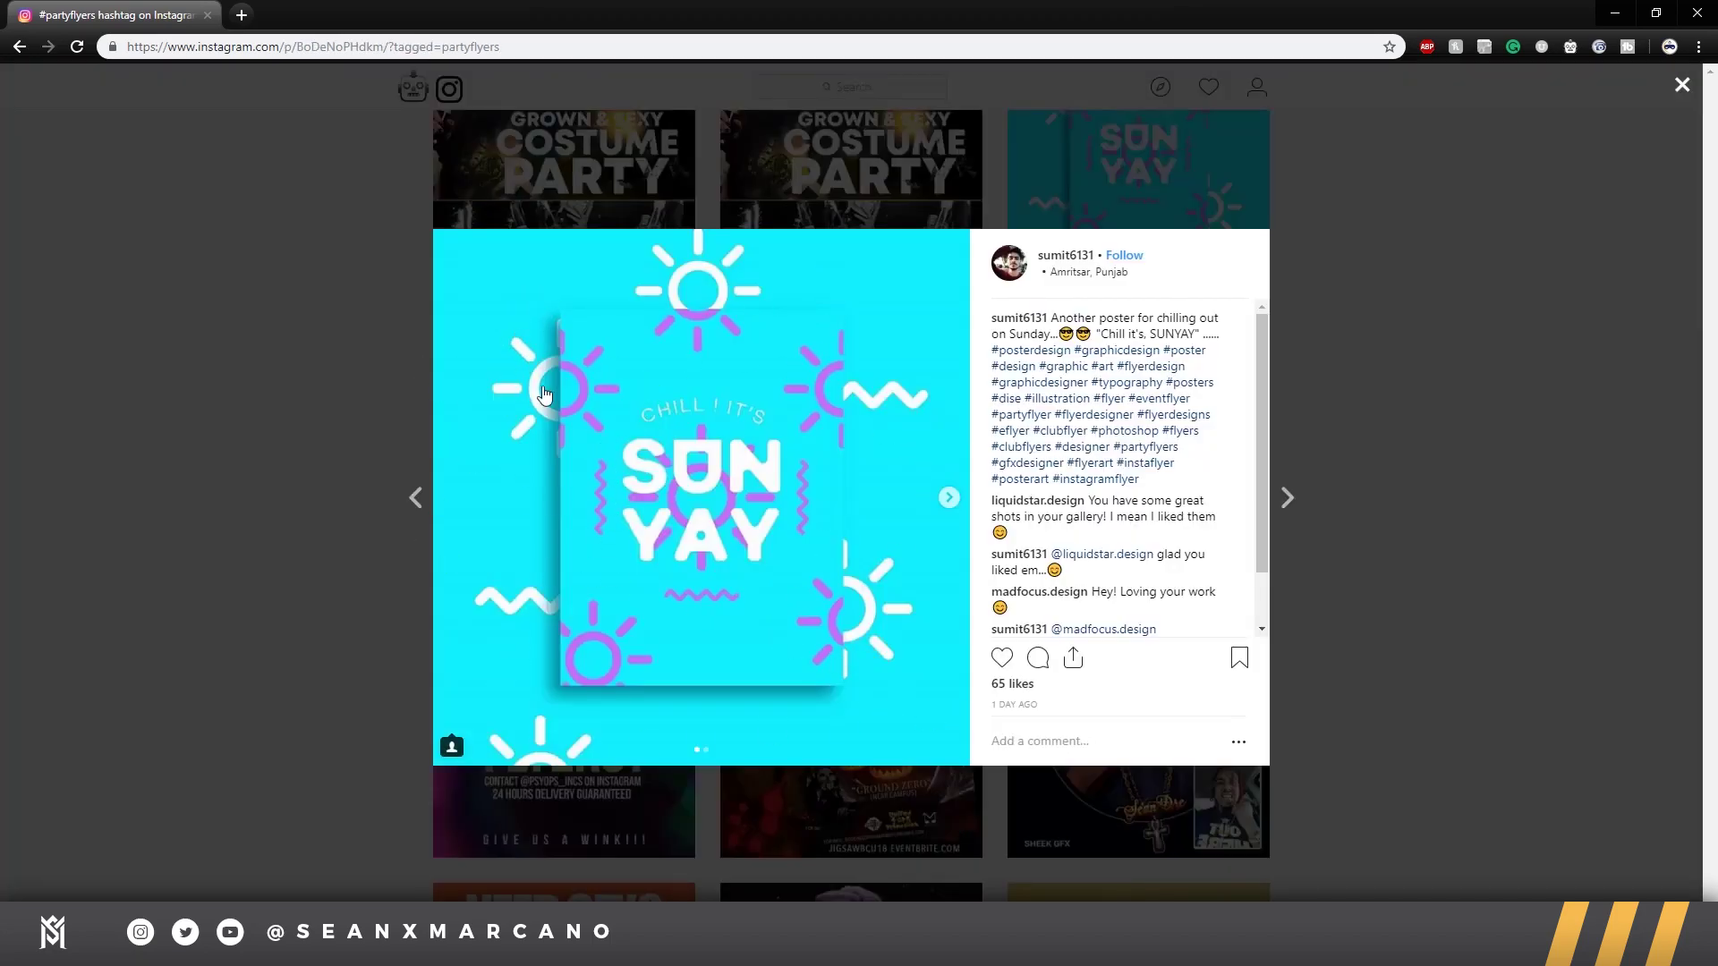
{"action": "left_click", "coordinate": [246, 491]}
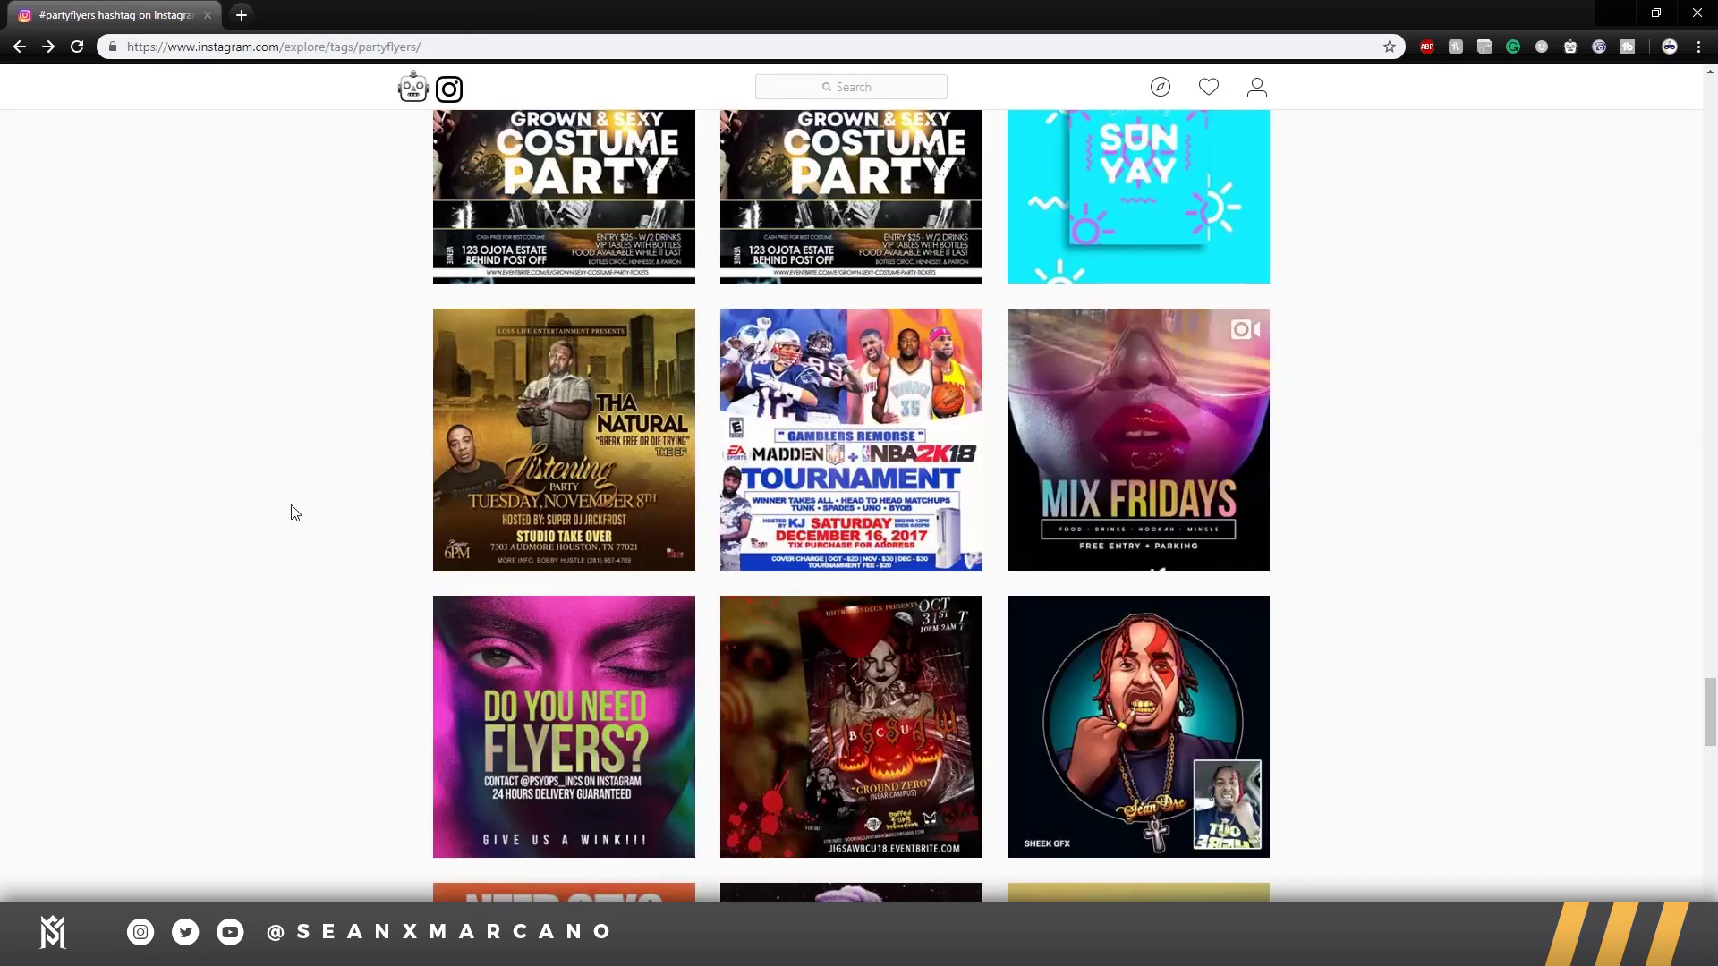
{"action": "scroll", "coordinate": [498, 718], "scroll_direction": "down", "scroll_amount": 9}
{"action": "scroll", "coordinate": [575, 686], "scroll_direction": "down", "scroll_amount": 4}
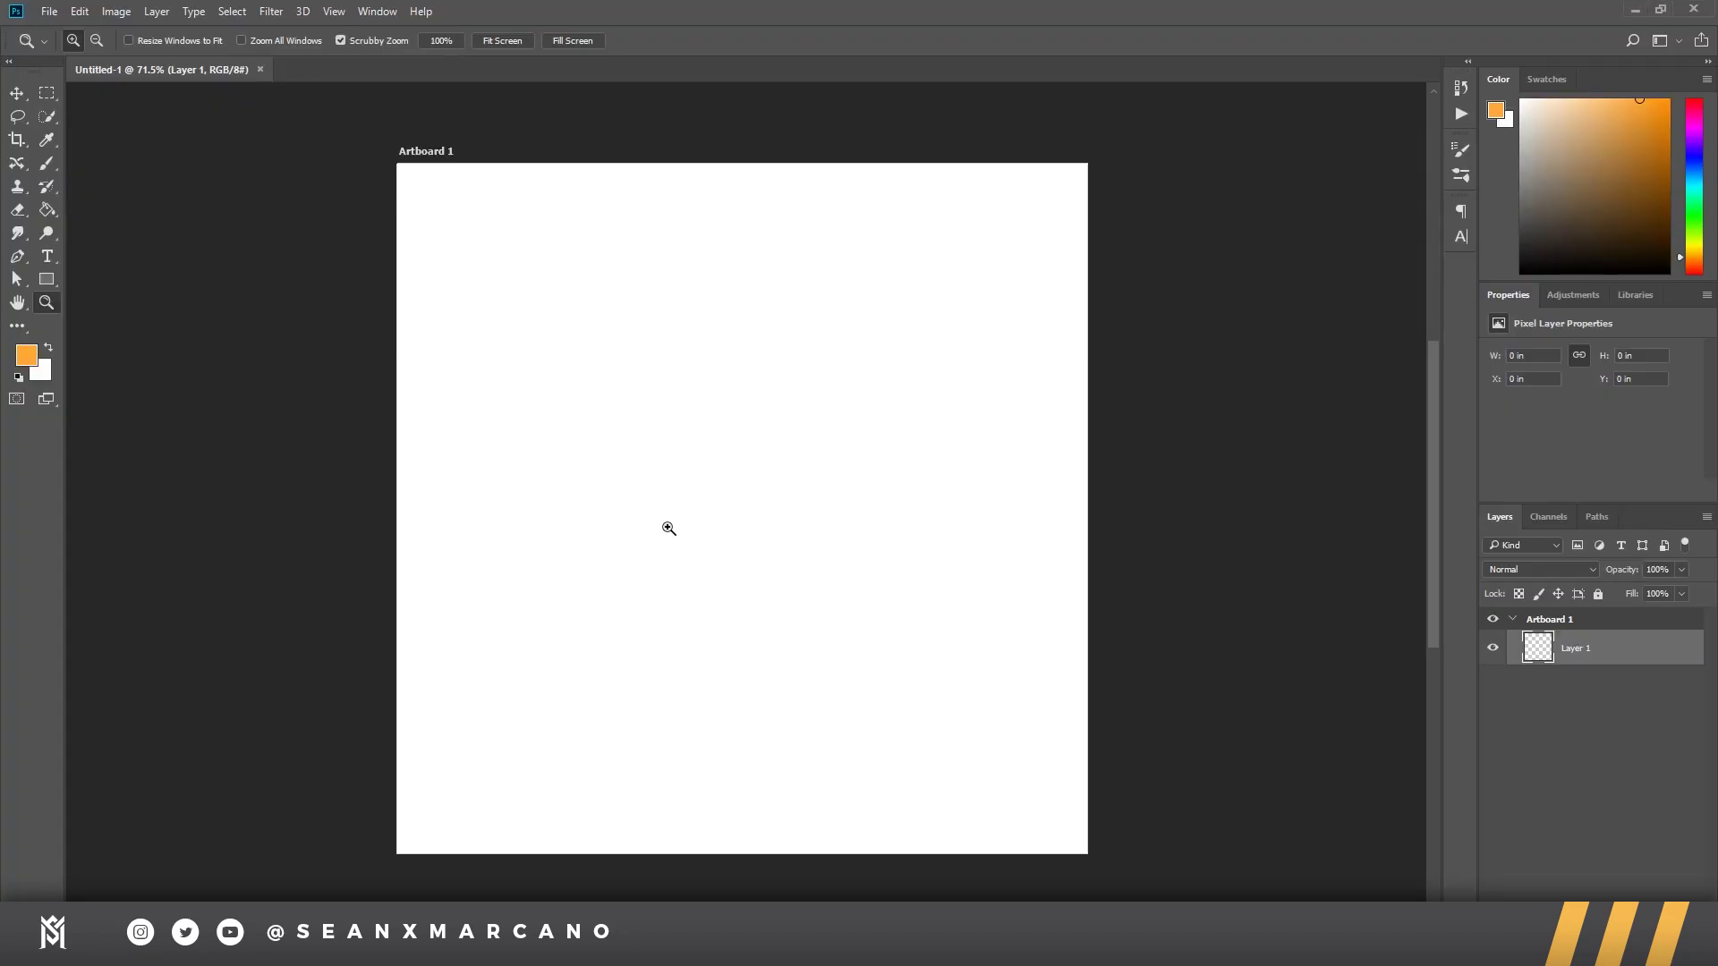
Step: Switch to Photoshop and add the text DESIGNS in black in the lower-left part of the artboard
{"action": "left_click_drag", "start_coordinate": [669, 528], "coordinate": [683, 530]}
{"action": "key", "text": "a"}
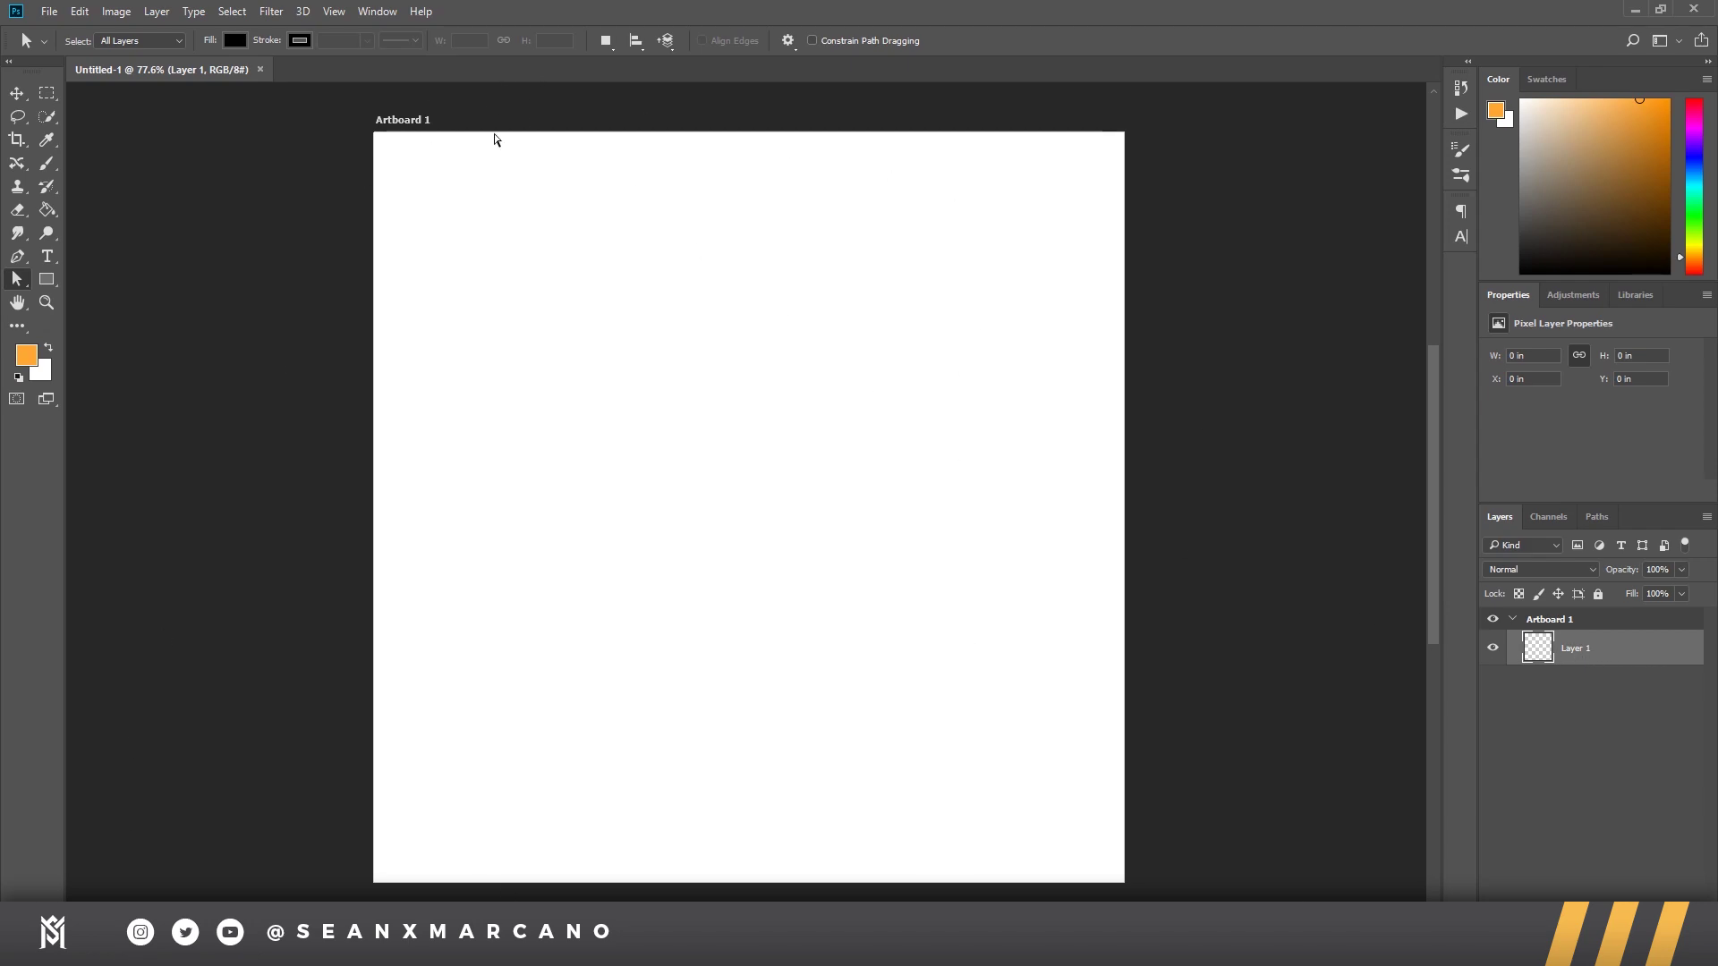
{"action": "key", "text": "t"}
{"action": "left_click", "coordinate": [559, 658]}
{"action": "type", "text": "DESIGNS"}
{"action": "key", "text": "ctrl+a"}
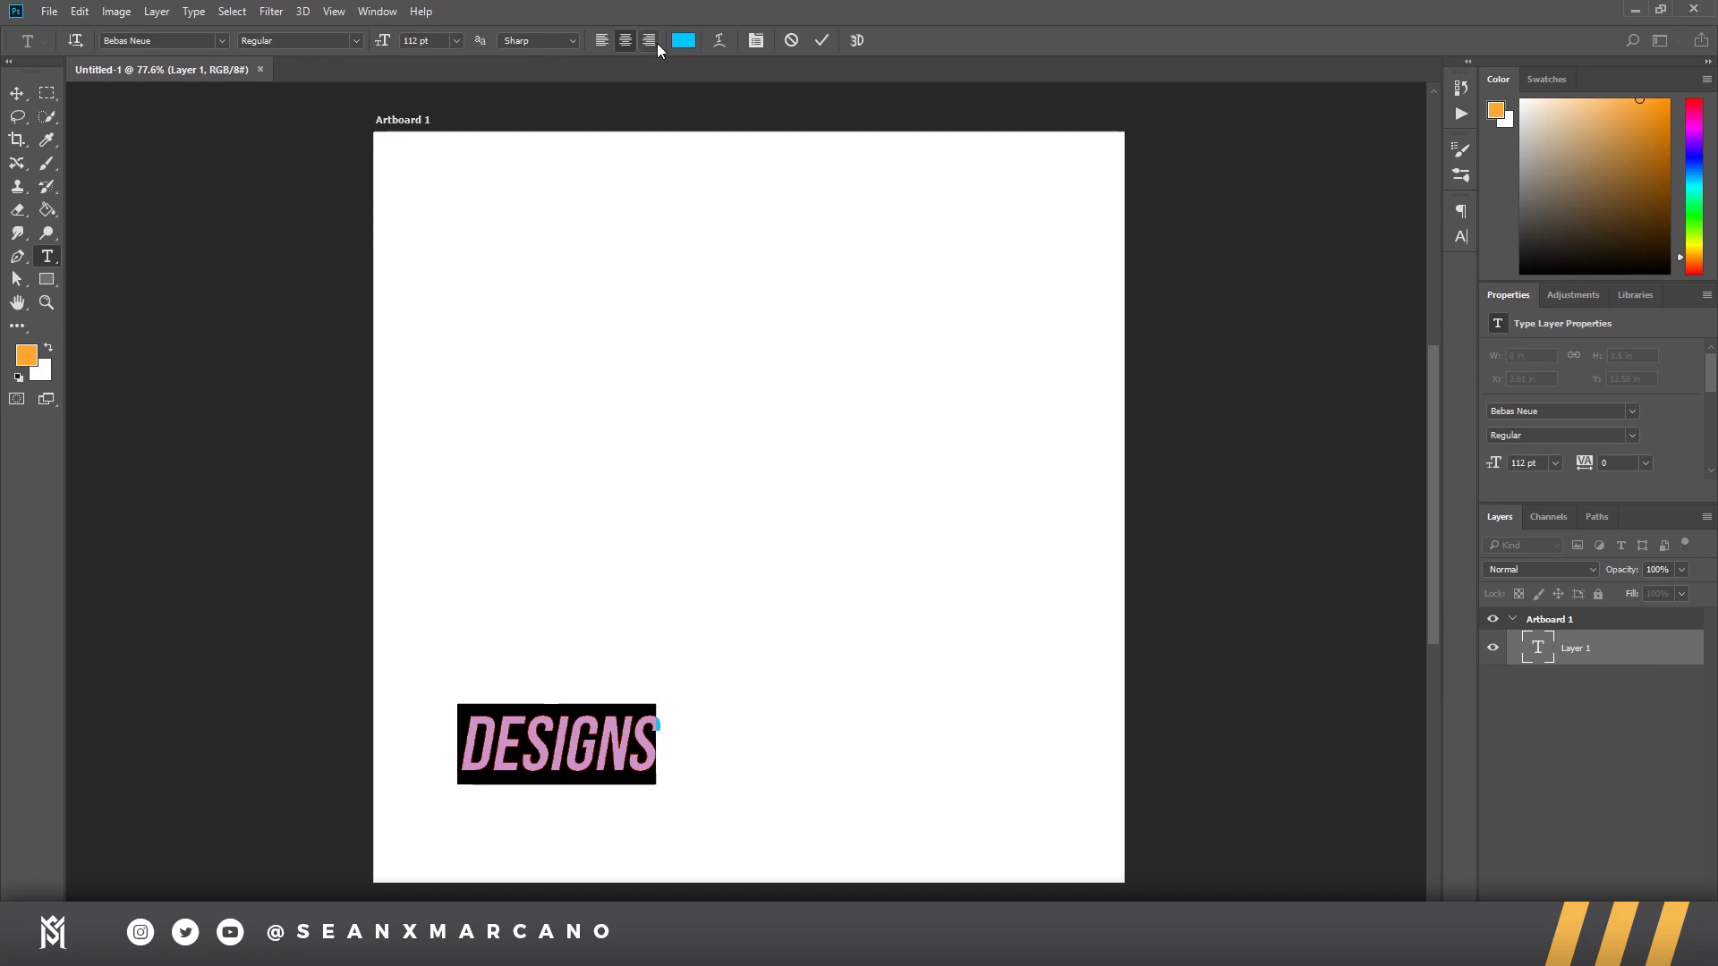
{"action": "key", "text": "ctrl+Return"}
Step: Rotate the DESIGNS text 90° counterclockwise and enlarge it to about 380 pt along the artboard's left edge
{"action": "key", "text": "ctrl+t"}
{"action": "left_click_drag", "start_coordinate": [626, 805], "coordinate": [569, 556]}
{"action": "key", "text": "Return"}
Step: Change the font of the DESIGNS text to Ash
{"action": "double_click", "coordinate": [1537, 648]}
{"action": "left_click", "coordinate": [134, 40]}
{"action": "scroll", "coordinate": [182, 38], "scroll_direction": "down", "scroll_amount": 2}
{"action": "scroll", "coordinate": [182, 38], "scroll_direction": "down", "scroll_amount": 2}
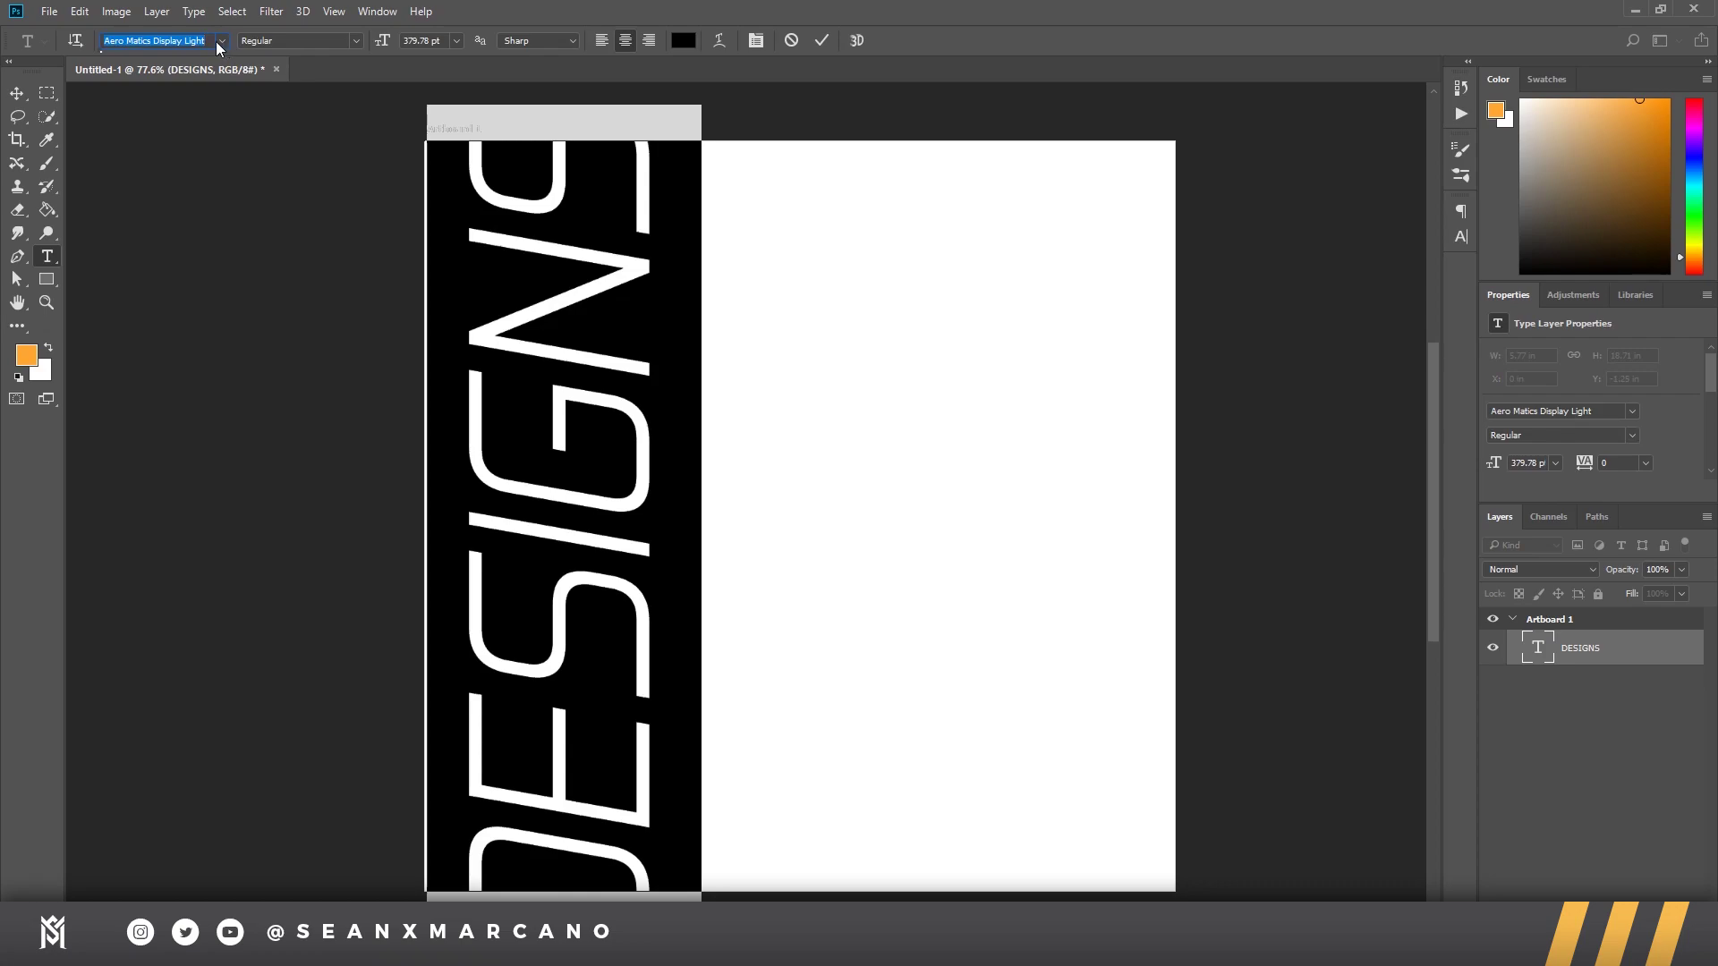
{"action": "left_click", "coordinate": [221, 40]}
{"action": "scroll", "coordinate": [371, 424], "scroll_direction": "down", "scroll_amount": 5}
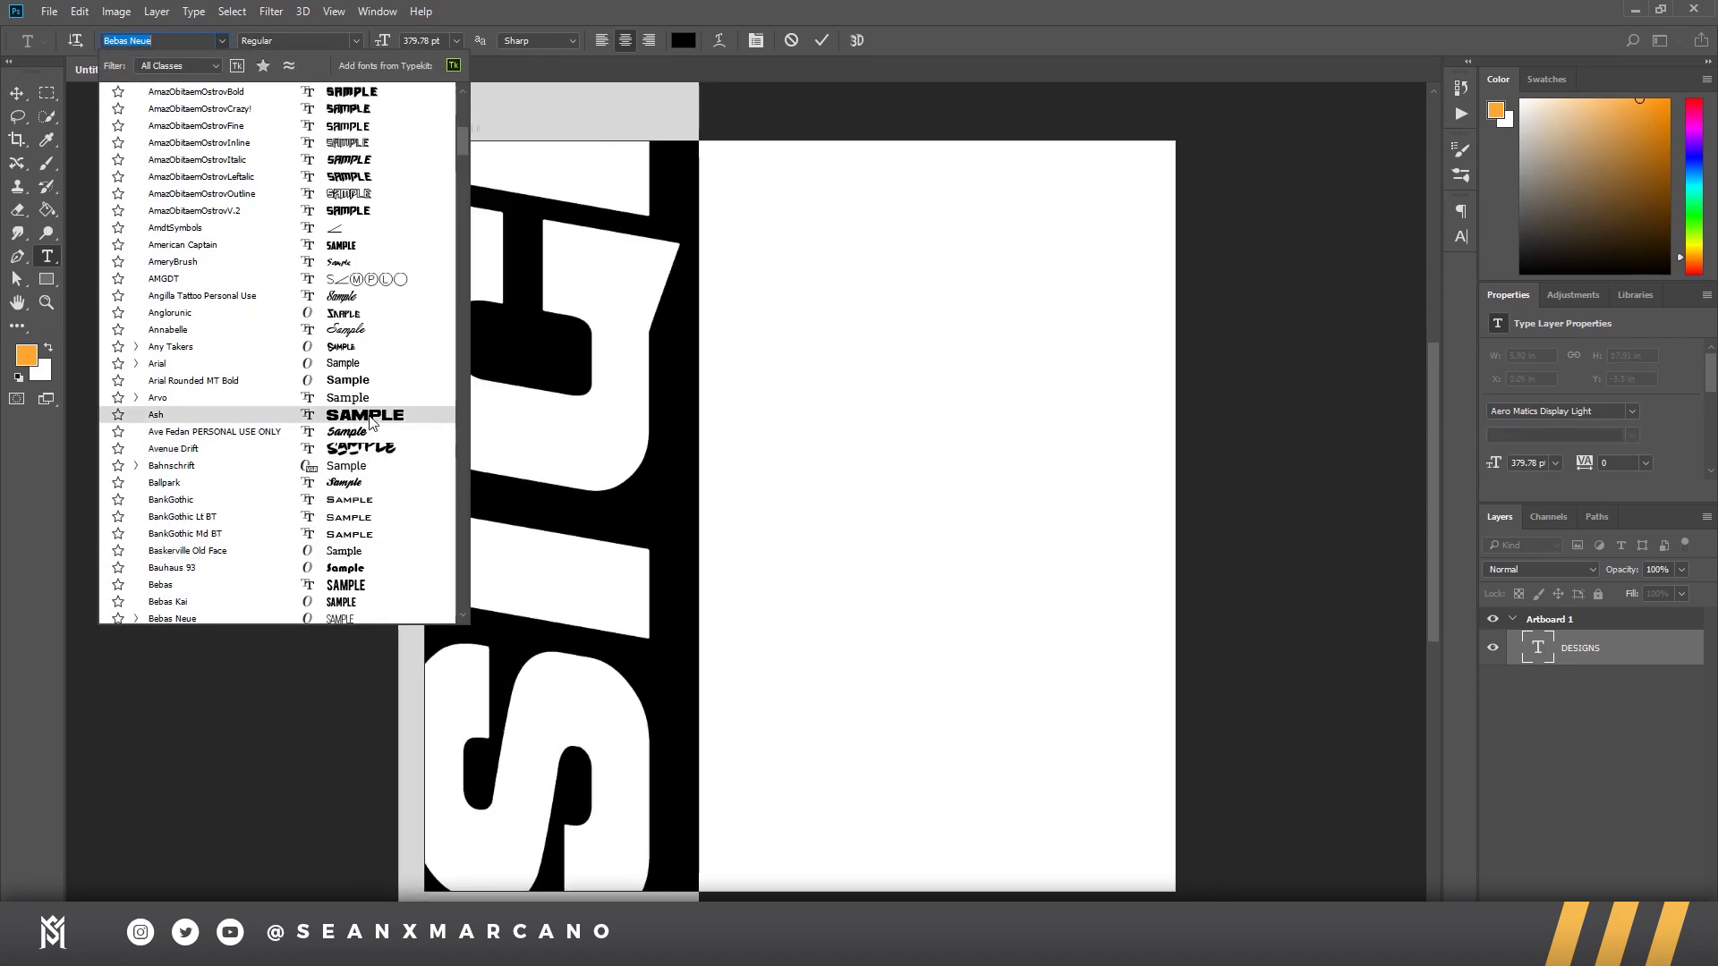
{"action": "left_click", "coordinate": [372, 424]}
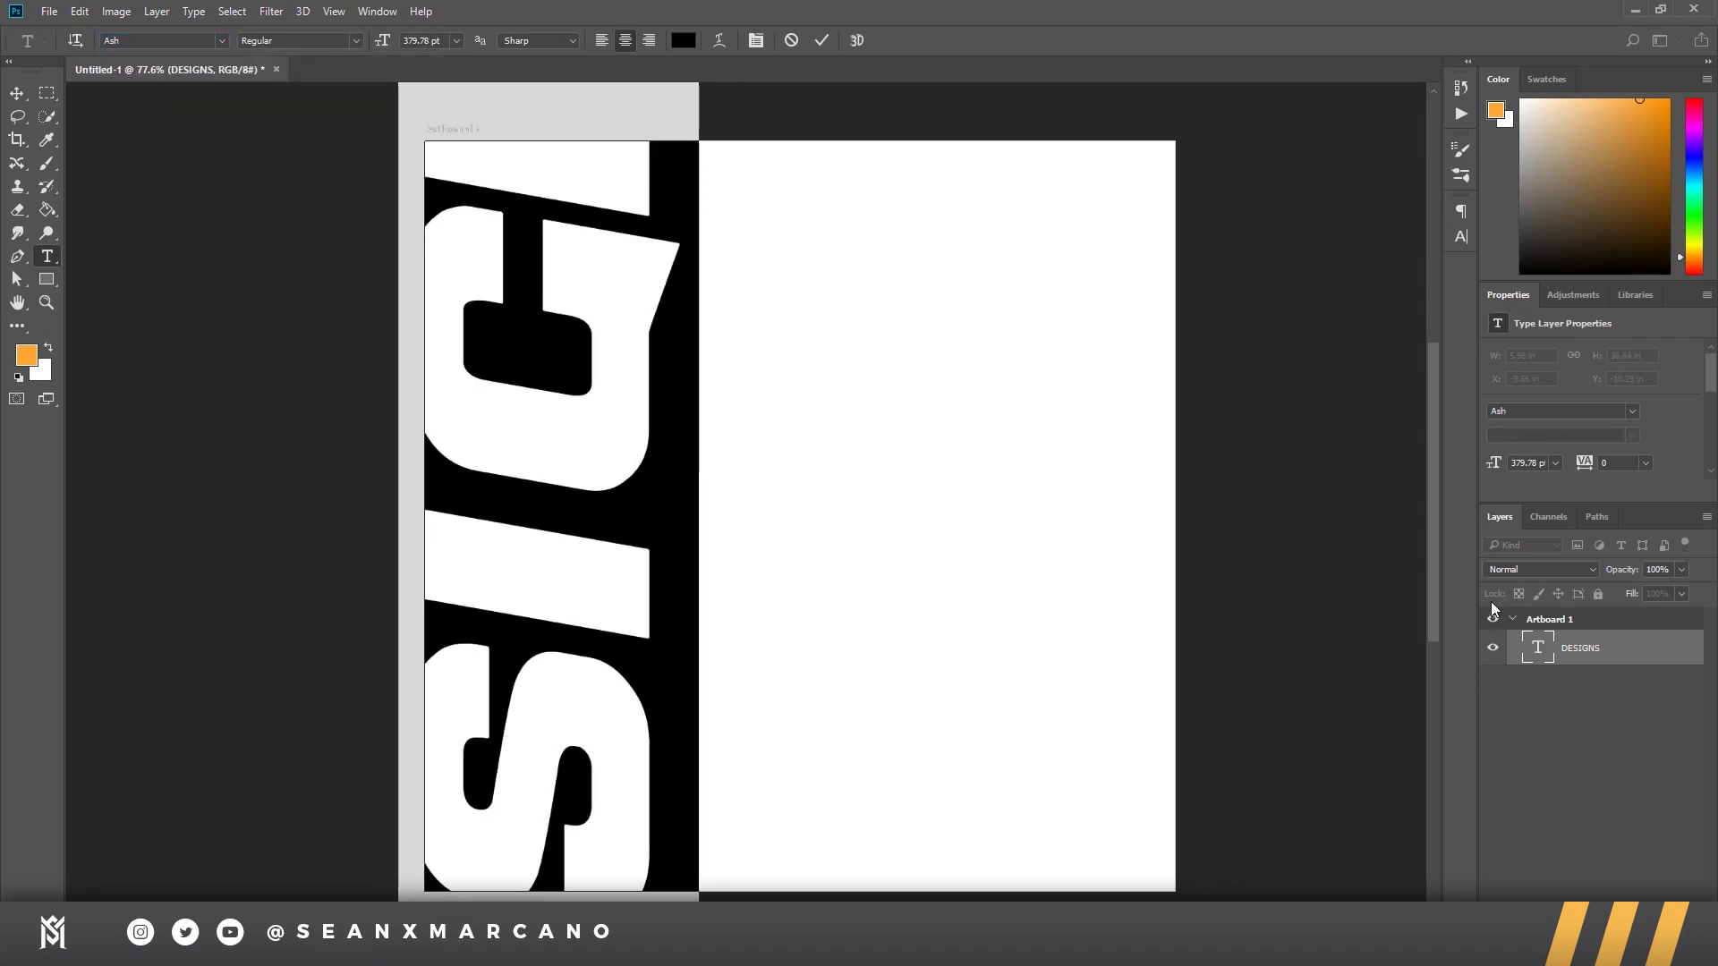
{"action": "key", "text": "ctrl+Return"}
Step: Scale the vertical DESIGNS text down to about 142 pt so the whole word fits along the artboard's left edge
{"action": "key", "text": "ctrl+t"}
{"action": "scroll", "coordinate": [711, 359], "scroll_direction": "down", "scroll_amount": 3}
{"action": "scroll", "coordinate": [708, 357], "scroll_direction": "down", "scroll_amount": 3}
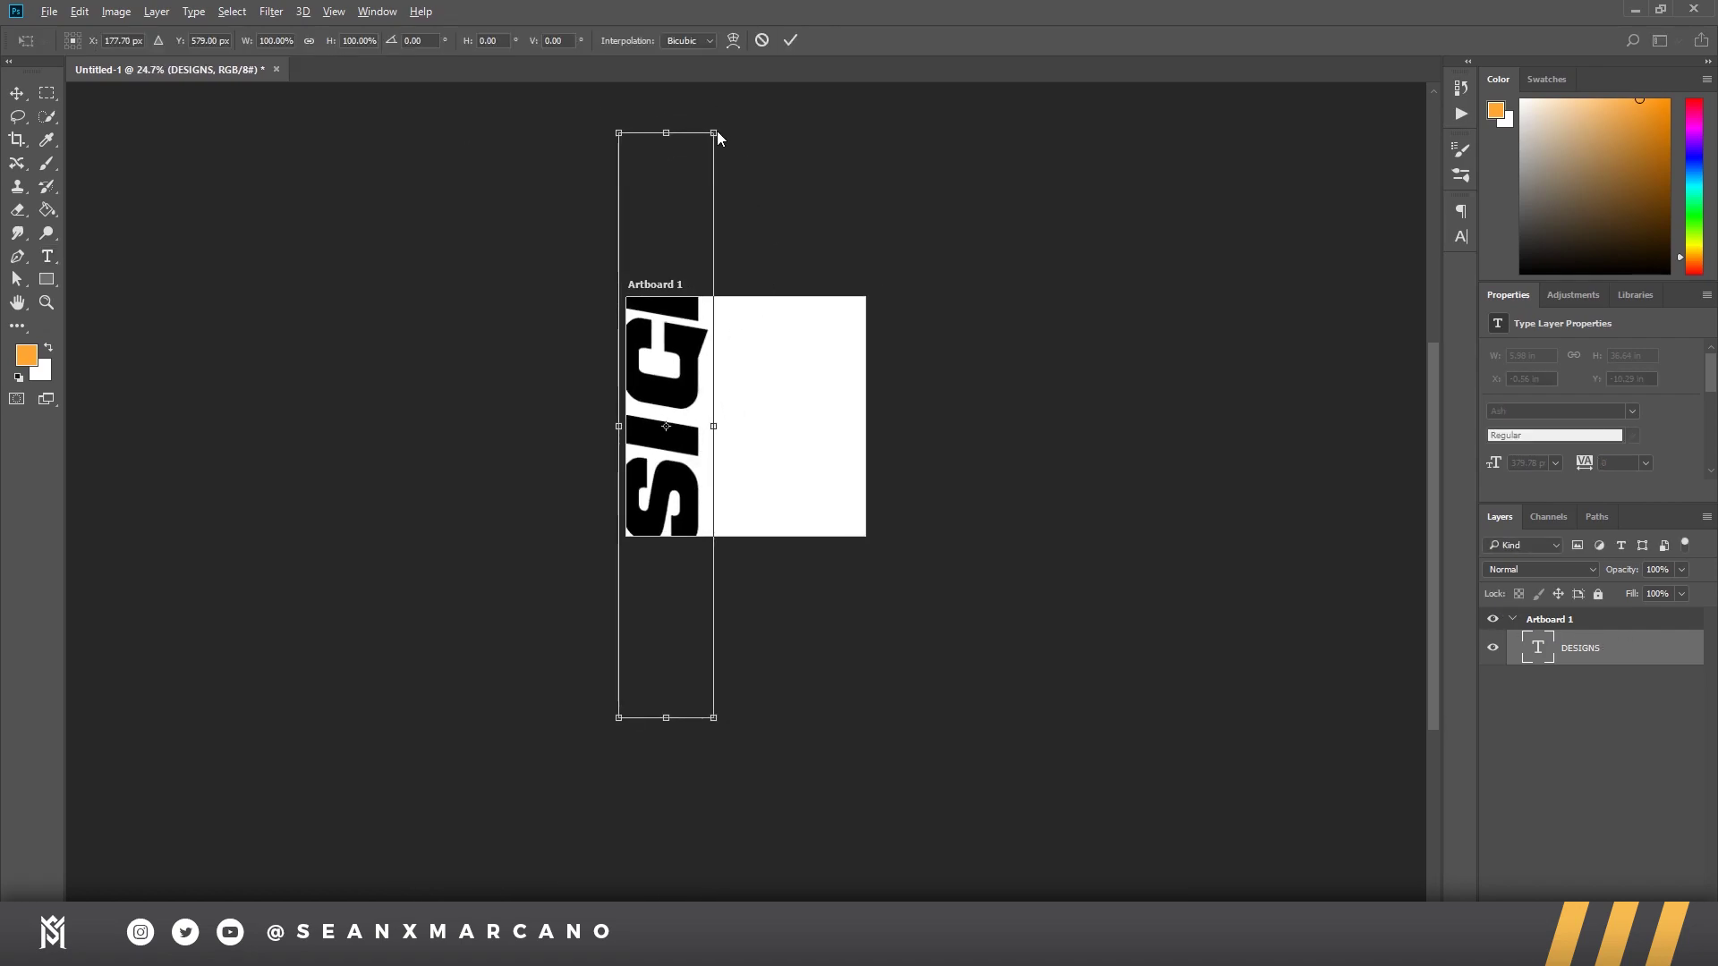
{"action": "left_click_drag", "start_coordinate": [715, 131], "coordinate": [657, 320]}
{"action": "left_click_drag", "start_coordinate": [666, 369], "coordinate": [658, 369]}
{"action": "key", "text": "Return"}
Step: Enlarge the DESIGNS text to about 161 pt, spanning the artboard's height and running slightly off its left edge
{"action": "key", "text": "z"}
{"action": "left_click_drag", "start_coordinate": [685, 453], "coordinate": [766, 459]}
{"action": "left_click", "coordinate": [764, 459], "text": "alt"}
{"action": "key", "text": "v"}
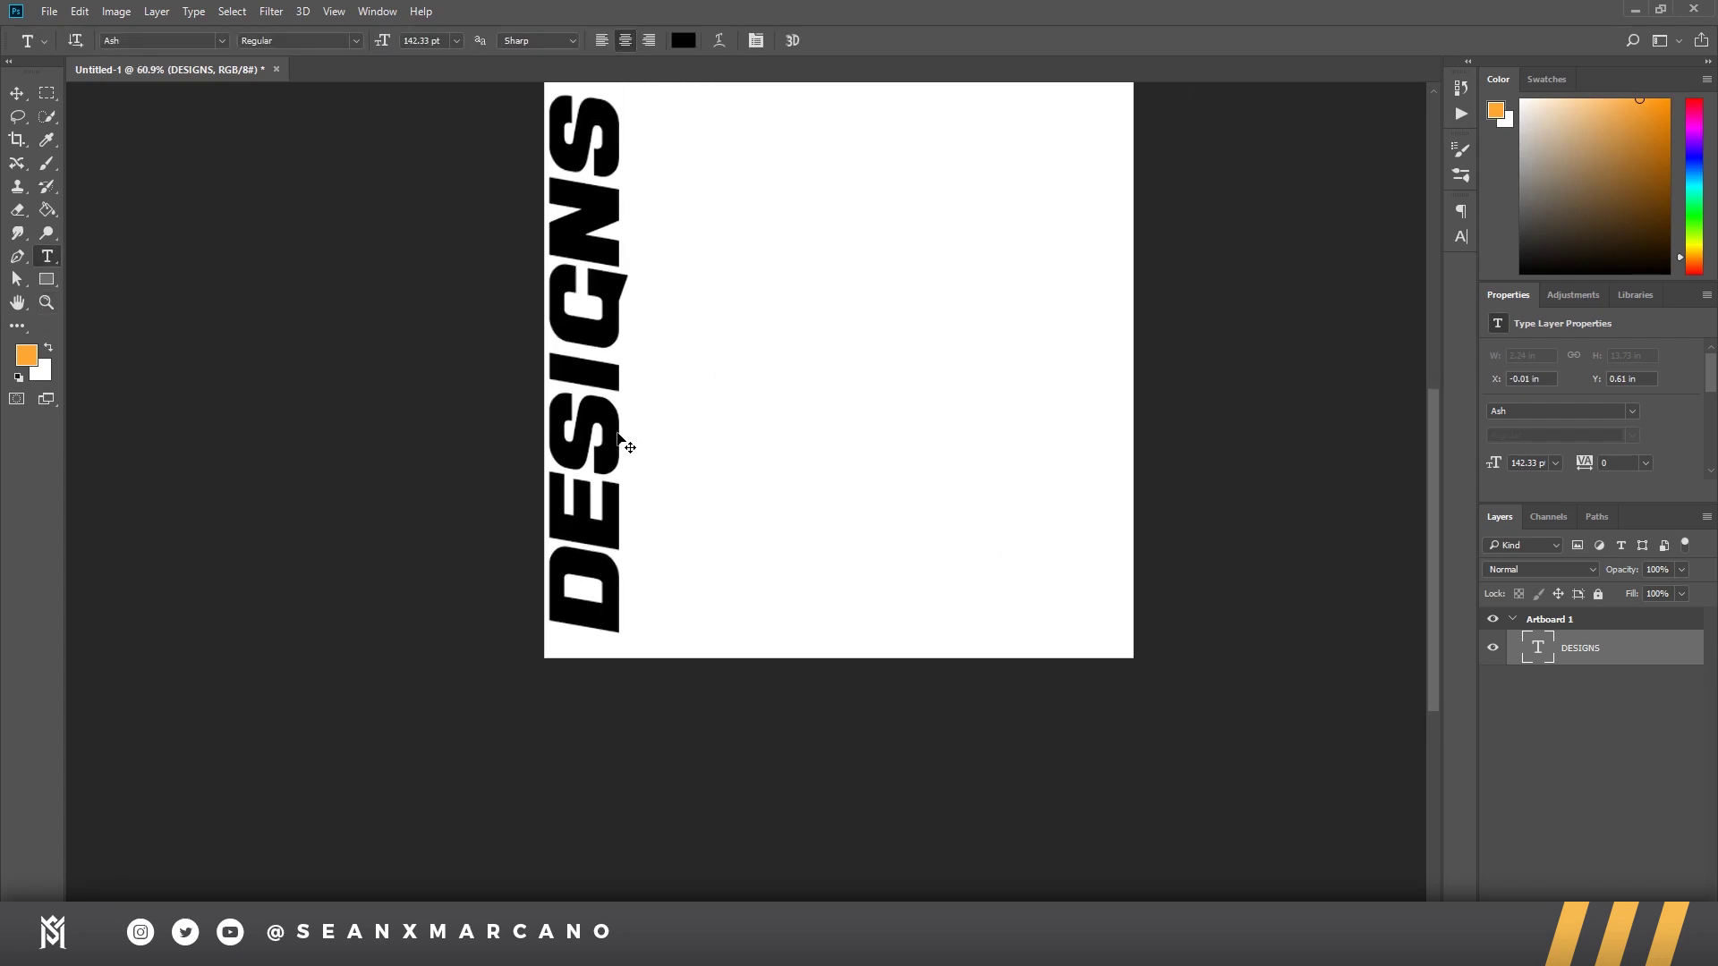
{"action": "key", "text": "ctrl+t"}
{"action": "left_click_drag", "start_coordinate": [591, 435], "coordinate": [580, 440]}
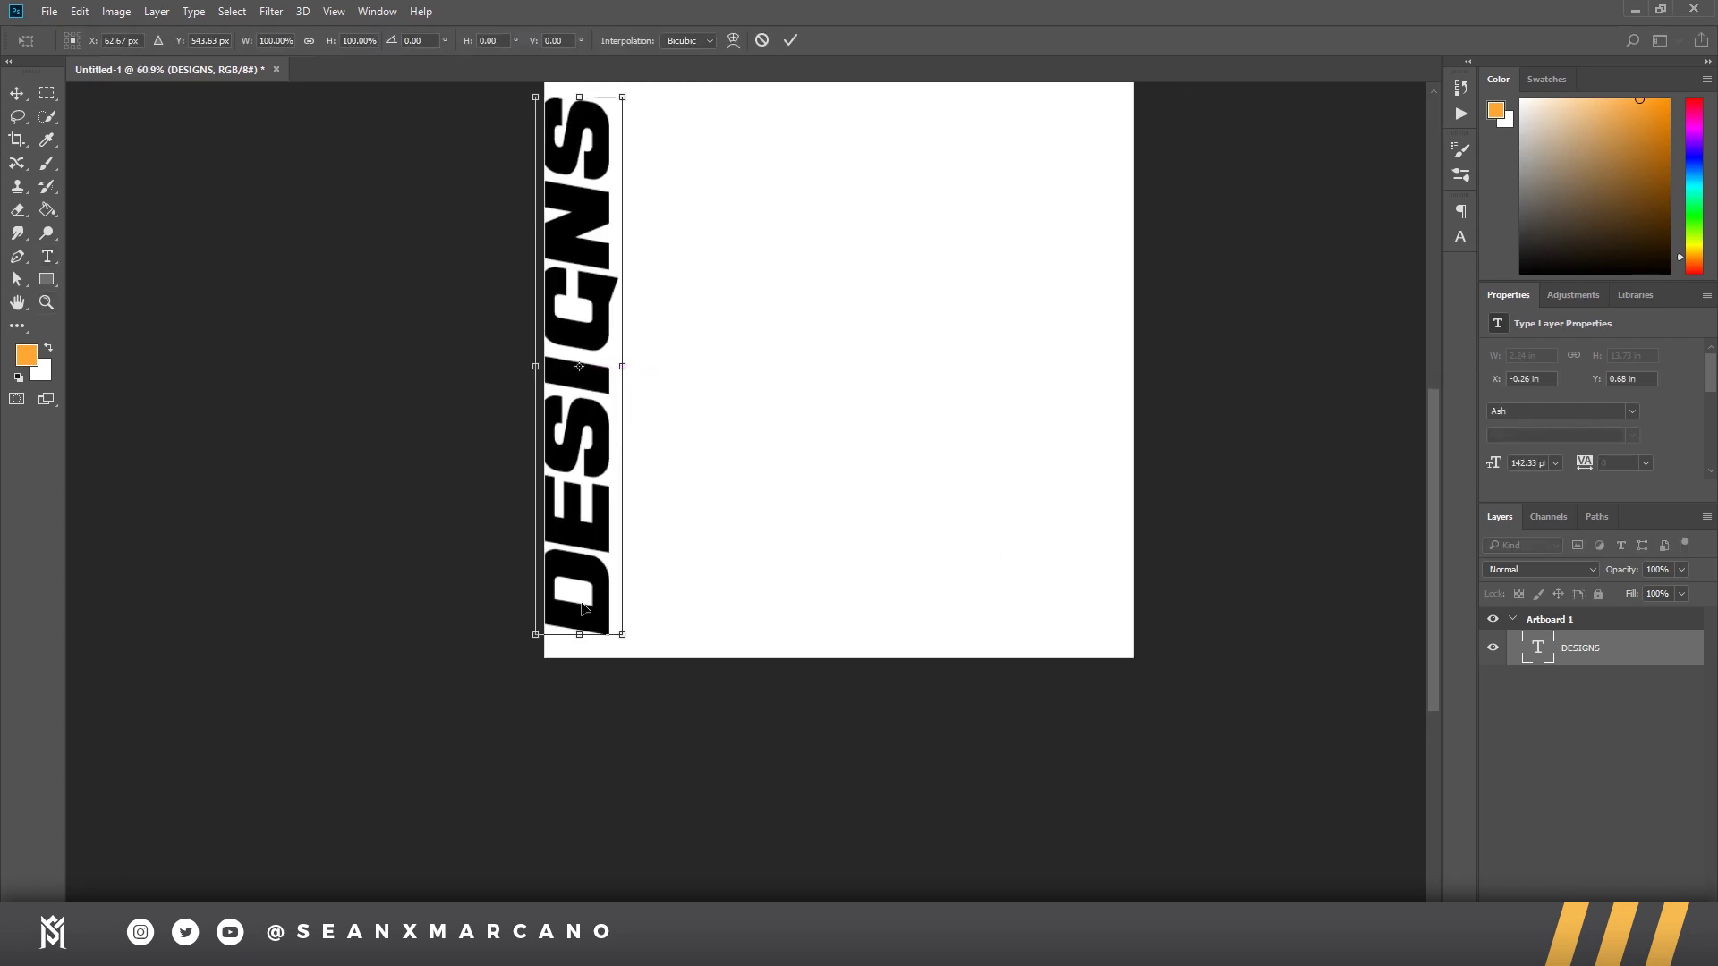
{"action": "left_click_drag", "start_coordinate": [526, 635], "coordinate": [490, 689]}
{"action": "left_click_drag", "start_coordinate": [570, 571], "coordinate": [582, 542]}
{"action": "left_click_drag", "start_coordinate": [771, 391], "coordinate": [767, 524]}
{"action": "left_click_drag", "start_coordinate": [633, 189], "coordinate": [637, 172]}
{"action": "key", "text": "Return"}
Step: Nudge the DESIGNS text down to a Y position of about -0.19 in, keeping it along the left edge
{"action": "key", "text": "z"}
{"action": "left_click_drag", "start_coordinate": [642, 567], "coordinate": [690, 541]}
{"action": "key", "text": "ctrl+t"}
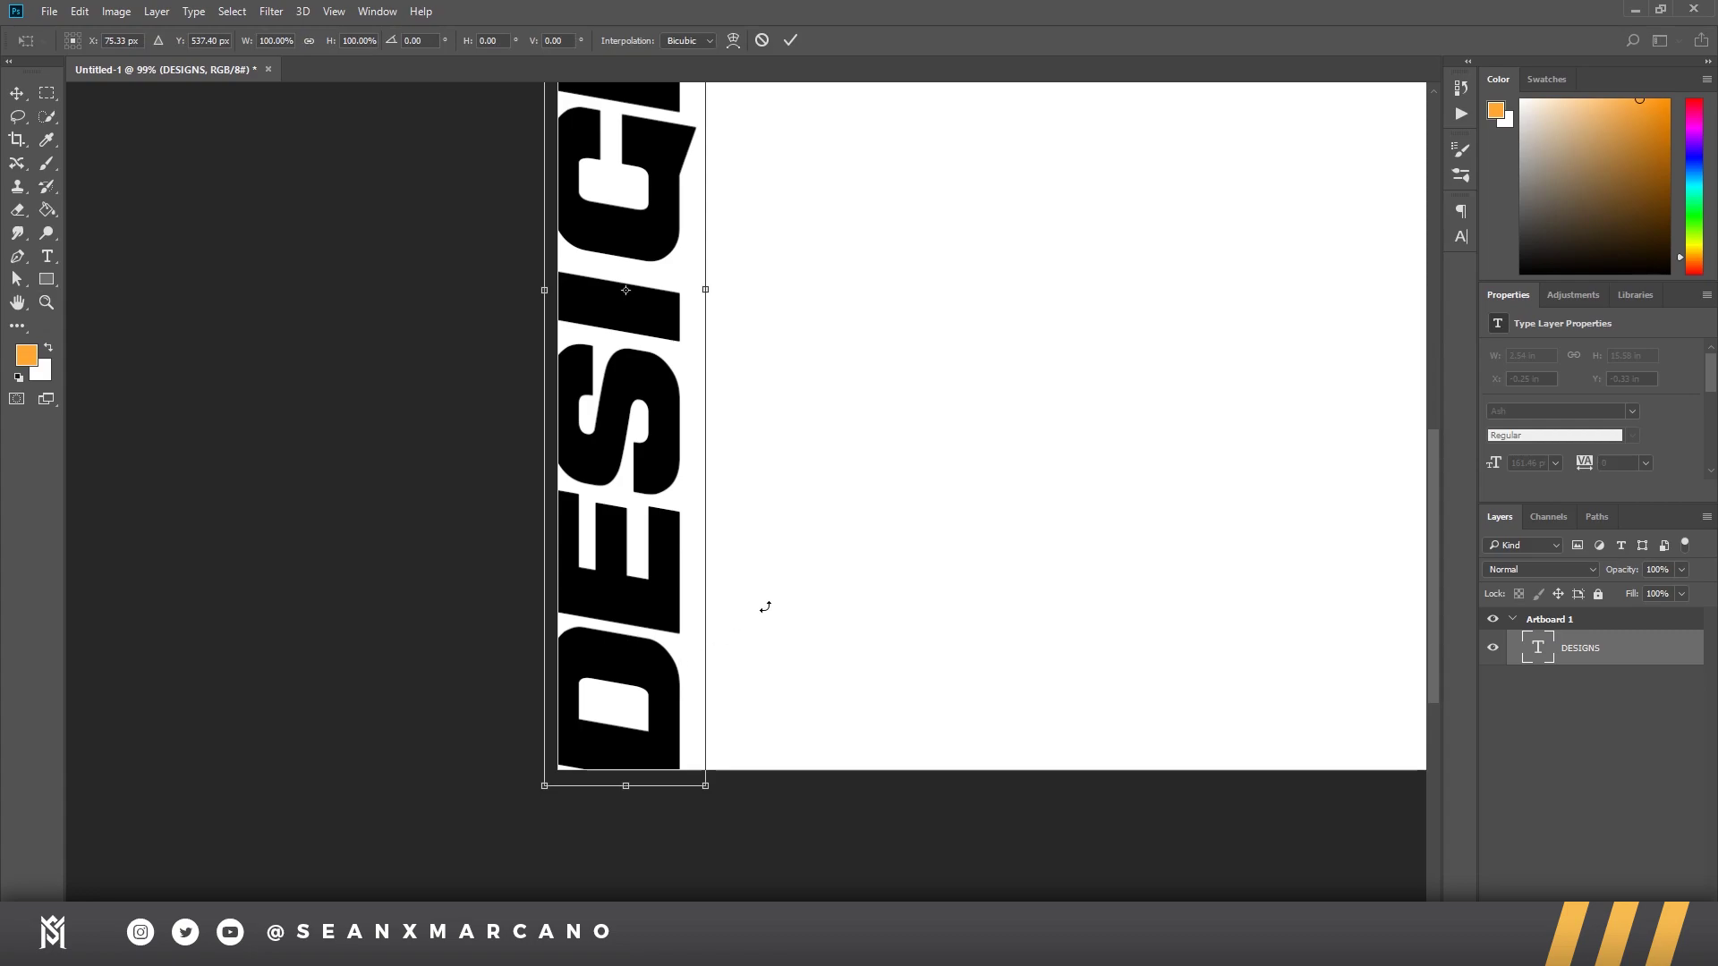
{"action": "key", "text": "Escape"}
{"action": "left_click_drag", "start_coordinate": [550, 781], "coordinate": [826, 587]}
{"action": "left_click_drag", "start_coordinate": [777, 323], "coordinate": [567, 529]}
{"action": "key", "text": "ctrl+t"}
{"action": "left_click_drag", "start_coordinate": [643, 445], "coordinate": [652, 425]}
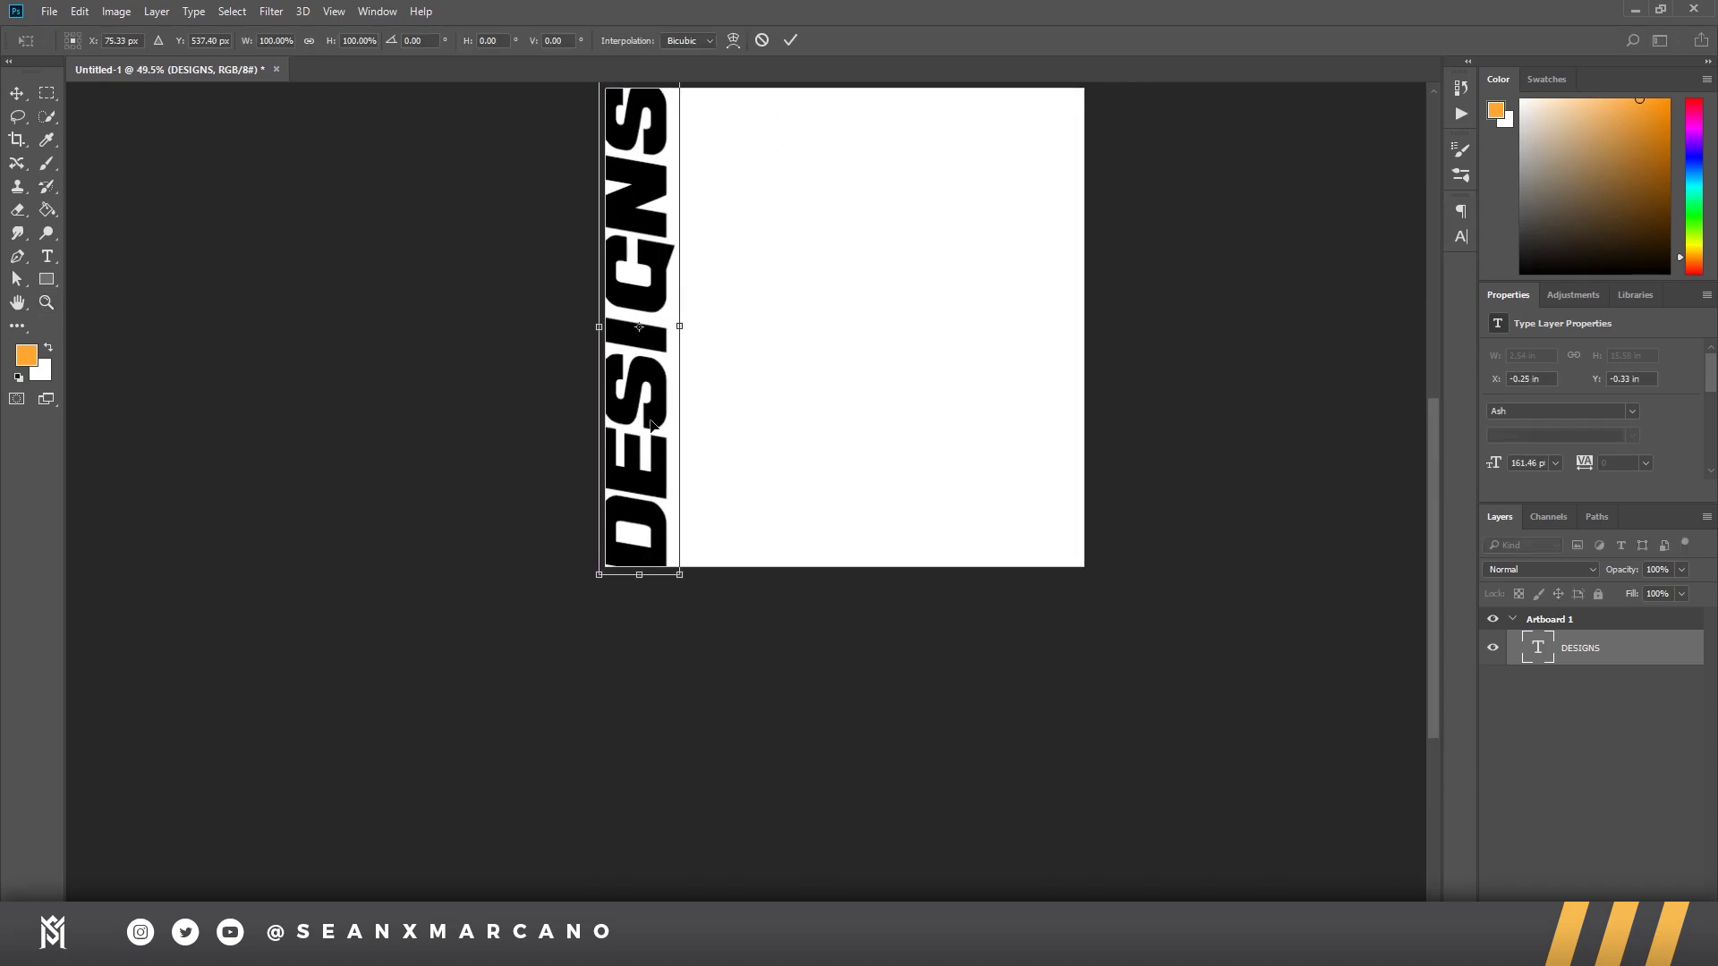
{"action": "key", "text": "shift+Down"}
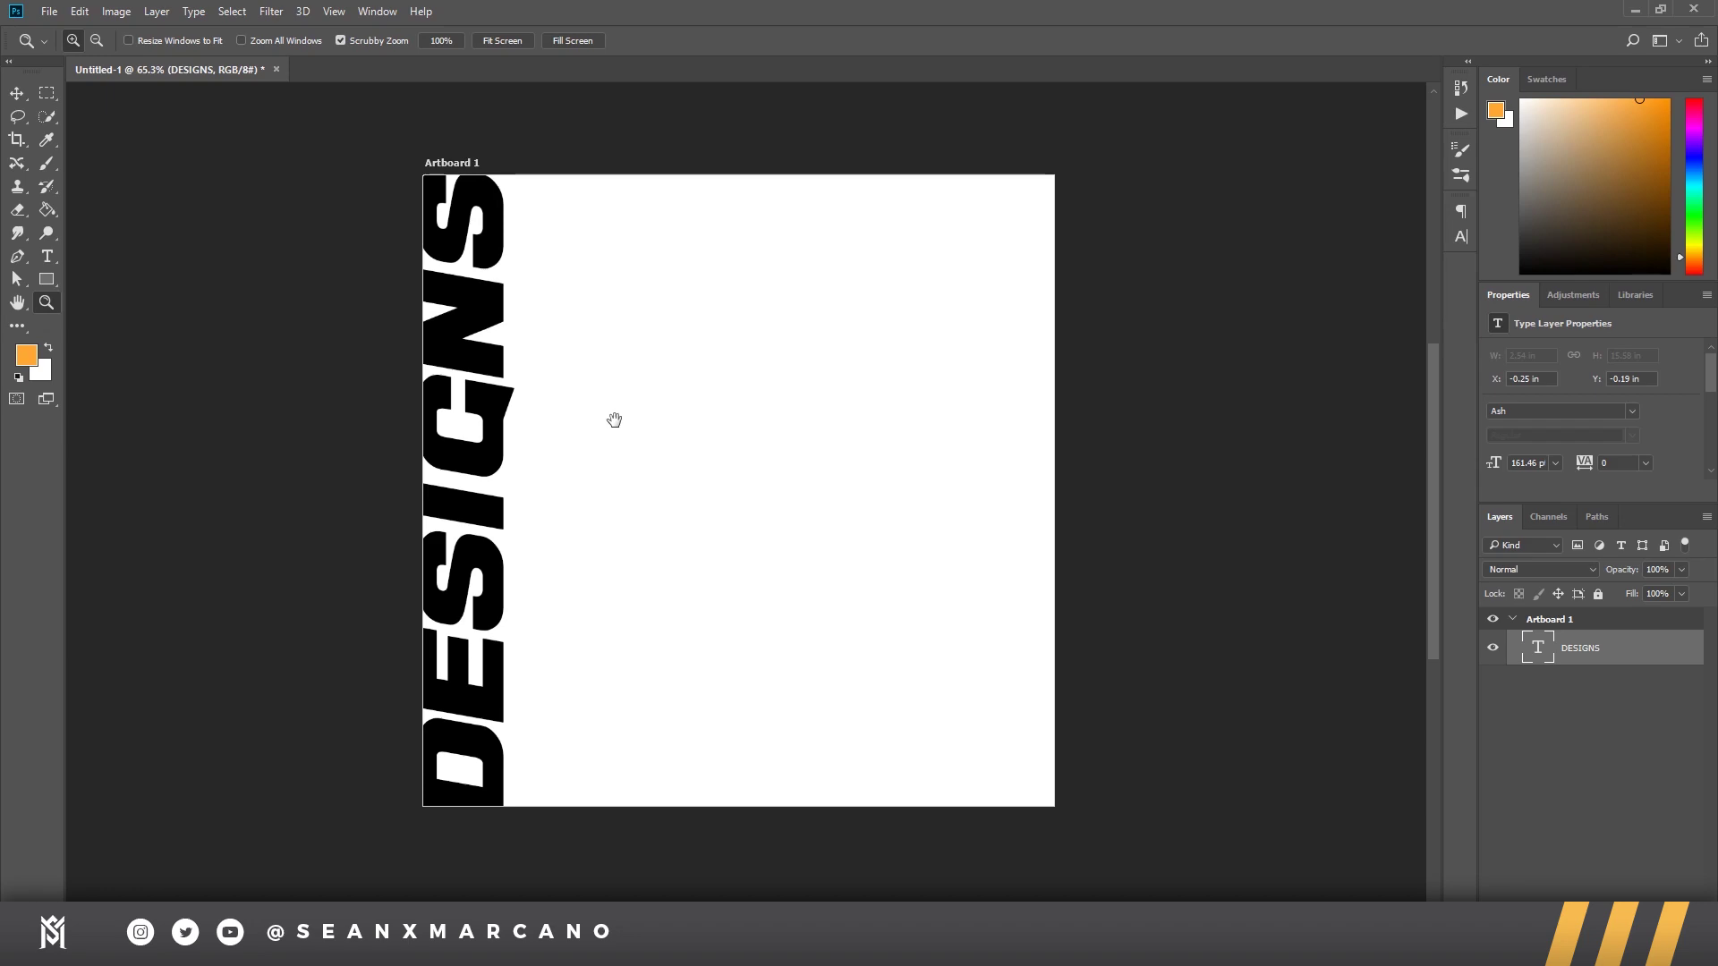
{"action": "left_click_drag", "start_coordinate": [756, 439], "coordinate": [694, 433]}
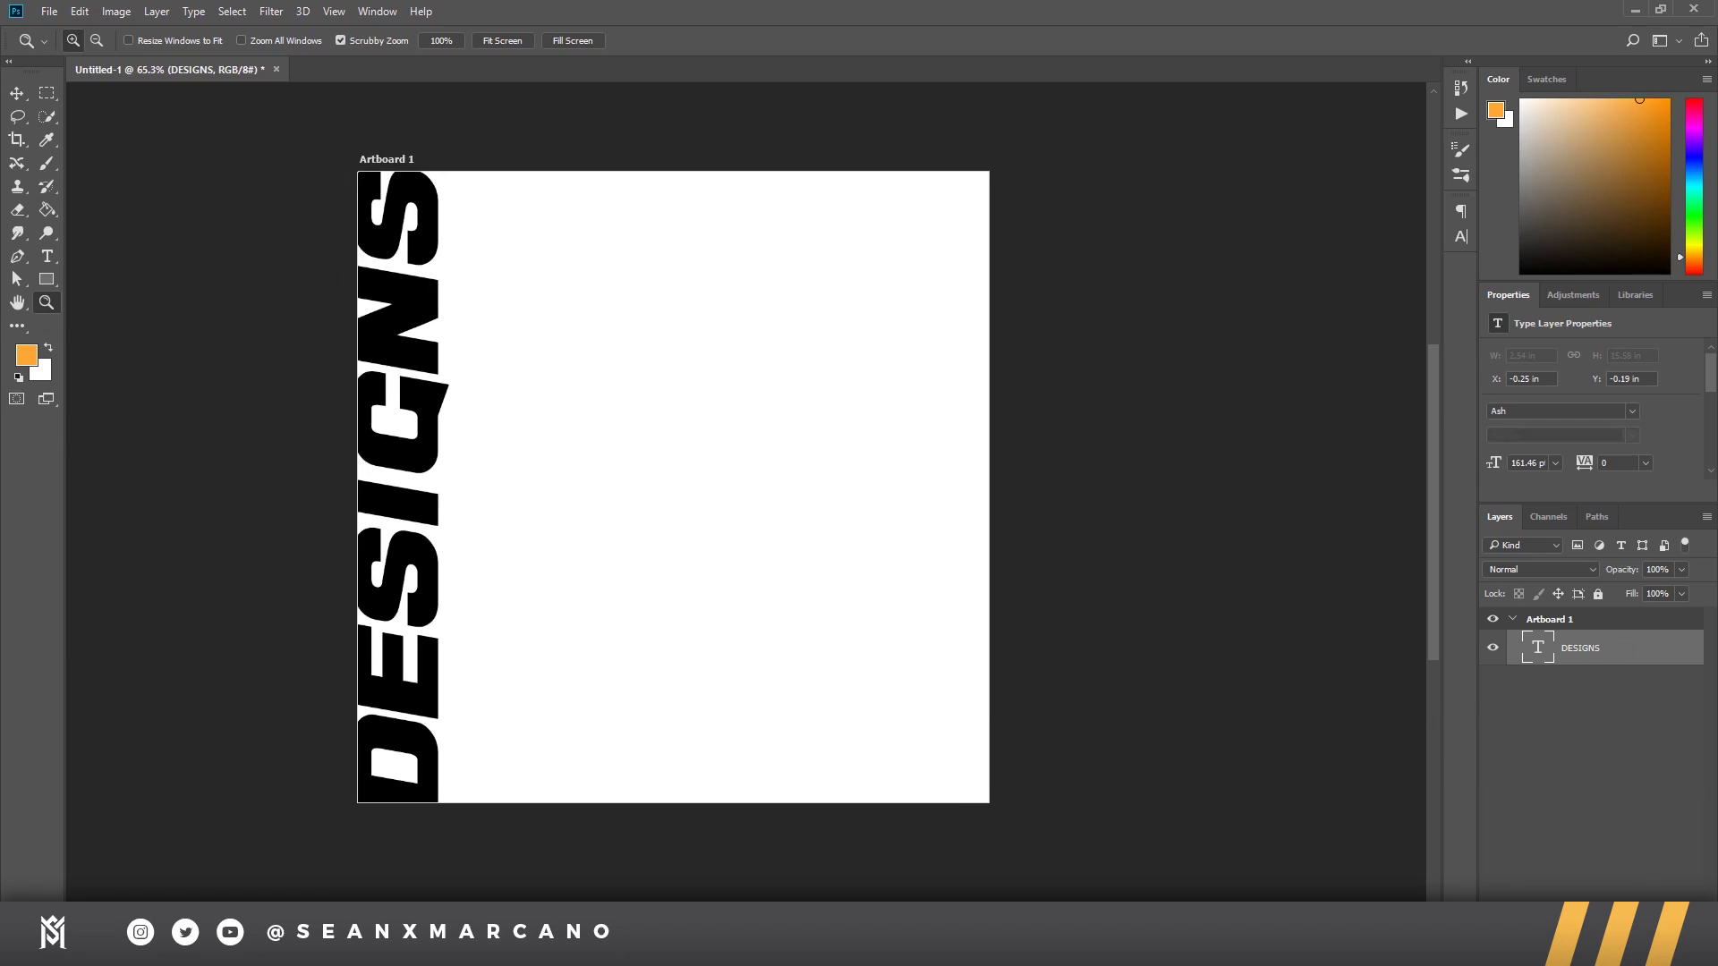
Step: Create a new layer beneath the DESIGNS text and set up a large soft brush with a light purple foreground colour
{"action": "key", "text": "ctrl+shift+alt+n"}
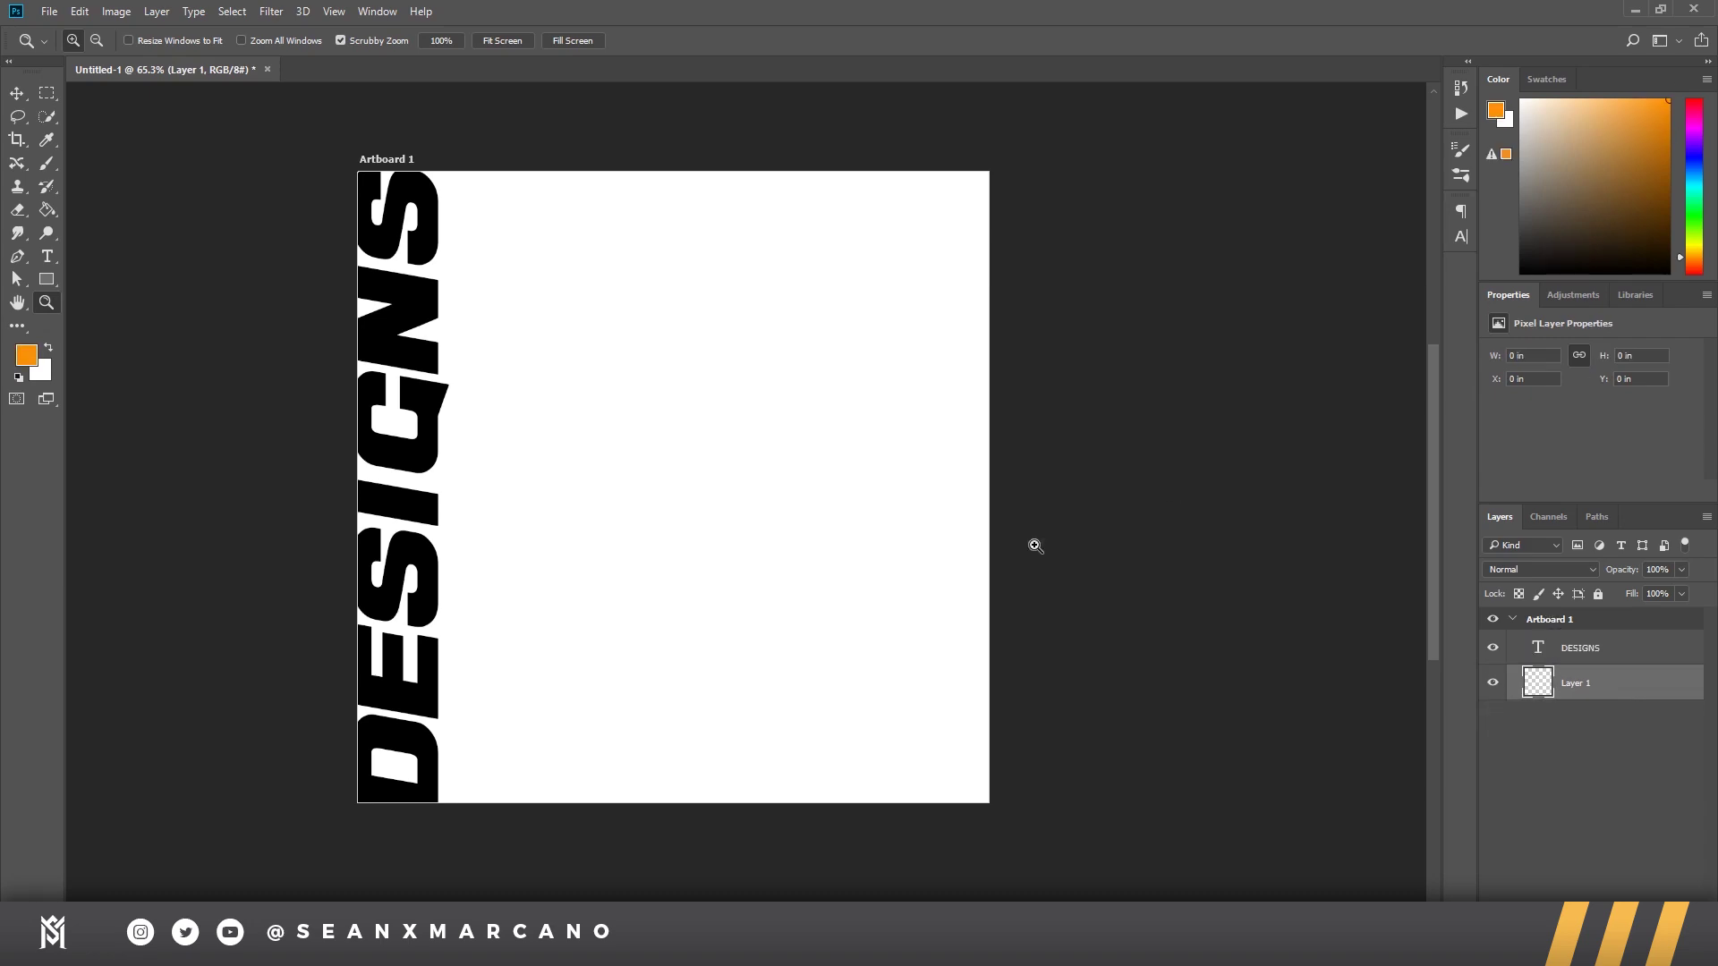
{"action": "key", "text": "b"}
{"action": "mouse_move", "coordinate": [1687, 155]}
{"action": "left_mouse_down"}
{"action": "mouse_move", "coordinate": [1697, 176]}
{"action": "mouse_move", "coordinate": [1699, 114]}
{"action": "mouse_move", "coordinate": [1699, 136]}
{"action": "mouse_move", "coordinate": [1604, 66]}
{"action": "left_mouse_up"}
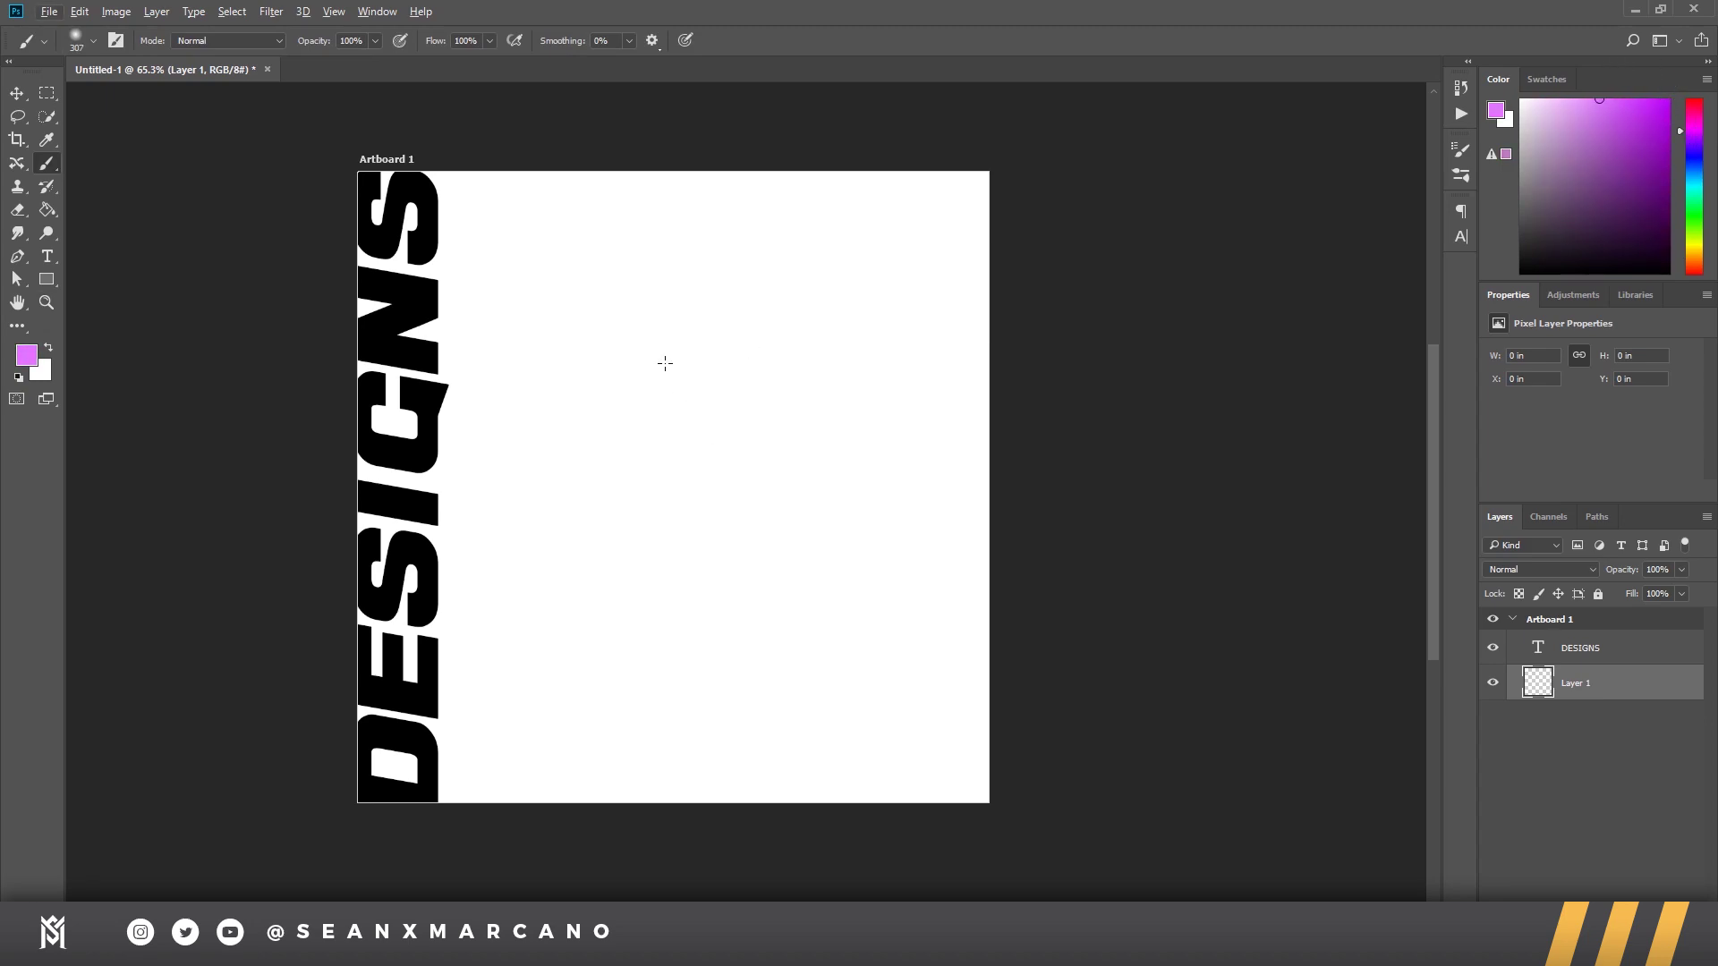
{"action": "left_click_drag", "start_coordinate": [693, 468], "coordinate": [673, 454]}
Step: Try covering Layer 1 in light purple with brush strokes and with a Paint Bucket fill, undoing both
{"action": "mouse_move", "coordinate": [695, 510]}
{"action": "left_mouse_down"}
{"action": "mouse_move", "coordinate": [573, 467]}
{"action": "mouse_move", "coordinate": [936, 433]}
{"action": "mouse_move", "coordinate": [430, 483]}
{"action": "left_mouse_up"}
{"action": "mouse_move", "coordinate": [245, 230]}
{"action": "left_mouse_down"}
{"action": "mouse_move", "coordinate": [727, 501]}
{"action": "mouse_move", "coordinate": [392, 816]}
{"action": "mouse_move", "coordinate": [183, 793]}
{"action": "mouse_move", "coordinate": [668, 763]}
{"action": "mouse_move", "coordinate": [500, 531]}
{"action": "mouse_move", "coordinate": [401, 209]}
{"action": "mouse_move", "coordinate": [655, 230]}
{"action": "mouse_move", "coordinate": [819, 272]}
{"action": "mouse_move", "coordinate": [998, 710]}
{"action": "left_mouse_up"}
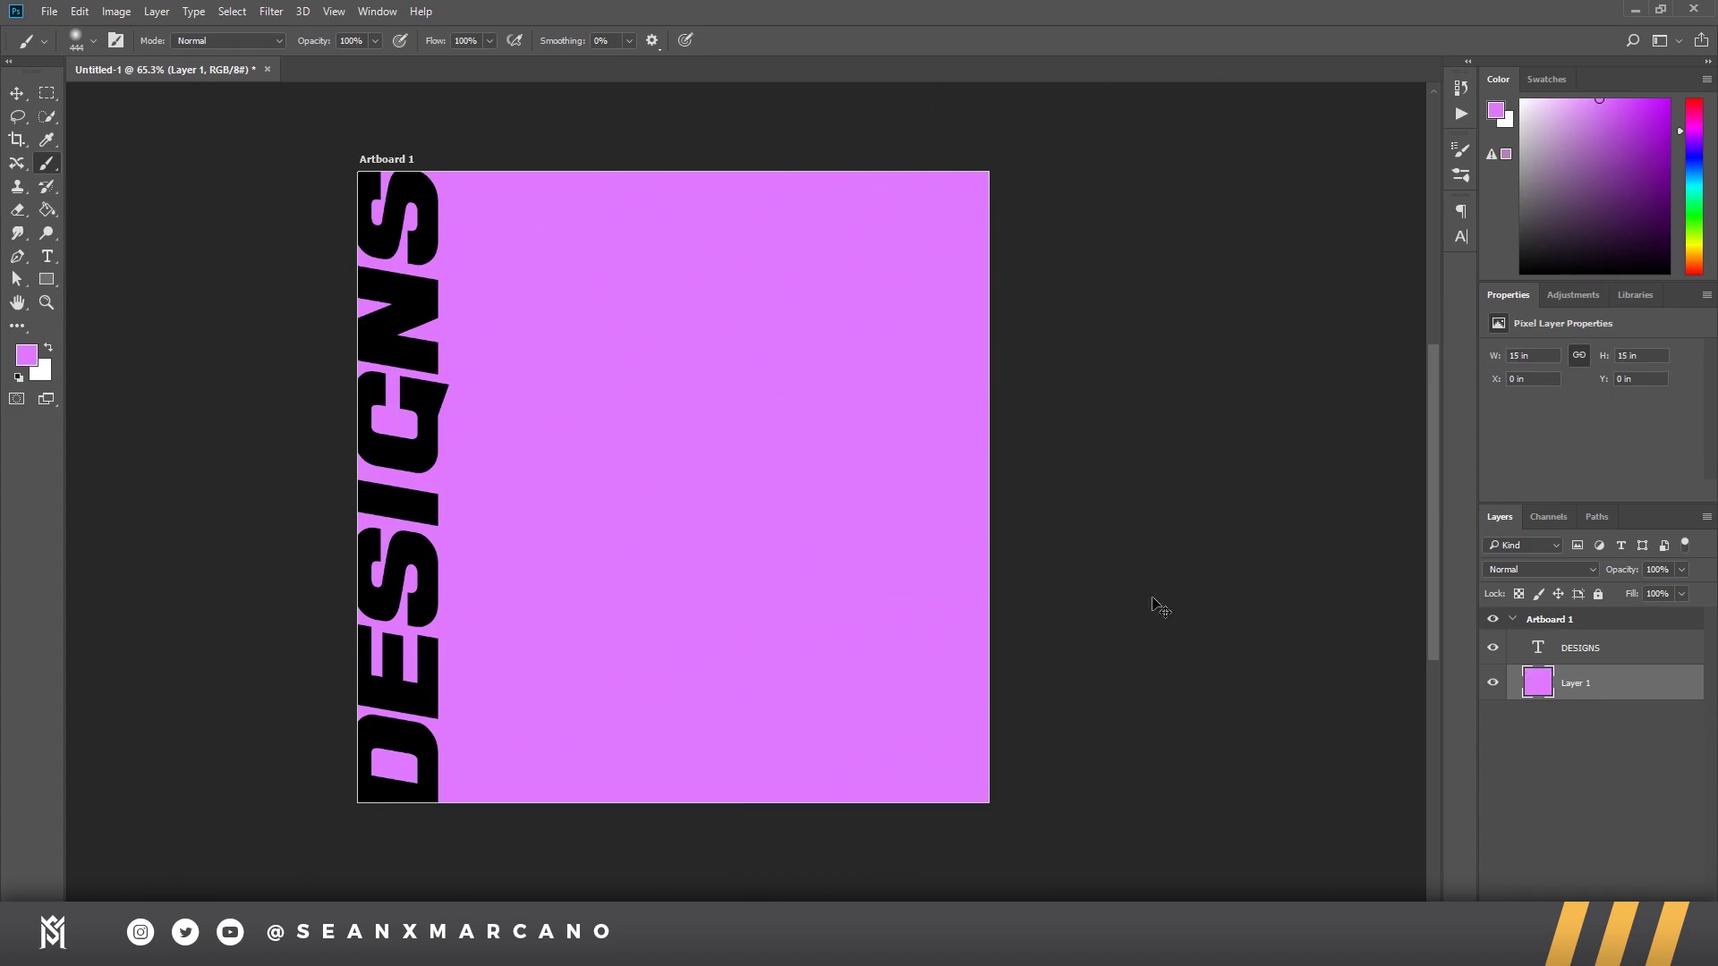
{"action": "key", "text": "ctrl+z"}
{"action": "key", "text": "g"}
{"action": "left_click", "coordinate": [748, 395]}
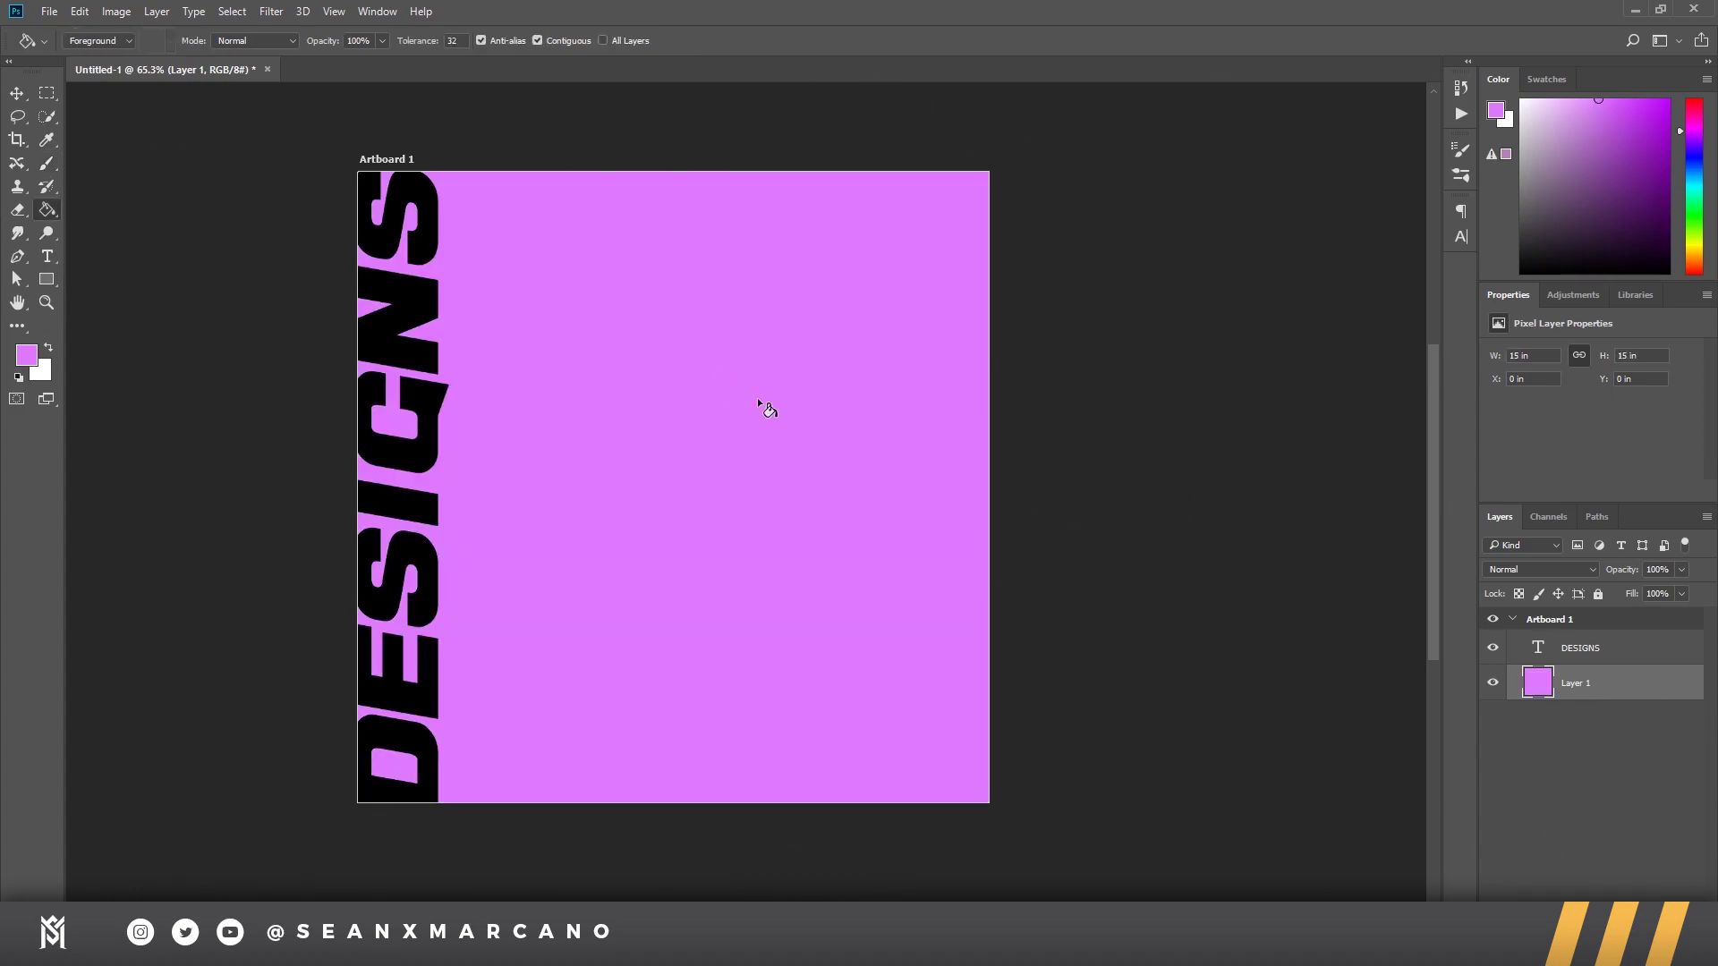
{"action": "key", "text": "ctrl+z"}
Step: Paint the whole of Layer 1 light purple with the large soft brush as the flyer background
{"action": "key", "text": "b"}
{"action": "mouse_move", "coordinate": [567, 298]}
{"action": "left_mouse_down"}
{"action": "mouse_move", "coordinate": [450, 233]}
{"action": "mouse_move", "coordinate": [650, 228]}
{"action": "mouse_move", "coordinate": [1223, 302]}
{"action": "mouse_move", "coordinate": [1189, 421]}
{"action": "mouse_move", "coordinate": [765, 463]}
{"action": "mouse_move", "coordinate": [453, 583]}
{"action": "mouse_move", "coordinate": [487, 645]}
{"action": "mouse_move", "coordinate": [621, 768]}
{"action": "mouse_move", "coordinate": [584, 880]}
{"action": "mouse_move", "coordinate": [153, 683]}
{"action": "left_mouse_up"}
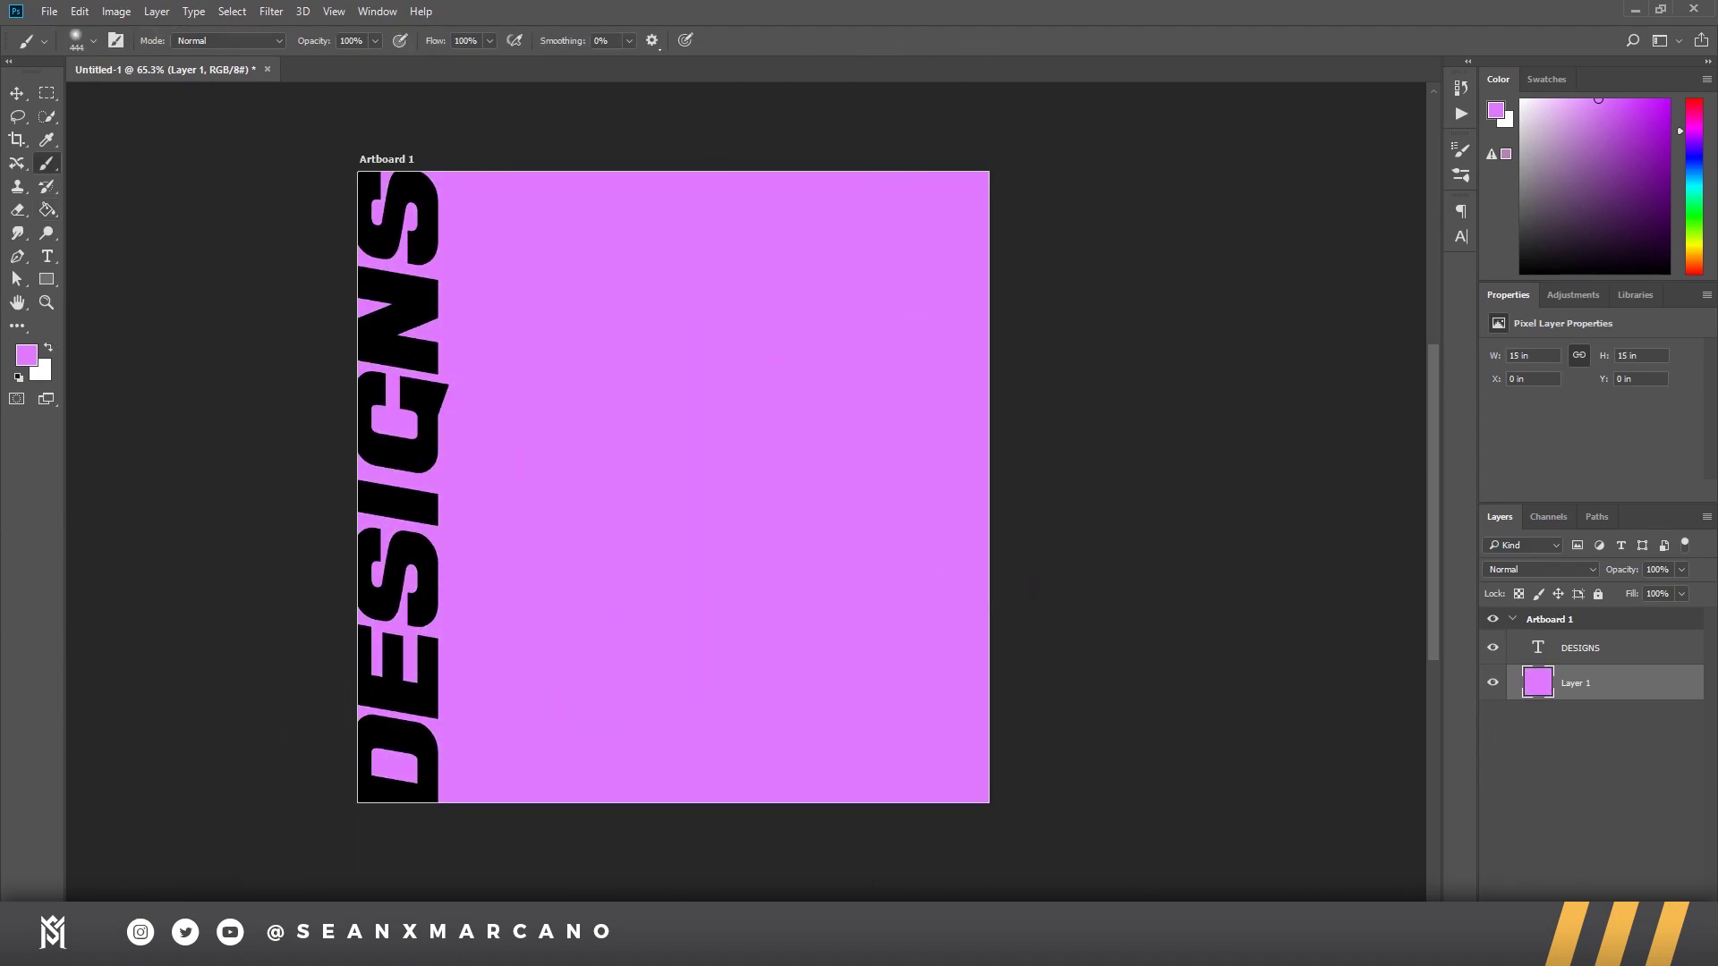
Step: Blend a deep, saturated purple over the lower part of Layer 1 with a soft brush of size 1084, forming a vertical gradient
{"action": "left_click_drag", "start_coordinate": [1661, 164], "coordinate": [1669, 139]}
{"action": "mouse_move", "coordinate": [1142, 844]}
{"action": "left_mouse_down"}
{"action": "mouse_move", "coordinate": [536, 863]}
{"action": "mouse_move", "coordinate": [978, 701]}
{"action": "mouse_move", "coordinate": [364, 805]}
{"action": "left_mouse_up"}
{"action": "key", "text": "ctrl+z"}
{"action": "mouse_move", "coordinate": [1075, 787]}
{"action": "left_mouse_down"}
{"action": "mouse_move", "coordinate": [1023, 613]}
{"action": "mouse_move", "coordinate": [935, 592]}
{"action": "mouse_move", "coordinate": [981, 592]}
{"action": "mouse_move", "coordinate": [942, 762]}
{"action": "mouse_move", "coordinate": [434, 831]}
{"action": "mouse_move", "coordinate": [43, 771]}
{"action": "left_mouse_up"}
{"action": "right_click", "coordinate": [889, 577], "text": "alt"}
{"action": "key", "text": "ctrl+z"}
{"action": "left_click_drag", "start_coordinate": [1016, 721], "coordinate": [116, 728]}
{"action": "key", "text": "ctrl+z"}
{"action": "left_click_drag", "start_coordinate": [1130, 532], "coordinate": [153, 633]}
{"action": "key", "text": "ctrl+z"}
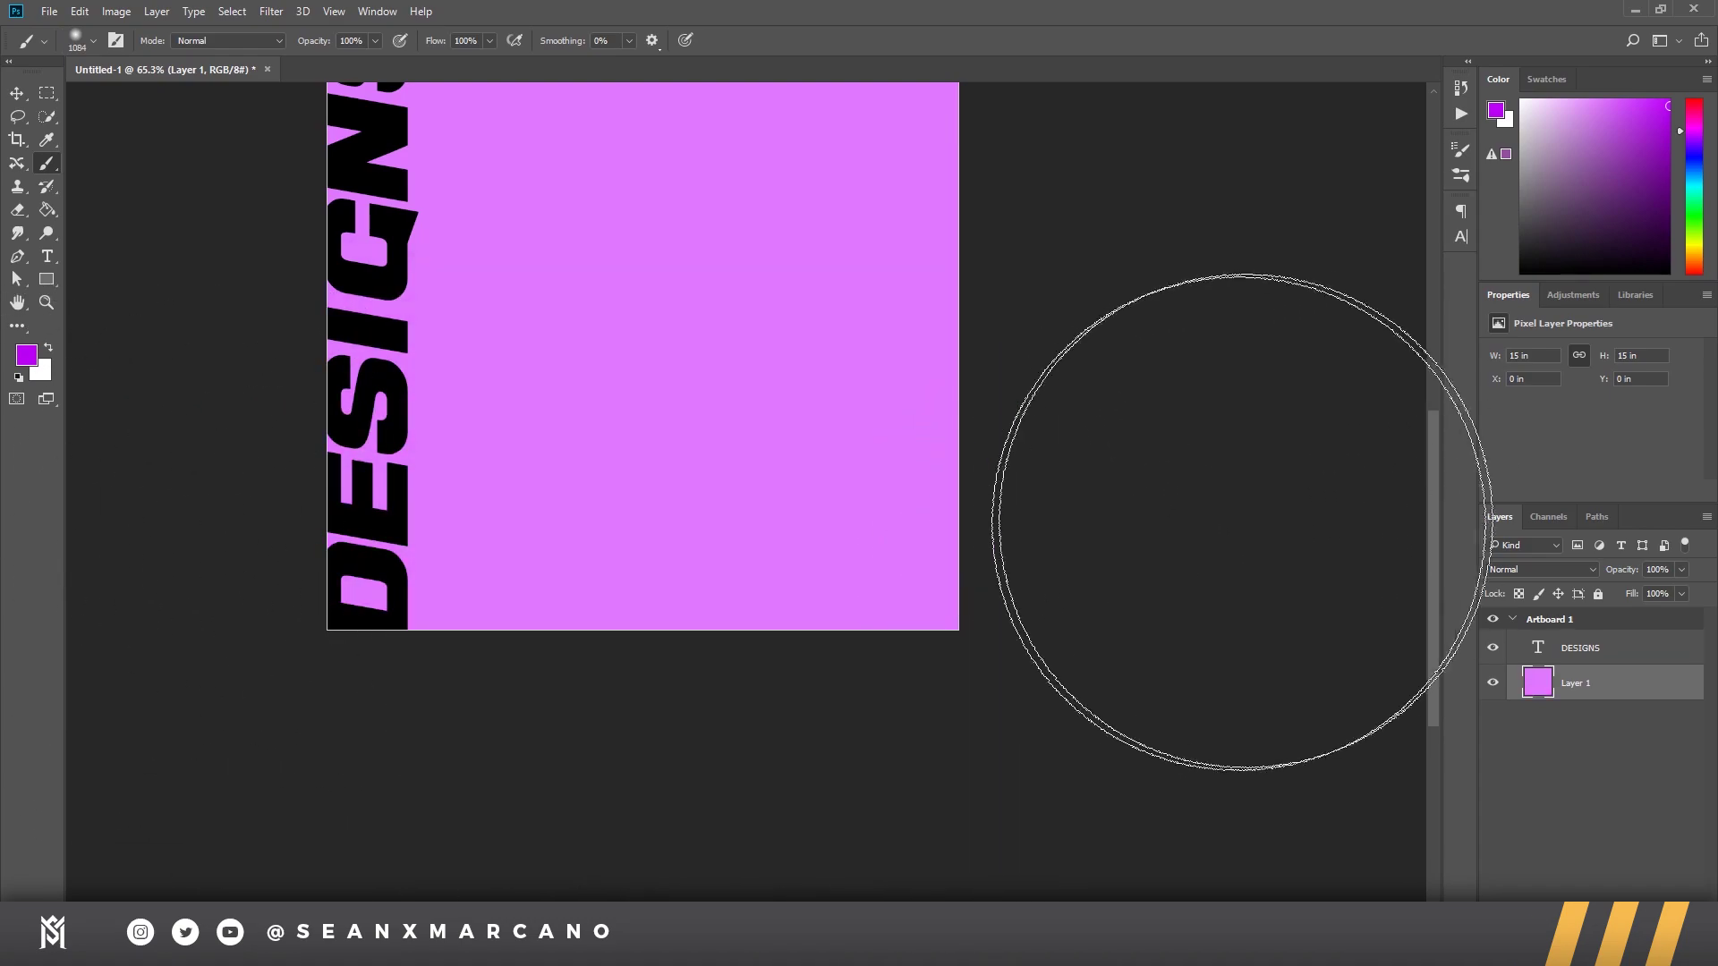
{"action": "mouse_move", "coordinate": [1052, 605]}
{"action": "left_mouse_down"}
{"action": "mouse_move", "coordinate": [334, 632]}
{"action": "mouse_move", "coordinate": [15, 518]}
{"action": "left_mouse_up"}
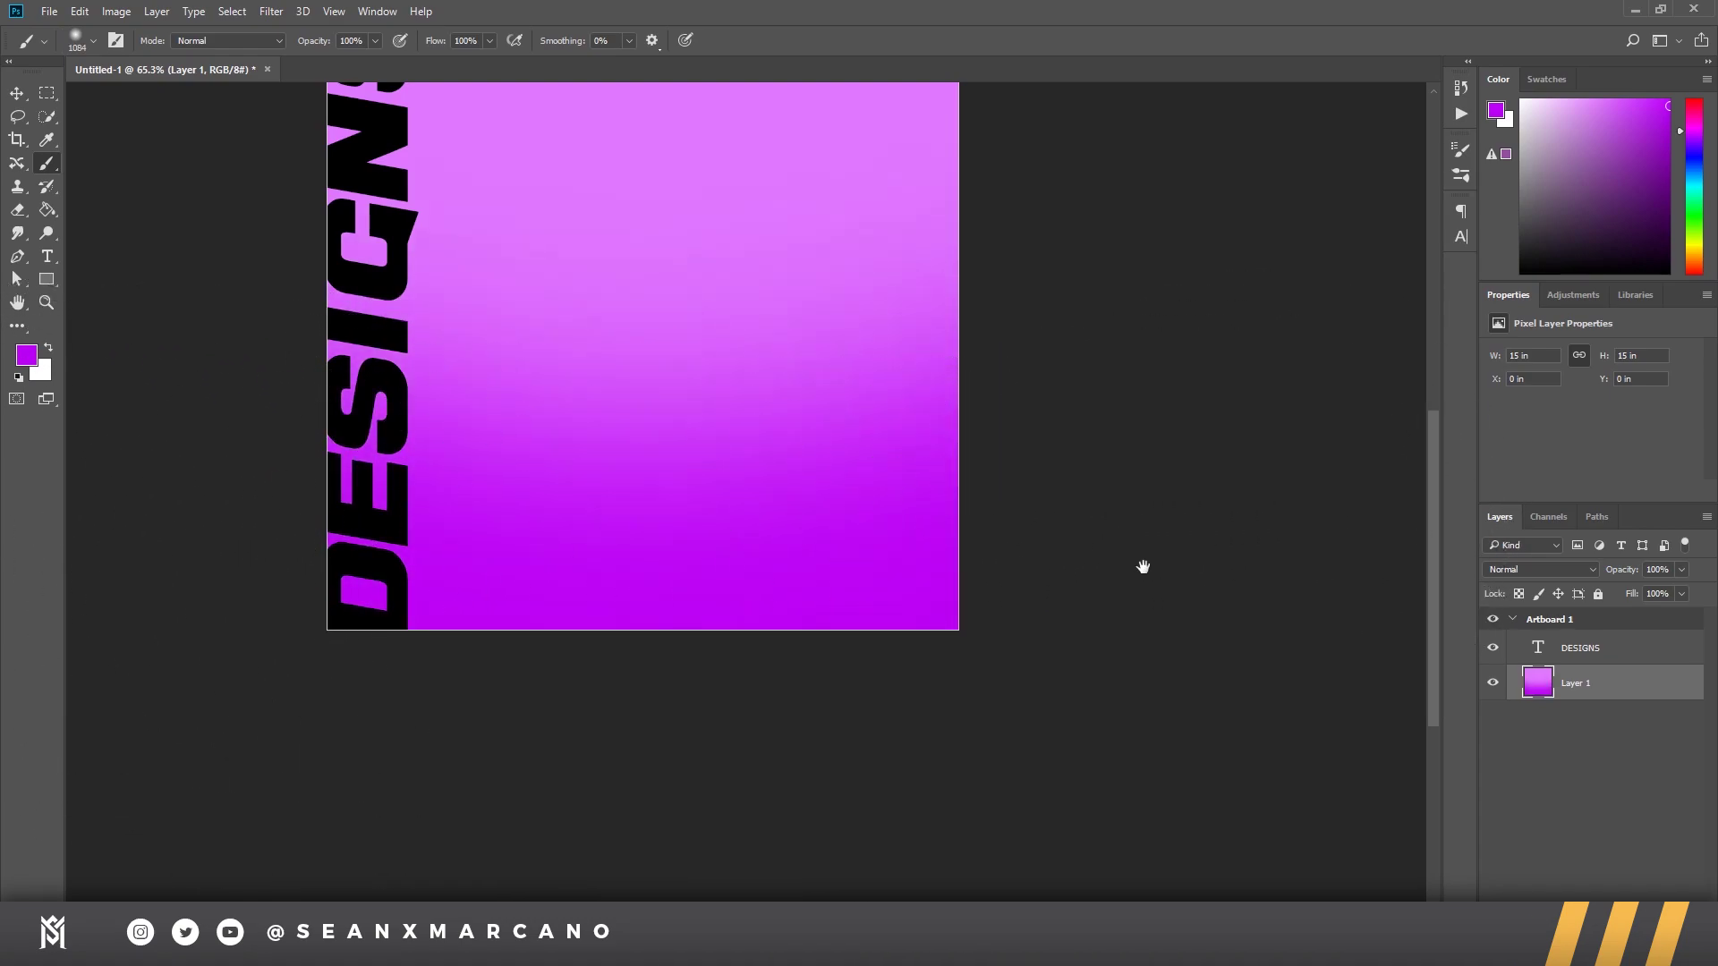
{"action": "left_click_drag", "start_coordinate": [1149, 563], "coordinate": [1229, 750]}
Step: Set the colour of the DESIGNS text to white, ffffff
{"action": "left_click", "coordinate": [1539, 651]}
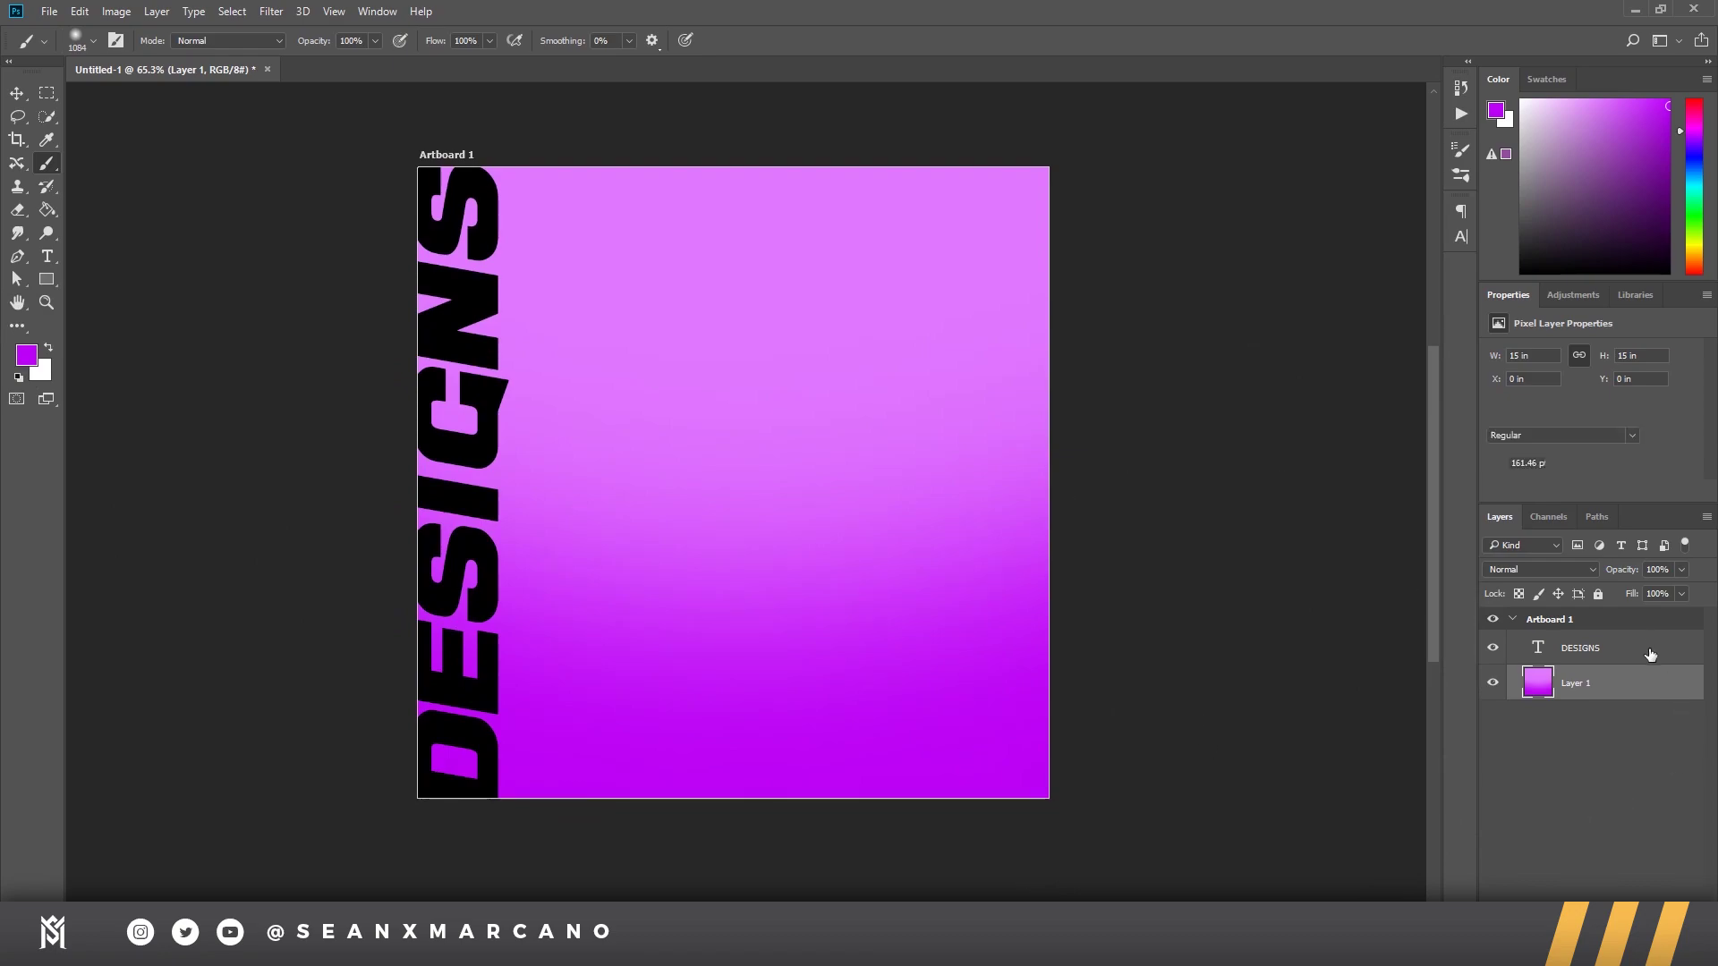
{"action": "double_click", "coordinate": [1540, 650]}
{"action": "left_click", "coordinate": [683, 40]}
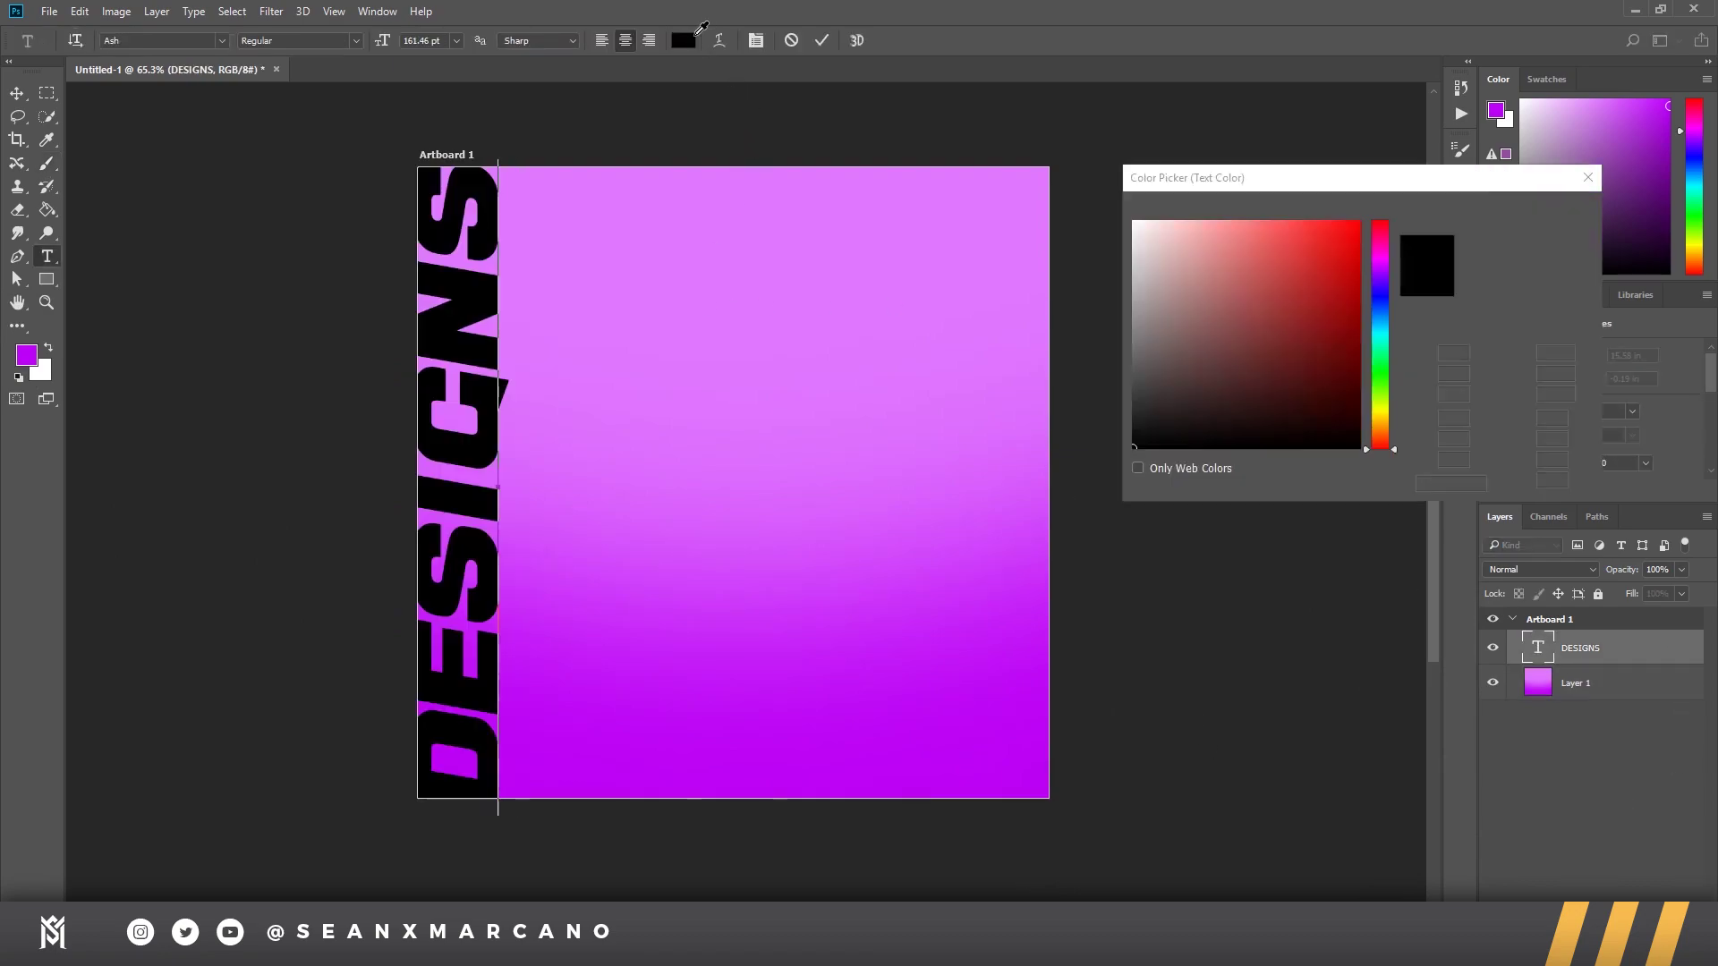
{"action": "type", "text": "ffffff"}
{"action": "left_click", "coordinate": [1553, 213]}
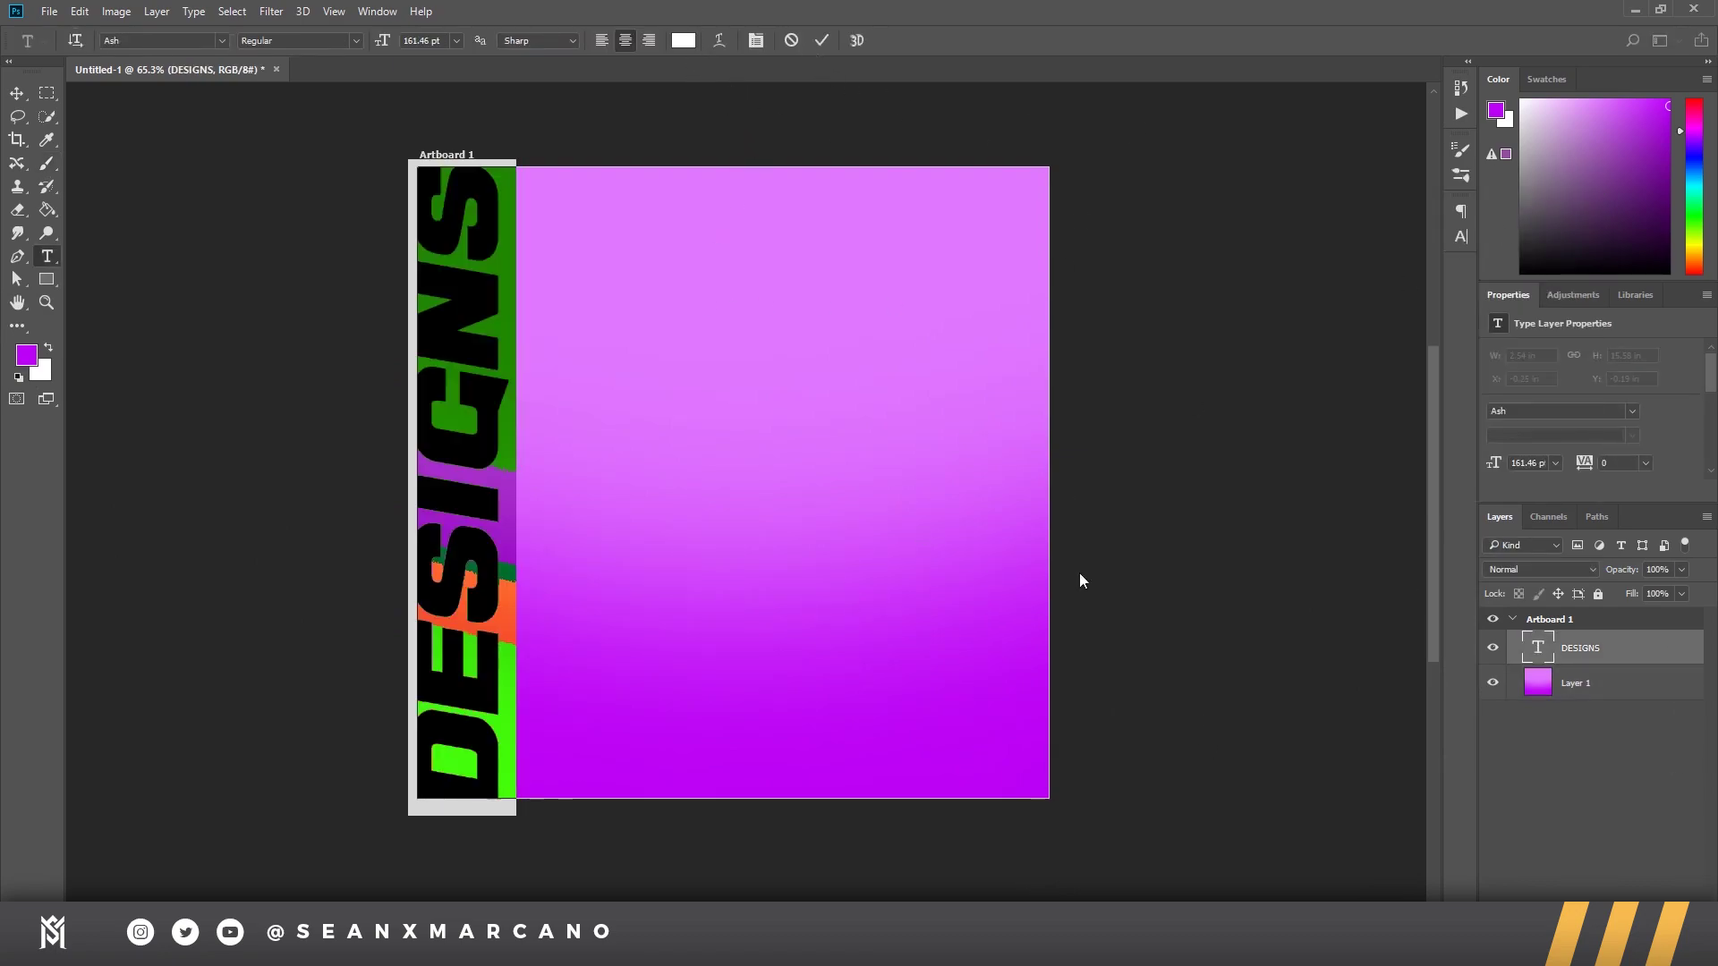
Step: Add a new empty layer between the gradient background layer and the DESIGNS text
{"action": "left_click", "coordinate": [1575, 683]}
{"action": "key", "text": "b"}
{"action": "key", "text": "ctrl+shift+alt+n"}
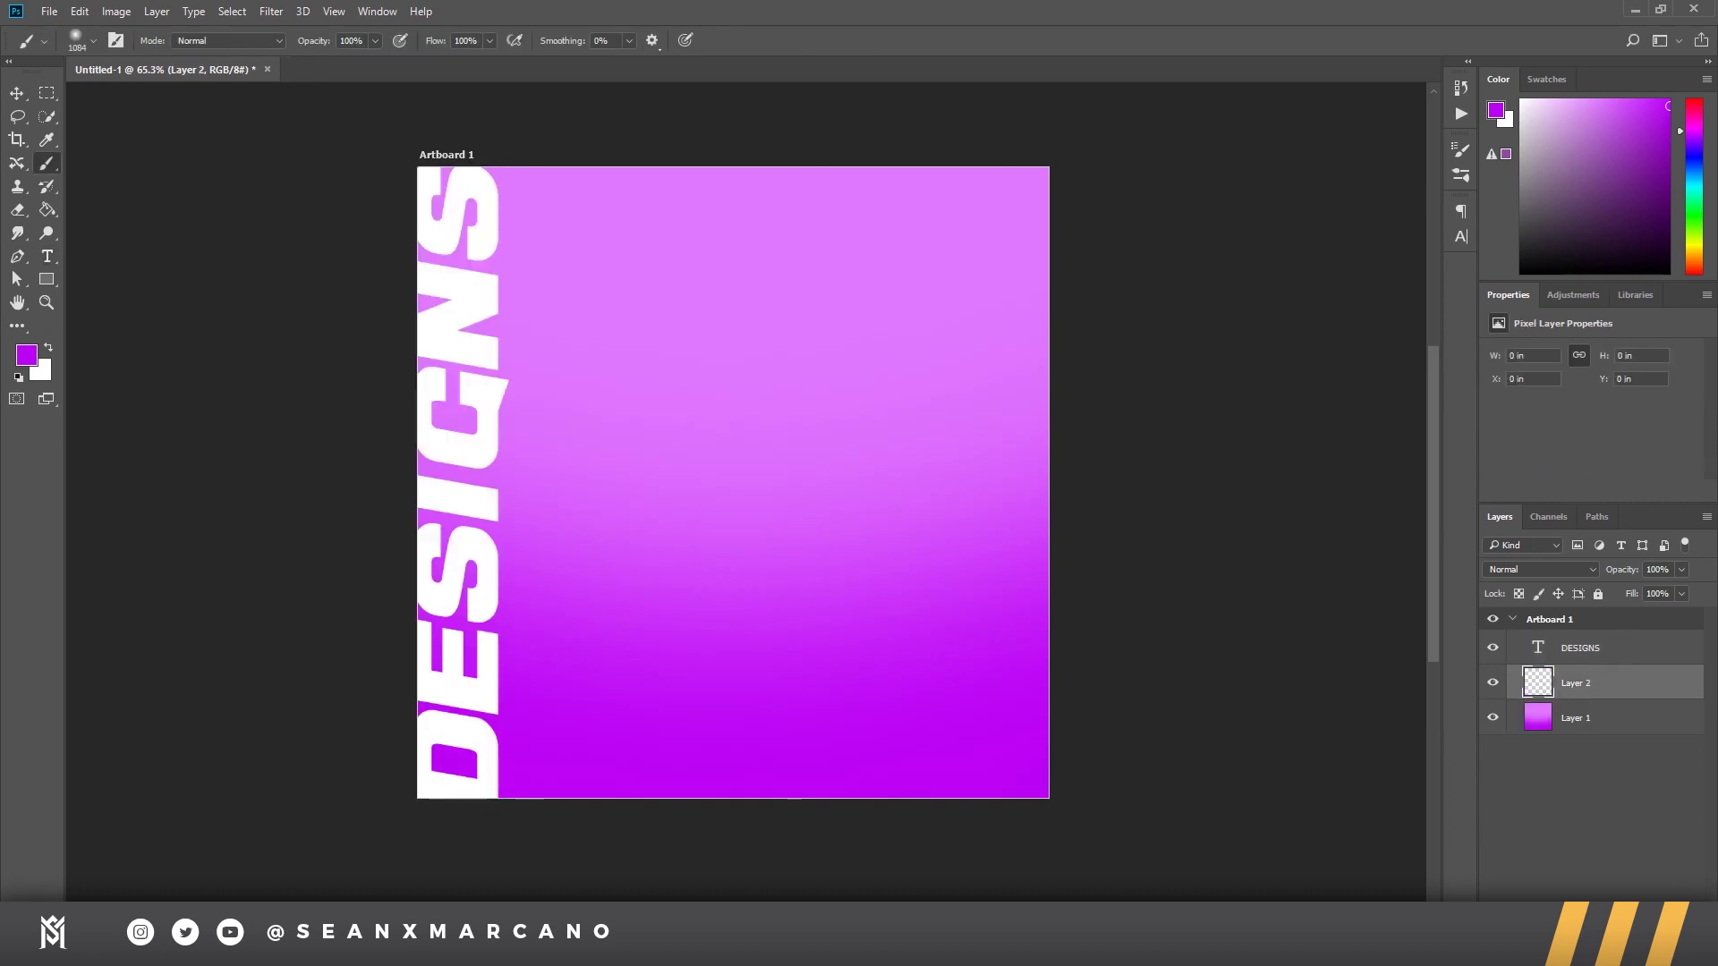
{"action": "key", "text": "m"}
Step: Switch to the #partyflyers page in Chrome and examine the gold-bordered Secret Sunday Town House flyer
{"action": "mouse_move", "coordinate": [621, 797]}
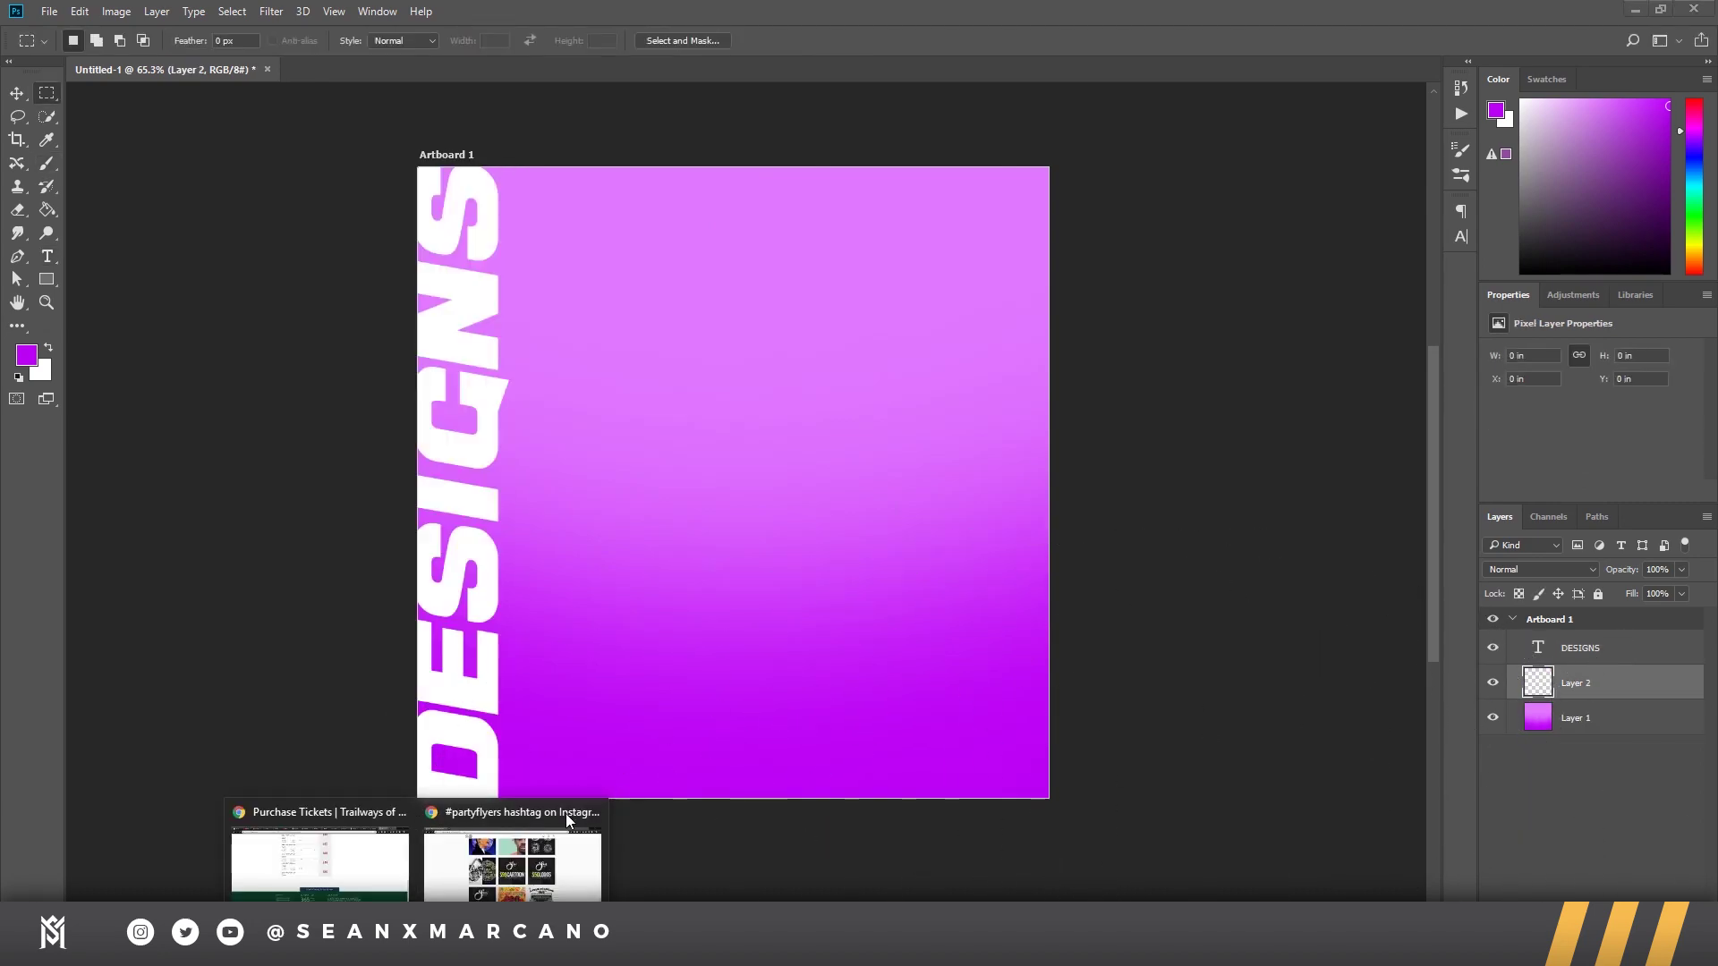
{"action": "left_click", "coordinate": [514, 851]}
{"action": "scroll", "coordinate": [1197, 526], "scroll_direction": "up", "scroll_amount": 8}
{"action": "scroll", "coordinate": [1197, 525], "scroll_direction": "up", "scroll_amount": 15}
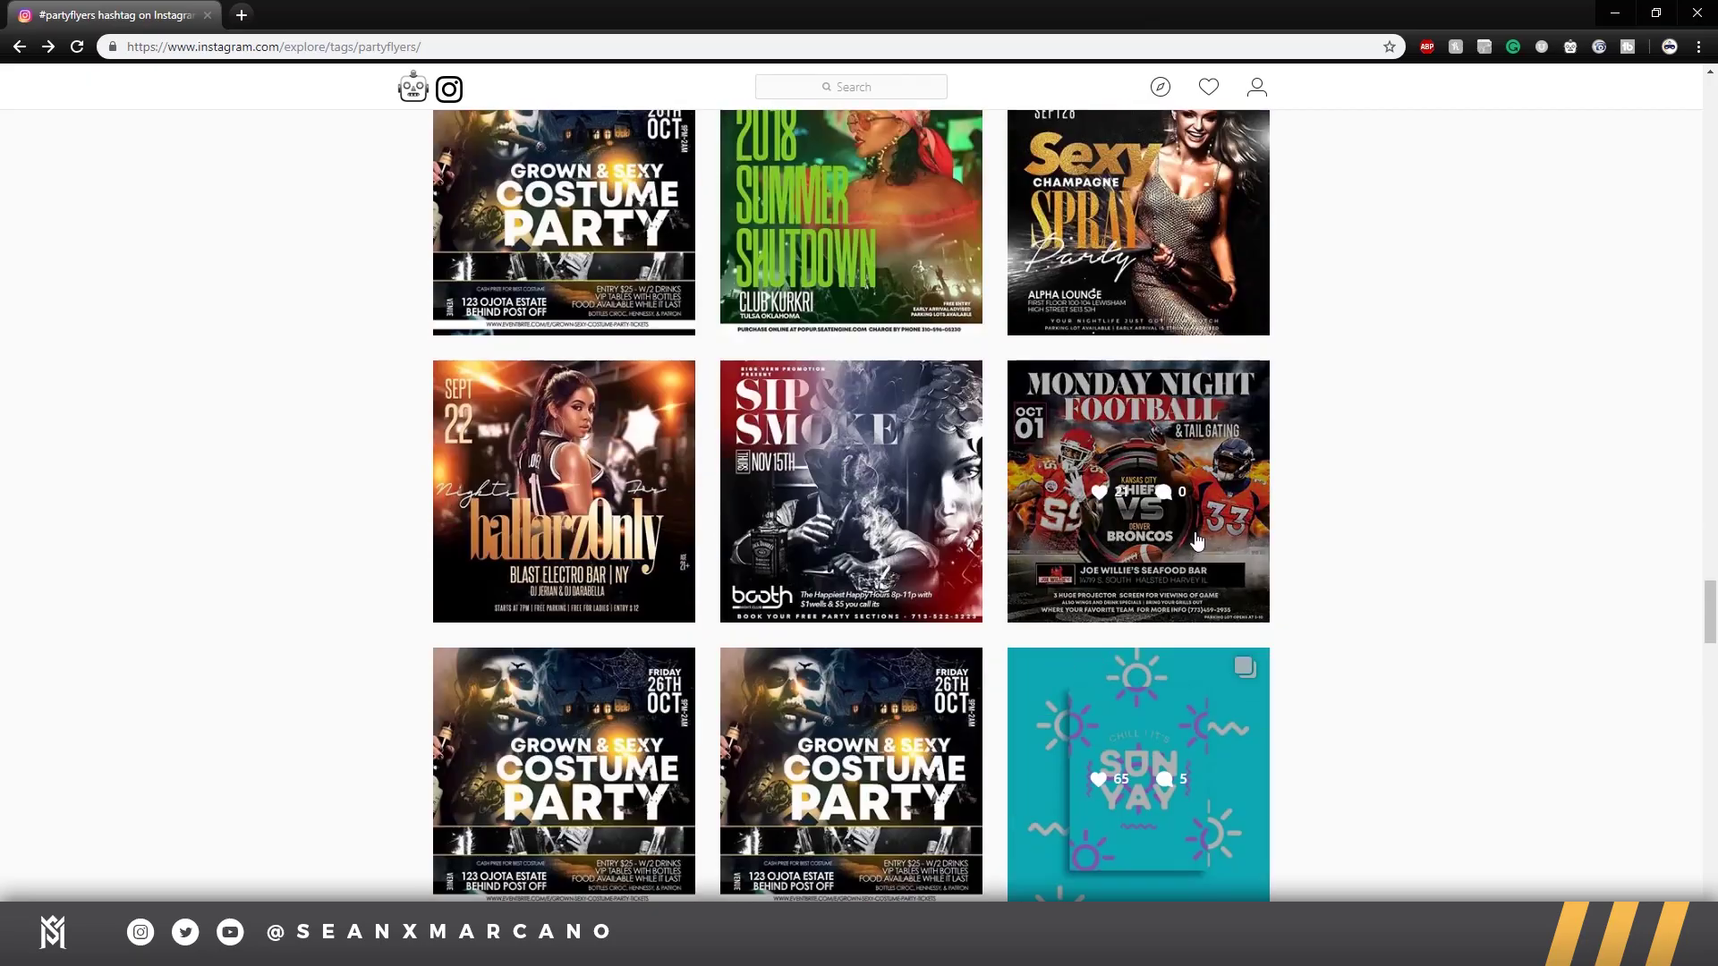
{"action": "scroll", "coordinate": [1233, 552], "scroll_direction": "up", "scroll_amount": 14}
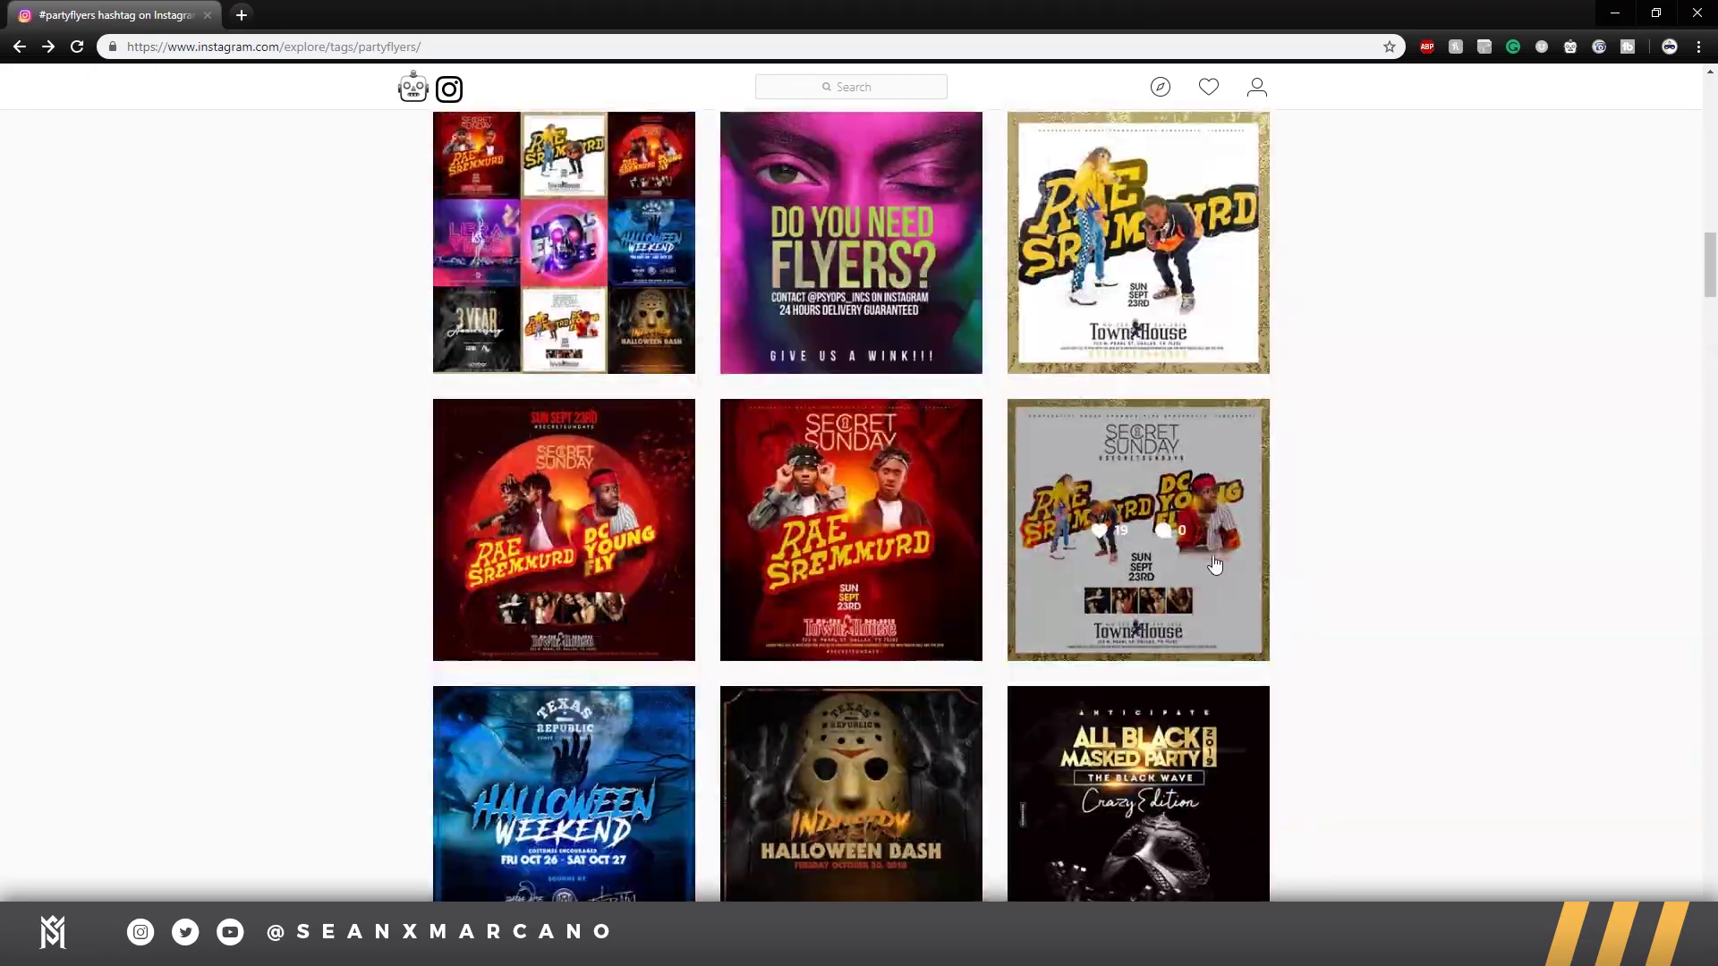
{"action": "left_click", "coordinate": [1216, 559]}
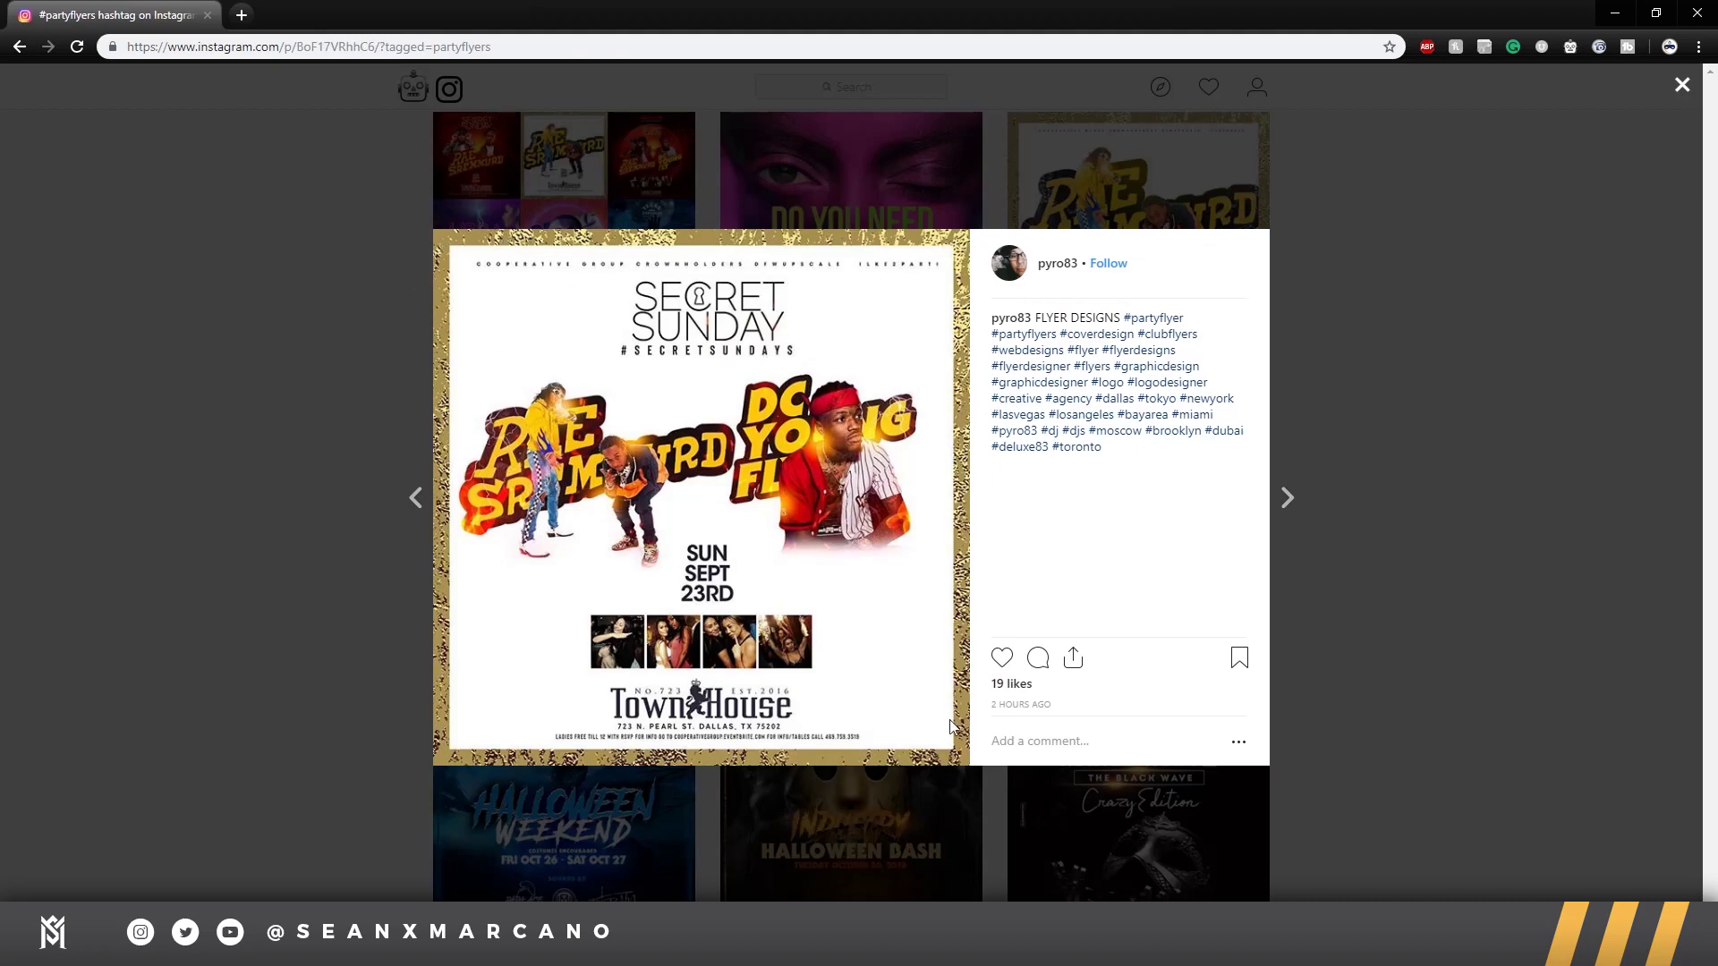
{"action": "left_click", "coordinate": [204, 253]}
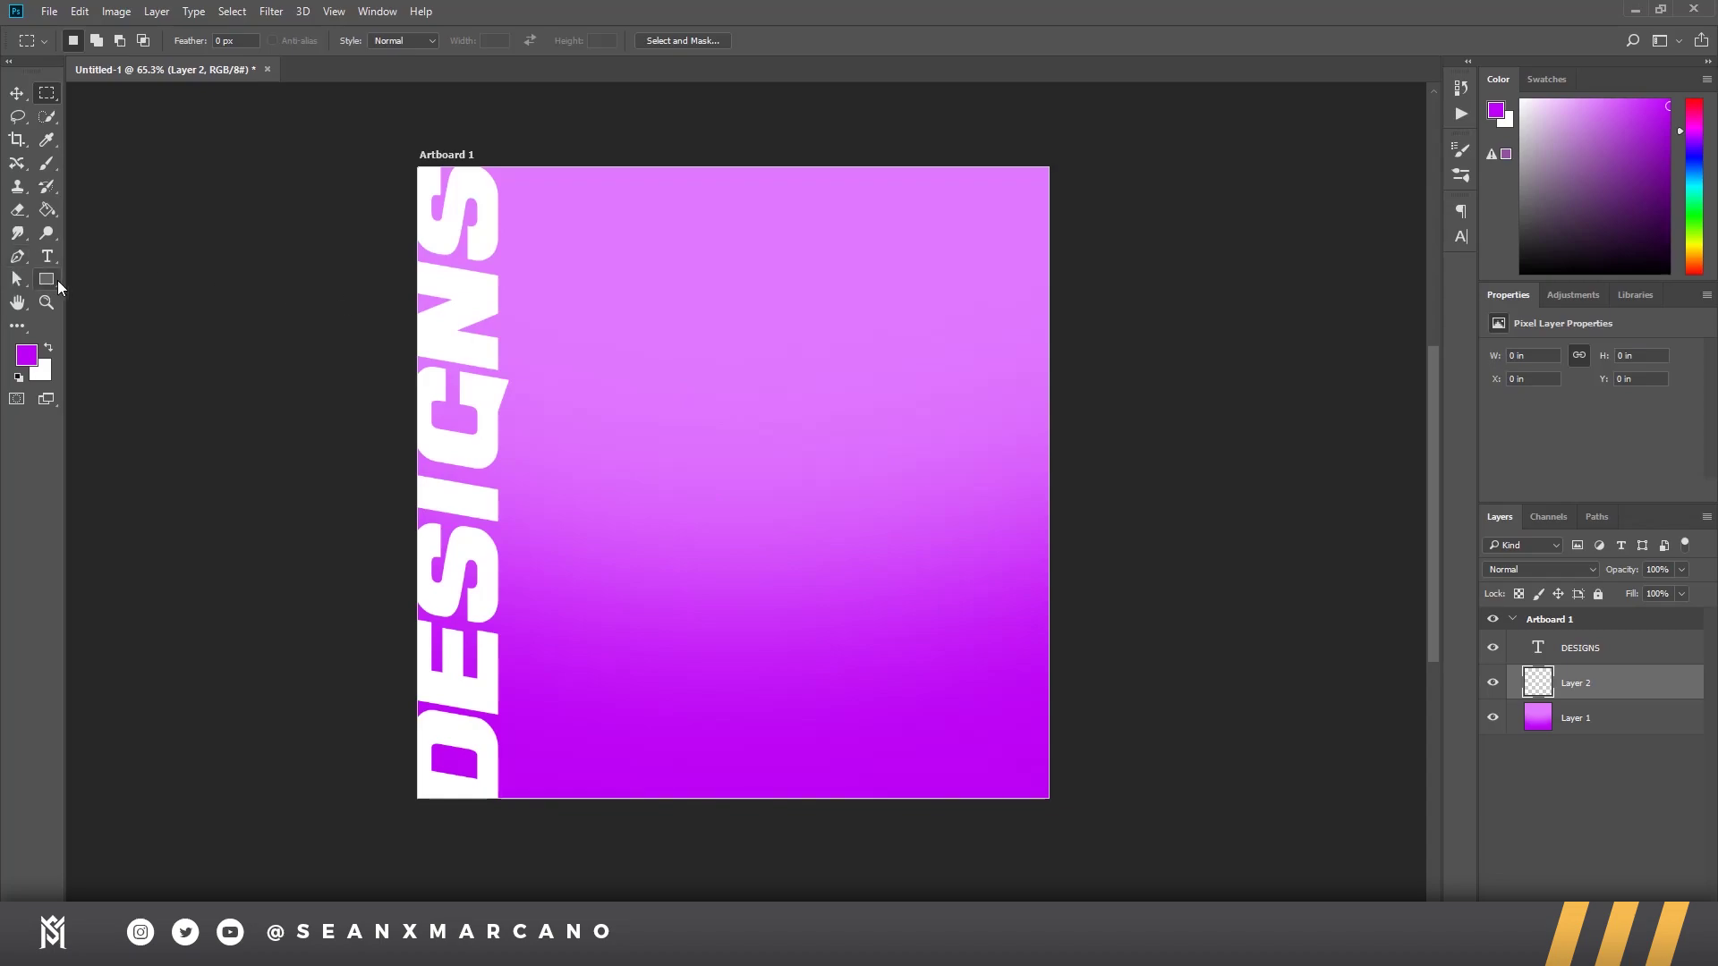
Step: Back in Photoshop, draw a purple rectangle shape about 973 x 1017 px, inset from the artboard's edges beneath the DESIGNS text
{"action": "left_click", "coordinate": [46, 279]}
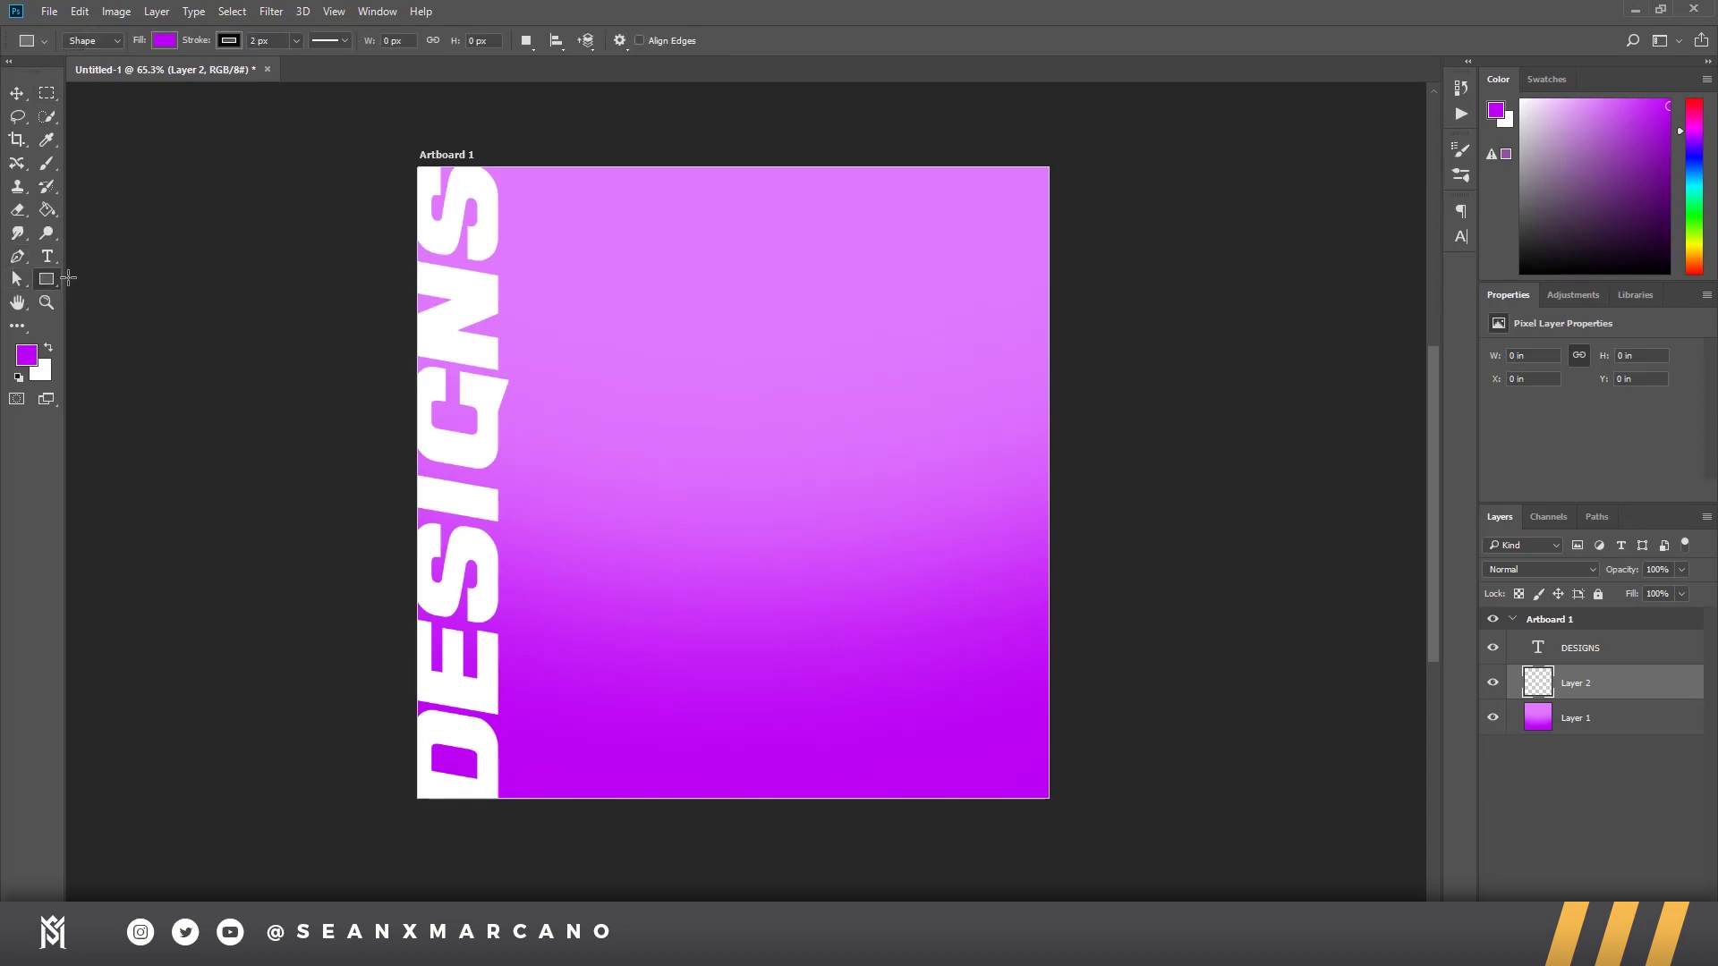
{"action": "right_click", "coordinate": [51, 283]}
{"action": "left_click", "coordinate": [99, 280]}
{"action": "left_click_drag", "start_coordinate": [480, 186], "coordinate": [1036, 780]}
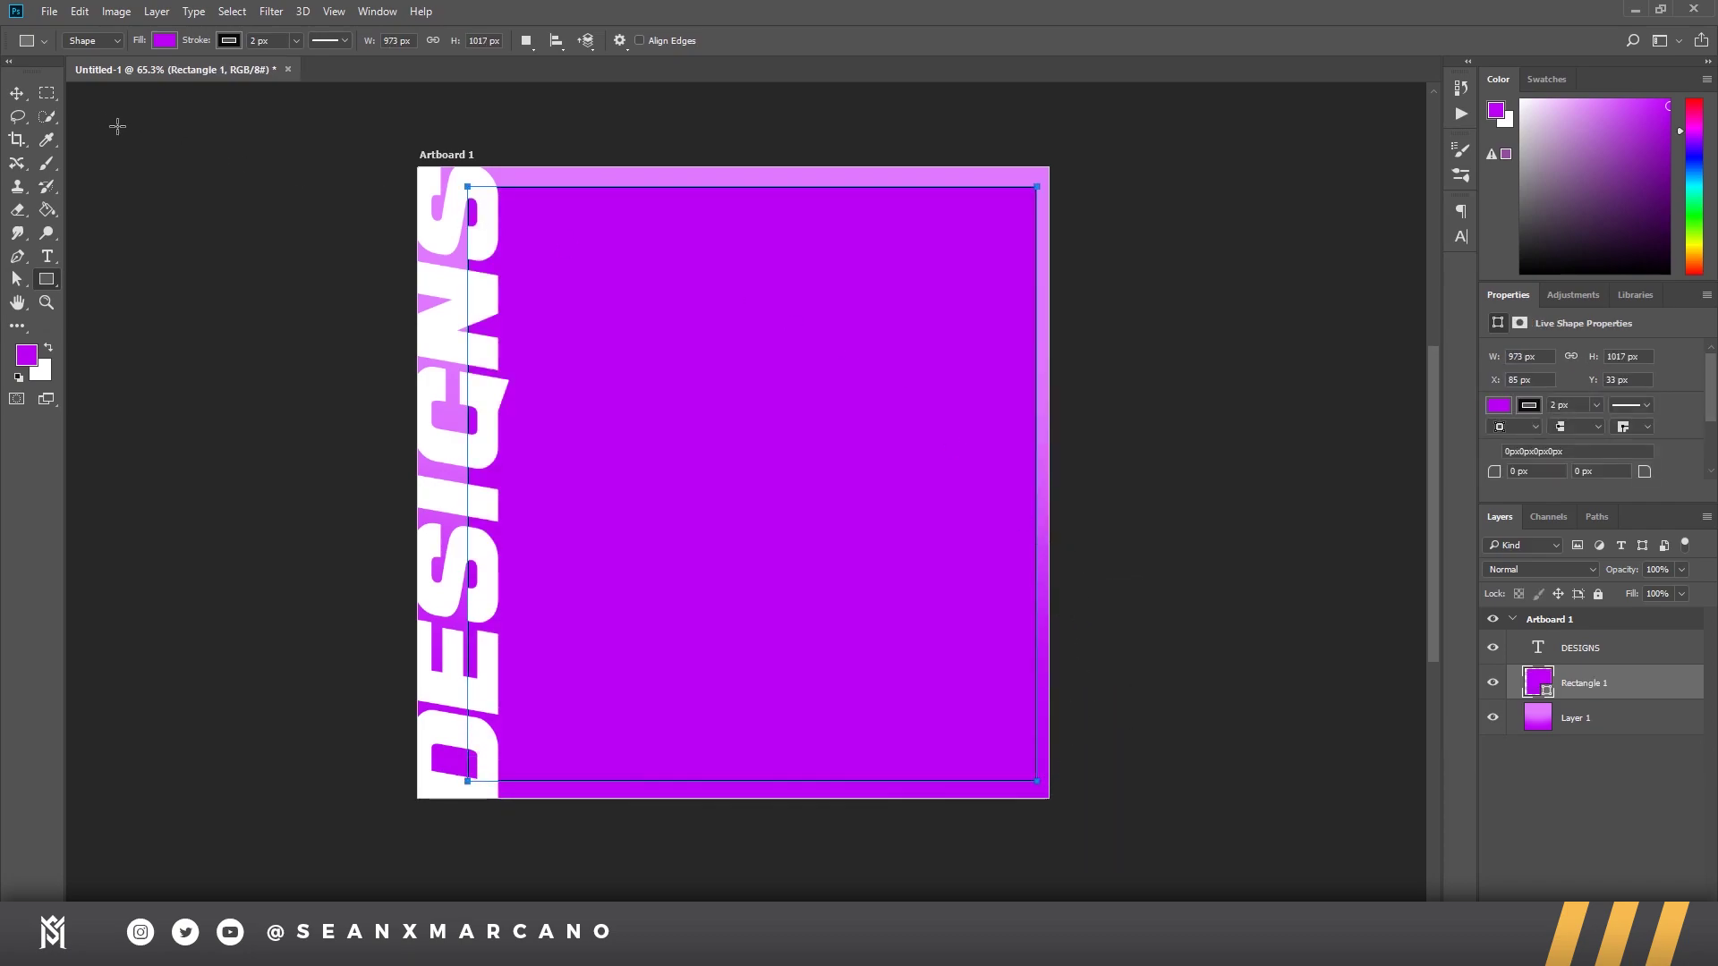
Step: Remove the rectangle's fill and give it a white stroke 20 px wide
{"action": "left_click", "coordinate": [165, 40]}
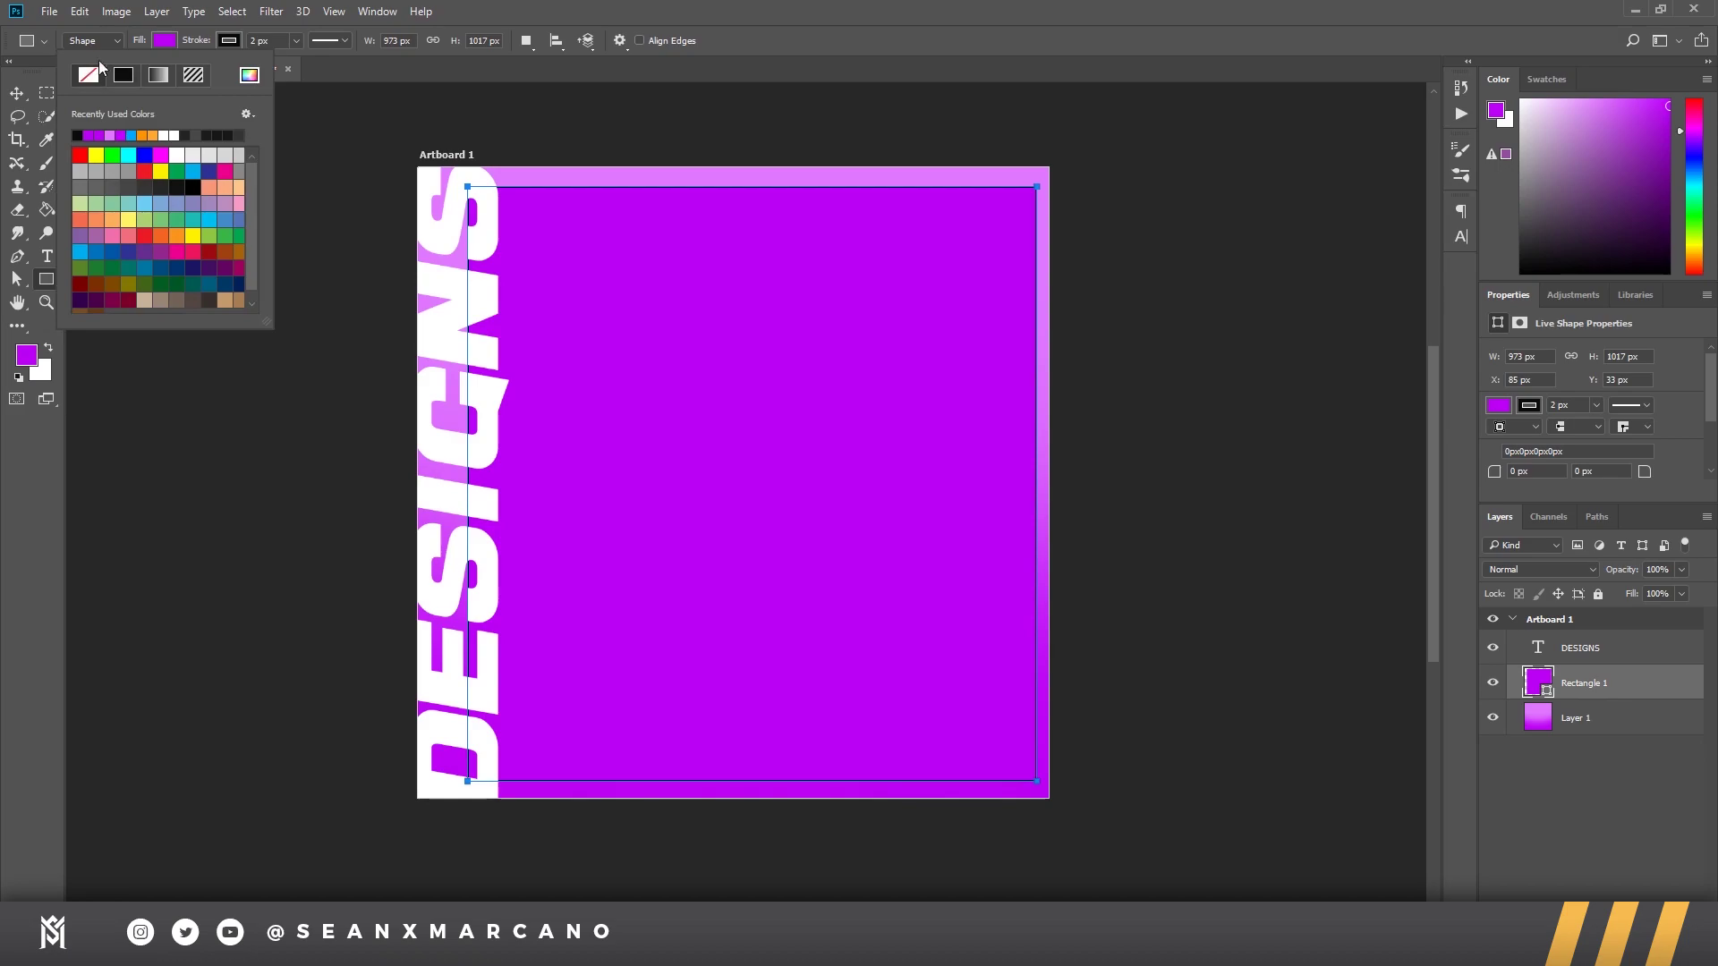
{"action": "left_click", "coordinate": [91, 75]}
{"action": "left_click", "coordinate": [230, 40]}
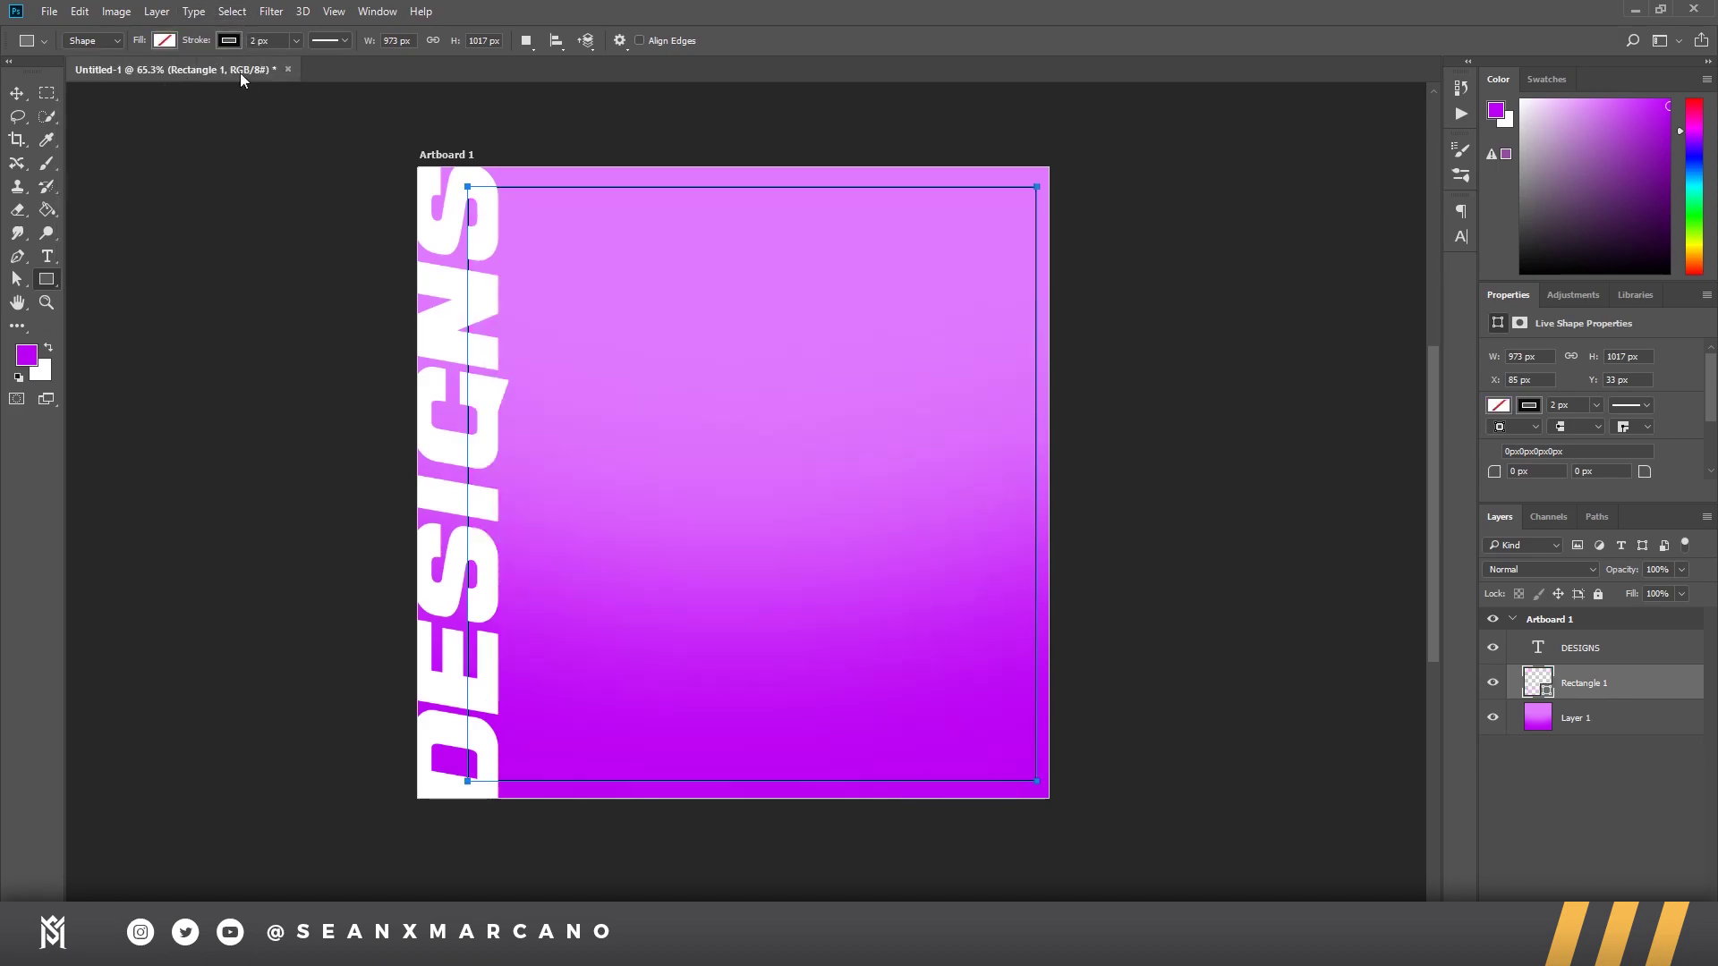
{"action": "left_click", "coordinate": [224, 40]}
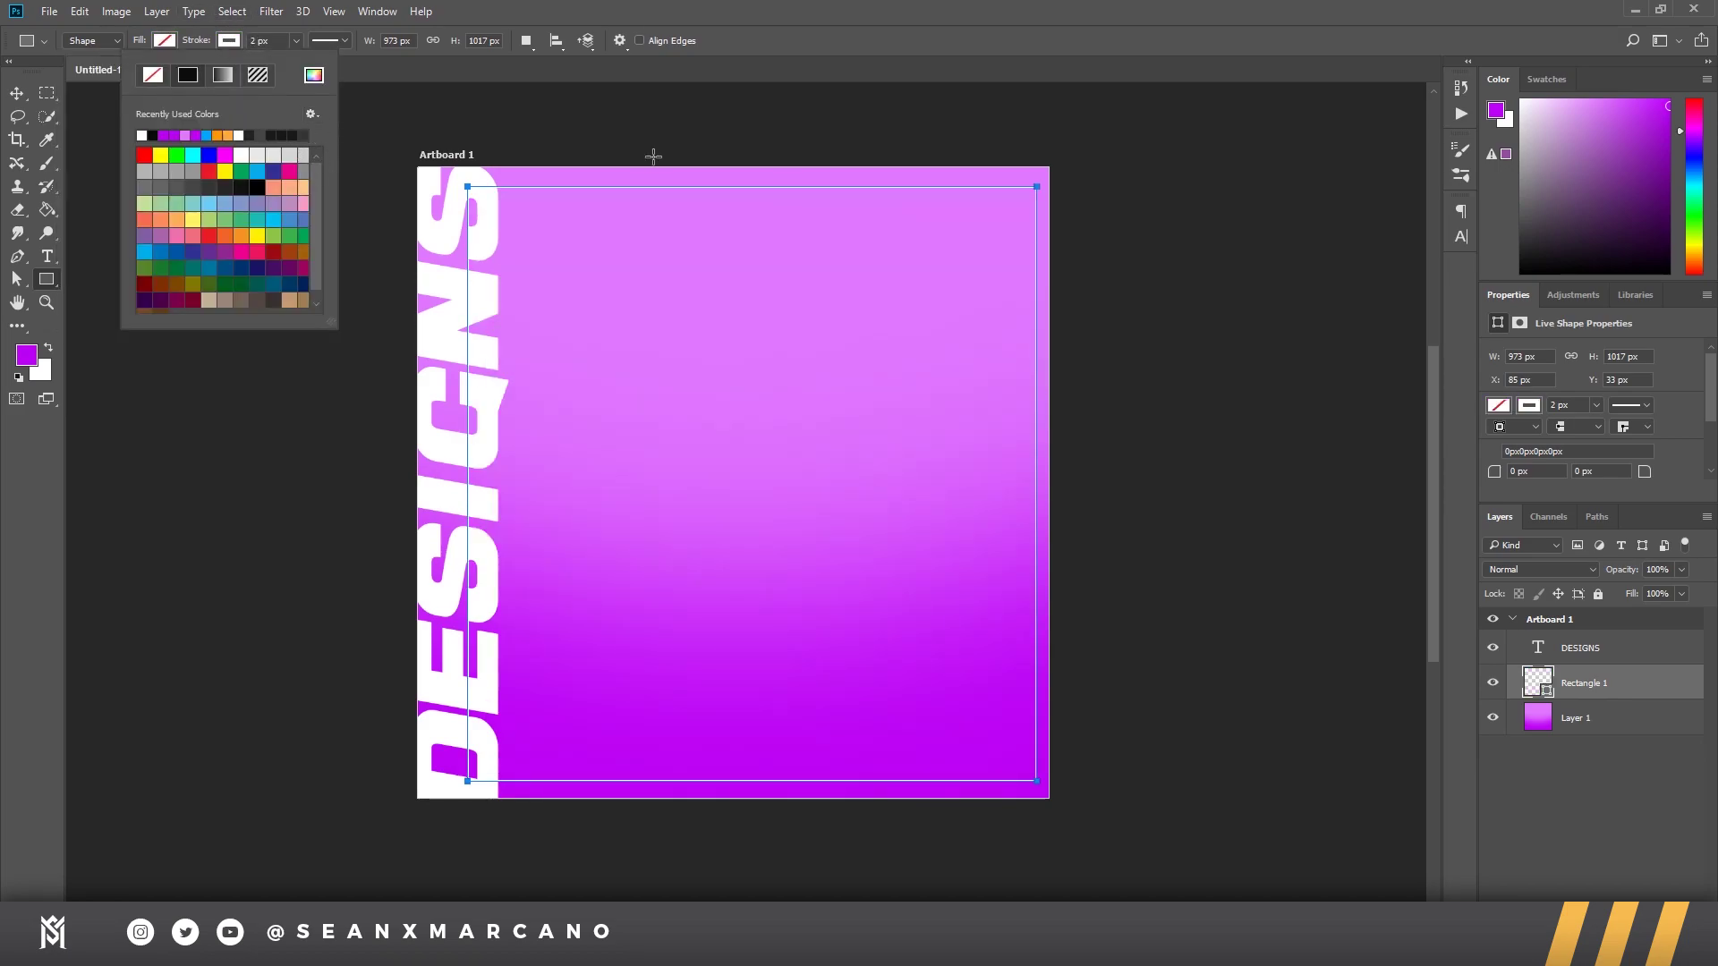
{"action": "left_click", "coordinate": [272, 40]}
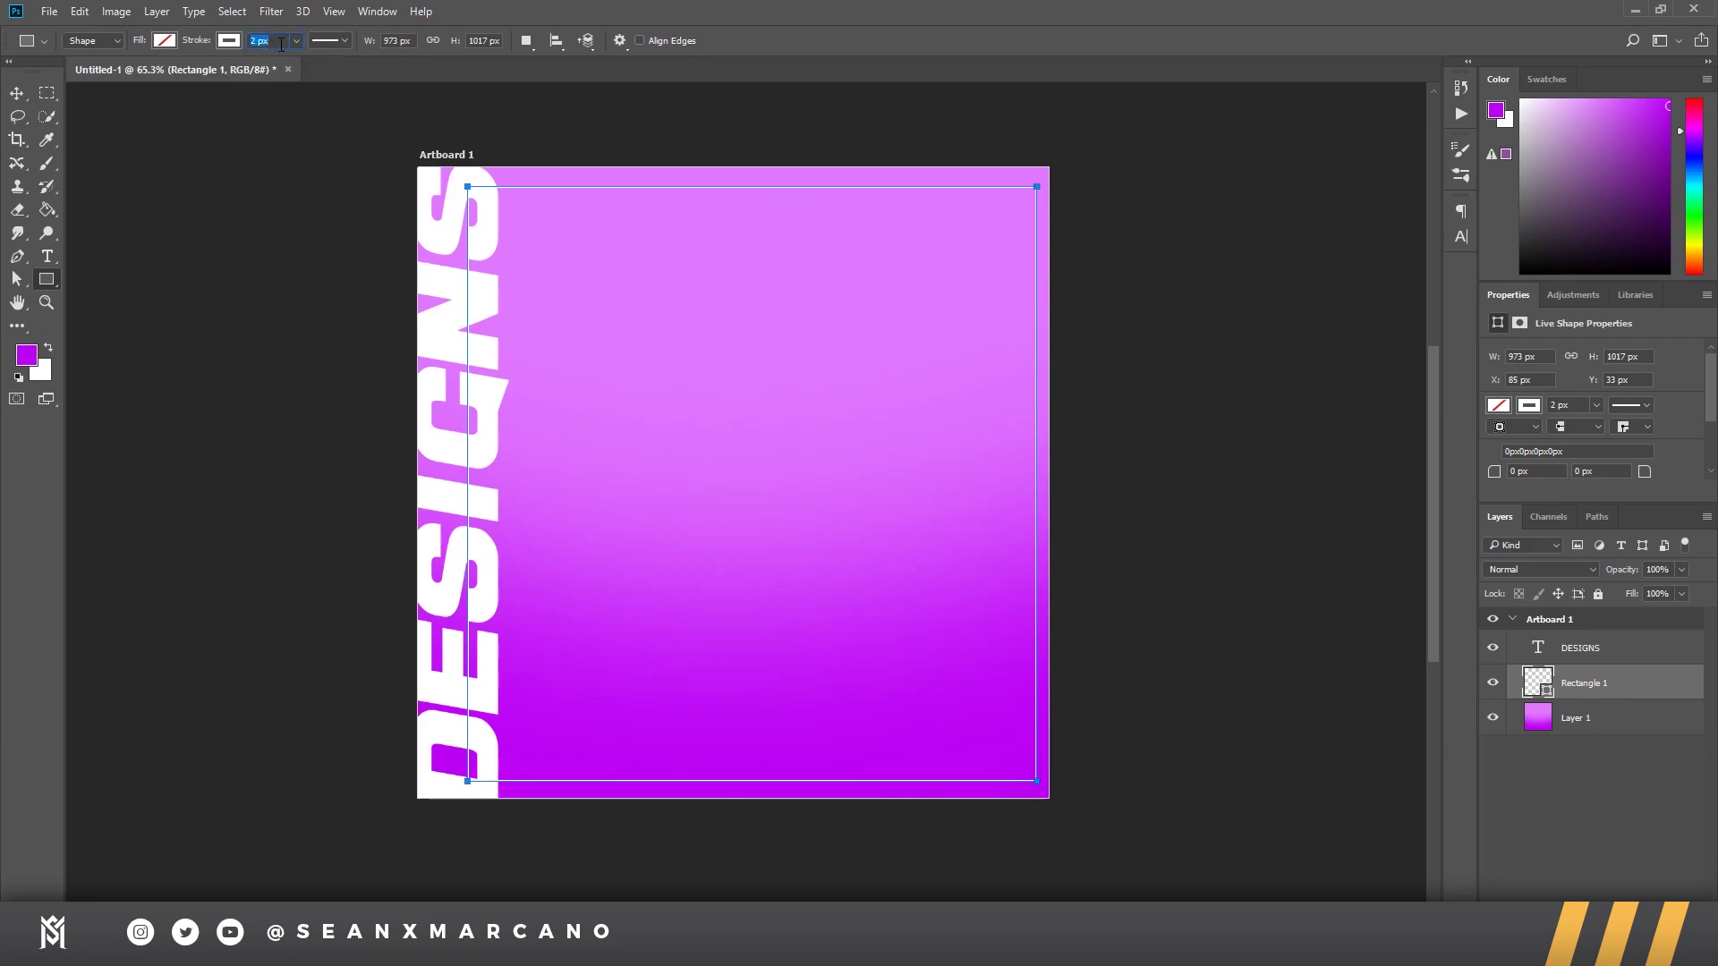
{"action": "type", "text": "19"}
{"action": "key", "text": "Return"}
{"action": "key", "text": "Return"}
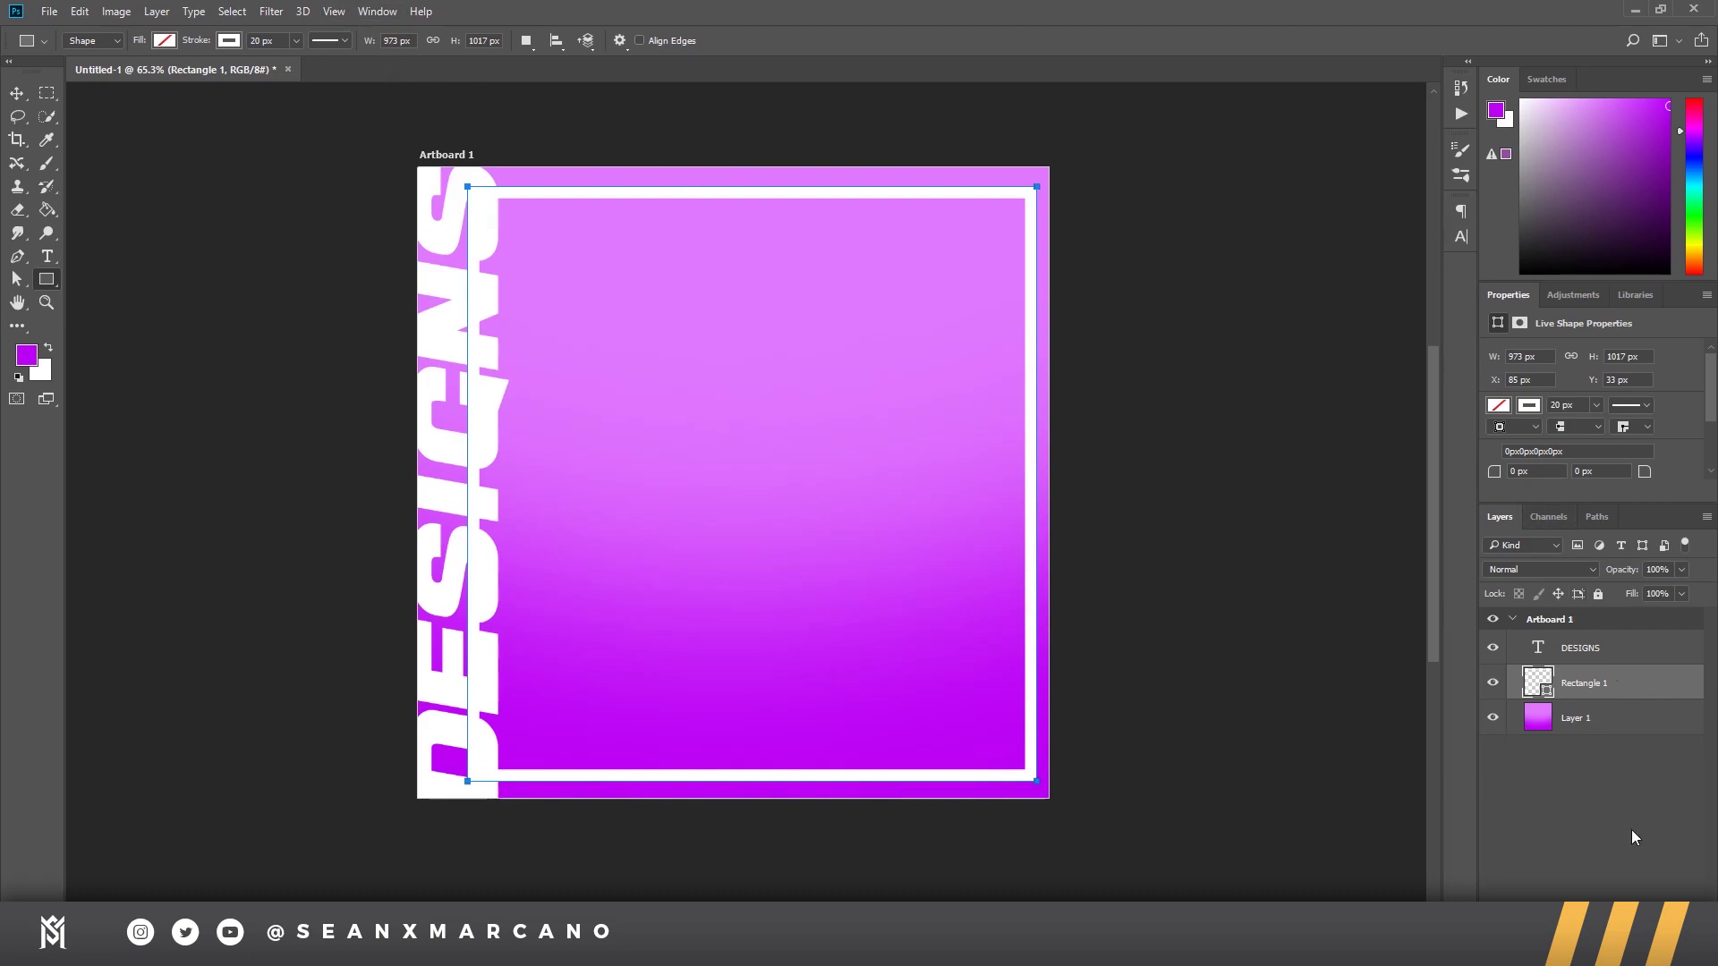
Step: Add a white layer mask to the Rectangle 1 frame layer
{"action": "key", "text": "ctrl+0"}
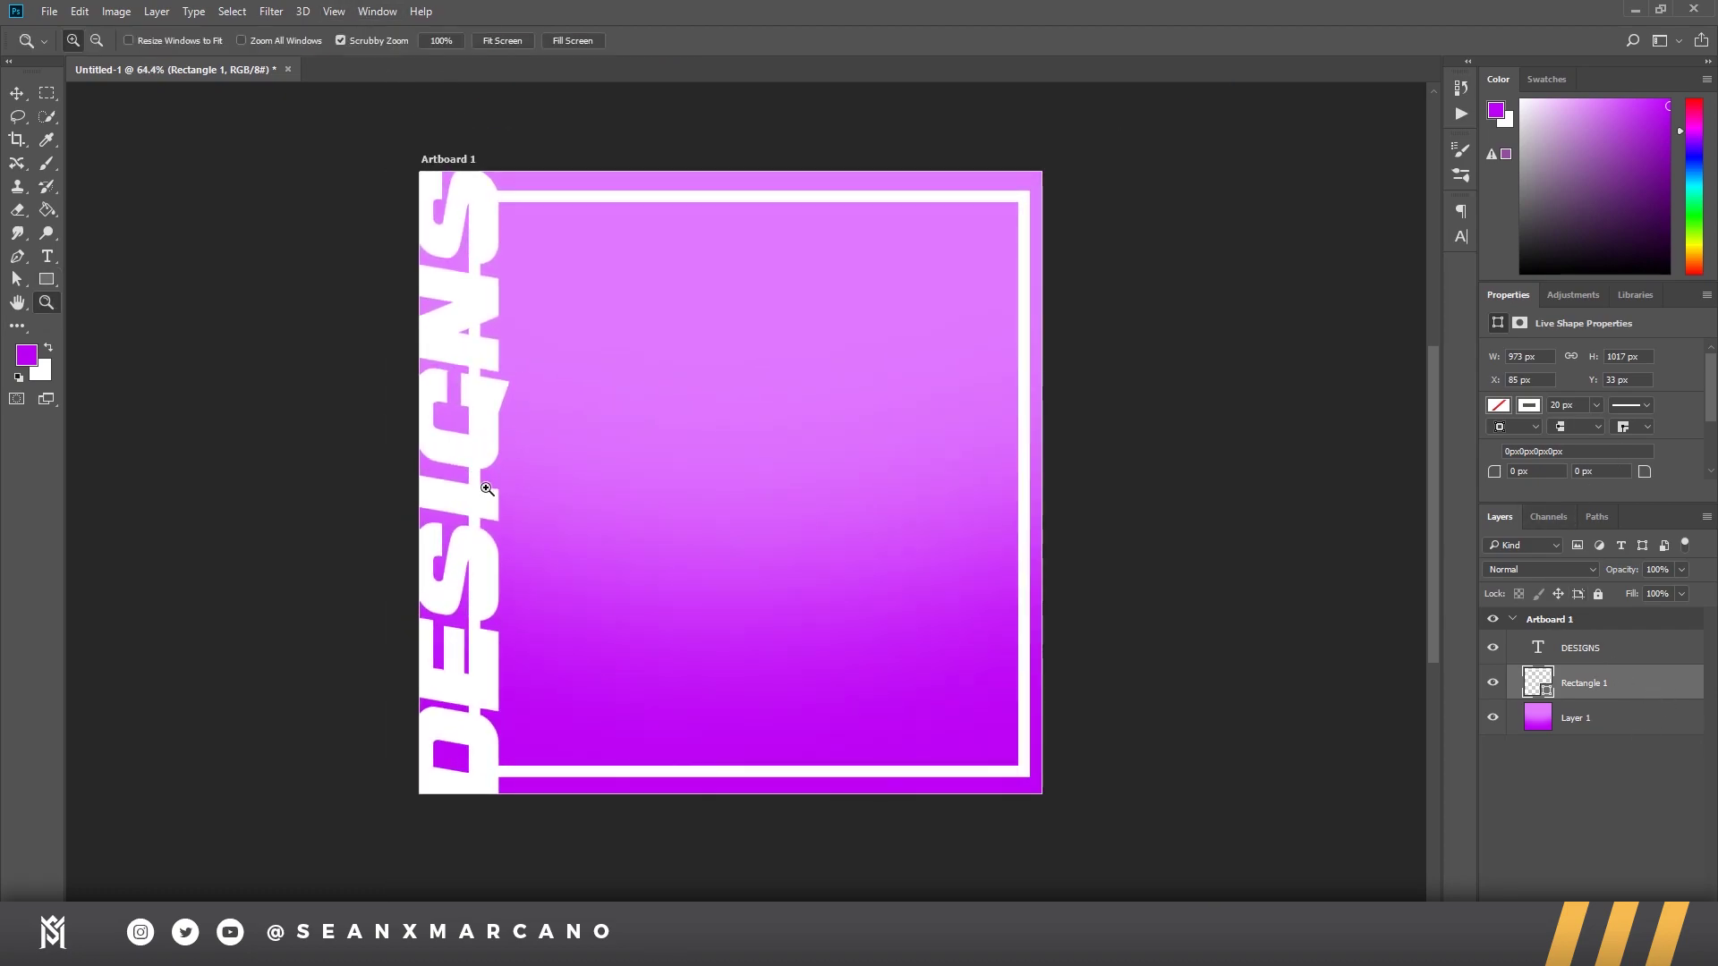
{"action": "key", "text": "b"}
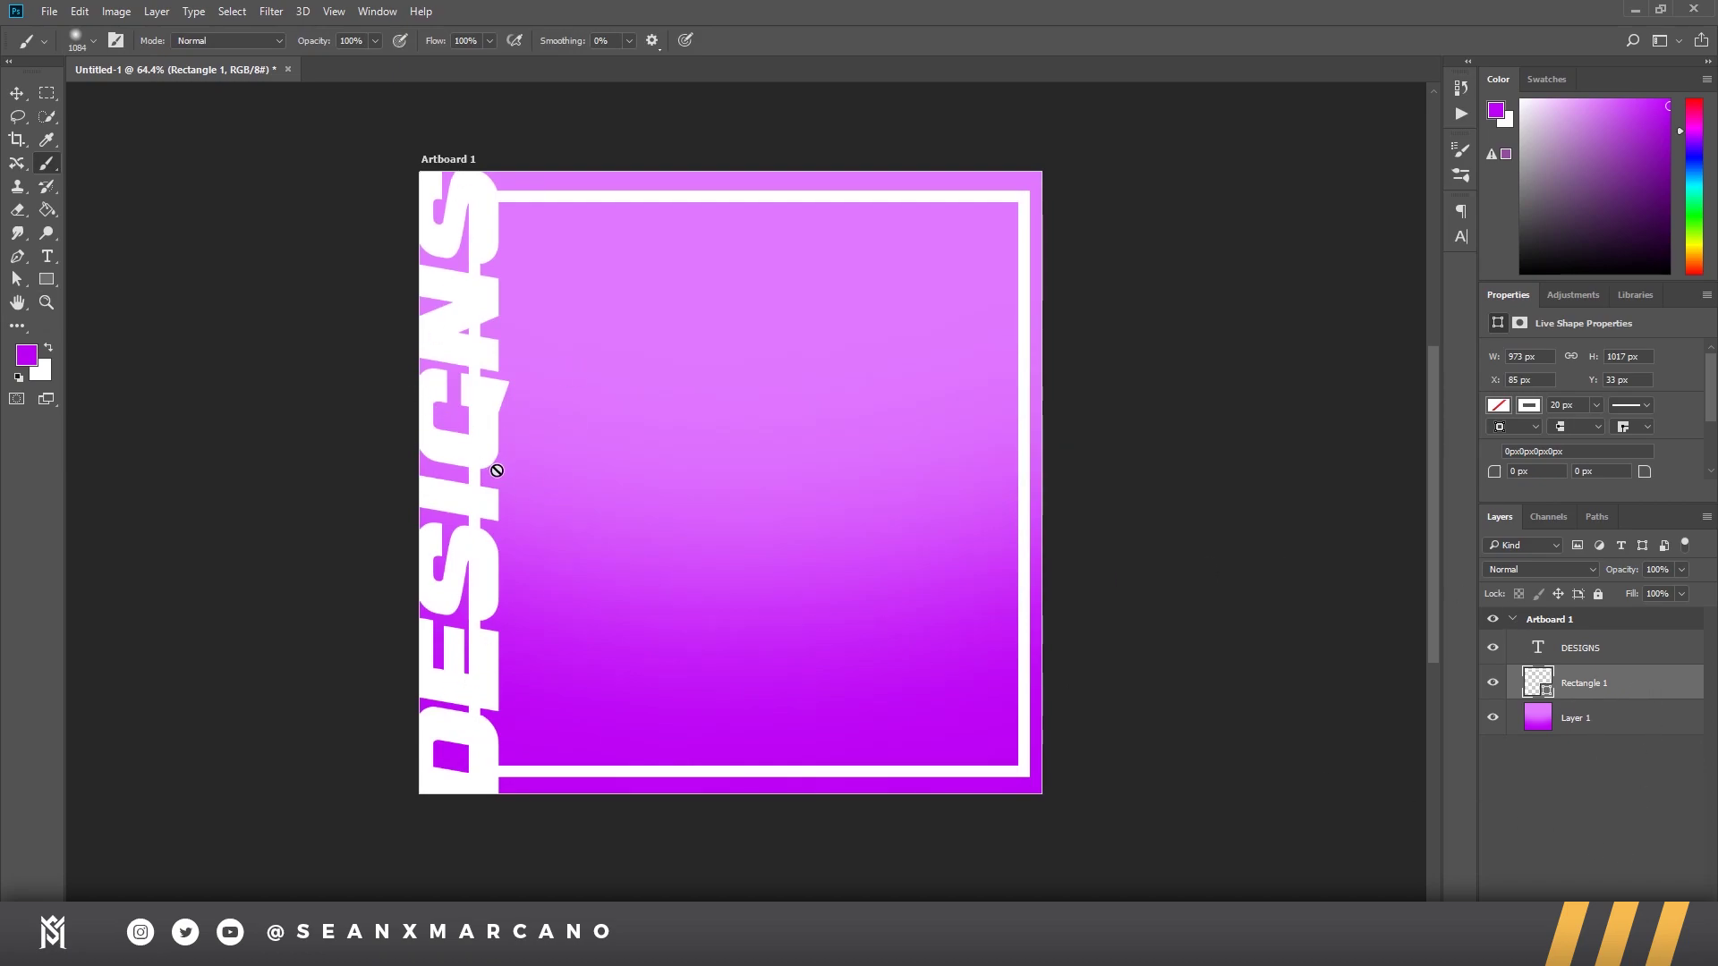
{"action": "left_click", "coordinate": [478, 304]}
{"action": "left_click", "coordinate": [895, 362]}
{"action": "key", "text": "z"}
{"action": "left_click_drag", "start_coordinate": [921, 529], "coordinate": [949, 534]}
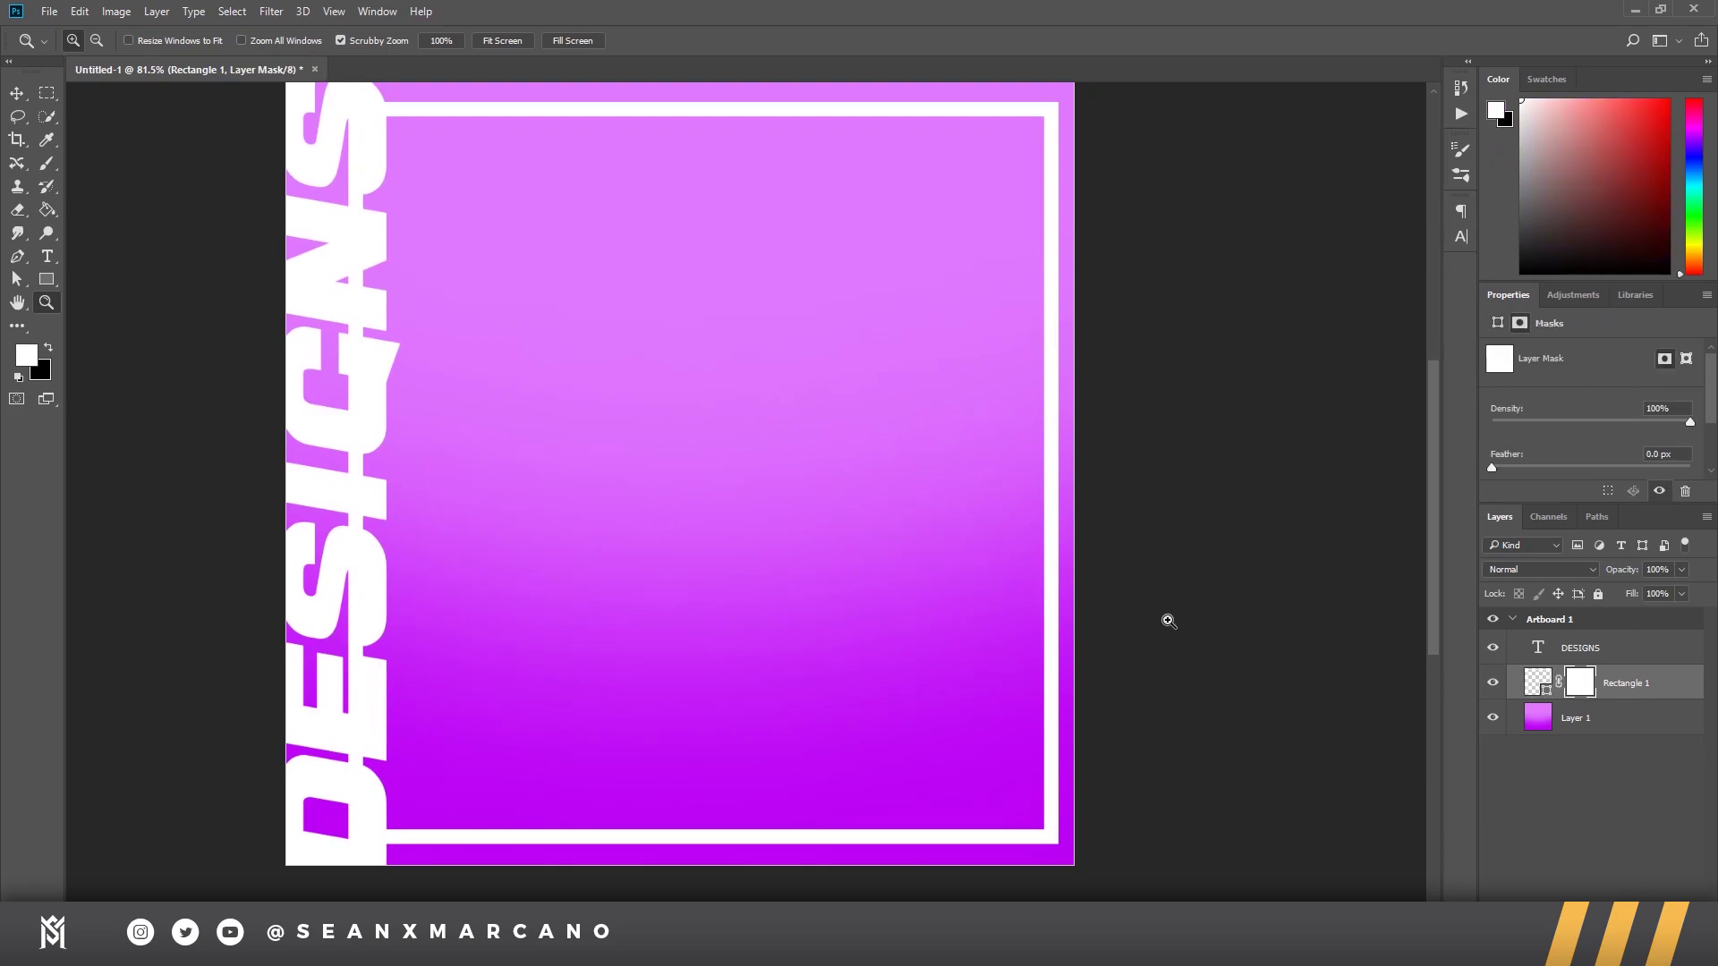
Step: Set the brush size to 199 px for painting on the frame's layer mask
{"action": "key", "text": "b"}
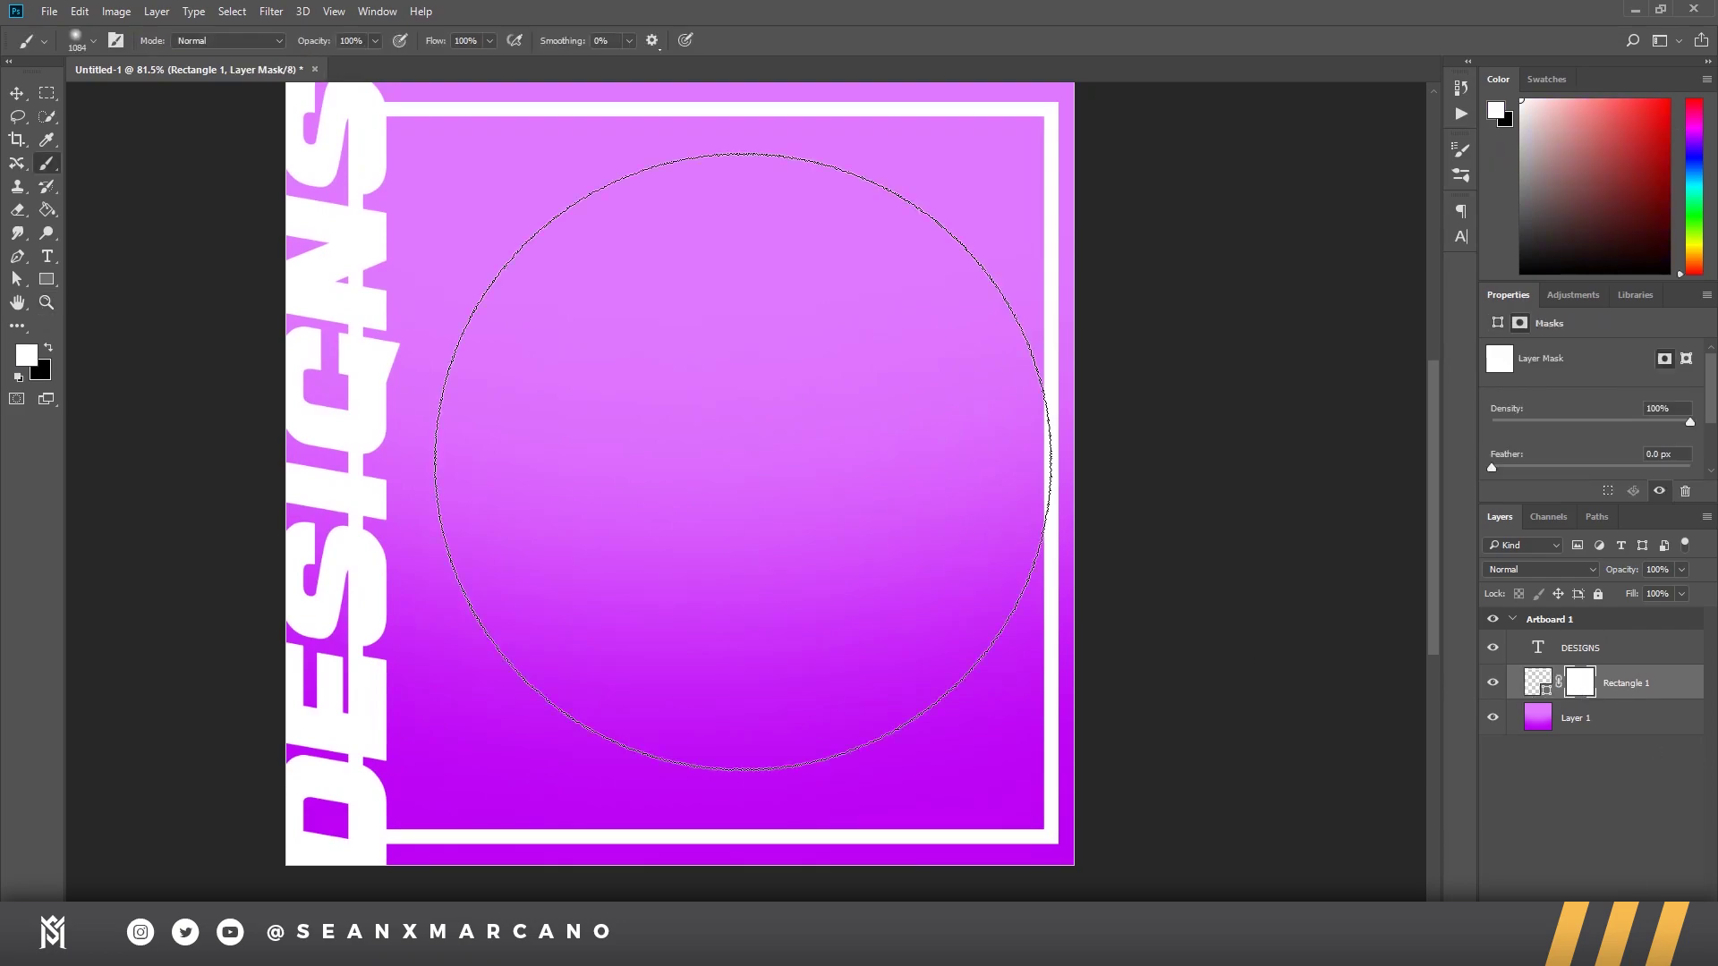
{"action": "mouse_move", "coordinate": [679, 455]}
{"action": "left_mouse_down"}
{"action": "mouse_move", "coordinate": [450, 467]}
{"action": "mouse_move", "coordinate": [524, 462]}
{"action": "mouse_move", "coordinate": [475, 460]}
{"action": "mouse_move", "coordinate": [492, 466]}
{"action": "left_mouse_up"}
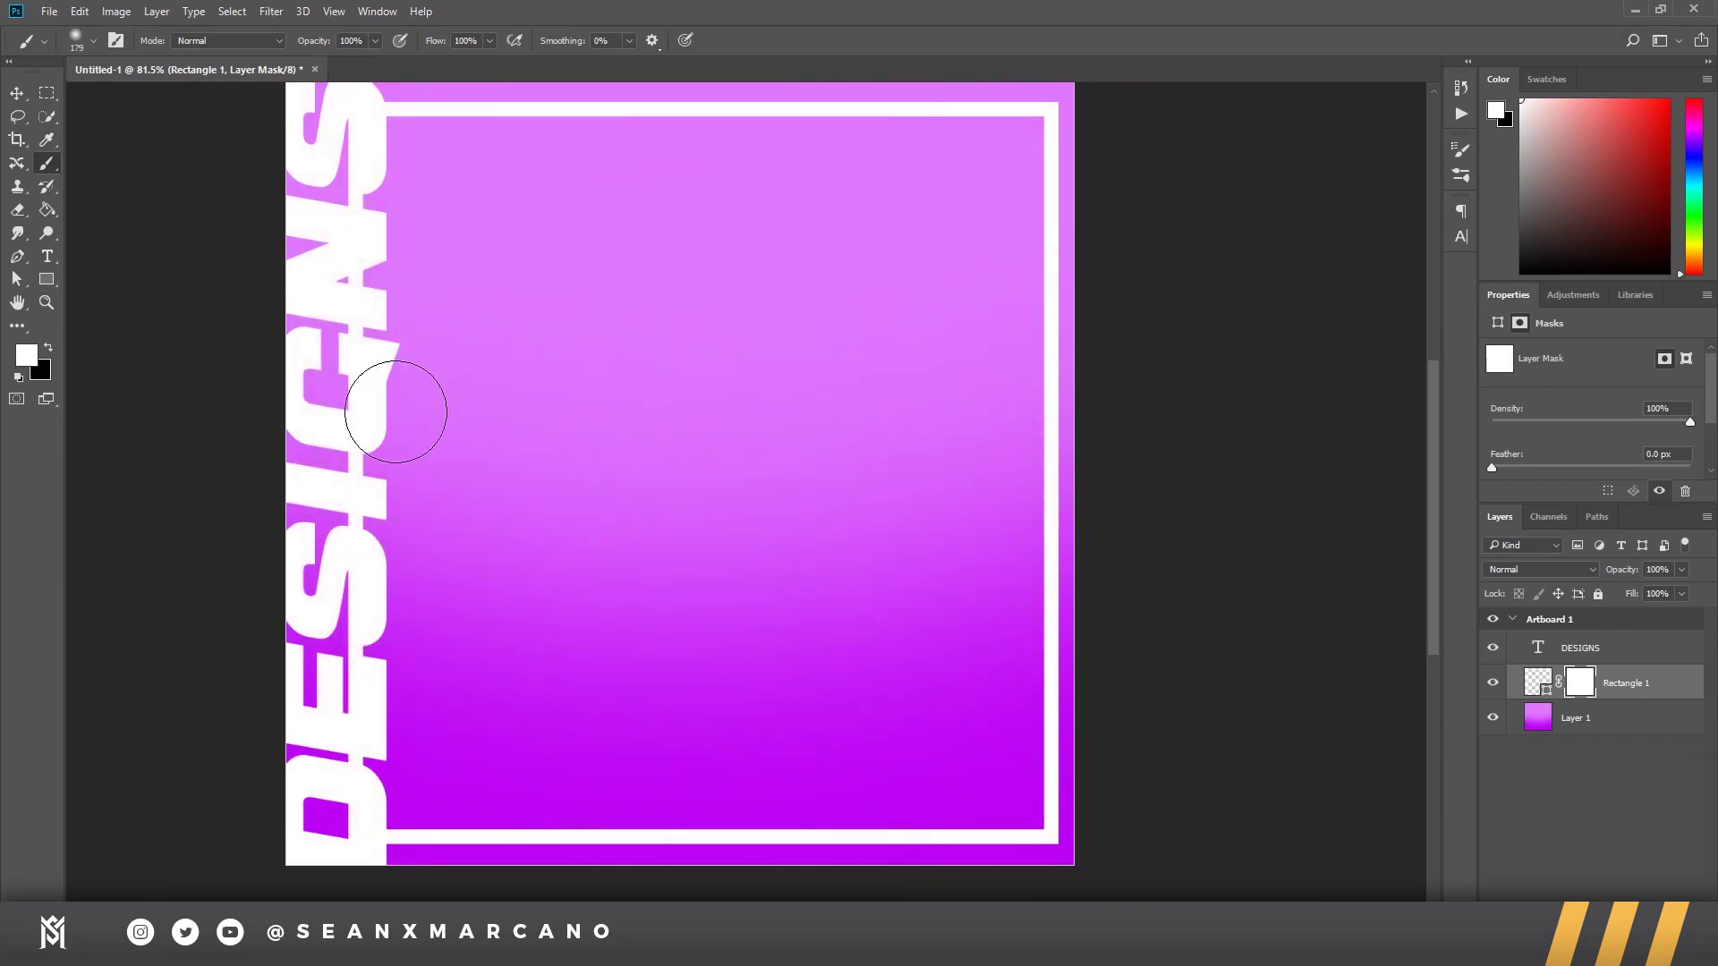
{"action": "left_click_drag", "start_coordinate": [671, 459], "coordinate": [670, 421]}
{"action": "mouse_move", "coordinate": [671, 109]}
{"action": "left_mouse_down"}
{"action": "mouse_move", "coordinate": [687, 333]}
{"action": "mouse_move", "coordinate": [691, 217]}
{"action": "mouse_move", "coordinate": [718, 453]}
{"action": "left_mouse_up"}
{"action": "mouse_move", "coordinate": [719, 877]}
{"action": "left_mouse_down"}
{"action": "mouse_move", "coordinate": [633, 787]}
{"action": "mouse_move", "coordinate": [633, 608]}
{"action": "mouse_move", "coordinate": [641, 760]}
{"action": "left_mouse_up"}
{"action": "left_click_drag", "start_coordinate": [685, 410], "coordinate": [591, 813]}
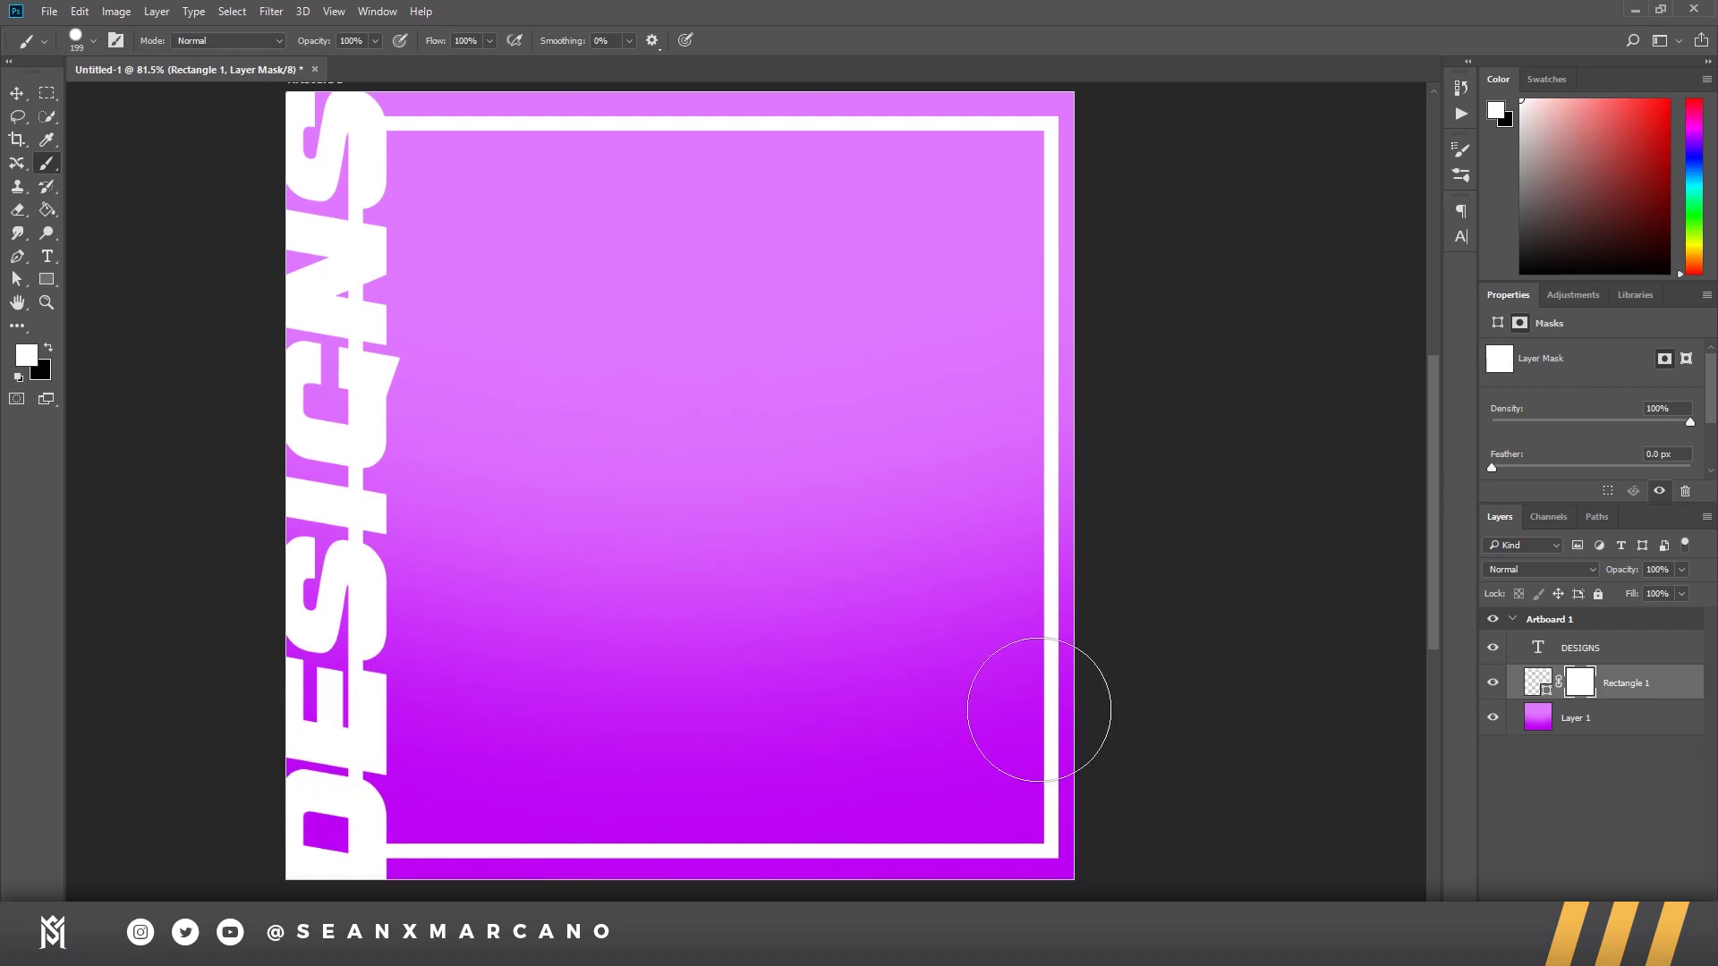
Step: Paint black on the mask to hide the frame's left side where it crosses the DESIGNS text
{"action": "key", "text": "x"}
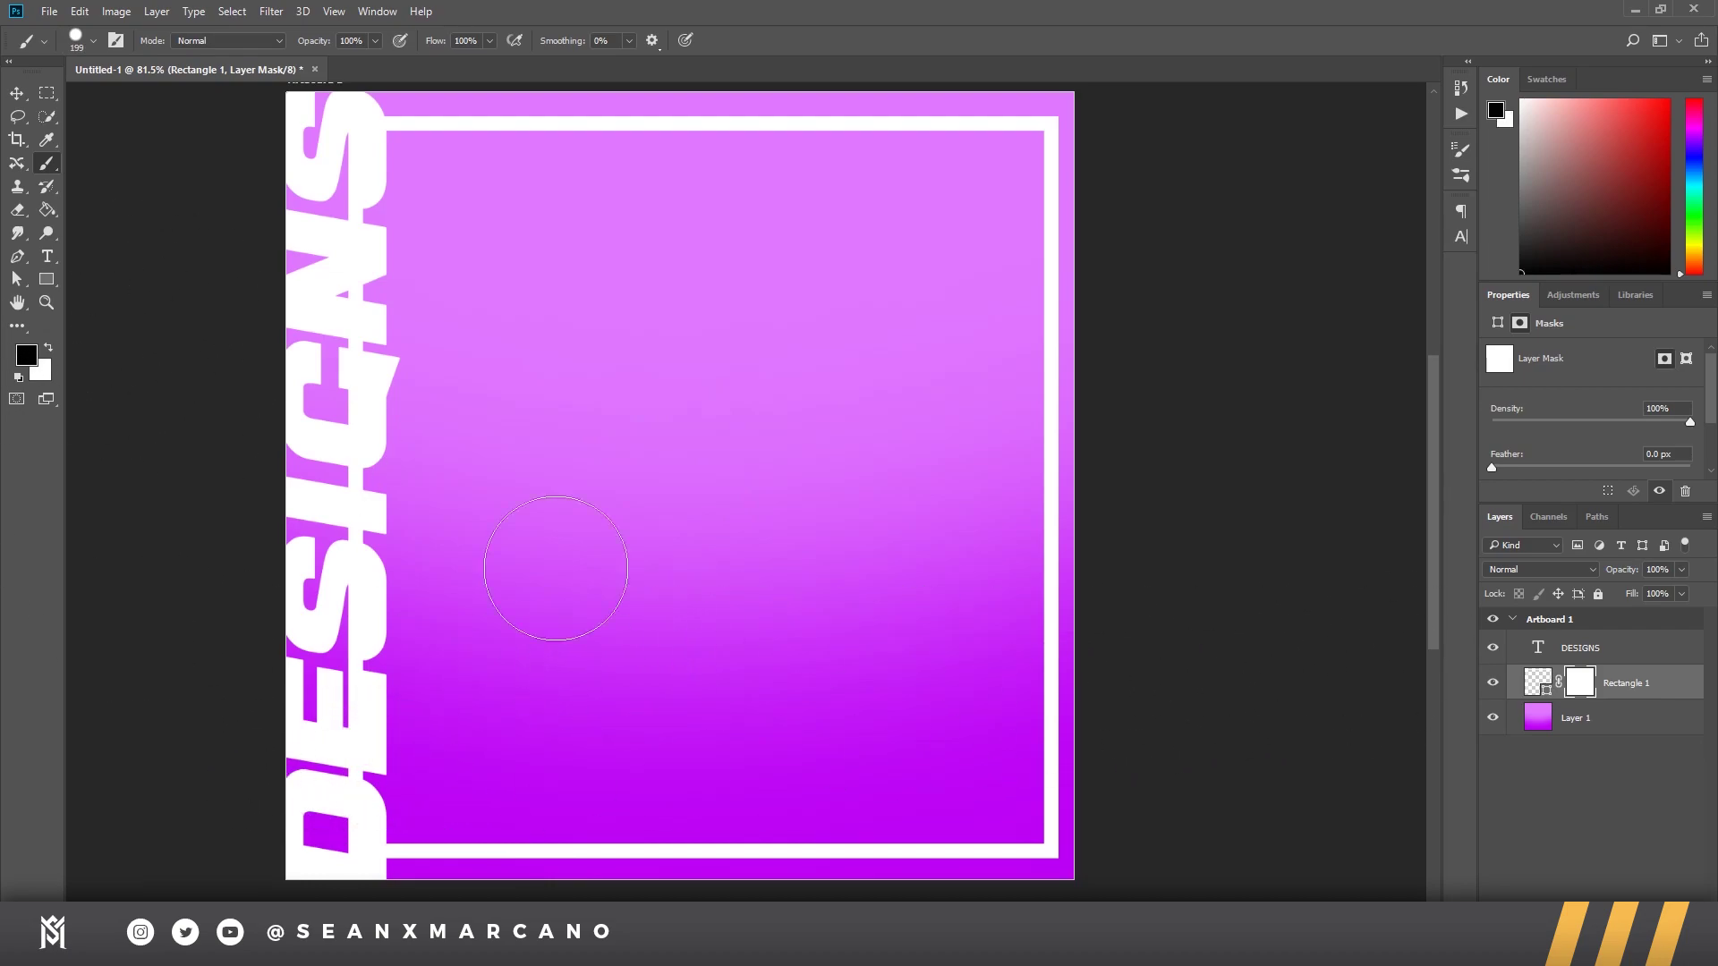
{"action": "mouse_move", "coordinate": [404, 750]}
{"action": "left_mouse_down"}
{"action": "mouse_move", "coordinate": [294, 819]}
{"action": "mouse_move", "coordinate": [429, 837]}
{"action": "mouse_move", "coordinate": [333, 715]}
{"action": "mouse_move", "coordinate": [333, 758]}
{"action": "mouse_move", "coordinate": [373, 298]}
{"action": "mouse_move", "coordinate": [360, 235]}
{"action": "mouse_move", "coordinate": [287, 152]}
{"action": "mouse_move", "coordinate": [303, 131]}
{"action": "mouse_move", "coordinate": [286, 181]}
{"action": "mouse_move", "coordinate": [311, 113]}
{"action": "mouse_move", "coordinate": [302, 288]}
{"action": "mouse_move", "coordinate": [424, 121]}
{"action": "mouse_move", "coordinate": [492, 129]}
{"action": "mouse_move", "coordinate": [331, 134]}
{"action": "left_mouse_up"}
{"action": "key", "text": "z"}
{"action": "key", "text": "b"}
{"action": "mouse_move", "coordinate": [529, 402]}
{"action": "left_mouse_down"}
{"action": "mouse_move", "coordinate": [564, 430]}
{"action": "mouse_move", "coordinate": [567, 462]}
{"action": "mouse_move", "coordinate": [567, 447]}
{"action": "left_mouse_up"}
{"action": "key", "text": "z"}
{"action": "key", "text": "b"}
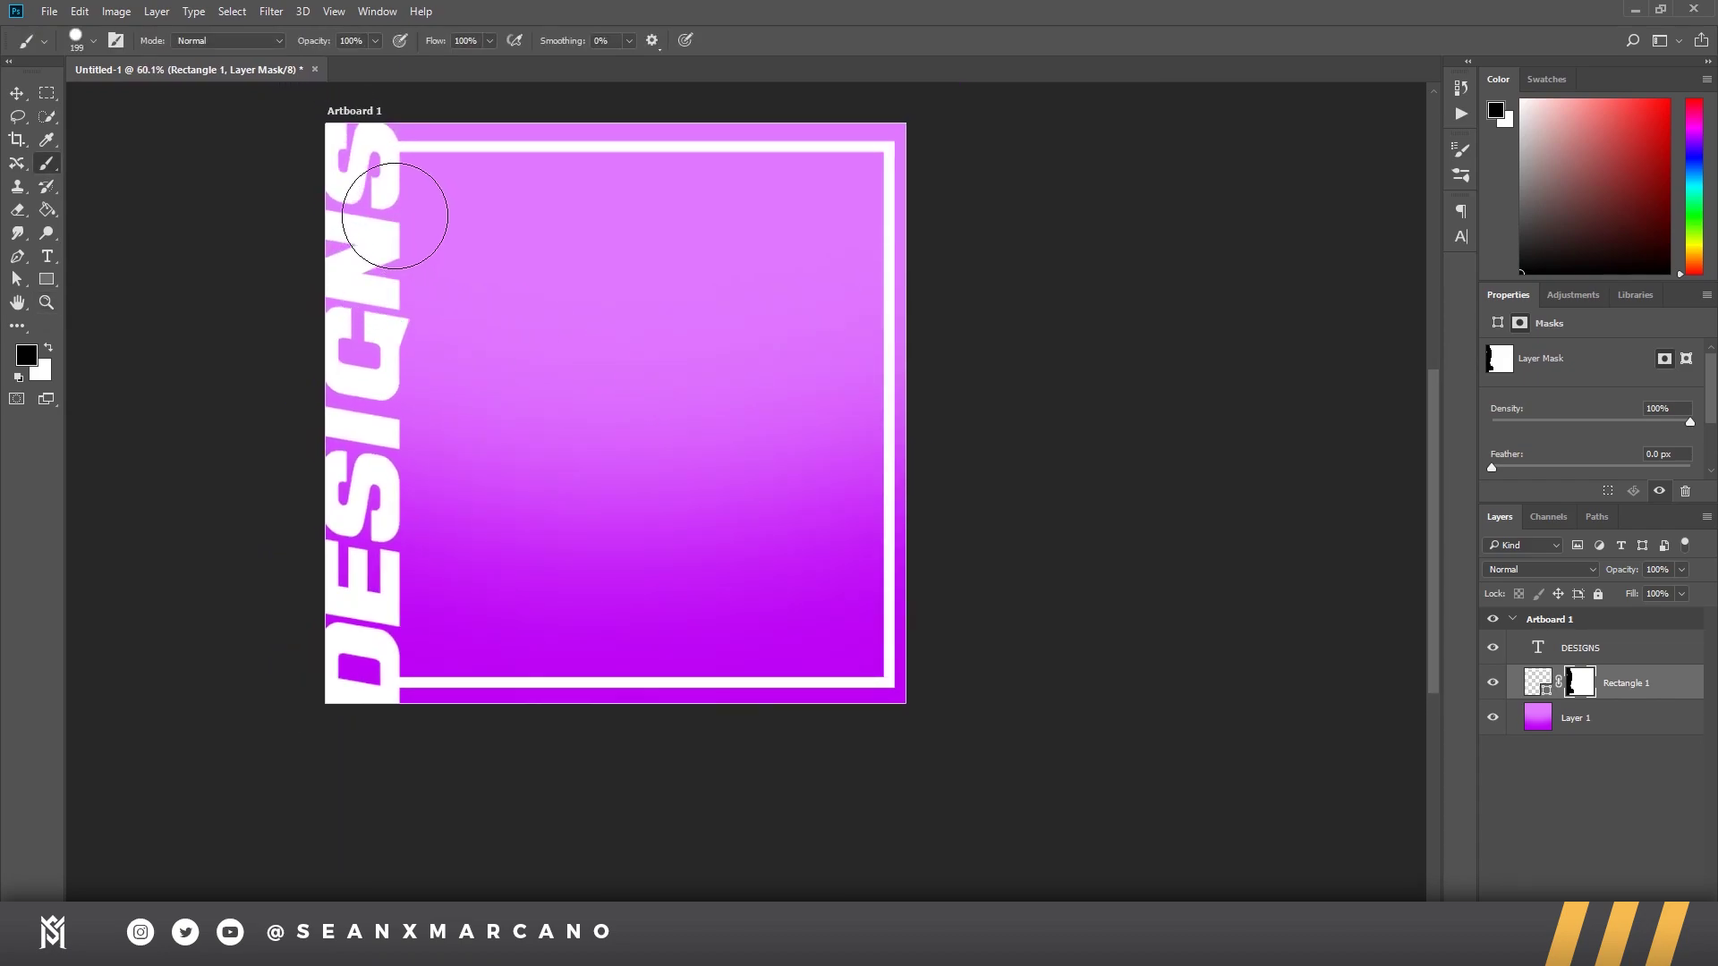
Step: Try a Drop Shadow effect on the white frame layer and switch it off again
{"action": "left_click", "coordinate": [1697, 692]}
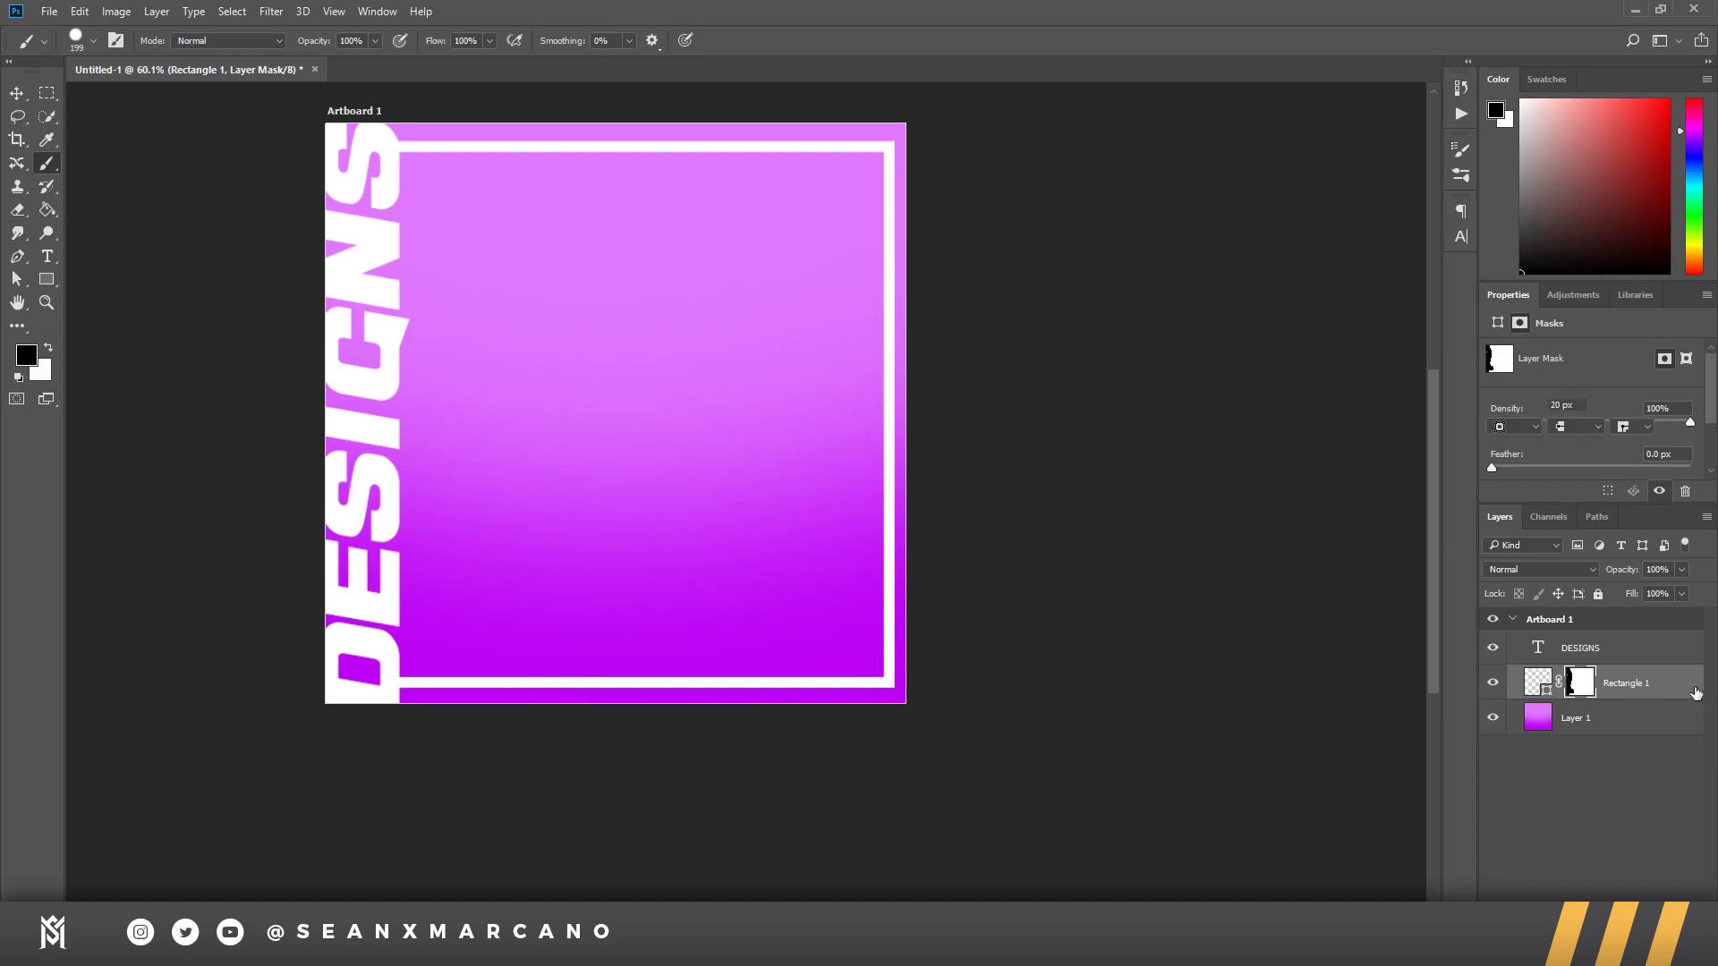
{"action": "double_click", "coordinate": [1686, 694]}
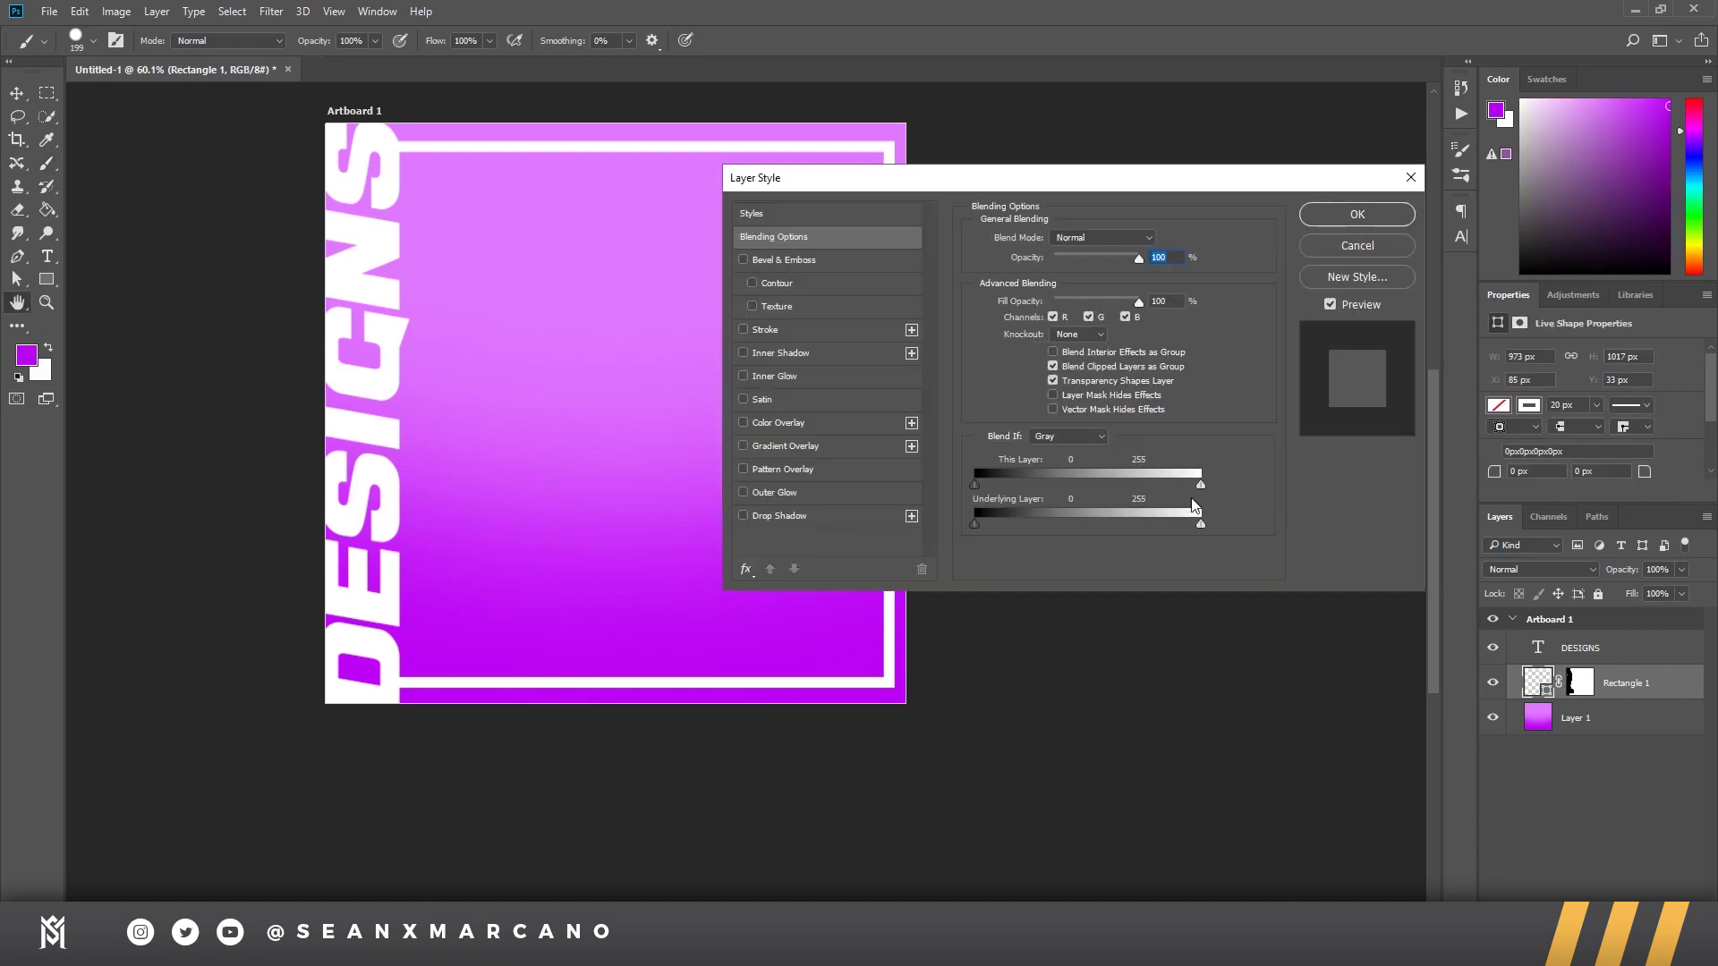
{"action": "left_click", "coordinate": [775, 516]}
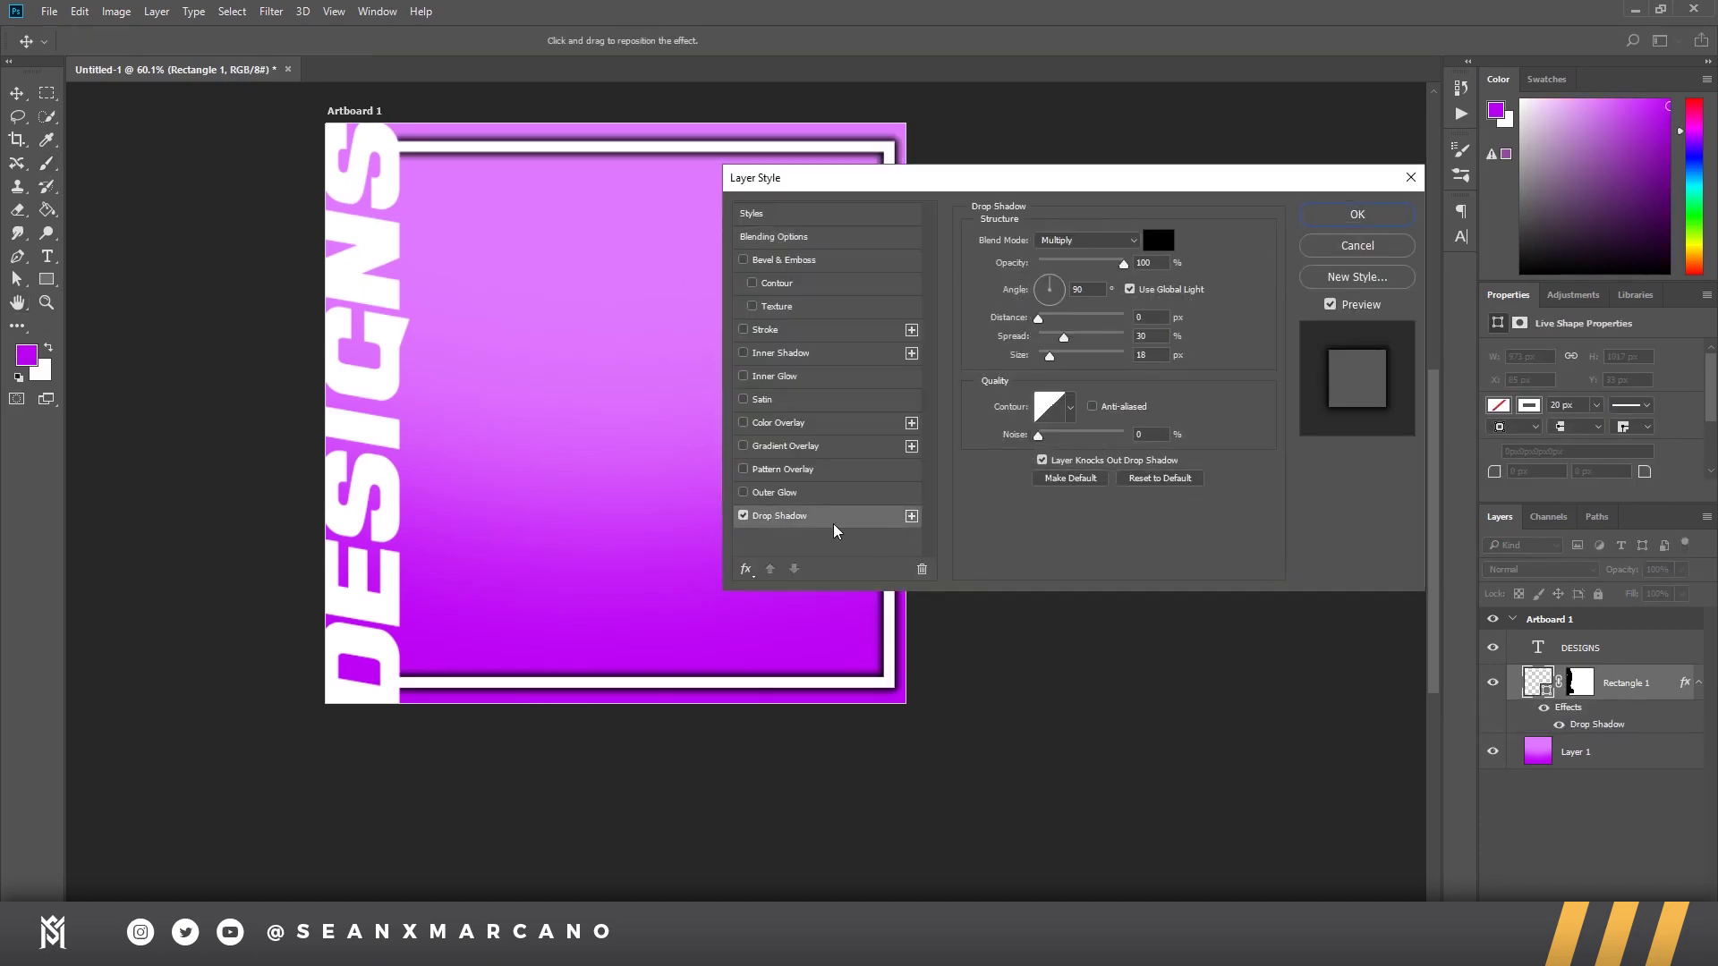
{"action": "left_click", "coordinate": [743, 516]}
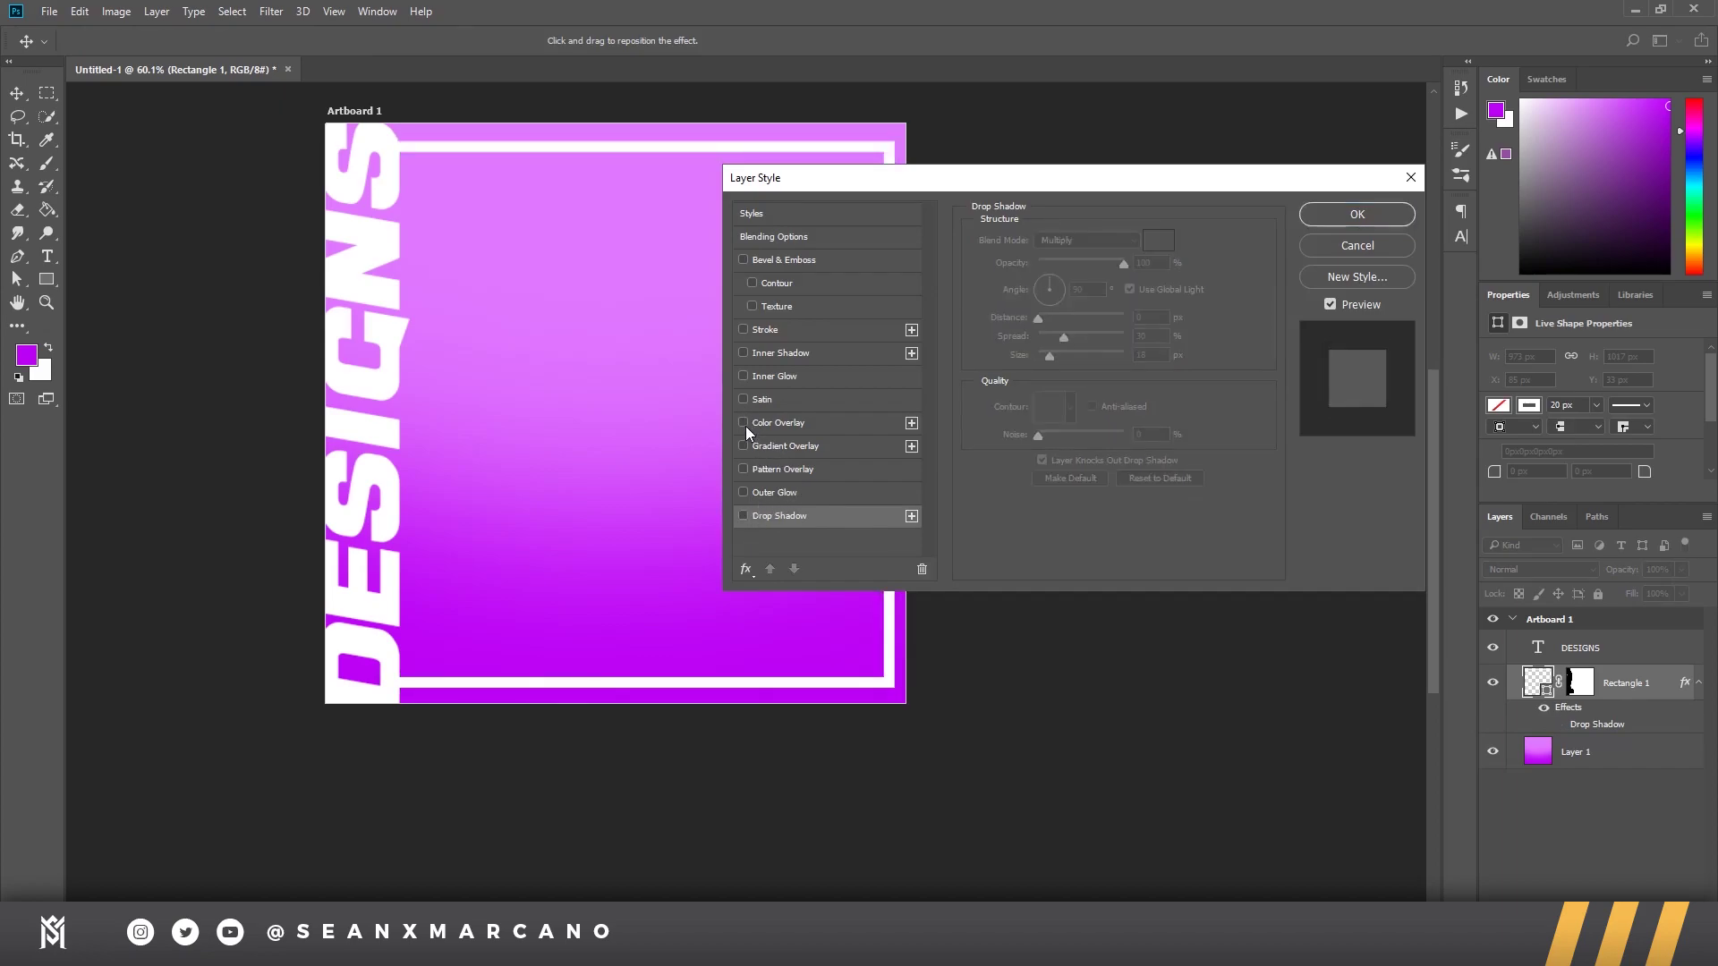
Step: Try a black Inner Shadow on the frame with Normal blending, 100% opacity, 6% choke and 6 px size, and discard it
{"action": "left_click", "coordinate": [743, 352]}
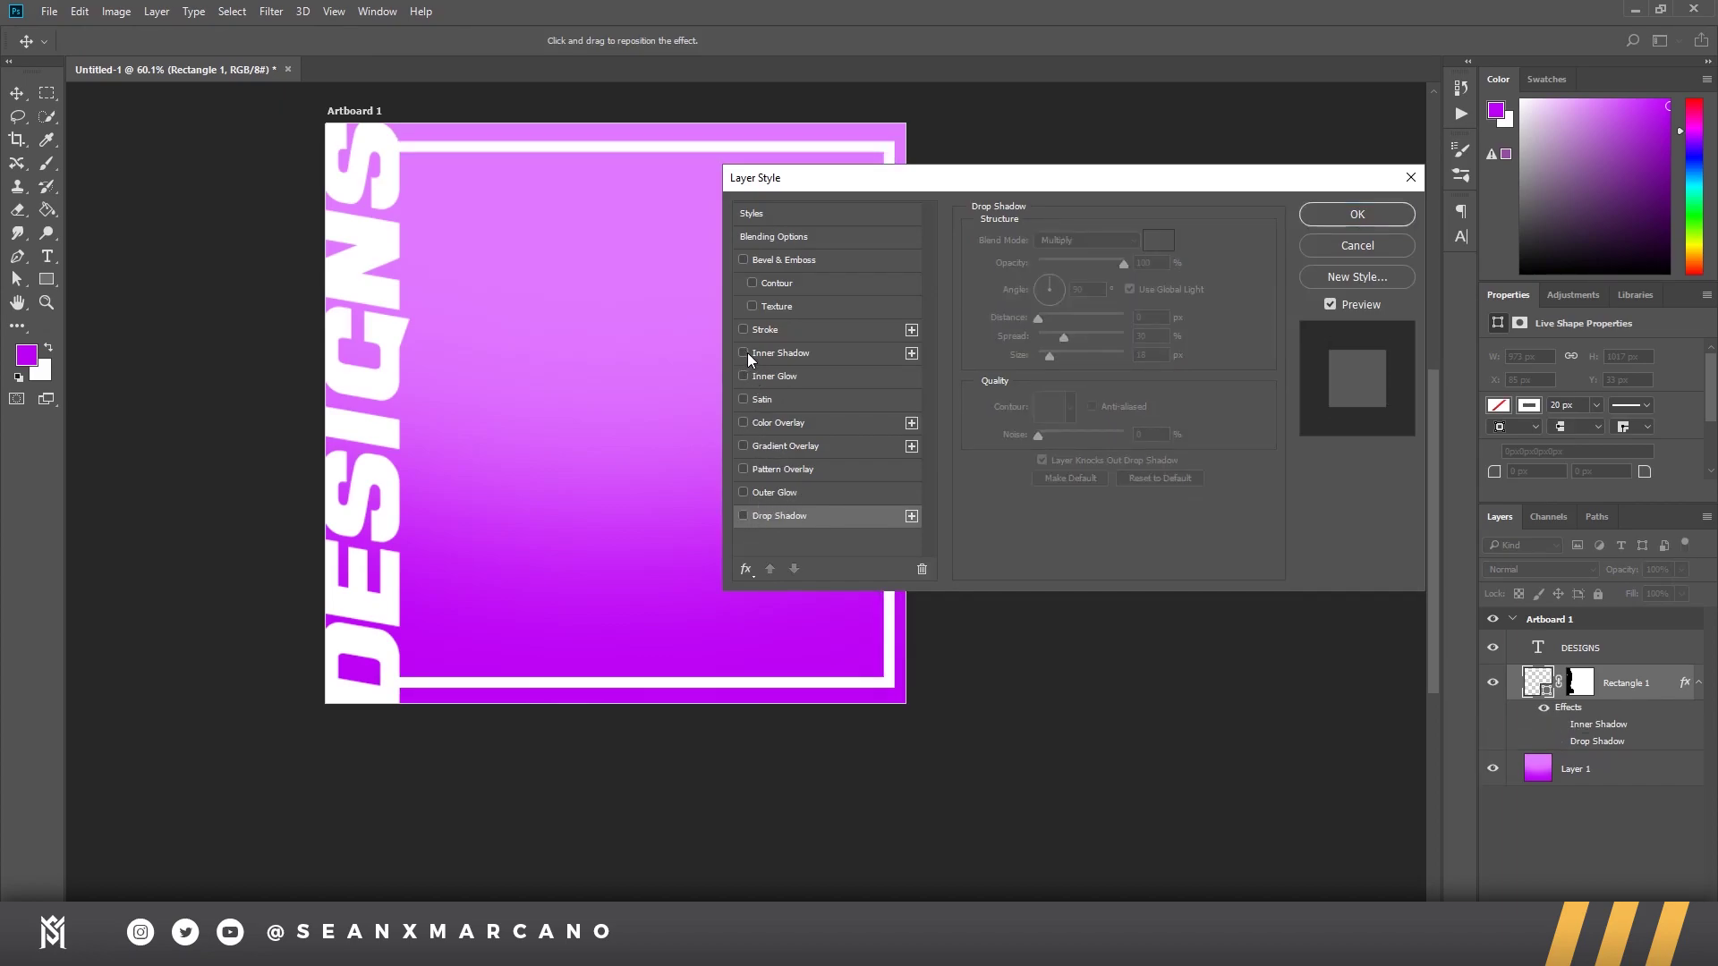
{"action": "left_click", "coordinate": [883, 345]}
{"action": "mouse_move", "coordinate": [1044, 356]}
{"action": "left_mouse_down"}
{"action": "mouse_move", "coordinate": [1097, 356]}
{"action": "mouse_move", "coordinate": [1056, 356]}
{"action": "left_mouse_up"}
{"action": "left_click", "coordinate": [1086, 239]}
{"action": "left_click", "coordinate": [1083, 258]}
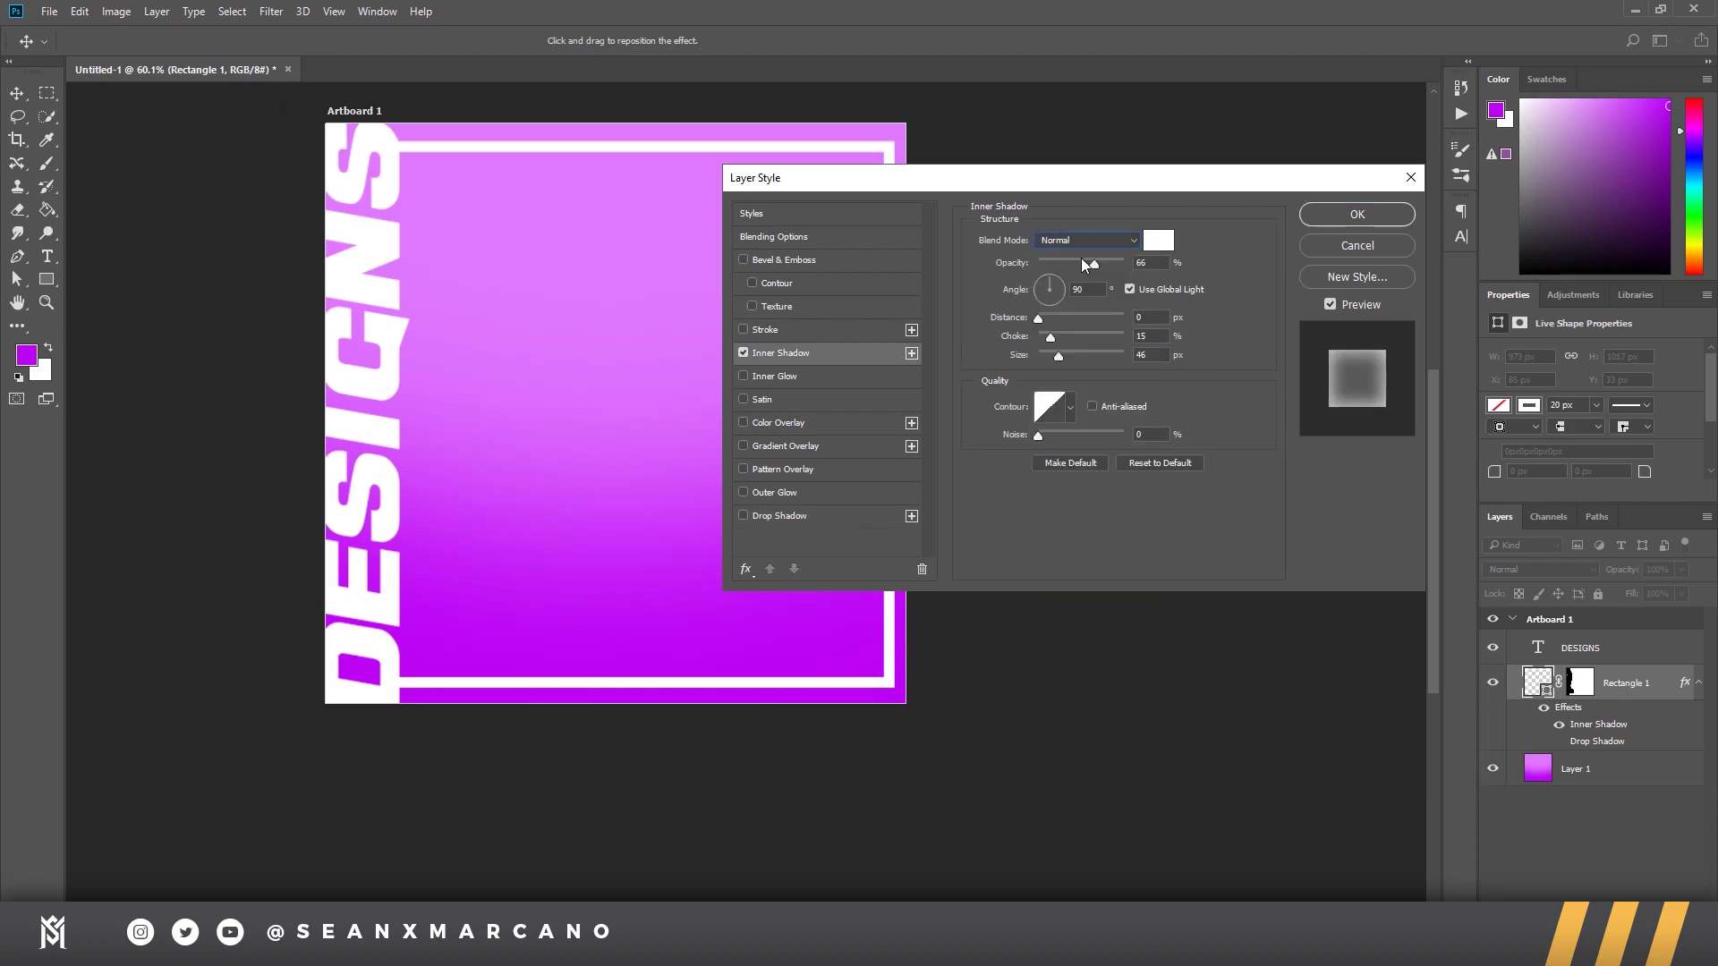
{"action": "mouse_move", "coordinate": [1059, 358]}
{"action": "left_mouse_down"}
{"action": "mouse_move", "coordinate": [1078, 356]}
{"action": "mouse_move", "coordinate": [1071, 337]}
{"action": "left_mouse_up"}
{"action": "left_click_drag", "start_coordinate": [1094, 262], "coordinate": [1038, 434]}
{"action": "left_click", "coordinate": [1158, 240]}
{"action": "left_click", "coordinate": [1539, 213]}
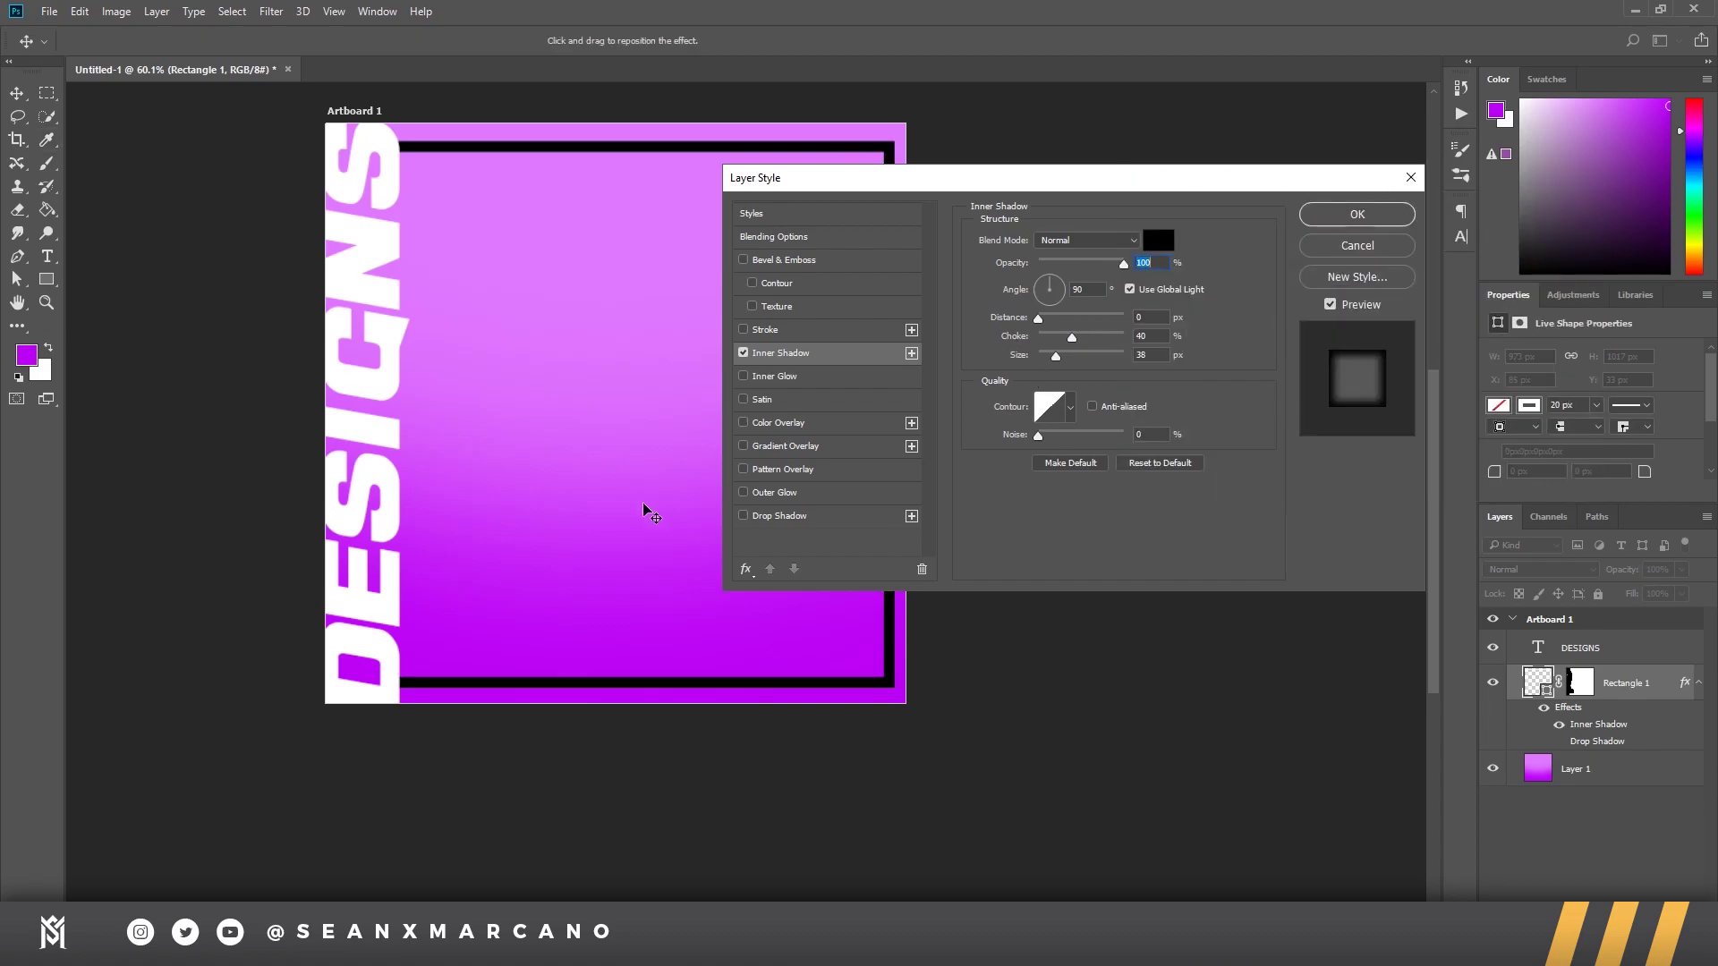
{"action": "mouse_move", "coordinate": [1070, 337]}
{"action": "left_mouse_down"}
{"action": "mouse_move", "coordinate": [1047, 337]}
{"action": "mouse_move", "coordinate": [1045, 358]}
{"action": "left_mouse_up"}
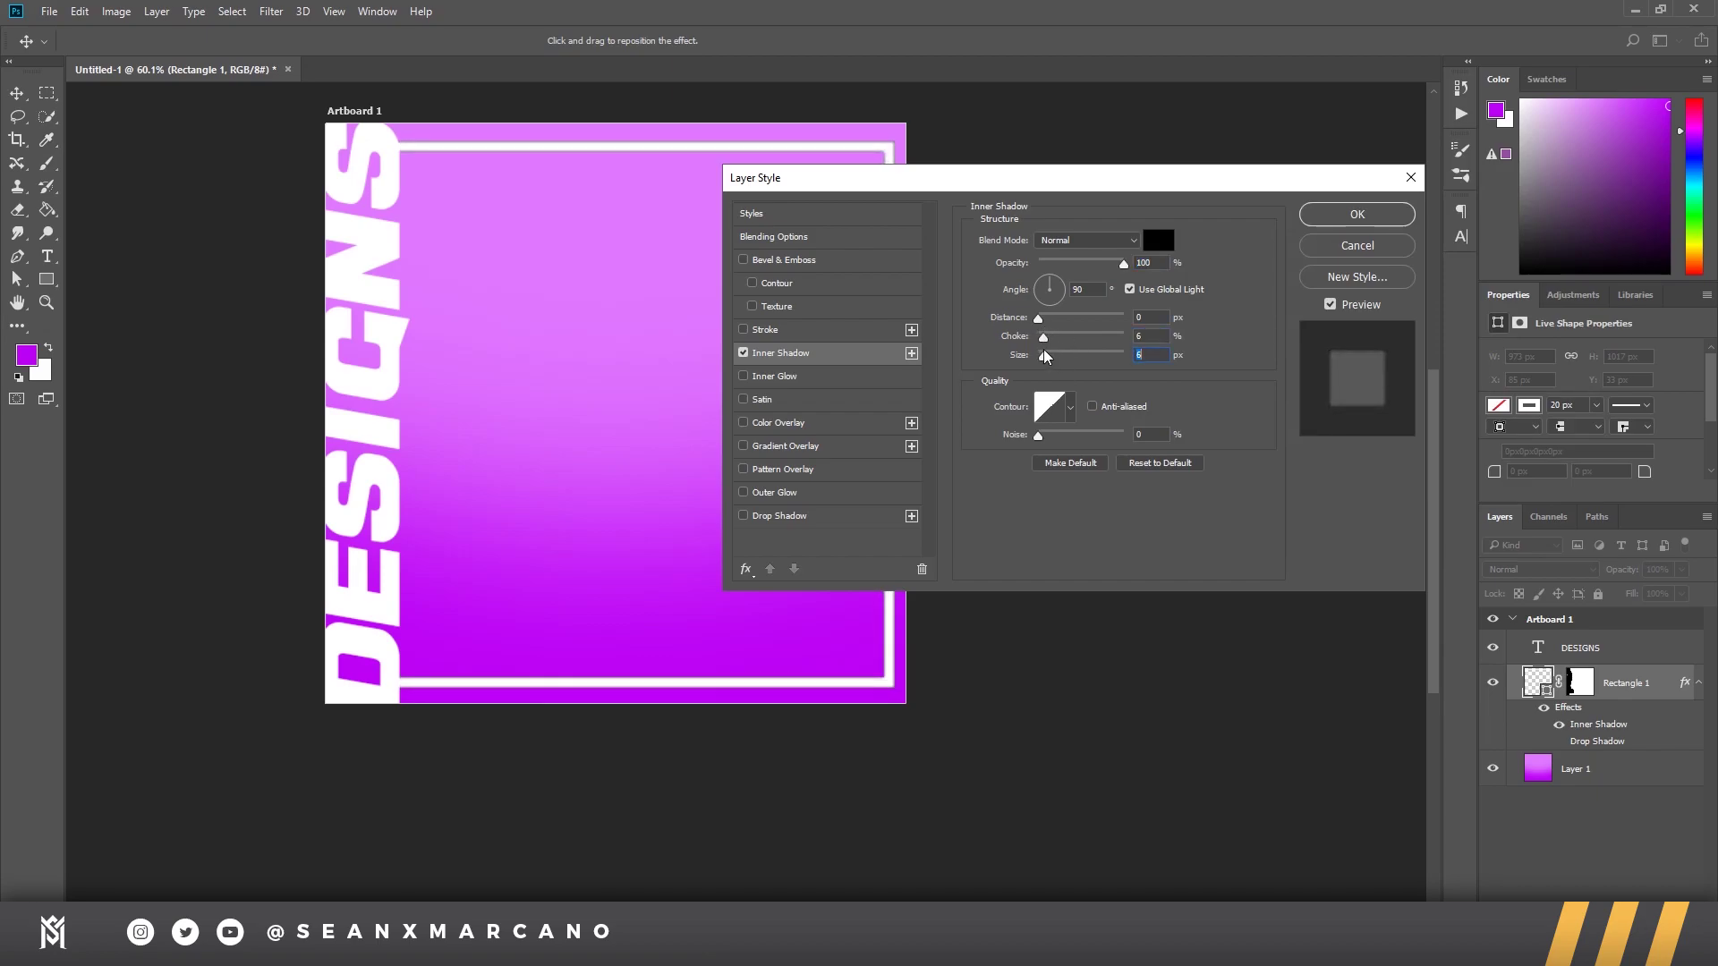
{"action": "left_click", "coordinate": [742, 353]}
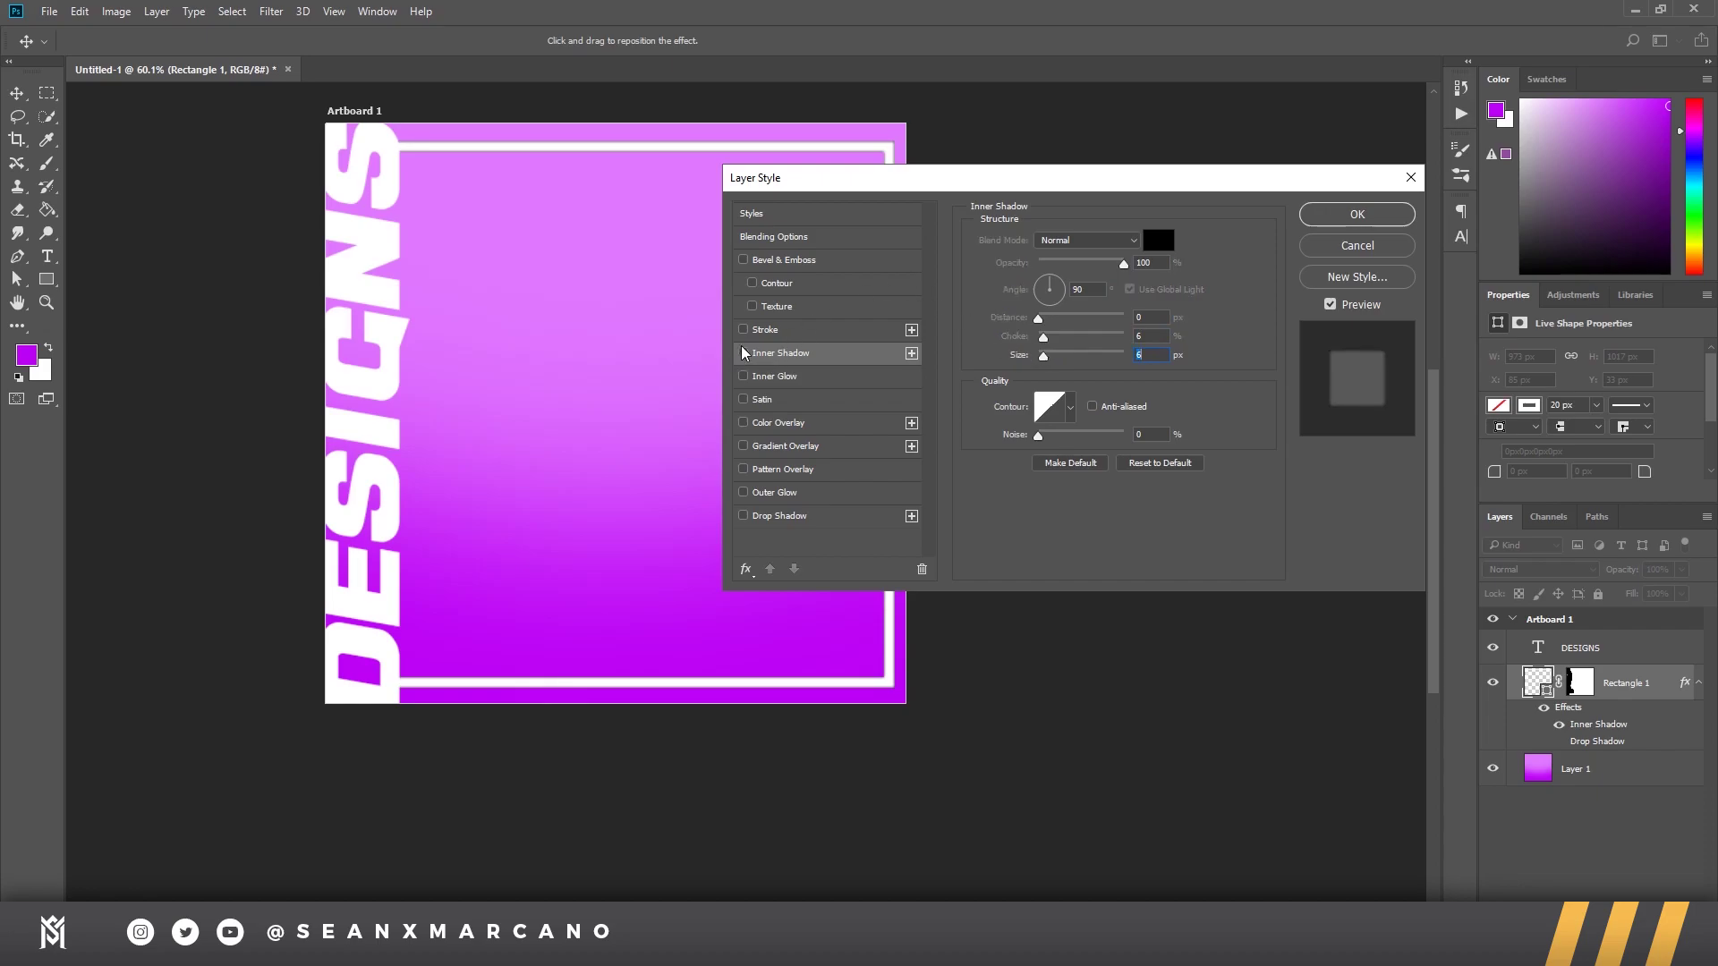
{"action": "left_click", "coordinate": [1411, 178]}
{"action": "scroll", "coordinate": [930, 322], "scroll_direction": "up", "scroll_amount": 2}
{"action": "scroll", "coordinate": [810, 340], "scroll_direction": "down", "scroll_amount": 3}
{"action": "mouse_move", "coordinate": [801, 342]}
{"action": "left_mouse_down"}
{"action": "mouse_move", "coordinate": [871, 407]}
{"action": "mouse_move", "coordinate": [937, 421]}
{"action": "mouse_move", "coordinate": [745, 362]}
{"action": "left_mouse_up"}
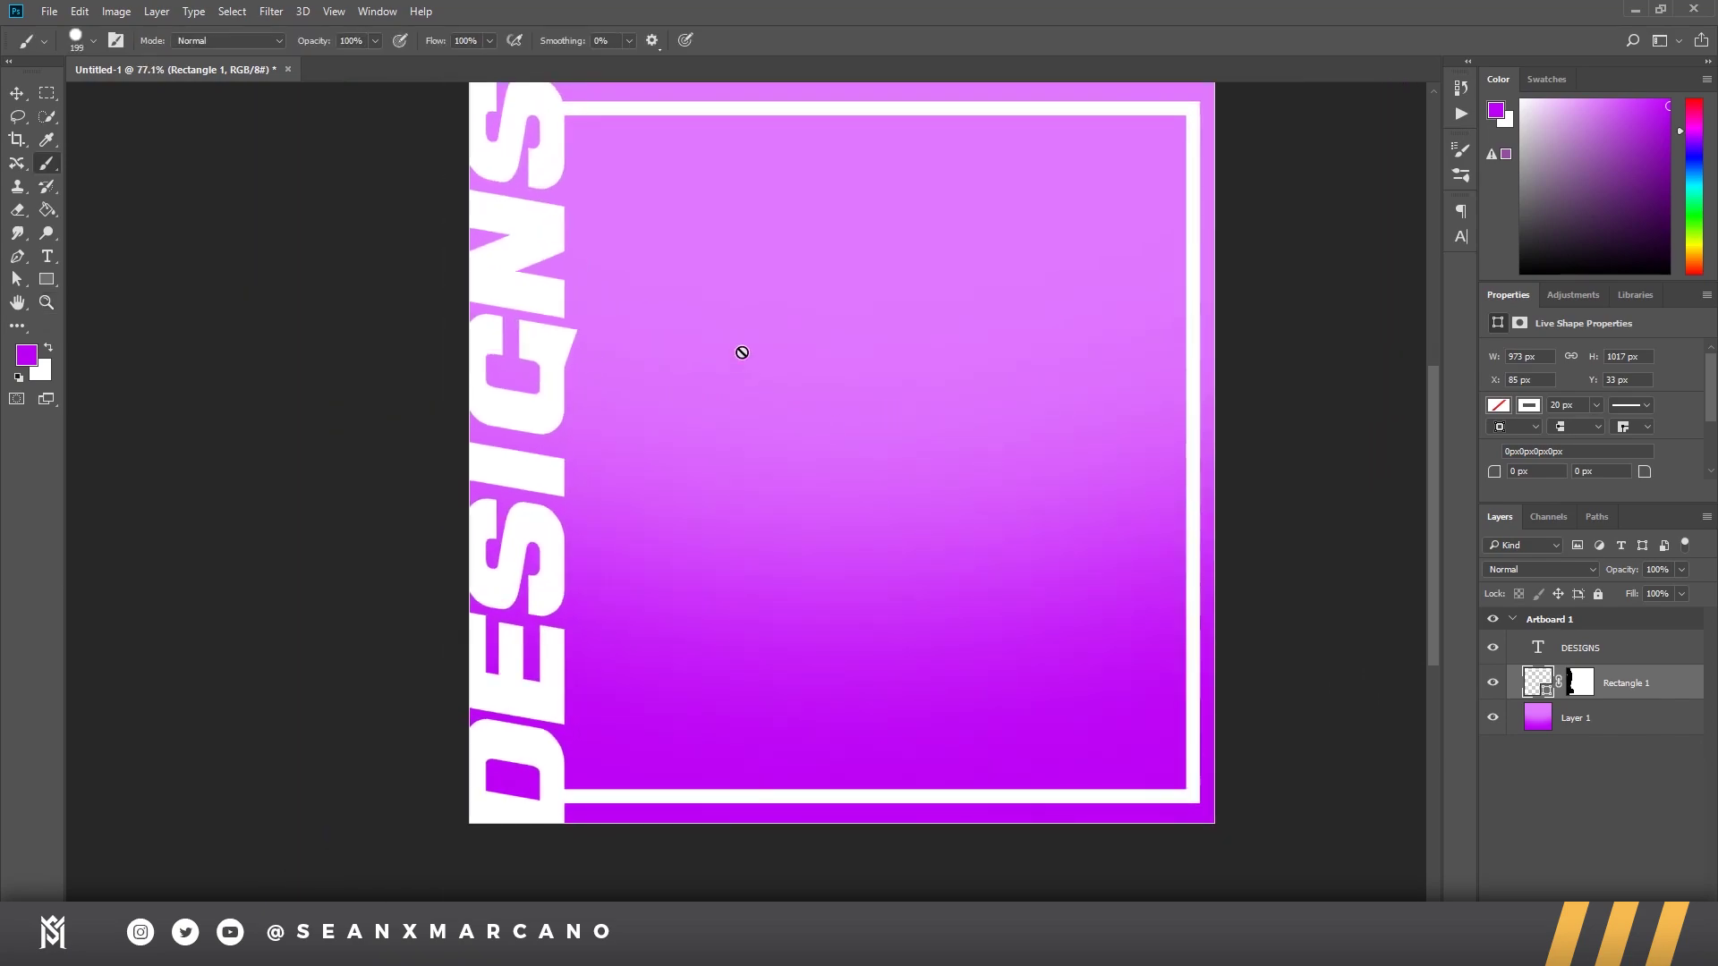
{"action": "scroll", "coordinate": [733, 345], "scroll_direction": "down", "scroll_amount": 2}
{"action": "key", "text": "z"}
{"action": "scroll", "coordinate": [760, 387], "scroll_direction": "down", "scroll_amount": 1}
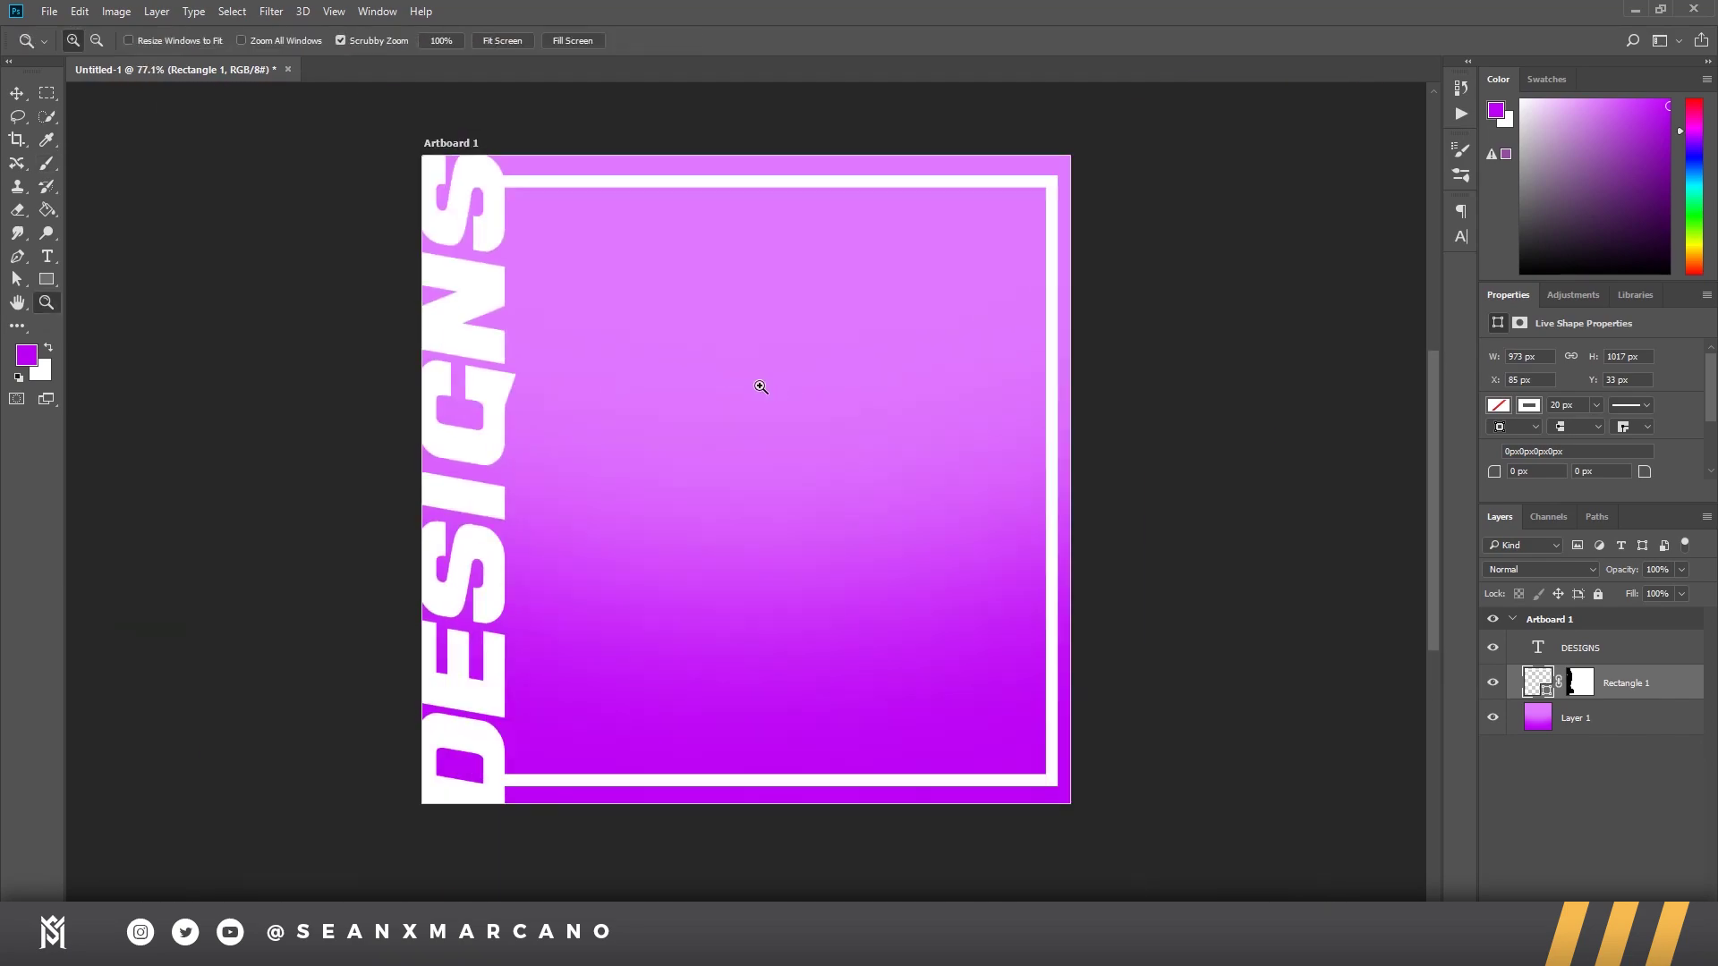
{"action": "scroll", "coordinate": [751, 381], "scroll_direction": "down", "scroll_amount": 2}
{"action": "scroll", "coordinate": [734, 392], "scroll_direction": "up", "scroll_amount": 1}
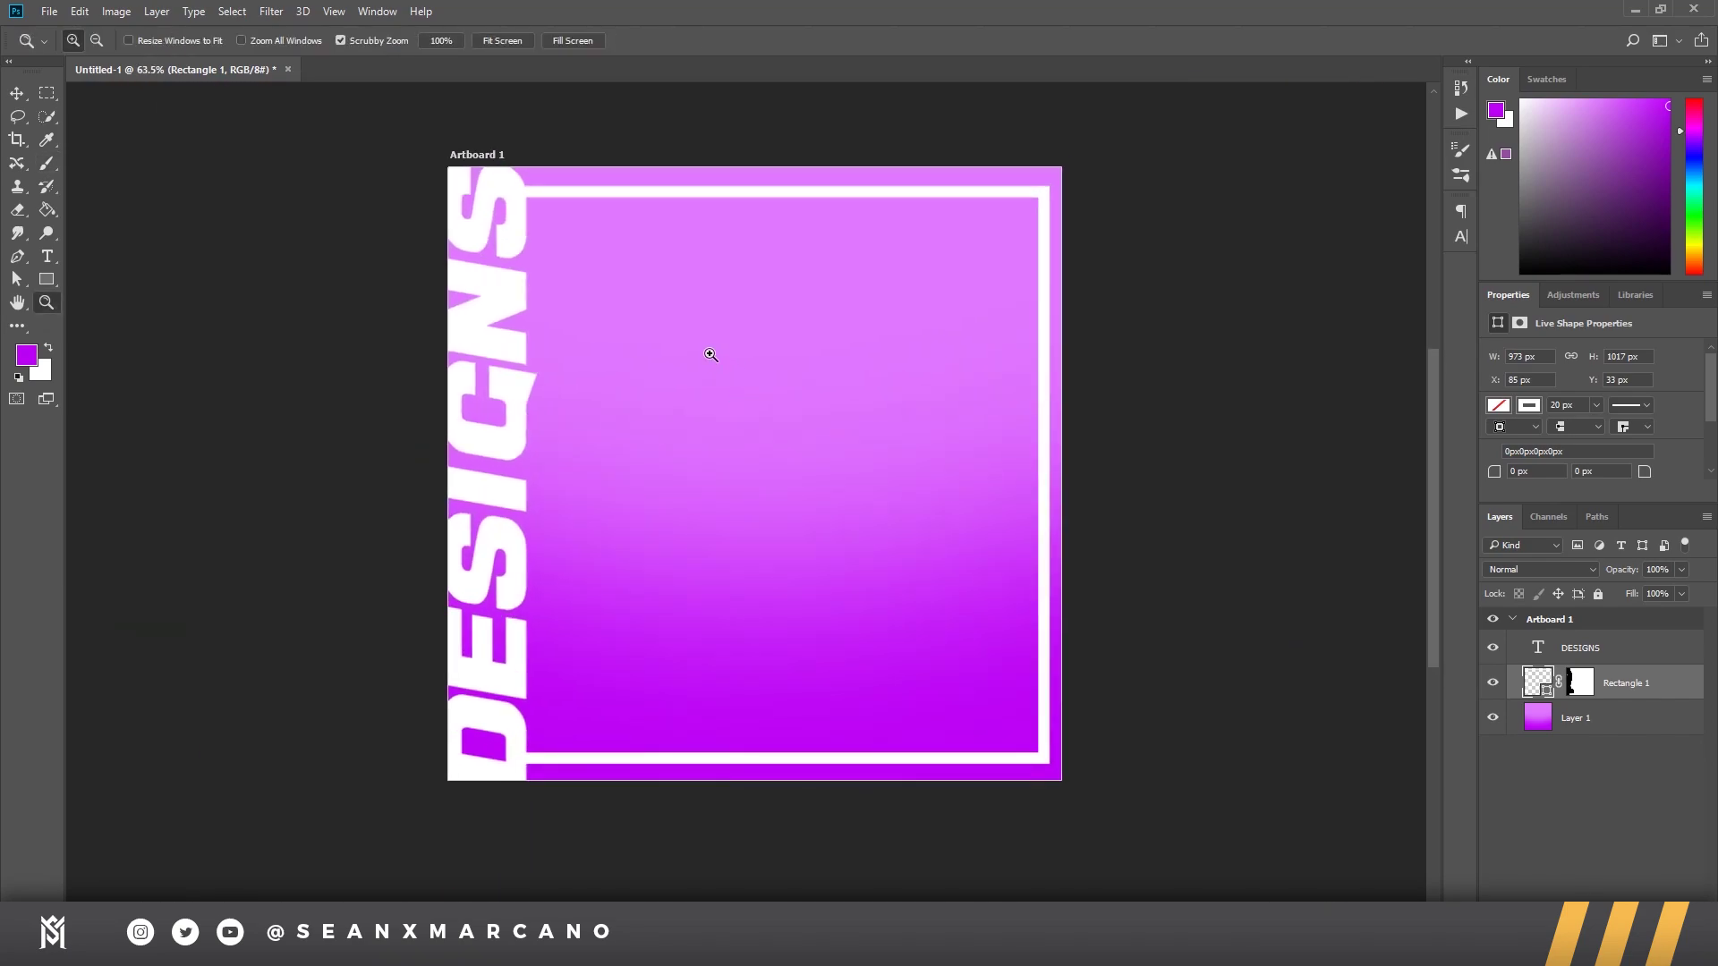
{"action": "scroll", "coordinate": [711, 356], "scroll_direction": "up", "scroll_amount": 1}
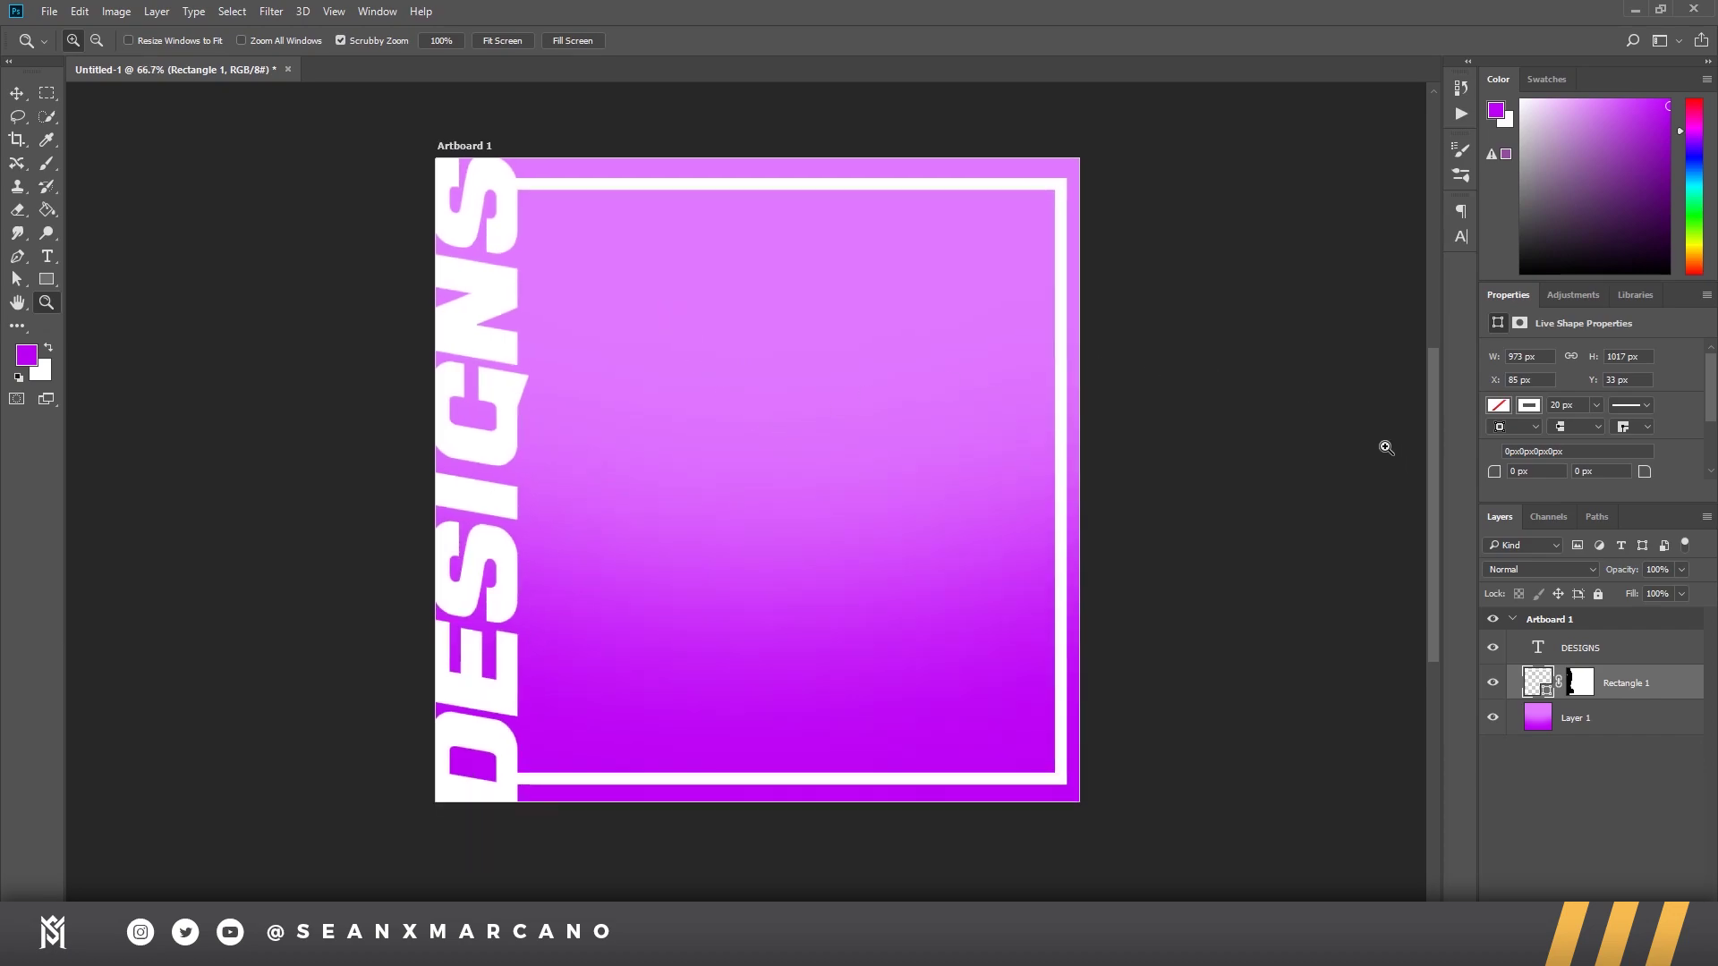
Step: Group the DESIGNS text with the Rectangle 1 frame and apply a Color Overlay effect to the group
{"action": "left_click", "coordinate": [1660, 659], "text": "shift"}
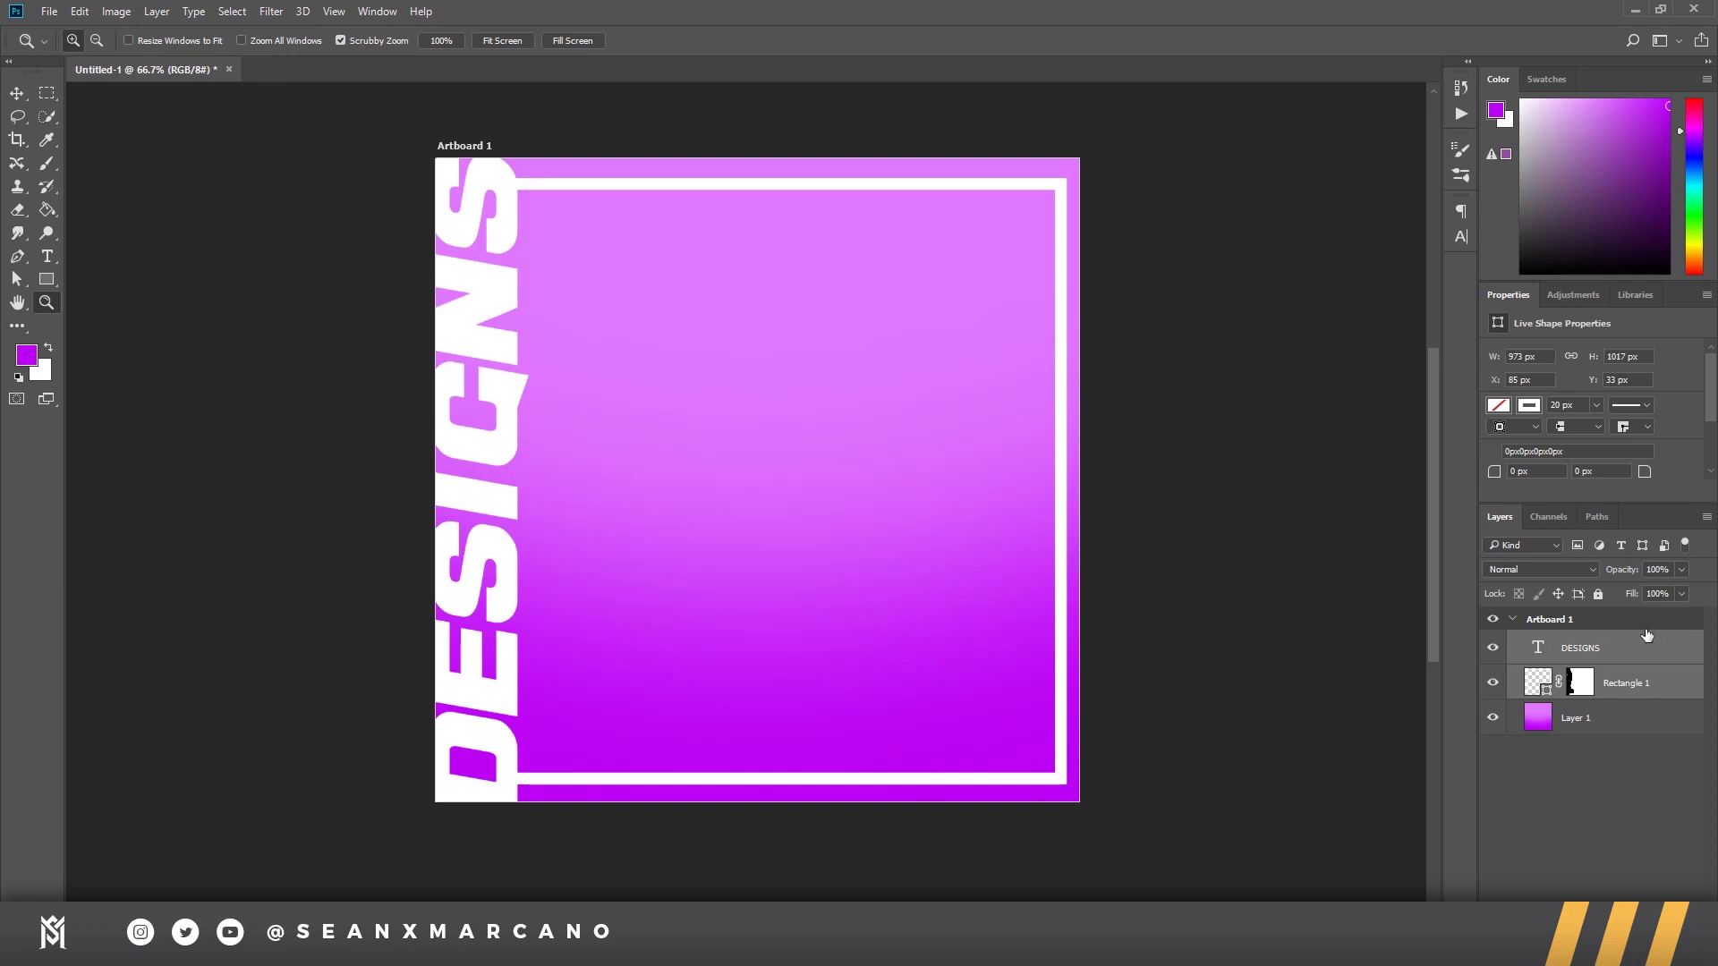
{"action": "key", "text": "ctrl+g"}
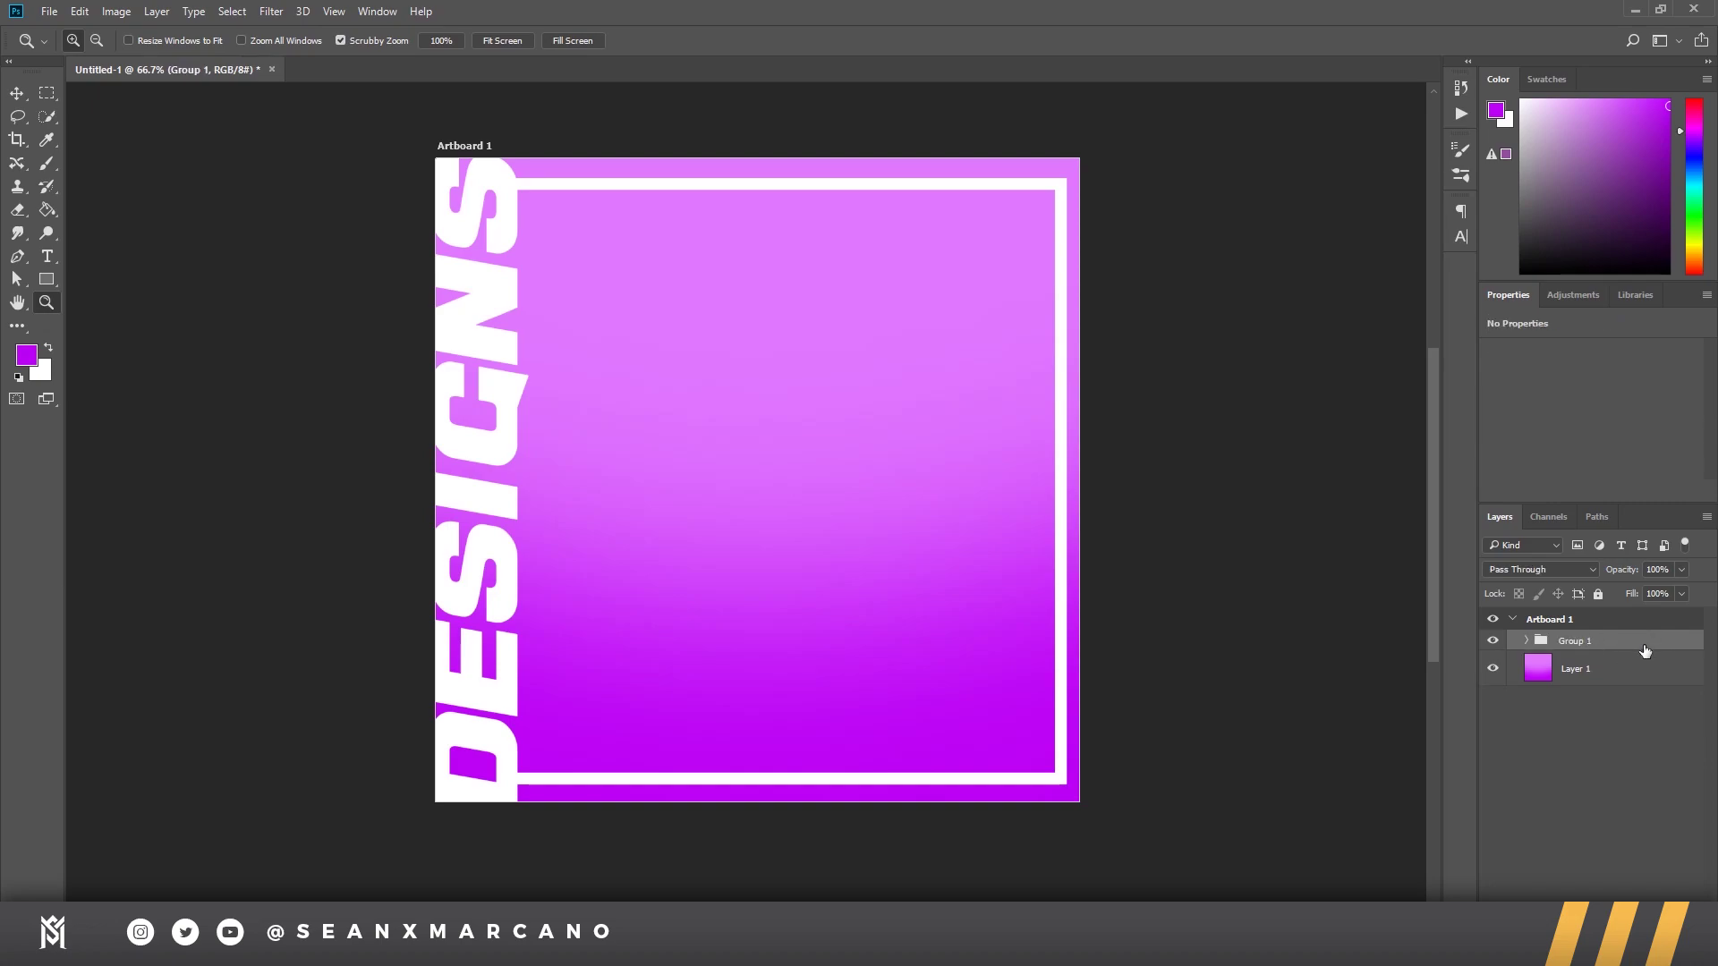
{"action": "double_click", "coordinate": [1646, 643]}
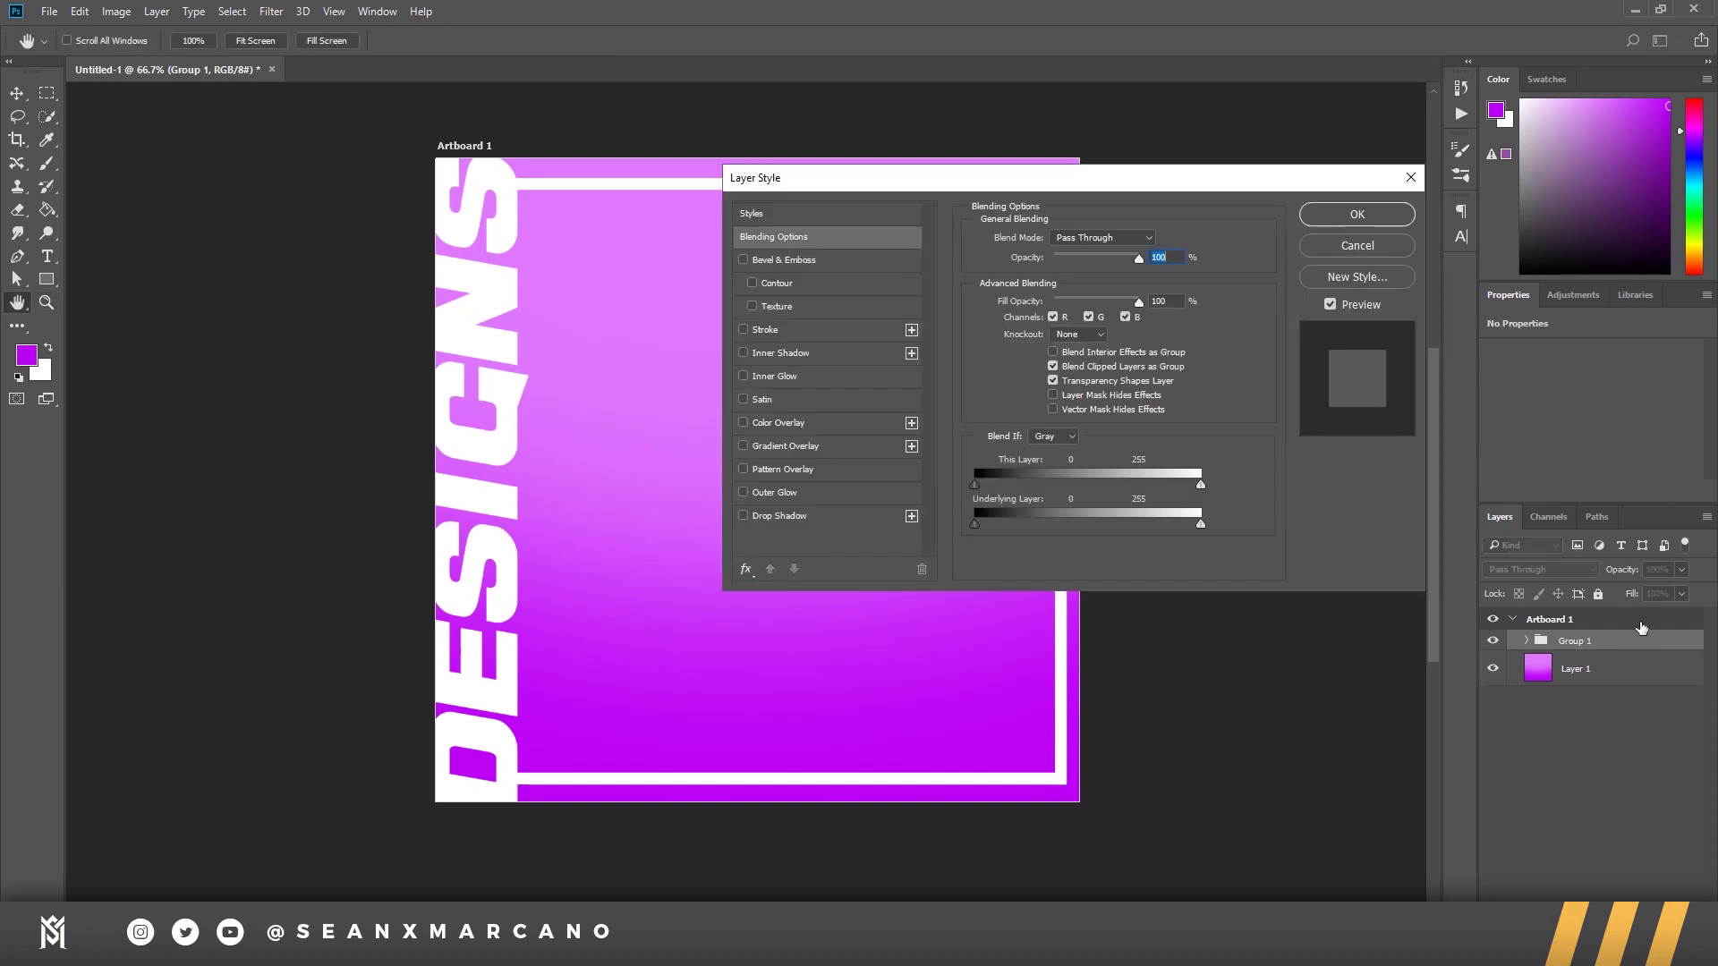
{"action": "left_click", "coordinate": [744, 424]}
{"action": "left_click", "coordinate": [823, 424]}
Step: Set the group's Color Overlay to a bright blue, about 1021ff, and apply the layer style
{"action": "left_click", "coordinate": [1163, 242]}
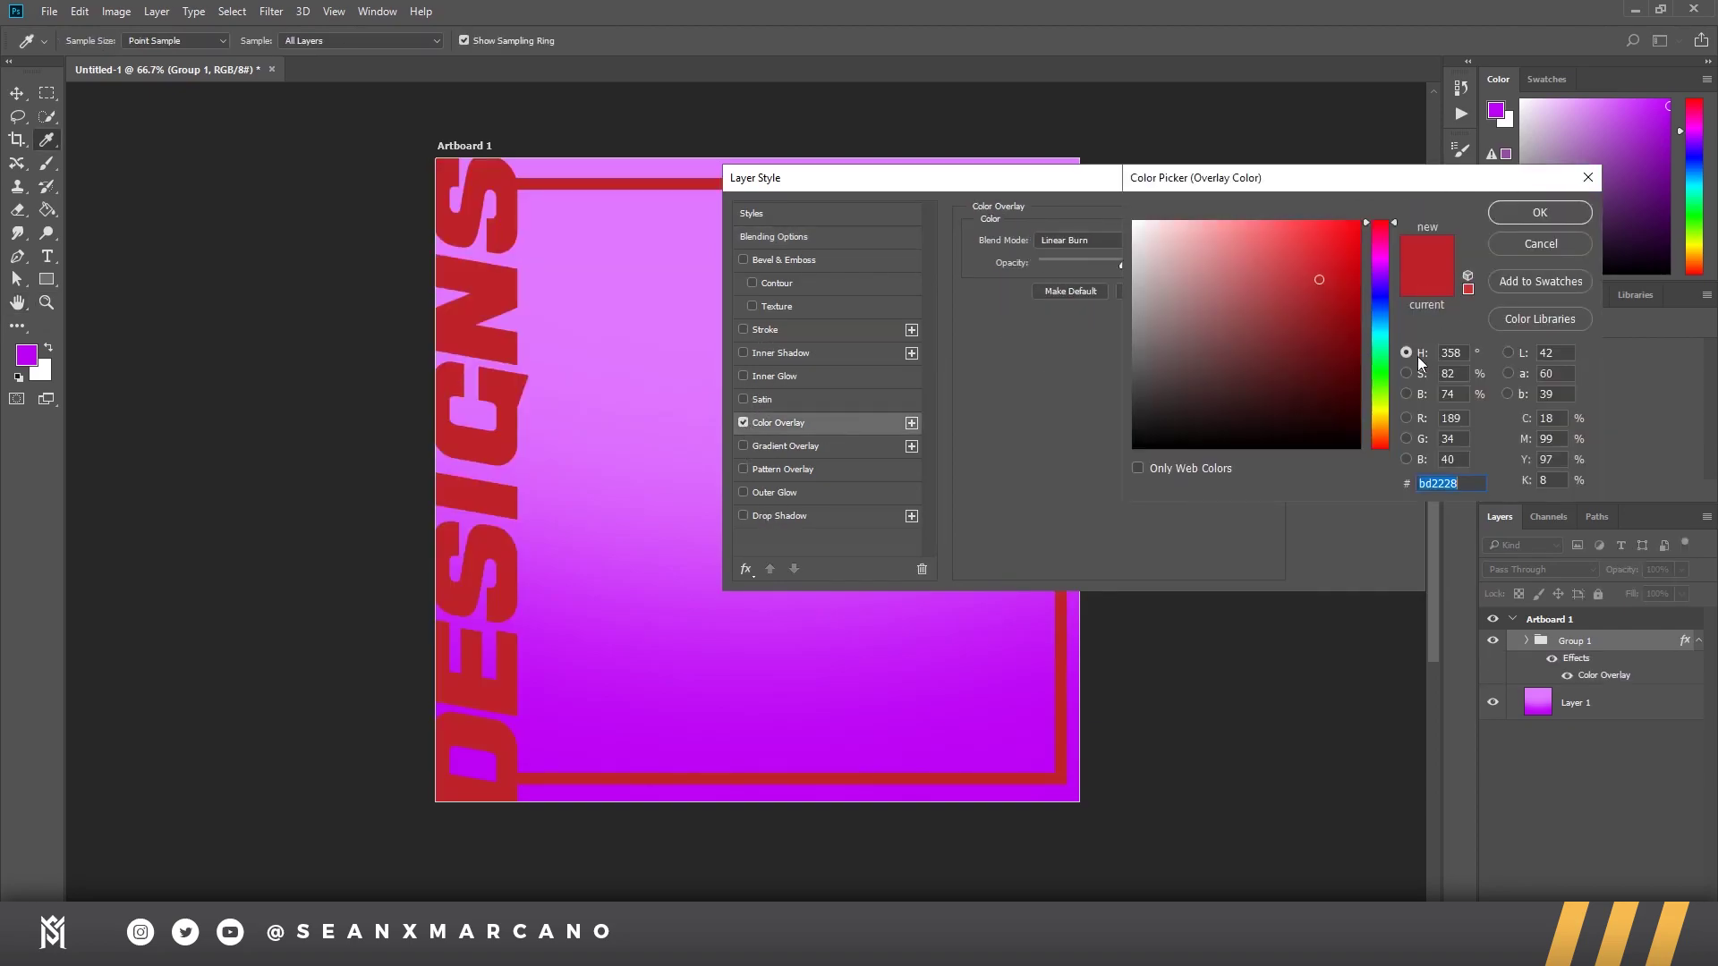
{"action": "left_click_drag", "start_coordinate": [1383, 408], "coordinate": [1383, 334]}
{"action": "mouse_move", "coordinate": [1252, 251]}
{"action": "left_mouse_down"}
{"action": "mouse_move", "coordinate": [1242, 206]}
{"action": "mouse_move", "coordinate": [1163, 224]}
{"action": "mouse_move", "coordinate": [1199, 237]}
{"action": "mouse_move", "coordinate": [1224, 221]}
{"action": "left_mouse_up"}
{"action": "left_click", "coordinate": [1393, 318]}
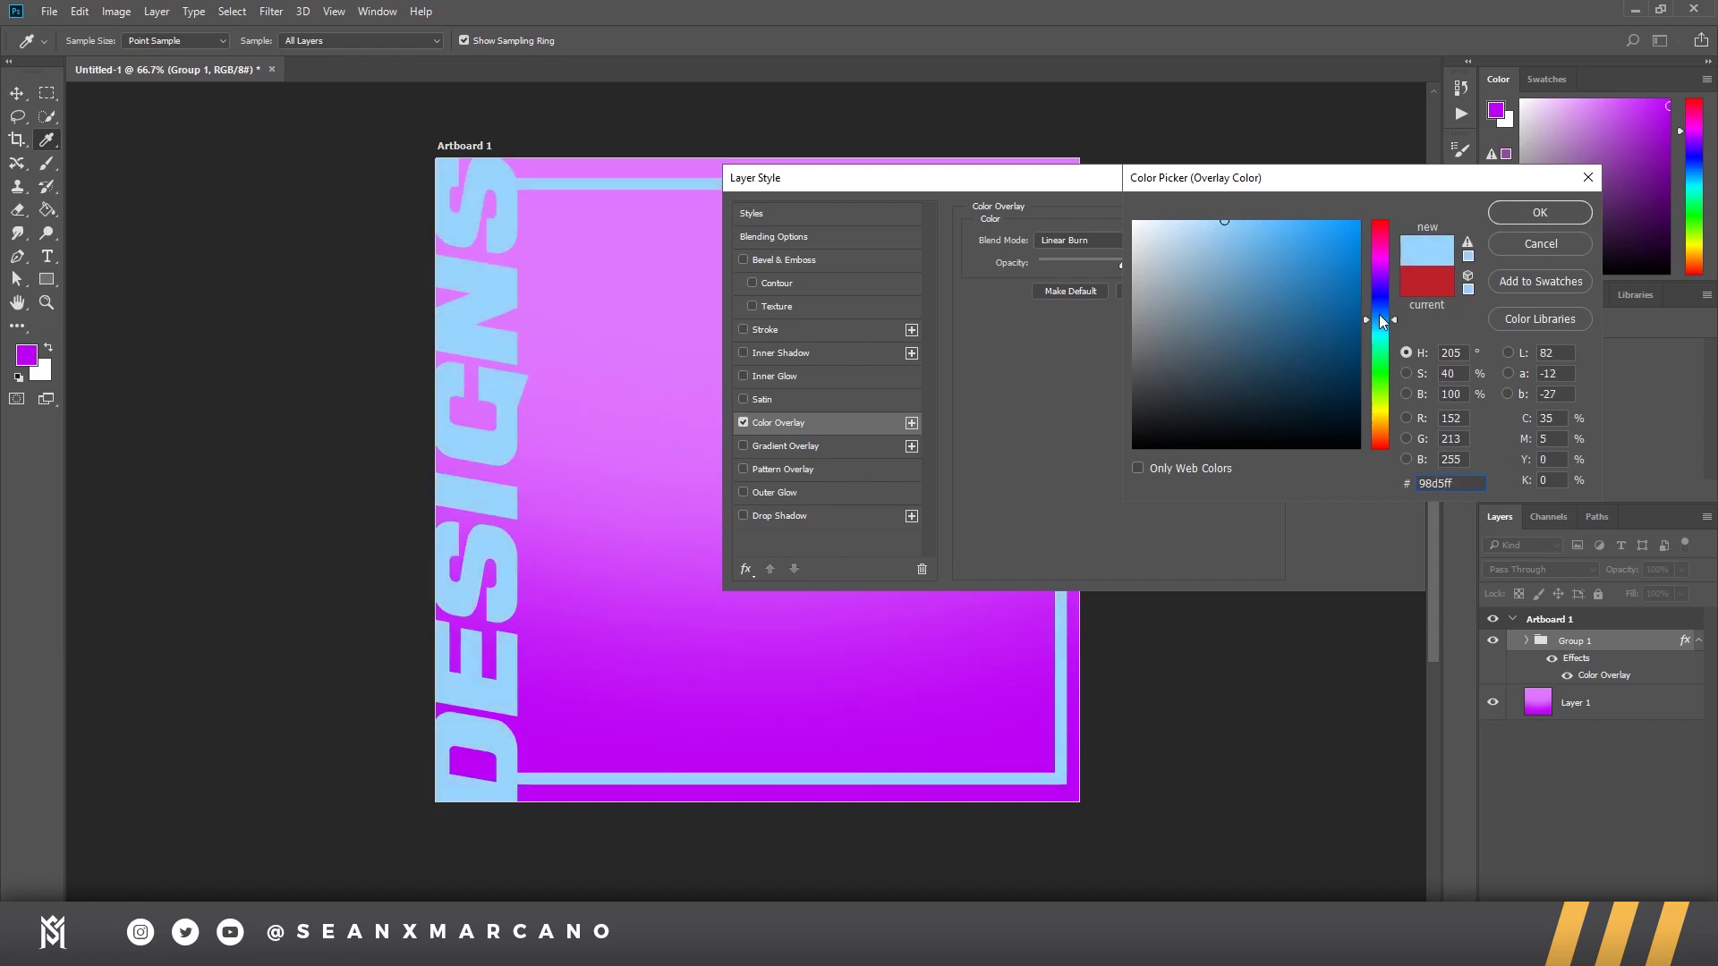
{"action": "left_click_drag", "start_coordinate": [1383, 322], "coordinate": [1383, 300]}
{"action": "mouse_move", "coordinate": [1316, 224]}
{"action": "left_mouse_down"}
{"action": "mouse_move", "coordinate": [1325, 198]}
{"action": "mouse_move", "coordinate": [1326, 221]}
{"action": "mouse_move", "coordinate": [1302, 221]}
{"action": "mouse_move", "coordinate": [1347, 220]}
{"action": "left_mouse_up"}
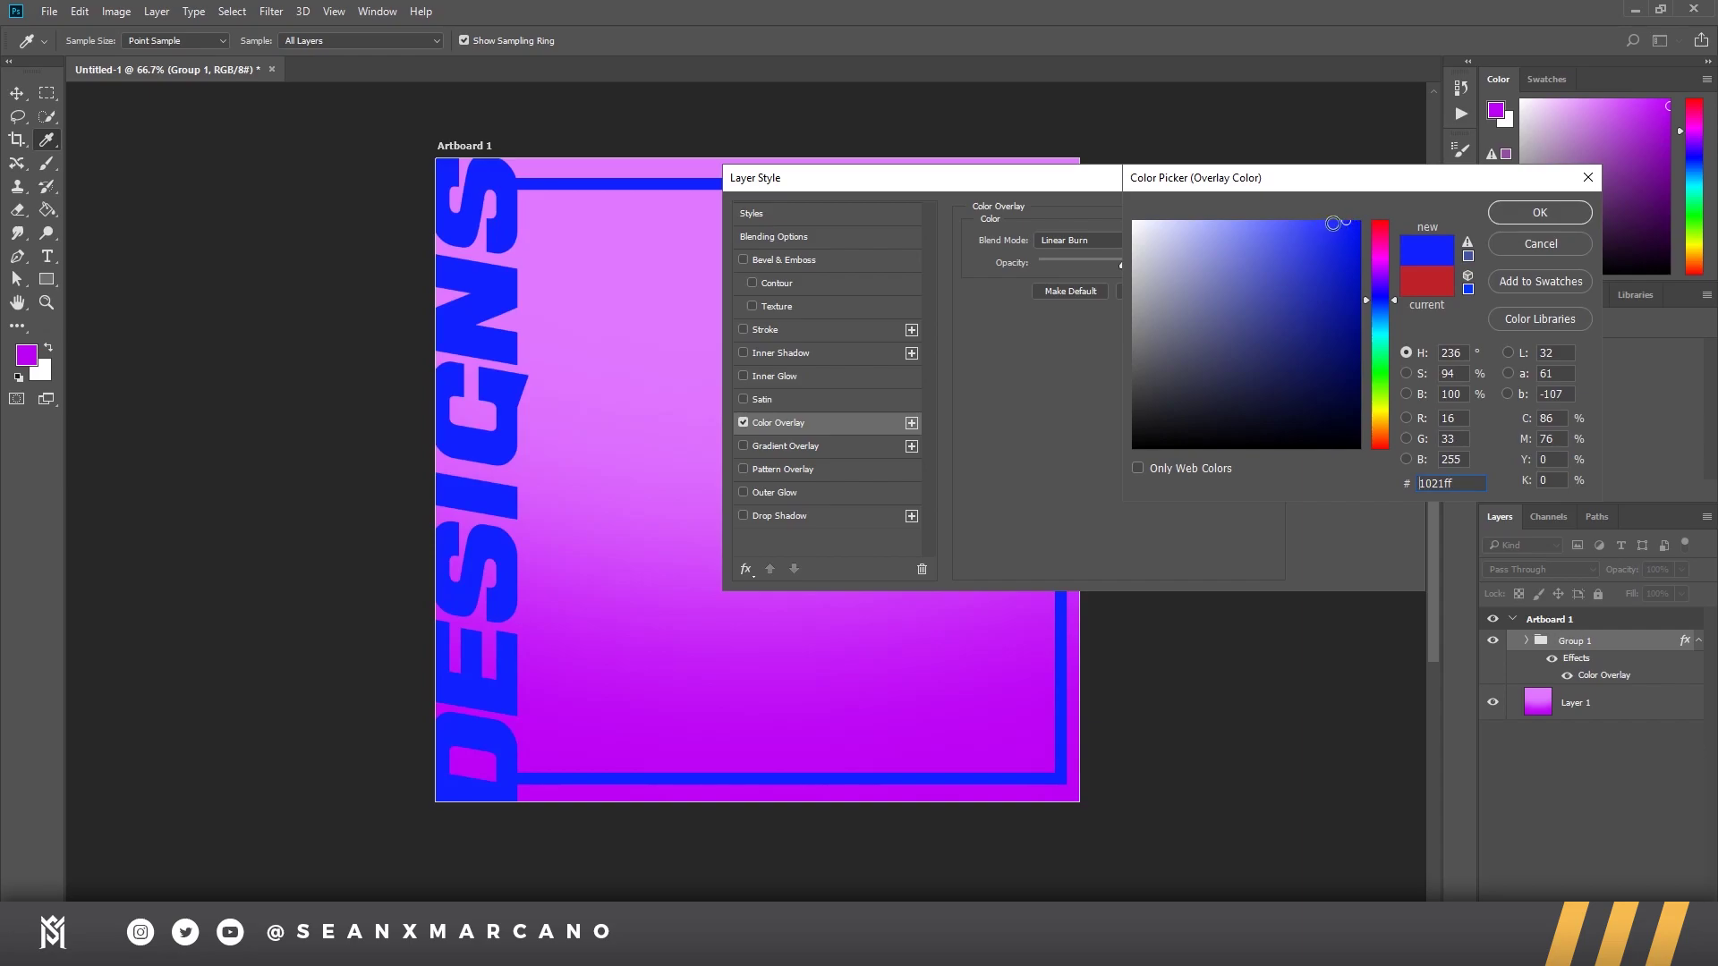
{"action": "left_click", "coordinate": [1536, 213]}
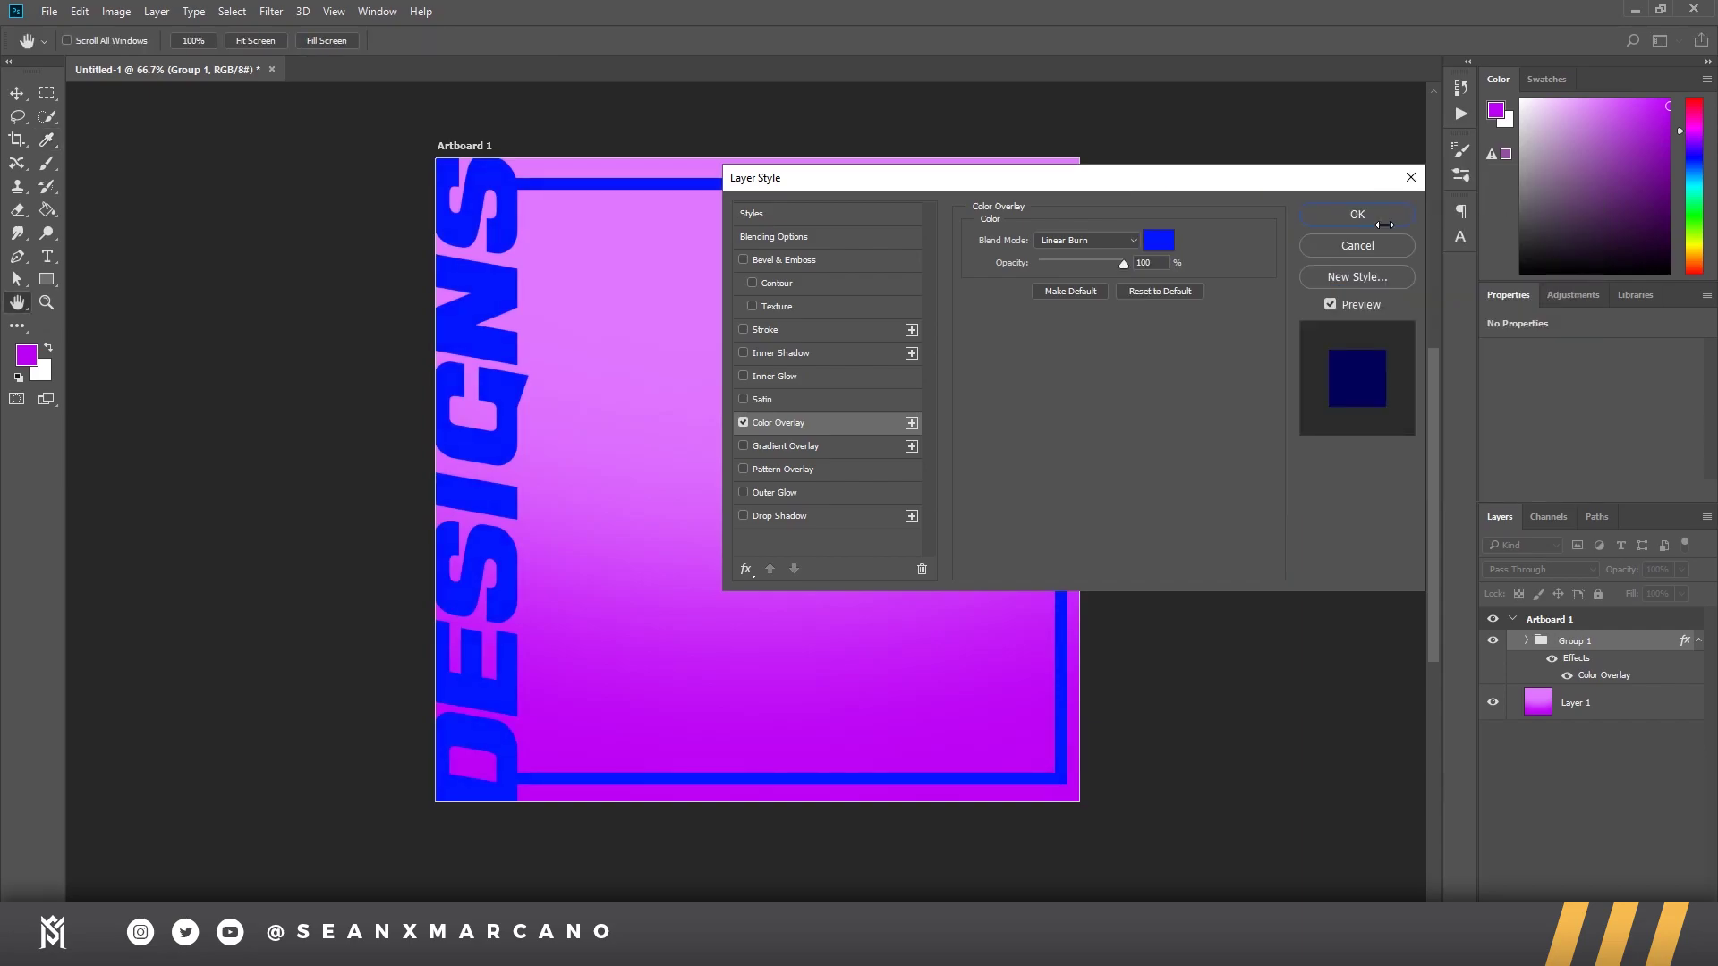
{"action": "left_click", "coordinate": [1357, 215]}
Step: Replace the vertical DESIGNS text with 6IX9INE and commit the edit
{"action": "key", "text": "z"}
{"action": "left_click_drag", "start_coordinate": [792, 371], "coordinate": [936, 360]}
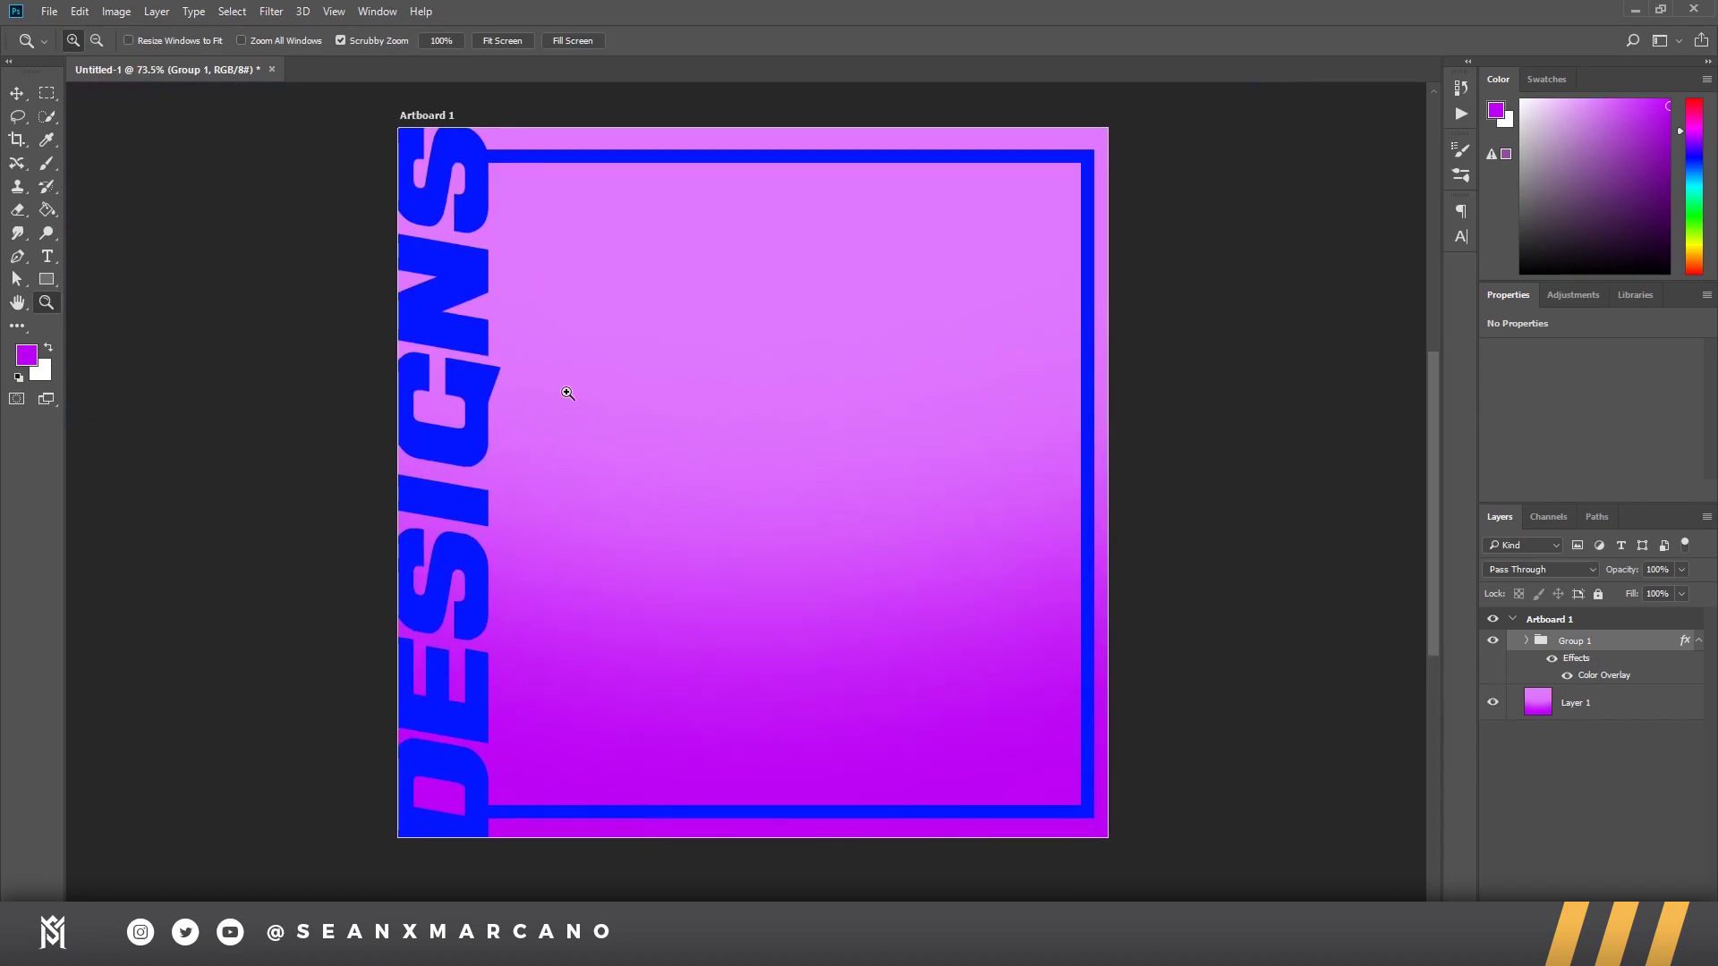
{"action": "key", "text": "t"}
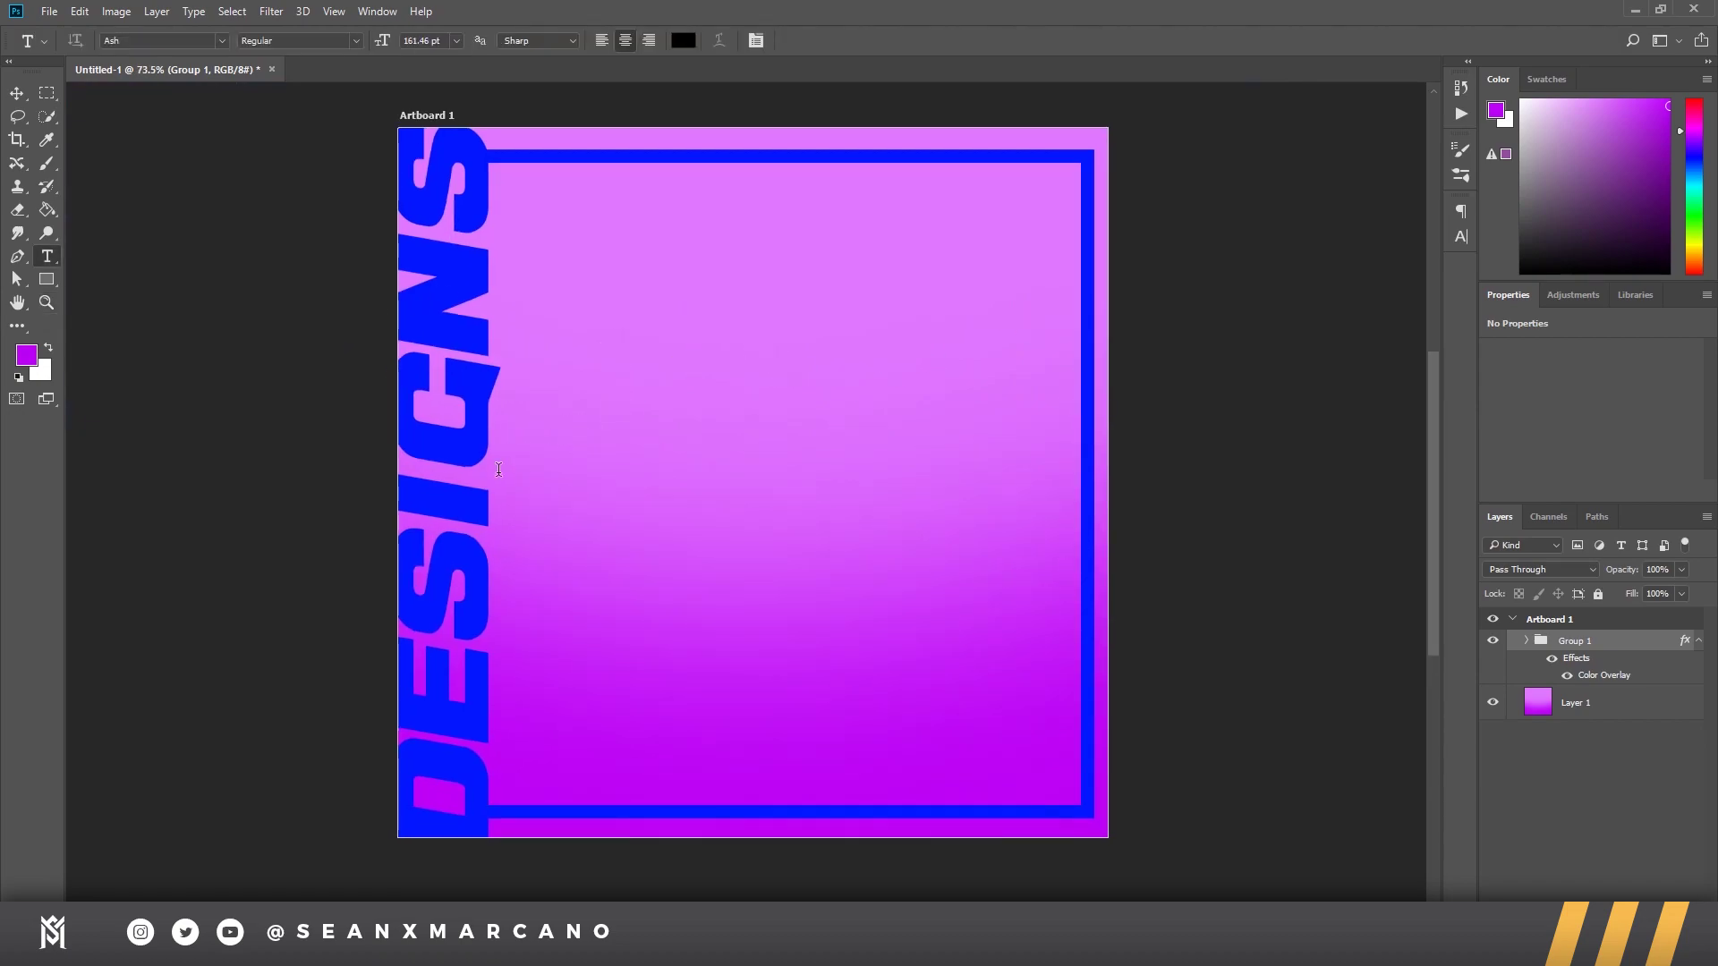
{"action": "double_click", "coordinate": [459, 509]}
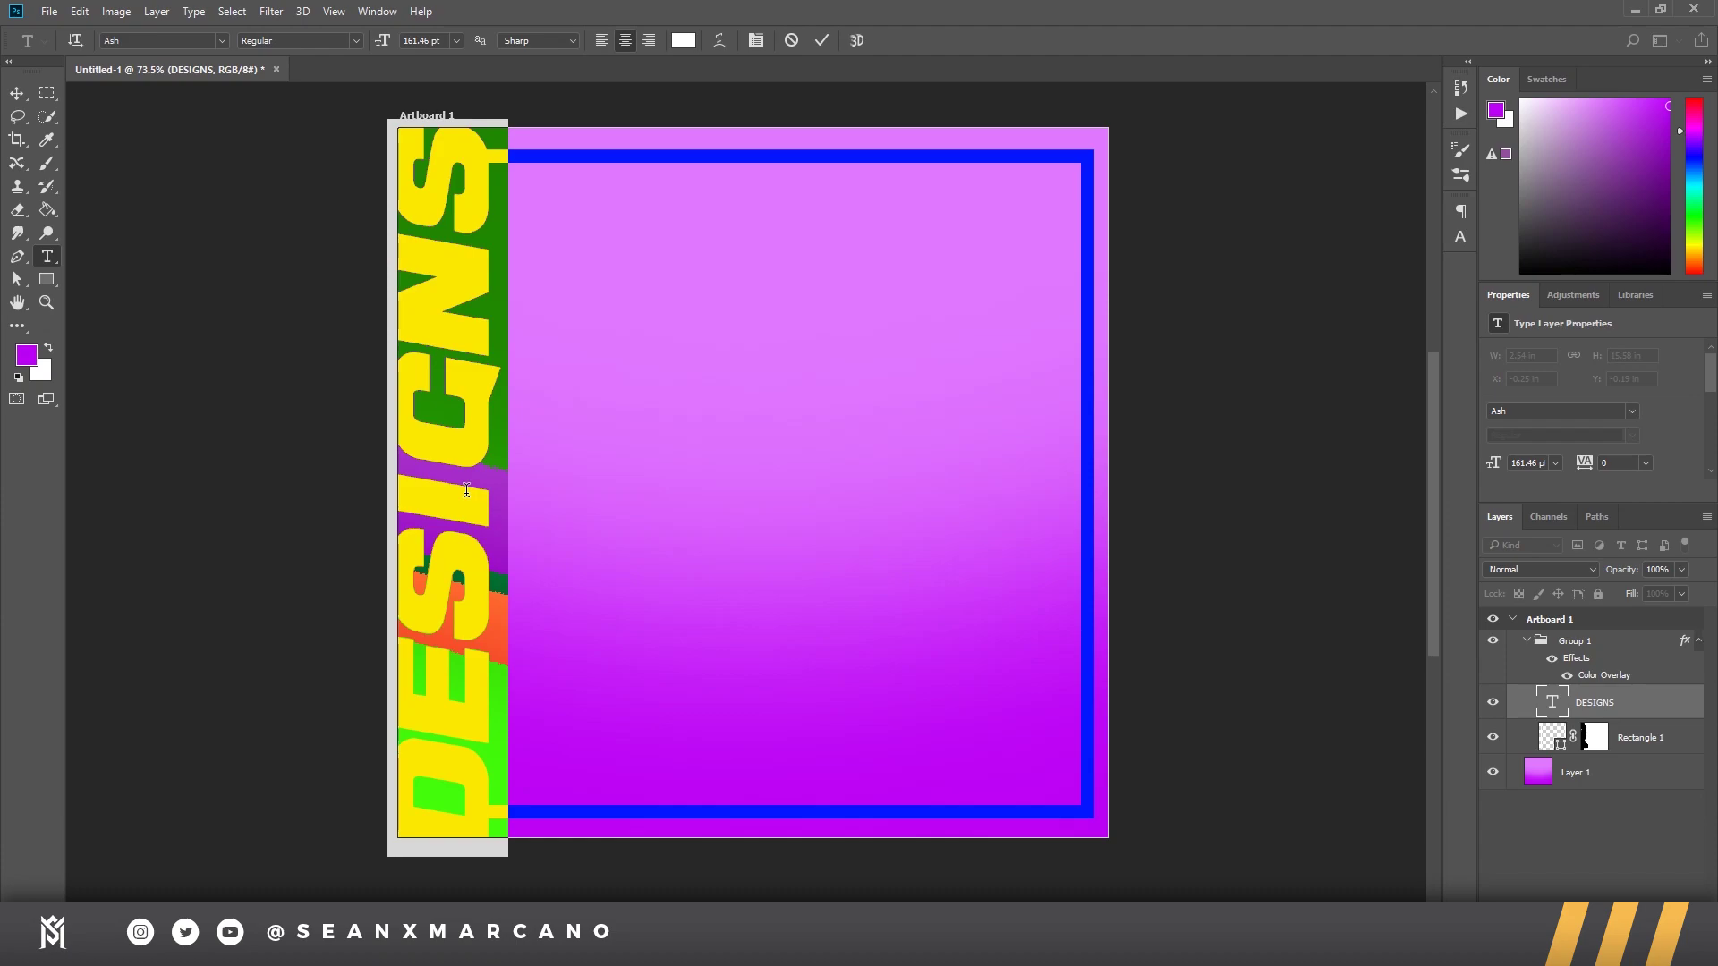
{"action": "type", "text": "6IX9INE"}
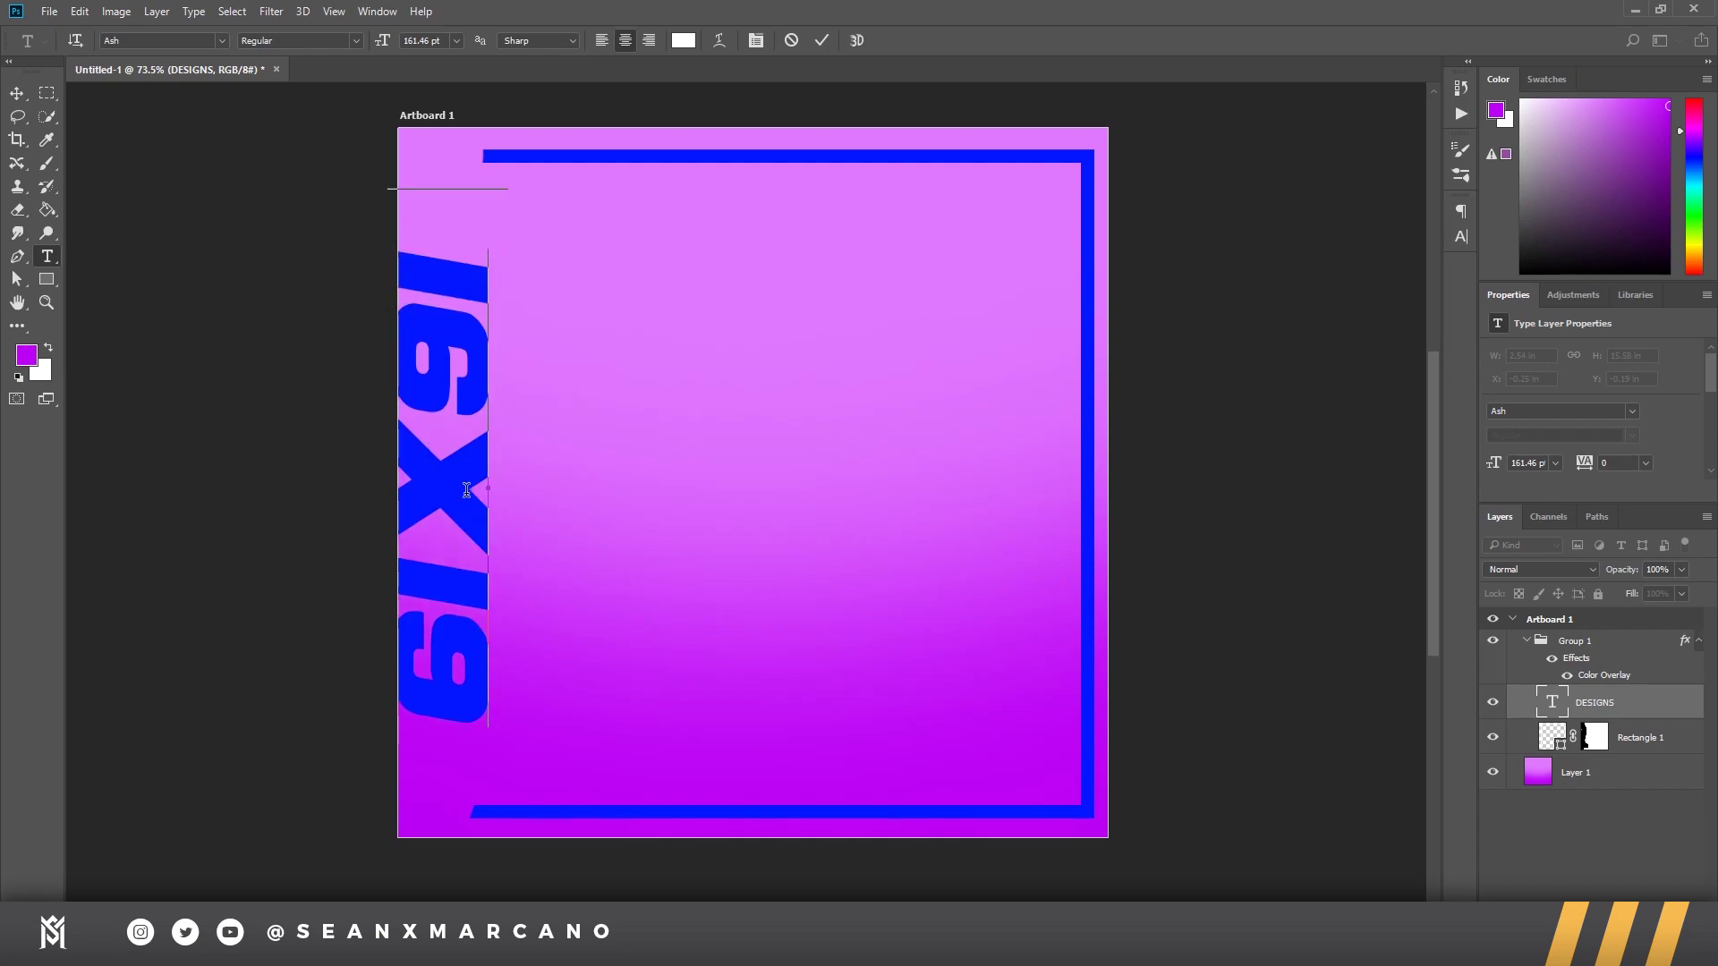
{"action": "left_click", "coordinate": [1641, 715]}
{"action": "scroll", "coordinate": [607, 146], "scroll_direction": "up", "scroll_amount": 3}
{"action": "scroll", "coordinate": [545, 153], "scroll_direction": "down", "scroll_amount": 2}
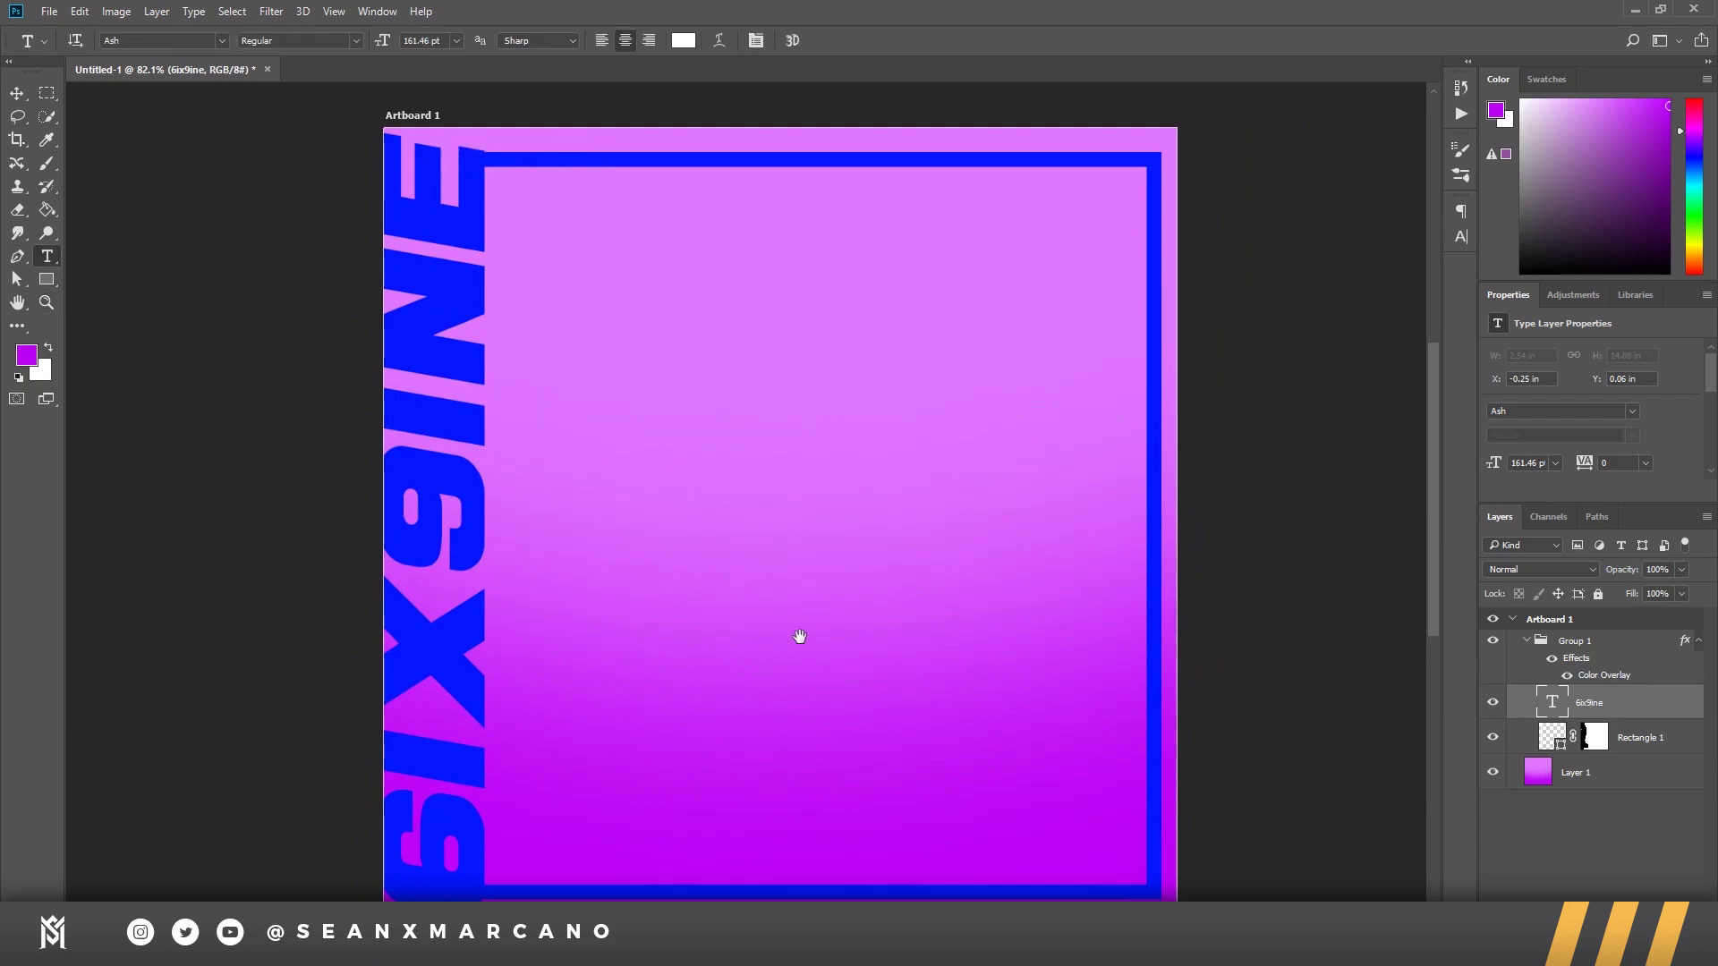
Step: Move the 6ix9ine text layer out of Group 1 and place it above the group
{"action": "key", "text": "z"}
{"action": "scroll", "coordinate": [799, 503], "scroll_direction": "down", "scroll_amount": 1}
{"action": "scroll", "coordinate": [850, 504], "scroll_direction": "down", "scroll_amount": 1}
{"action": "scroll", "coordinate": [850, 504], "scroll_direction": "down", "scroll_amount": 1}
{"action": "key", "text": "t"}
{"action": "left_click_drag", "start_coordinate": [595, 490], "coordinate": [598, 720]}
{"action": "left_click", "coordinate": [1635, 722]}
{"action": "left_click", "coordinate": [1627, 648]}
{"action": "left_click", "coordinate": [1637, 711]}
{"action": "left_click_drag", "start_coordinate": [1635, 720], "coordinate": [1623, 631]}
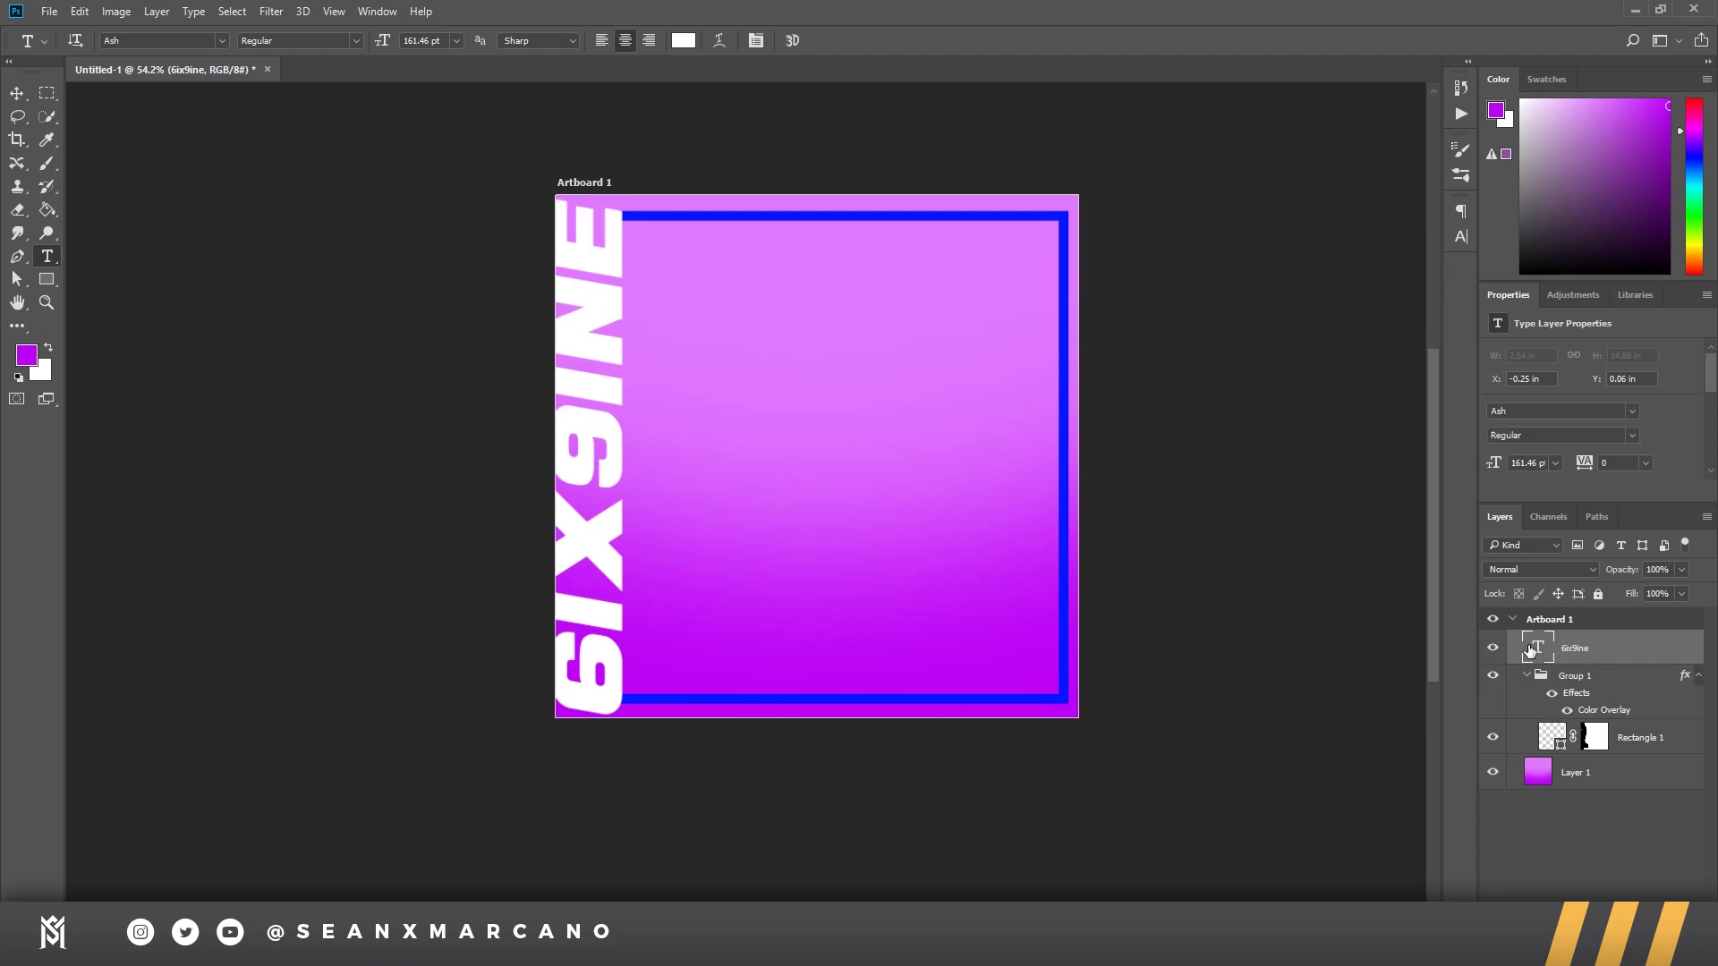
Step: Recolor the entire 6IX9INE text with the blue sampled from the frame
{"action": "left_click", "coordinate": [617, 438]}
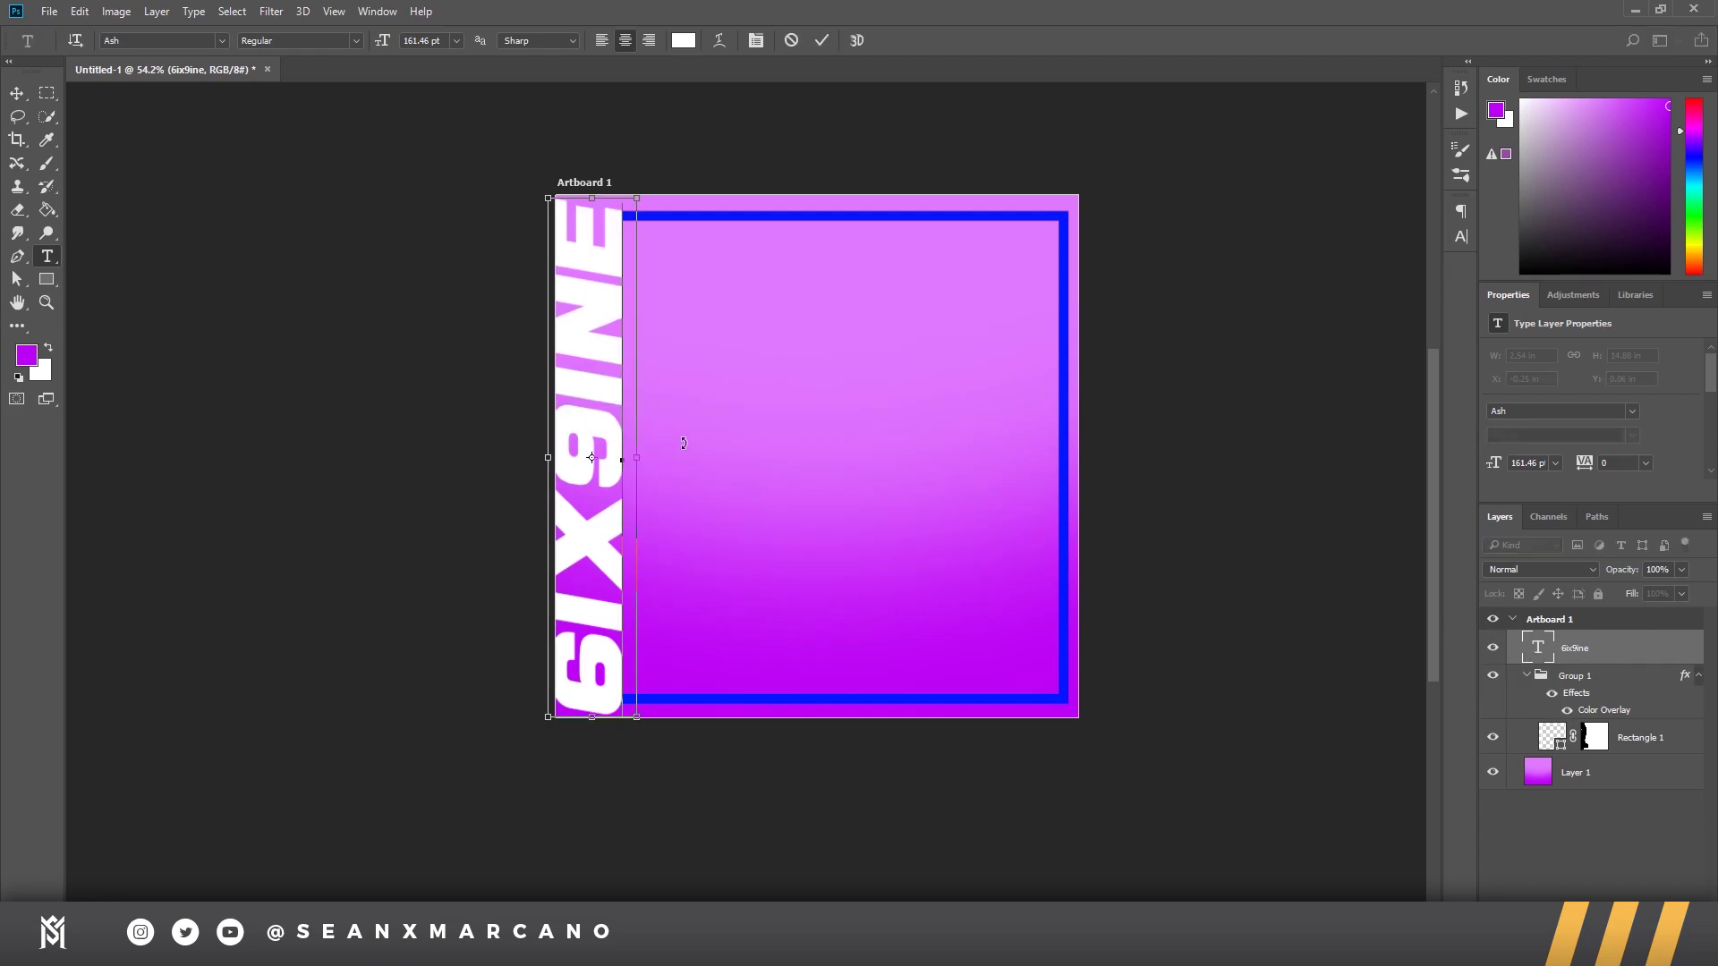
{"action": "key", "text": "ctrl+a"}
{"action": "left_click", "coordinate": [683, 41]}
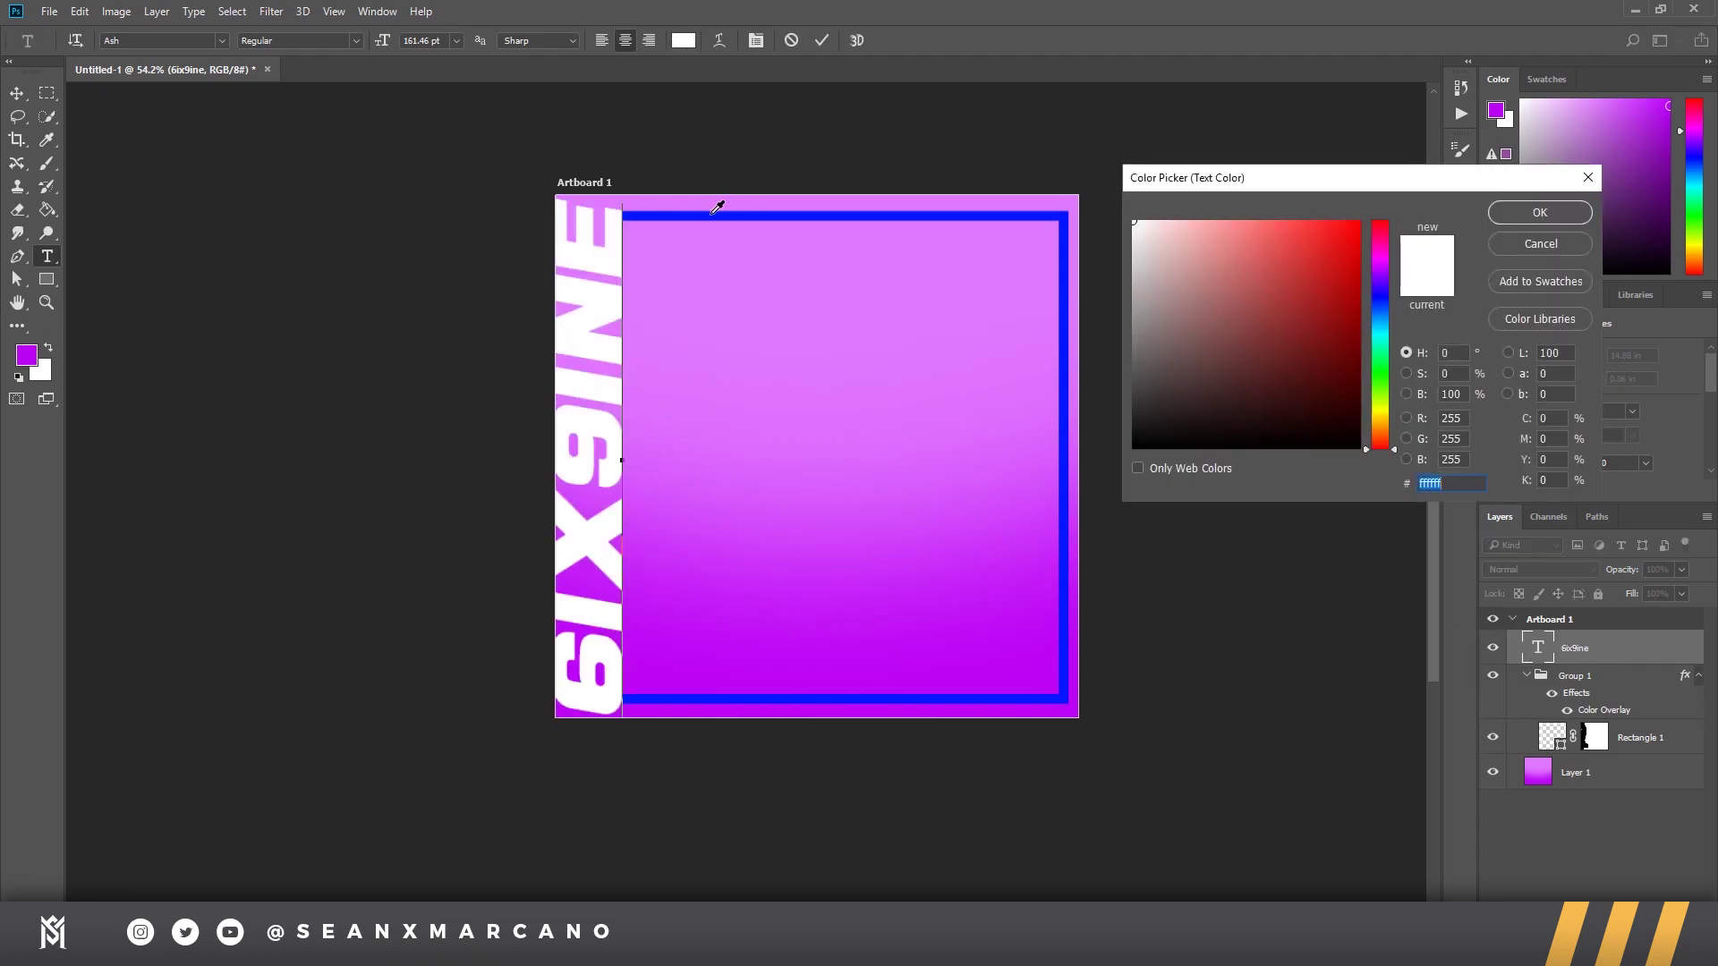
{"action": "left_click", "coordinate": [1005, 214]}
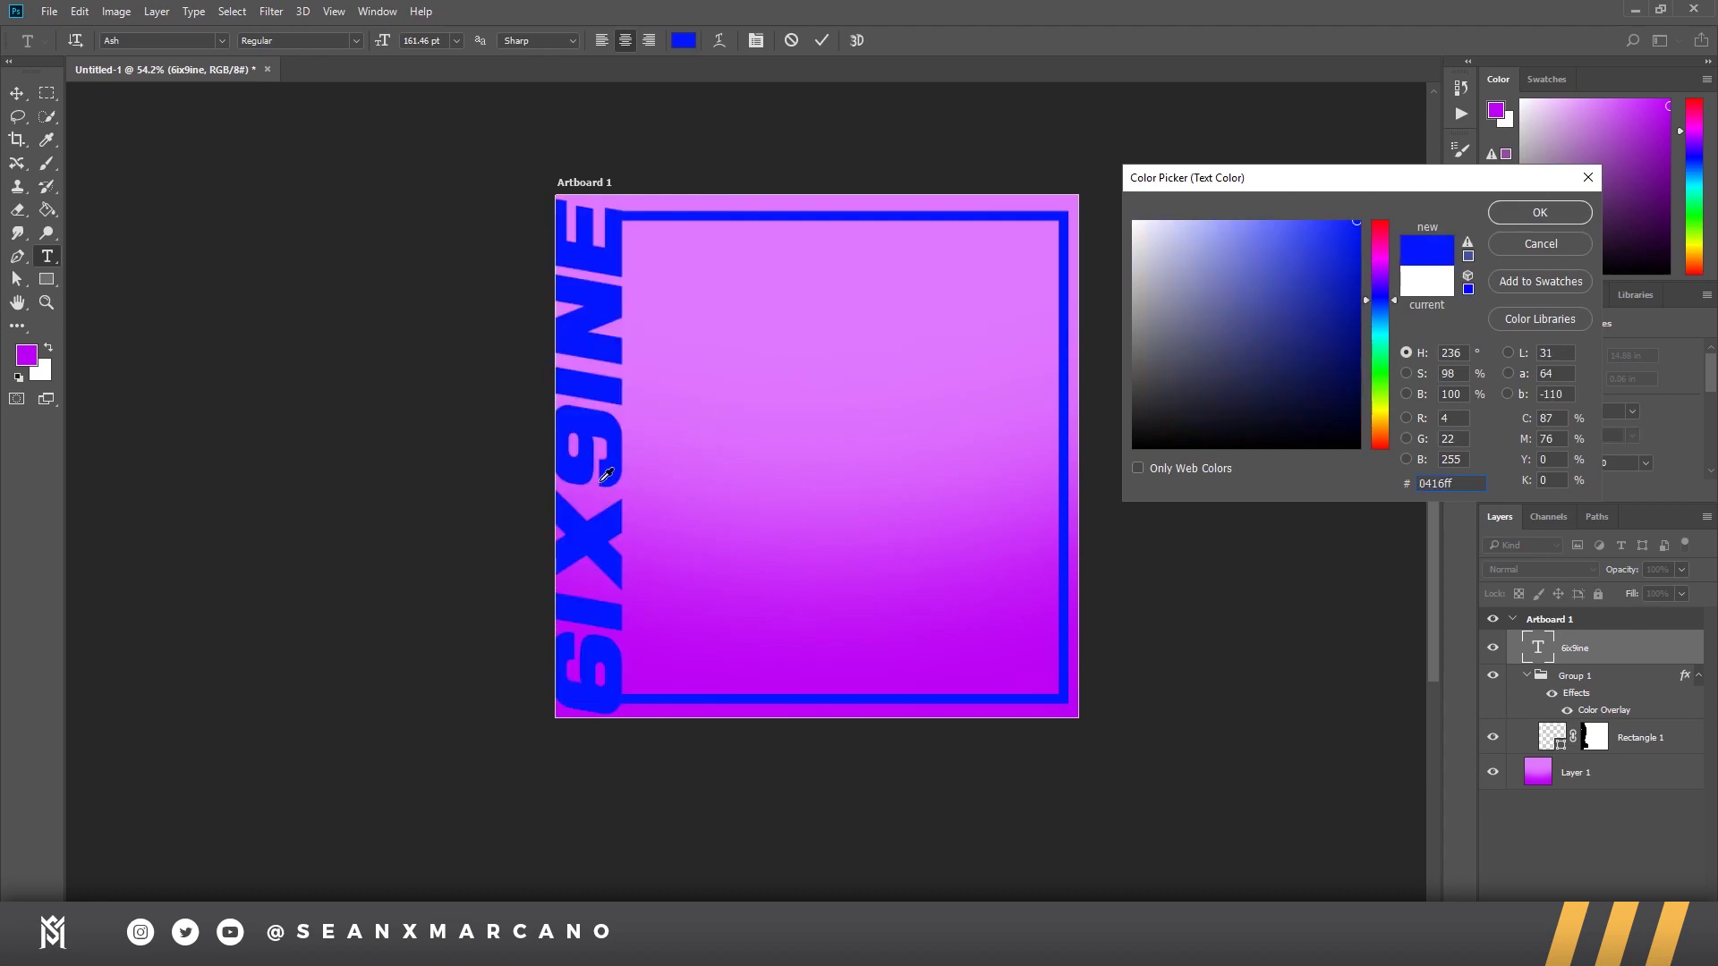
{"action": "key", "text": "Escape"}
{"action": "left_click", "coordinate": [686, 43]}
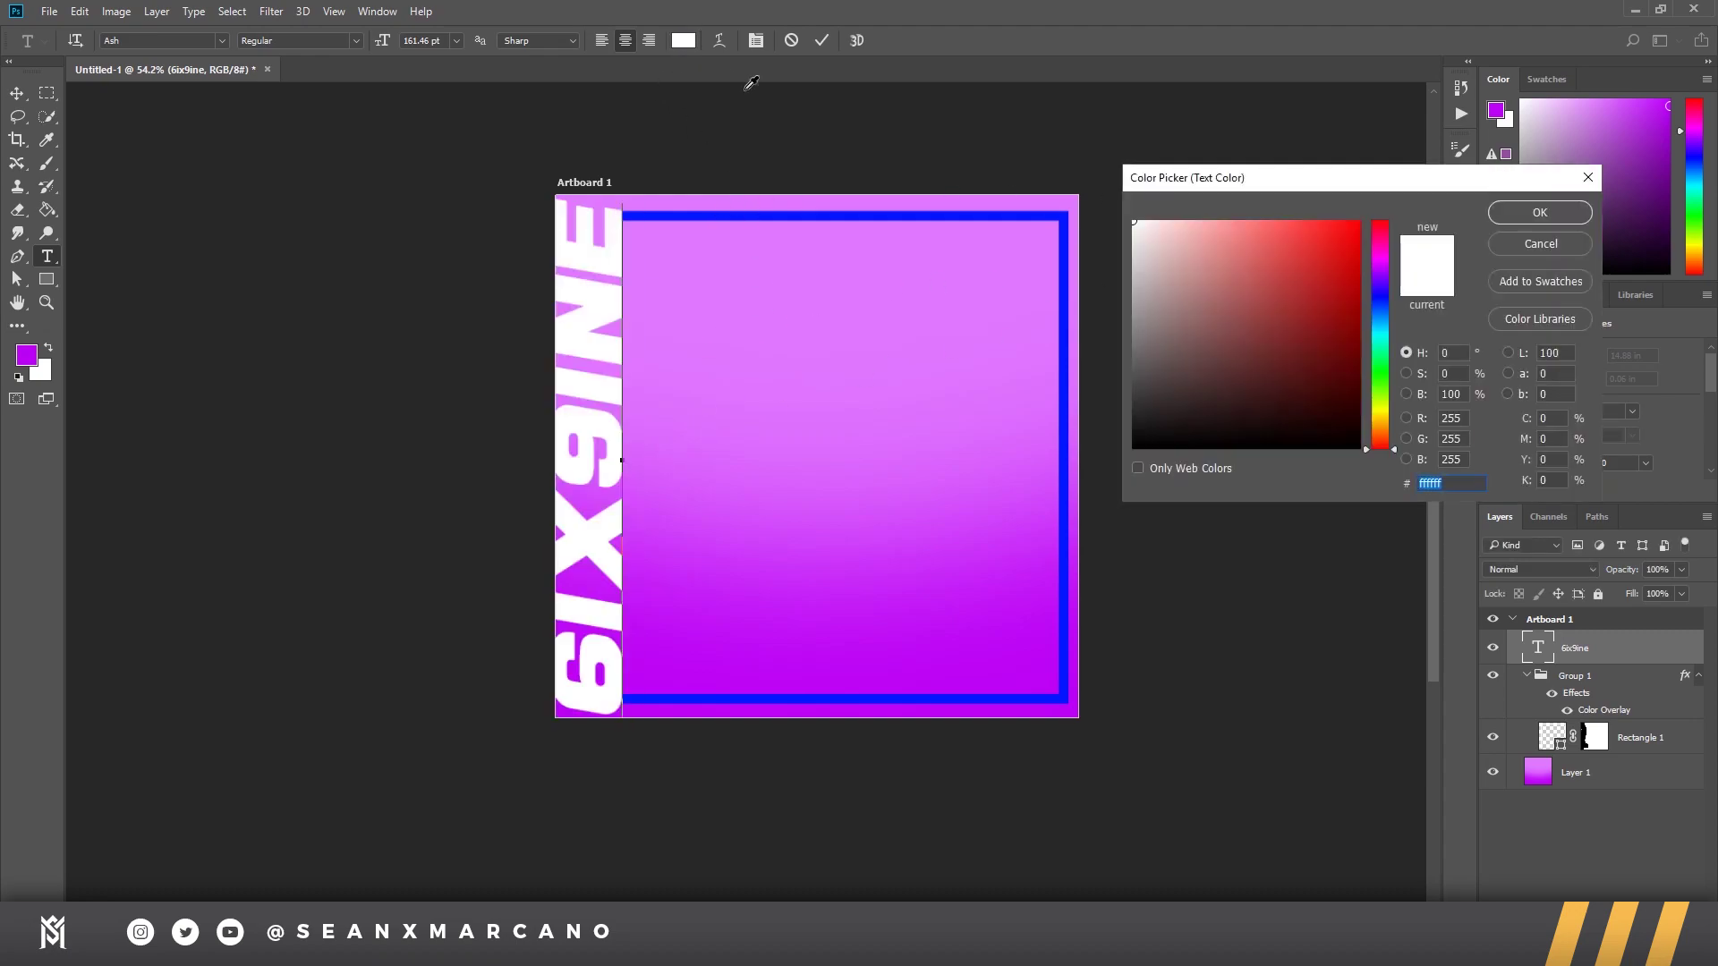
{"action": "left_click", "coordinate": [801, 215]}
{"action": "left_click", "coordinate": [1539, 212]}
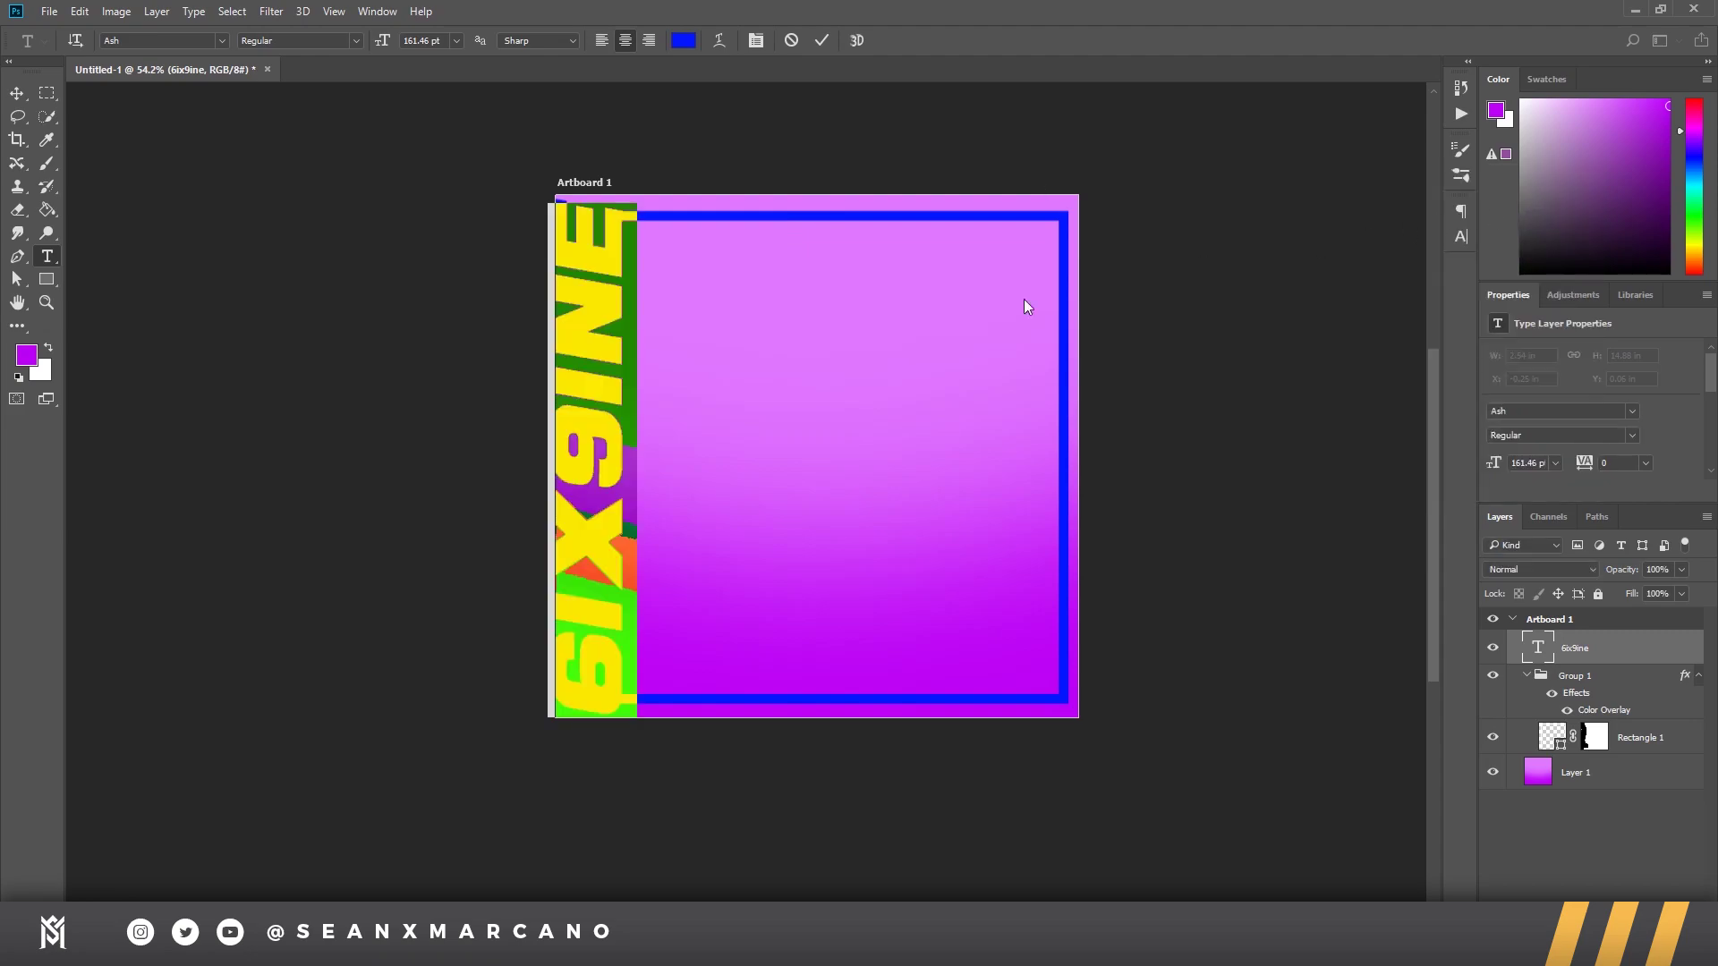
Step: Recolor only the 6IX part of the vertical text white, leaving 9INE blue, and commit the edit
{"action": "key", "text": "ctrl+h"}
{"action": "type", "text": "t"}
{"action": "key", "text": "ctrl+z"}
{"action": "left_click_drag", "start_coordinate": [614, 475], "coordinate": [609, 771]}
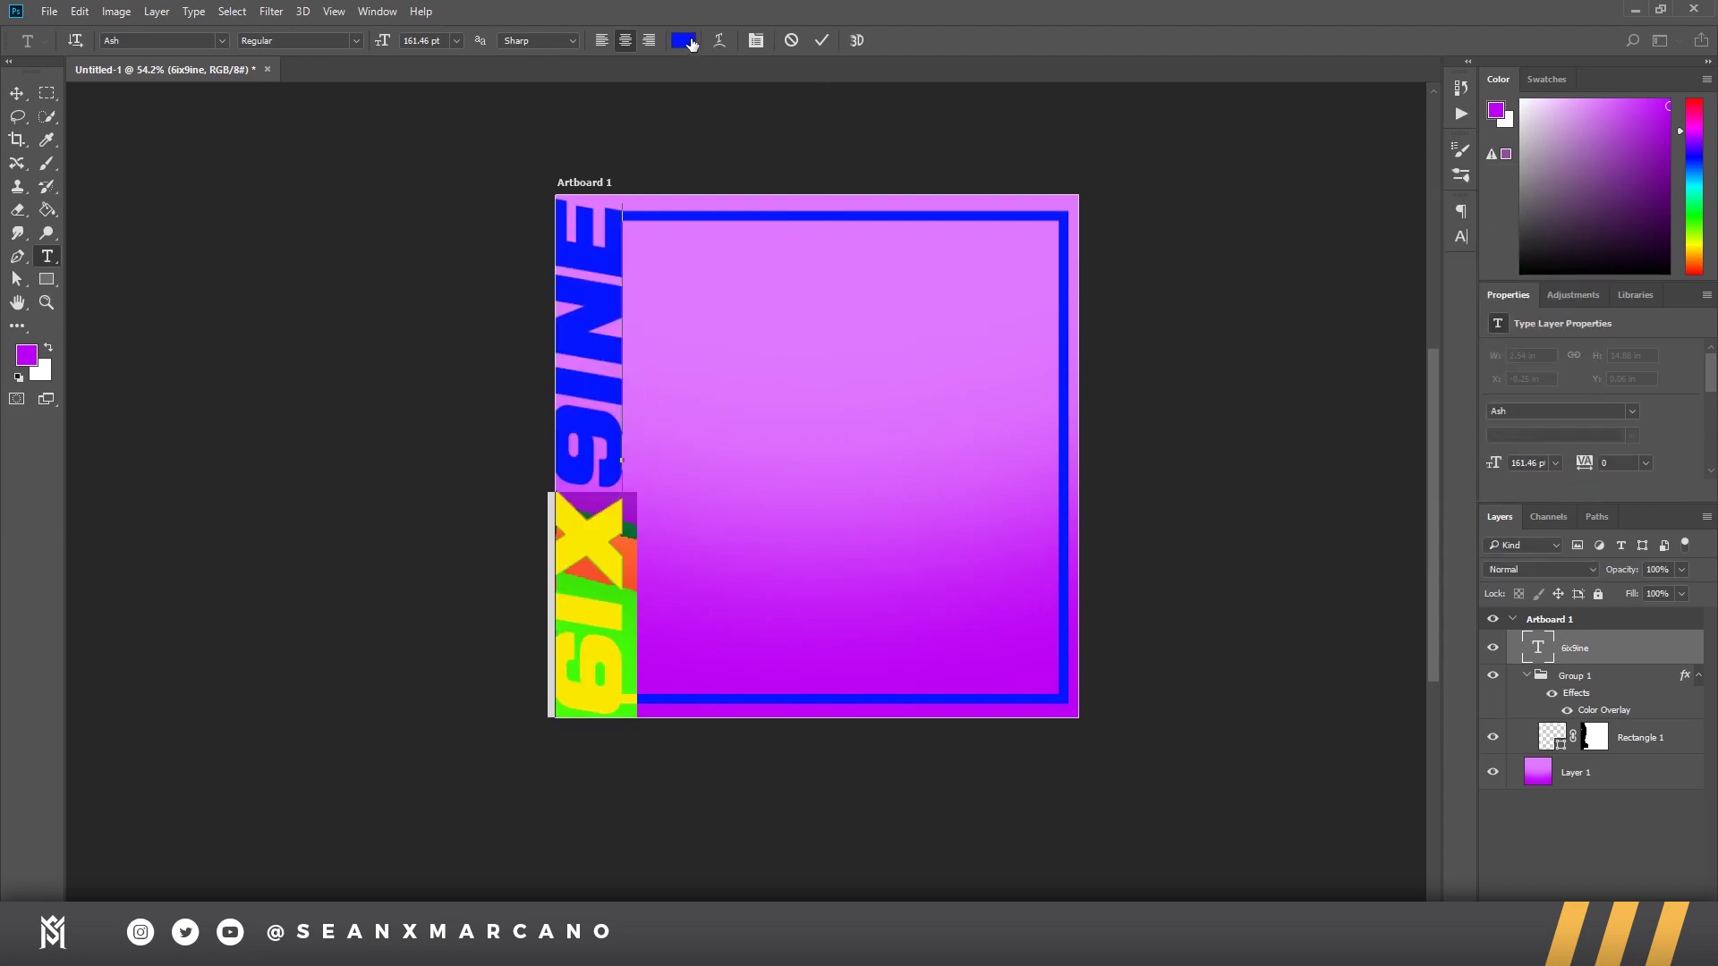
{"action": "left_click", "coordinate": [683, 40]}
{"action": "left_click", "coordinate": [1145, 221]}
{"action": "left_click", "coordinate": [1540, 212]}
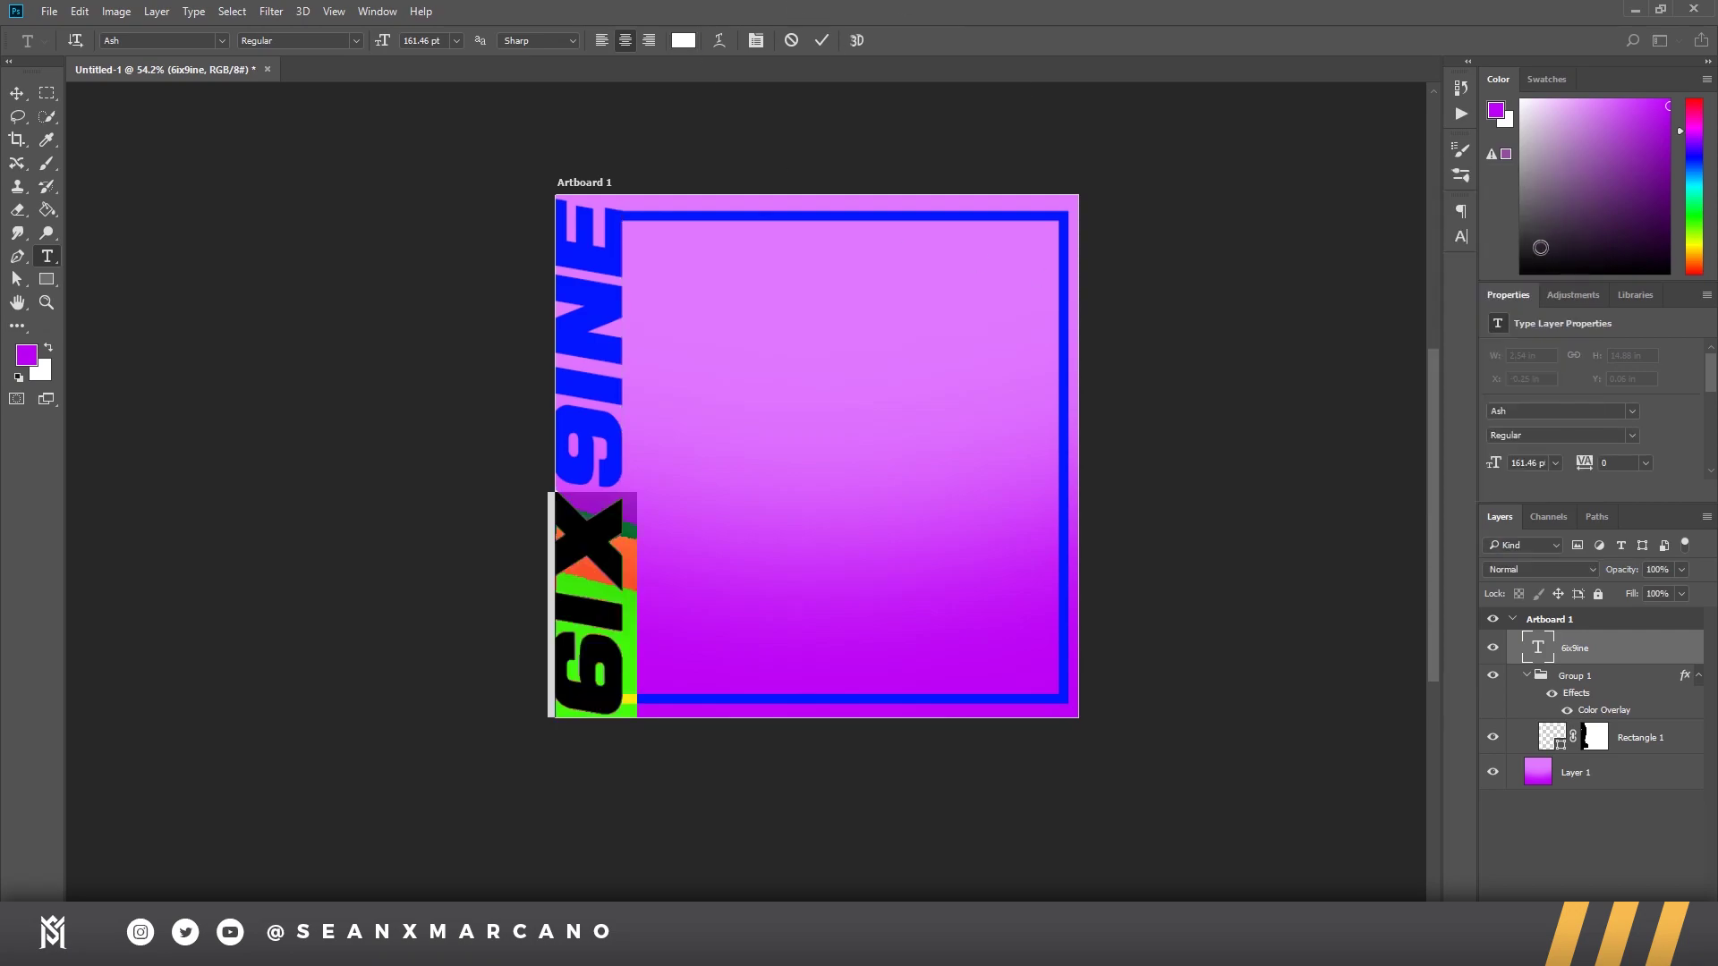
{"action": "left_click", "coordinate": [1617, 693]}
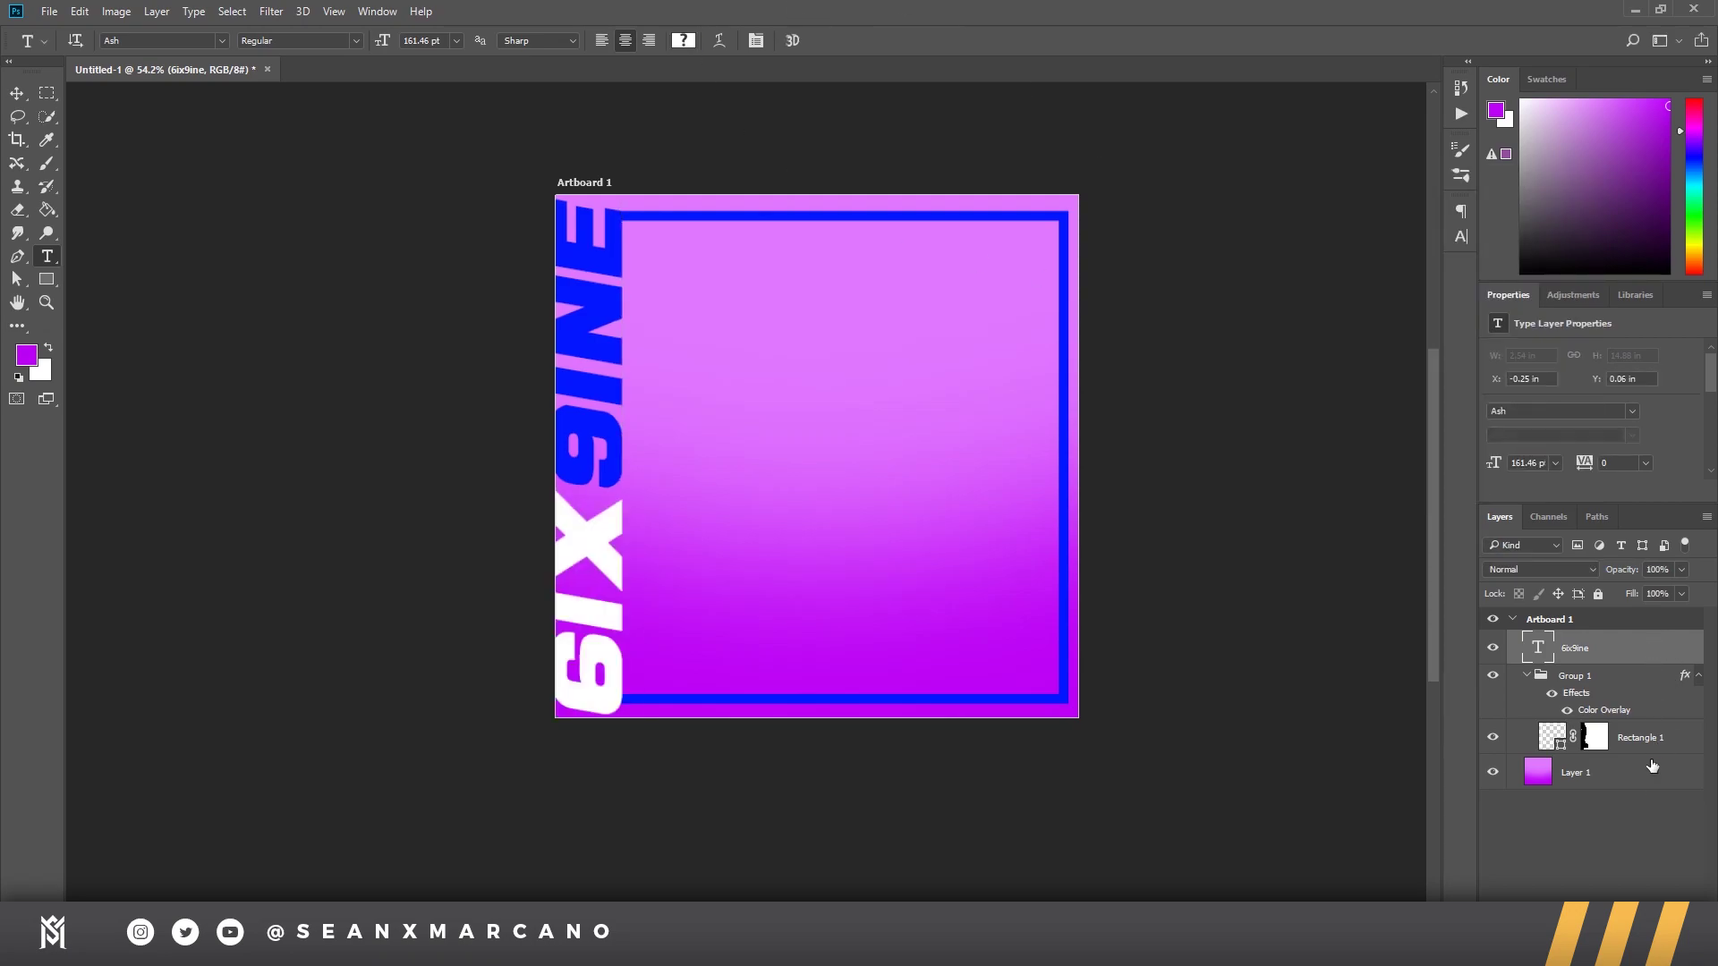
Step: Enable a Gradient Overlay on Group 1 and turn off its Color Overlay
{"action": "double_click", "coordinate": [1617, 712]}
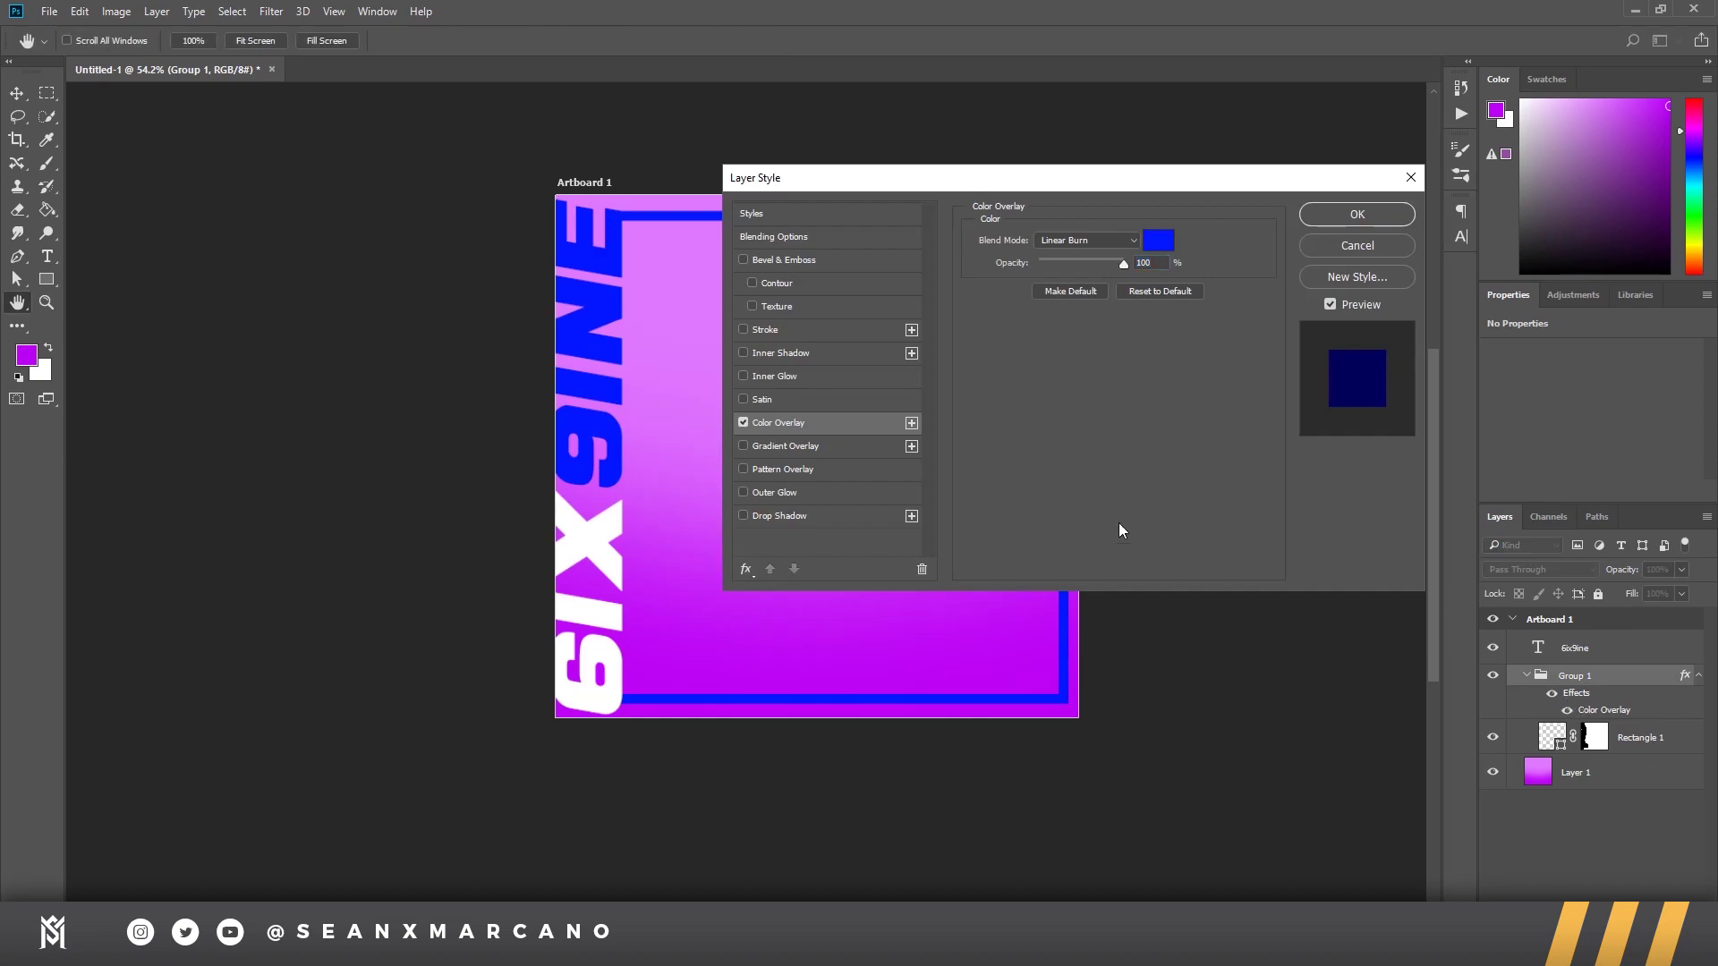
{"action": "left_click", "coordinate": [744, 446]}
{"action": "left_click", "coordinate": [804, 452]}
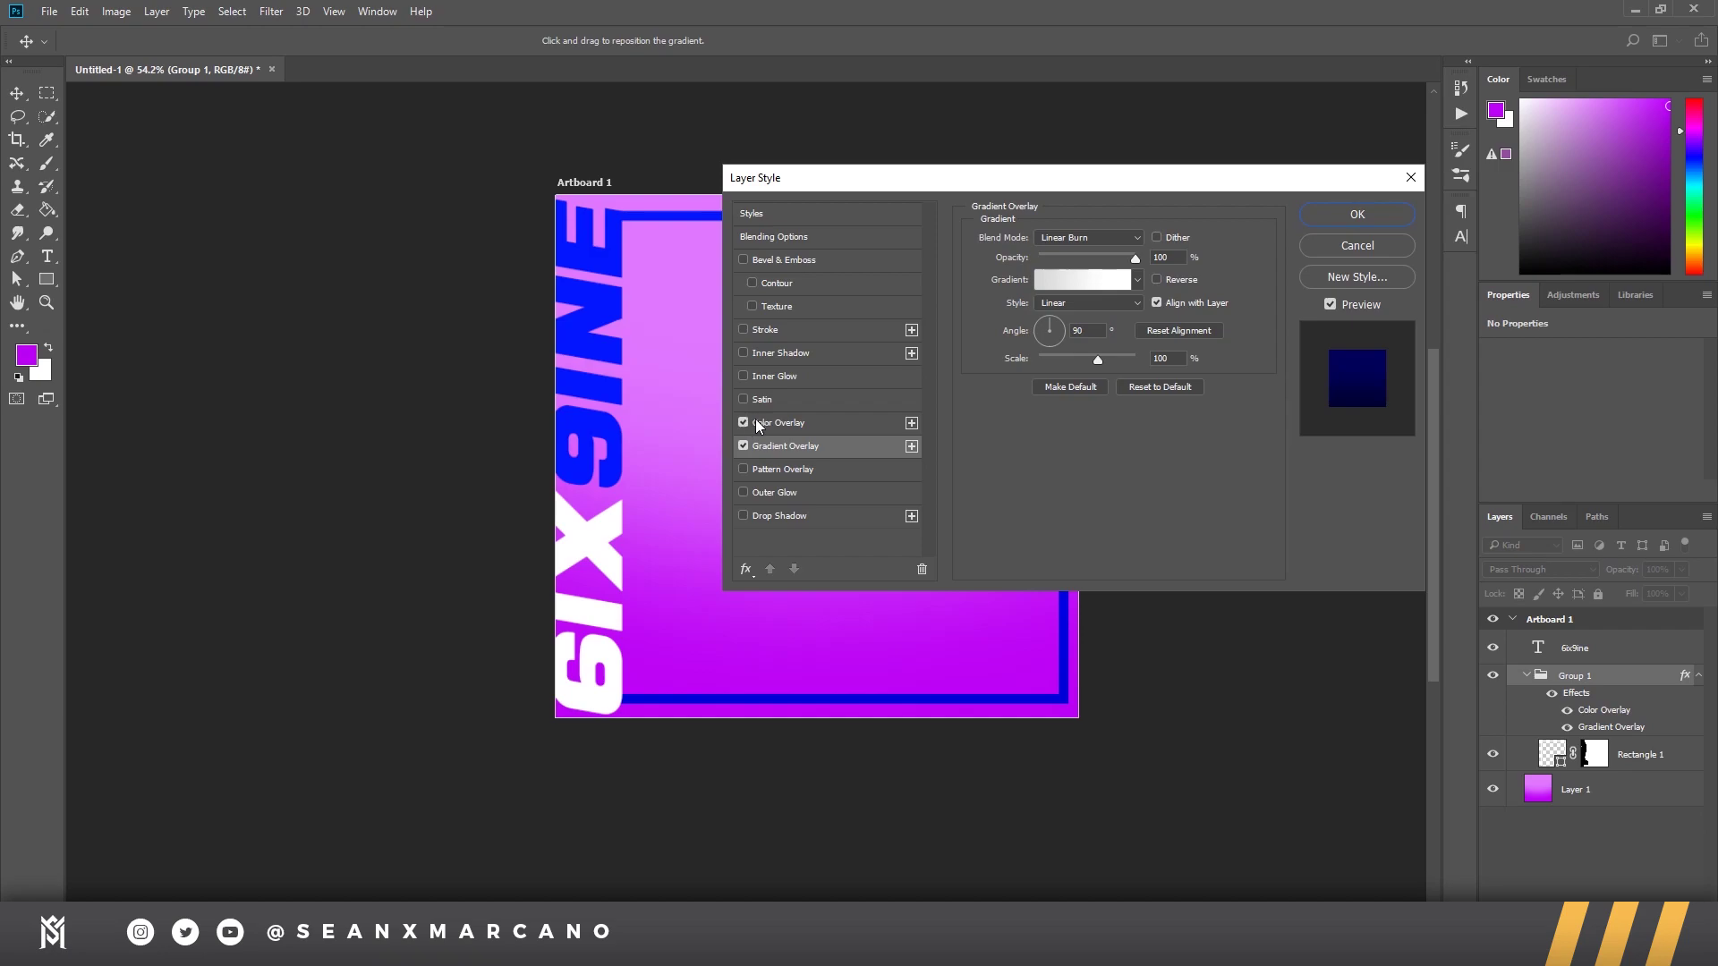
{"action": "left_click_drag", "start_coordinate": [913, 180], "coordinate": [1077, 99]}
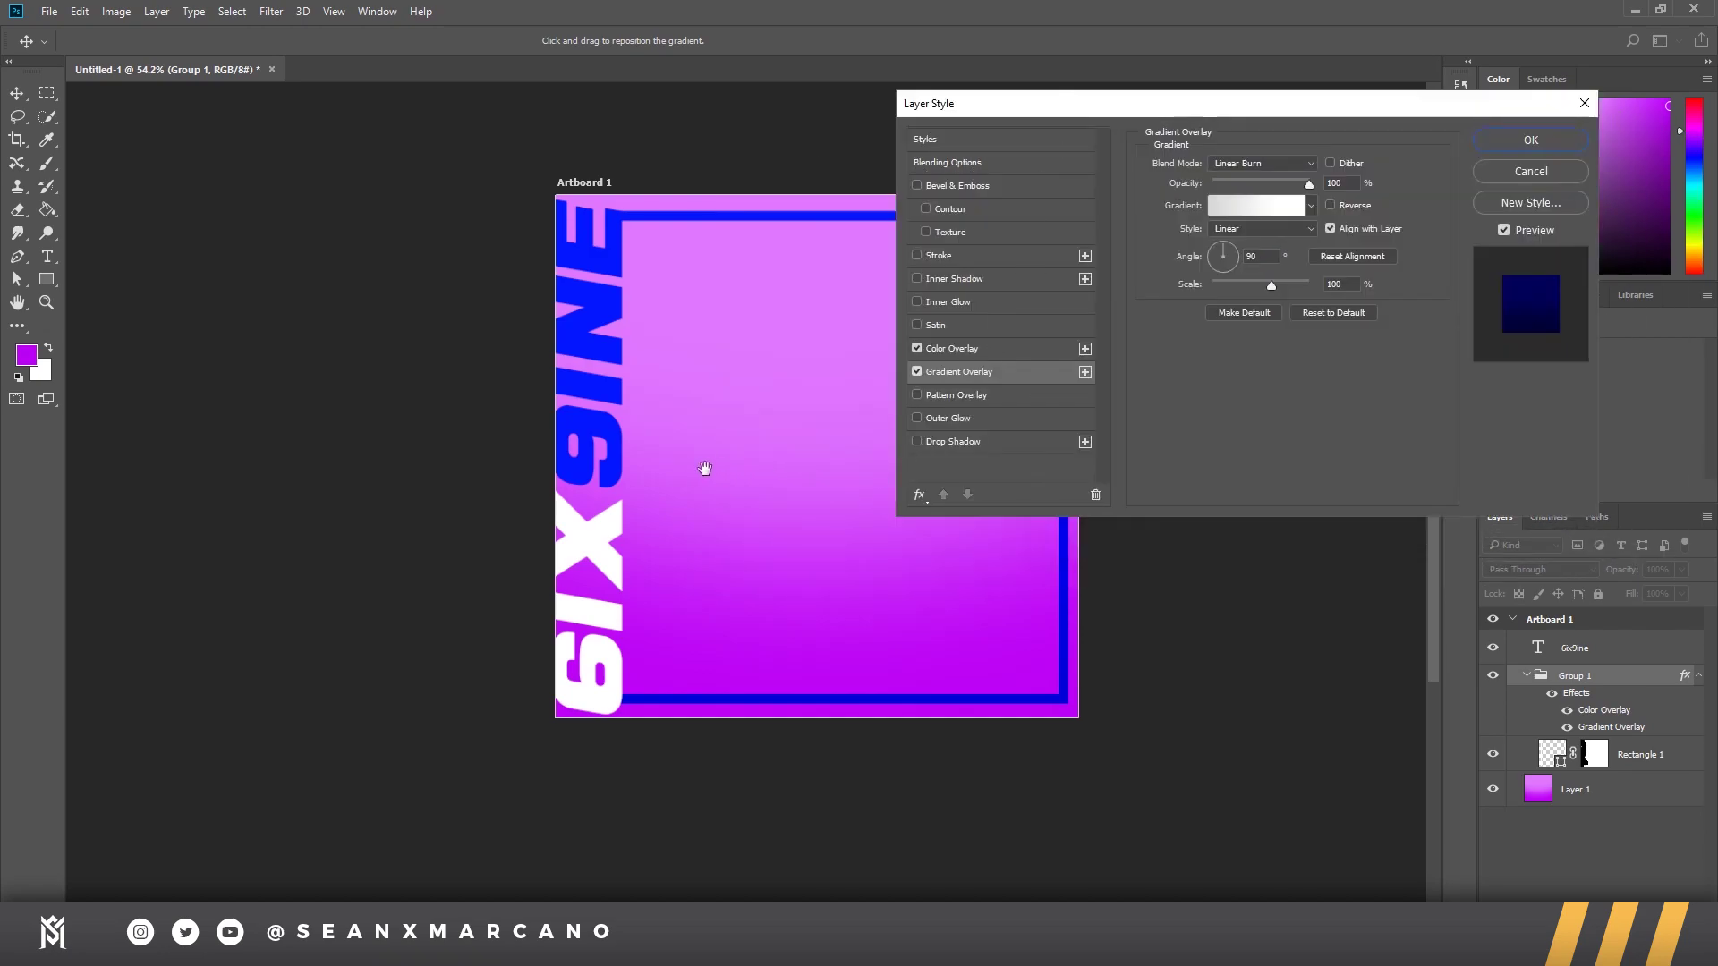
{"action": "key", "text": "Return"}
{"action": "double_click", "coordinate": [1627, 685]}
{"action": "left_click", "coordinate": [917, 348]}
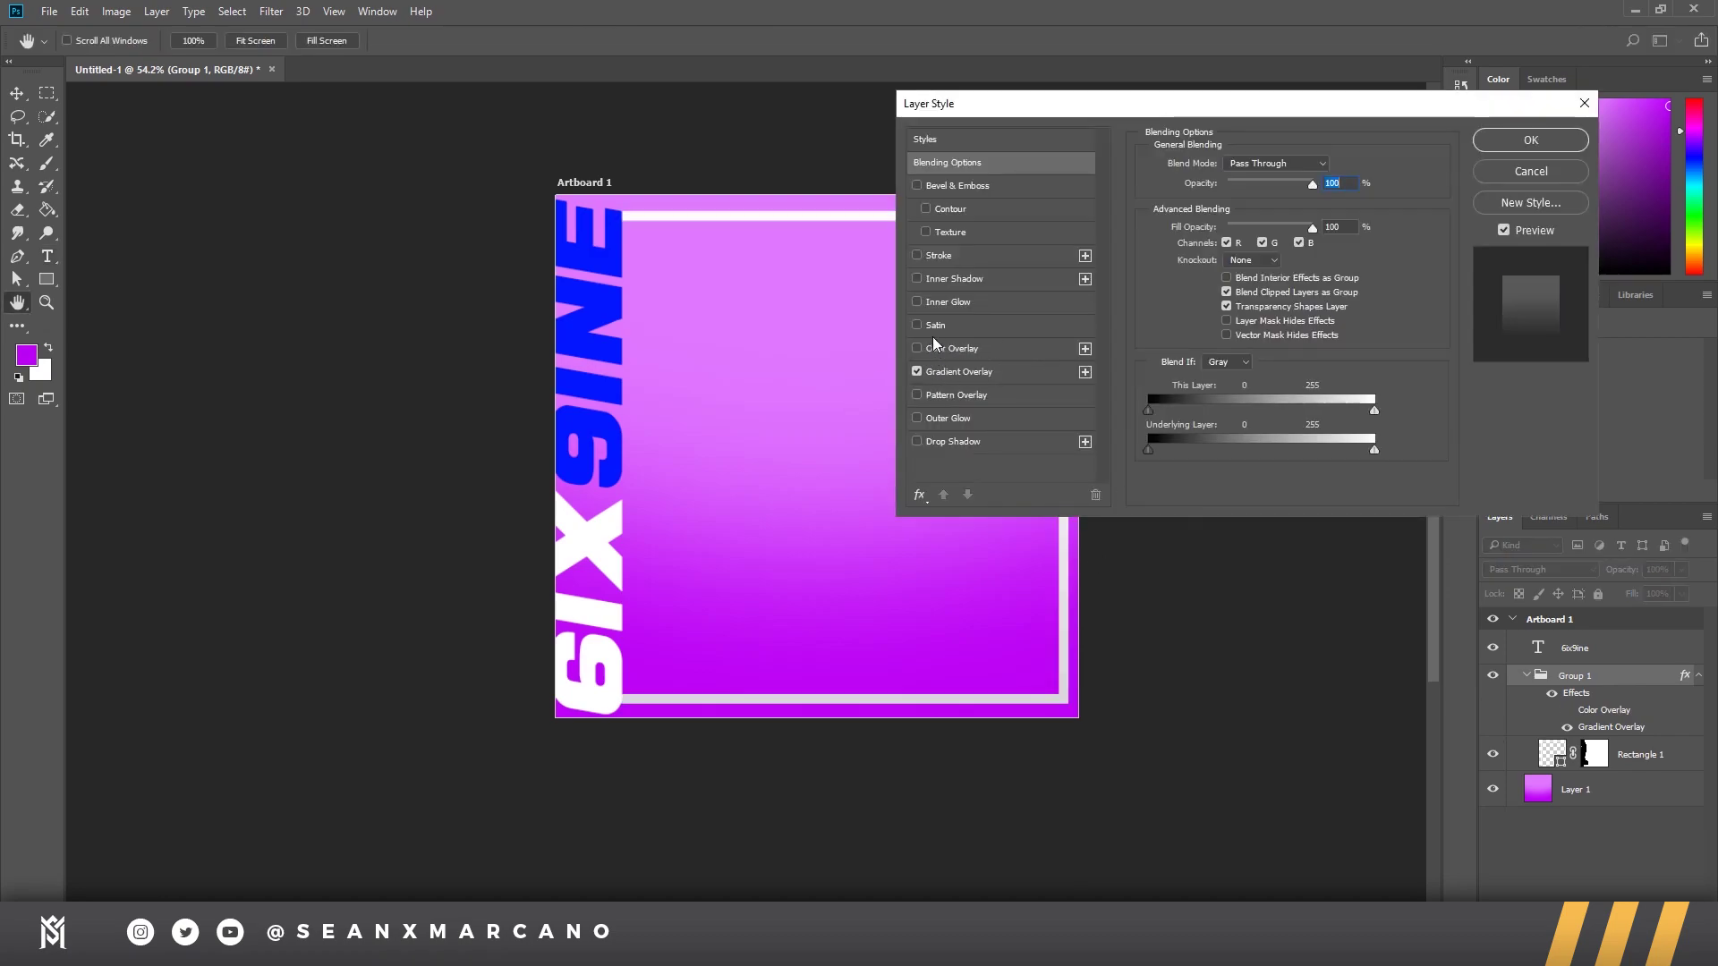
Step: Set the group's Gradient Overlay to Normal blending with a reversed gradient from the 9INE text's blue to white, and apply it
{"action": "left_click", "coordinate": [960, 371]}
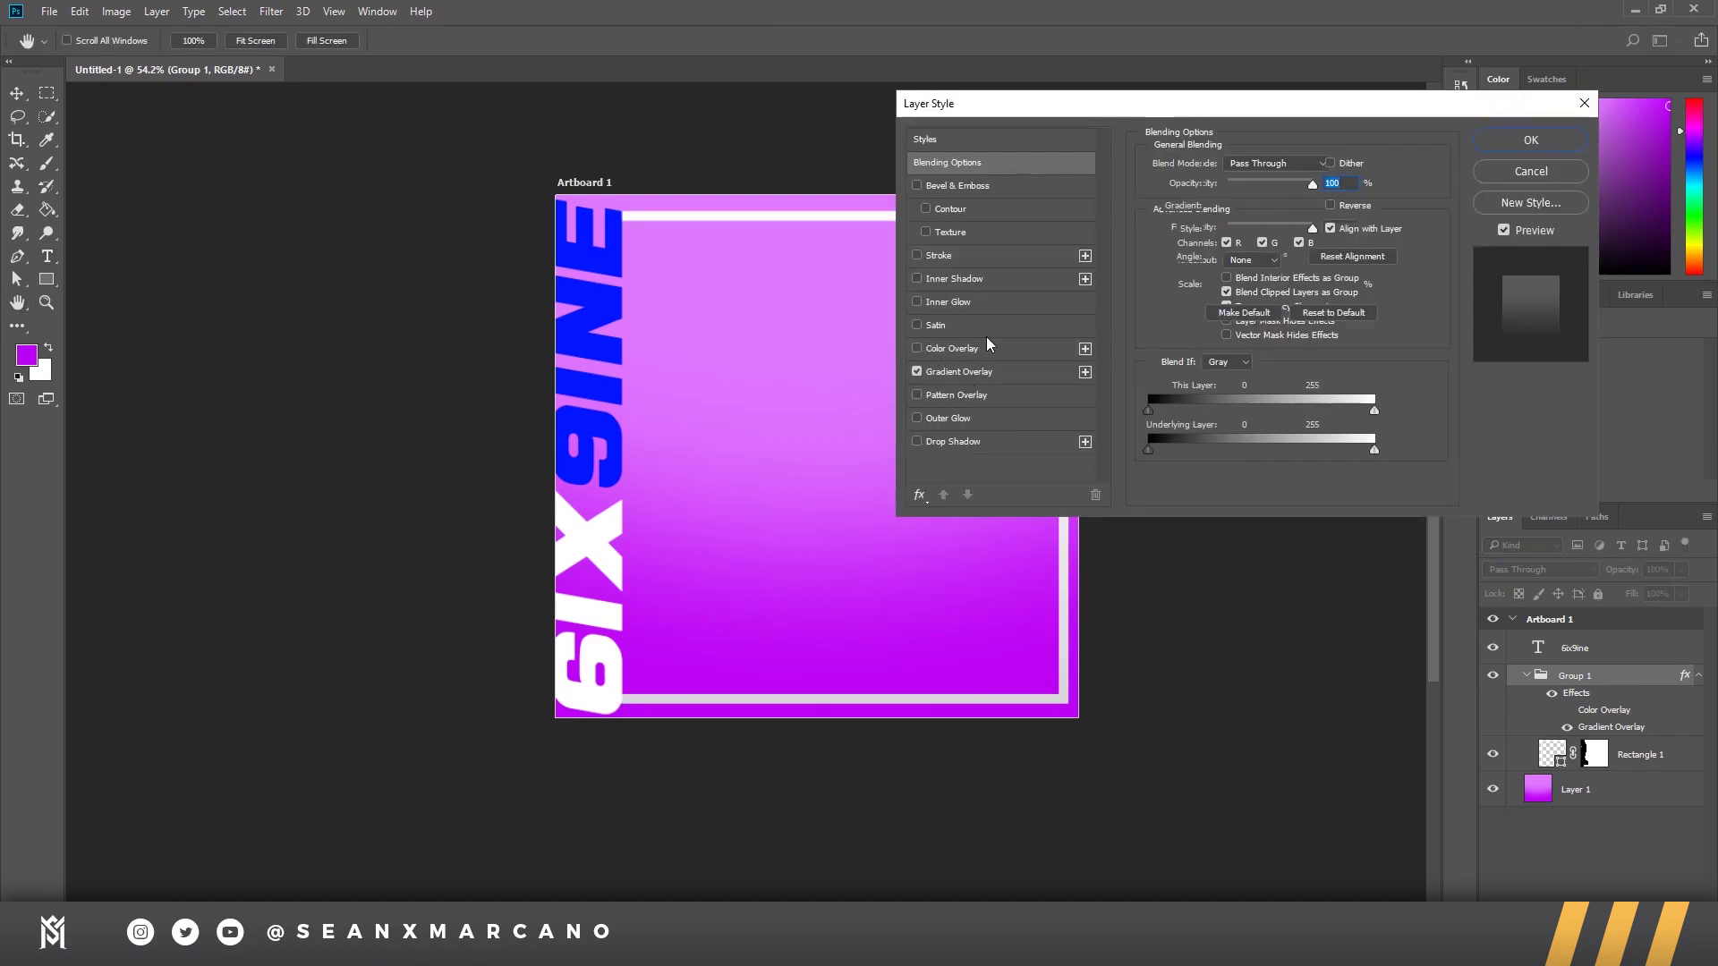
{"action": "left_click", "coordinate": [1266, 165]}
{"action": "left_click", "coordinate": [1258, 180]}
{"action": "left_click", "coordinate": [1256, 205]}
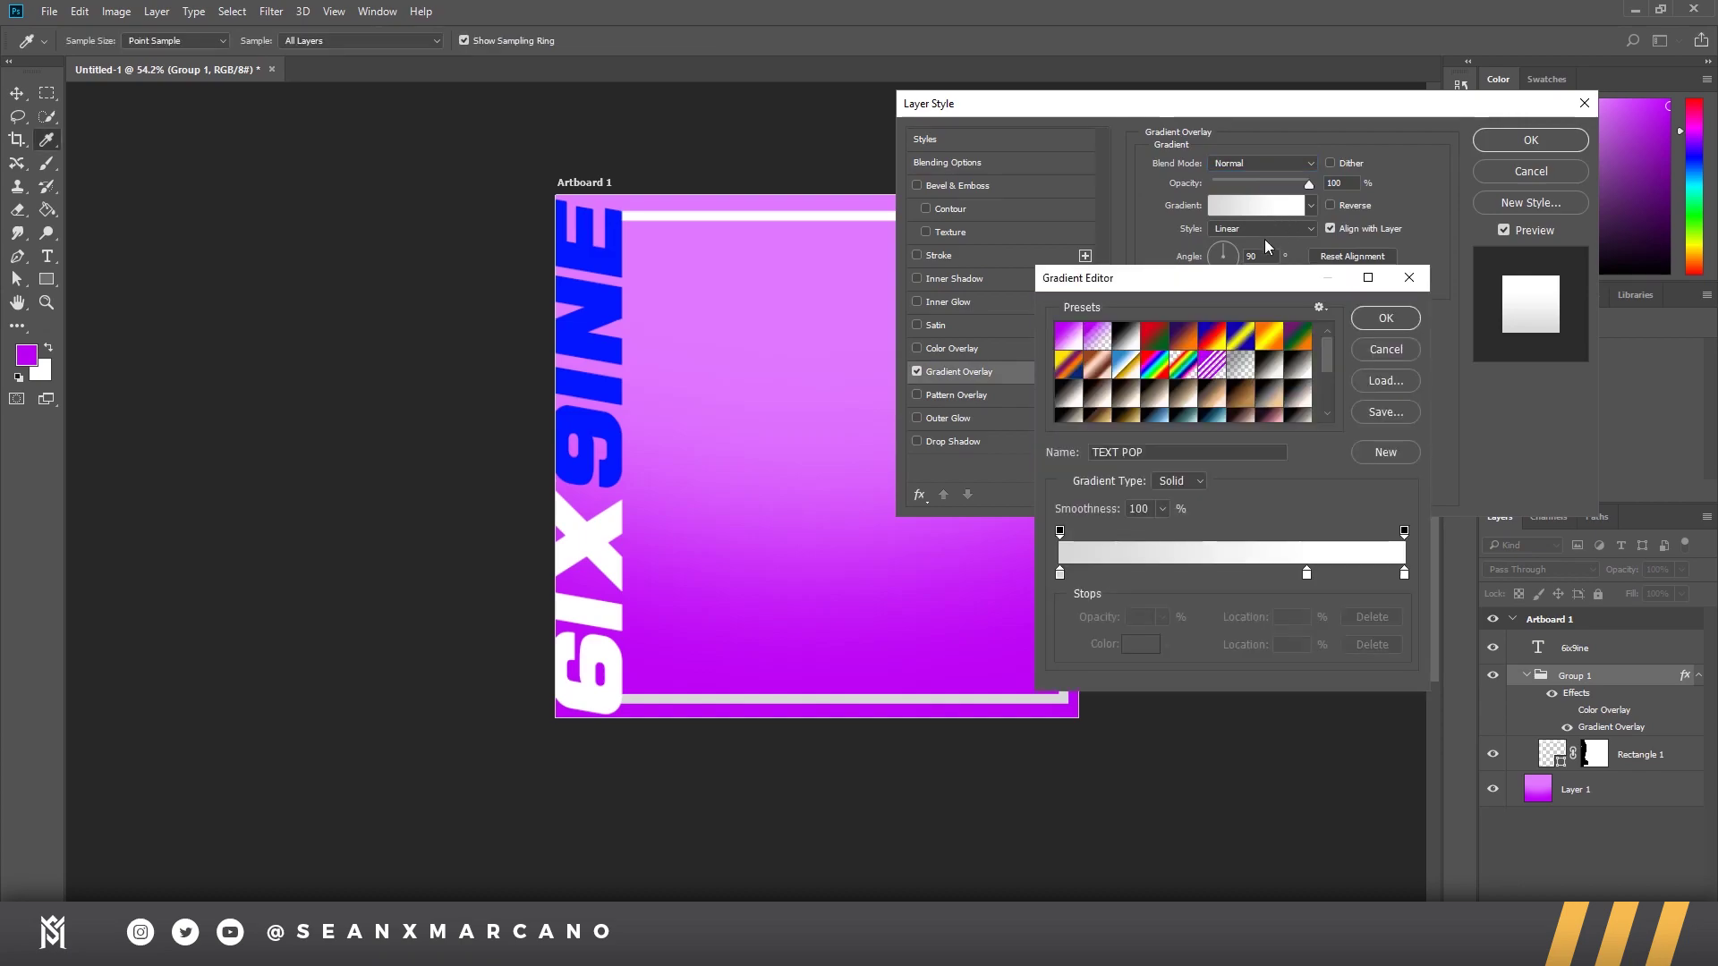
{"action": "left_click", "coordinate": [1068, 336]}
{"action": "left_click", "coordinate": [1060, 571]}
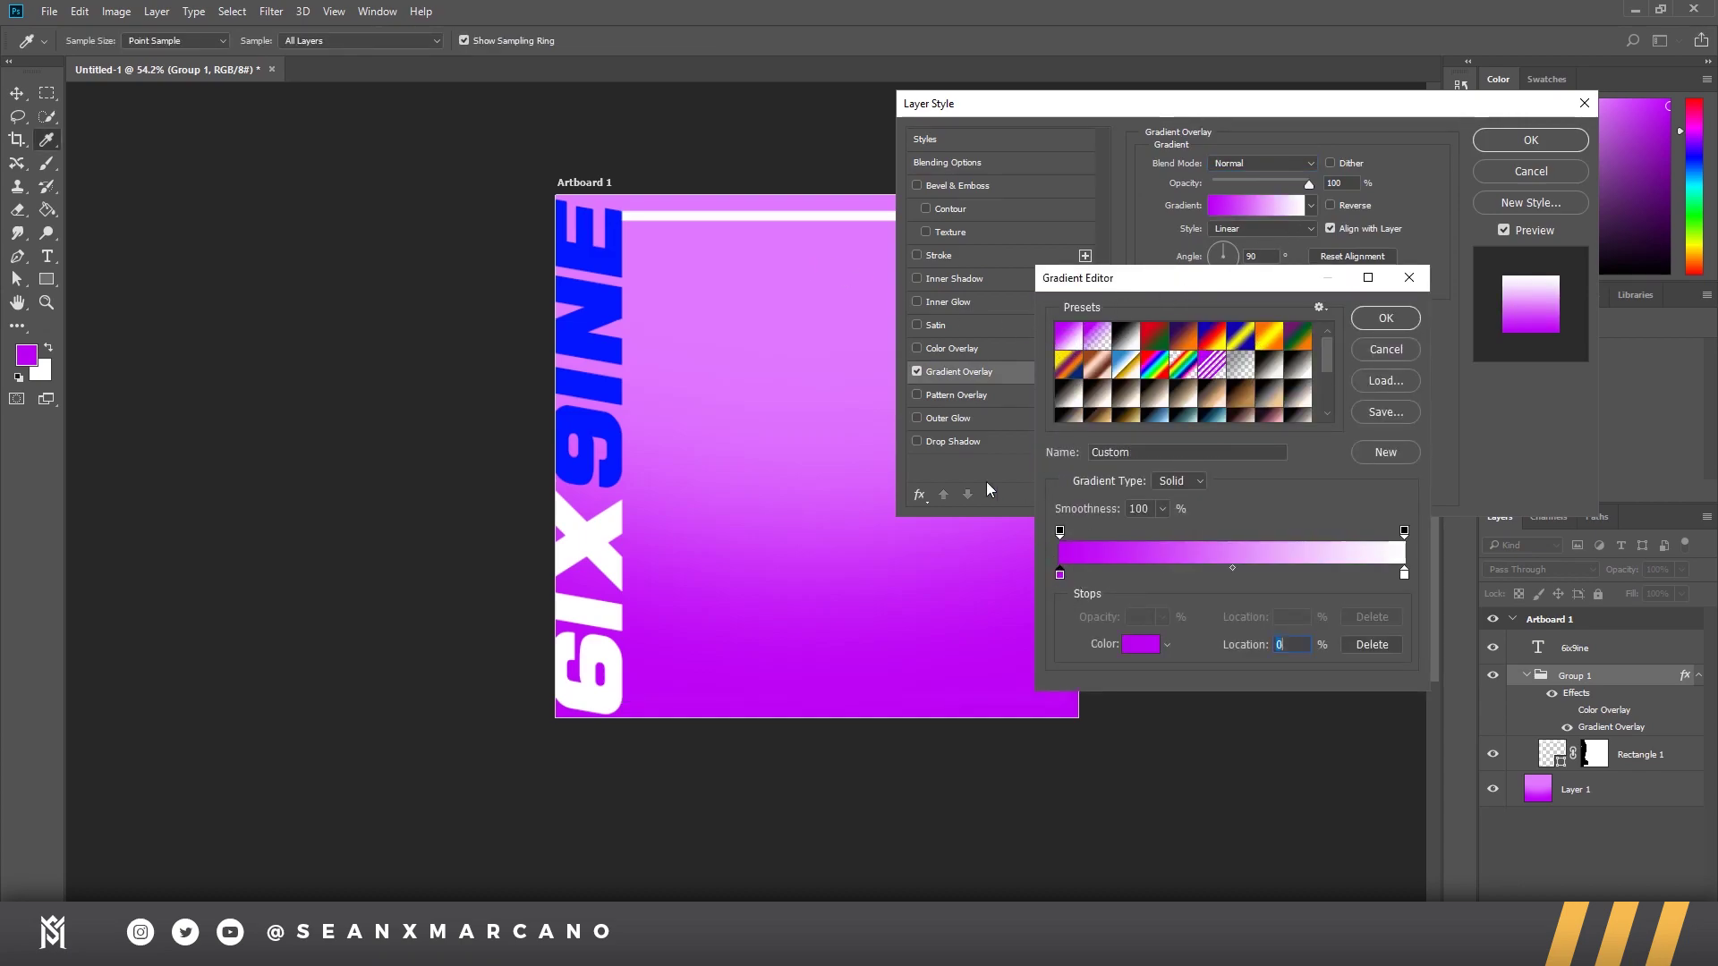
{"action": "left_click", "coordinate": [616, 257]}
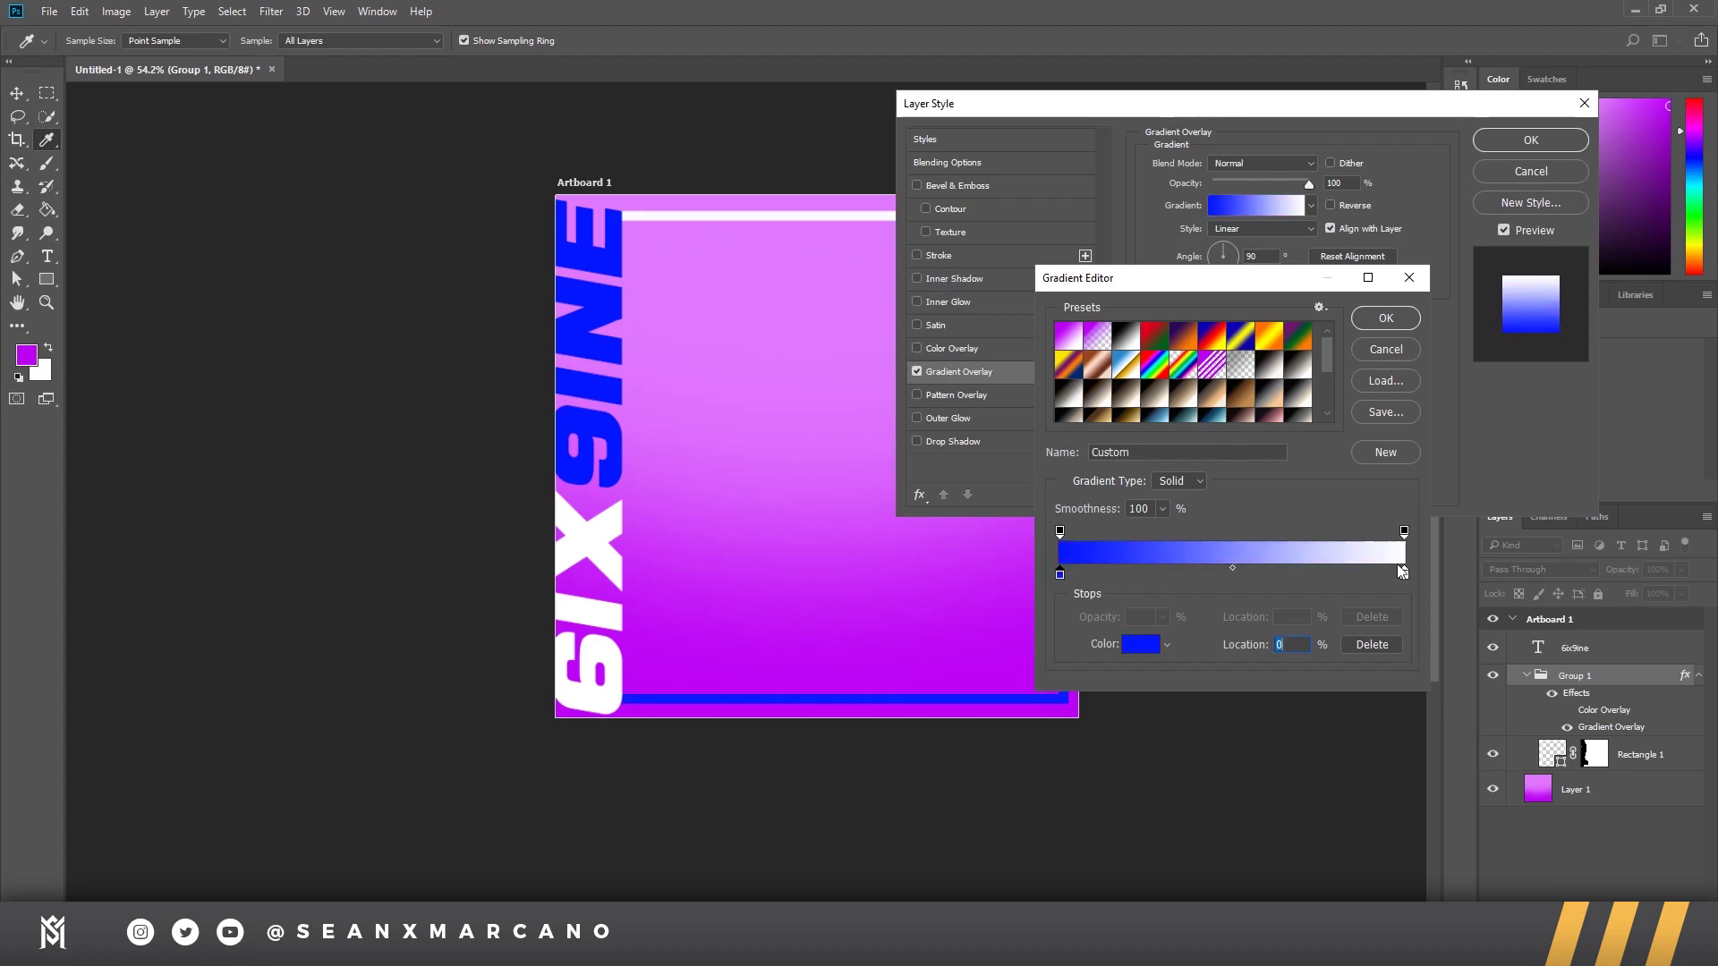
{"action": "left_click", "coordinate": [1386, 318]}
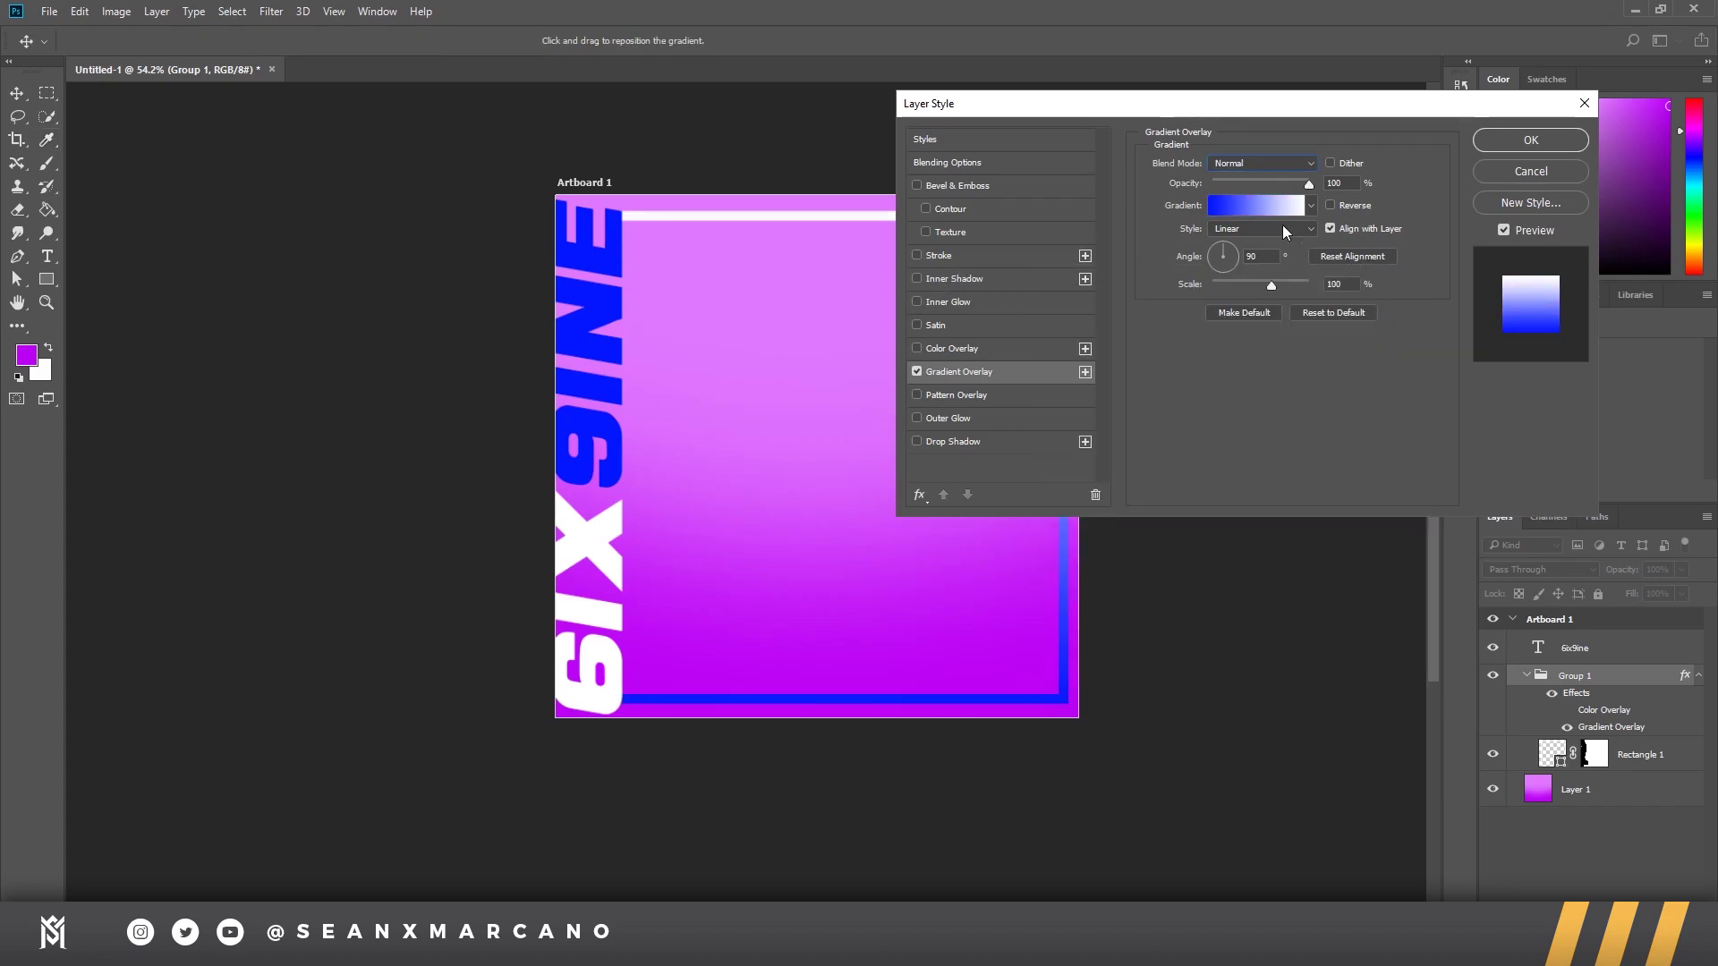
{"action": "left_click", "coordinate": [1331, 205]}
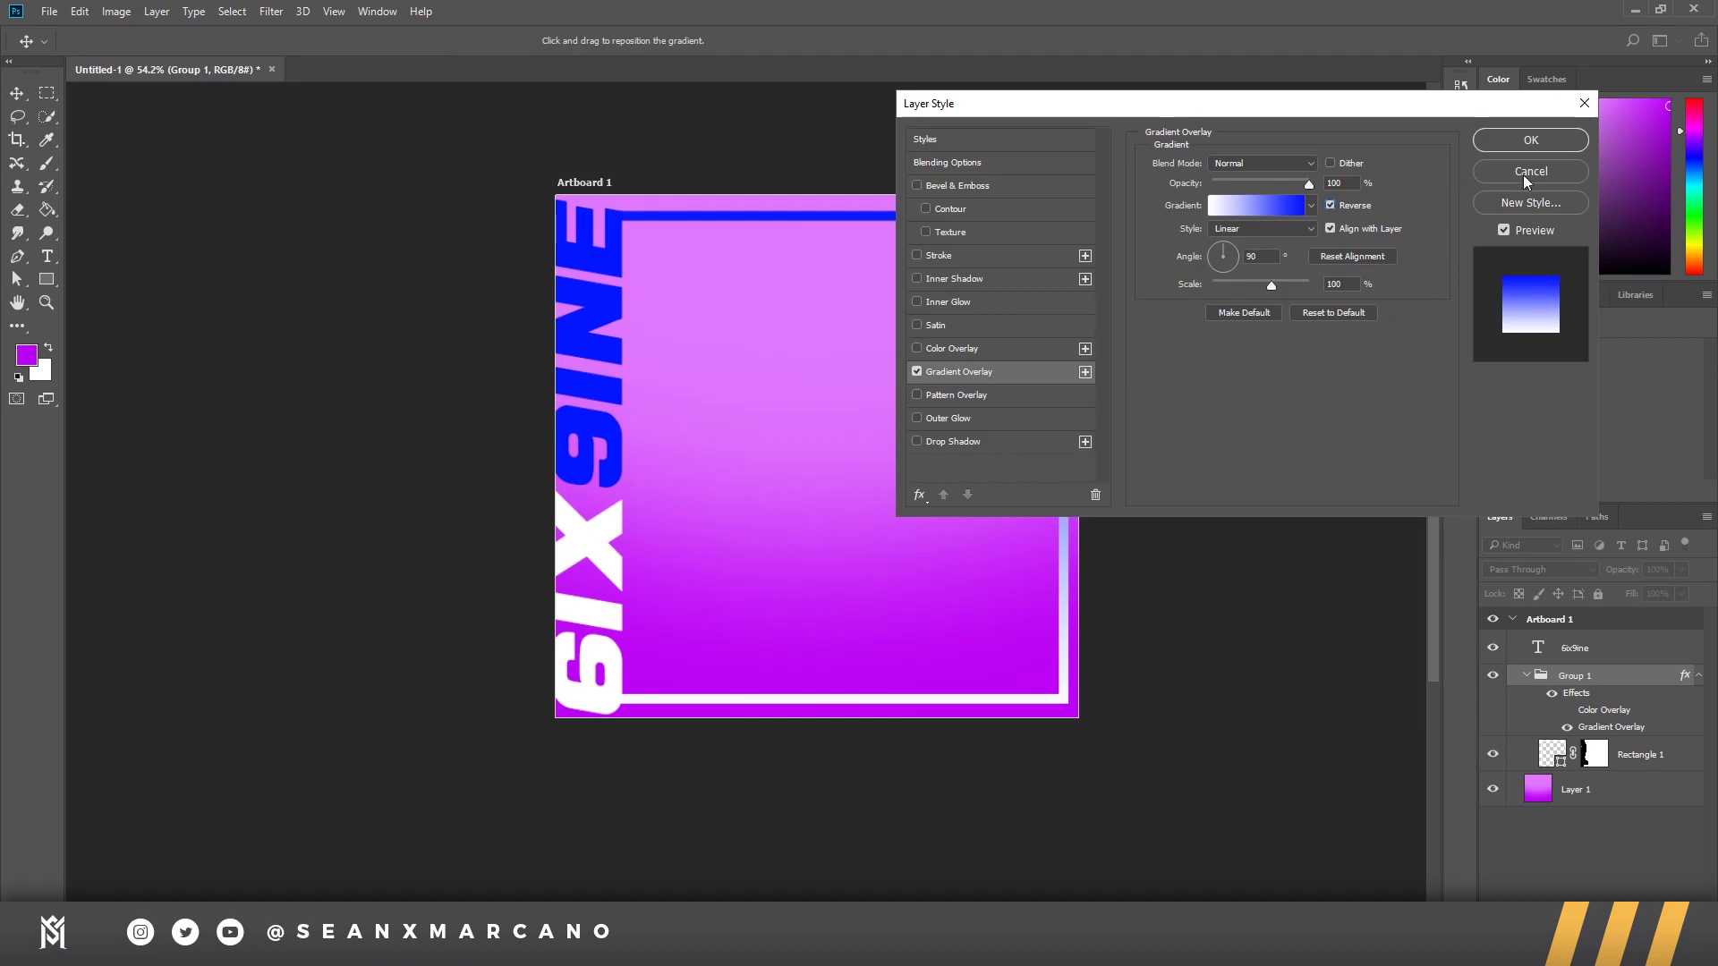
{"action": "left_click", "coordinate": [1530, 140]}
Step: Add a new text layer above 6ix9ine reading LOREM IPSUM near the frame's upper edge beside the vertical text
{"action": "key", "text": "z"}
{"action": "mouse_move", "coordinate": [949, 483]}
{"action": "left_mouse_down"}
{"action": "mouse_move", "coordinate": [979, 484]}
{"action": "mouse_move", "coordinate": [928, 481]}
{"action": "left_mouse_up"}
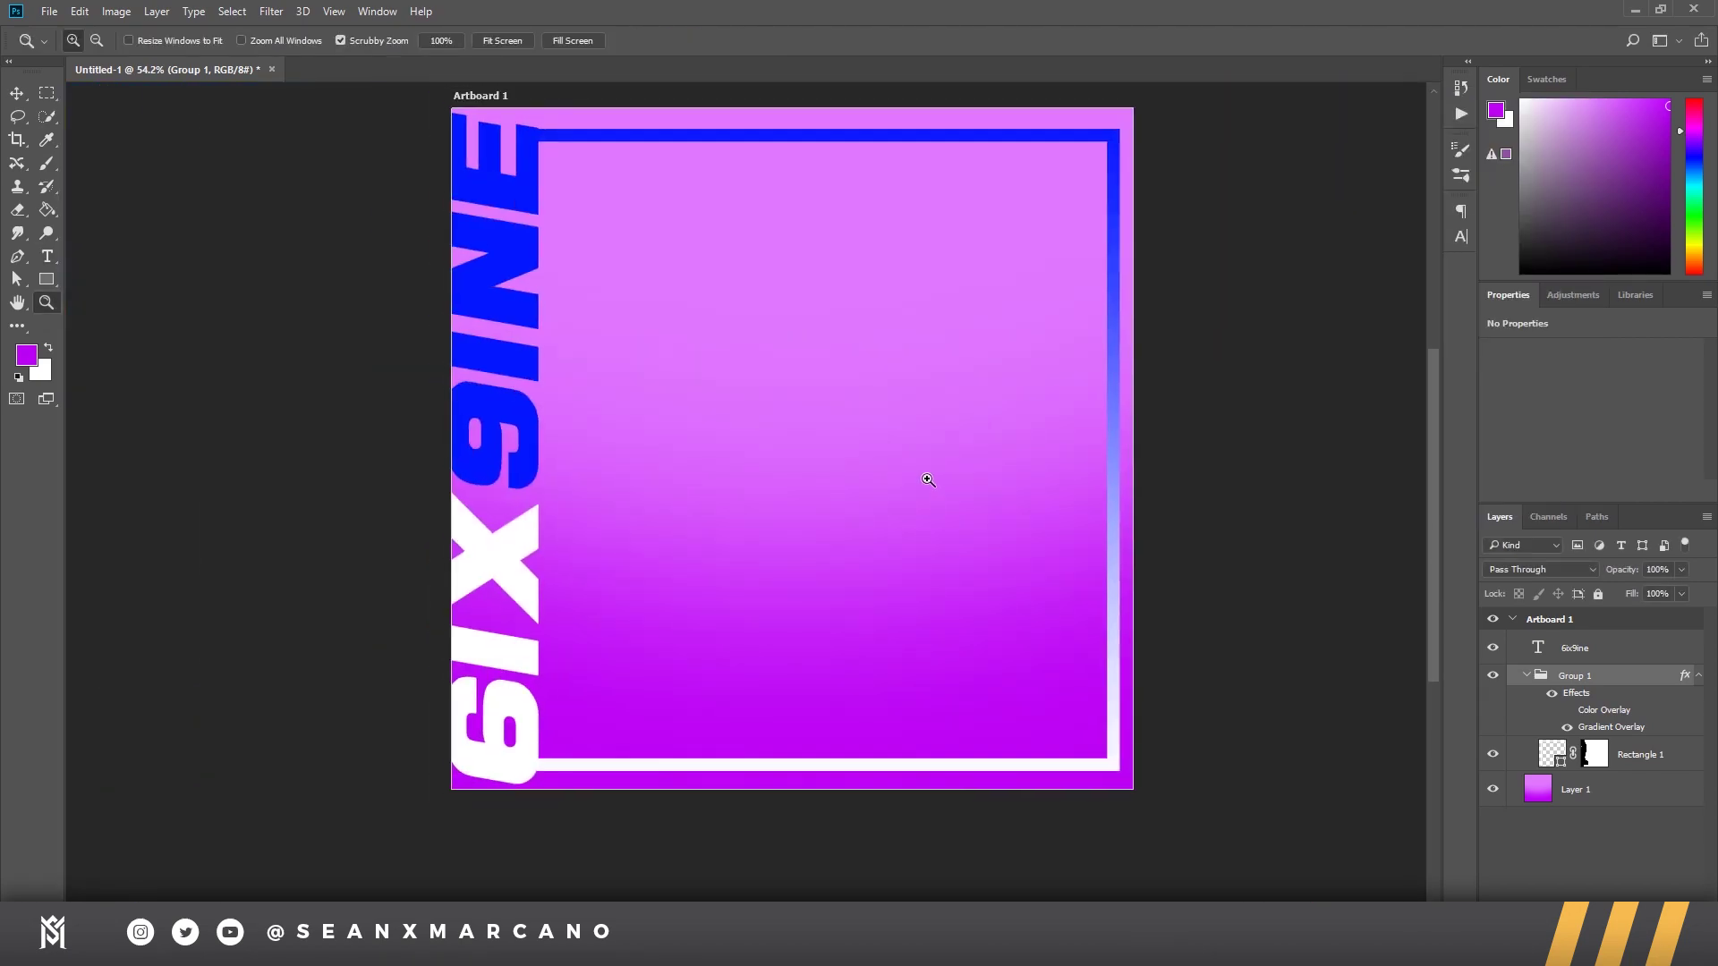
{"action": "key", "text": "t"}
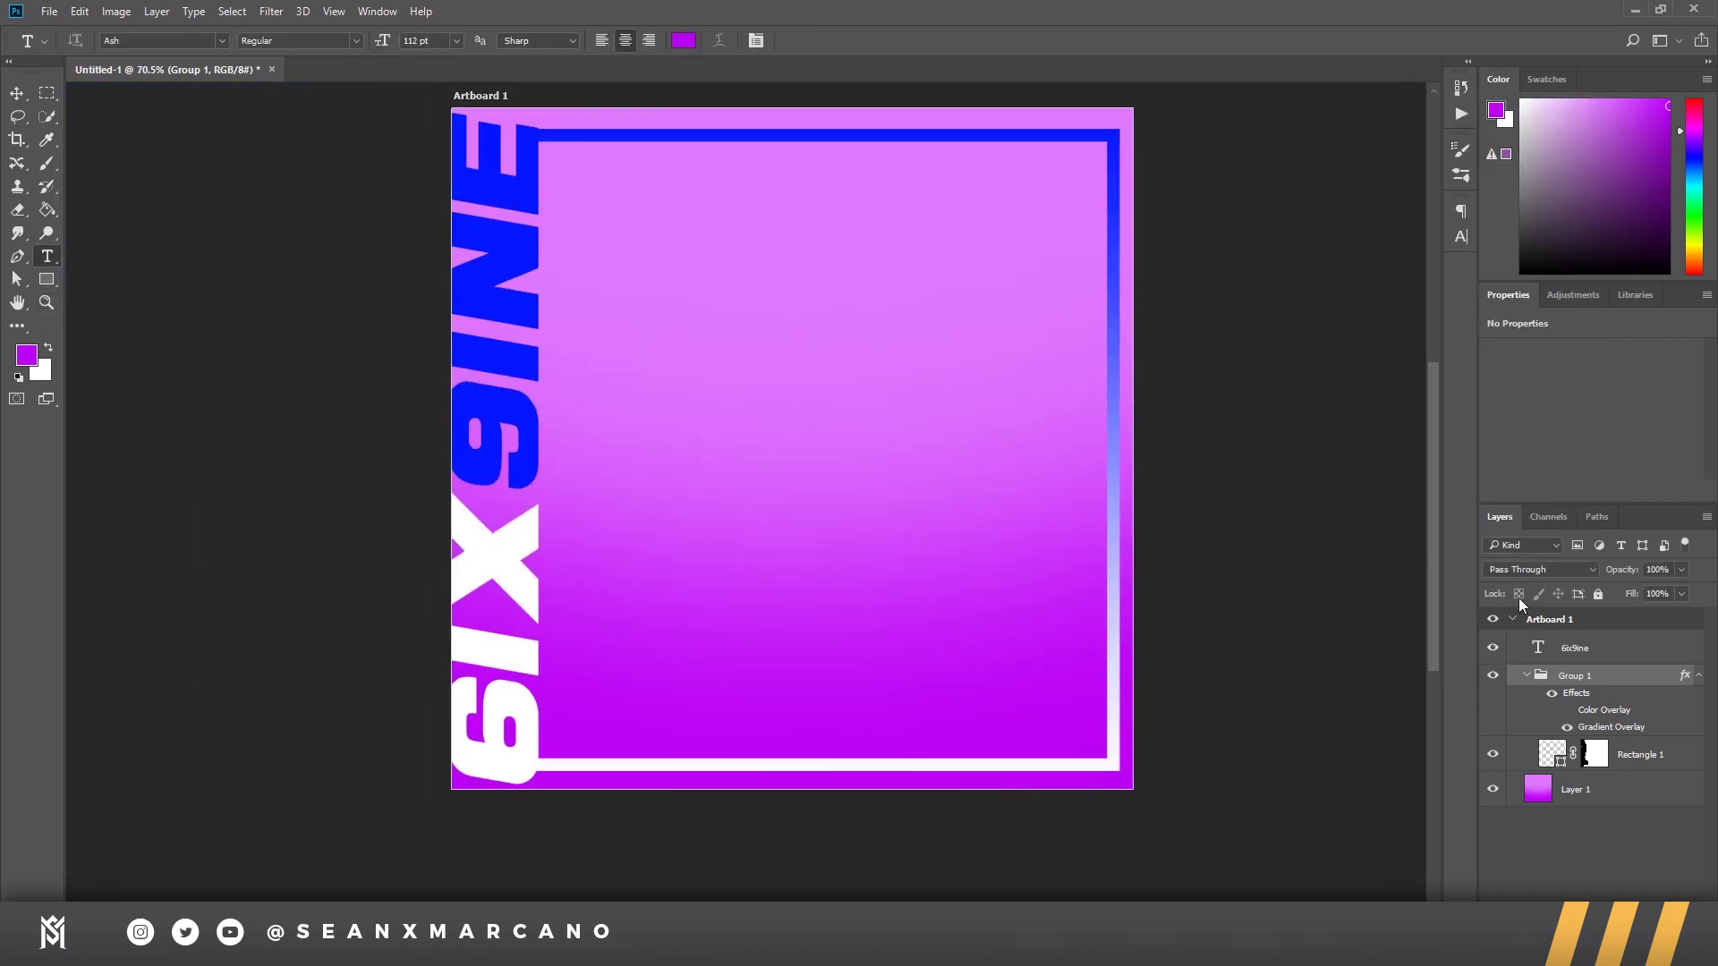
{"action": "left_click", "coordinate": [1595, 643]}
{"action": "left_click", "coordinate": [611, 188]}
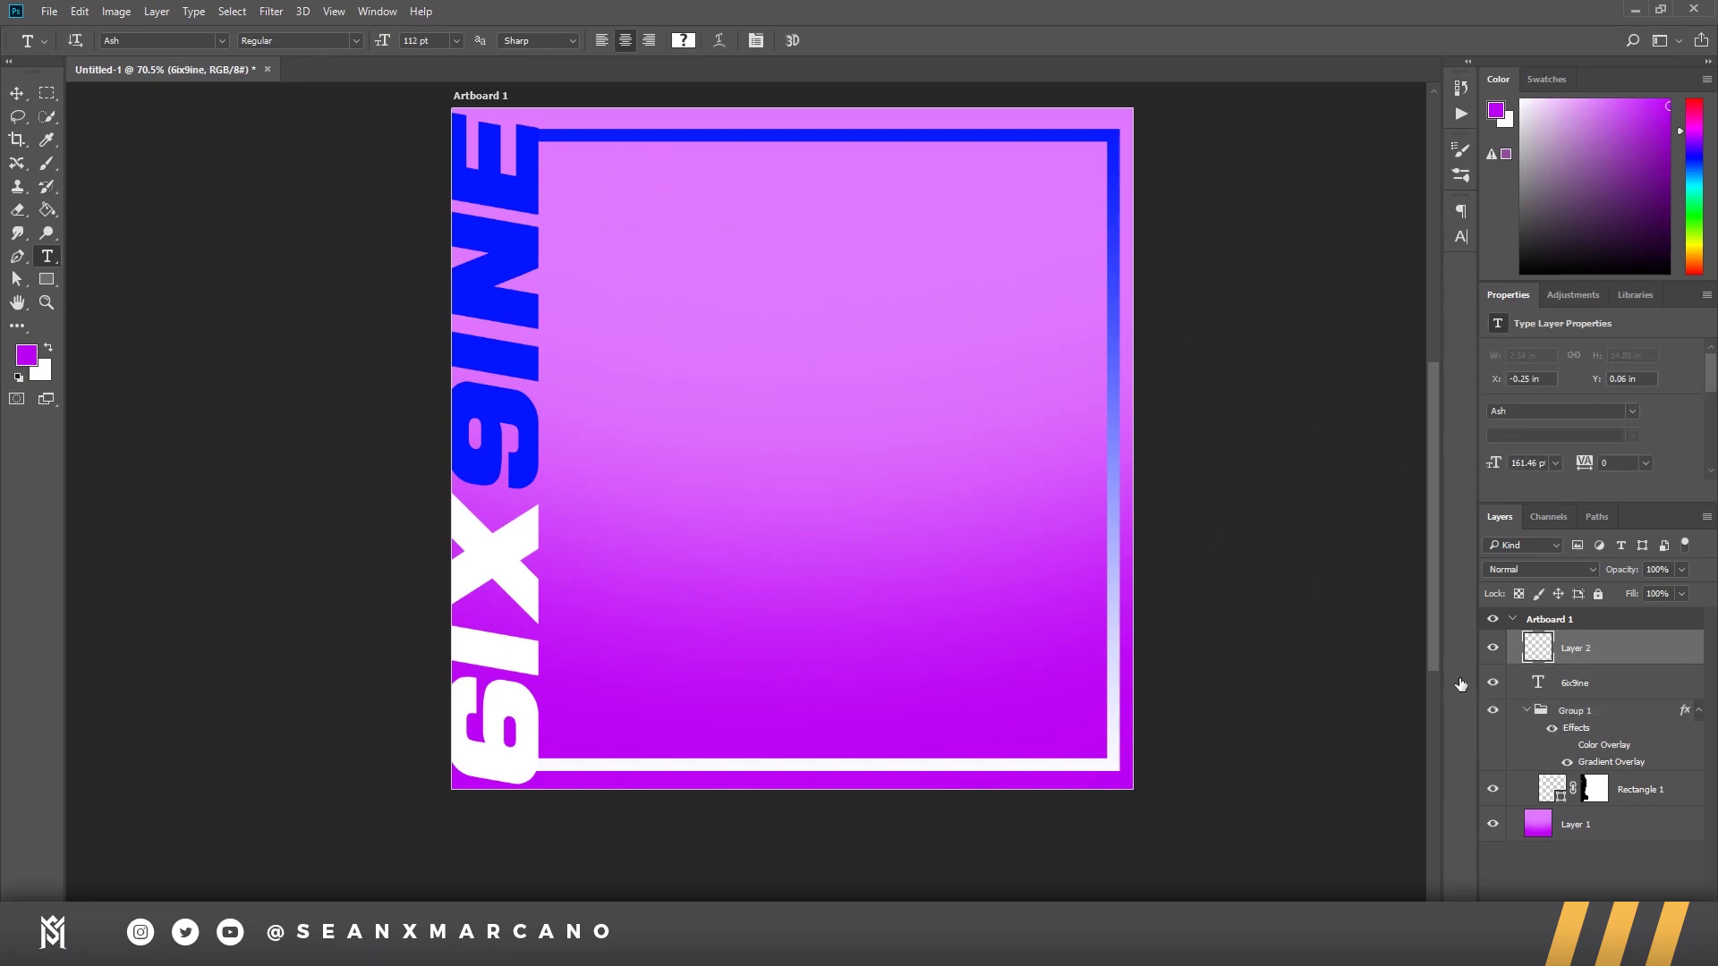
{"action": "type", "text": "L"}
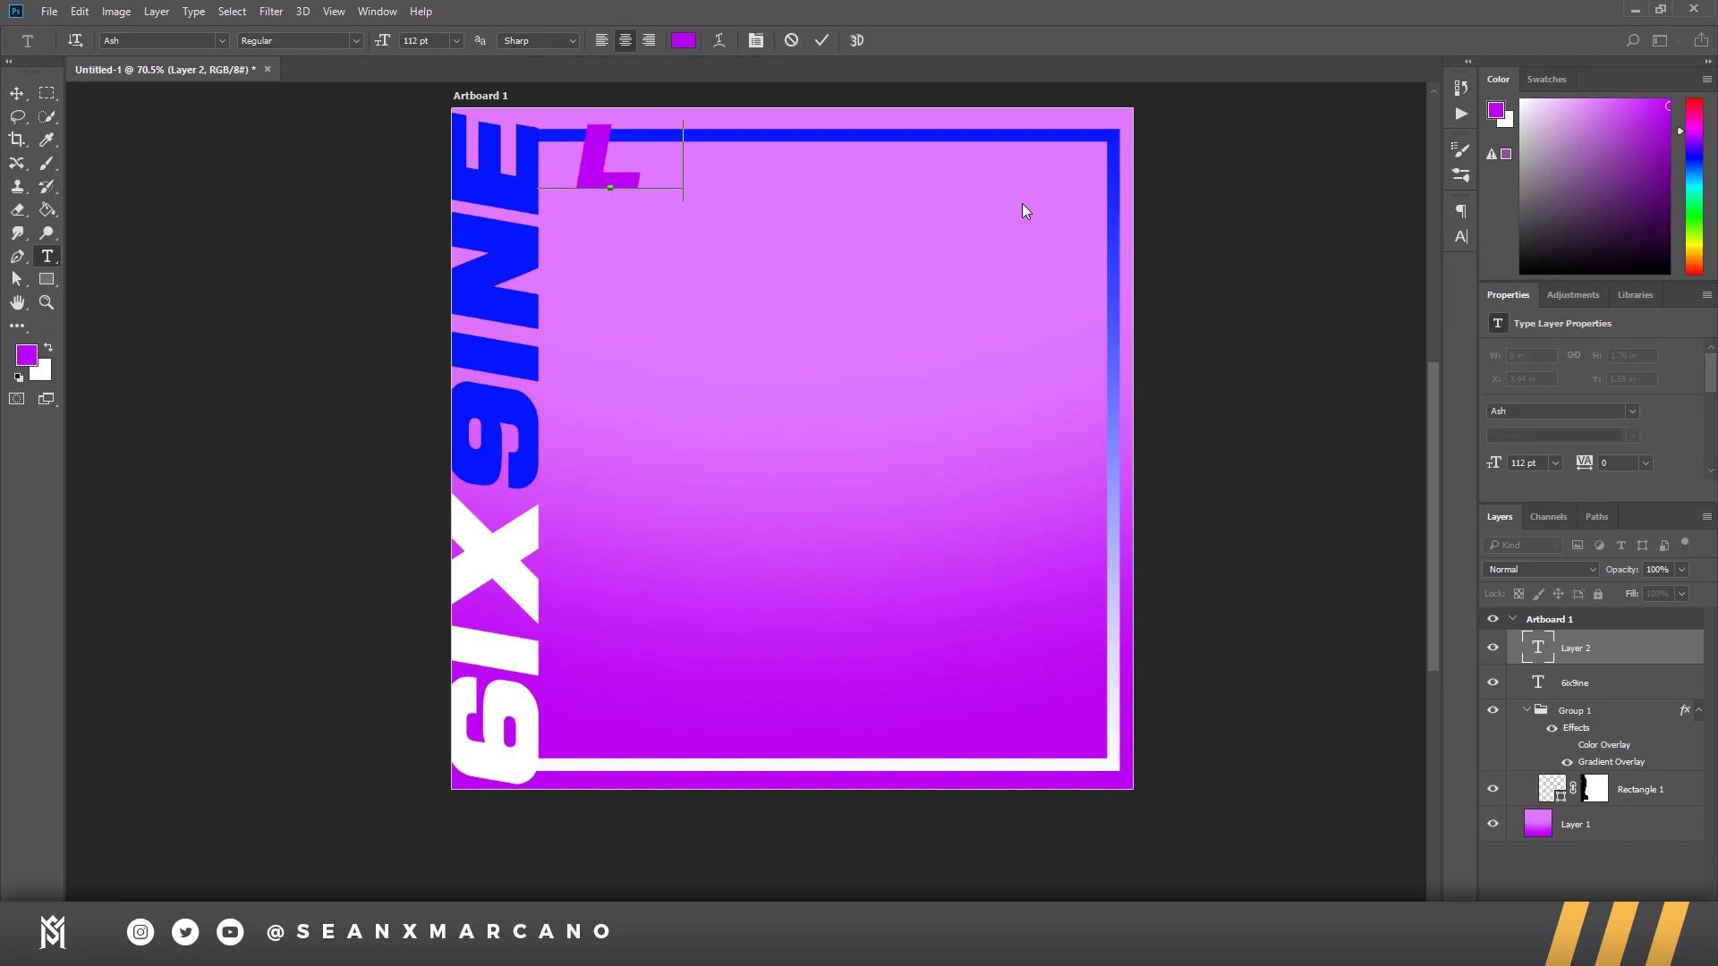
{"action": "type", "text": "OREM IPSUM"}
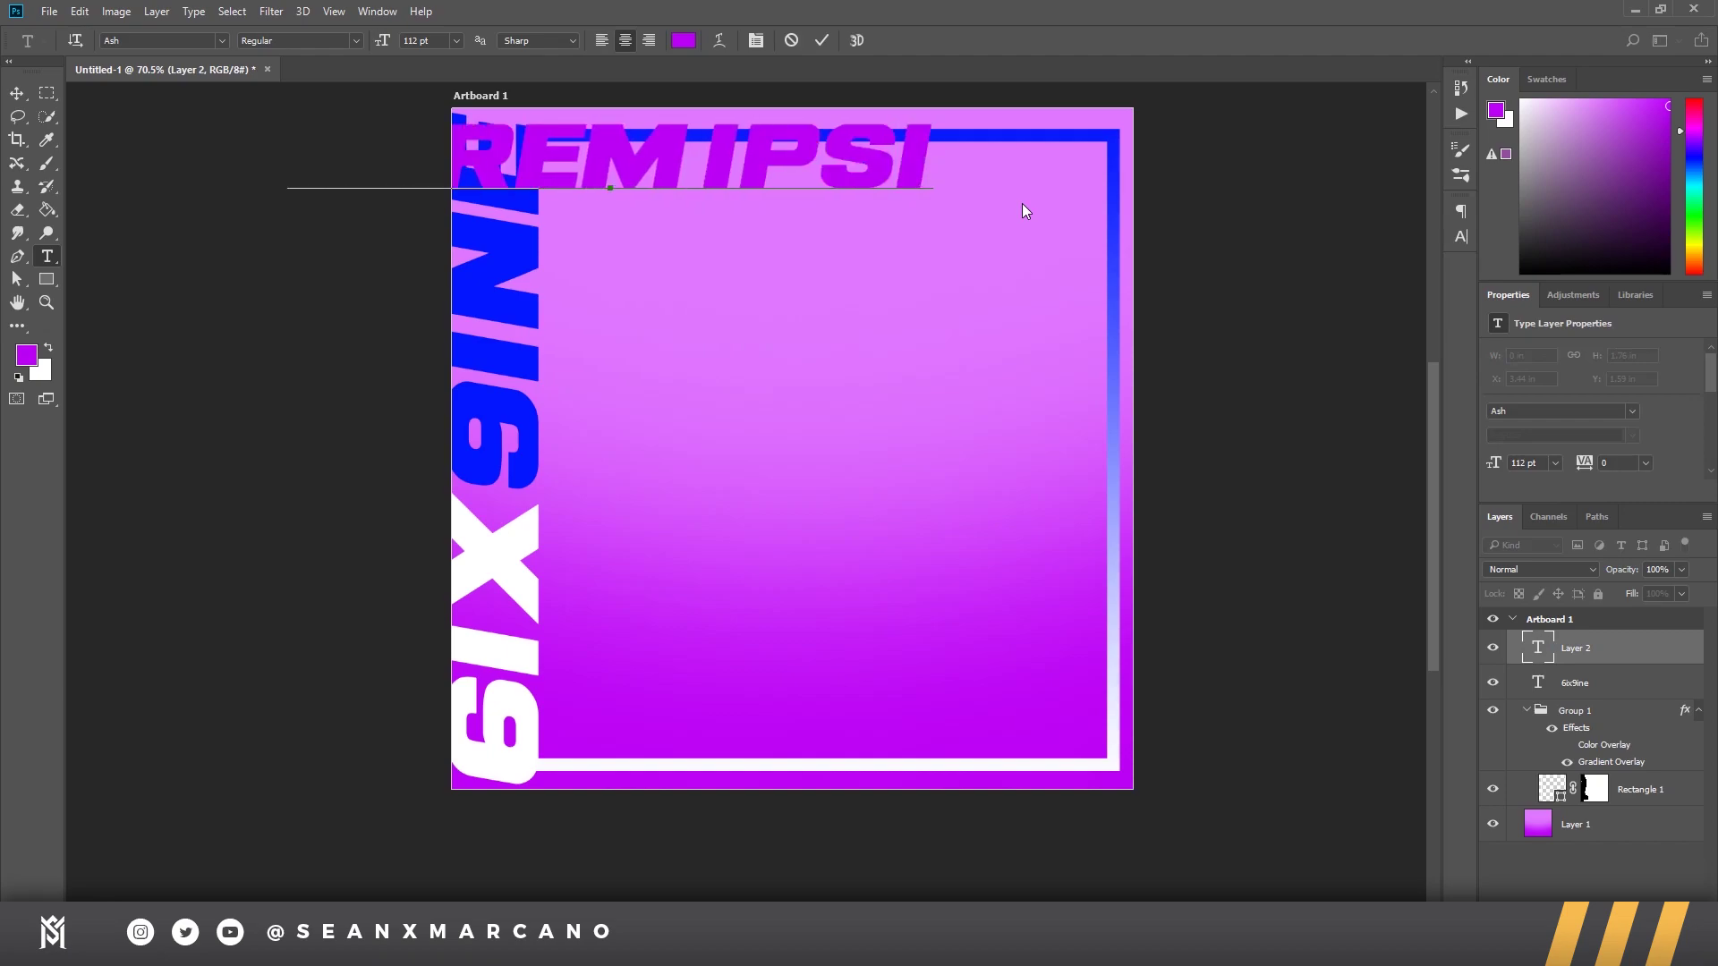
Step: Set the color of the whole LOREM IPSUM text to dark grey, 2b2b2b
{"action": "key", "text": "ctrl+a"}
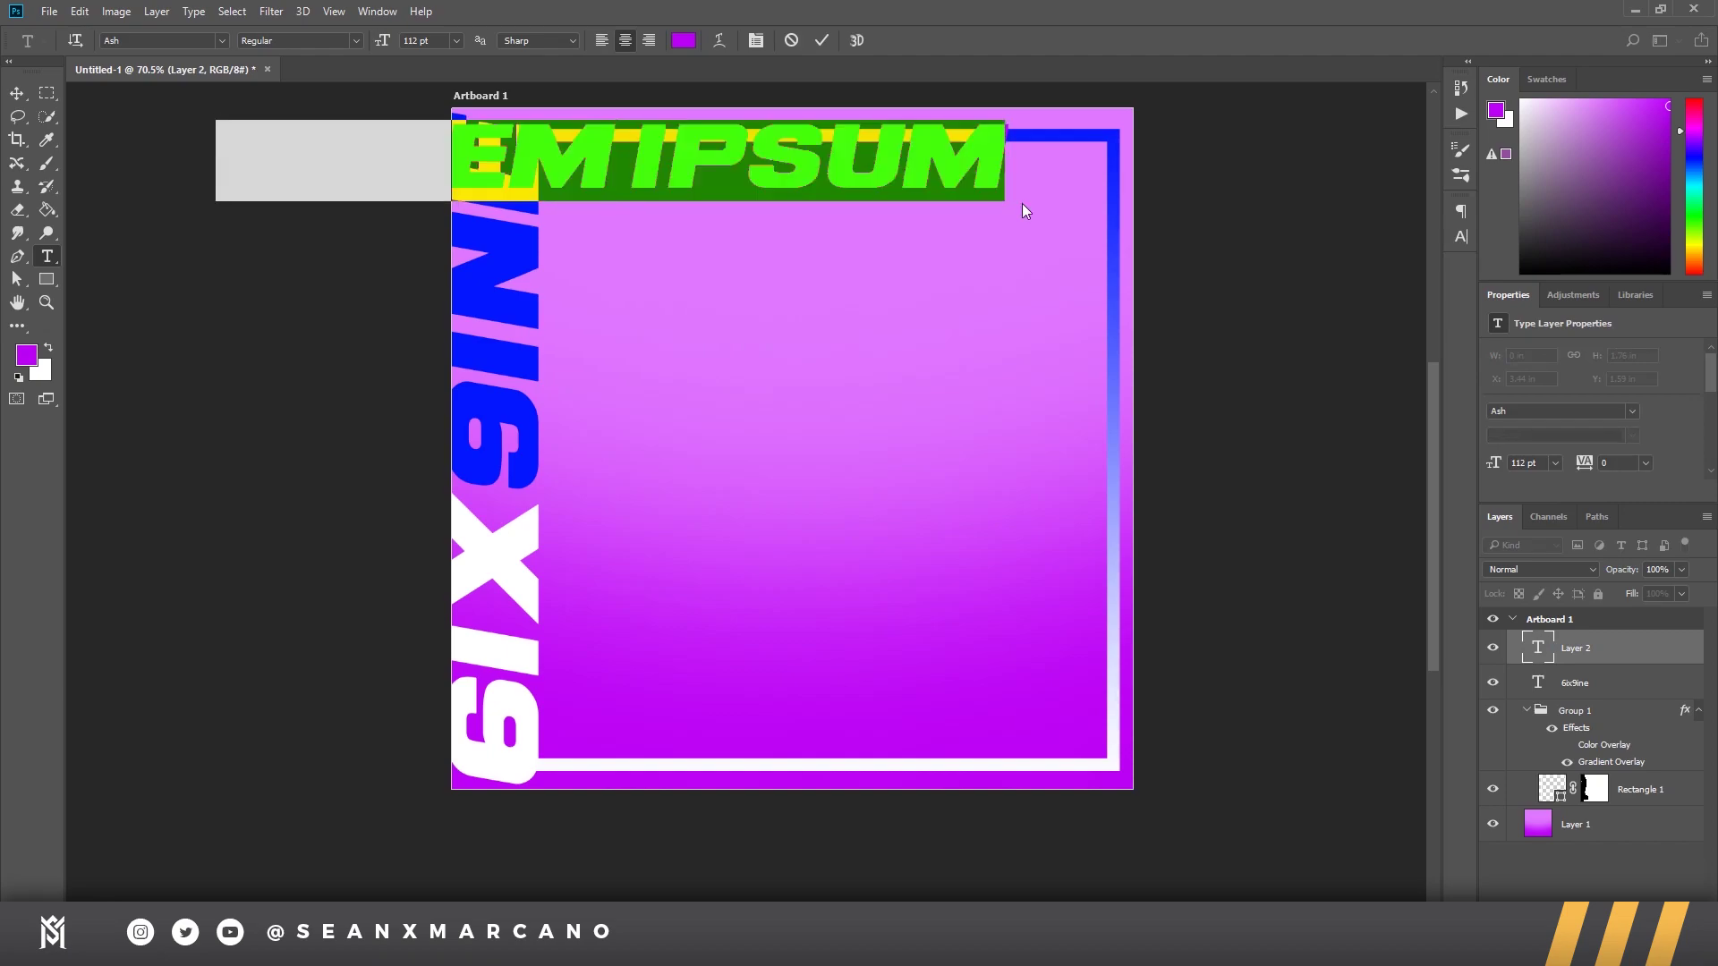
{"action": "left_click", "coordinate": [683, 41]}
{"action": "type", "text": "2b2b2b"}
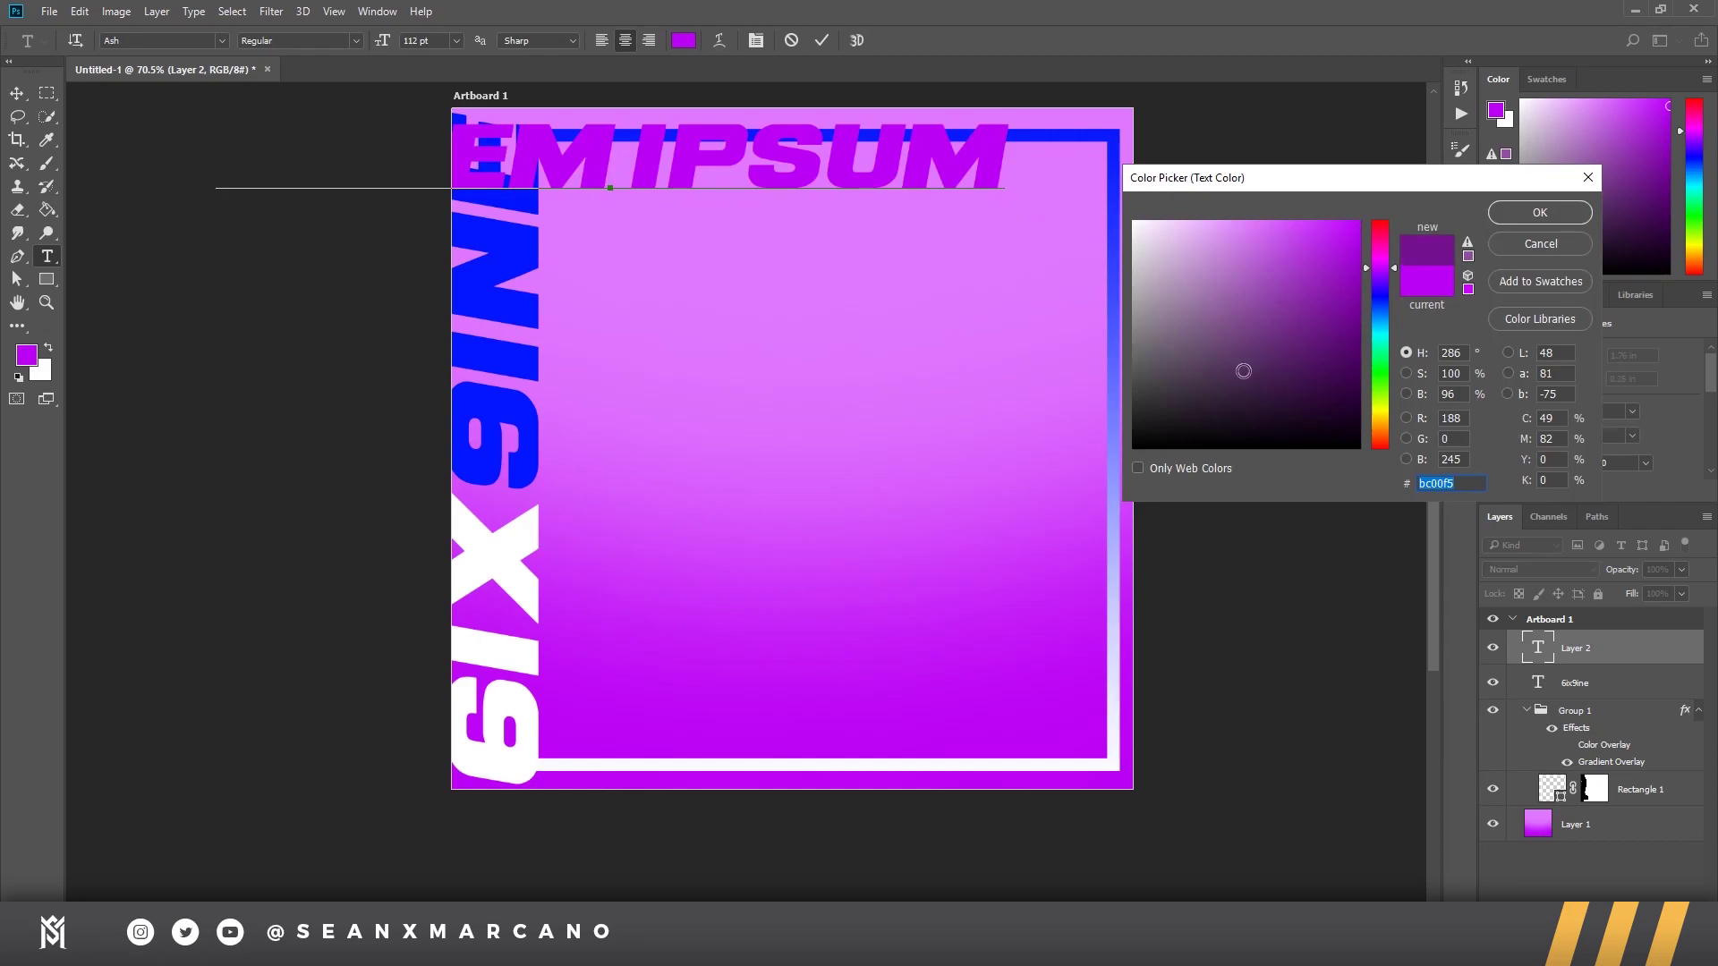
{"action": "left_click", "coordinate": [1538, 226]}
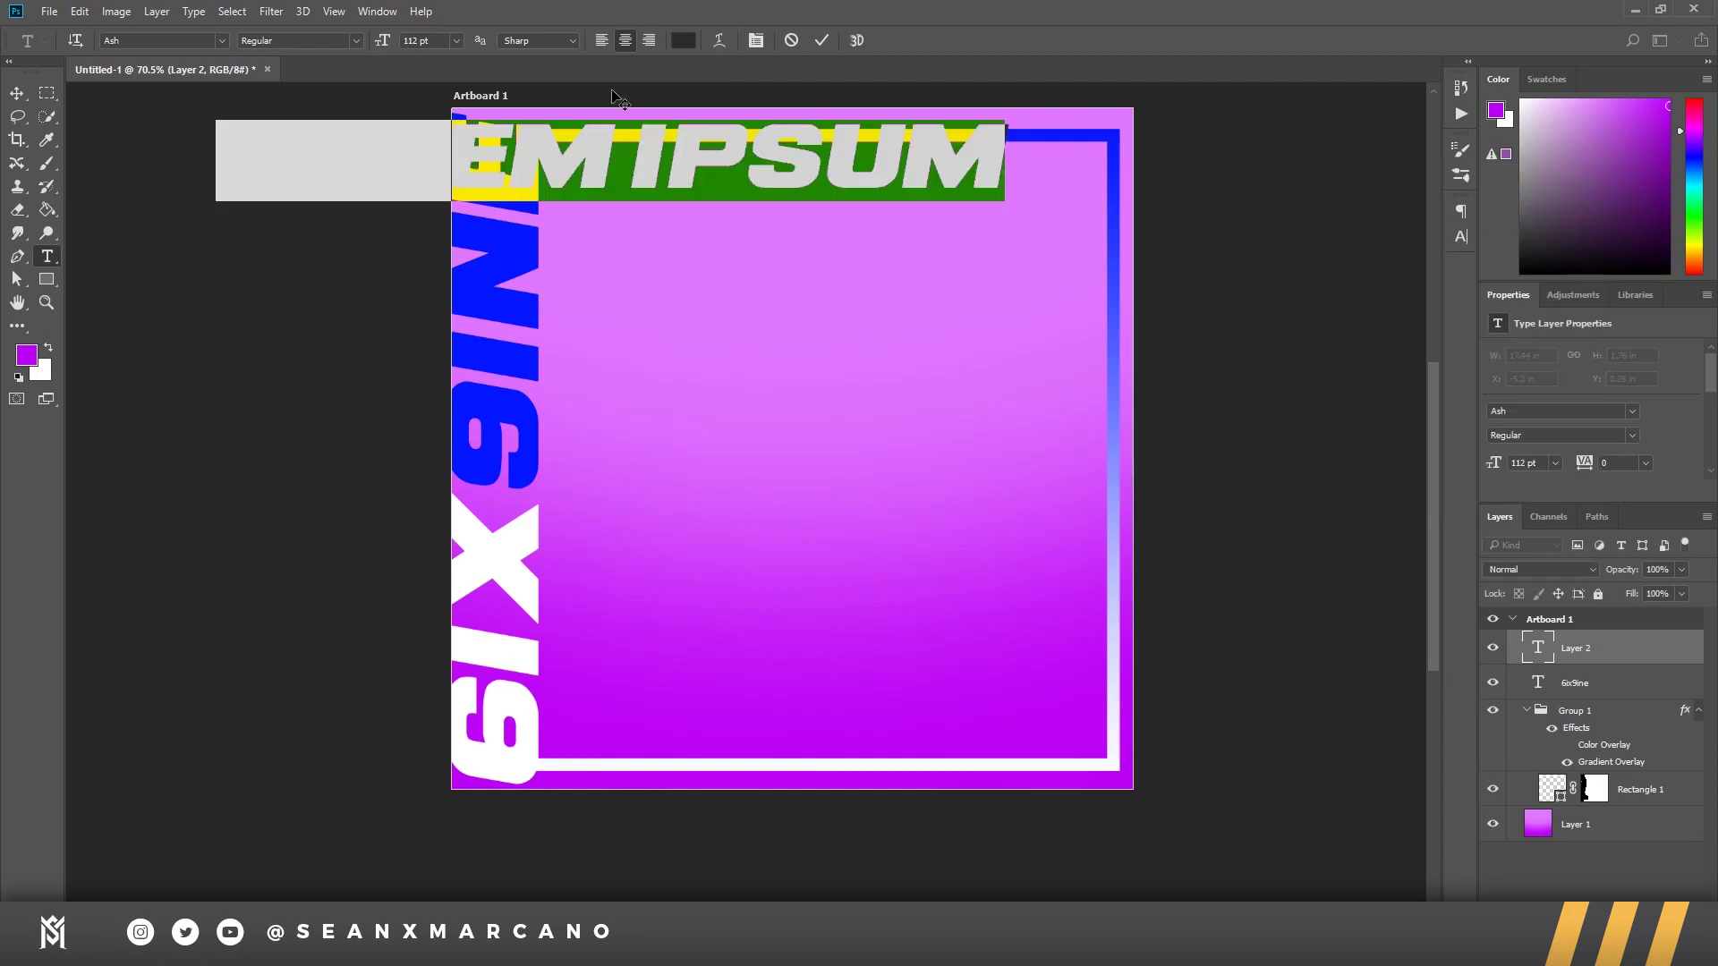
Step: Change the LOREM IPSUM text's font to AgencyFB Black
{"action": "left_click", "coordinate": [226, 43]}
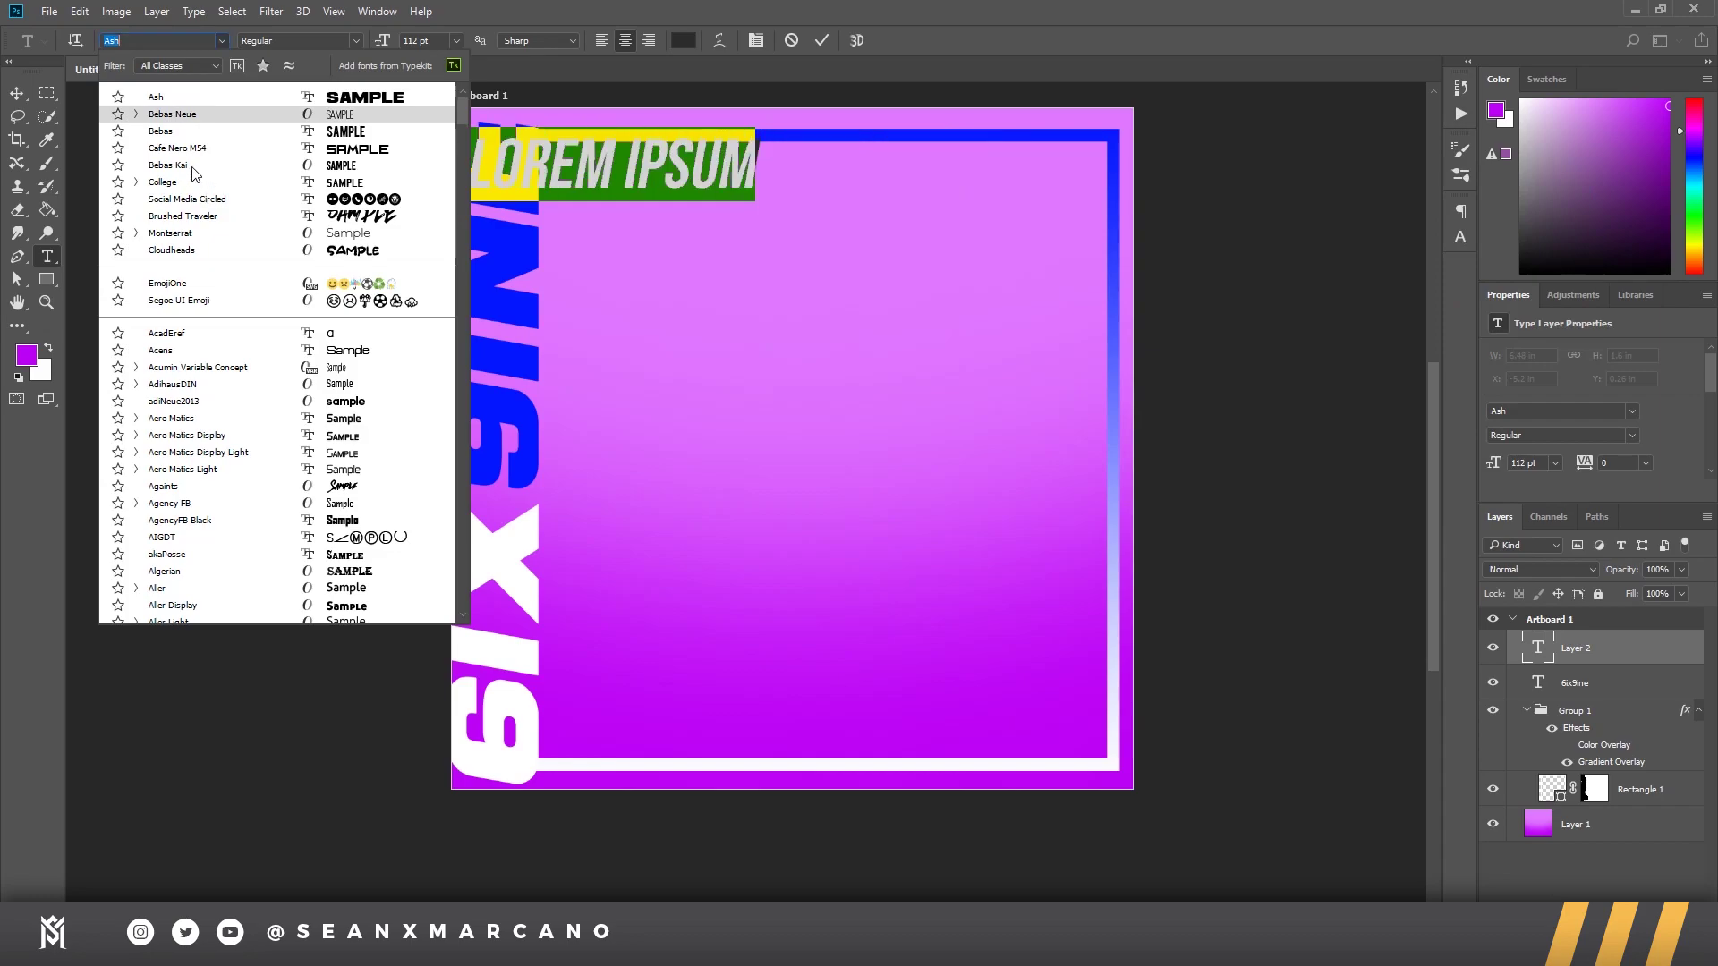
{"action": "scroll", "coordinate": [234, 386], "scroll_direction": "down", "scroll_amount": 1}
{"action": "scroll", "coordinate": [234, 387], "scroll_direction": "down", "scroll_amount": 1}
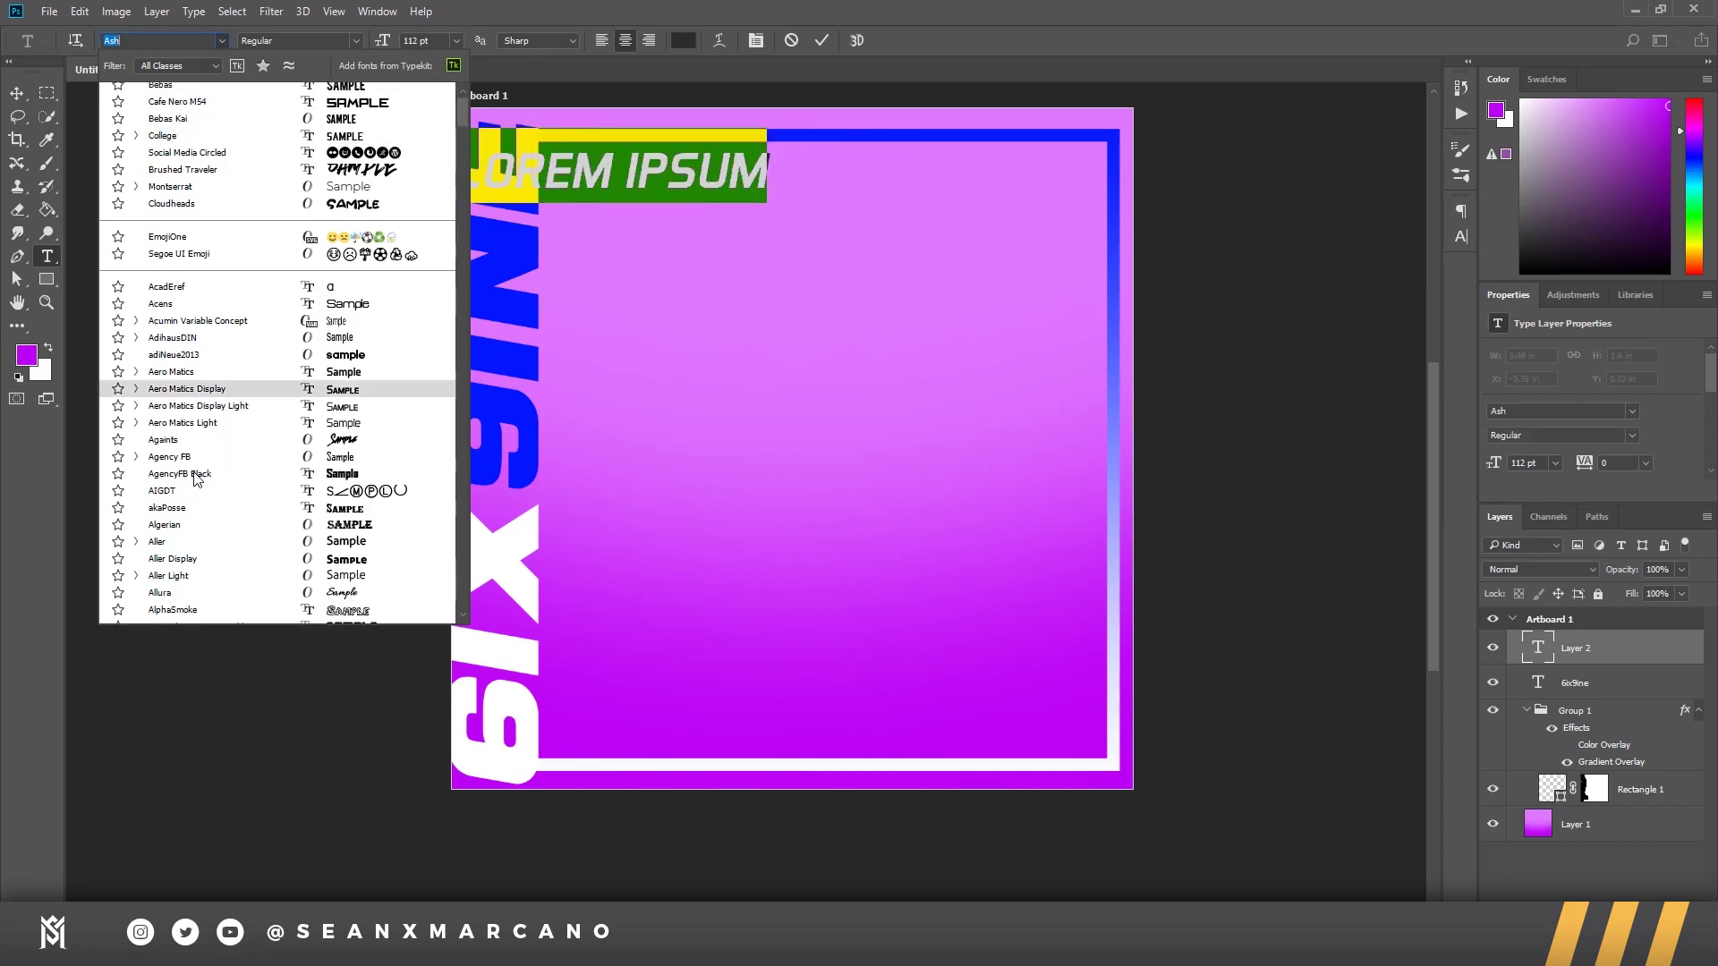
{"action": "left_click", "coordinate": [166, 474]}
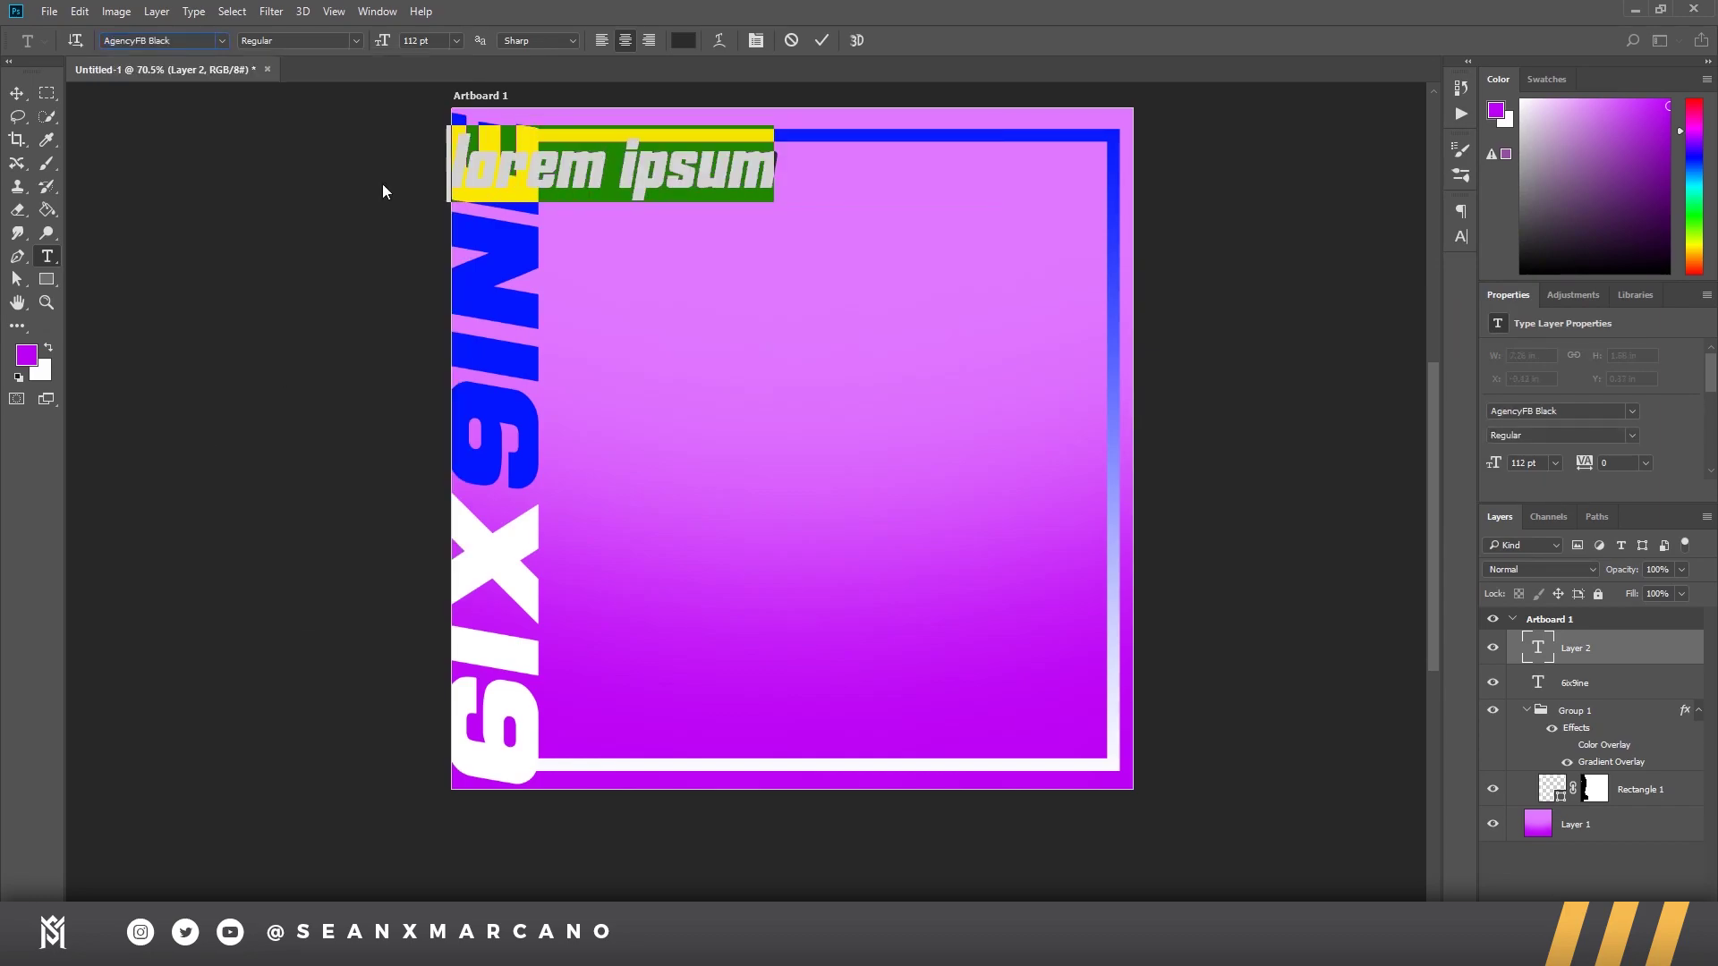
Step: Finish the lorem ipsum text at 22 pt inside the frame and set its color to near-black, 1f1f1f
{"action": "key", "text": "Return"}
{"action": "key", "text": "ctrl+Return"}
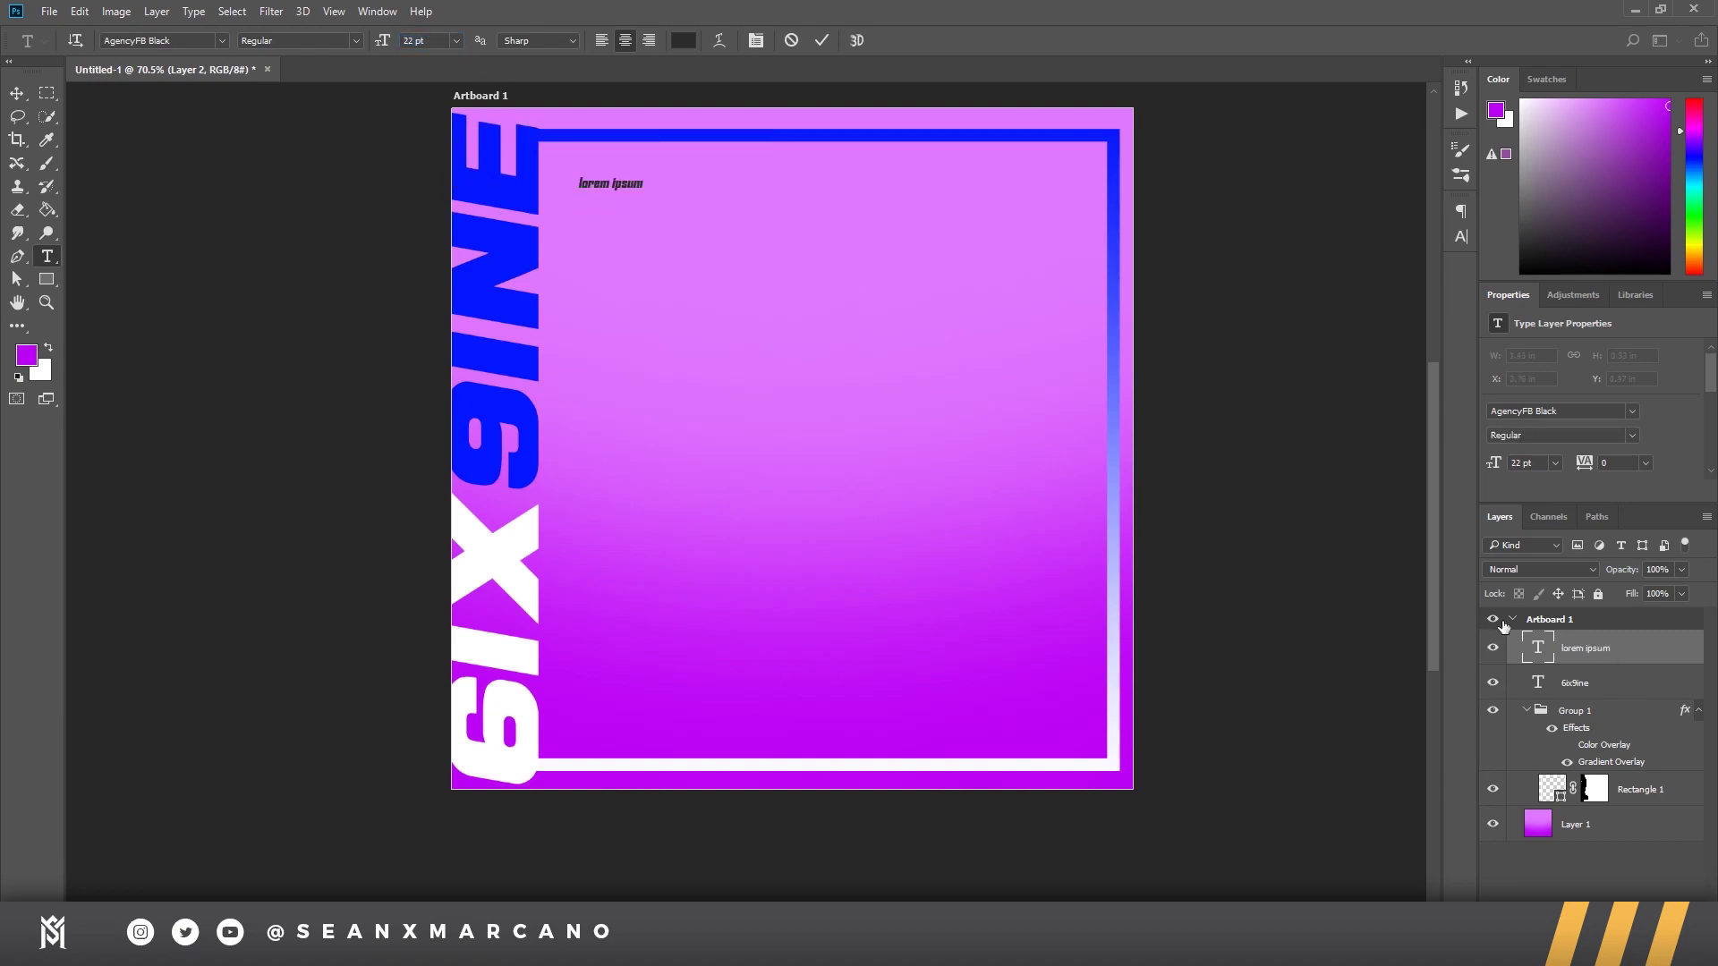
{"action": "triple_click", "coordinate": [635, 183]}
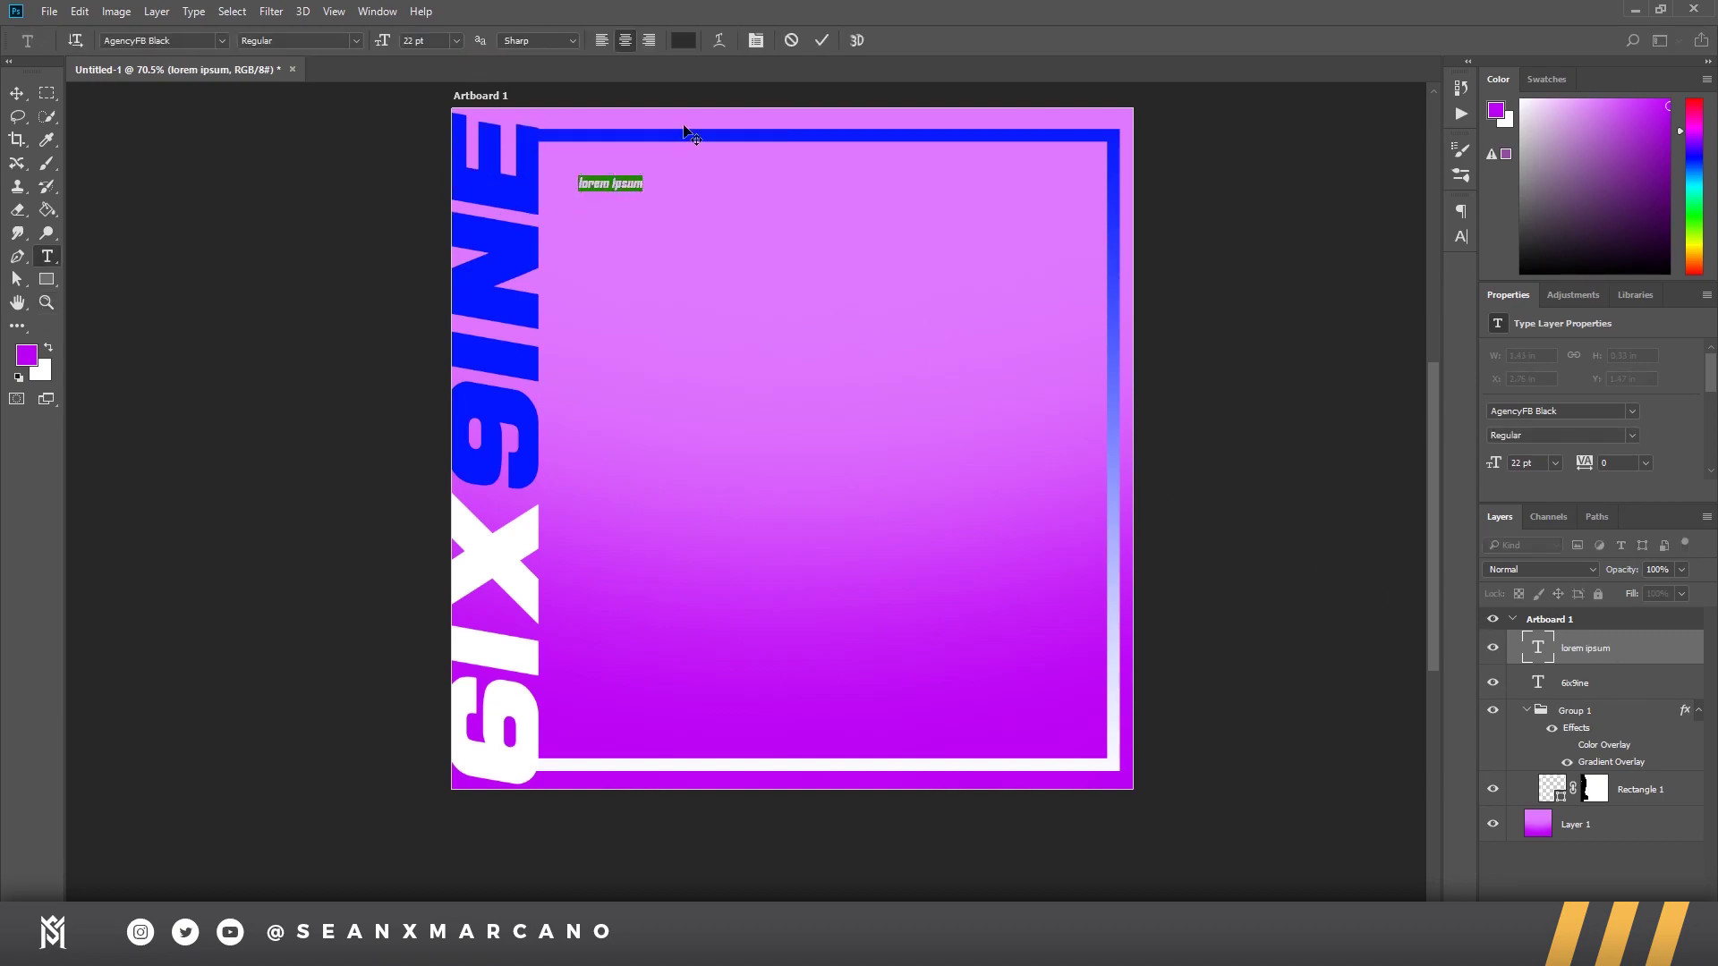
{"action": "left_click", "coordinate": [683, 40]}
{"action": "type", "text": "1f1f1f"}
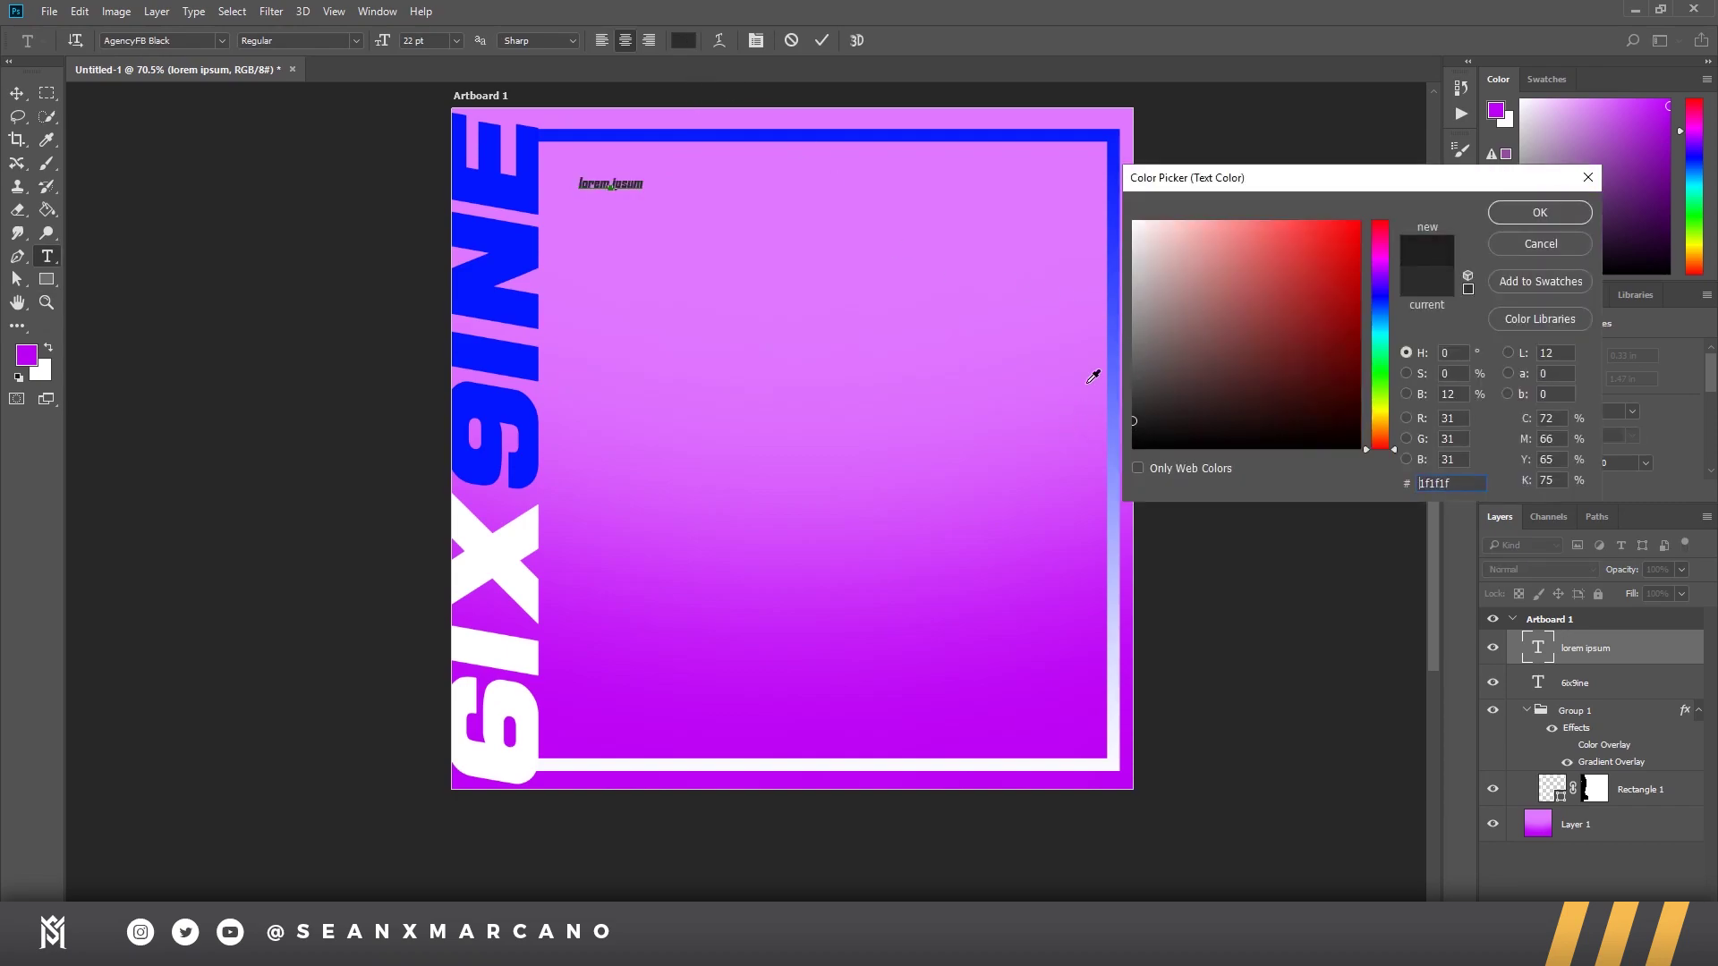
{"action": "left_click", "coordinate": [1539, 214]}
Step: Enlarge the lorem ipsum text to about 129 pt beneath the frame's upper edge
{"action": "key", "text": "ctrl"}
{"action": "left_click_drag", "start_coordinate": [668, 198], "coordinate": [1016, 276]}
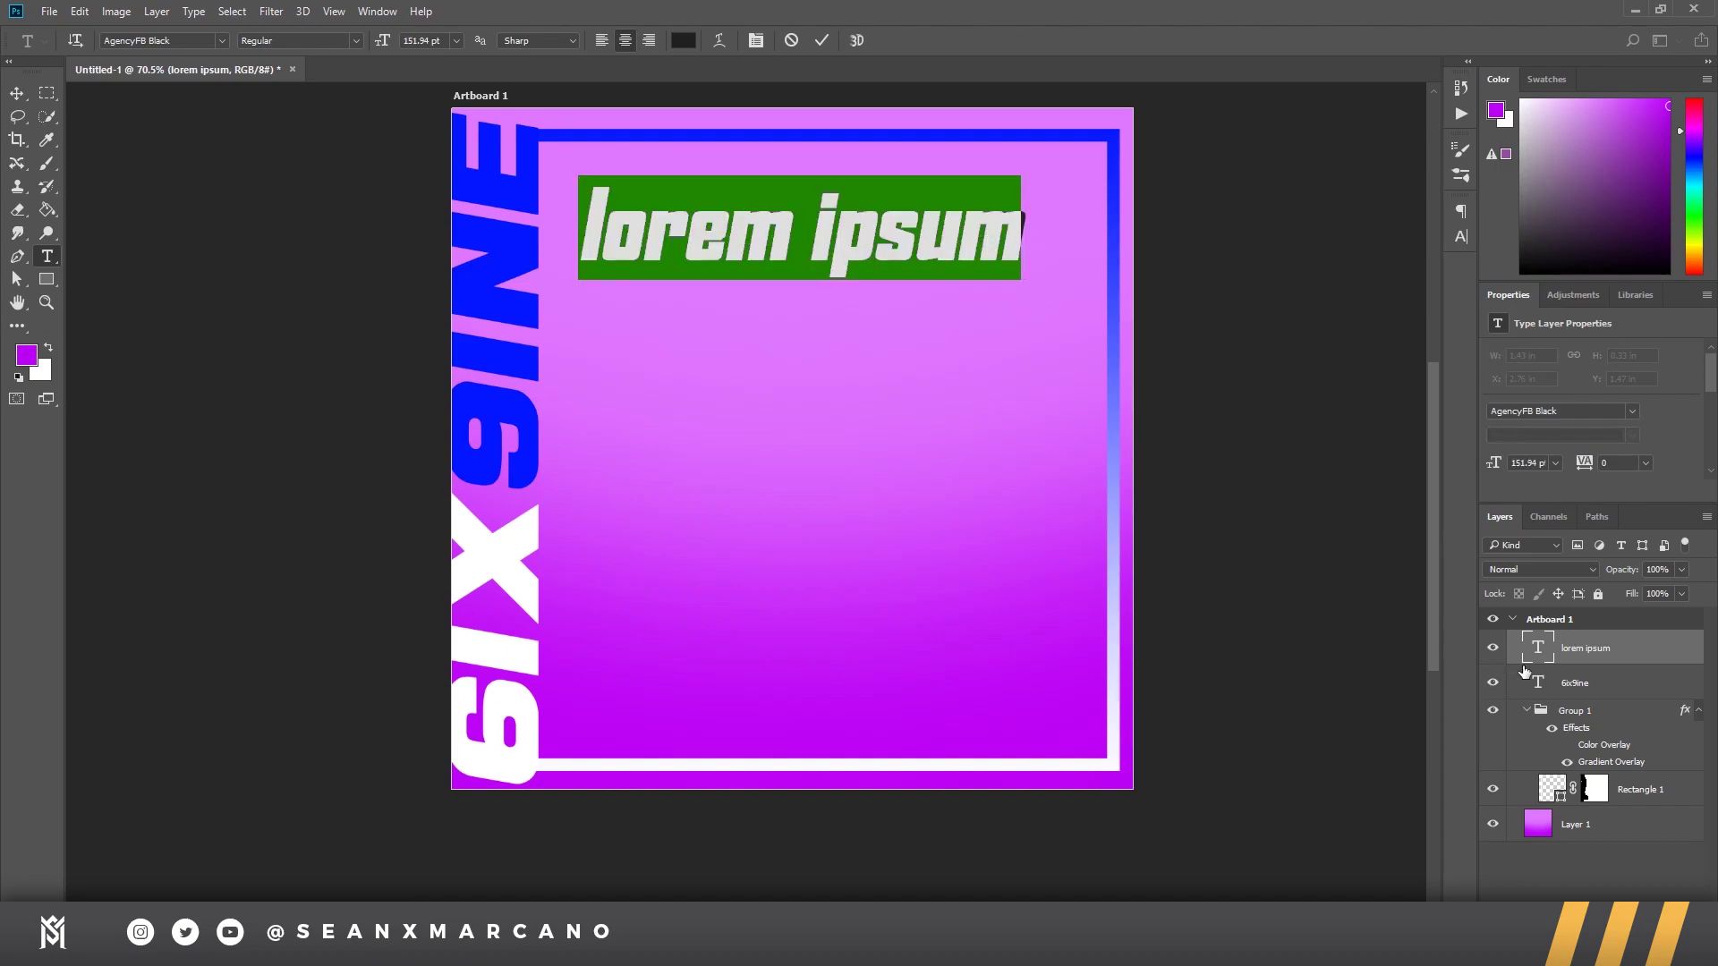
{"action": "key", "text": "Right"}
{"action": "left_click", "coordinate": [1657, 634]}
{"action": "key", "text": "ctrl+t"}
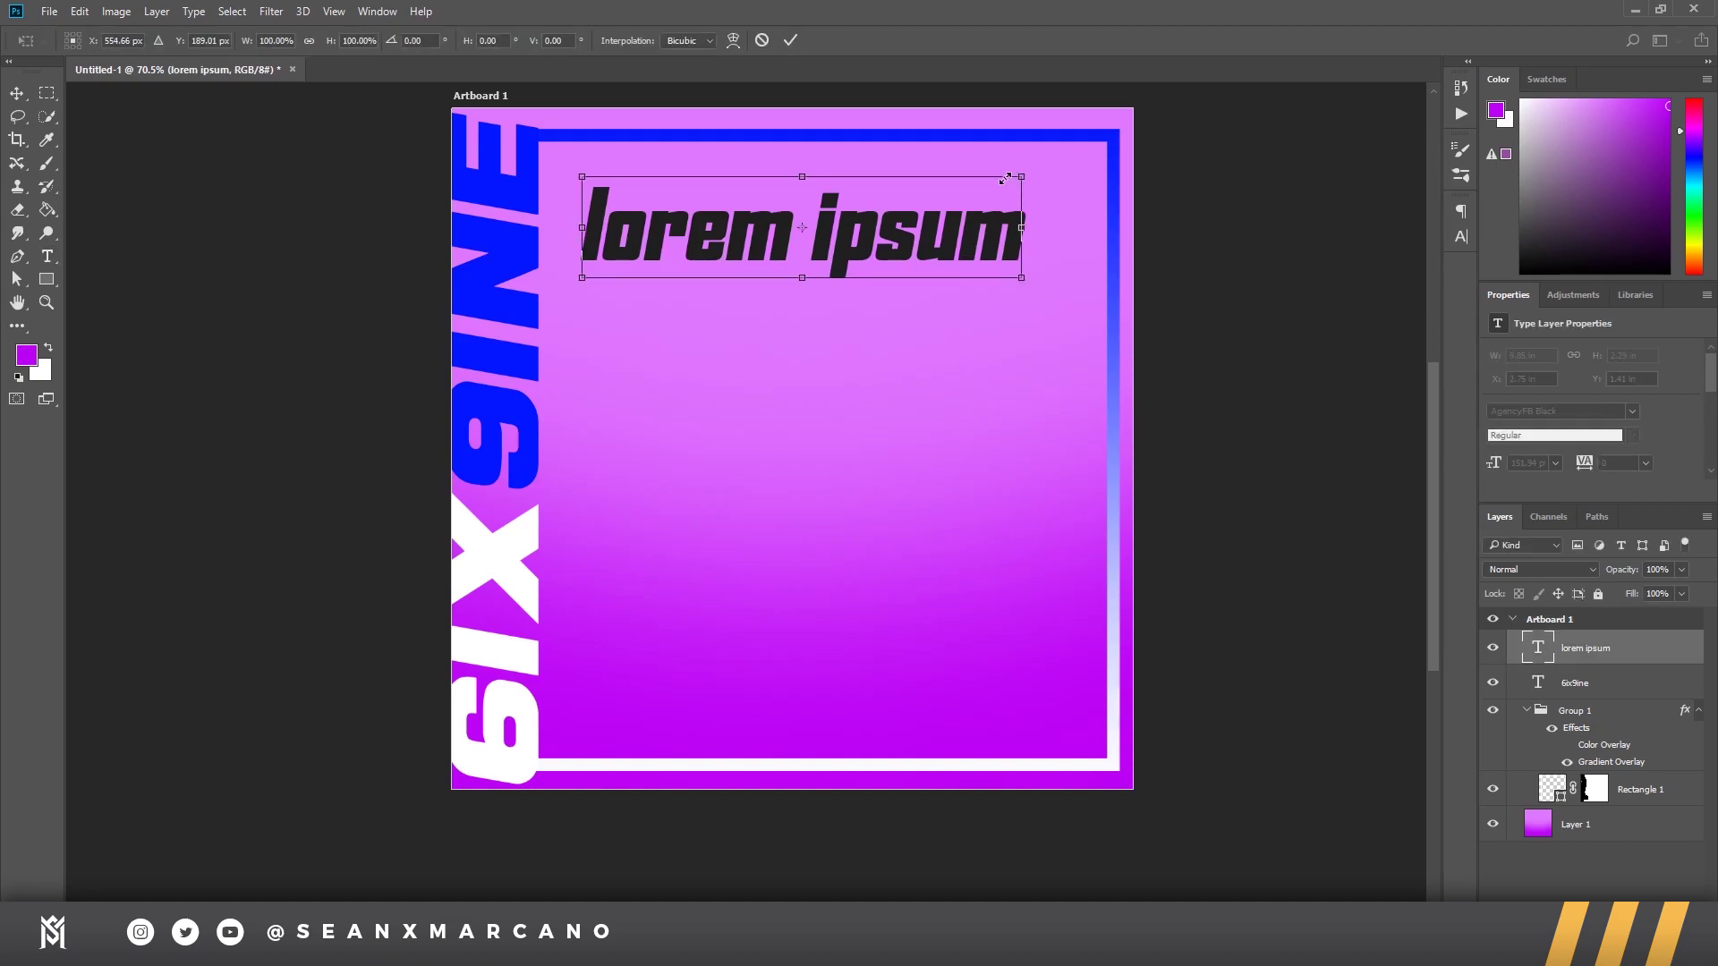
{"action": "left_click_drag", "start_coordinate": [1014, 177], "coordinate": [994, 182]}
{"action": "key", "text": "Return"}
Step: Remove faux bold and faux italic from the whole lorem ipsum text and set it in All Caps
{"action": "key", "text": "t"}
{"action": "key", "text": "Return"}
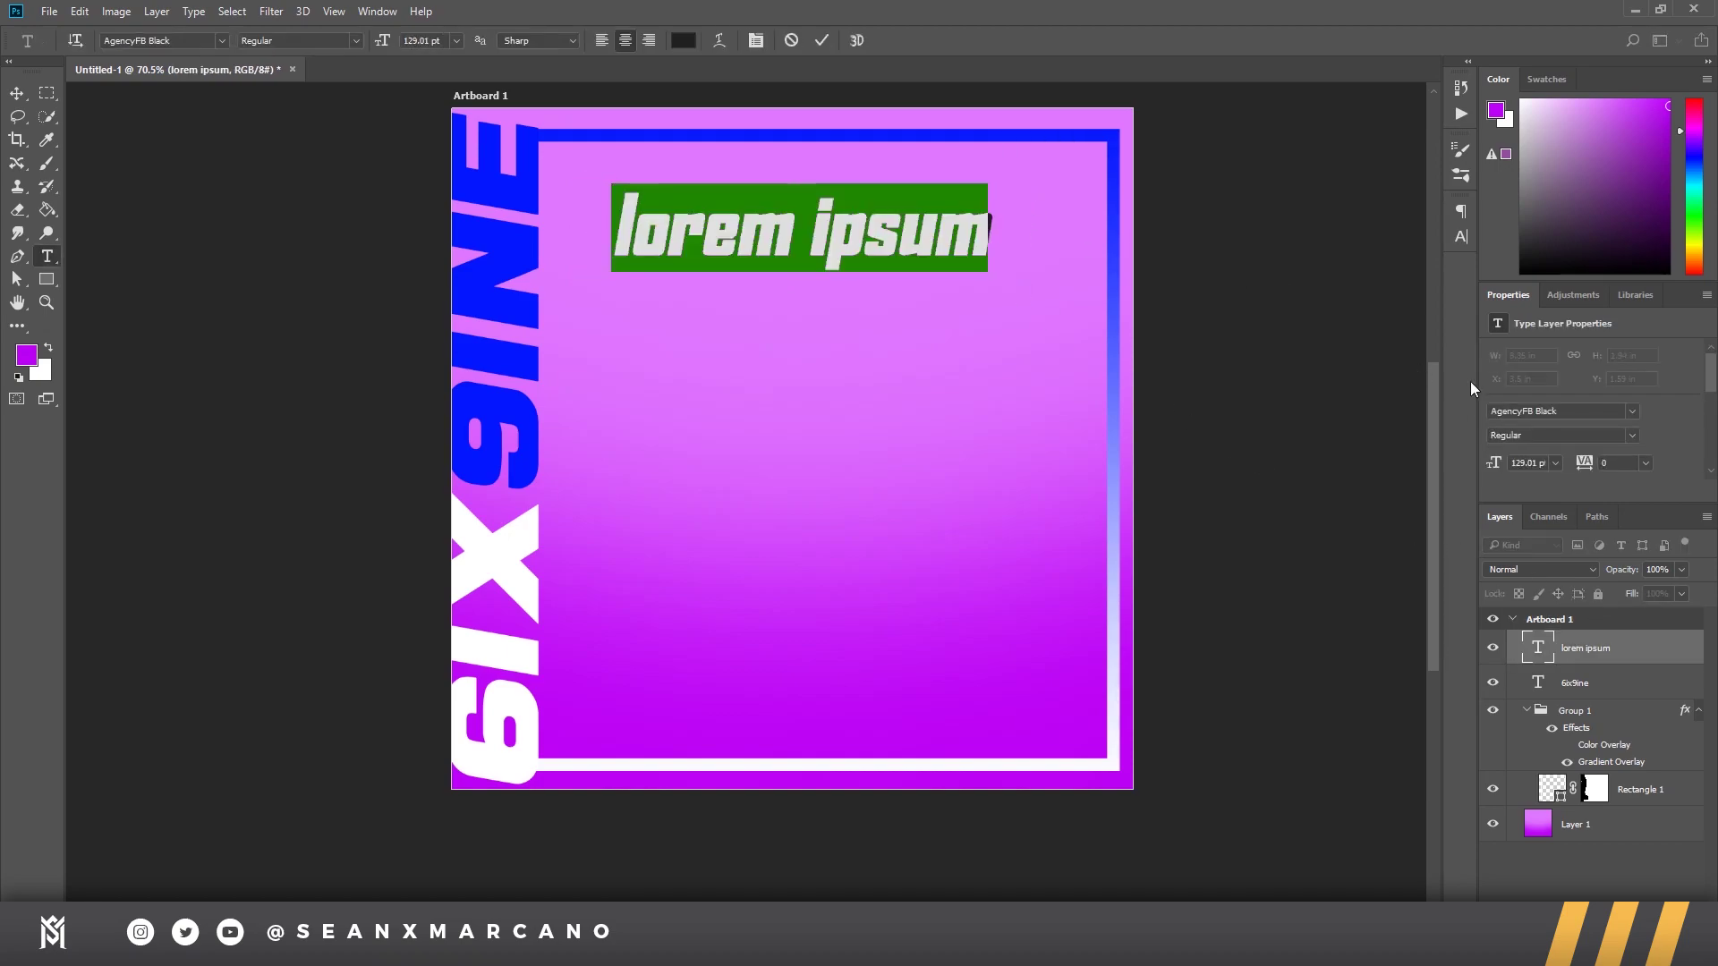
{"action": "key", "text": "ctrl+t"}
{"action": "left_click", "coordinate": [1266, 349]}
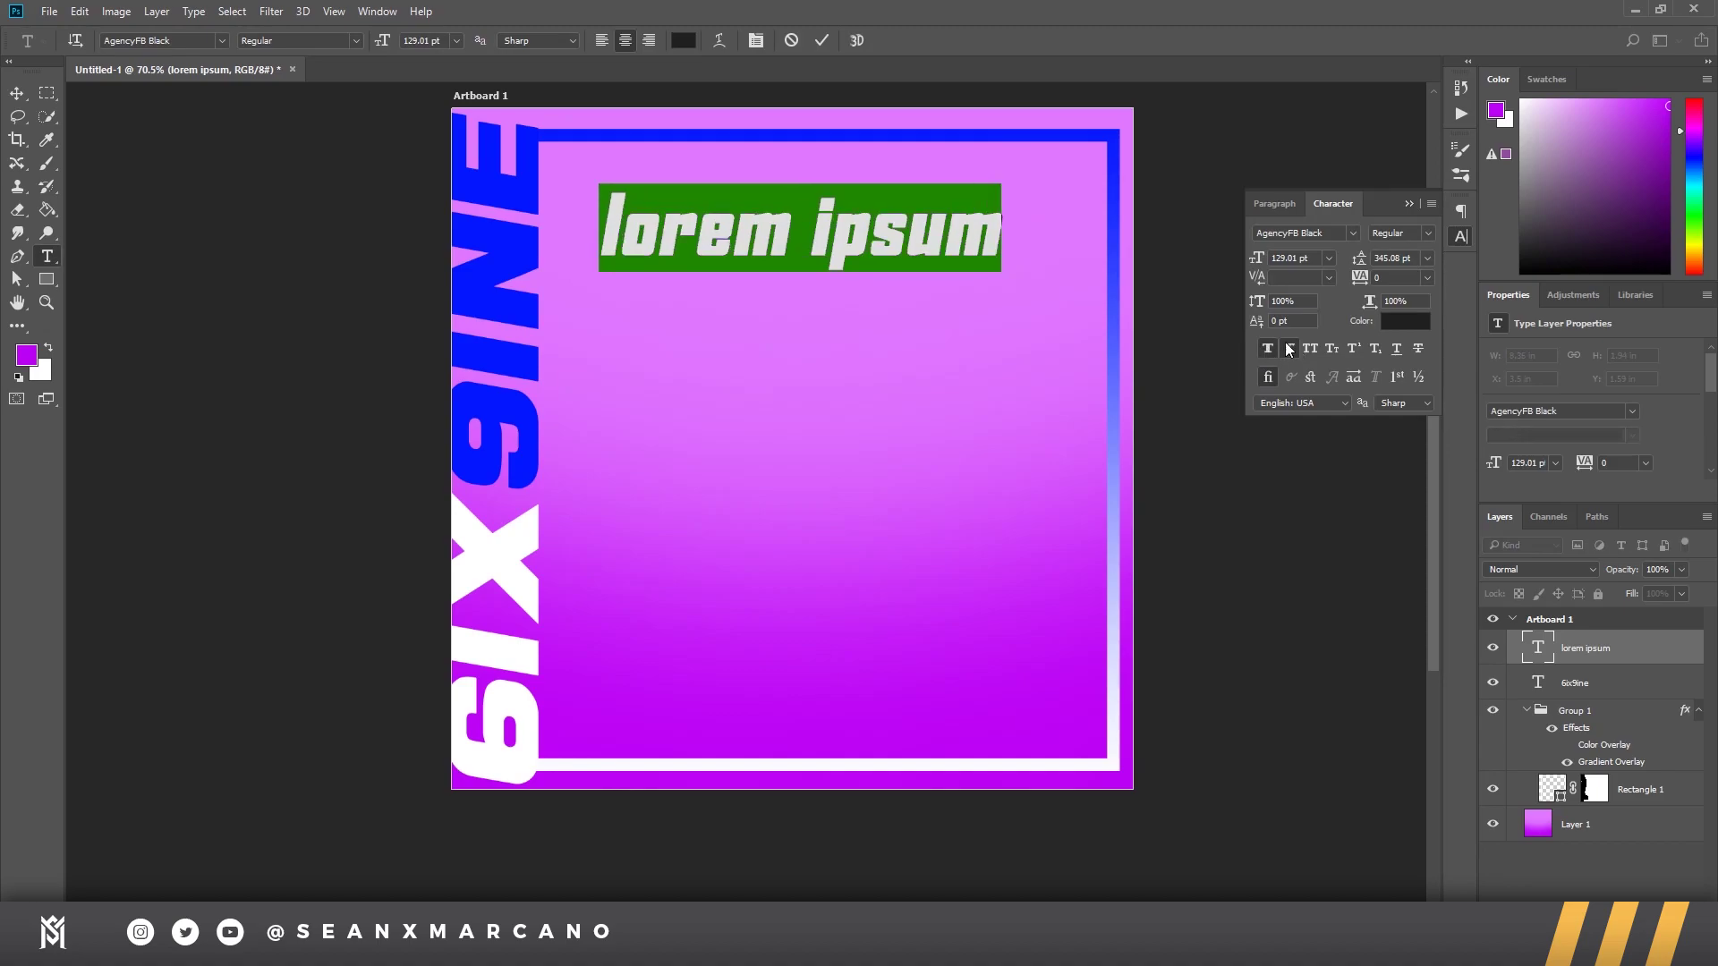
{"action": "left_click", "coordinate": [1290, 349]}
{"action": "left_click", "coordinate": [1292, 349]}
{"action": "left_click", "coordinate": [1310, 351]}
{"action": "left_click", "coordinate": [1319, 349]}
{"action": "left_click", "coordinate": [1316, 349]}
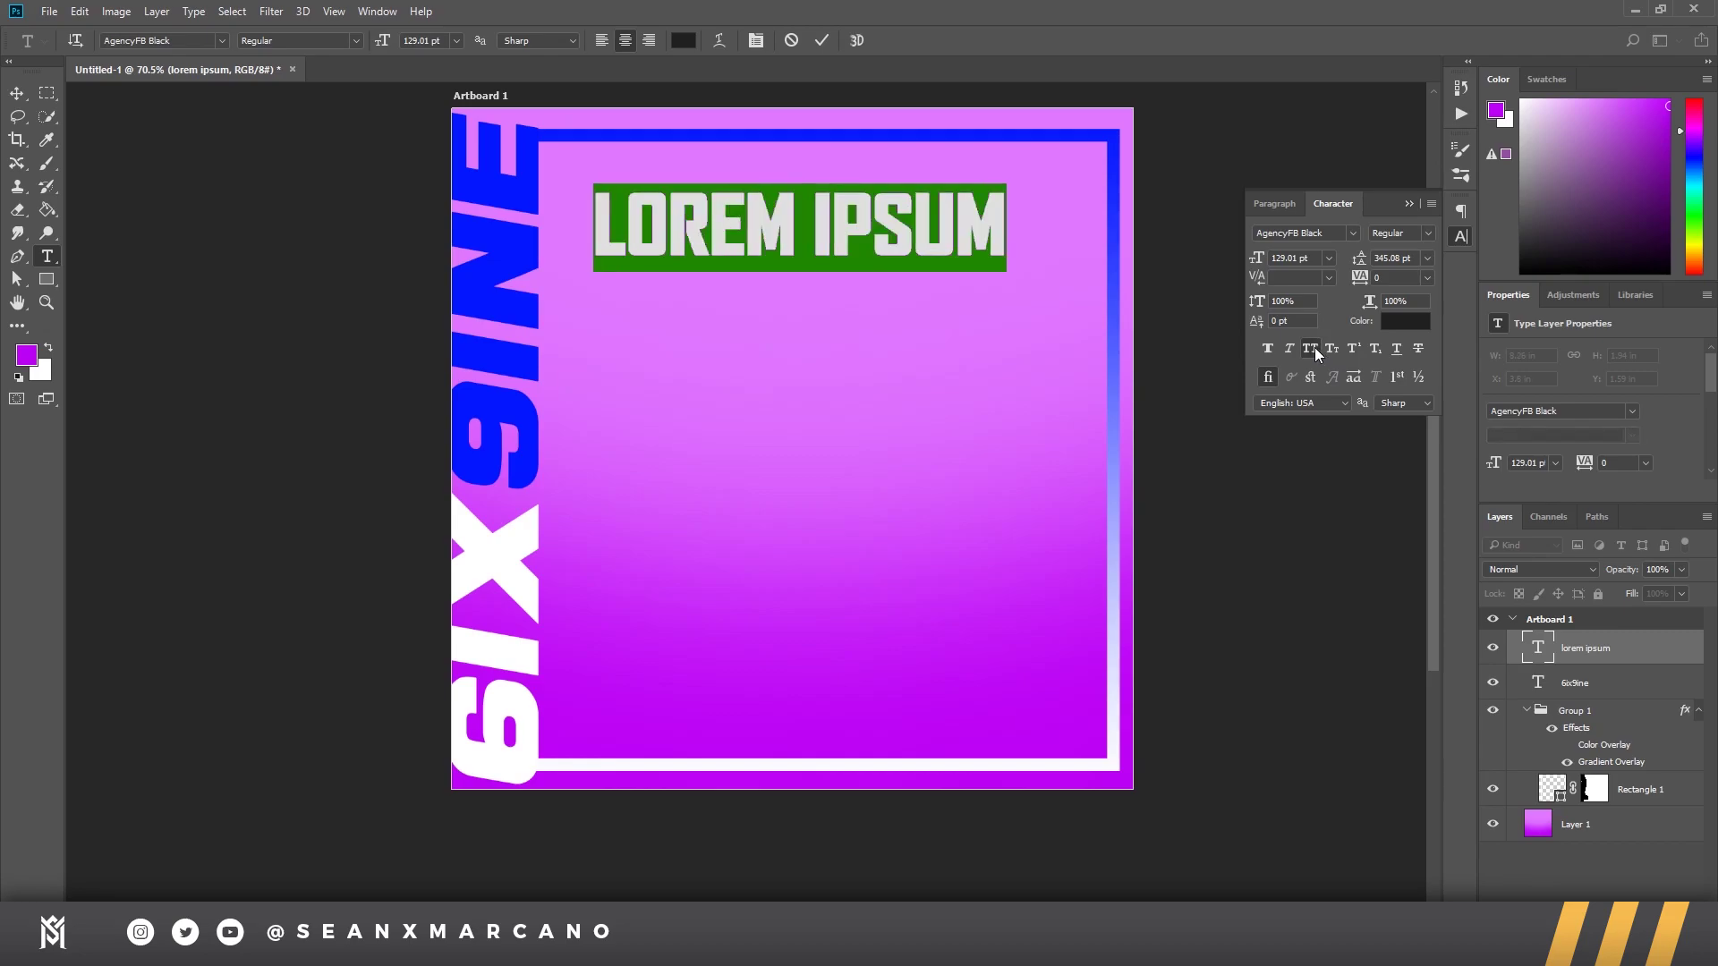
Step: Reopen the Character settings and toggle All Caps off and back on for the LOREM IPSUM text
{"action": "left_click", "coordinate": [1461, 240]}
{"action": "left_click", "coordinate": [1460, 239]}
{"action": "left_click", "coordinate": [1462, 239]}
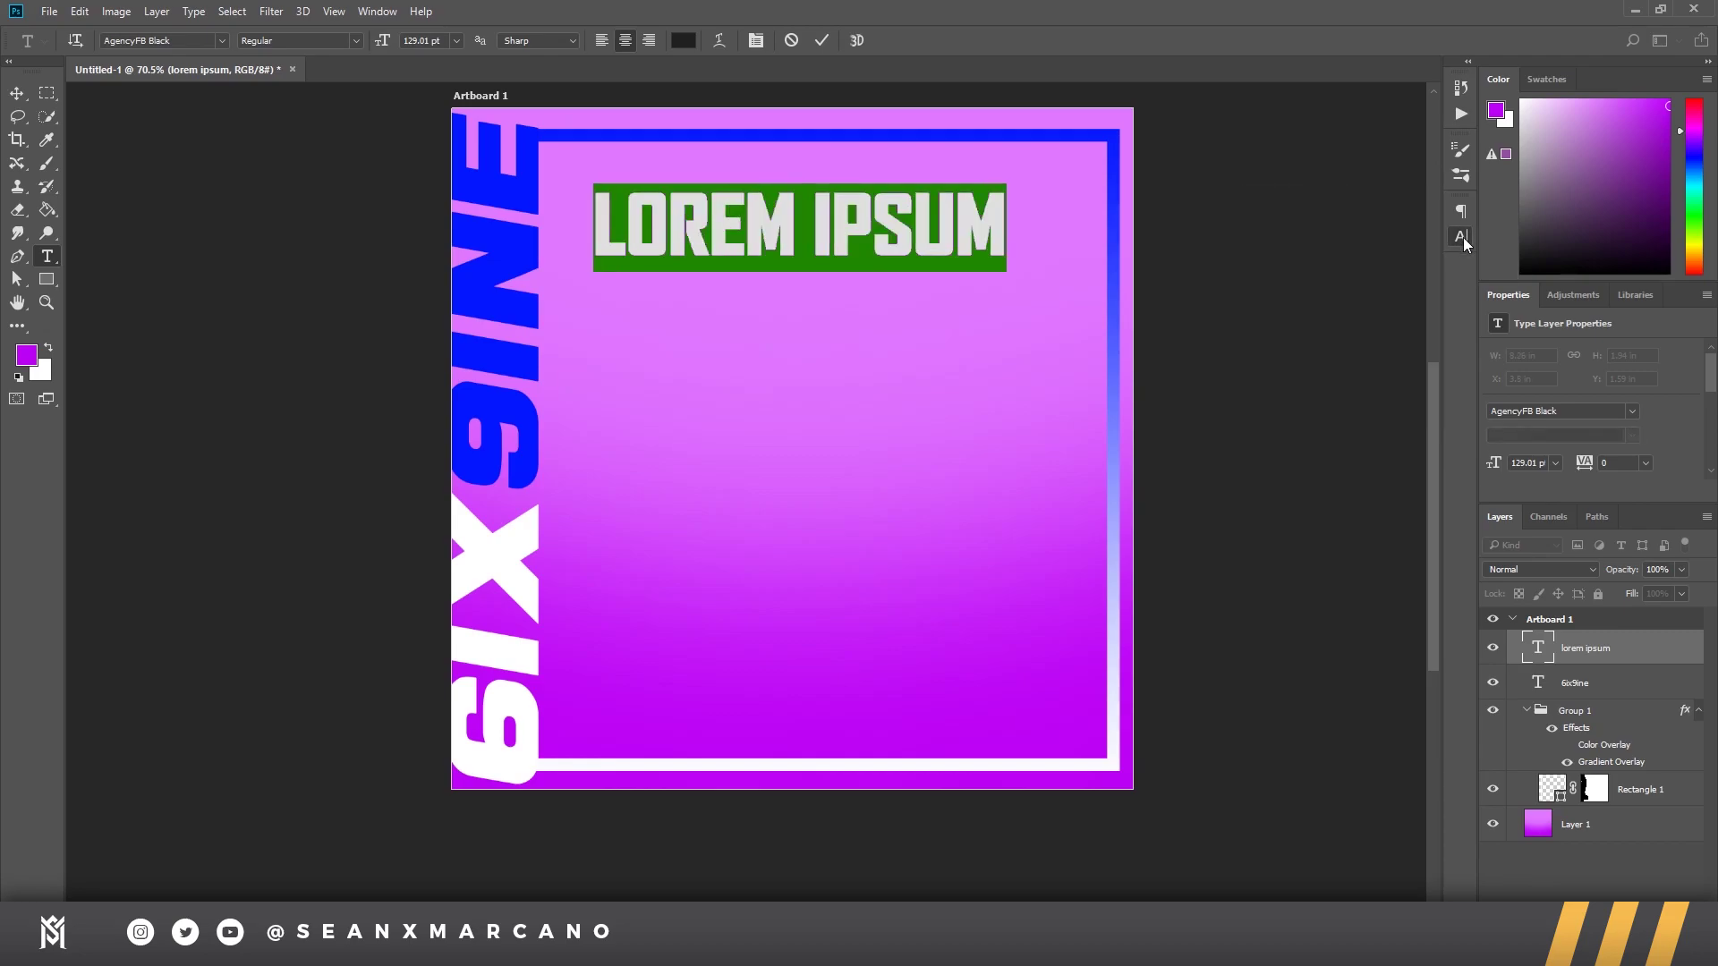
{"action": "left_click", "coordinate": [374, 12]}
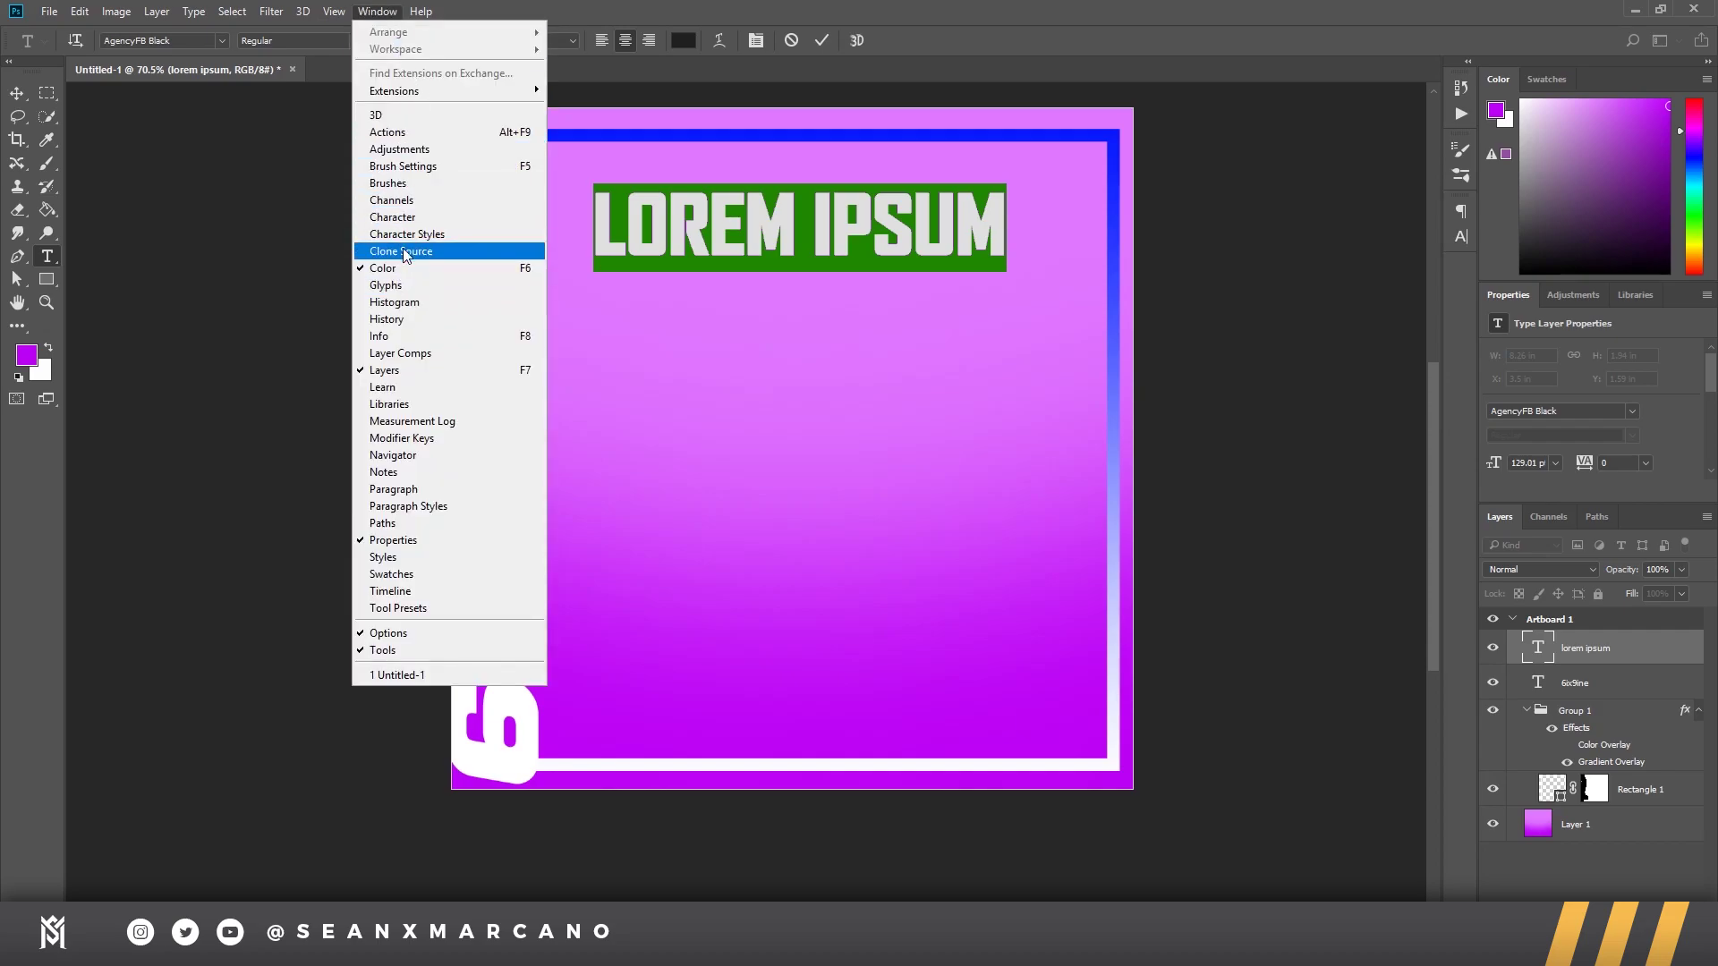
{"action": "left_click", "coordinate": [1461, 235]}
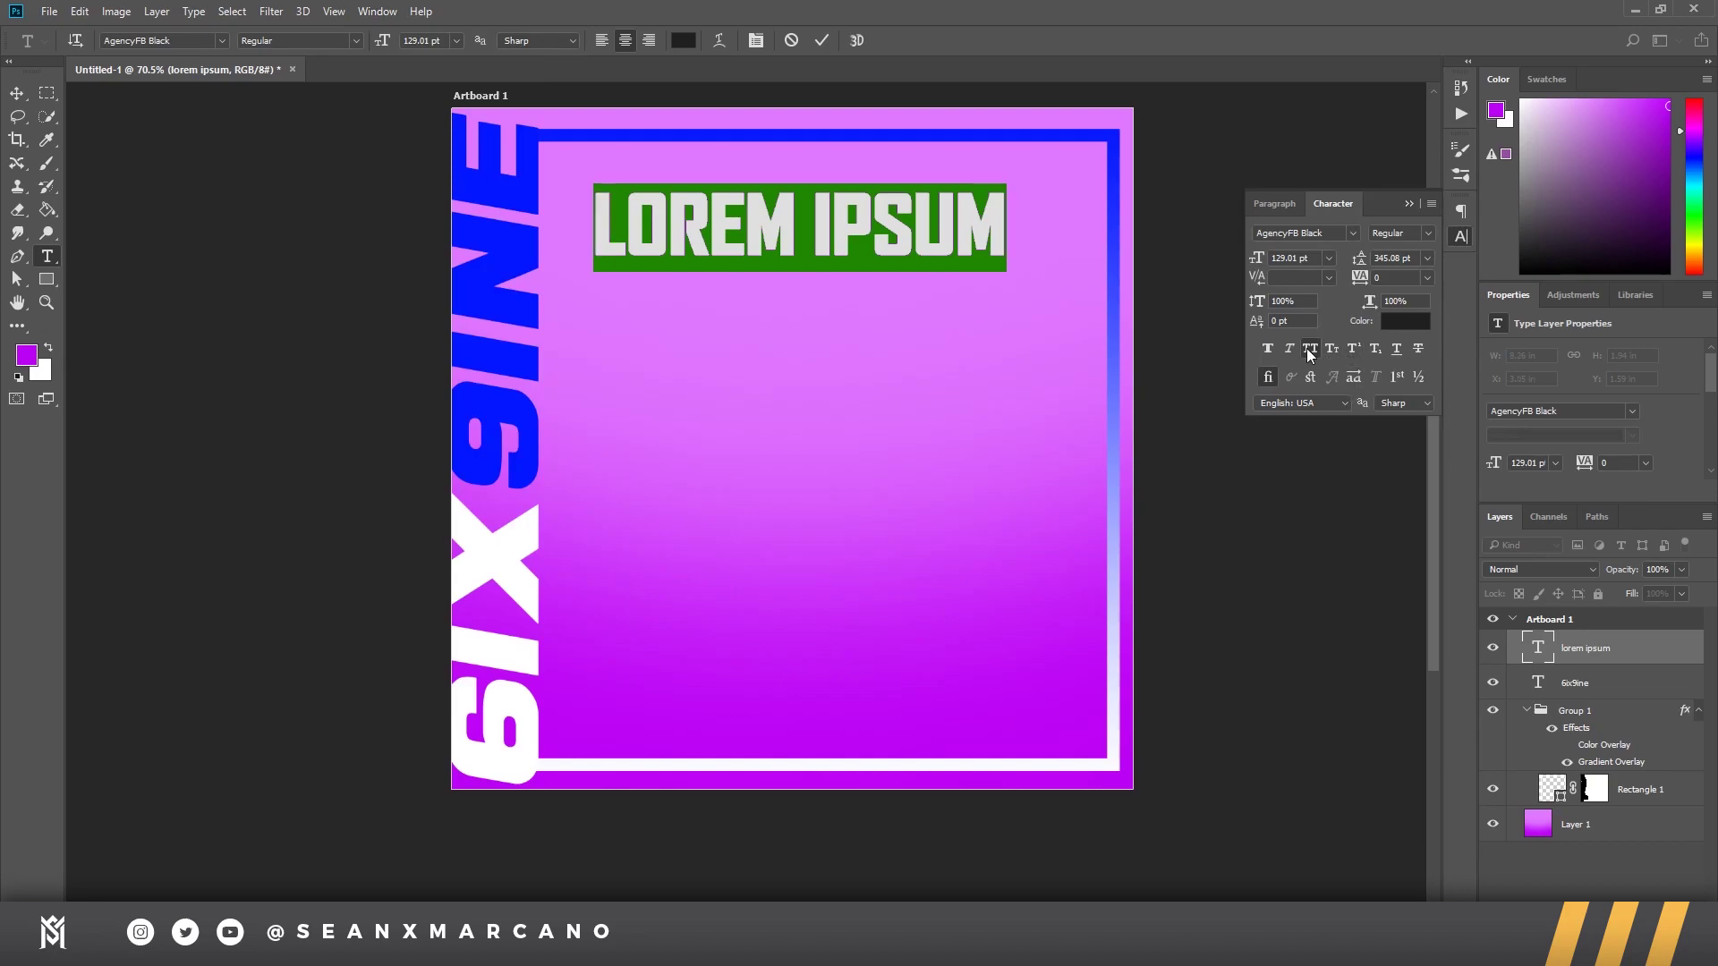
{"action": "left_click", "coordinate": [1310, 349]}
{"action": "left_click", "coordinate": [1306, 347]}
Step: Change the LOREM IPSUM text's font to Bebas Neue Regular and its size to 18 pt
{"action": "left_click", "coordinate": [832, 213]}
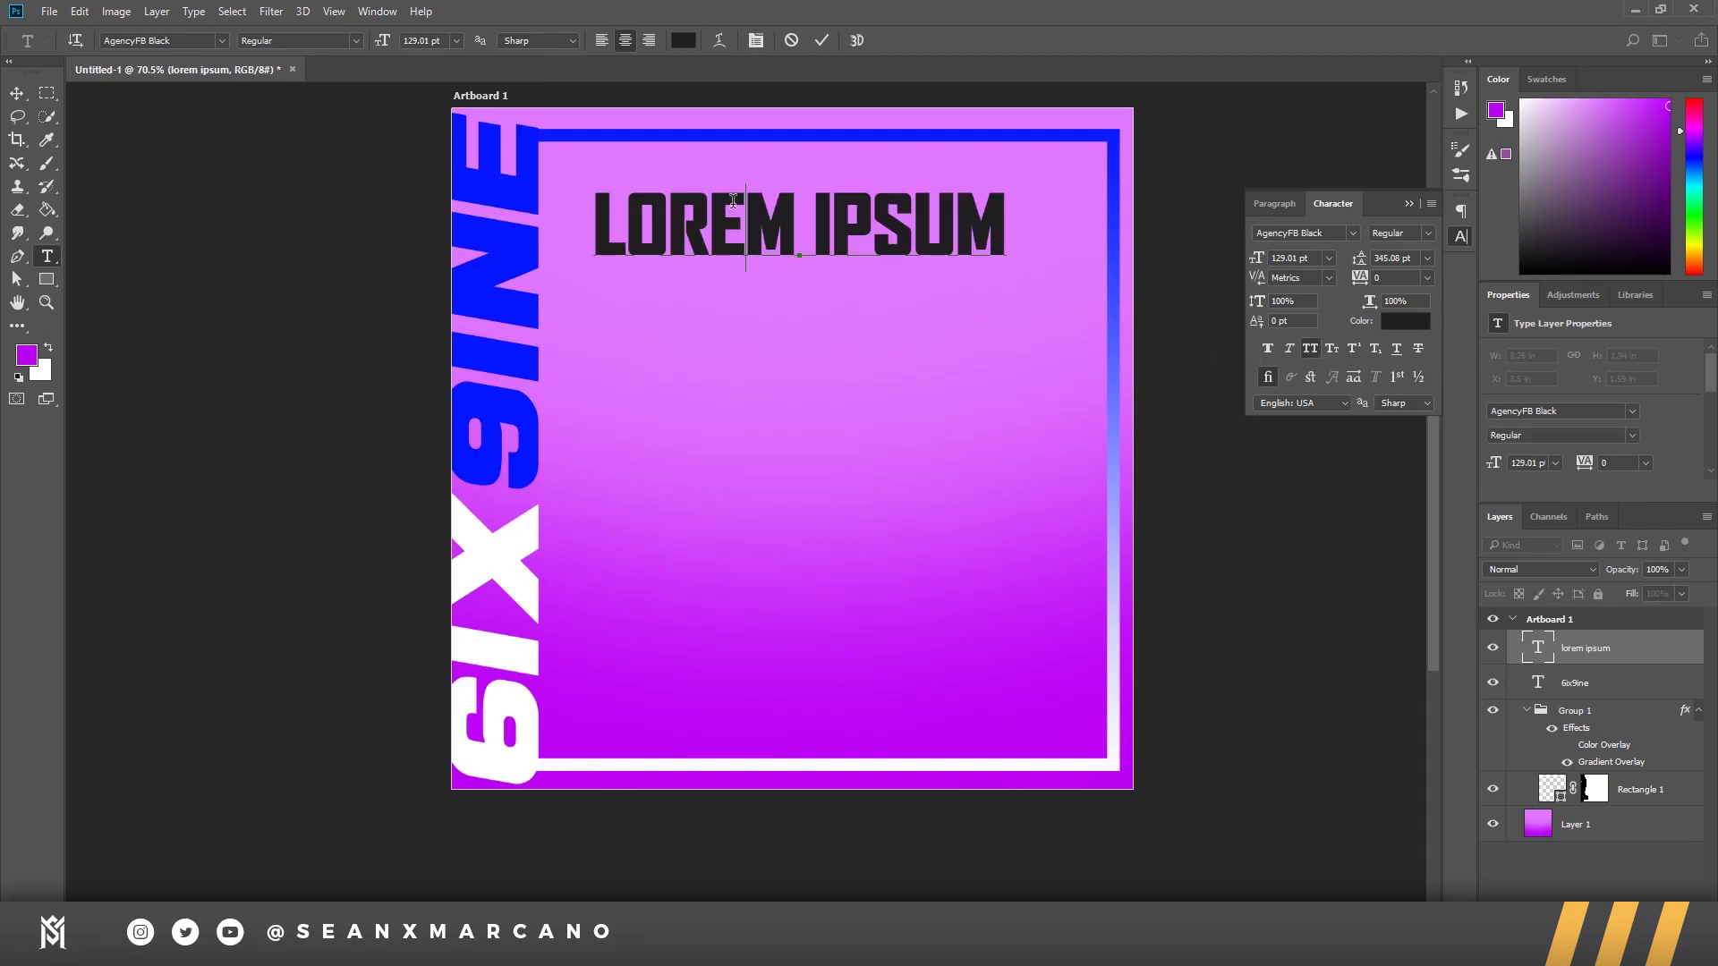
{"action": "left_click", "coordinate": [183, 41]}
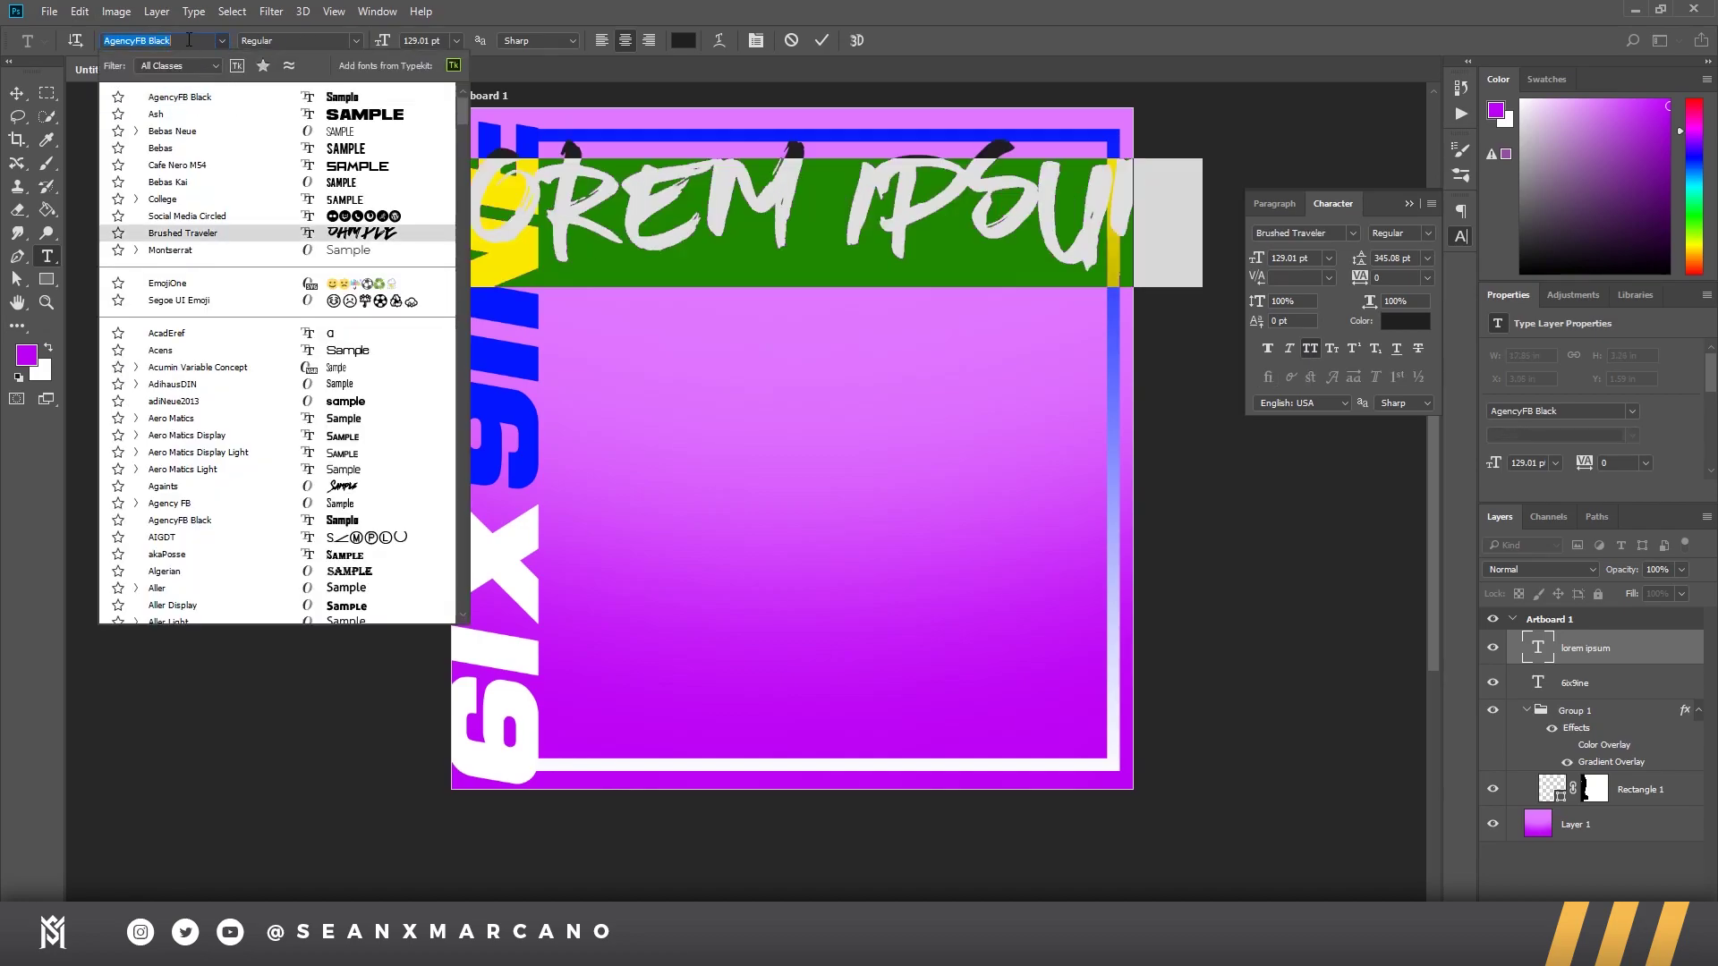
{"action": "type", "text": "bebas"}
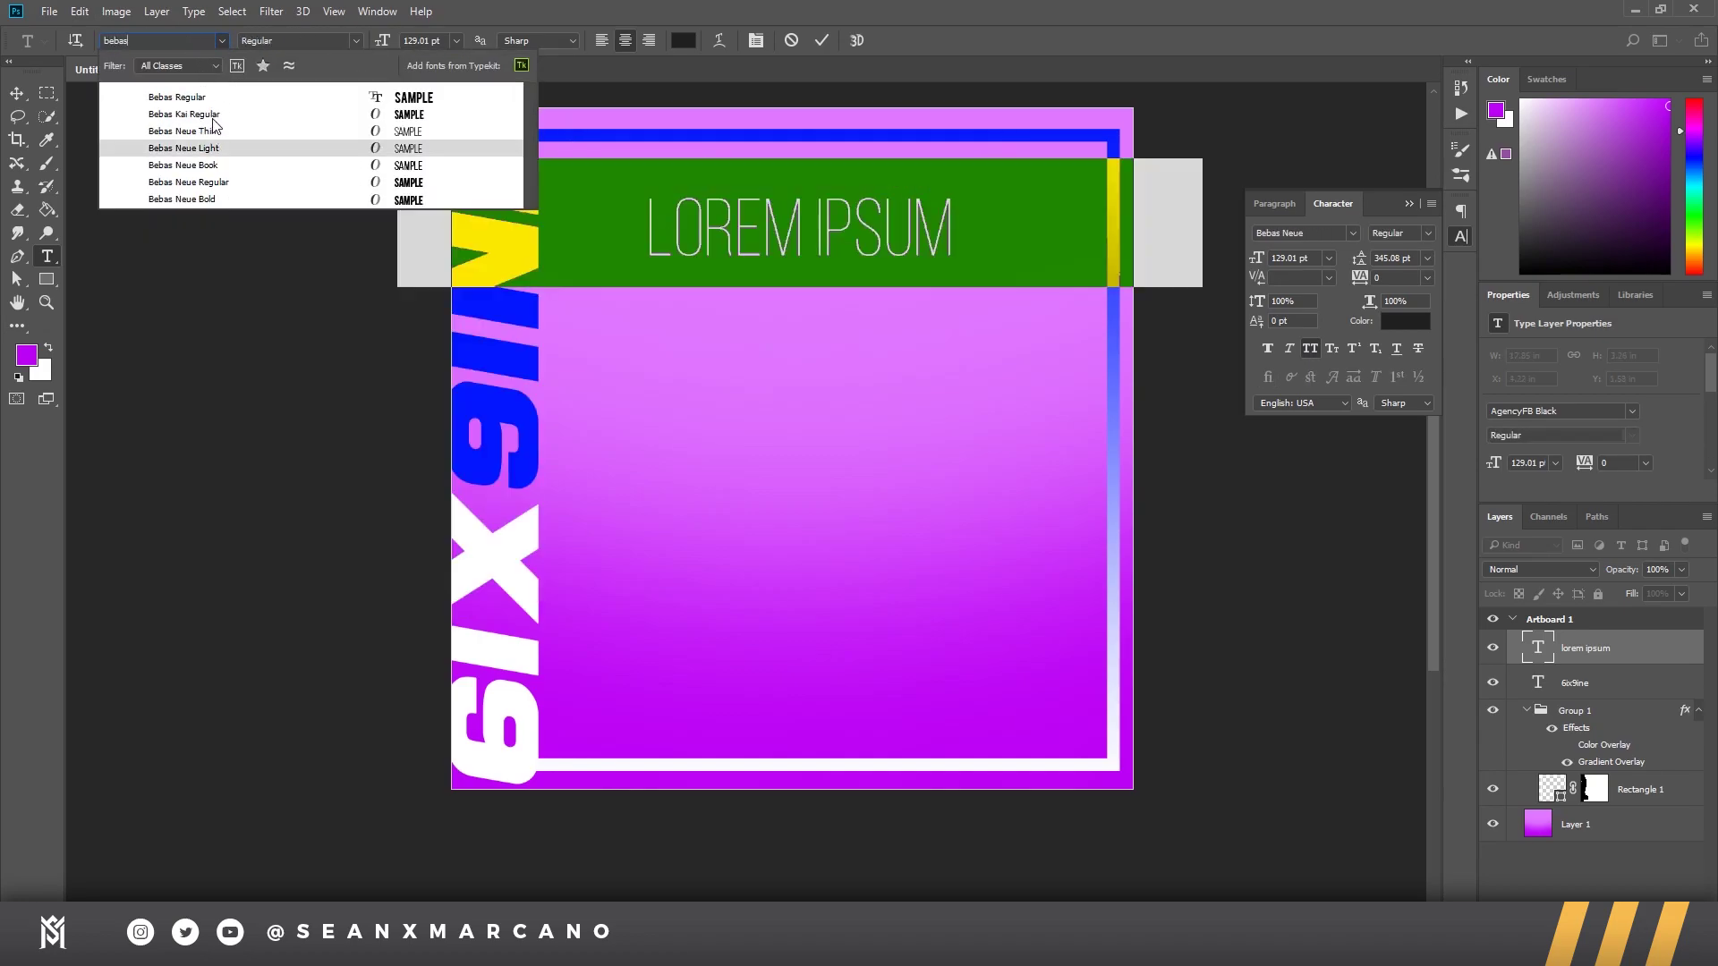
{"action": "left_click", "coordinate": [188, 182]}
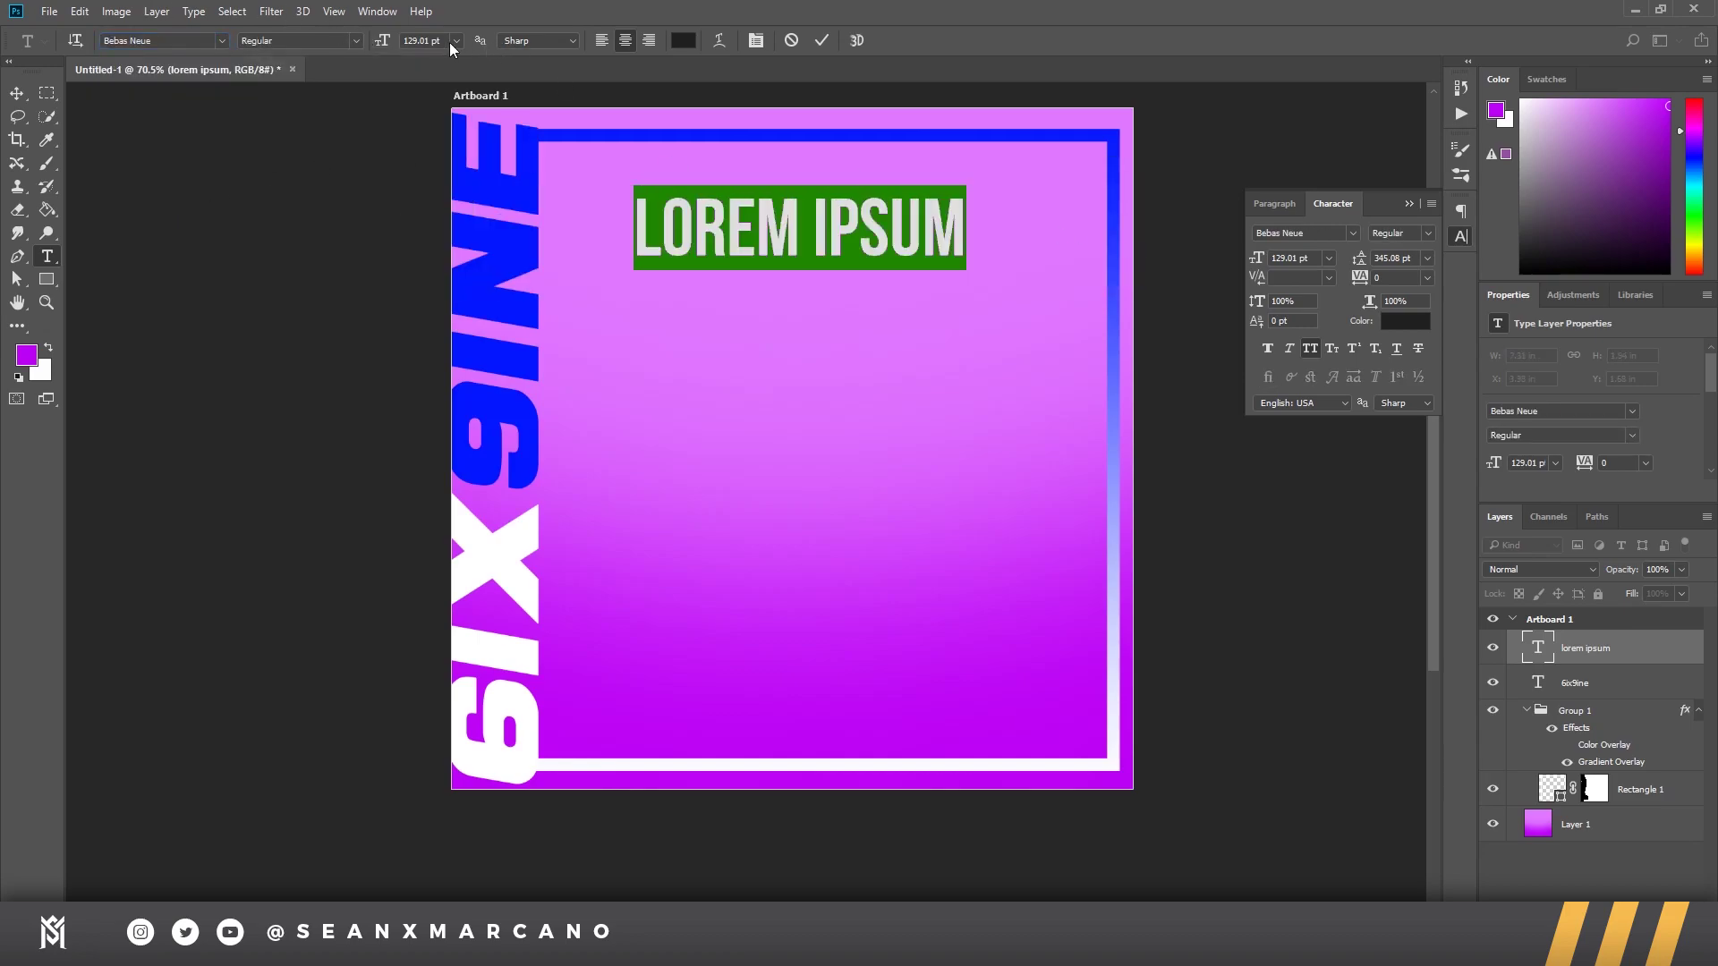
{"action": "left_click", "coordinate": [451, 42]}
{"action": "left_click", "coordinate": [460, 238]}
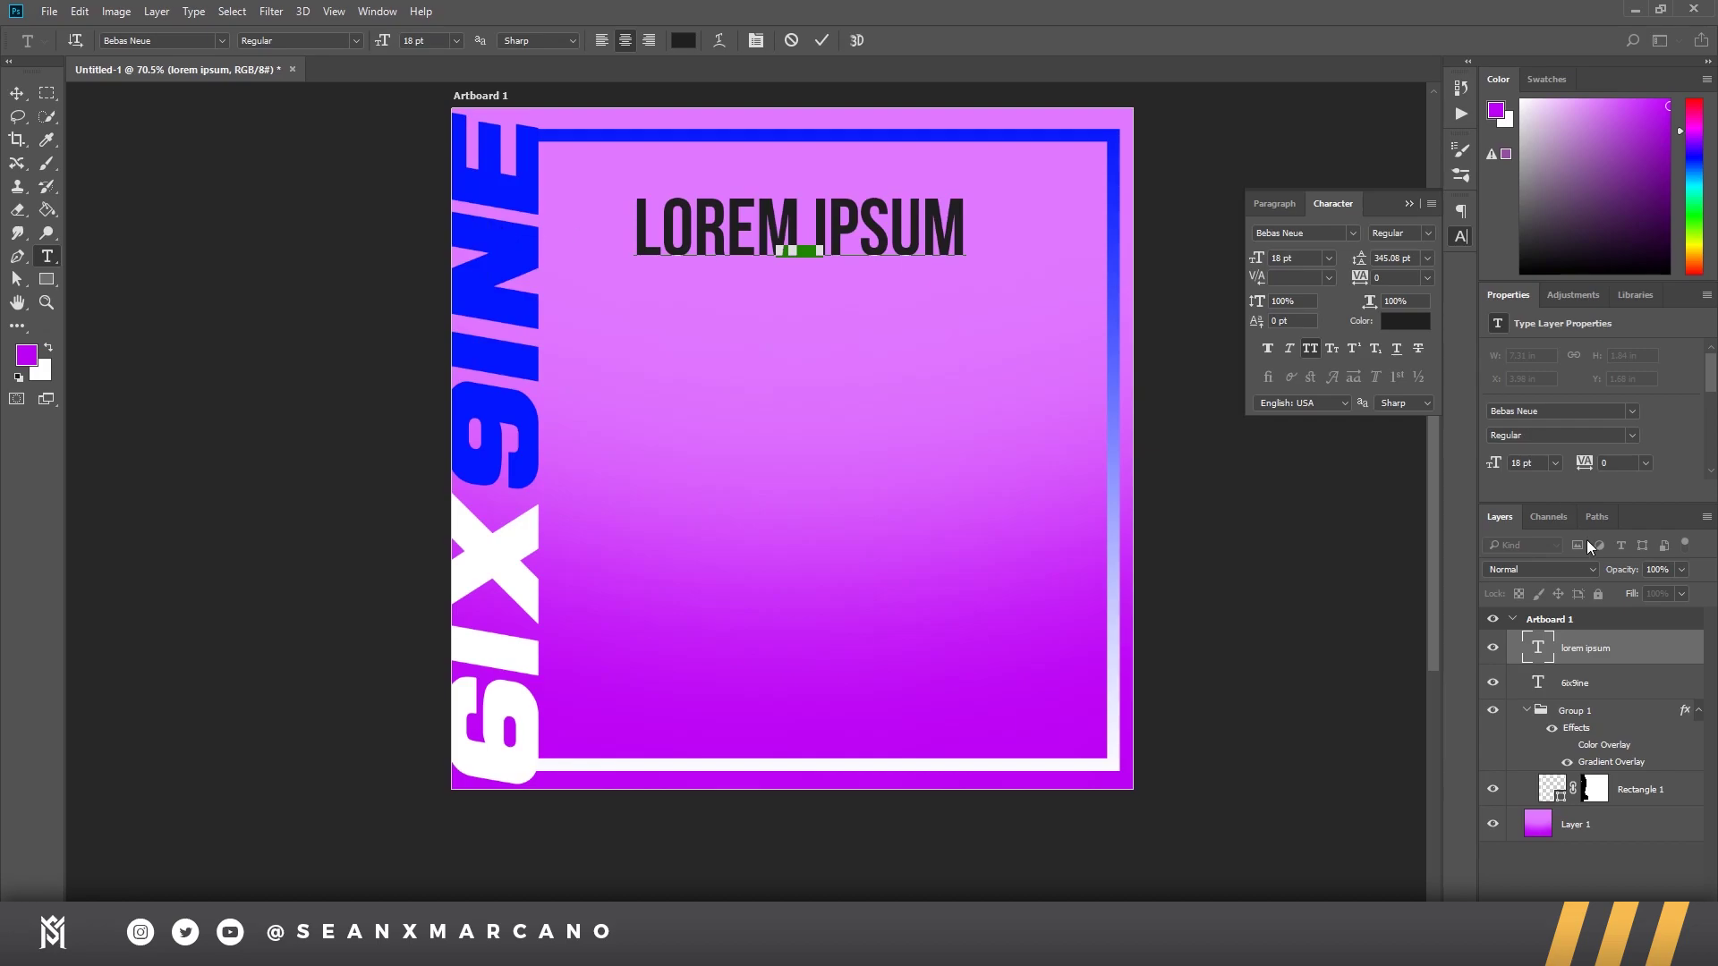
{"action": "left_click", "coordinate": [1621, 650]}
Step: Scale the LOREM IPSUM text up to about 57 pt and place it just below the frame's upper edge
{"action": "key", "text": "ctrl+plus"}
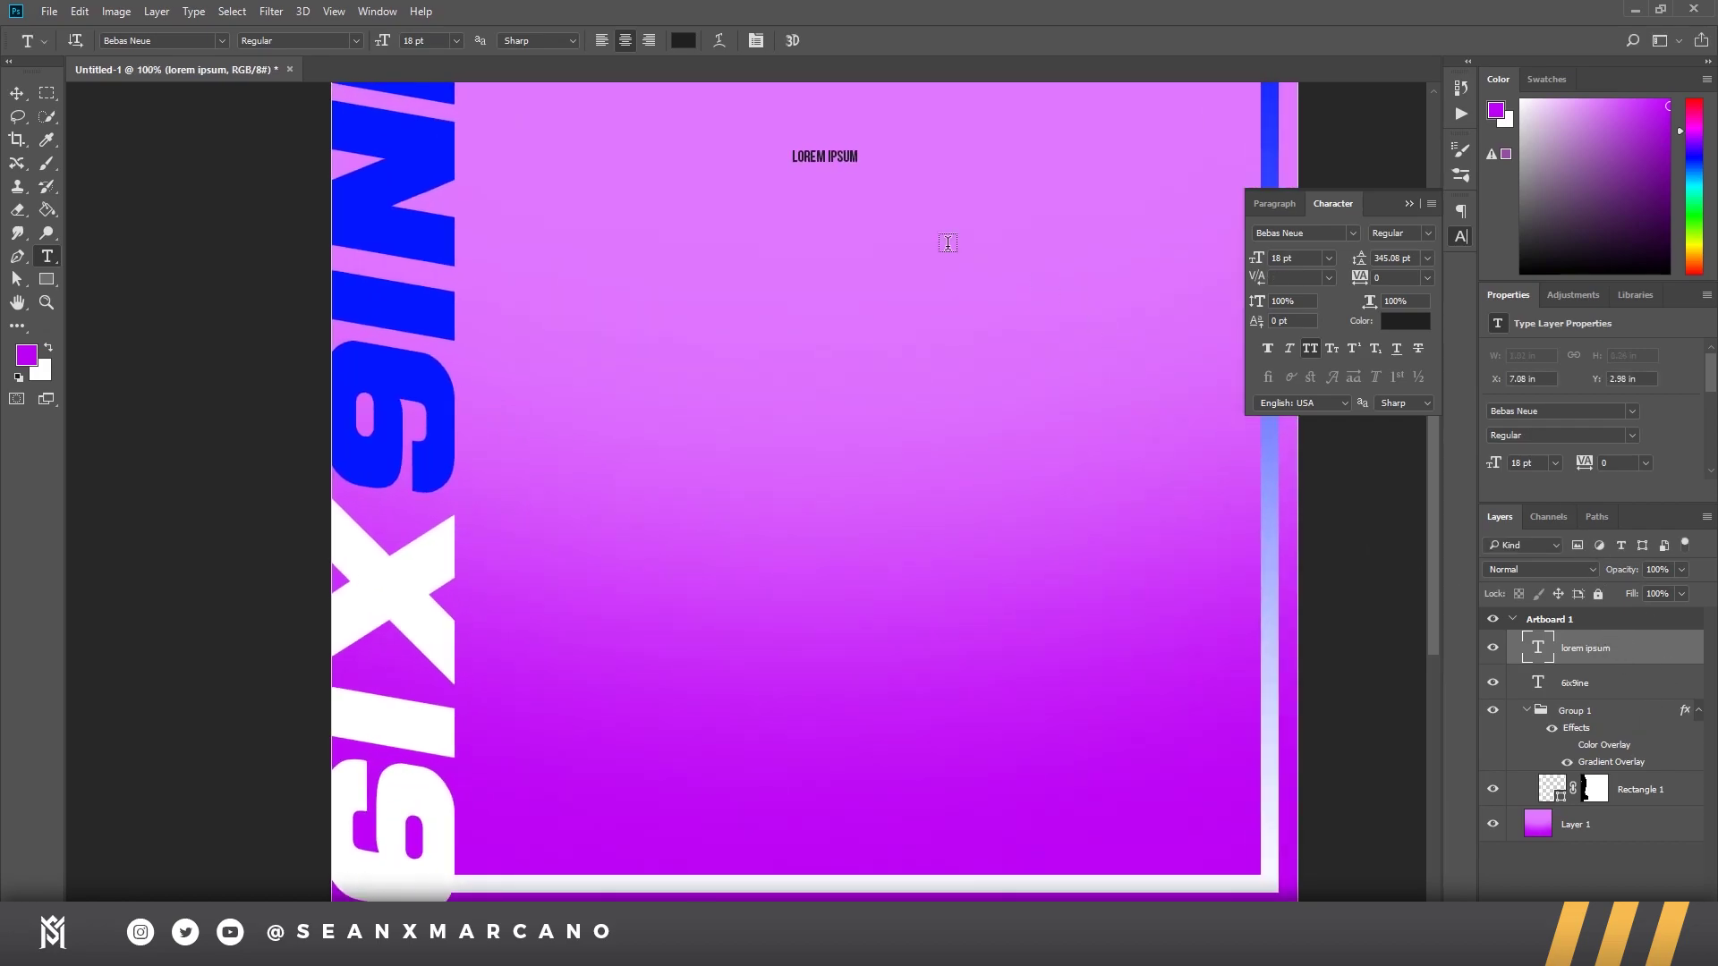
{"action": "key", "text": "z"}
{"action": "left_click_drag", "start_coordinate": [1097, 291], "coordinate": [968, 442]}
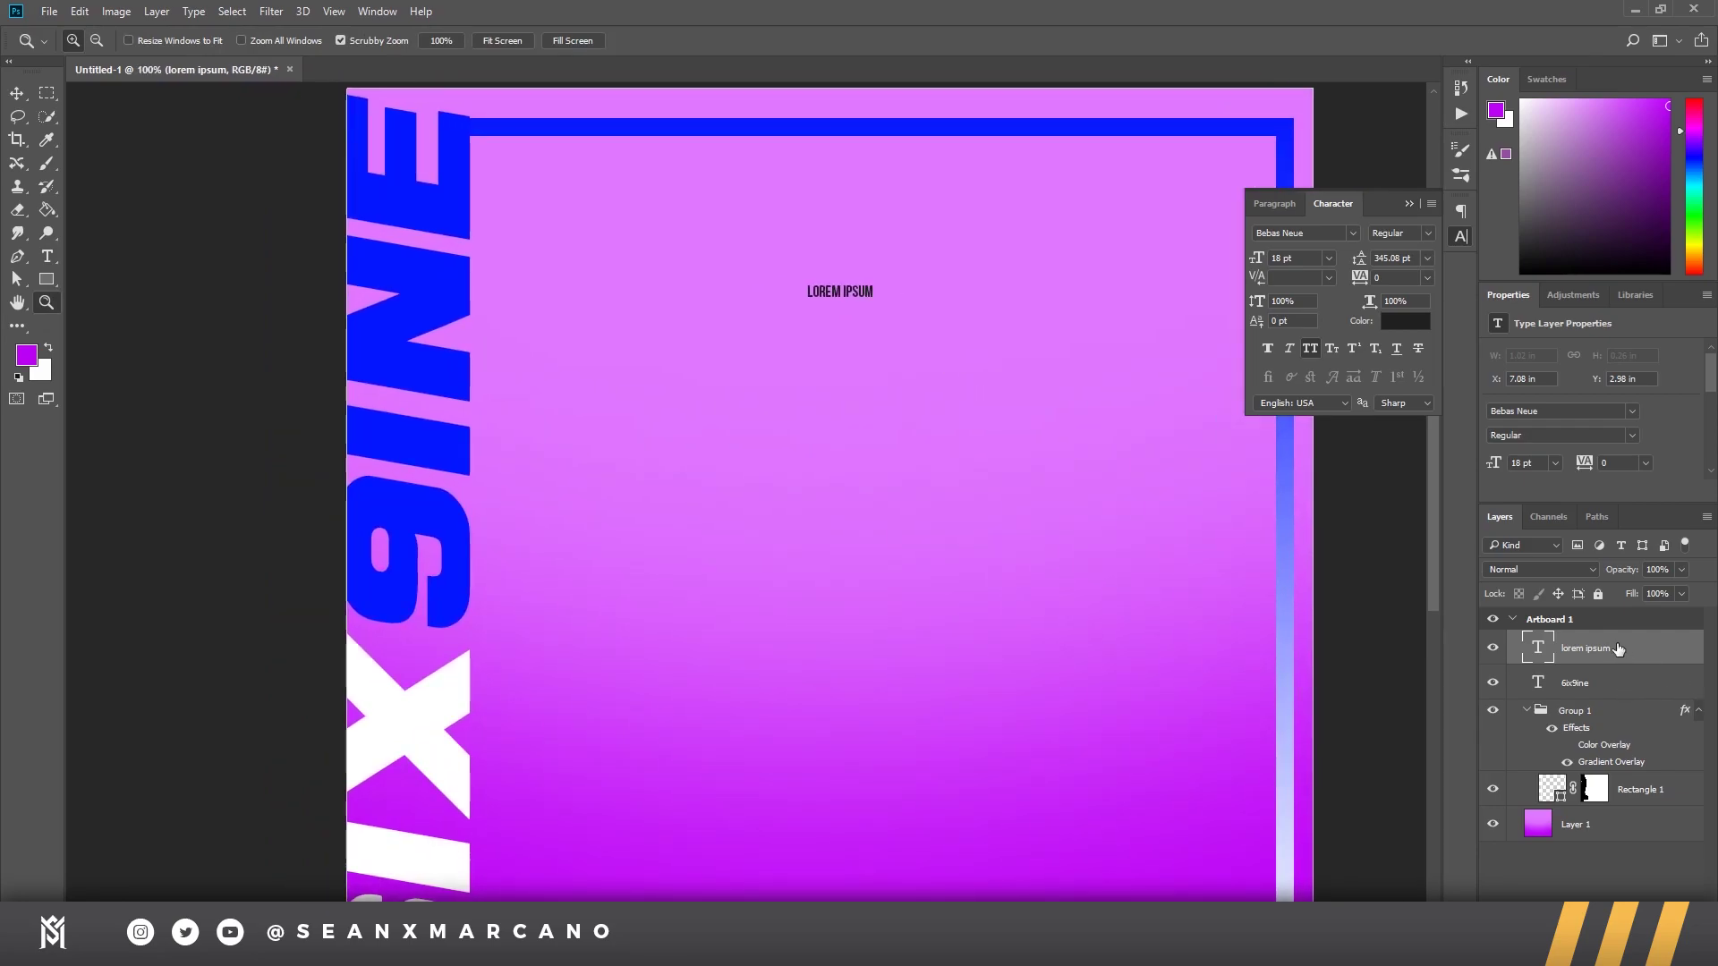
{"action": "key", "text": "ctrl+t"}
{"action": "left_click_drag", "start_coordinate": [881, 279], "coordinate": [940, 172]}
{"action": "key", "text": "Return"}
{"action": "key", "text": "z"}
{"action": "left_click_drag", "start_coordinate": [1185, 549], "coordinate": [986, 378]}
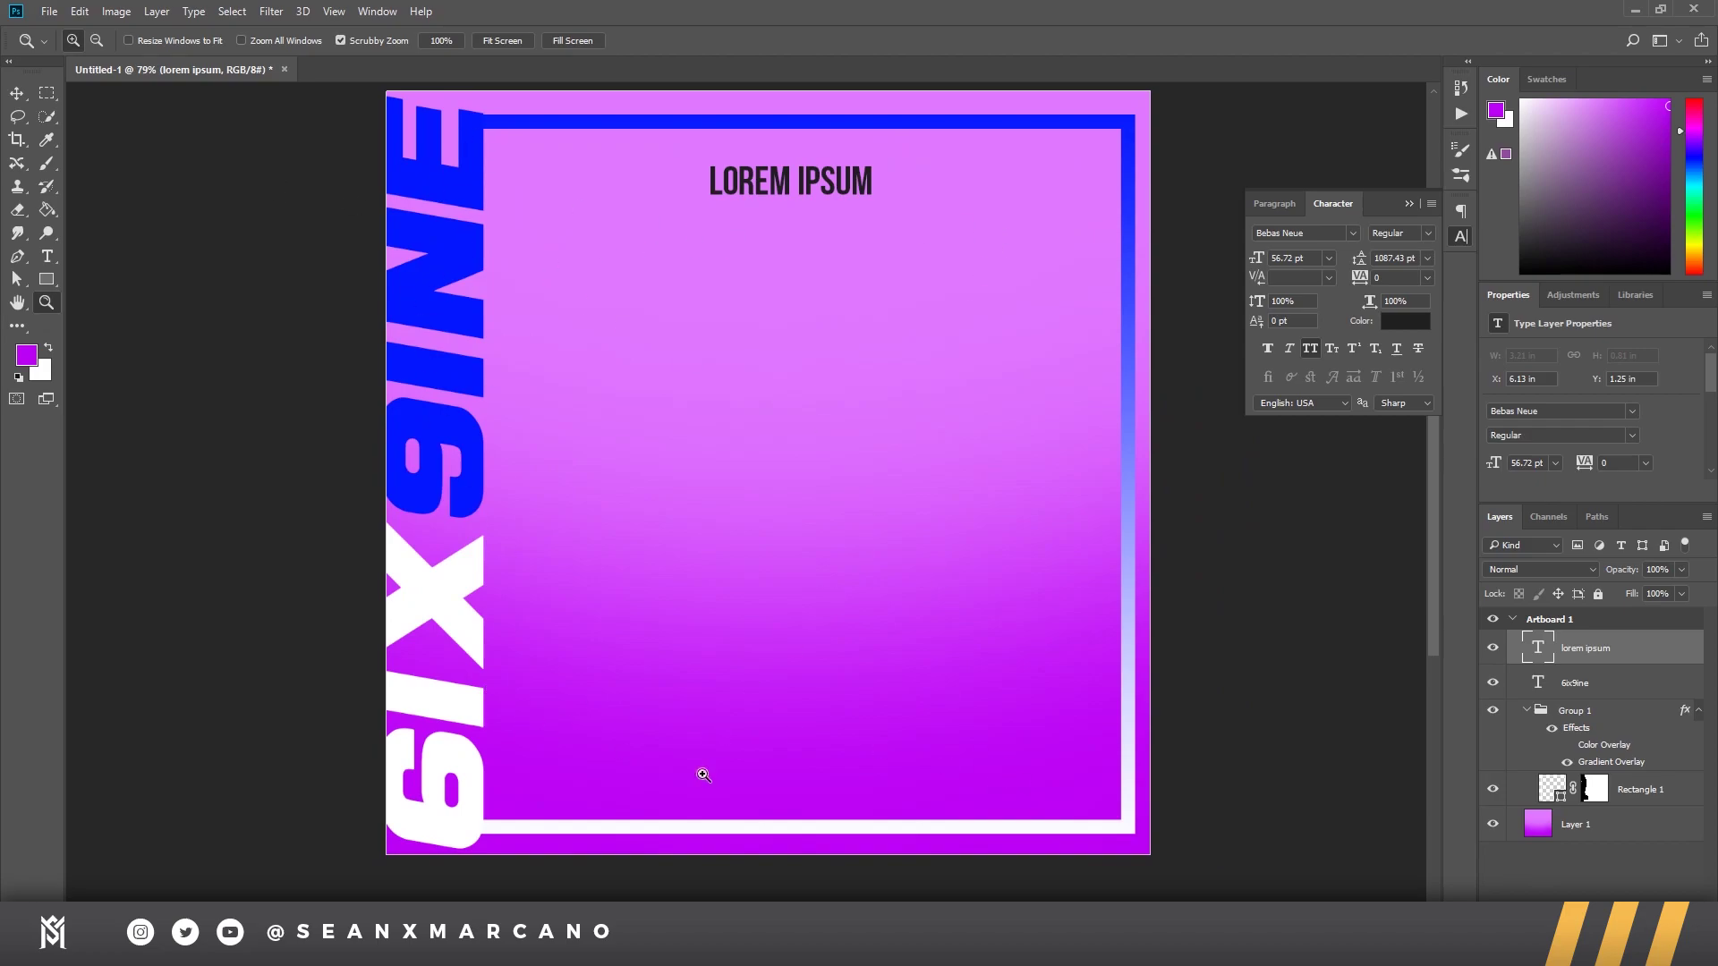
{"action": "left_click_drag", "start_coordinate": [980, 550], "coordinate": [1012, 541]}
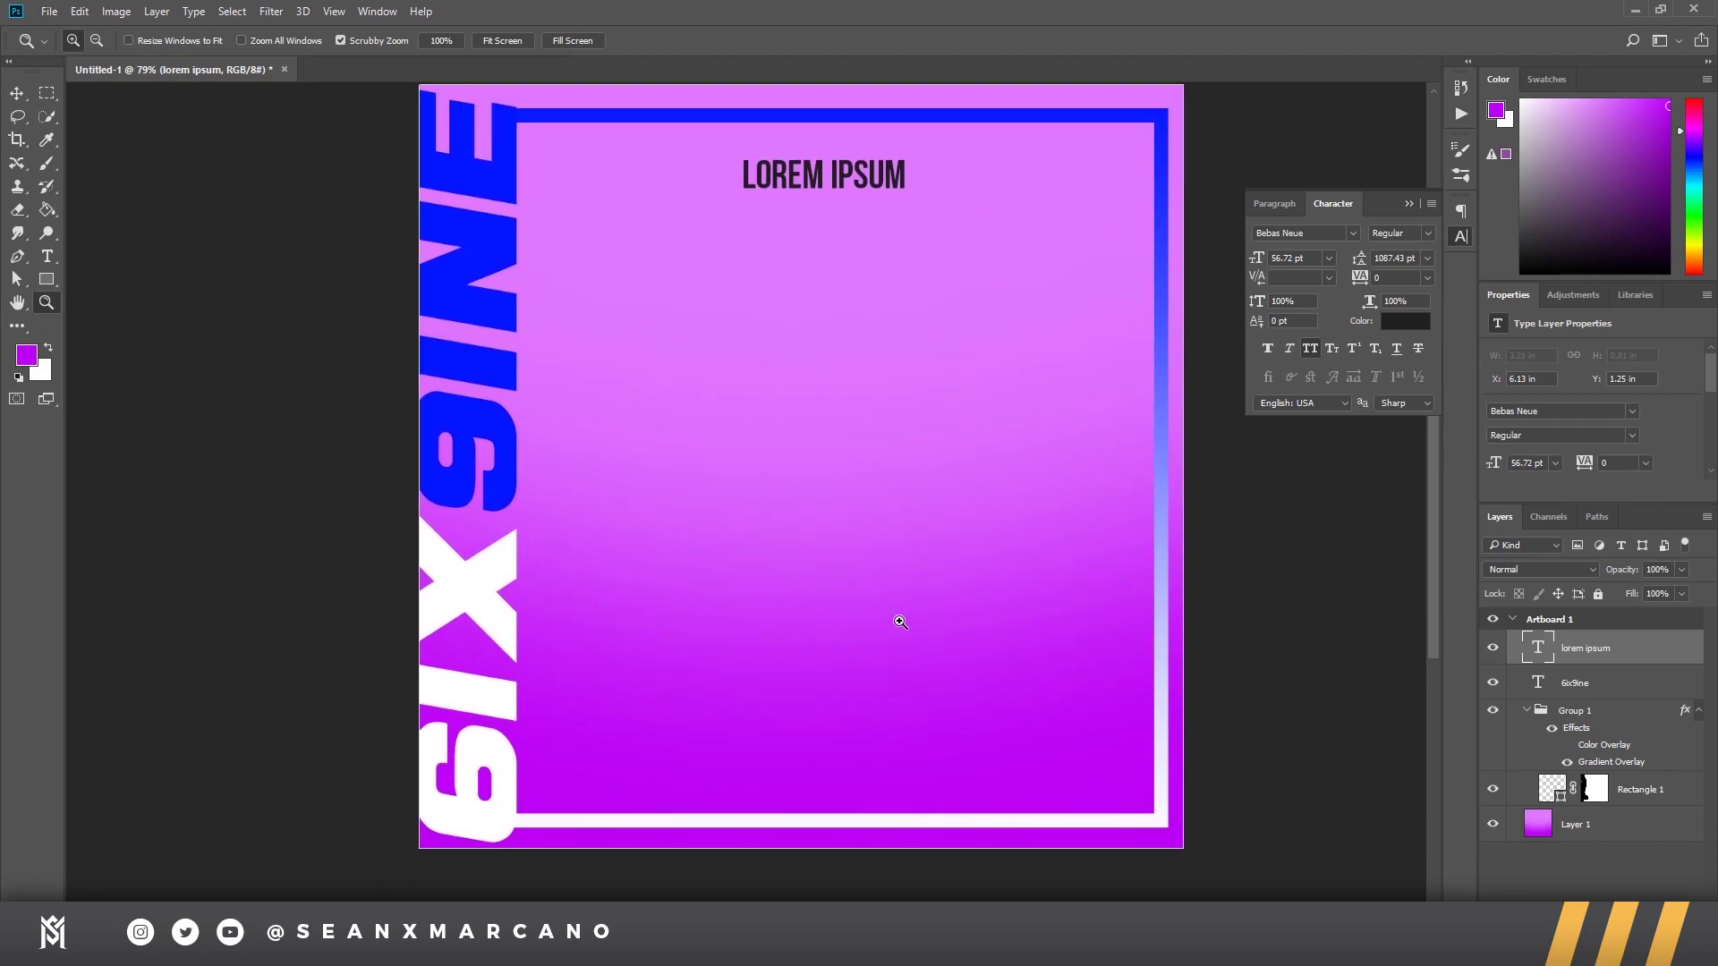
Step: Add a new 43 pt text layer reading PRESENTS below the LOREM IPSUM text
{"action": "key", "text": "t"}
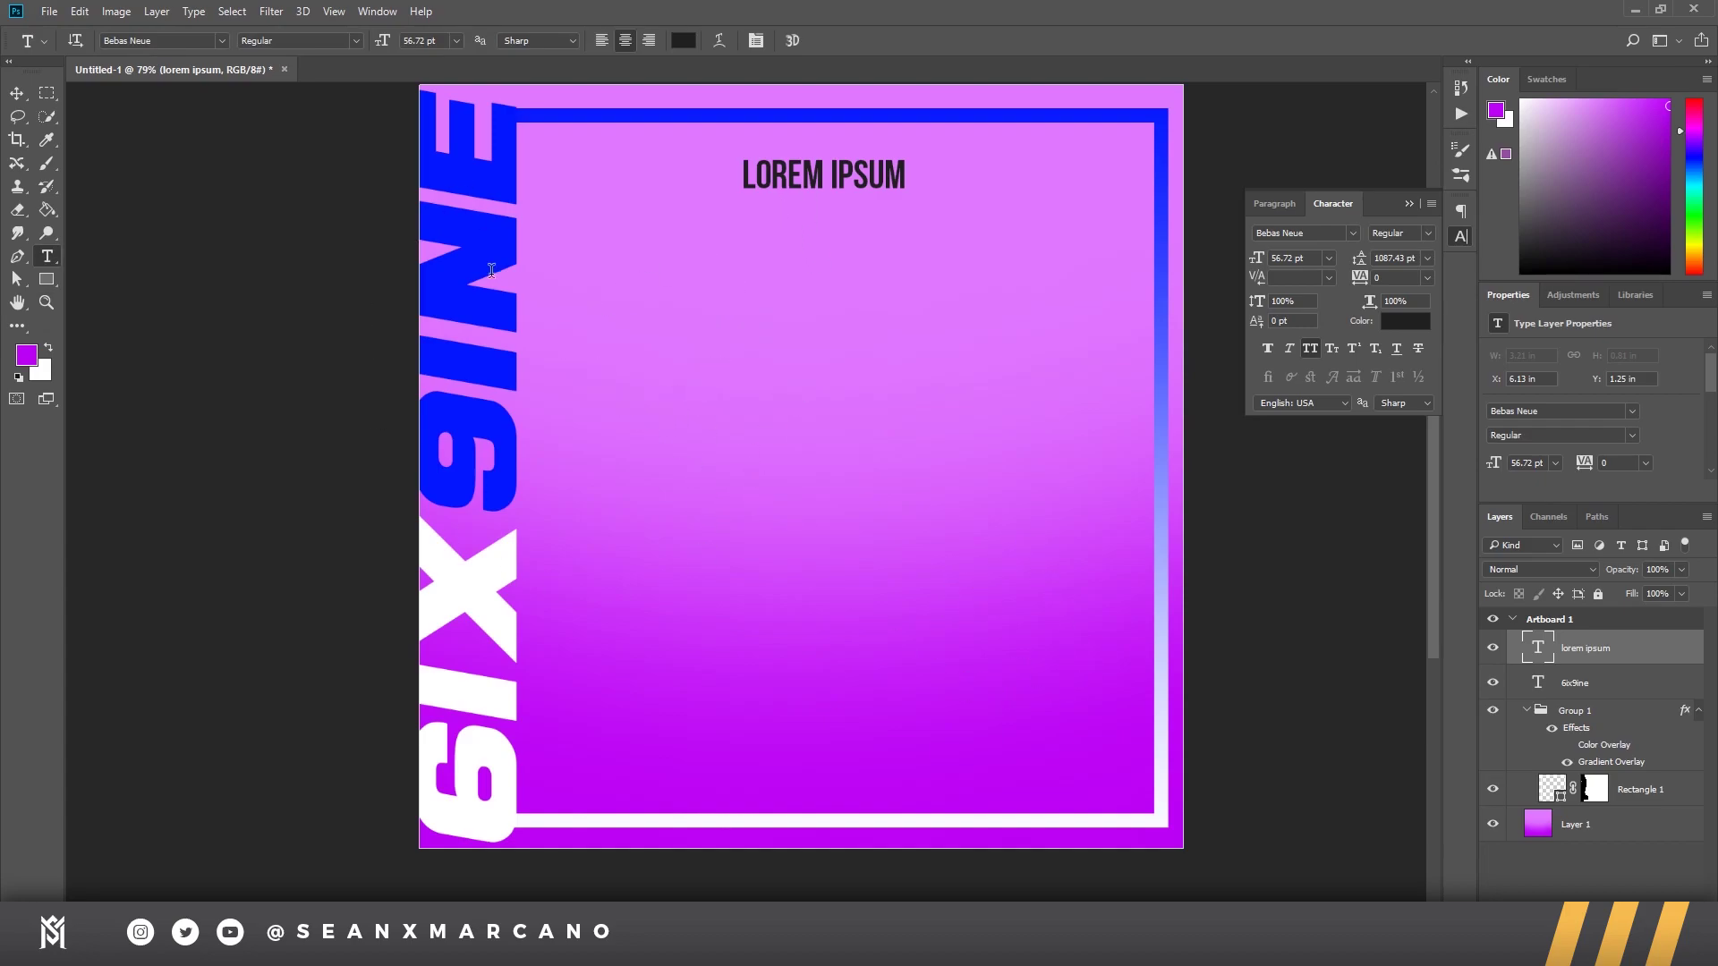
{"action": "left_click", "coordinate": [820, 177]}
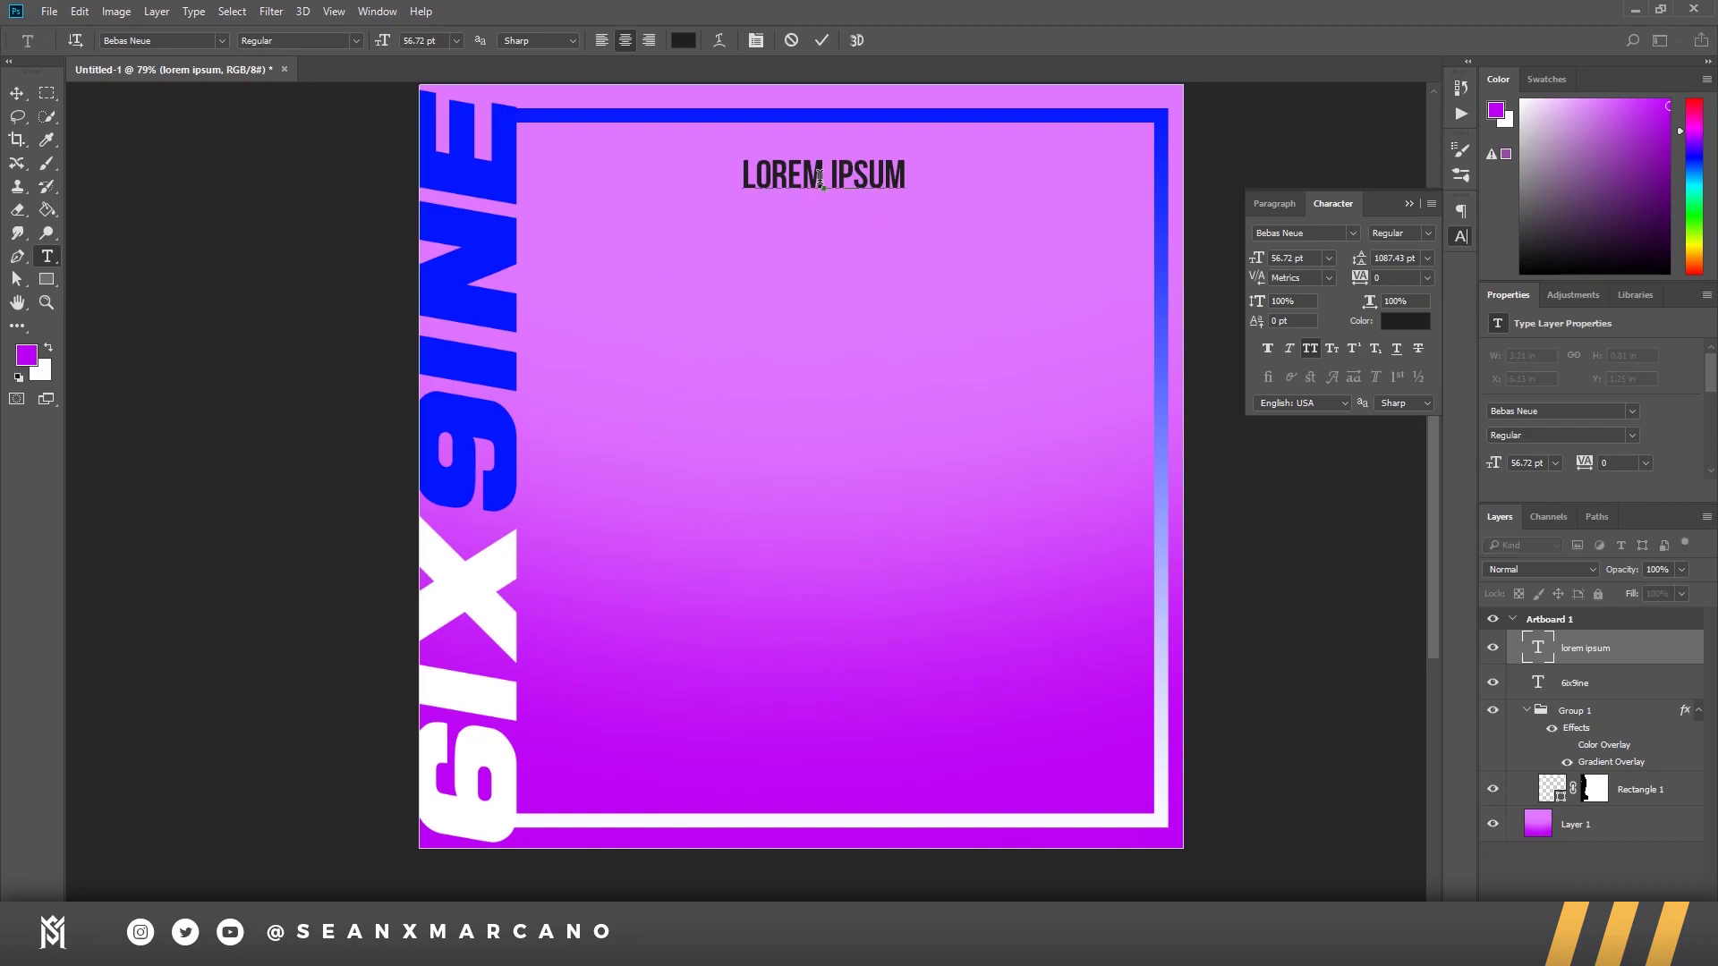
{"action": "key", "text": "ctrl+Return"}
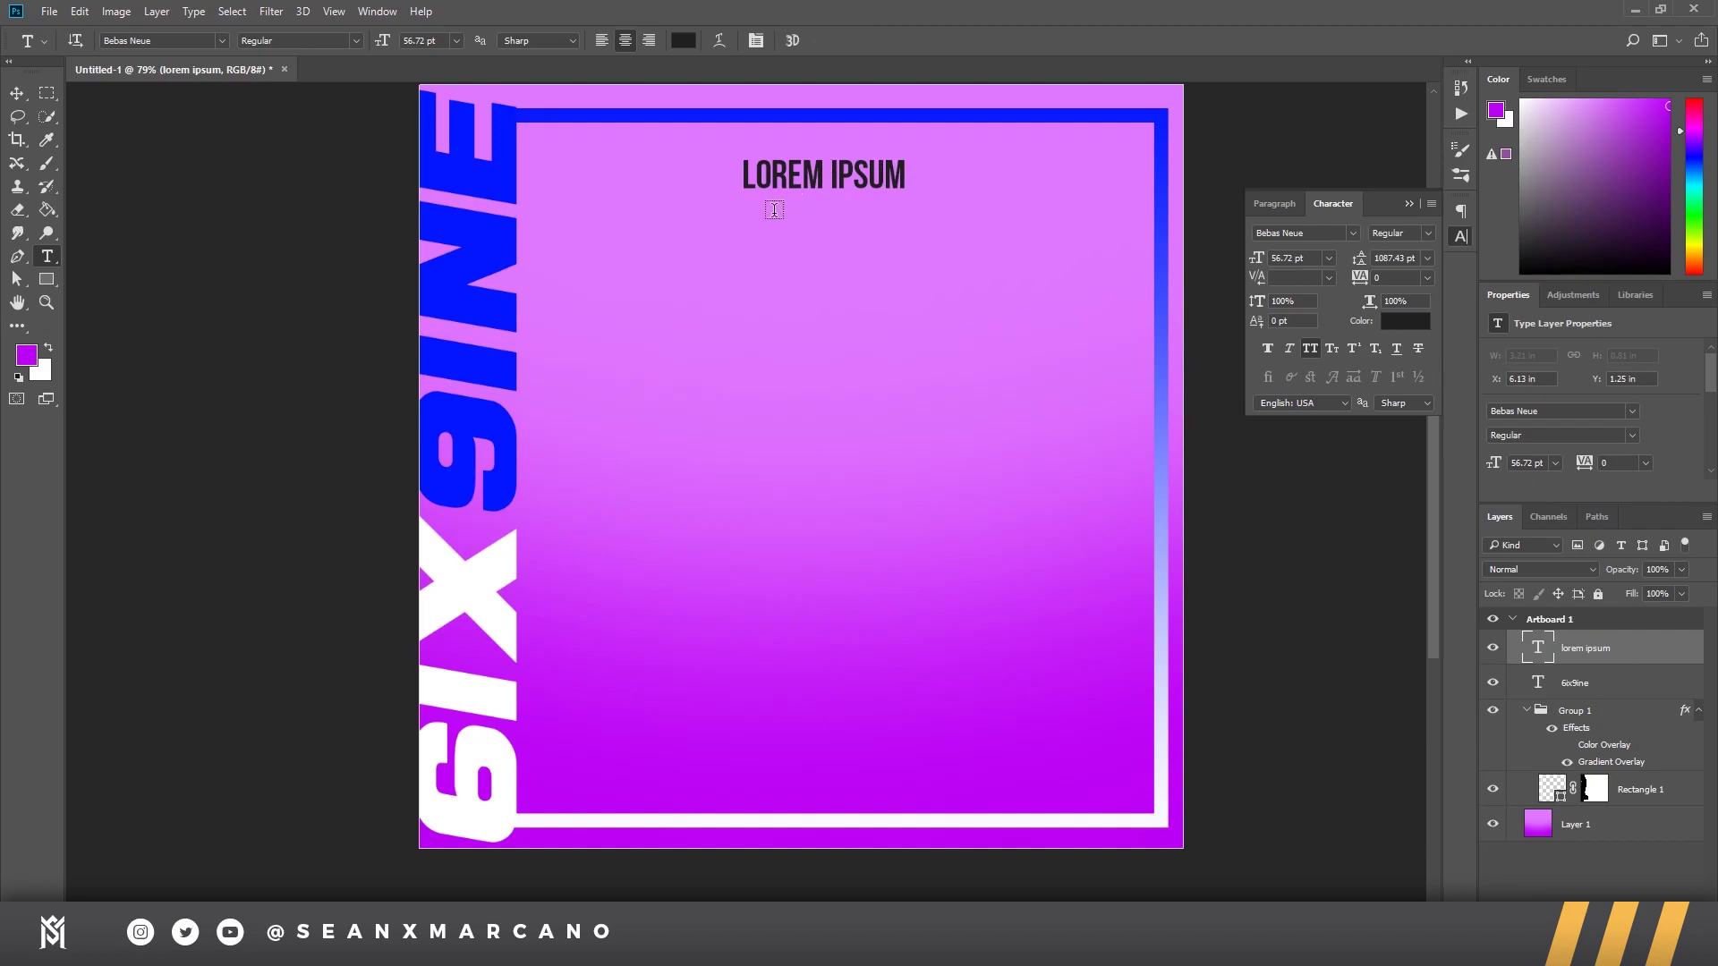
{"action": "left_click", "coordinate": [718, 286]}
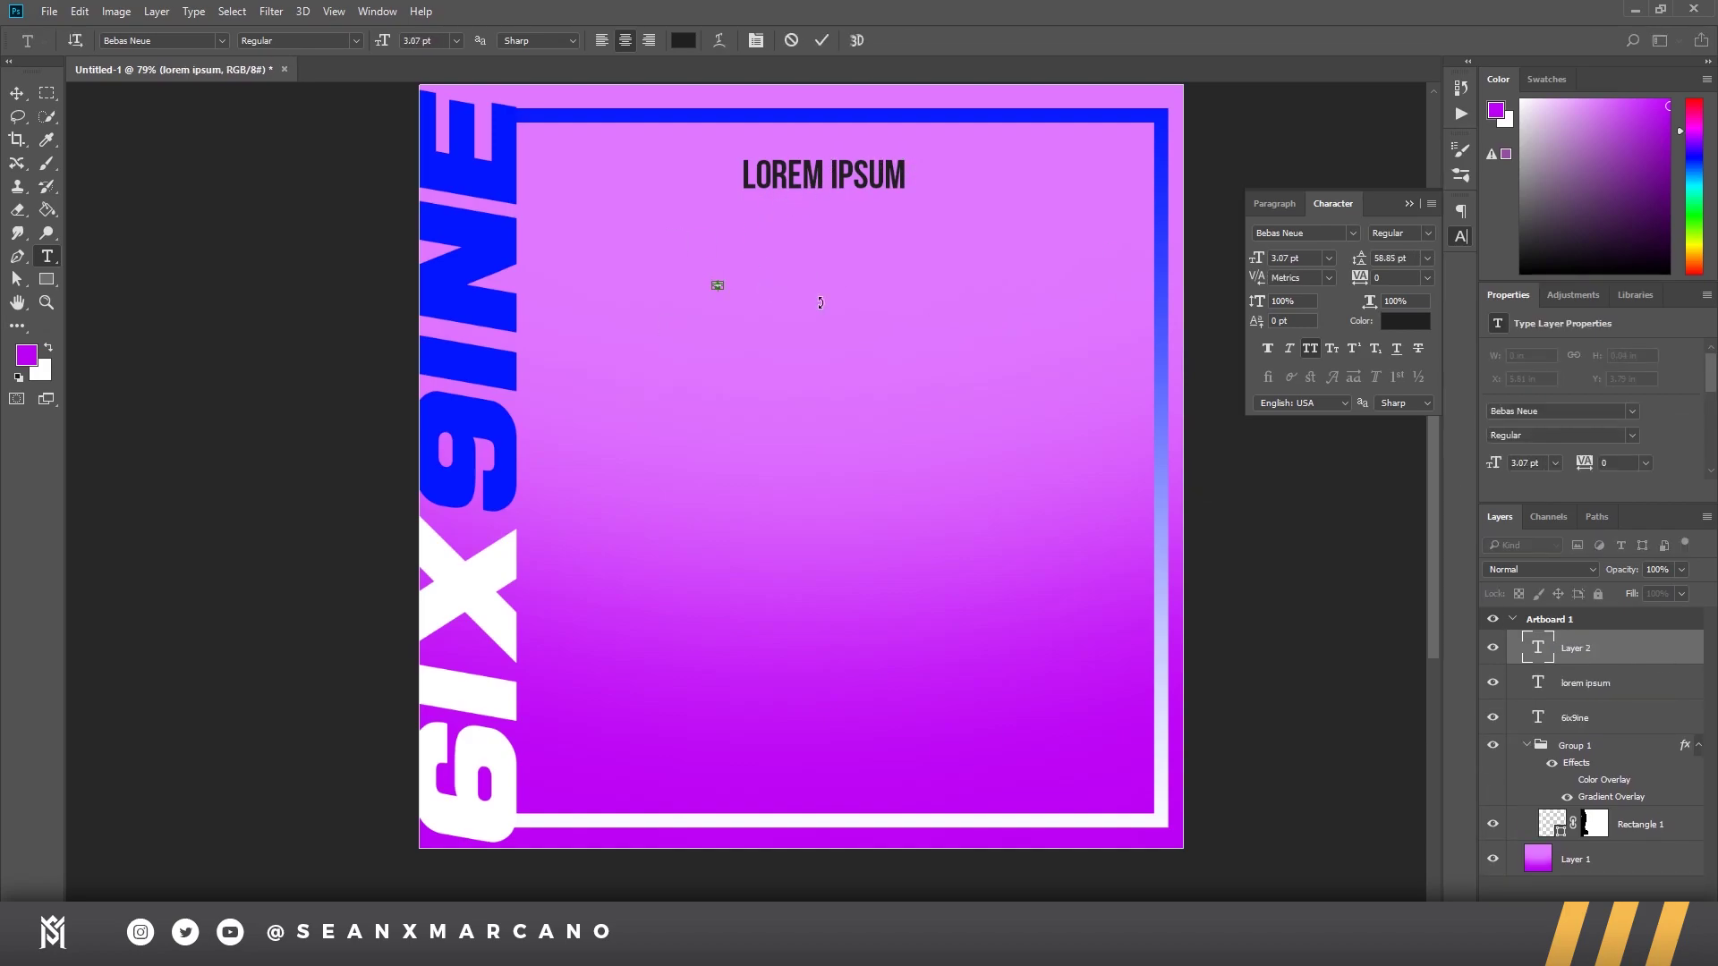
{"action": "left_click", "coordinate": [417, 39]}
{"action": "type", "text": "43"}
{"action": "key", "text": "Return"}
{"action": "type", "text": "PRESENTS"}
{"action": "key", "text": "ctrl+a"}
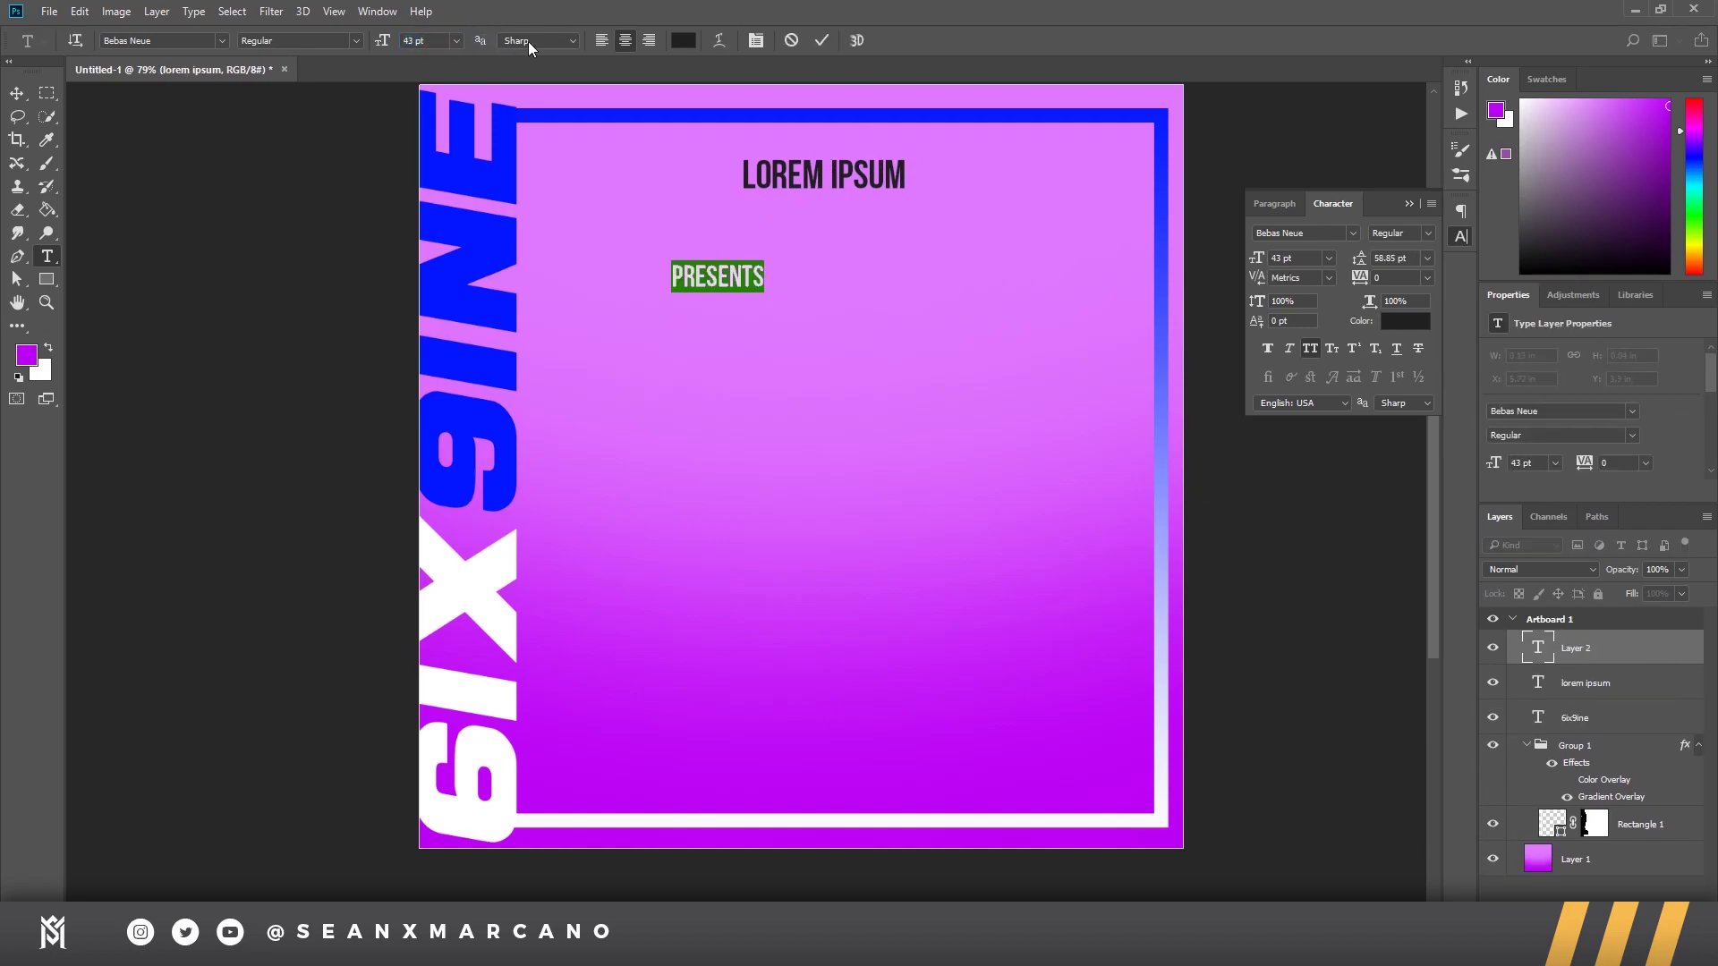
{"action": "key", "text": "ctrl+Return"}
Step: Move the PRESENTS text directly under LOREM IPSUM and scale it to about 49 pt
{"action": "key", "text": "ctrl+t"}
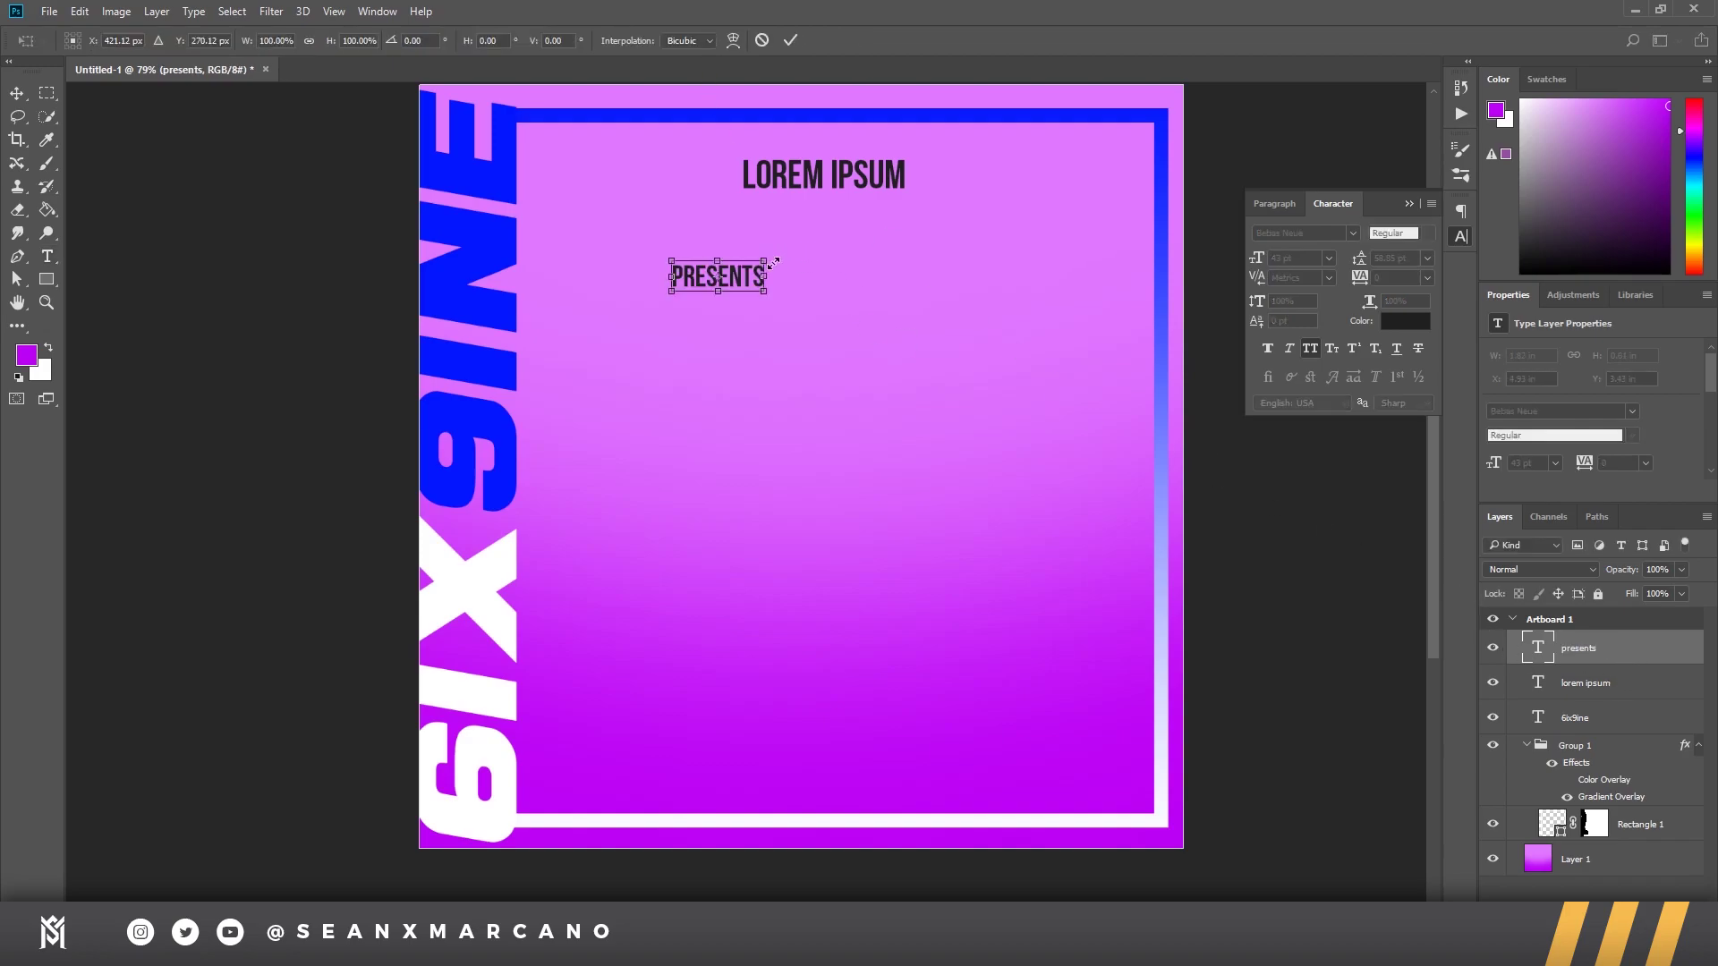
{"action": "left_click_drag", "start_coordinate": [772, 258], "coordinate": [864, 221]}
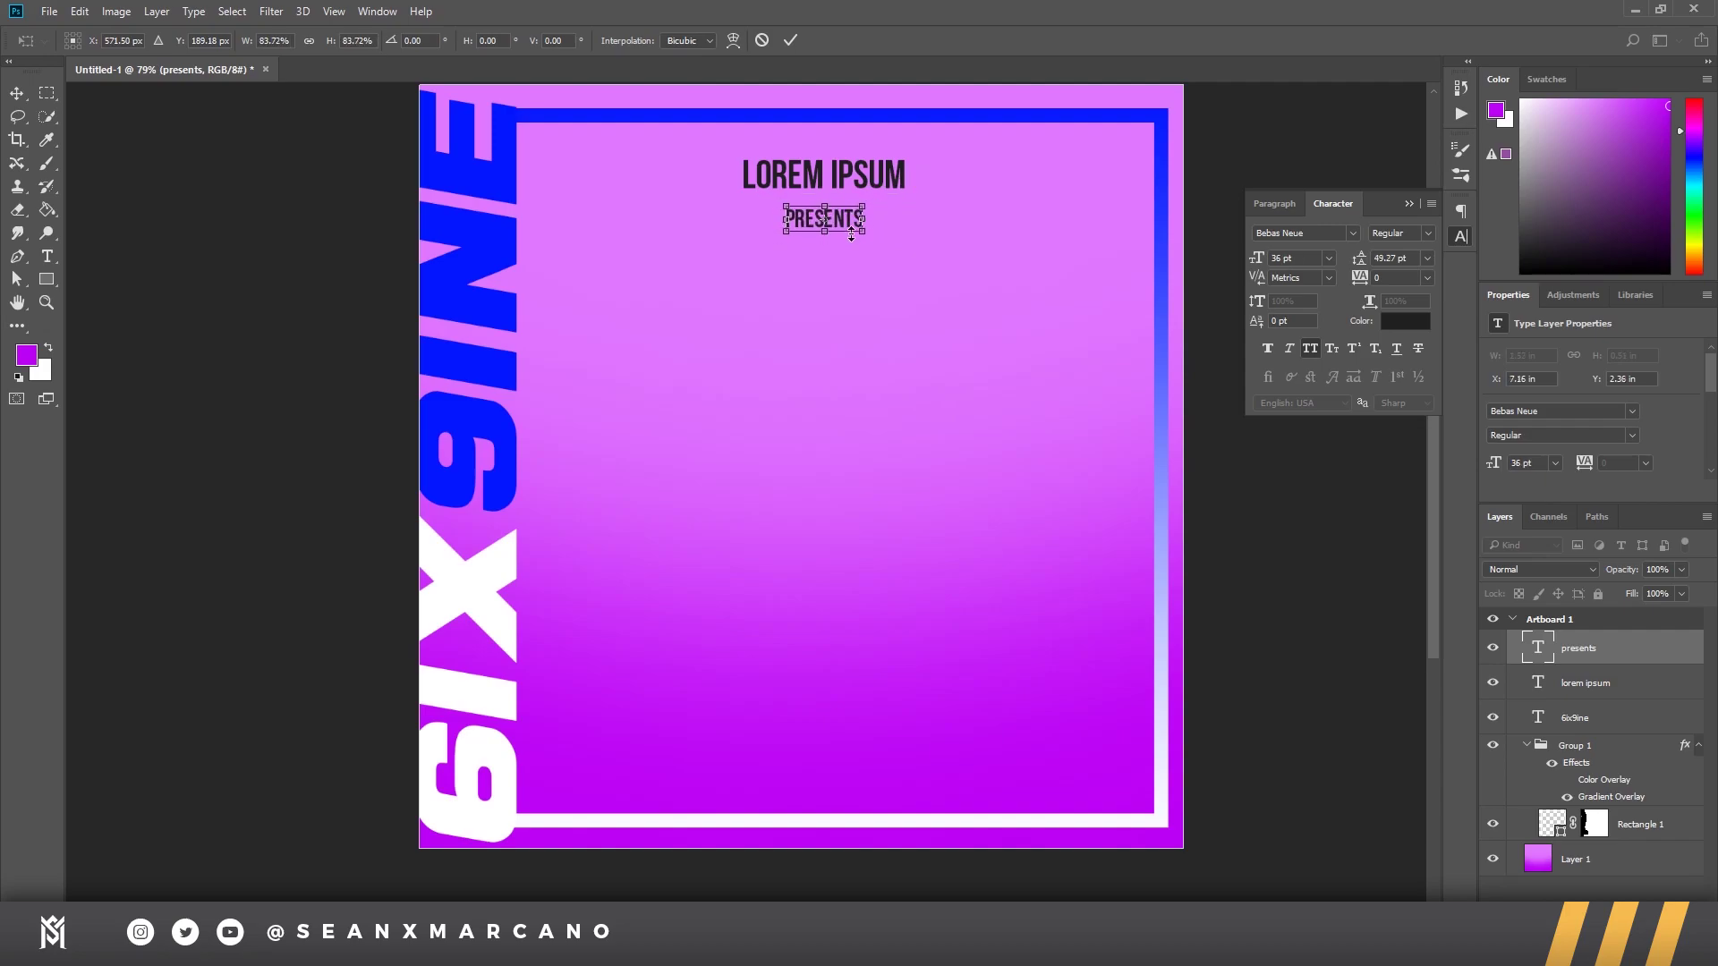
{"action": "key", "text": "Return"}
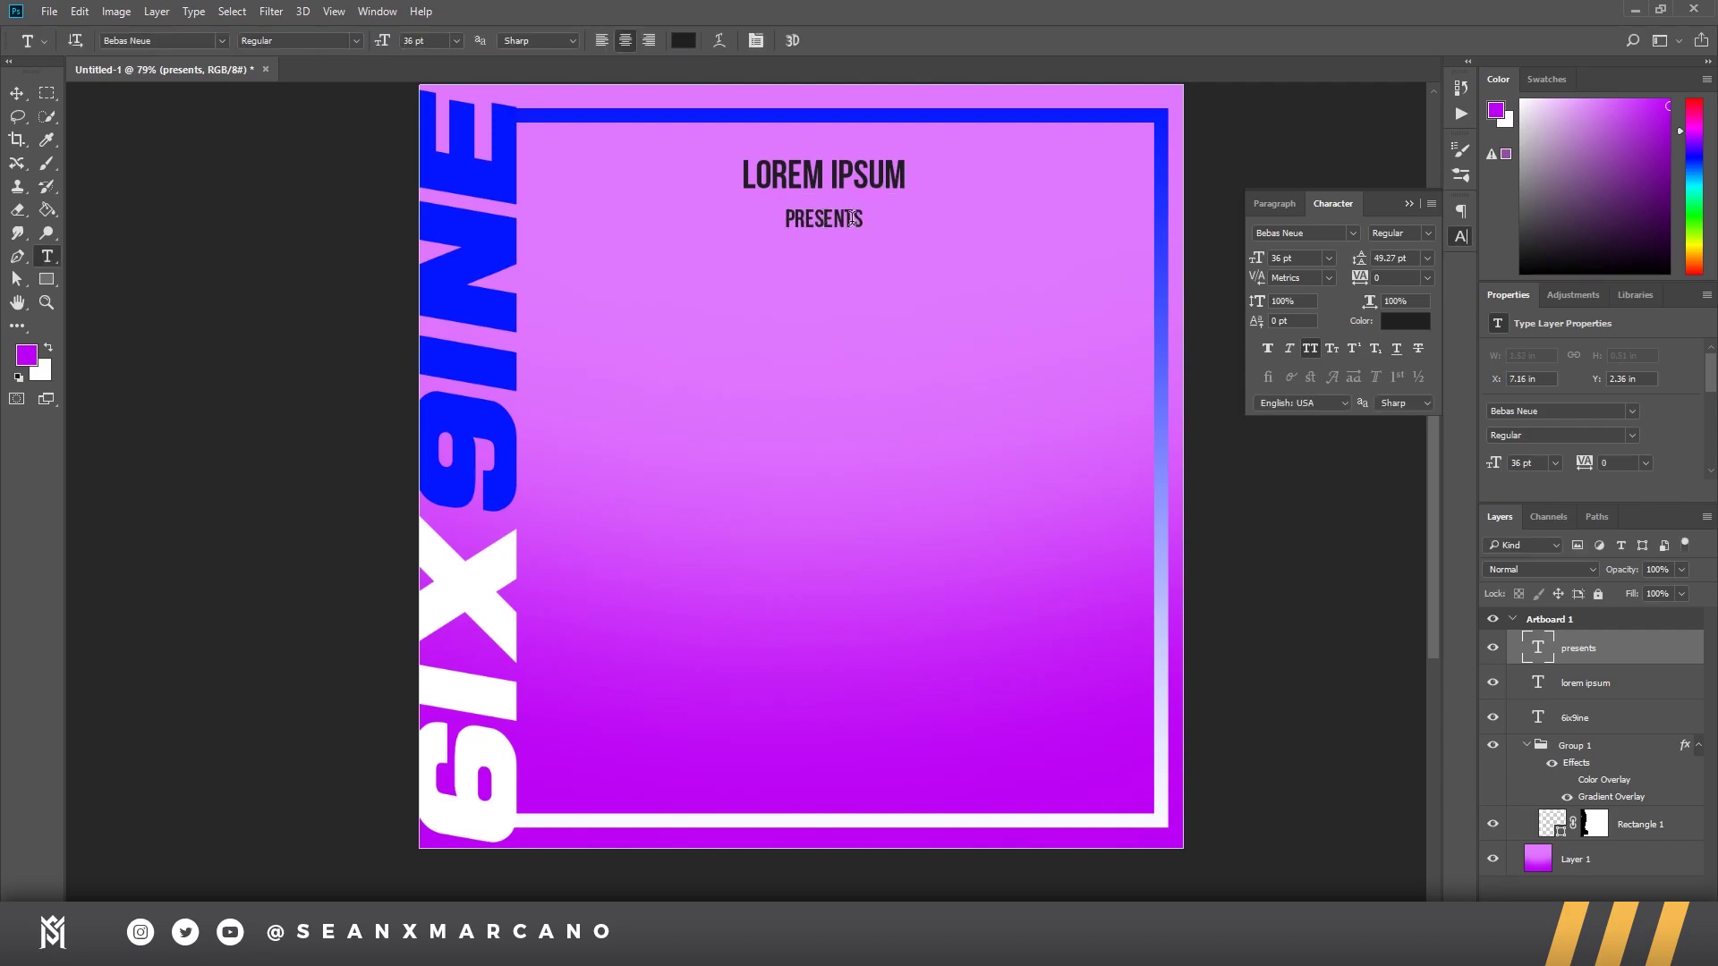
{"action": "key", "text": "ctrl+t"}
{"action": "left_click_drag", "start_coordinate": [865, 205], "coordinate": [894, 205]}
{"action": "key", "text": "Return"}
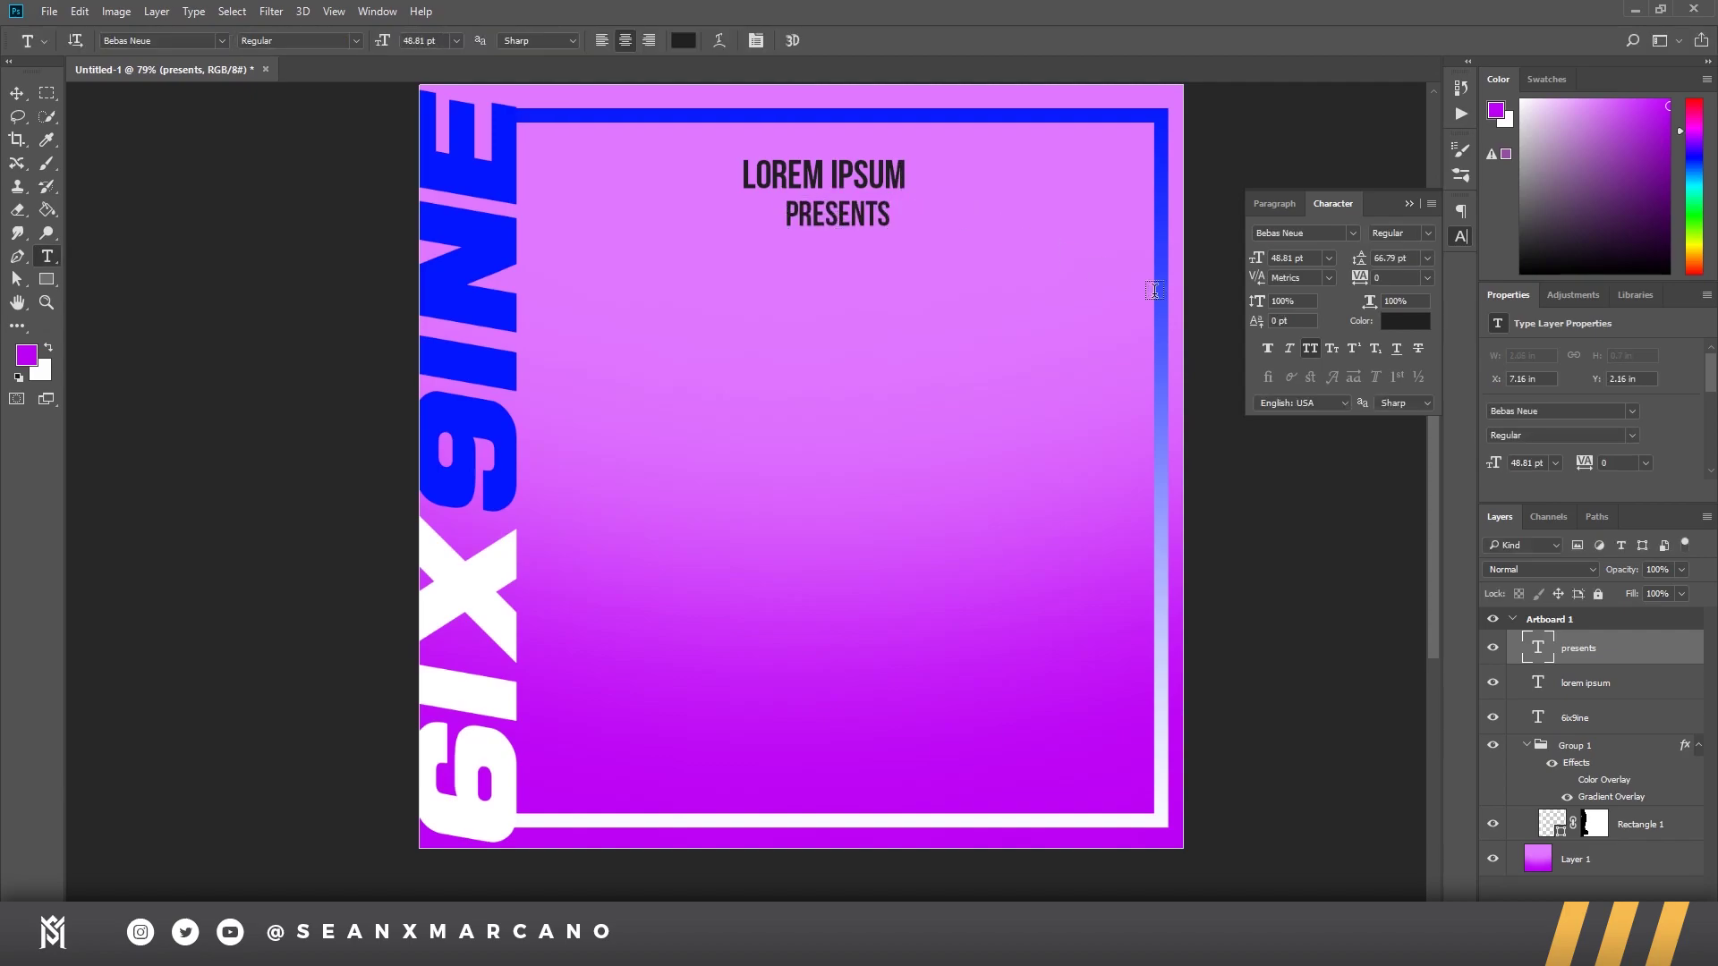
Step: Move the LOREM IPSUM and PRESENTS texts together into the frame's upper-right corner
{"action": "left_click", "coordinate": [1633, 684], "text": "shift"}
{"action": "key", "text": "ctrl+t"}
{"action": "left_click_drag", "start_coordinate": [885, 197], "coordinate": [968, 176]}
{"action": "key", "text": "Return"}
{"action": "key", "text": "t"}
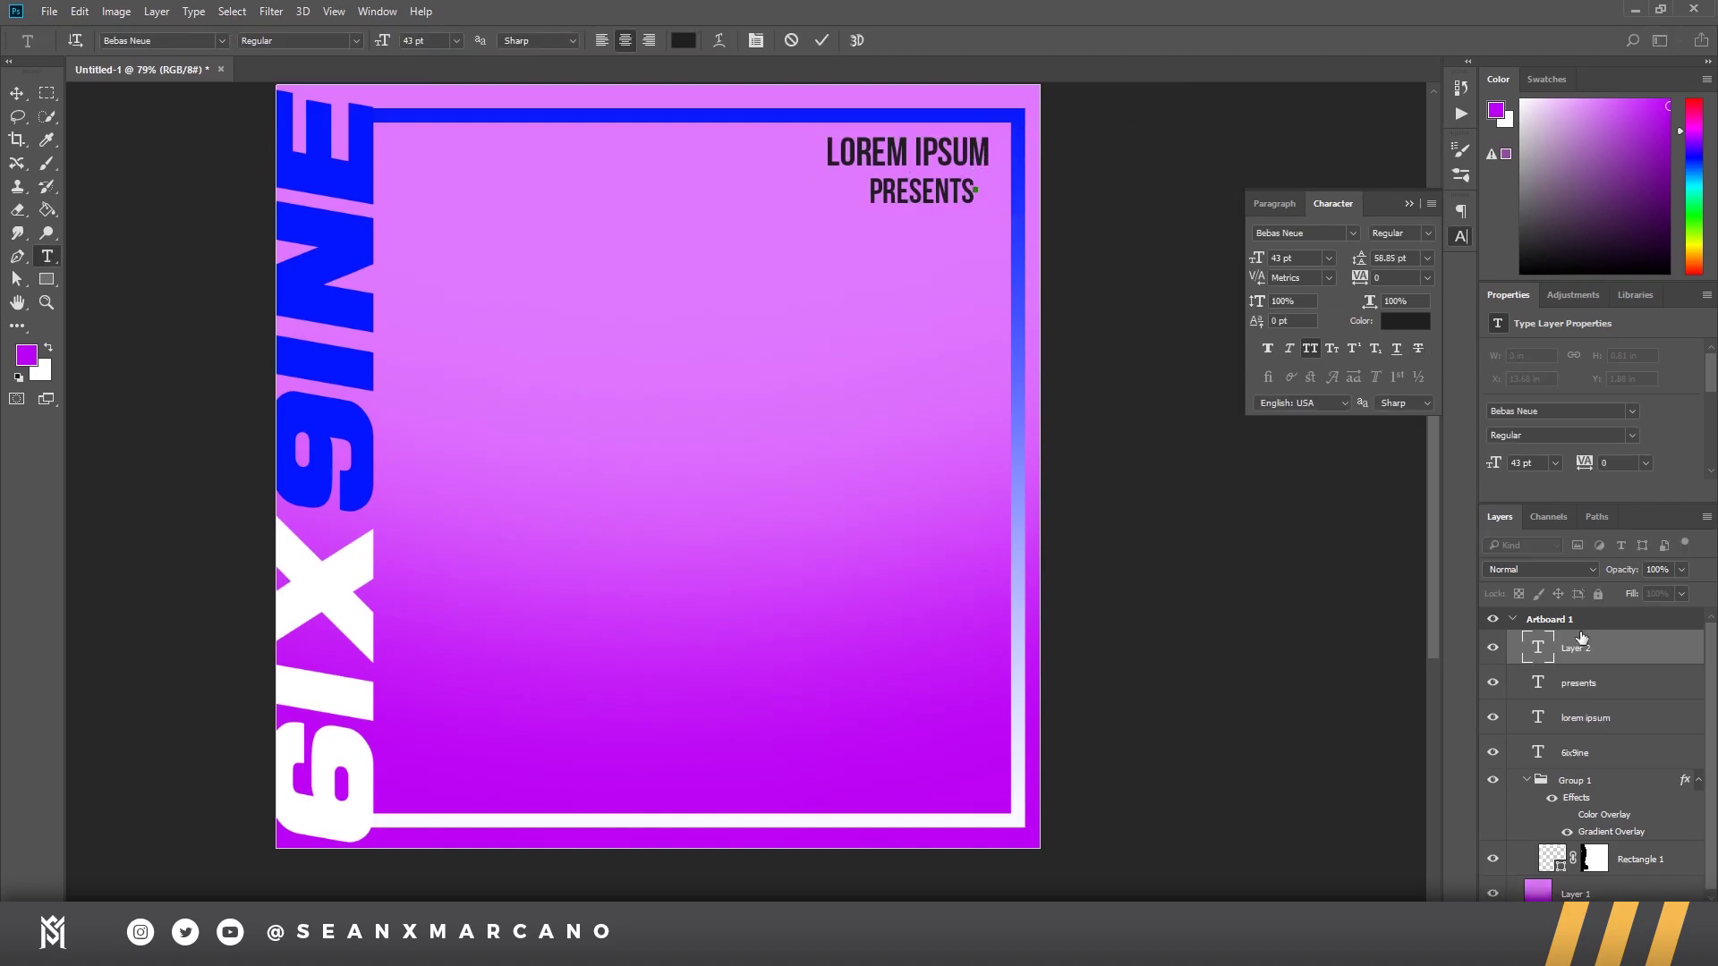
{"action": "left_click", "coordinate": [1621, 685], "text": "shift"}
Step: Shift the PRESENTS text right so its right edge lines up with LOREM IPSUM above it
{"action": "left_click", "coordinate": [1623, 652]}
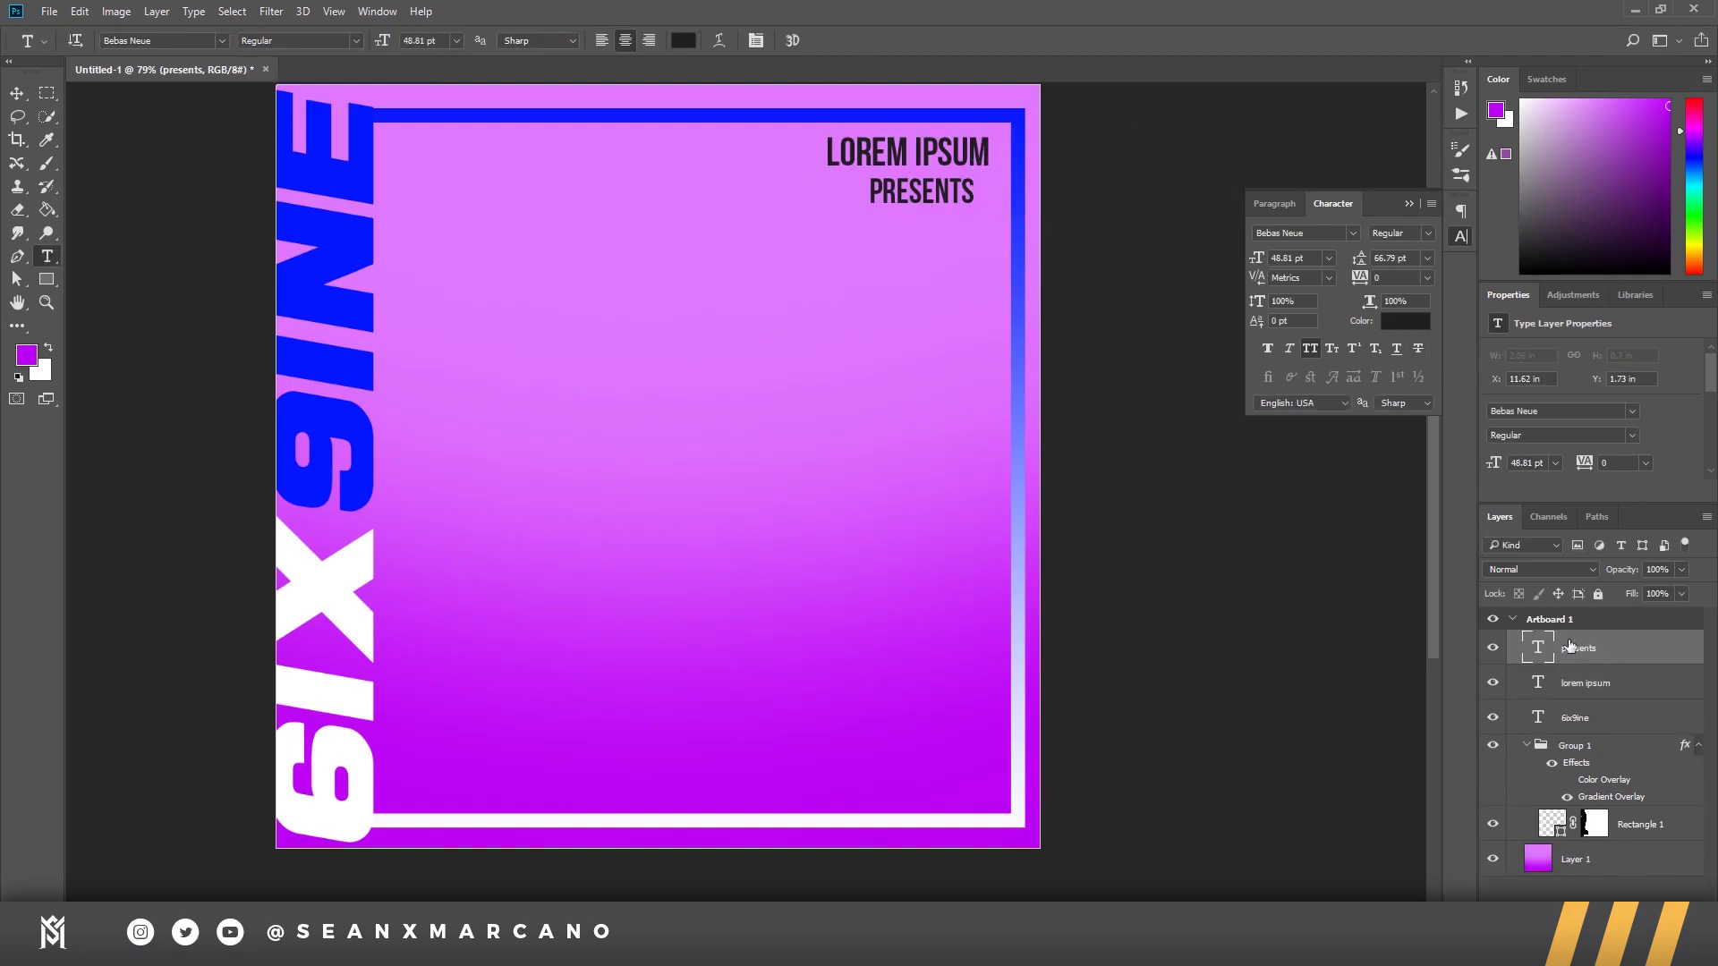
{"action": "key", "text": "ctrl+t"}
{"action": "left_click_drag", "start_coordinate": [965, 202], "coordinate": [981, 203]}
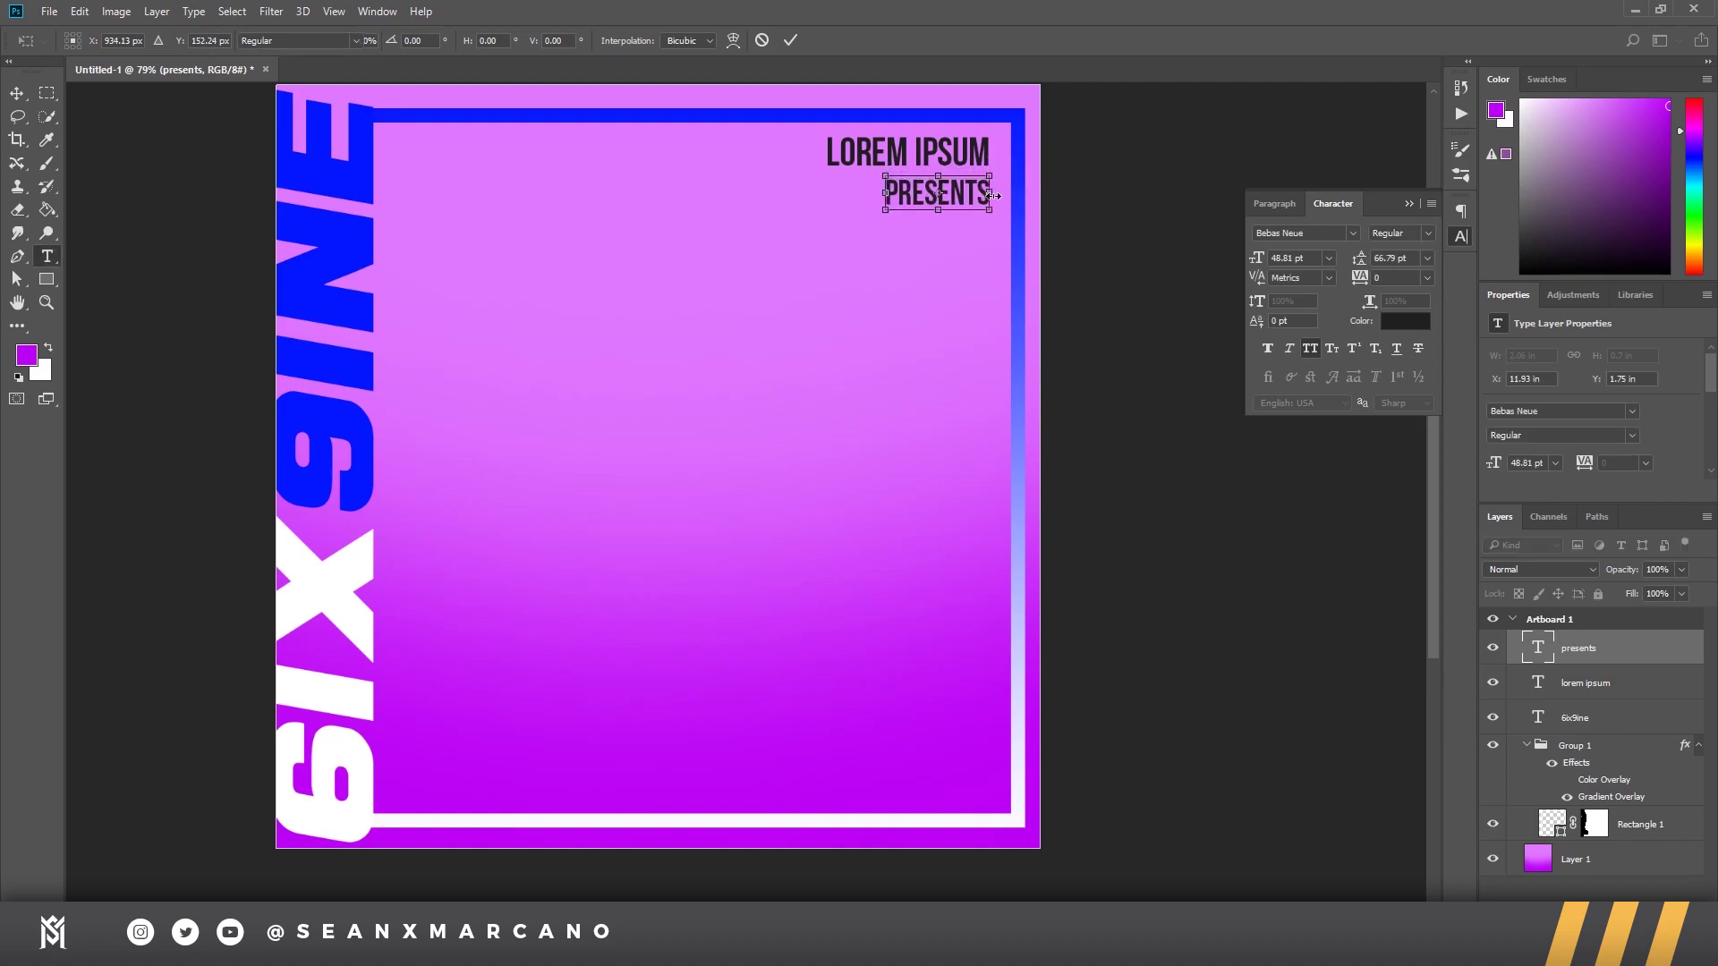
{"action": "key", "text": "Return"}
Step: Replace the LOREM IPSUM text with TREWAY and right-align it
{"action": "triple_click", "coordinate": [875, 147]}
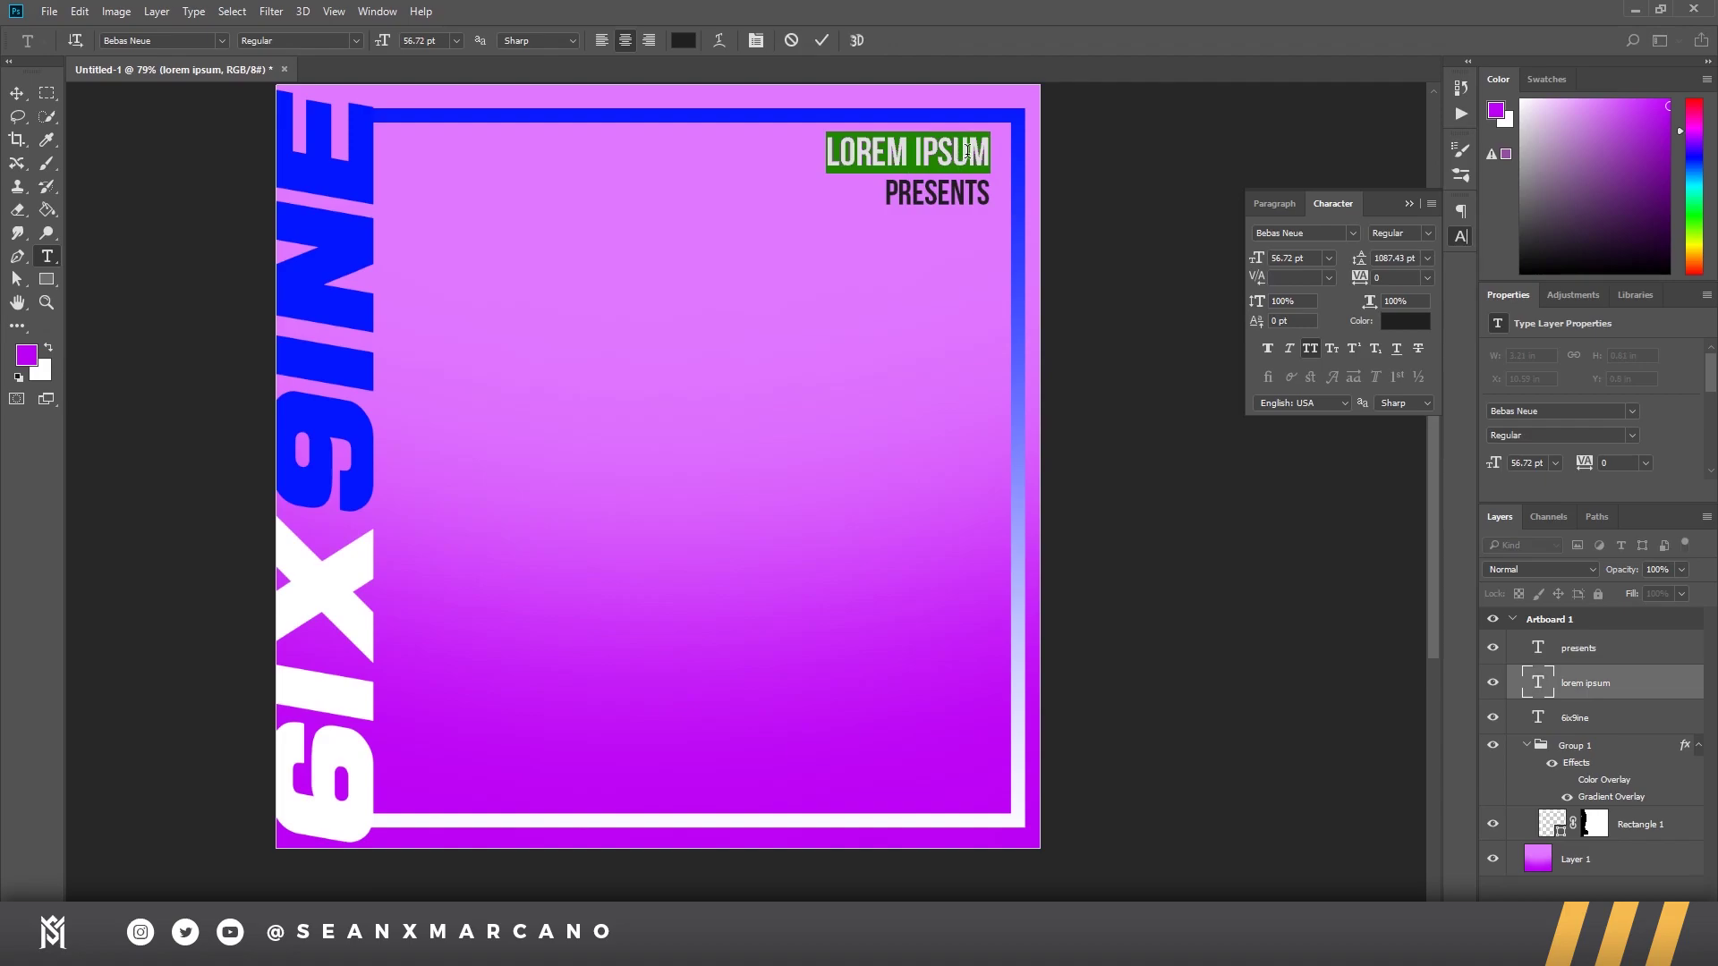
{"action": "type", "text": "TREWAY"}
{"action": "key", "text": "ctrl+a"}
{"action": "left_click", "coordinate": [649, 42]}
Step: Move the TREWAY text so its right edge lines up with PRESENTS below it
{"action": "left_click", "coordinate": [1622, 691]}
{"action": "key", "text": "ctrl+t"}
{"action": "left_click_drag", "start_coordinate": [902, 161], "coordinate": [982, 162]}
{"action": "key", "text": "Return"}
Step: Set the TREWAY text's font size to 86 pt
{"action": "key", "text": "t"}
{"action": "key", "text": "alt+bracketright"}
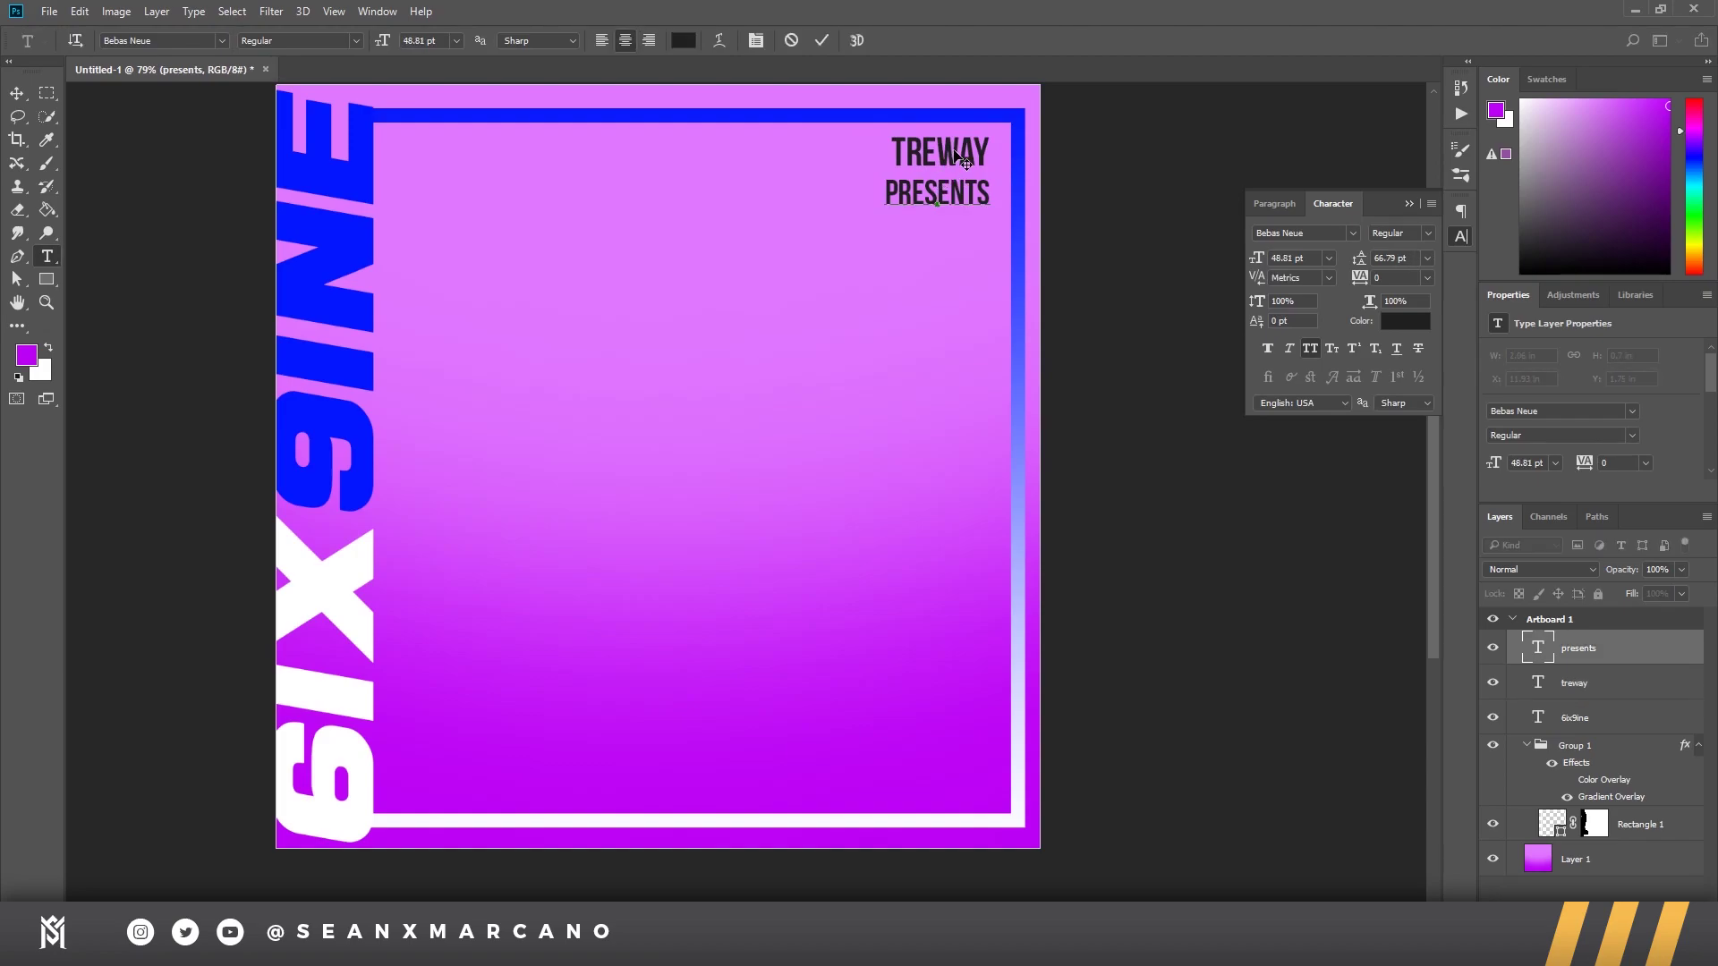
{"action": "left_click", "coordinate": [870, 159]}
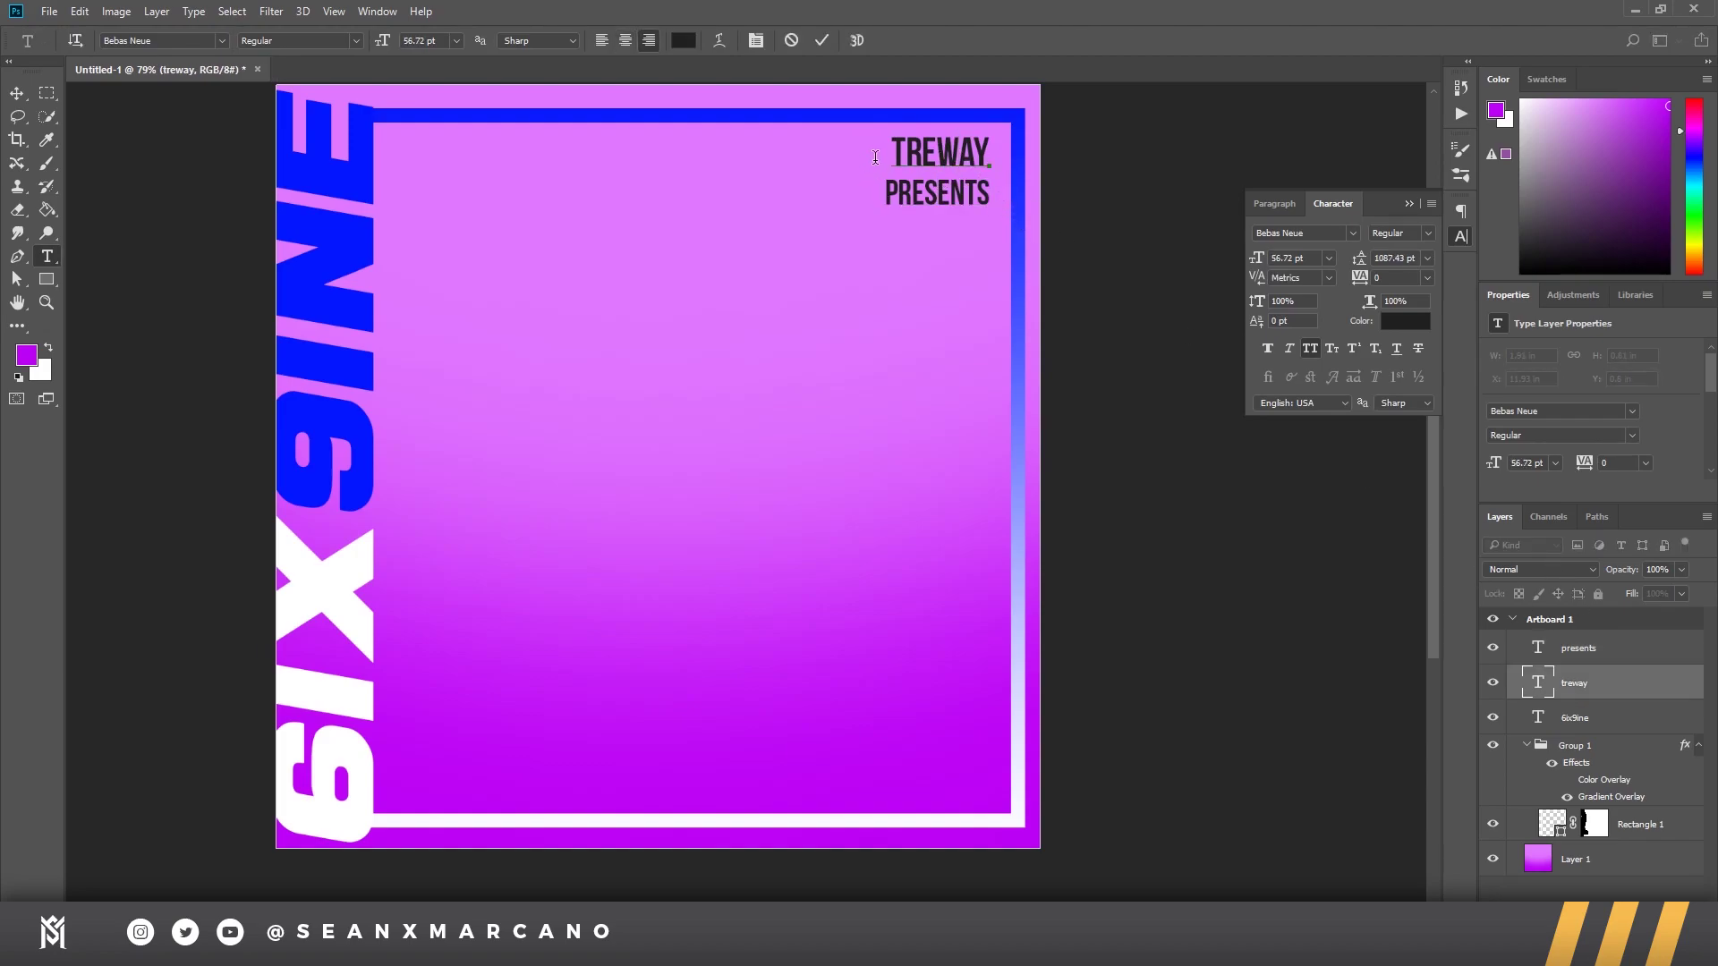
{"action": "key", "text": "ctrl+a"}
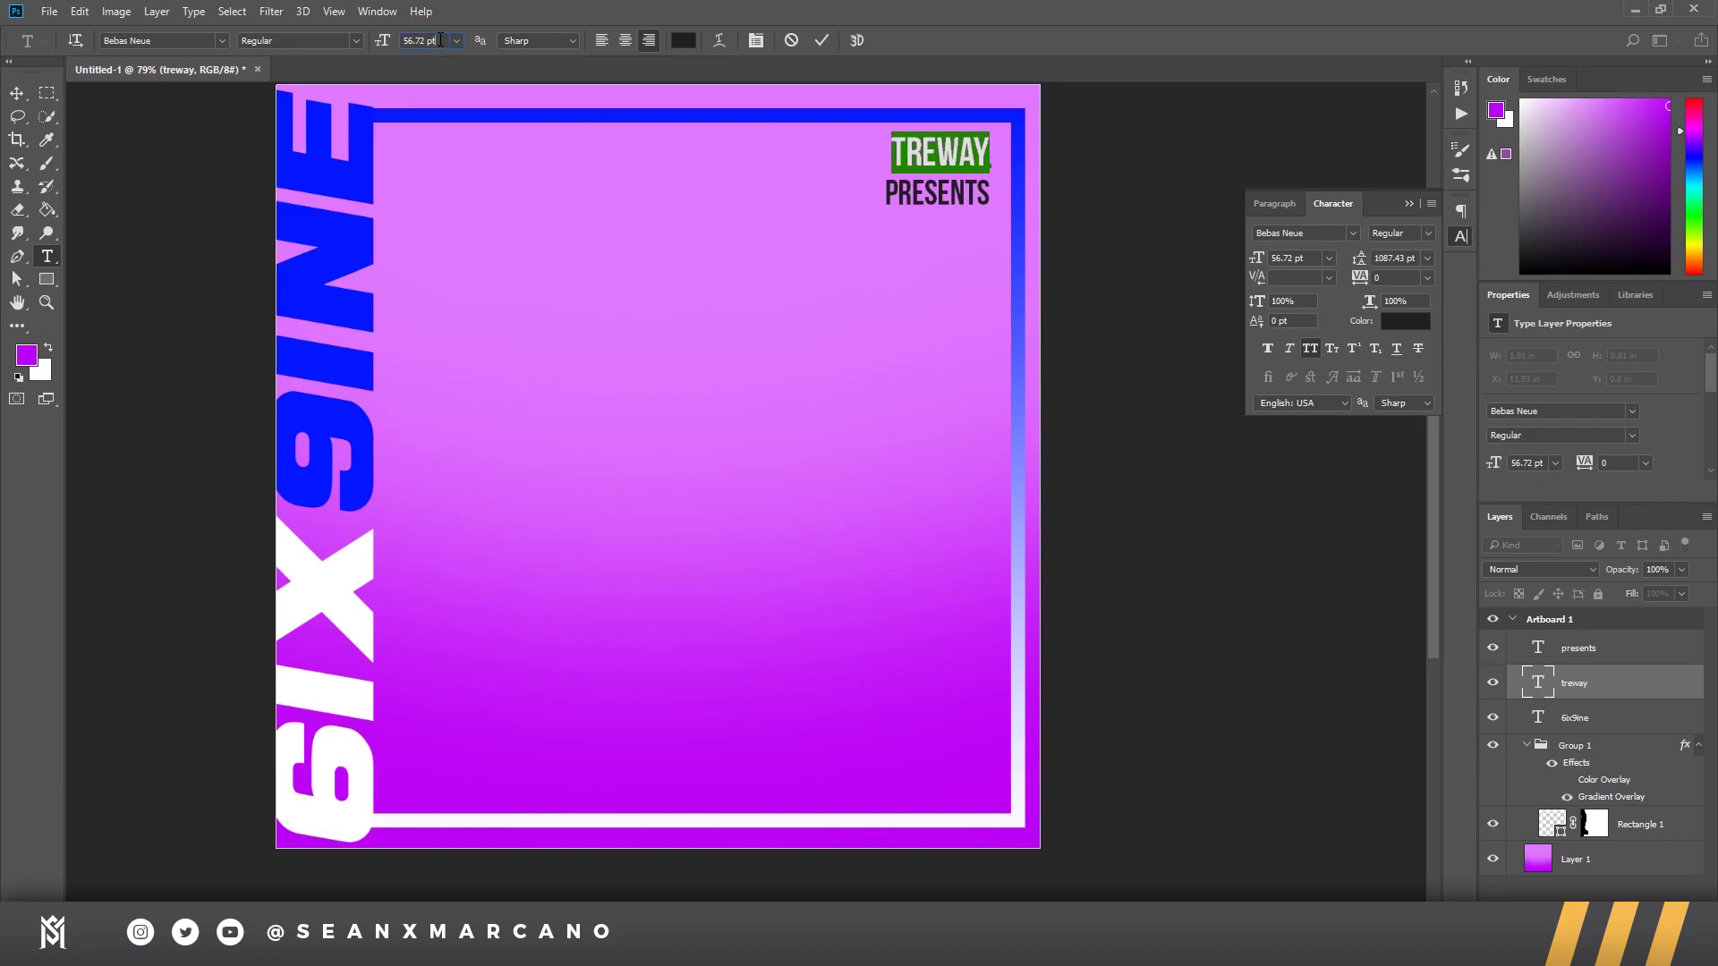
{"action": "key", "text": "Return"}
Step: Shift the TREWAY and PRESENTS texts together slightly down and right within the frame's upper-right corner
{"action": "left_click", "coordinate": [1585, 698]}
{"action": "left_click", "coordinate": [1580, 648], "text": "ctrl"}
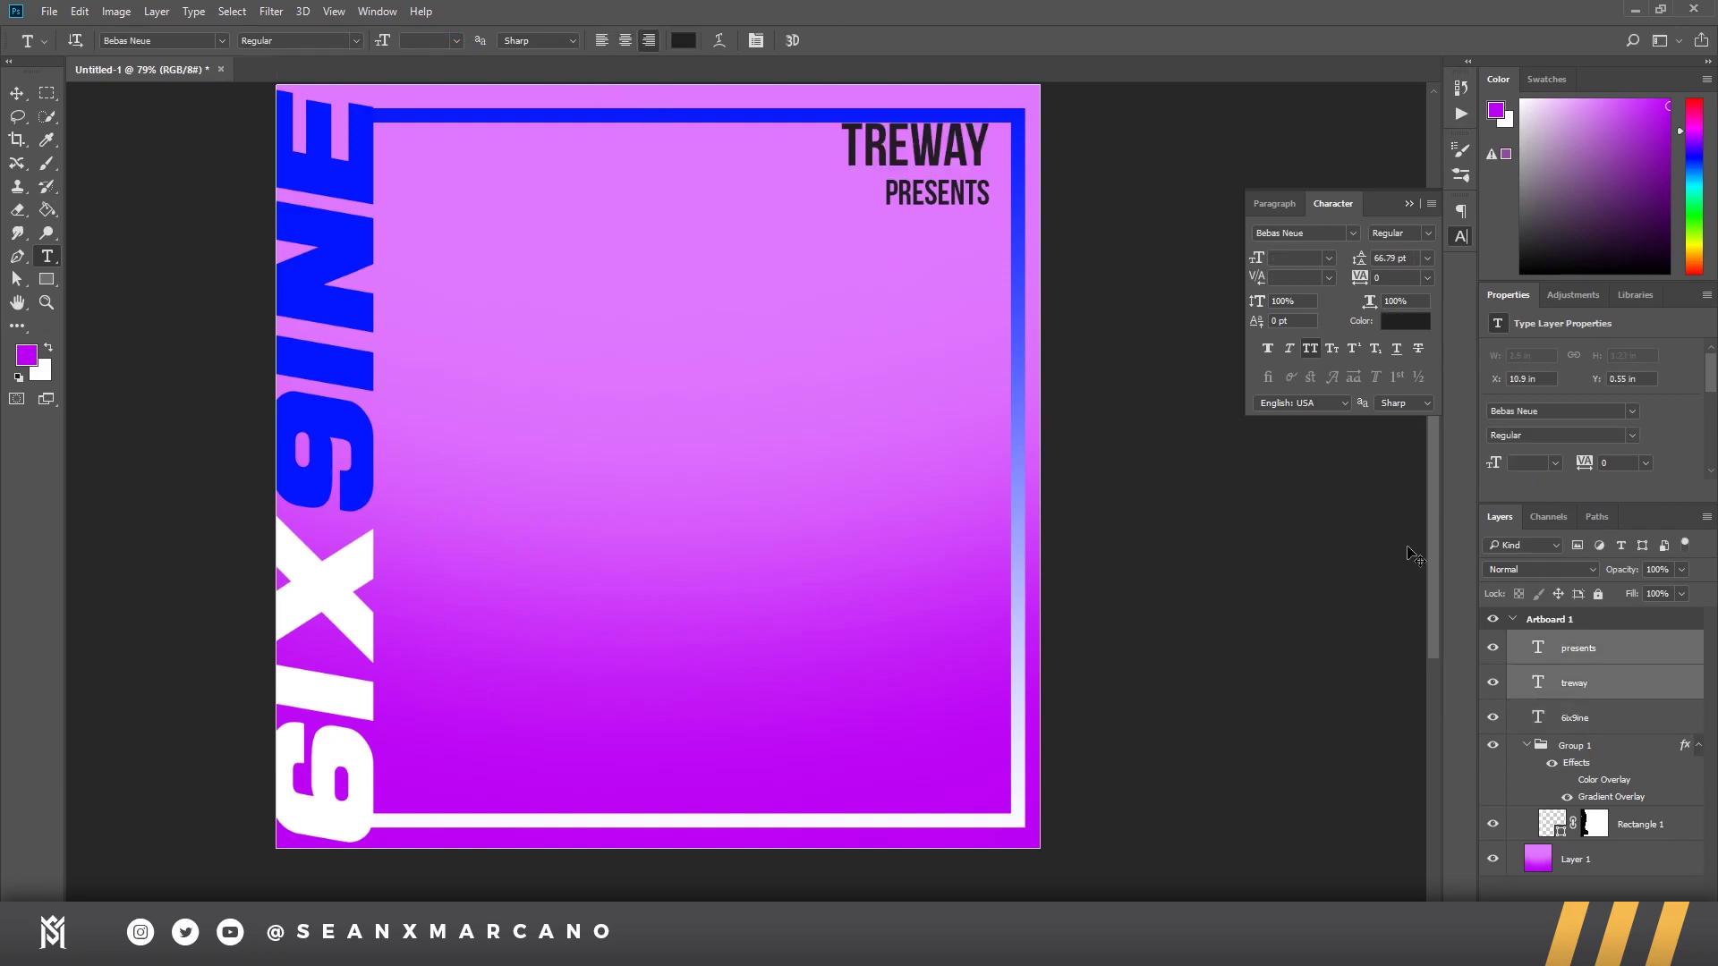
{"action": "key", "text": "ctrl+t"}
{"action": "key", "text": "shift+Right"}
{"action": "key", "text": "shift+Down"}
{"action": "key", "text": "shift+Down"}
{"action": "key", "text": "Return"}
{"action": "key", "text": "t"}
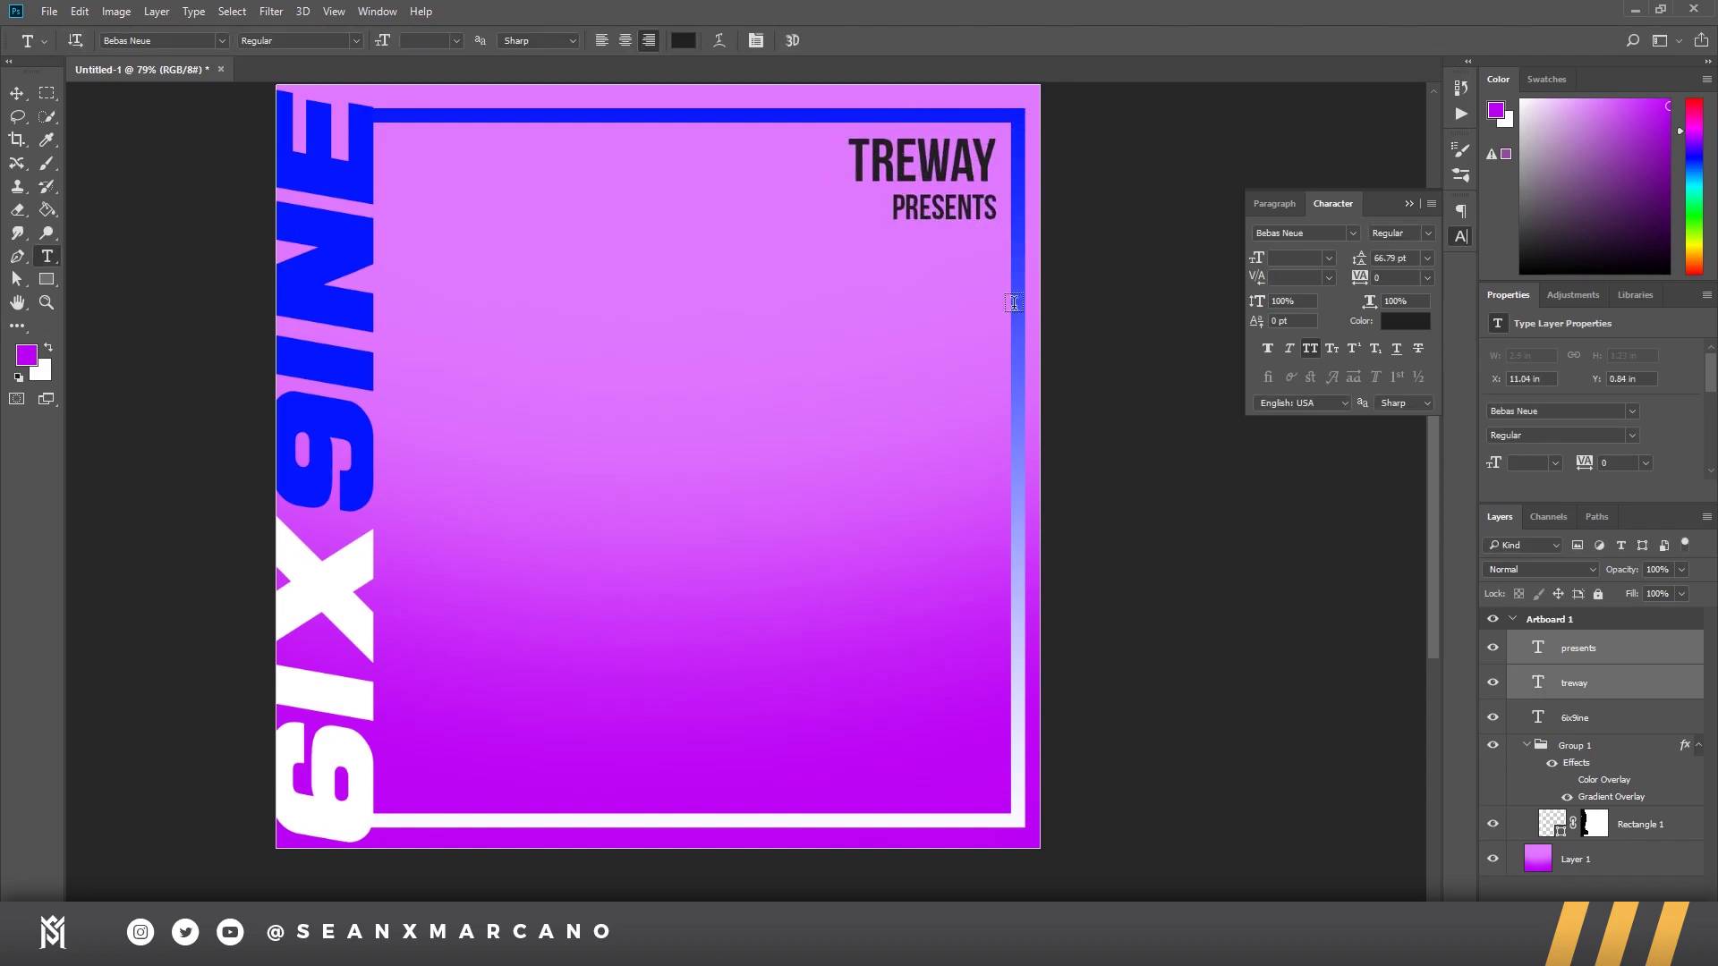
Step: Recolor the TREWAY text white by sampling the white bottom edge of the frame
{"action": "left_click", "coordinate": [338, 309]}
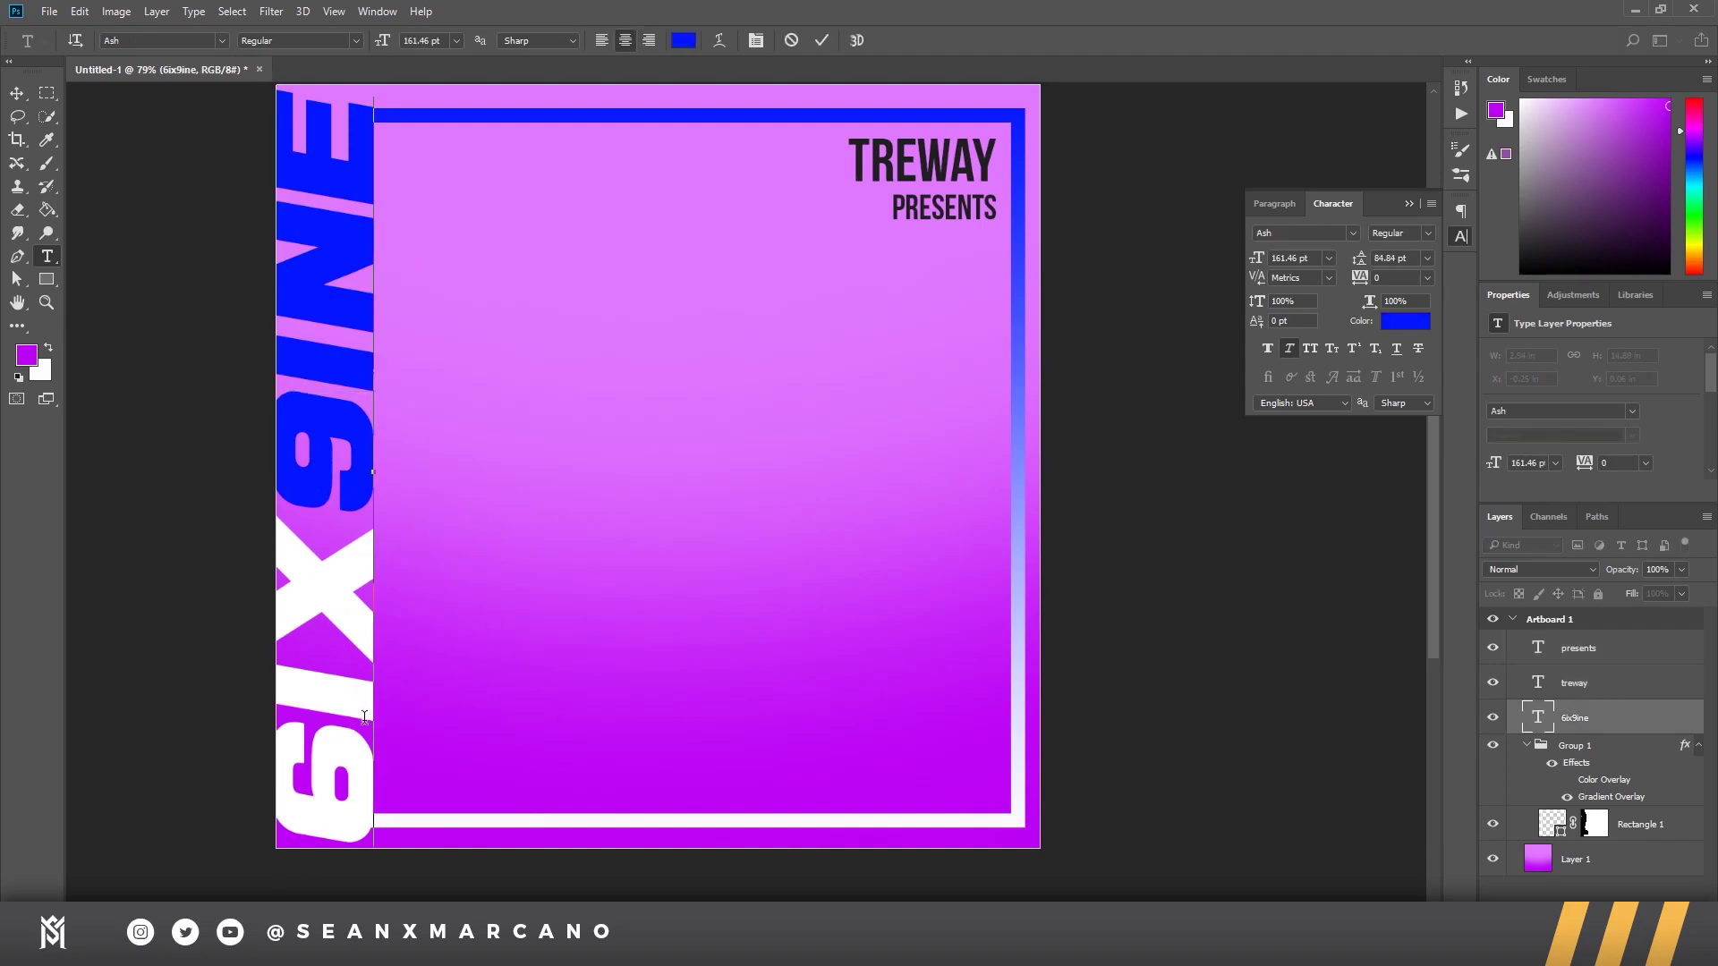
{"action": "left_click", "coordinate": [1625, 688]}
{"action": "double_click", "coordinate": [938, 168]}
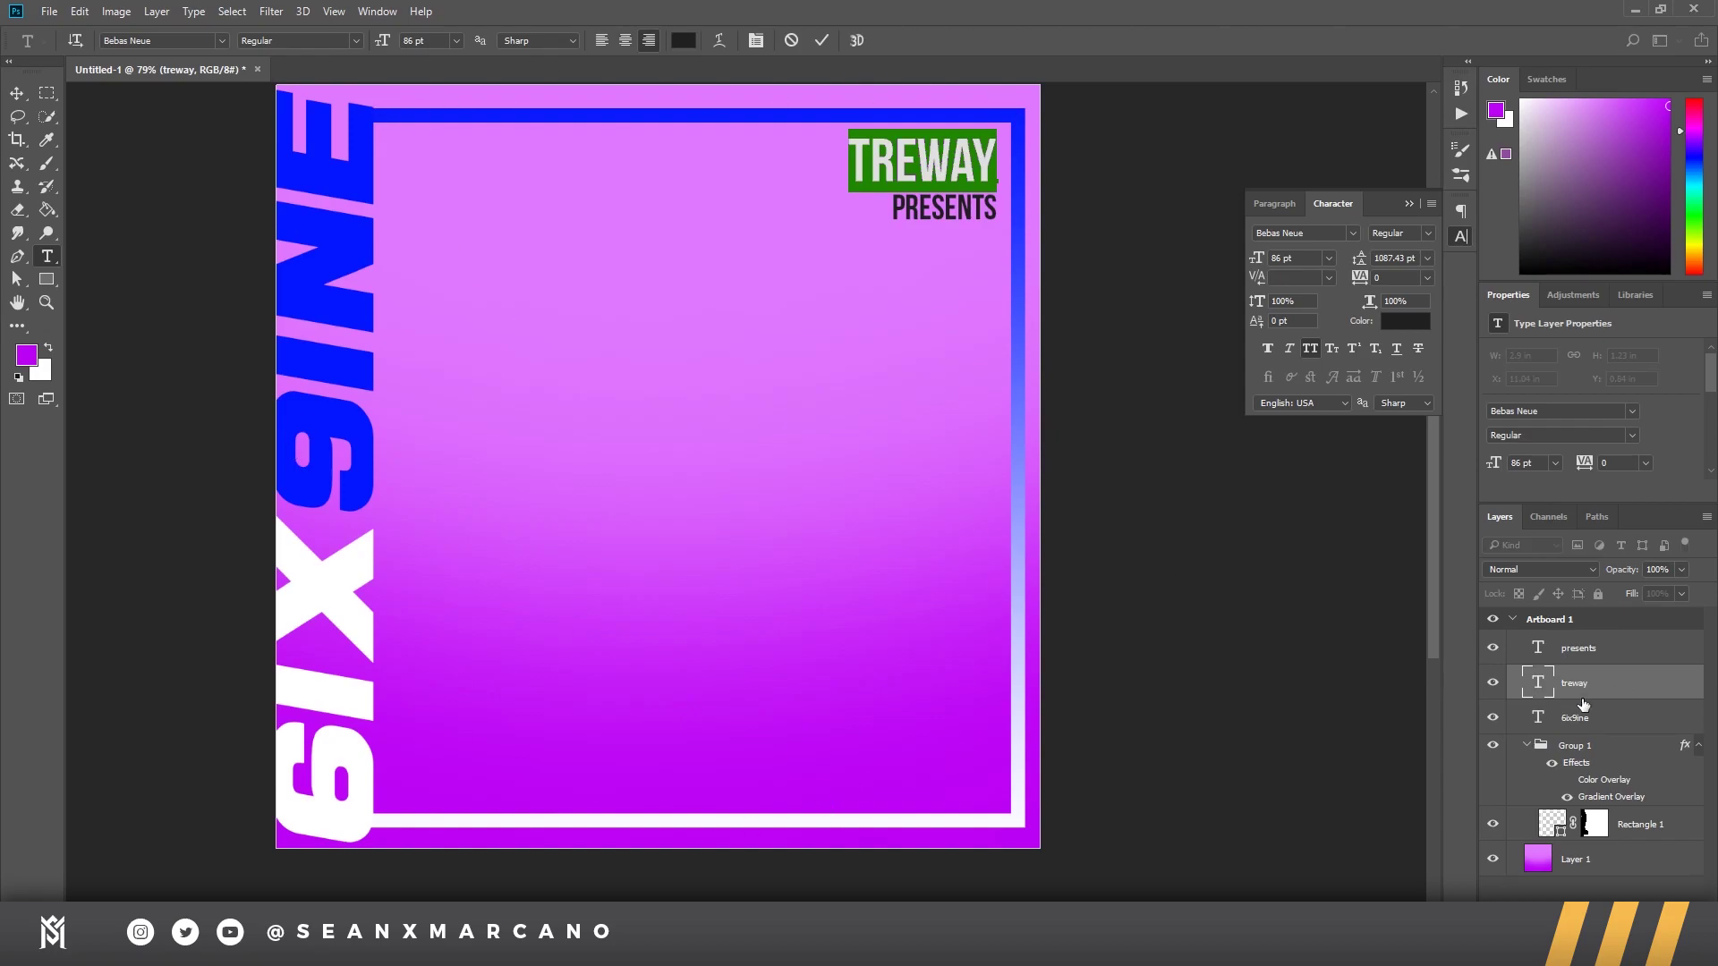
{"action": "left_click", "coordinate": [1409, 322]}
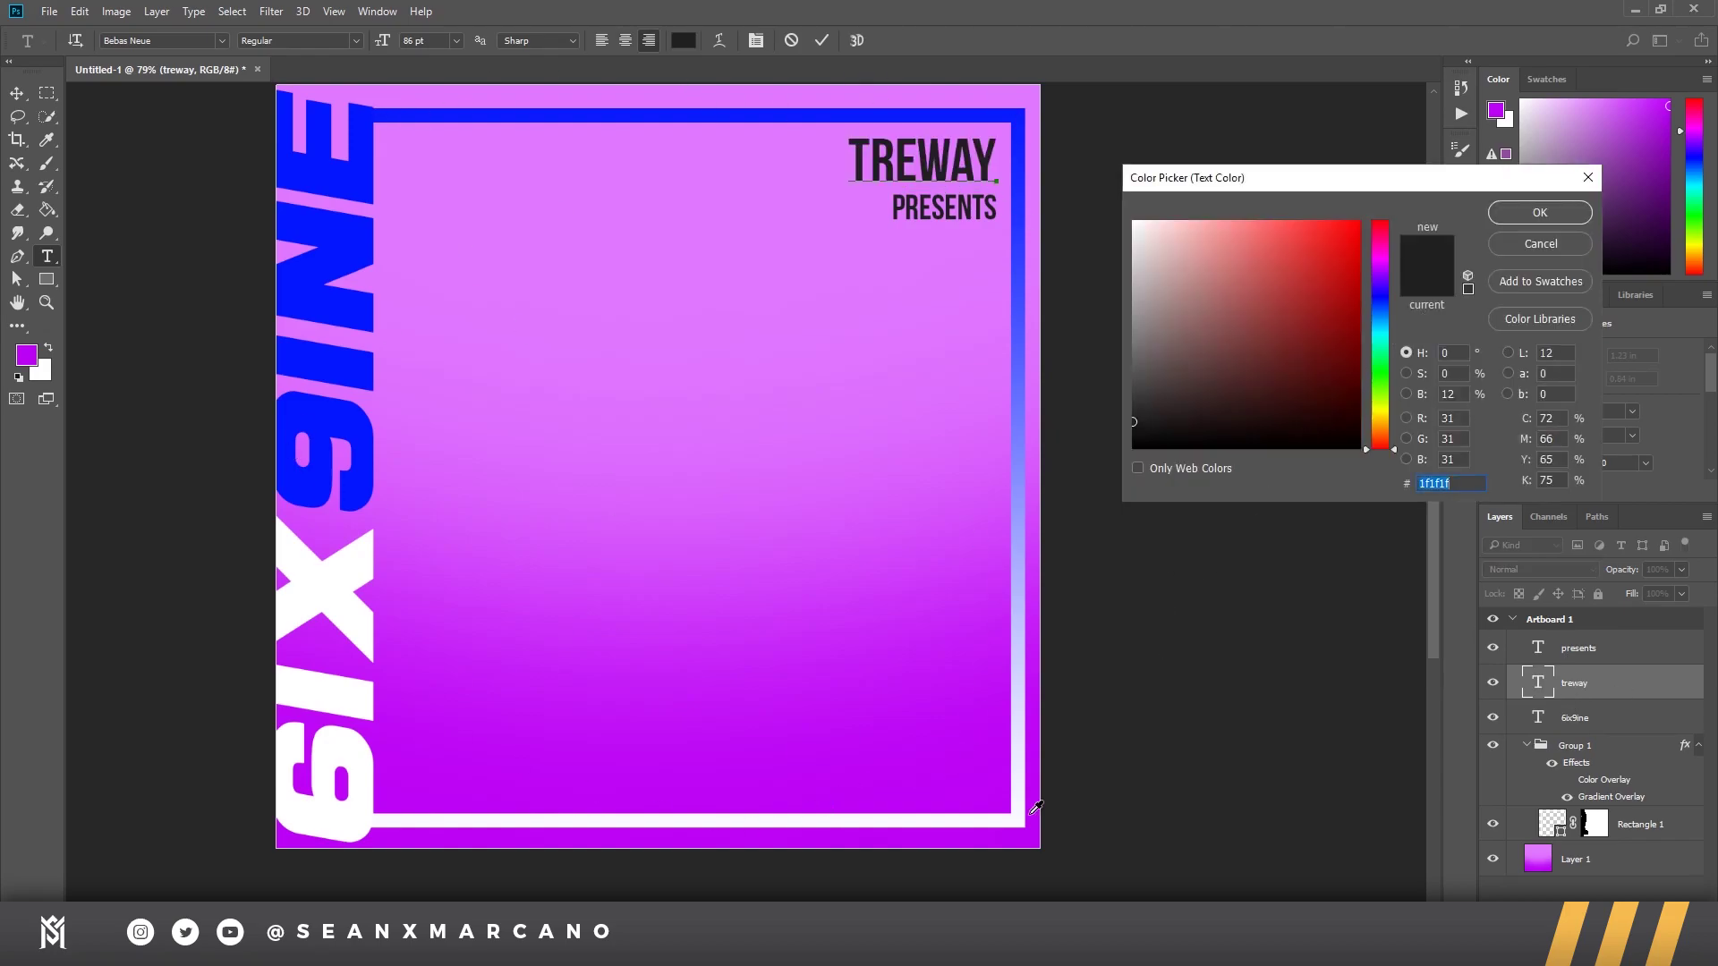
{"action": "left_click", "coordinate": [948, 819]}
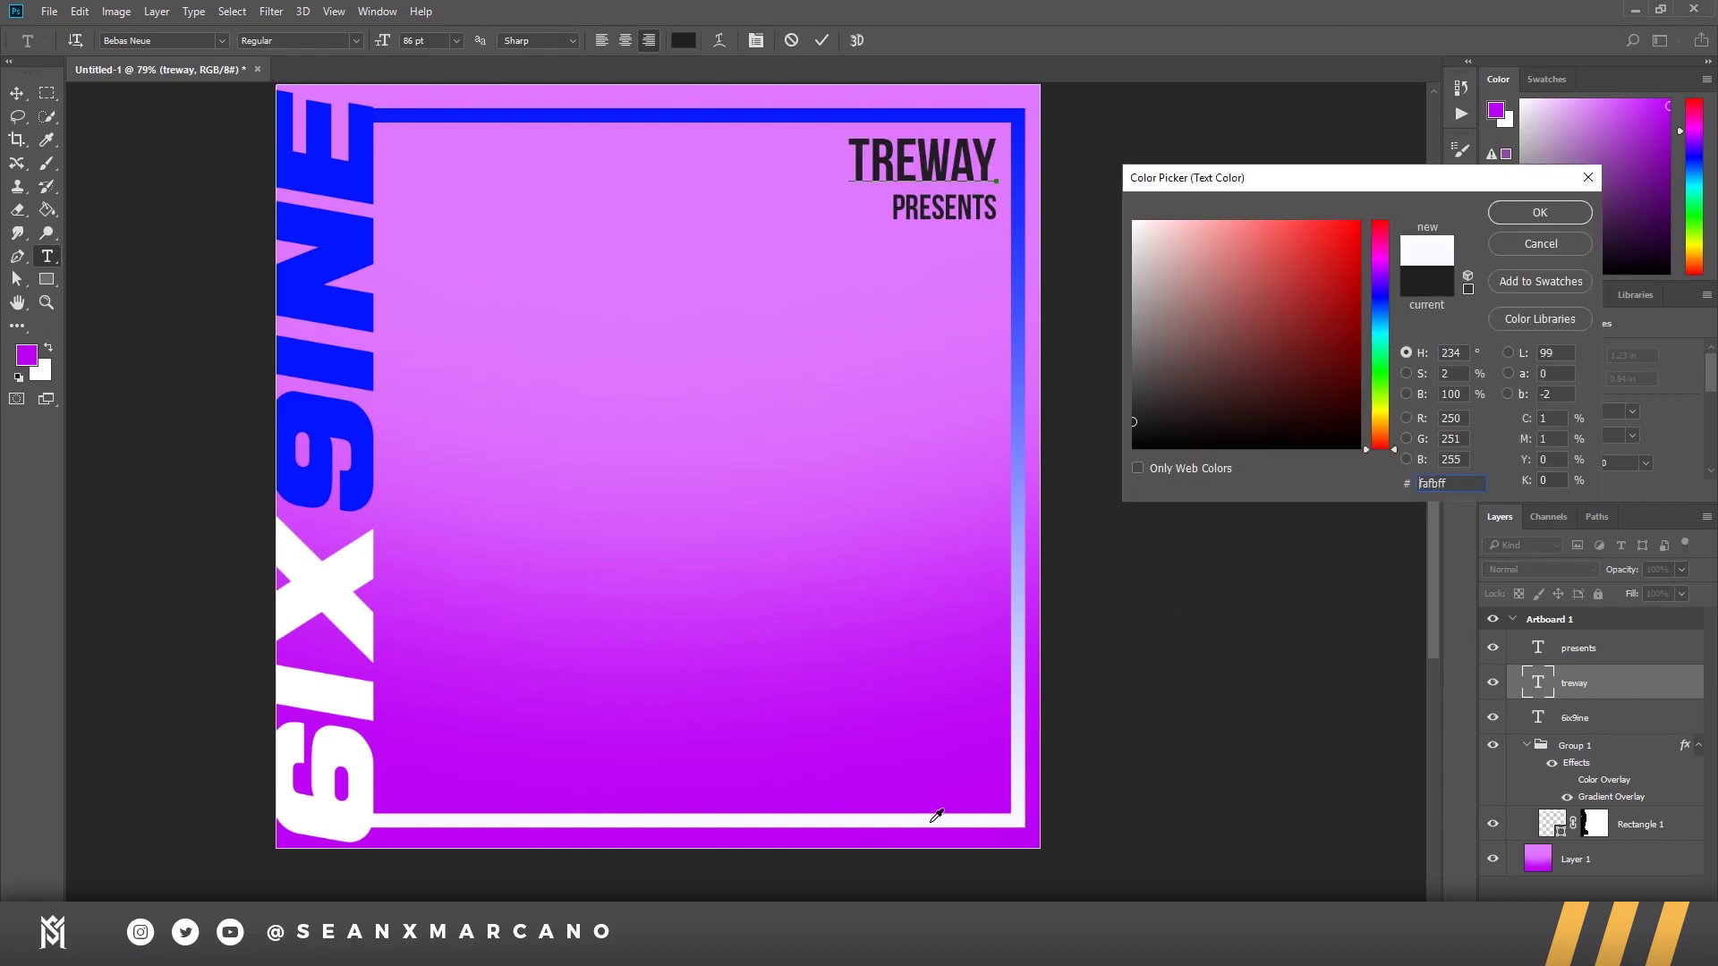
{"action": "left_click", "coordinate": [496, 818]}
{"action": "left_click", "coordinate": [1535, 220]}
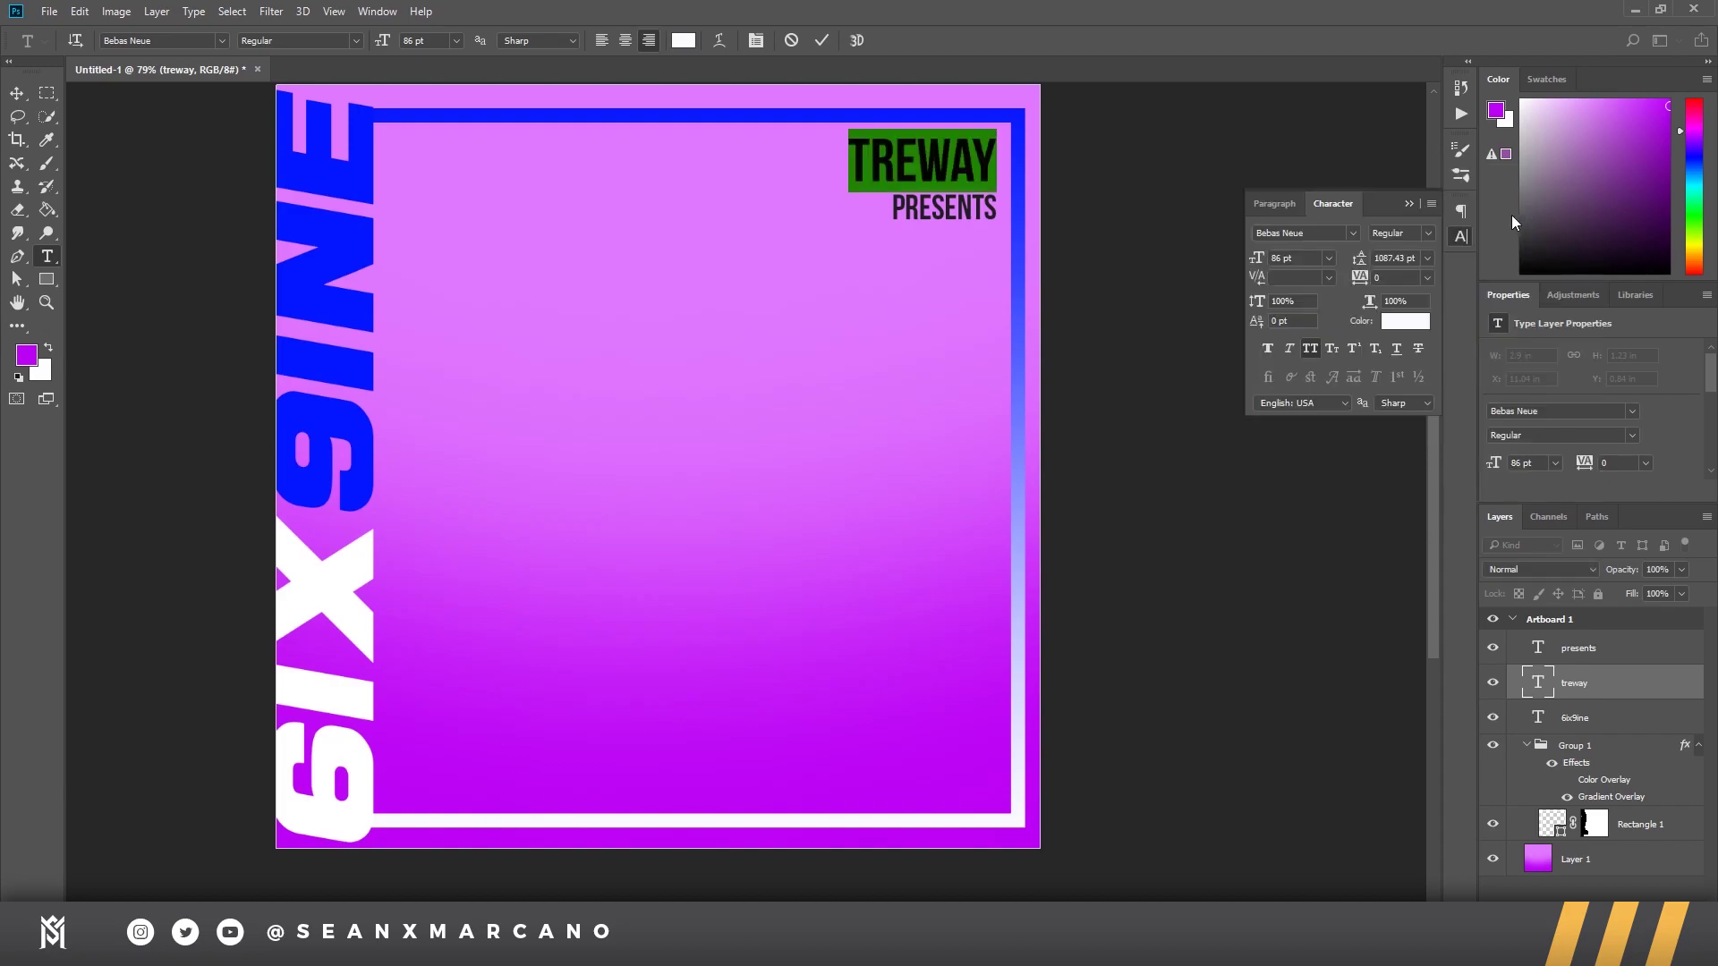
Step: Recolor the PRESENTS text with the same white sampled from the frame's bottom edge
{"action": "left_click", "coordinate": [1575, 648]}
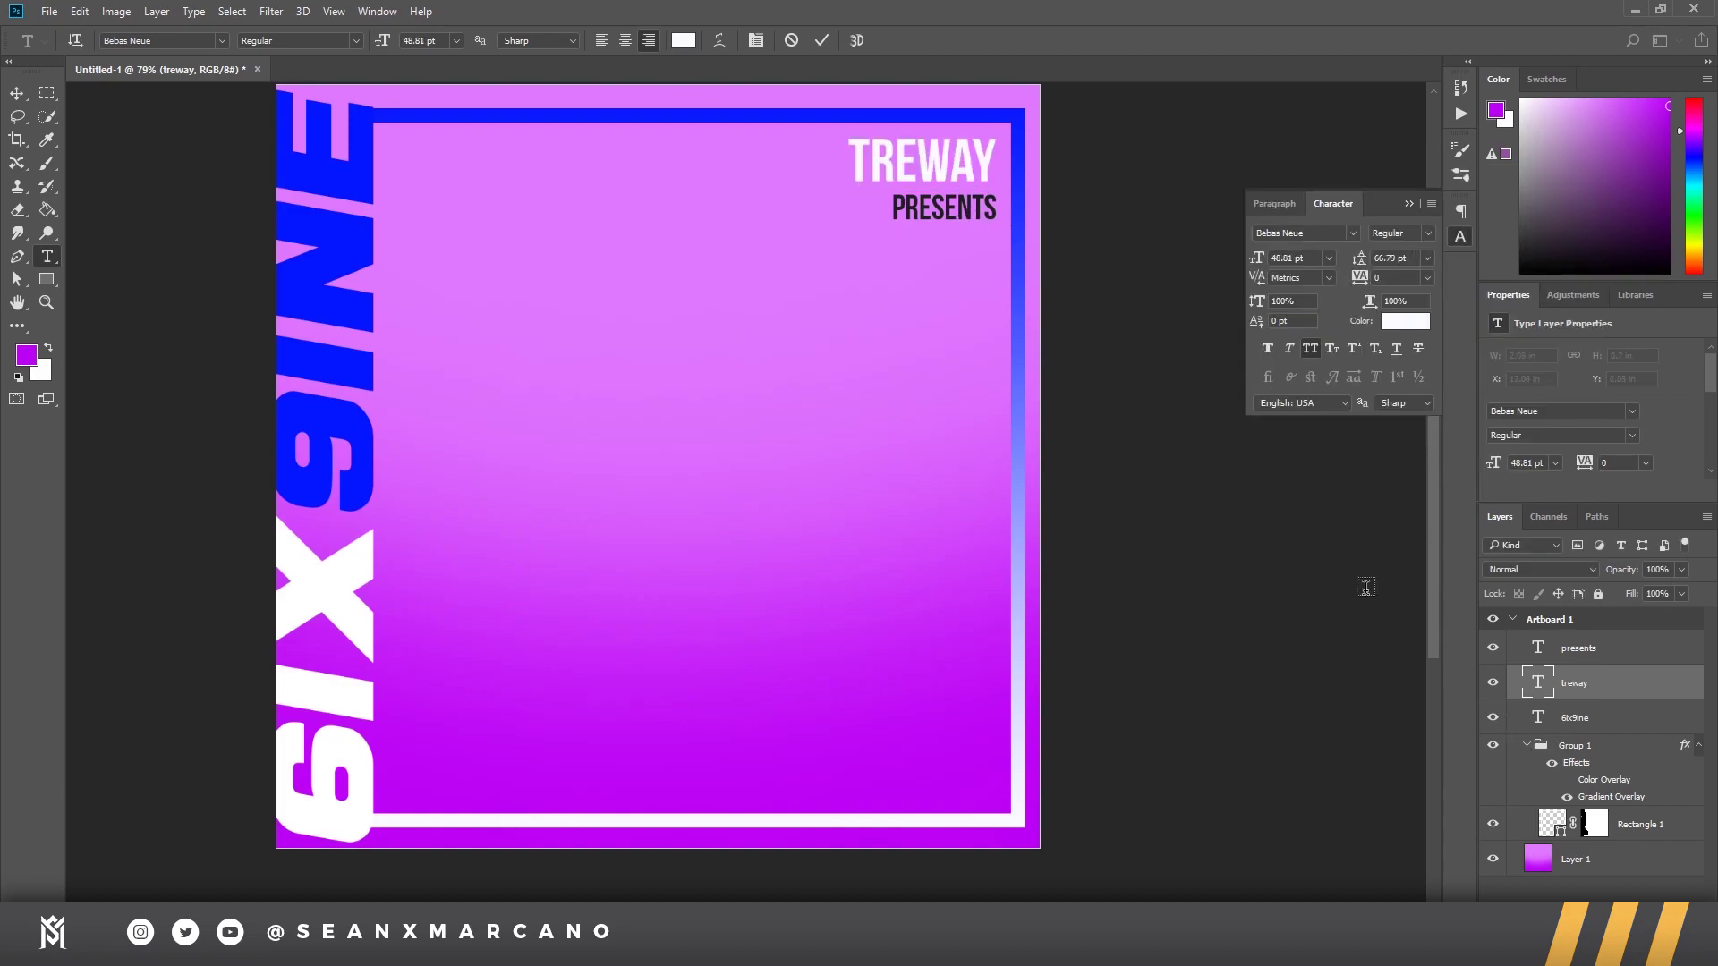
{"action": "double_click", "coordinate": [1538, 648]}
{"action": "left_click", "coordinate": [1405, 322]}
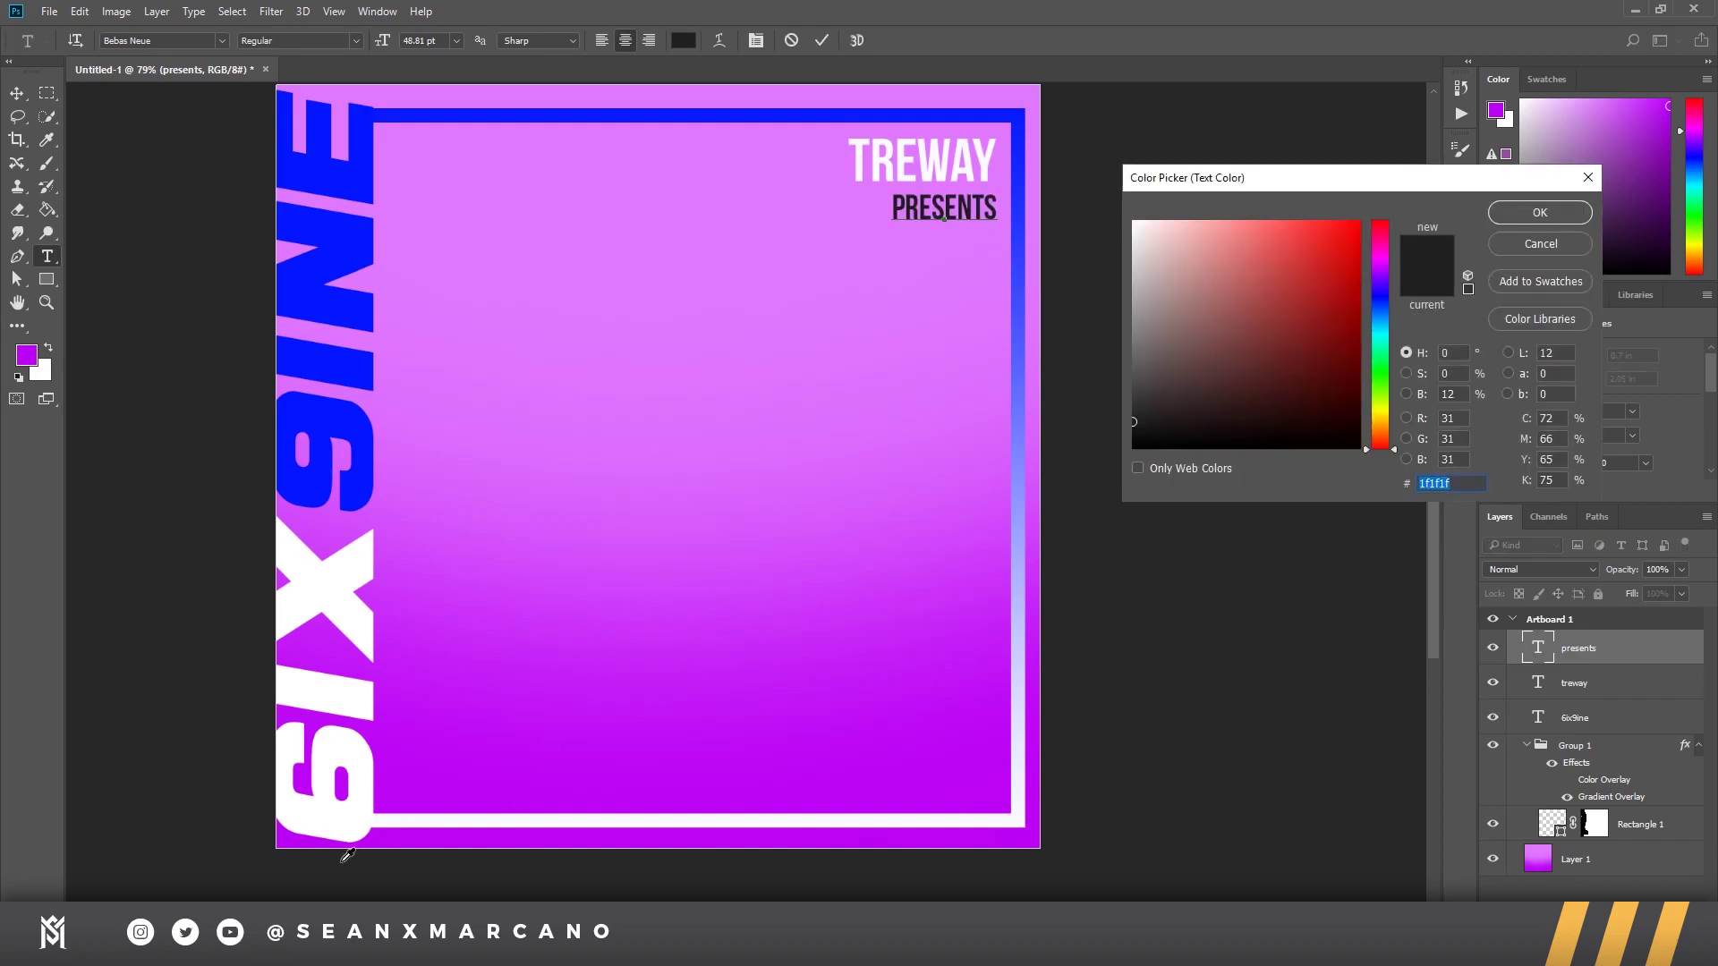
{"action": "left_click", "coordinate": [416, 818]}
{"action": "left_click", "coordinate": [1535, 212]}
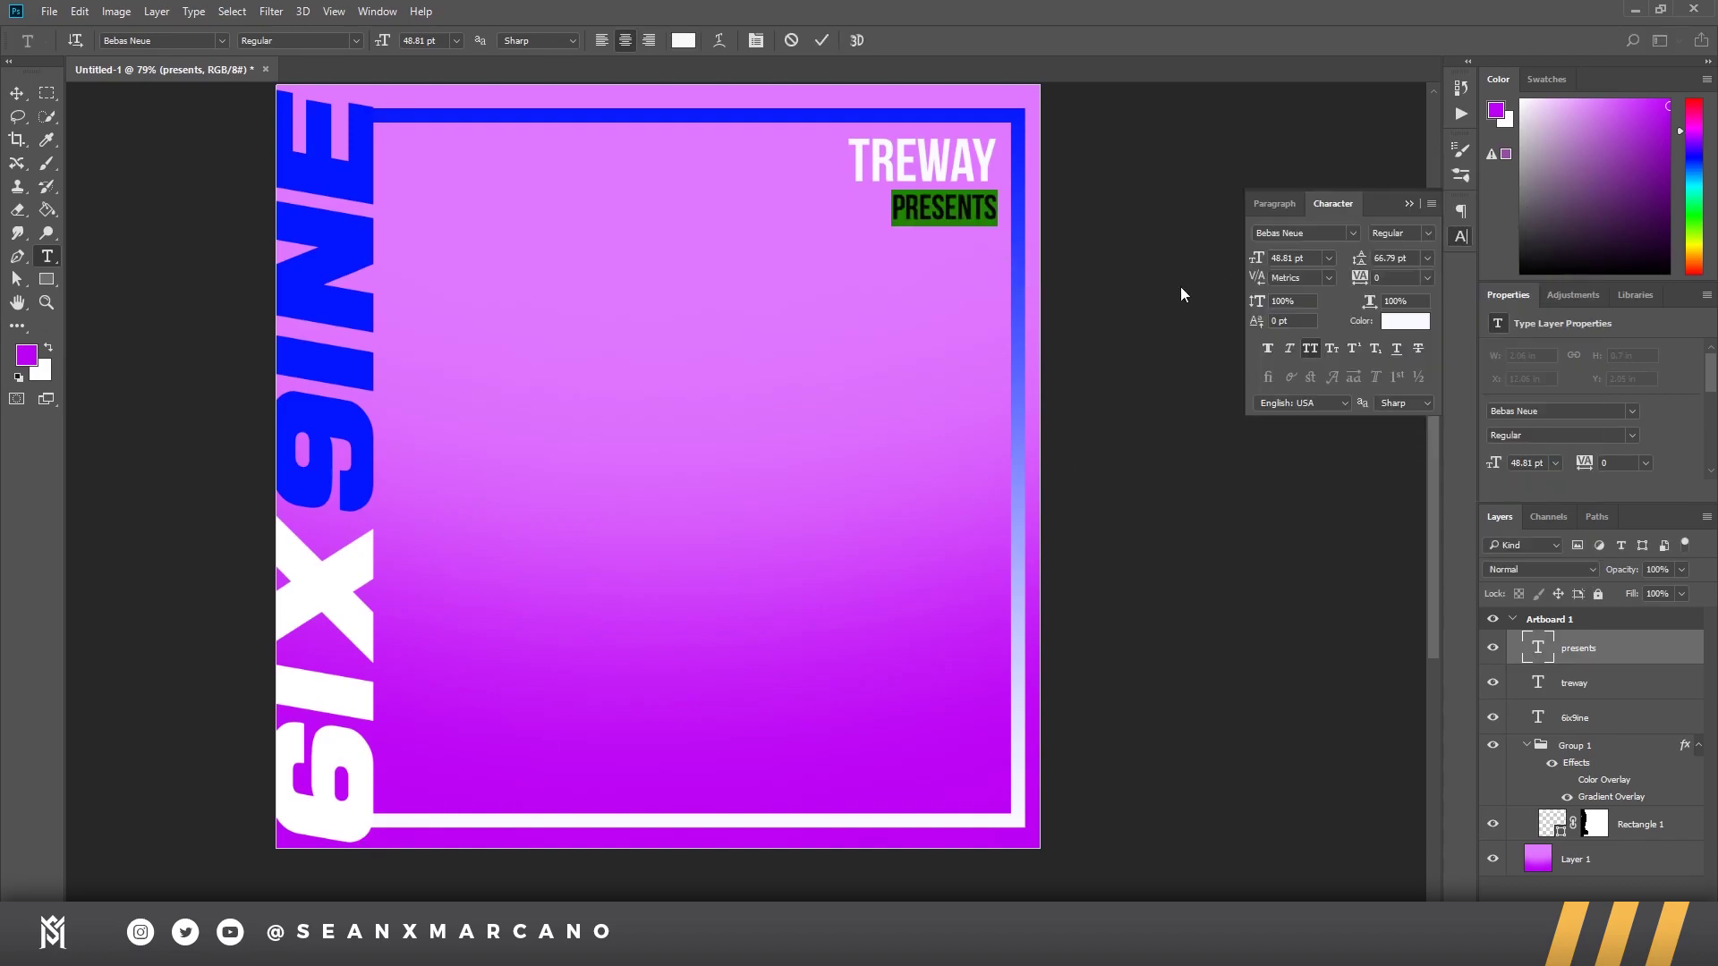
{"action": "left_click", "coordinate": [1639, 662]}
{"action": "key", "text": "ctrl+space"}
{"action": "left_click_drag", "start_coordinate": [950, 201], "coordinate": [996, 350]}
{"action": "key", "text": "ctrl+space"}
{"action": "key", "text": "space"}
{"action": "key", "text": "ctrl+space"}
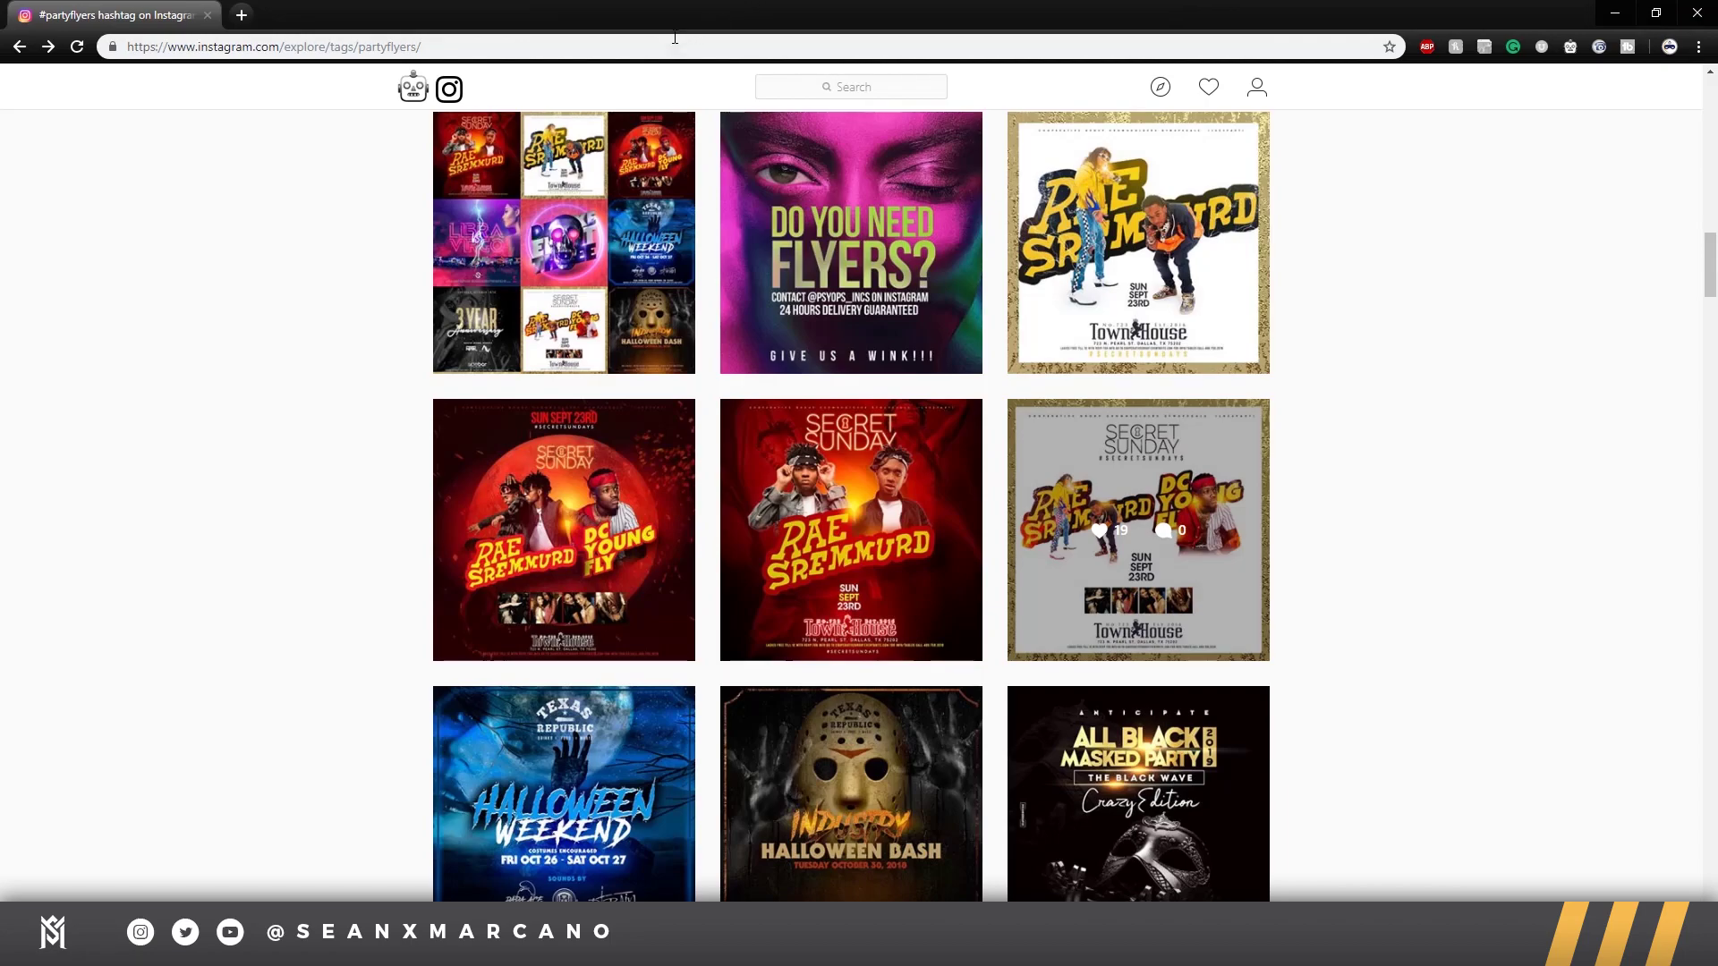
Step: Switch to the browser, search Google for 6ix9ine and look through the image results
{"action": "left_click", "coordinate": [676, 39]}
{"action": "type", "text": "6ix9ine"}
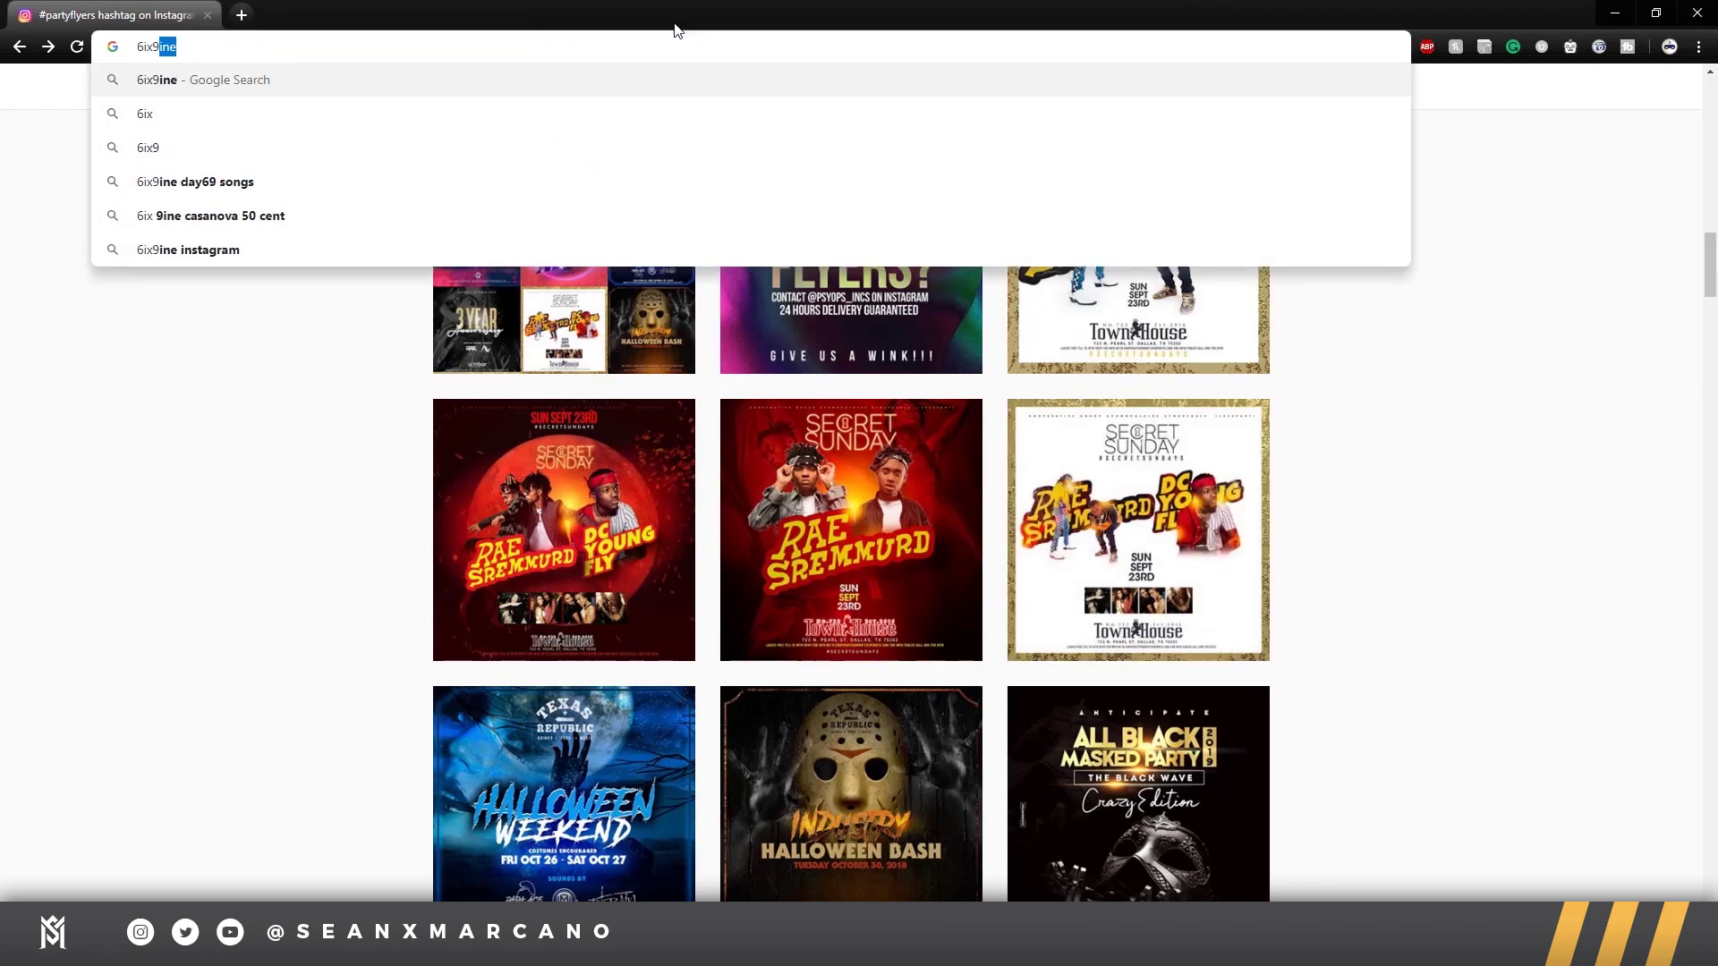
{"action": "key", "text": "Return"}
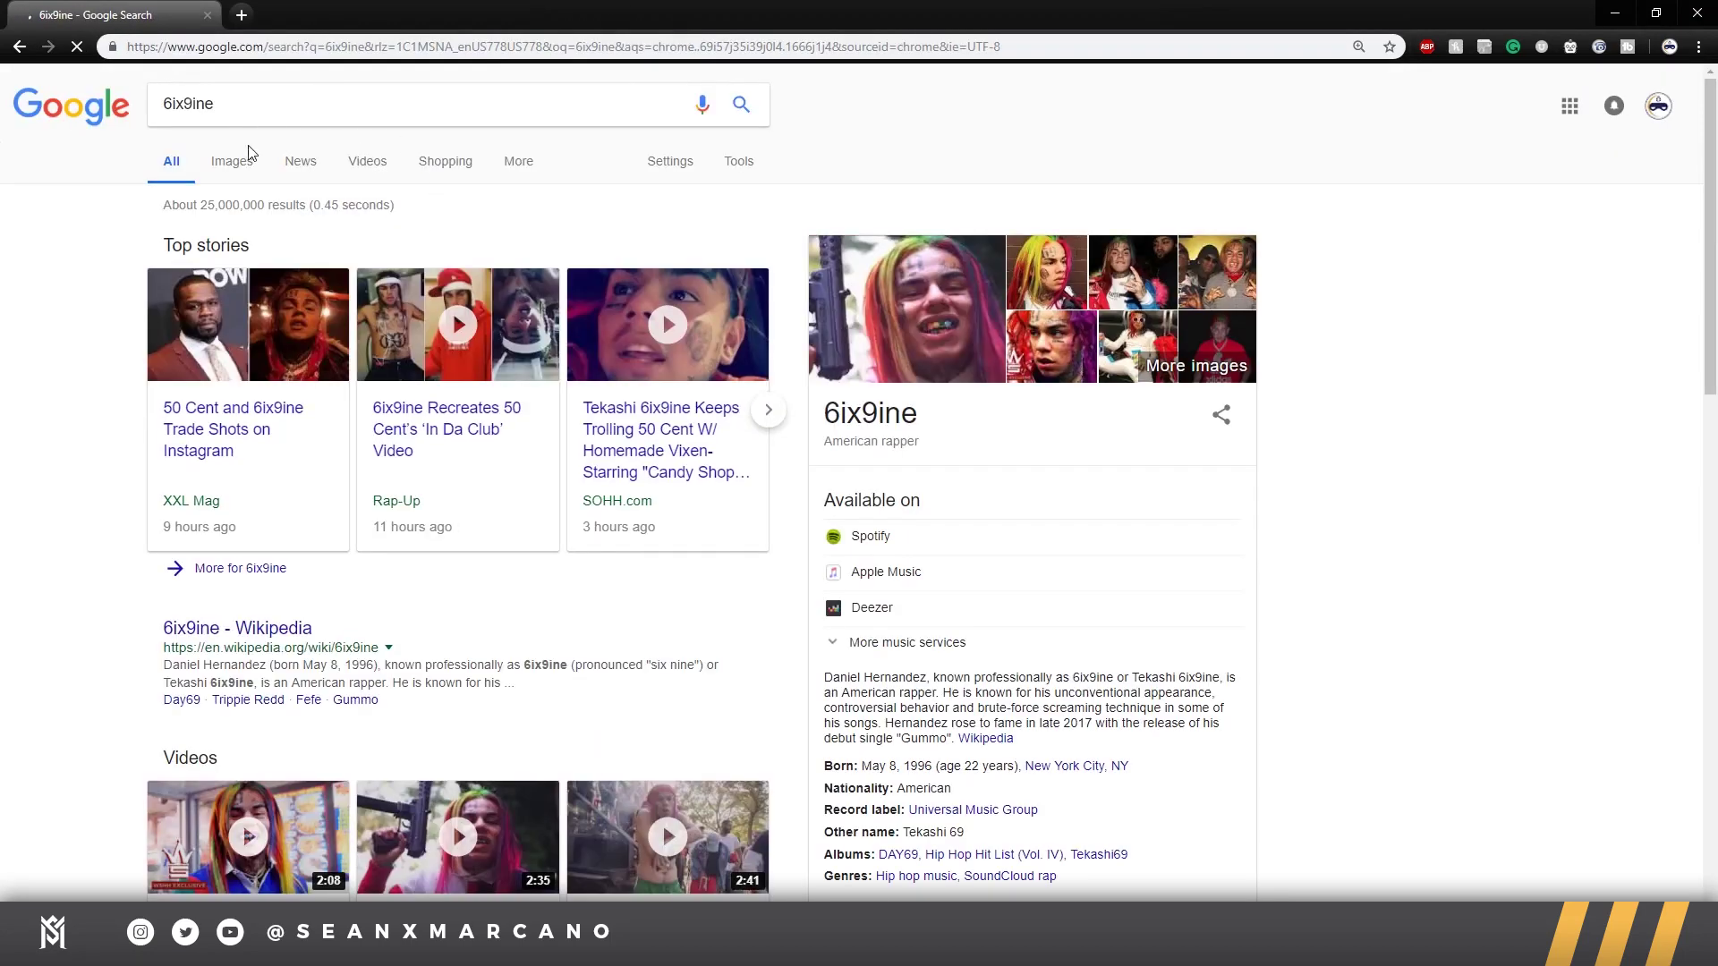
{"action": "left_click", "coordinate": [240, 160]}
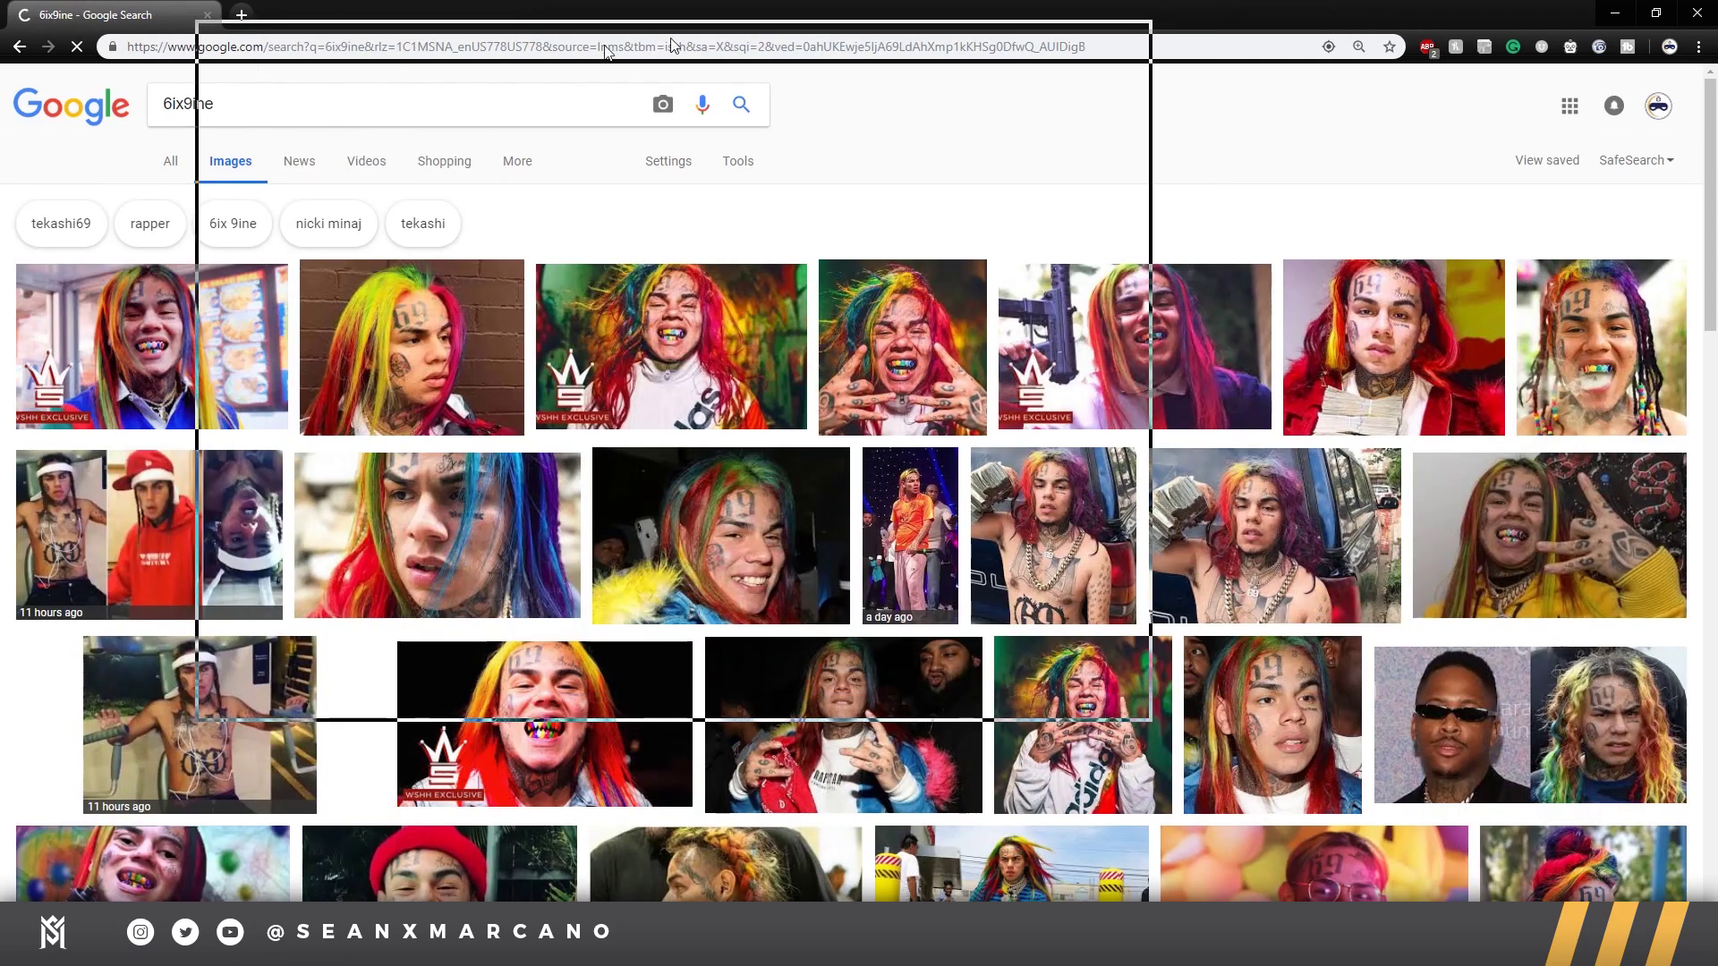
{"action": "scroll", "coordinate": [1424, 490], "scroll_direction": "down", "scroll_amount": 3}
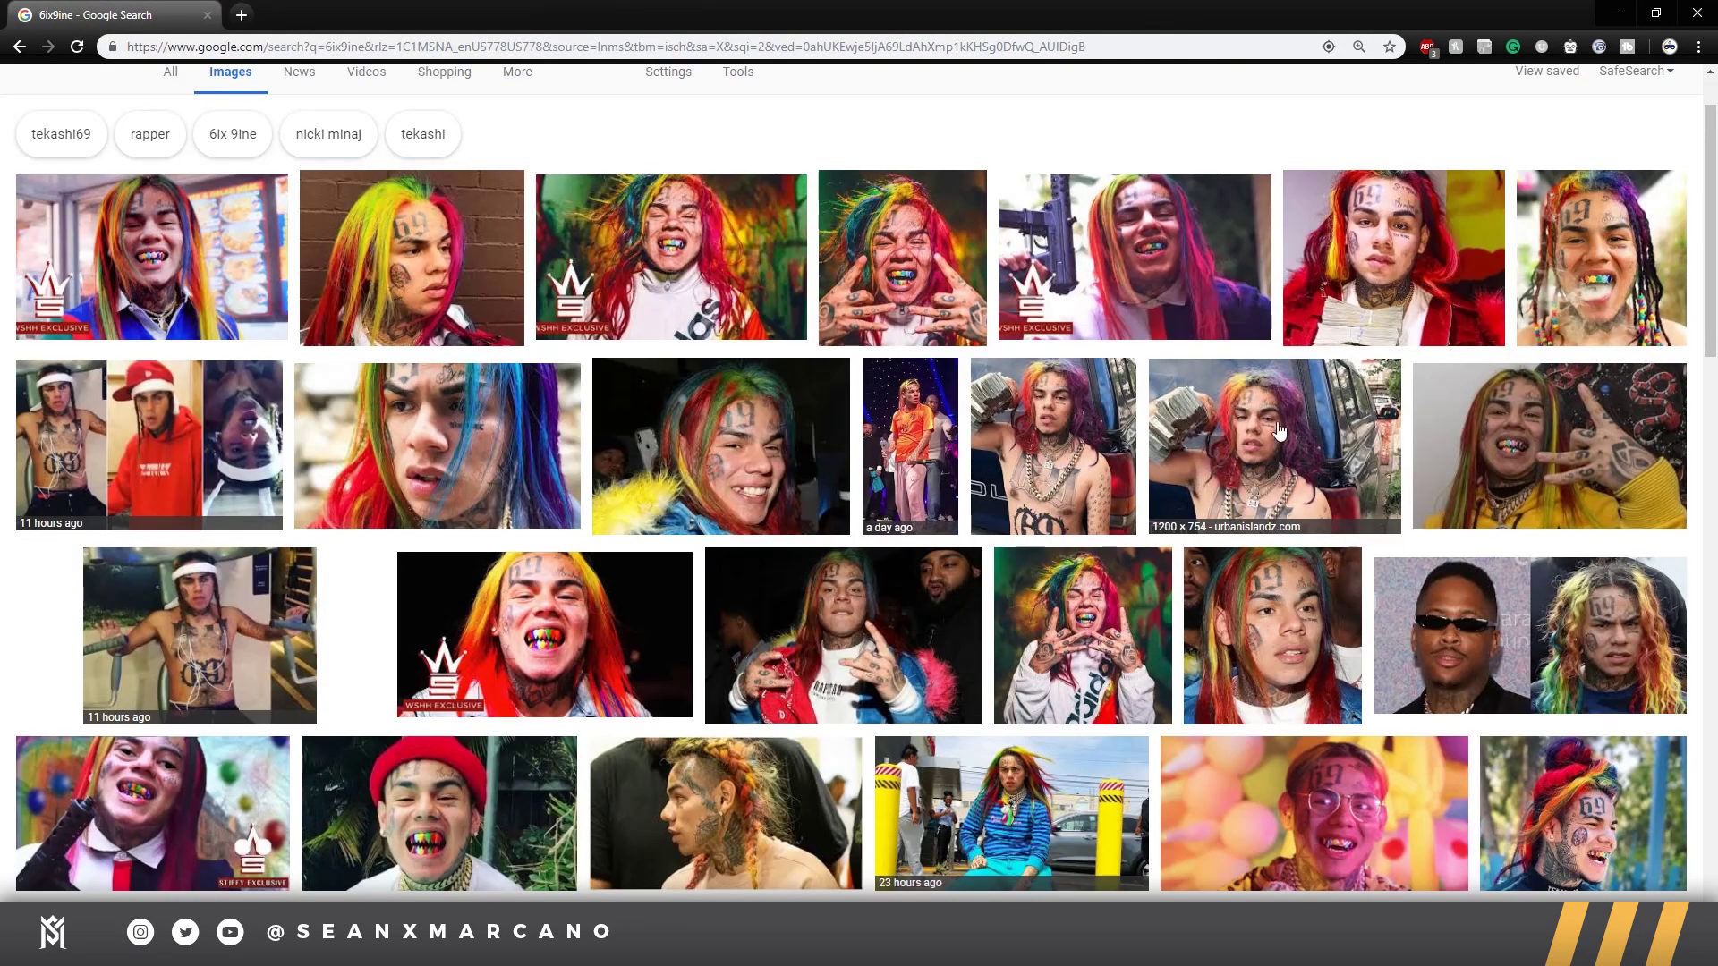
{"action": "scroll", "coordinate": [425, 117], "scroll_direction": "up", "scroll_amount": 3}
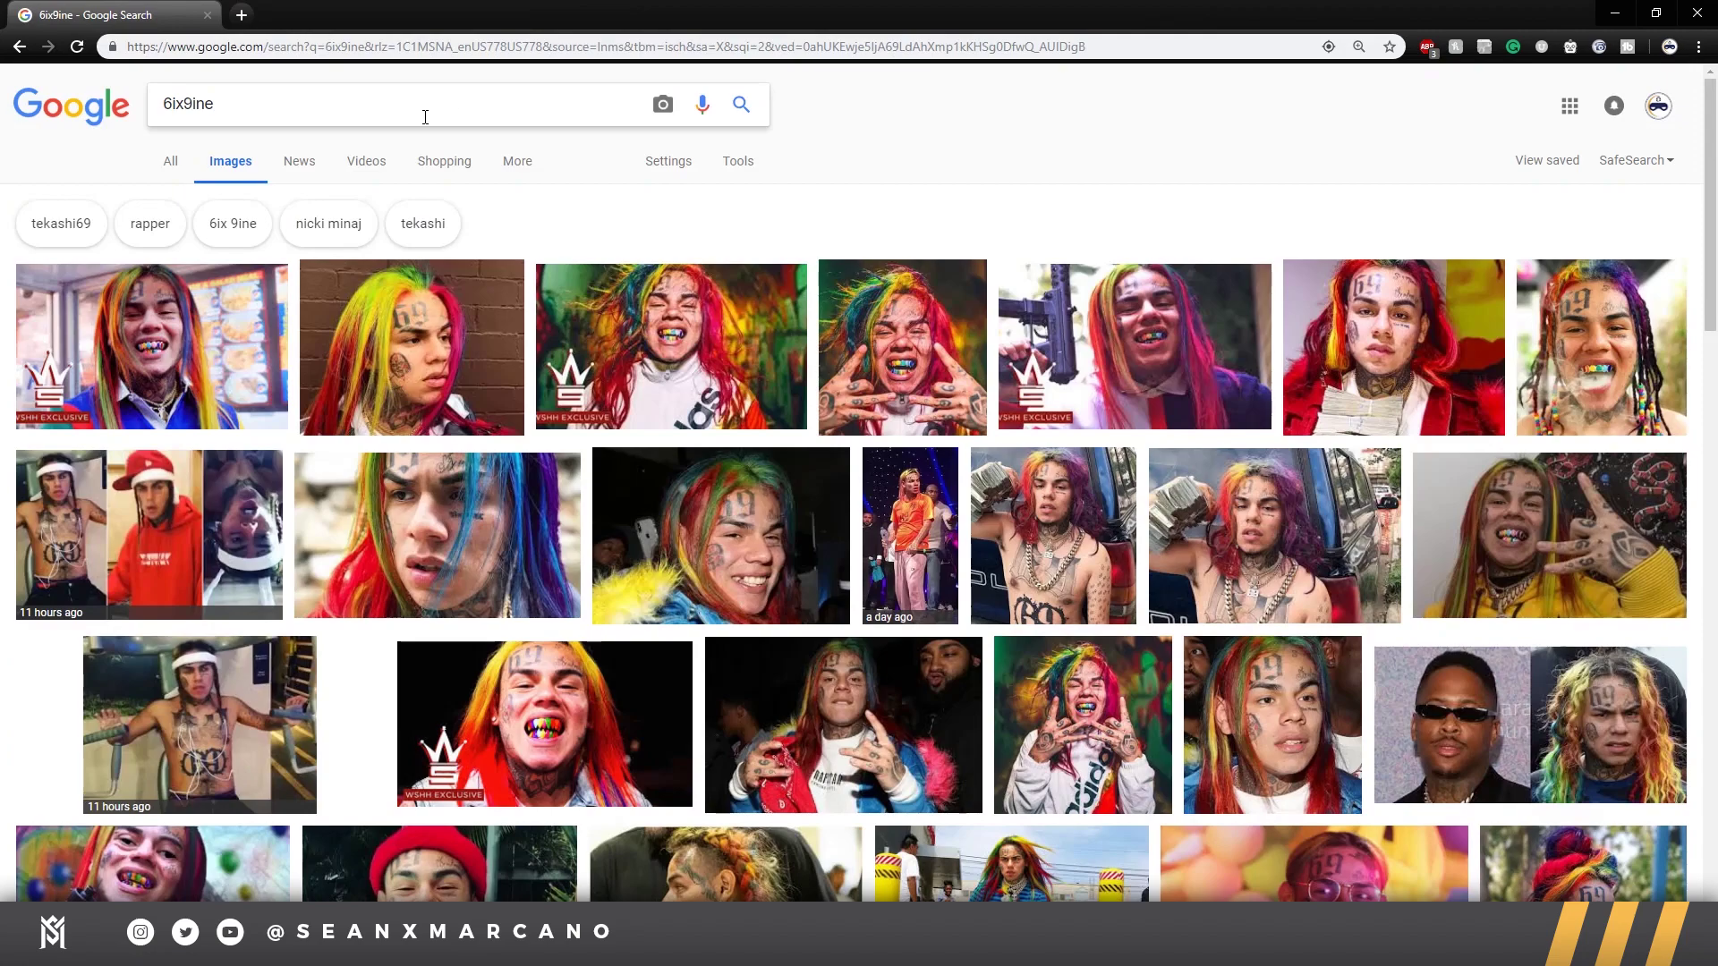
Step: Refine the image search to 6ix9ine png and open the PurePNG cutout with the blue jacket and yellow and pink fur
{"action": "type", "text": "png"}
{"action": "key", "text": "Return"}
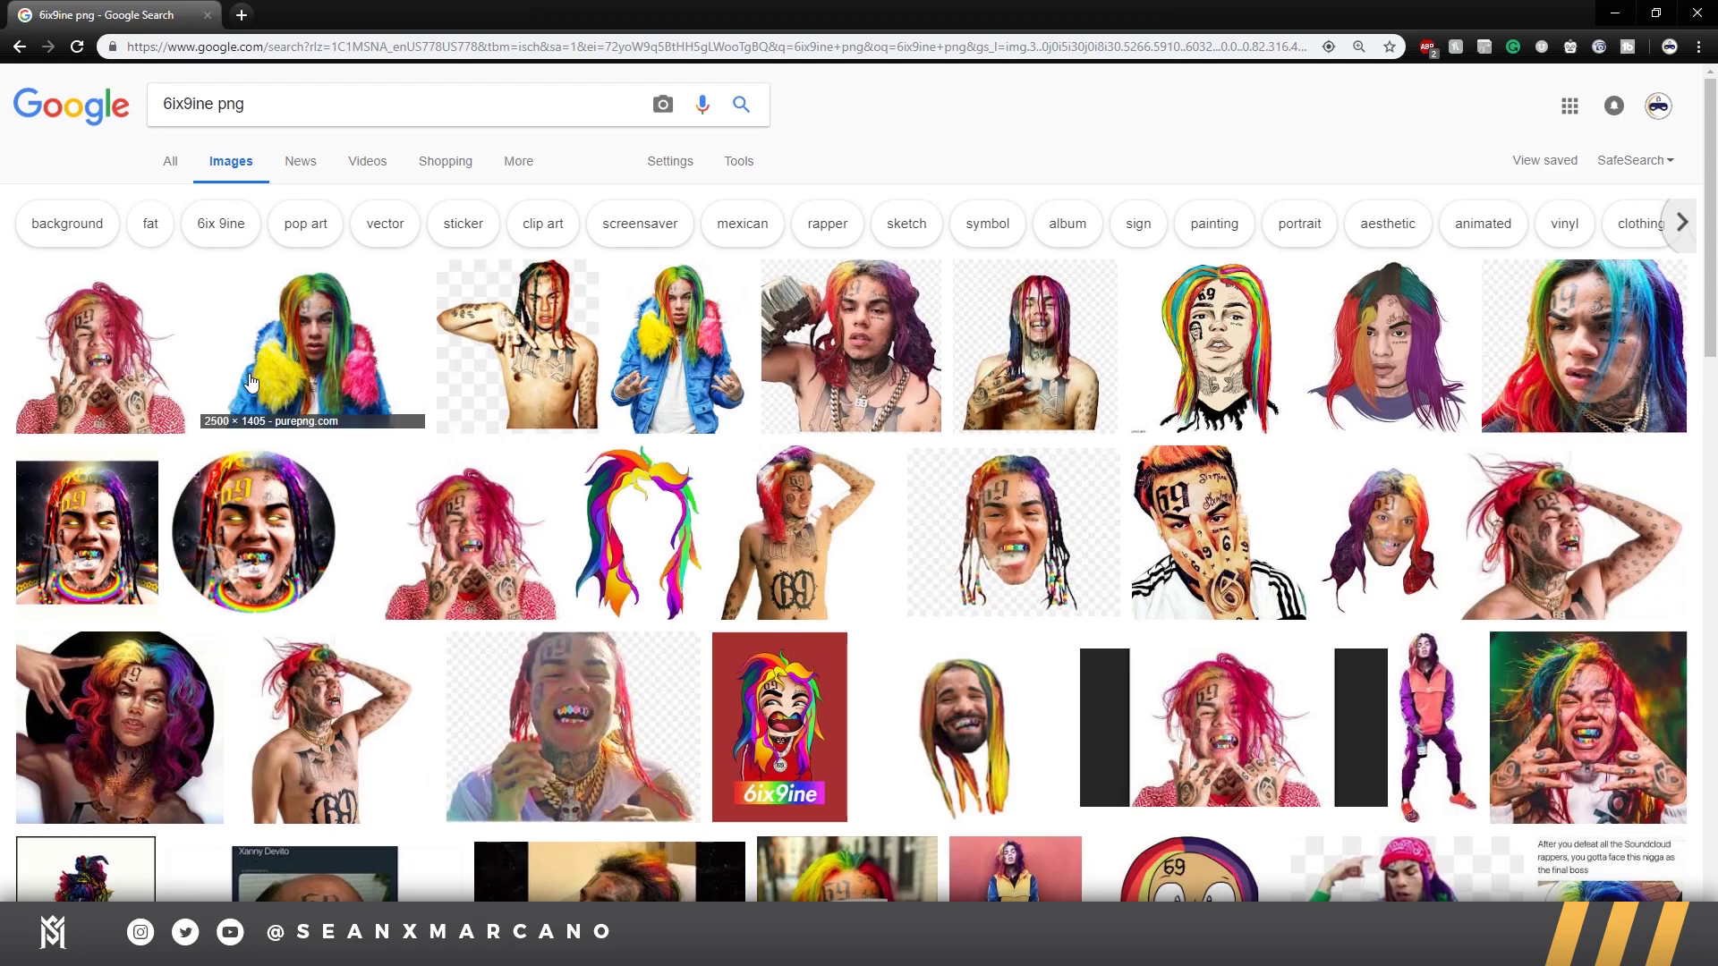
{"action": "left_click", "coordinate": [315, 338]}
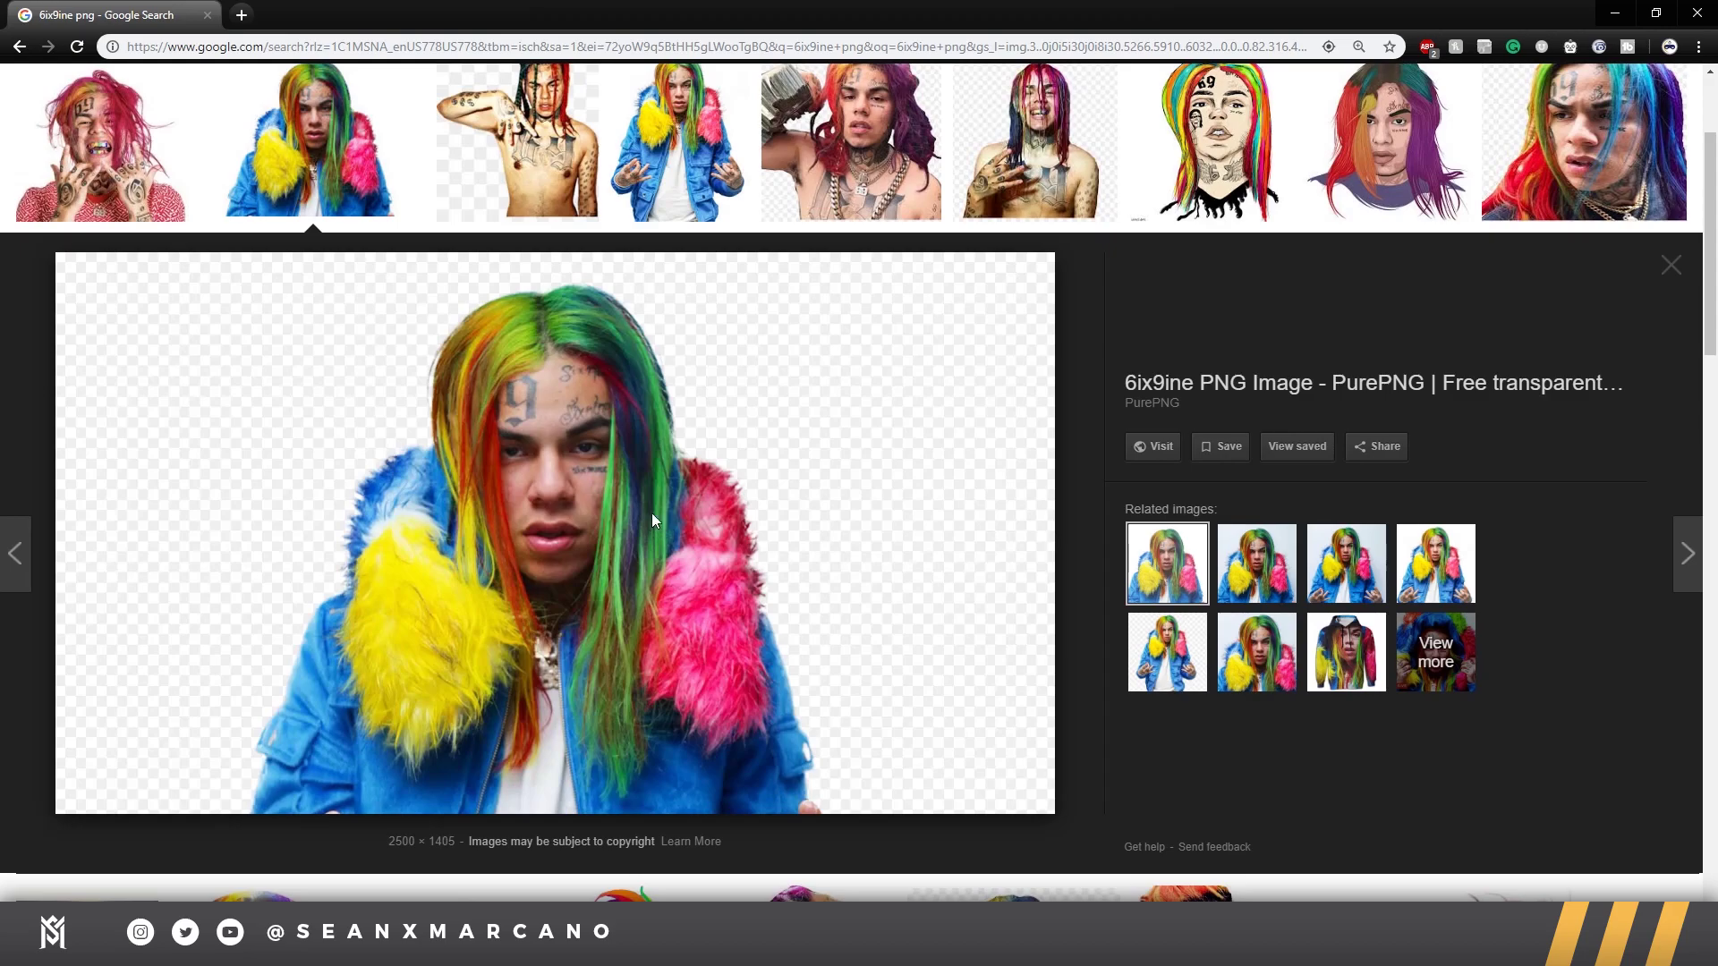
Step: Save the cutout image as 6ix9ine-khl.png in the Downloads folder
{"action": "right_click", "coordinate": [652, 521]}
{"action": "left_click", "coordinate": [739, 669]}
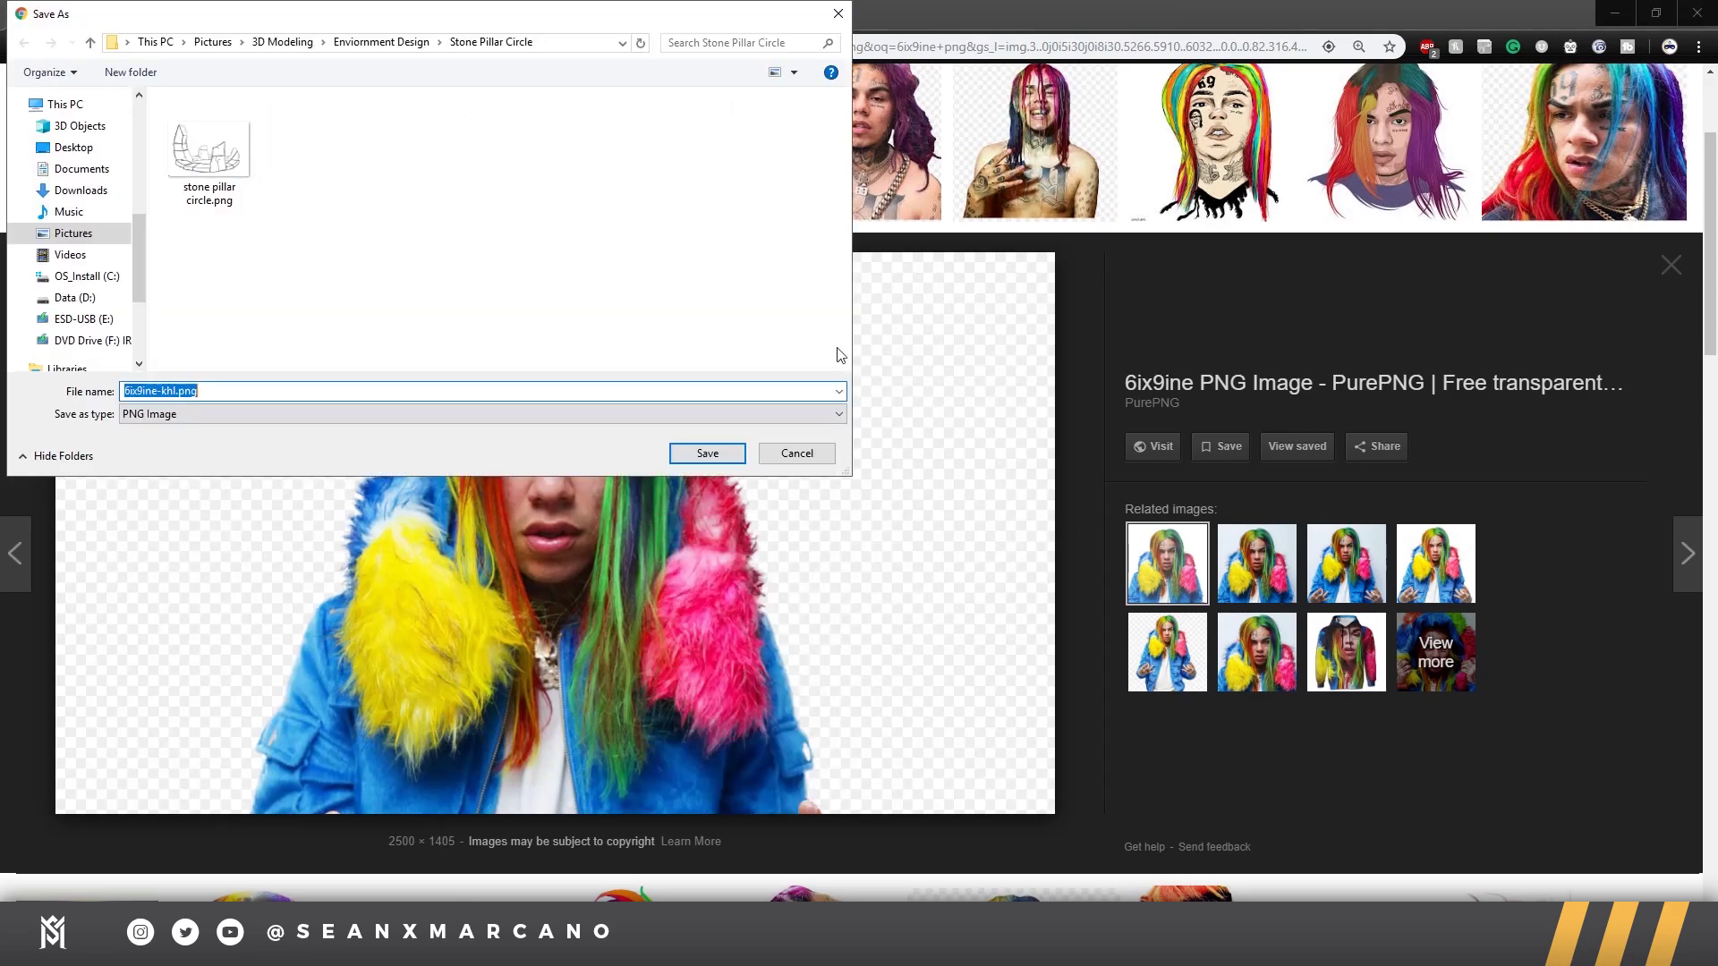
{"action": "left_click", "coordinate": [155, 42]}
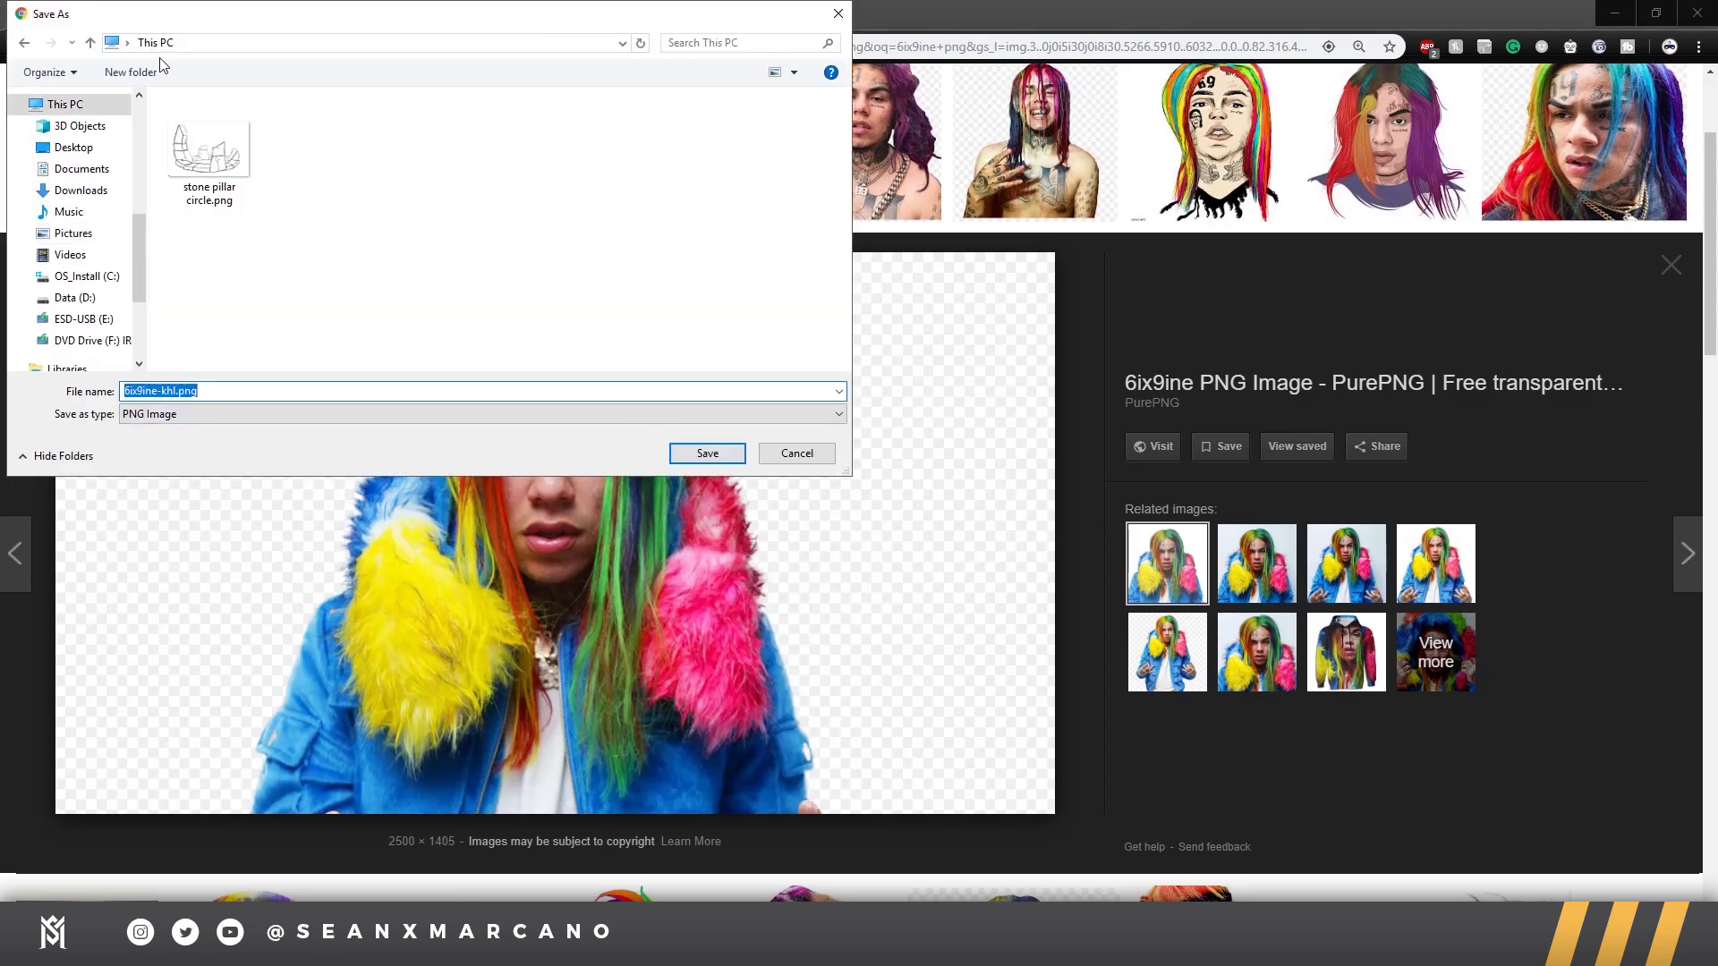
{"action": "left_click", "coordinate": [81, 189]}
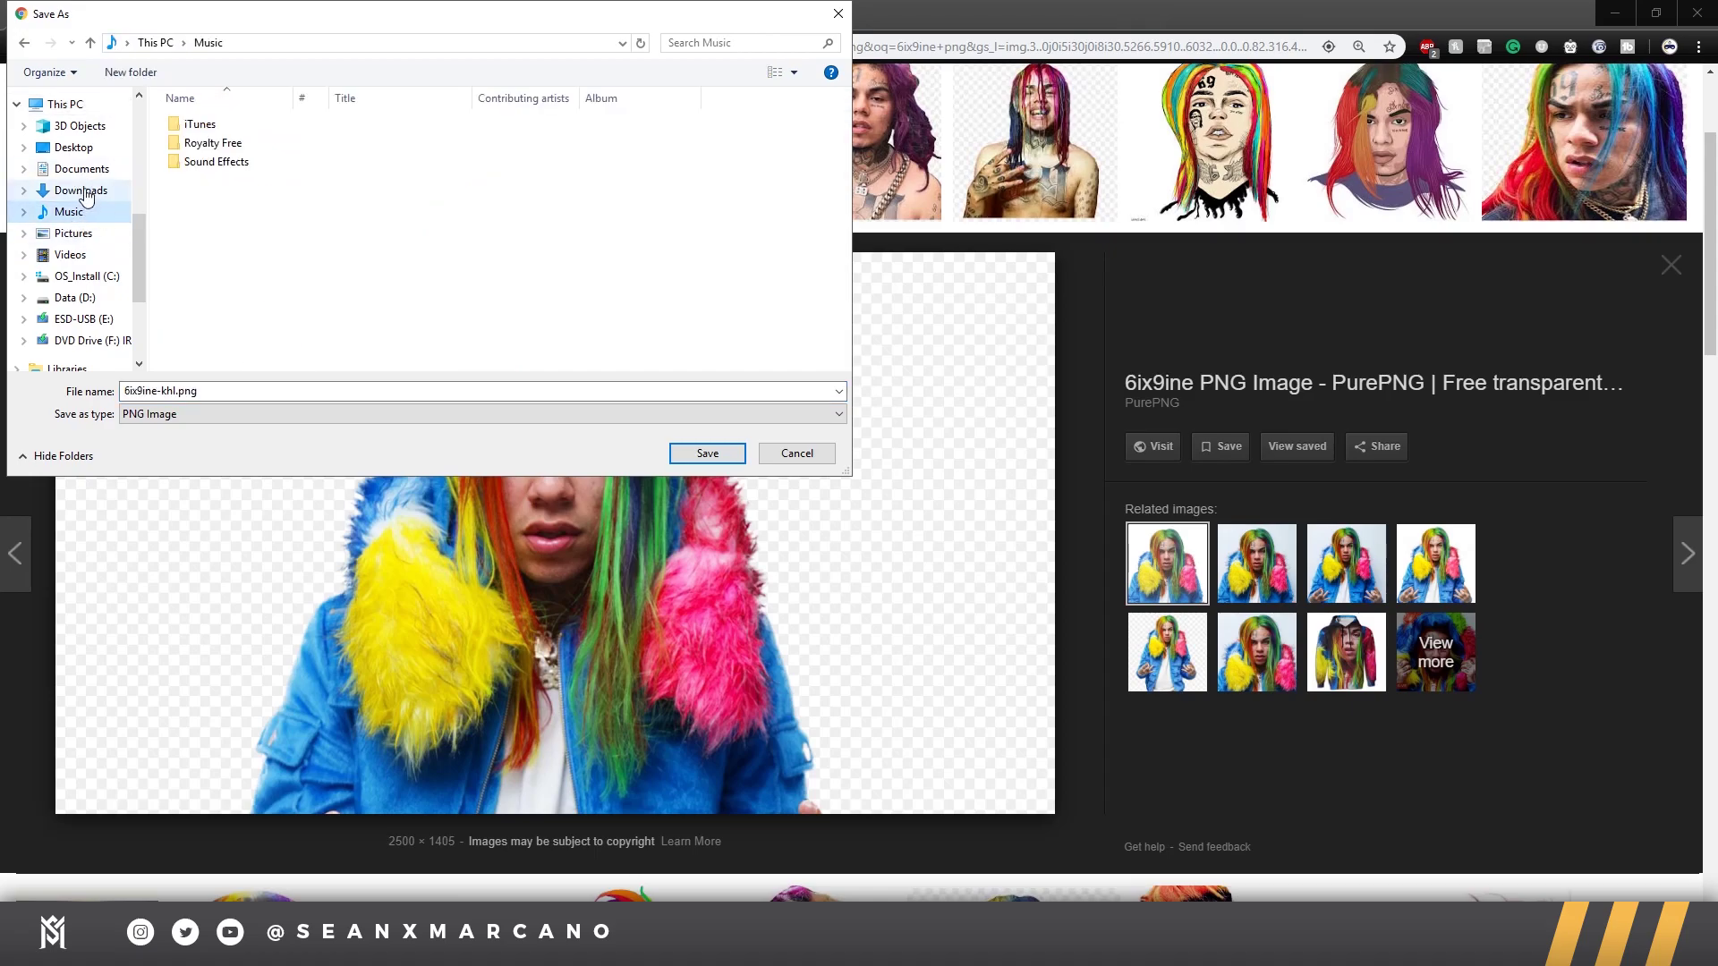
{"action": "left_click", "coordinate": [711, 455]}
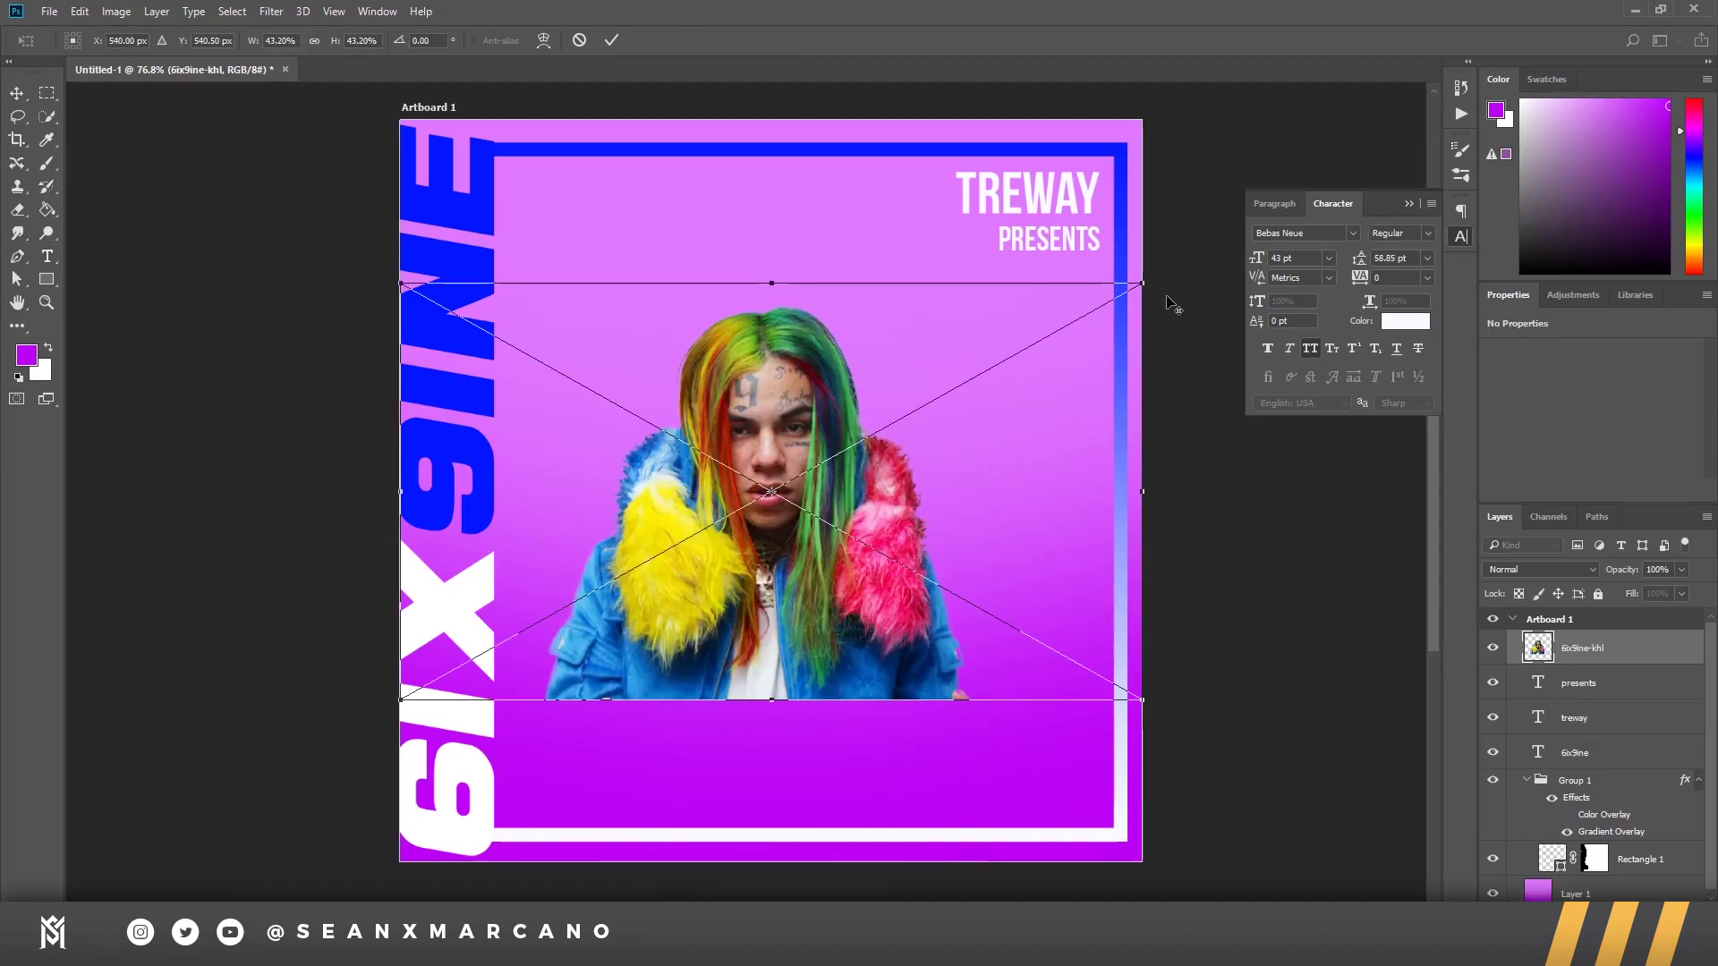
Step: Scale the placed 6ix9ine-khl cutout to about 61.5% and position it right of center with its base on the frame's bottom edge
{"action": "left_click_drag", "start_coordinate": [1144, 284], "coordinate": [1235, 230]}
{"action": "left_click_drag", "start_coordinate": [872, 381], "coordinate": [883, 512]}
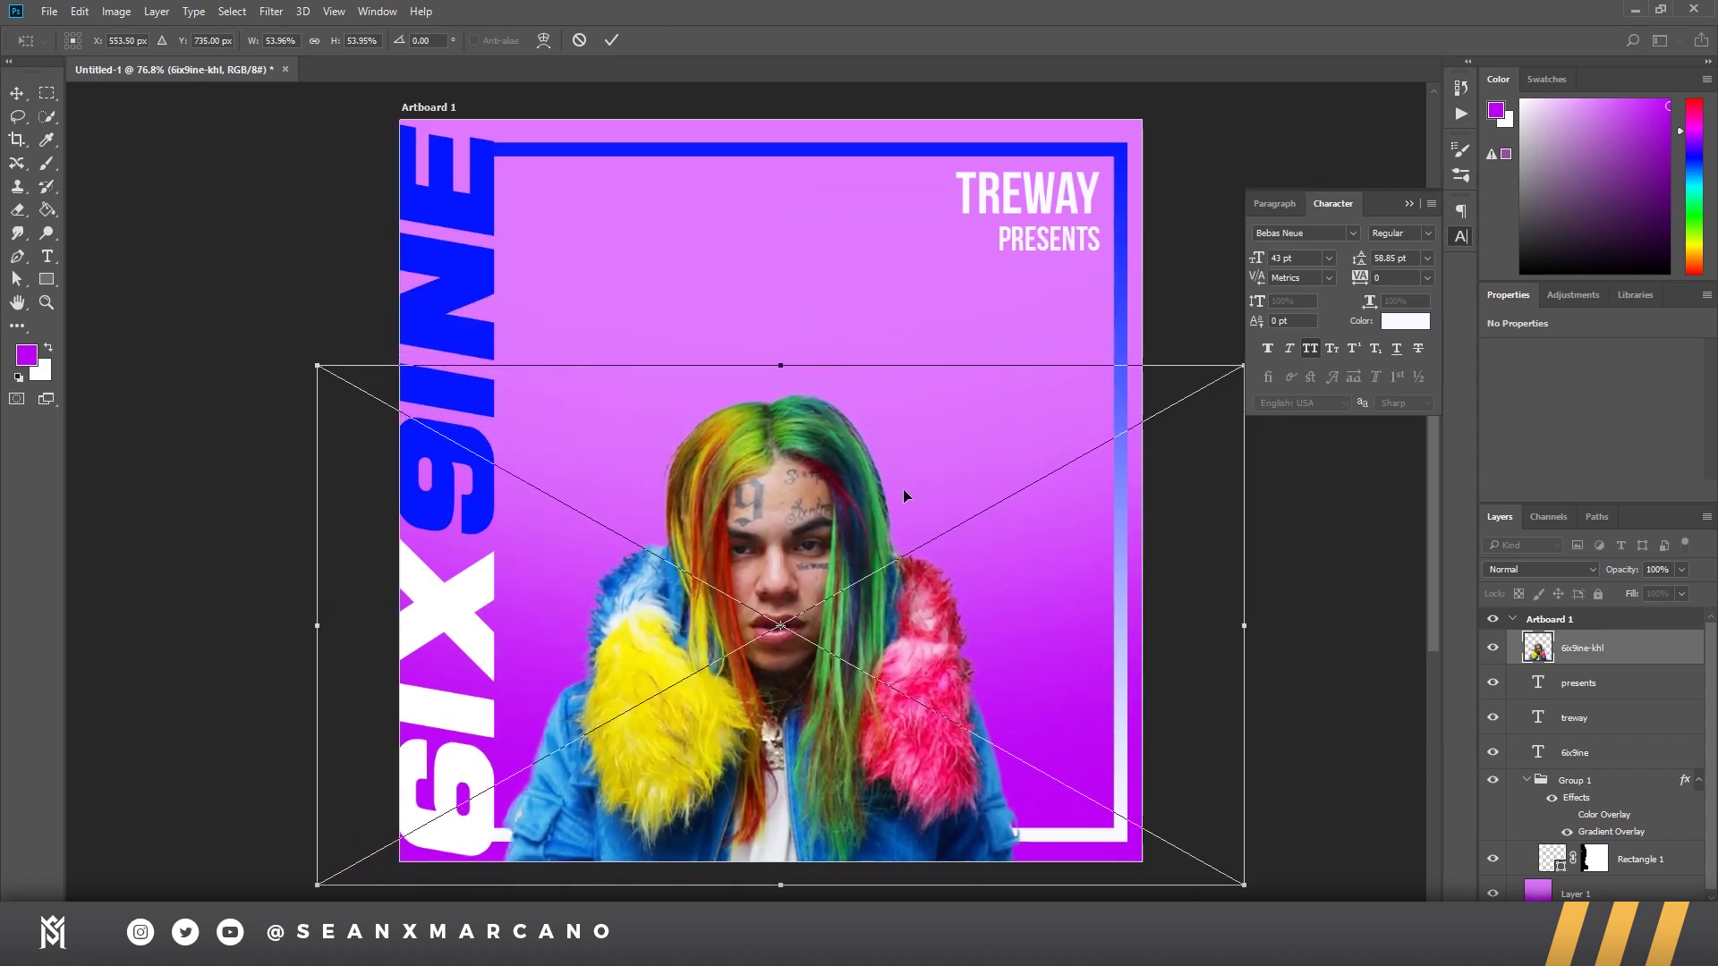
{"action": "left_click_drag", "start_coordinate": [322, 370], "coordinate": [58, 223]}
{"action": "left_click_drag", "start_coordinate": [618, 442], "coordinate": [801, 412]}
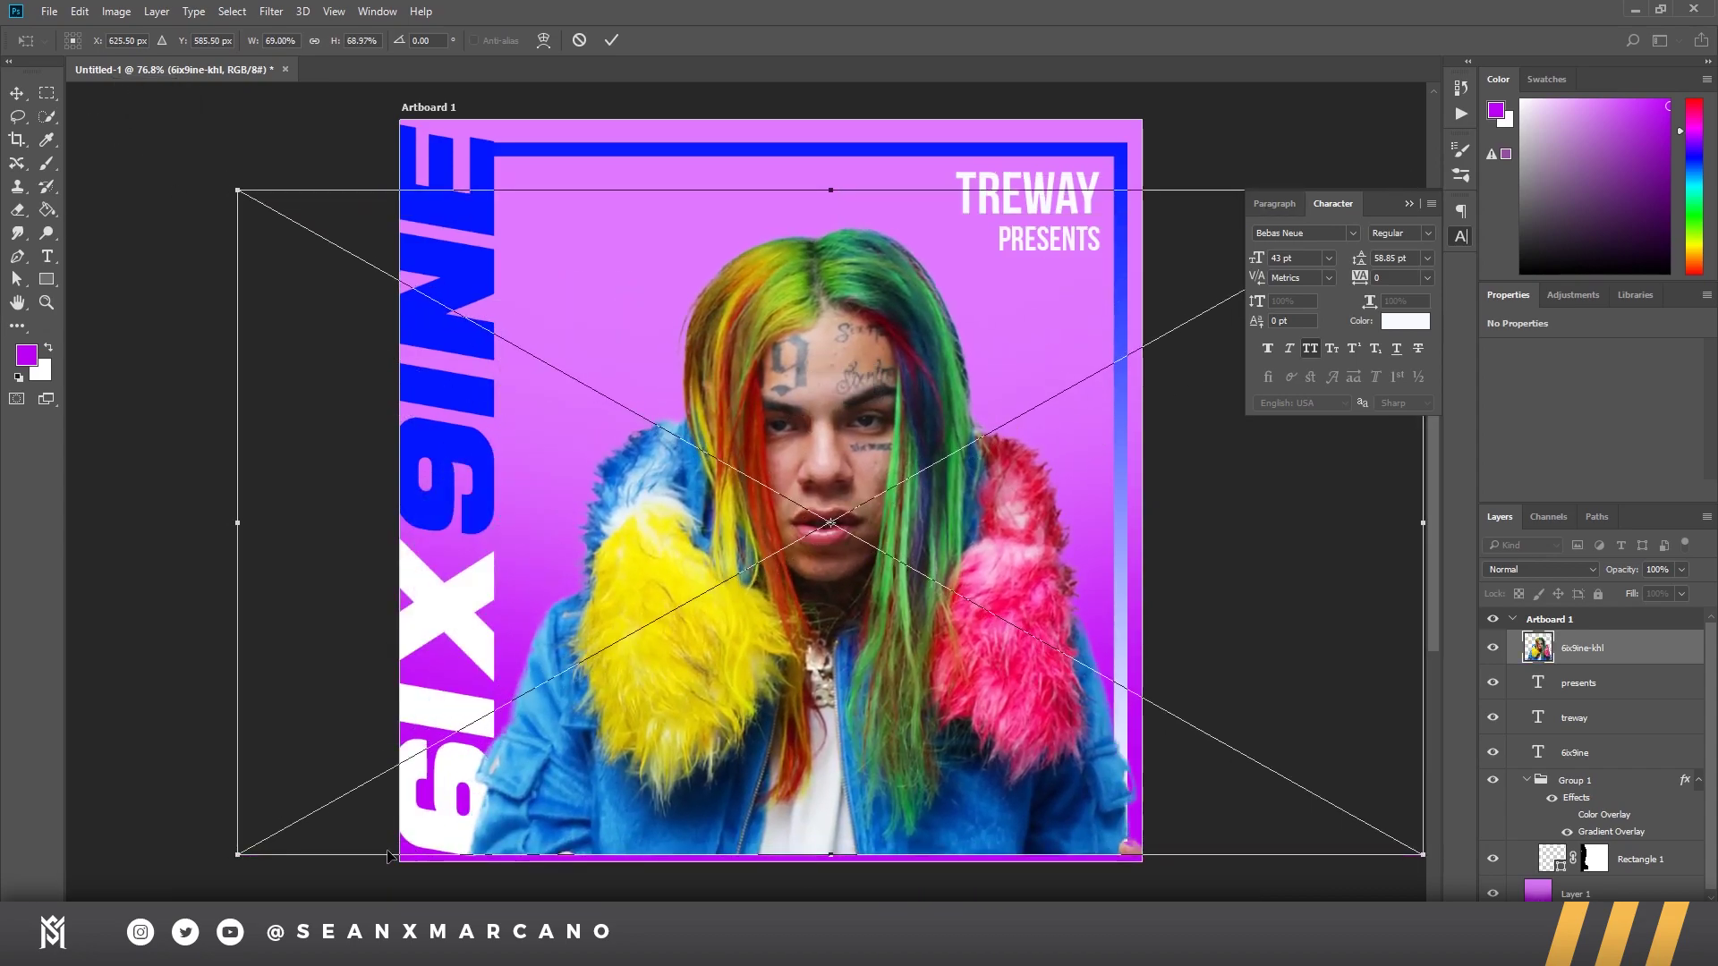
{"action": "left_click_drag", "start_coordinate": [240, 855], "coordinate": [364, 778]}
{"action": "left_click_drag", "start_coordinate": [905, 611], "coordinate": [894, 651]}
{"action": "key", "text": "Return"}
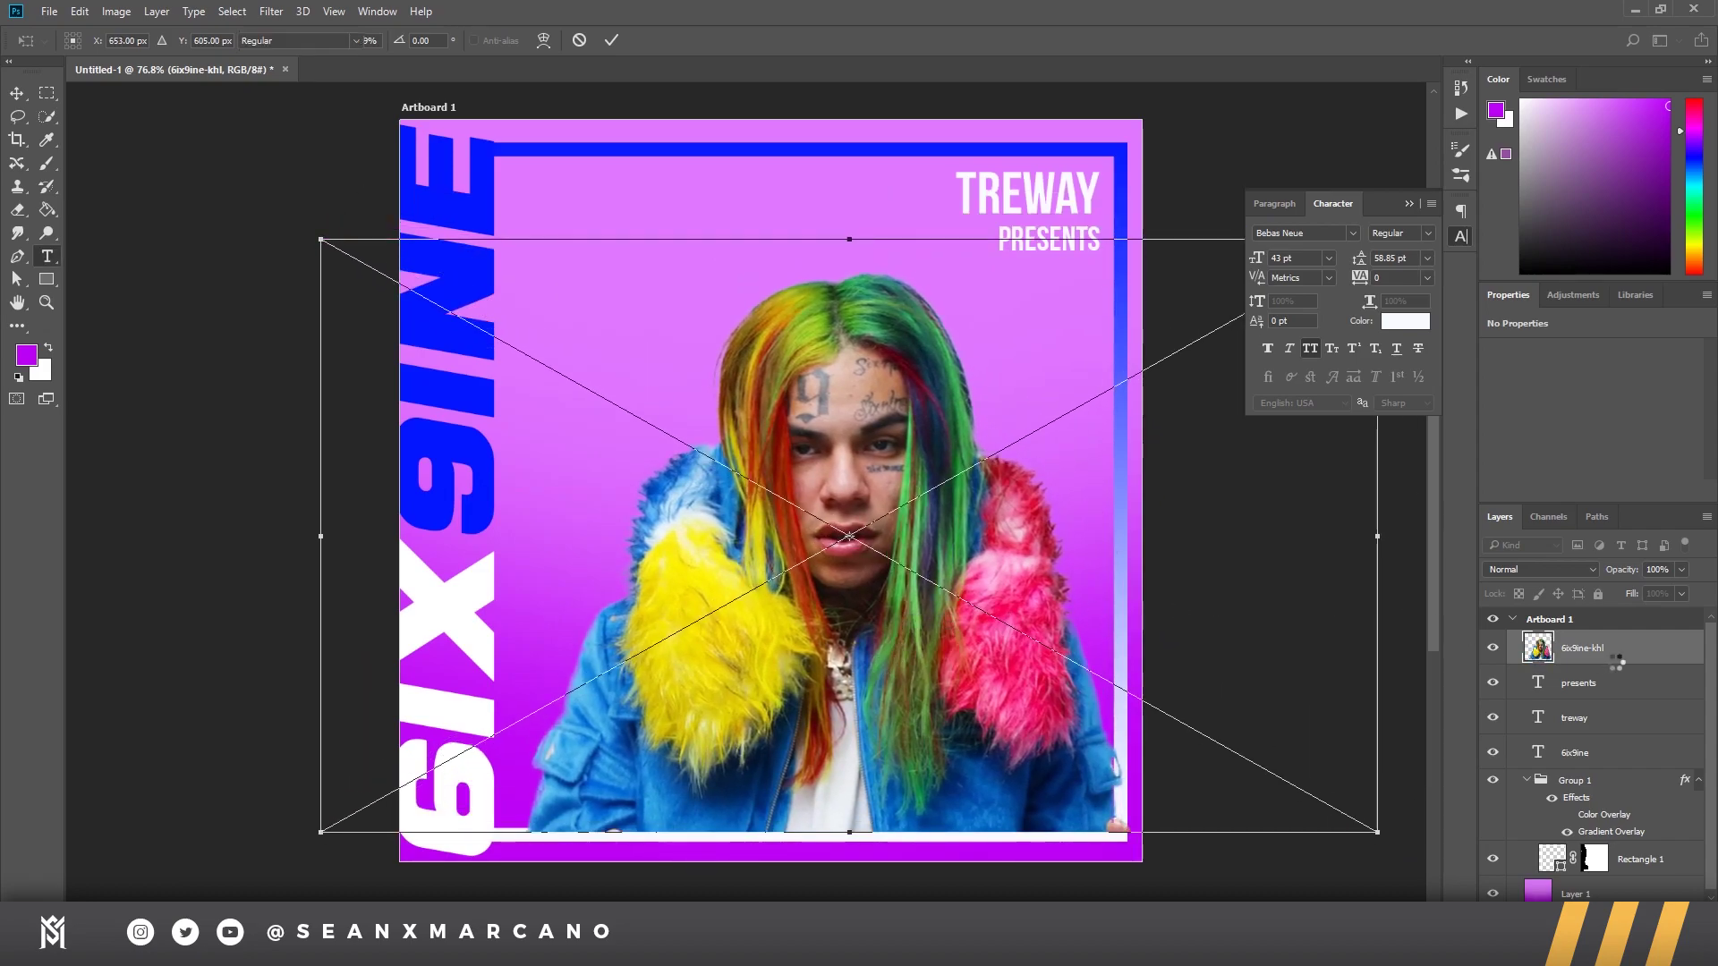
Step: Move the 6ix9ine-khl layer directly below Group 1 so the frame overlaps it, and nudge the cutout slightly left
{"action": "left_click_drag", "start_coordinate": [1664, 659], "coordinate": [1607, 886]}
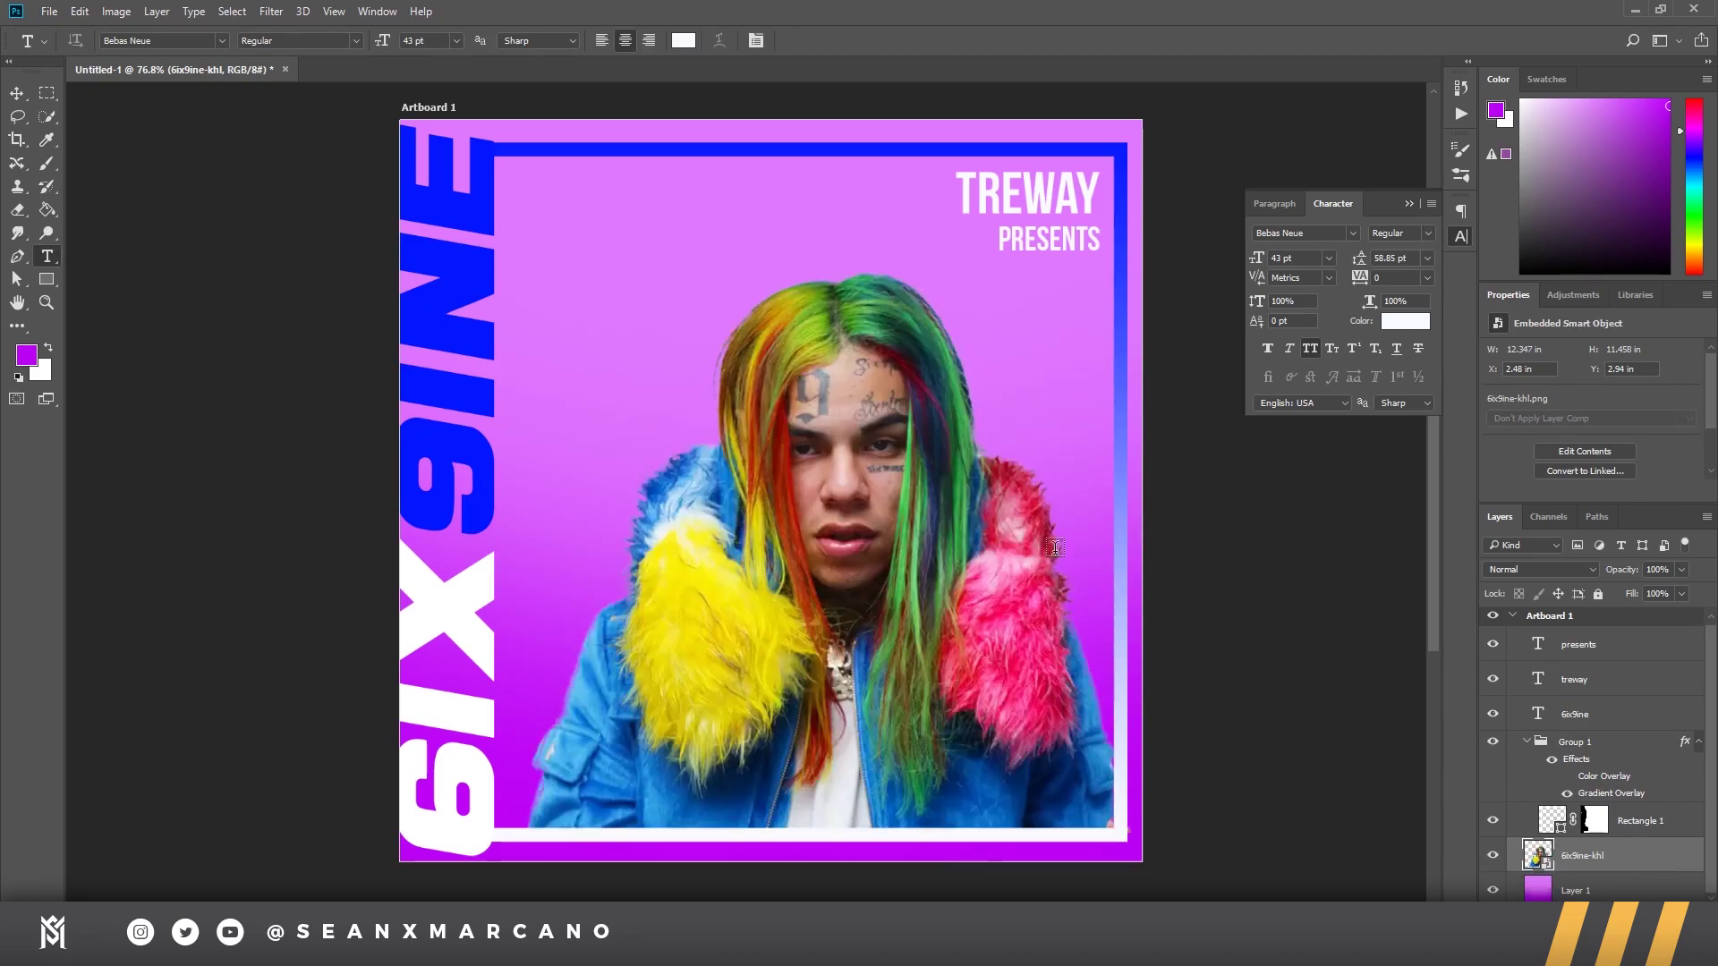
{"action": "key", "text": "ctrl+t"}
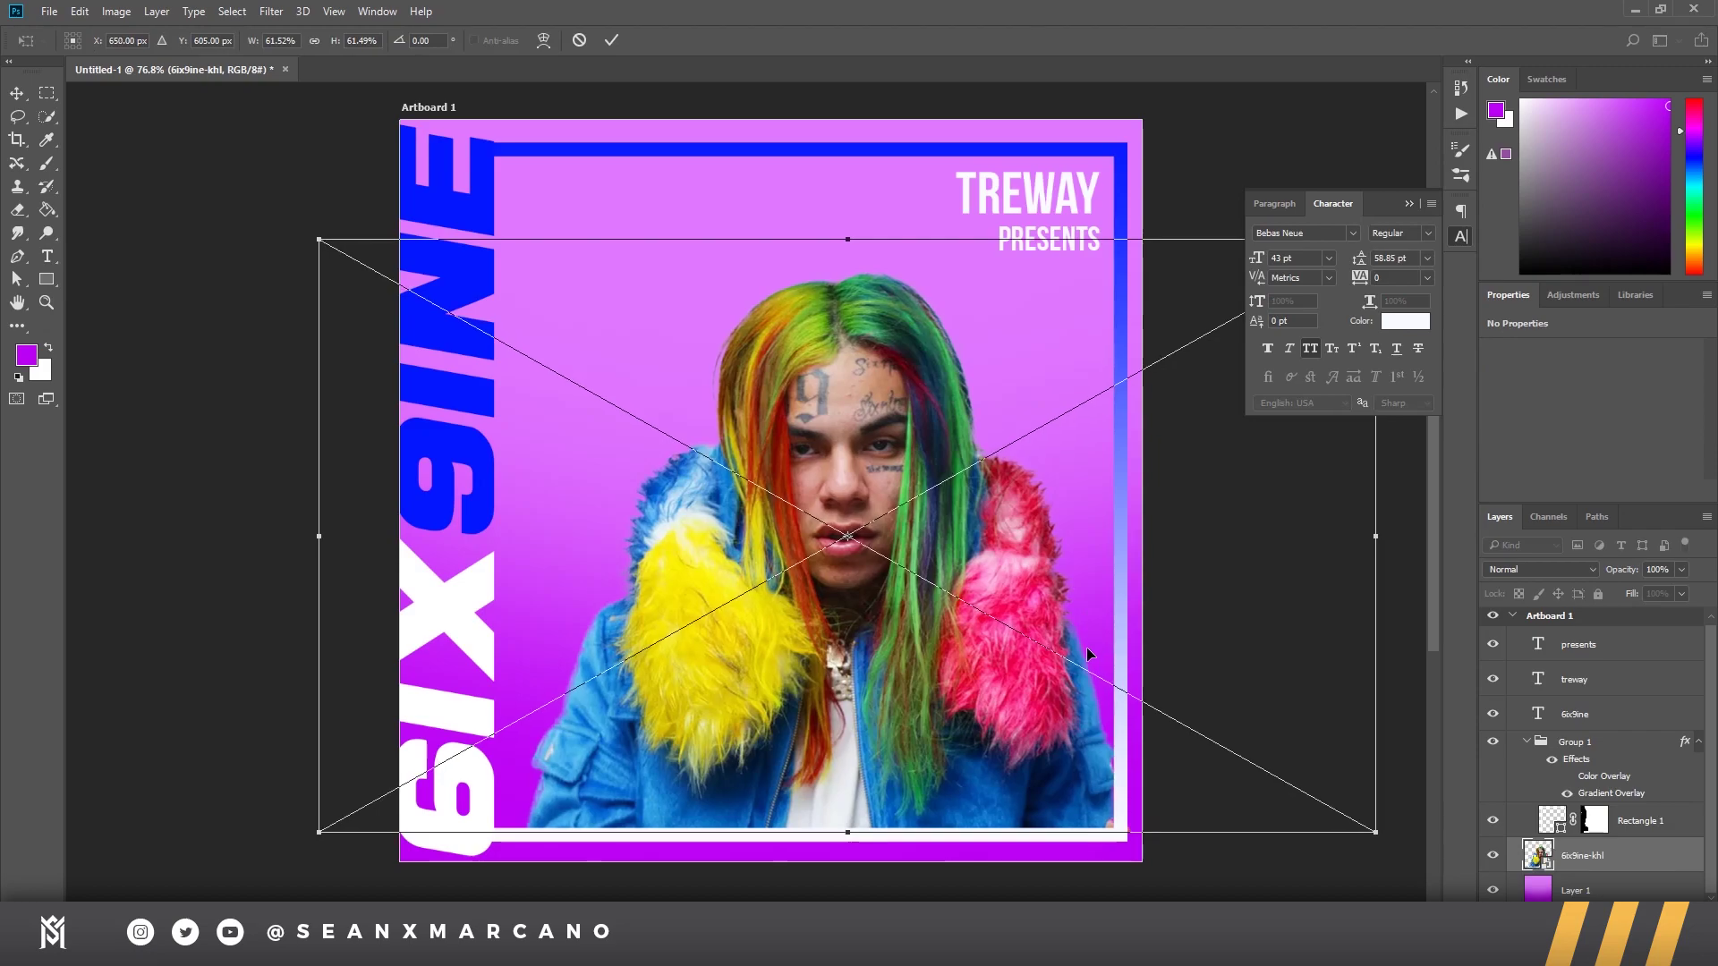
{"action": "key", "text": "Return"}
{"action": "key", "text": "t"}
{"action": "key", "text": "v"}
{"action": "key", "text": "b"}
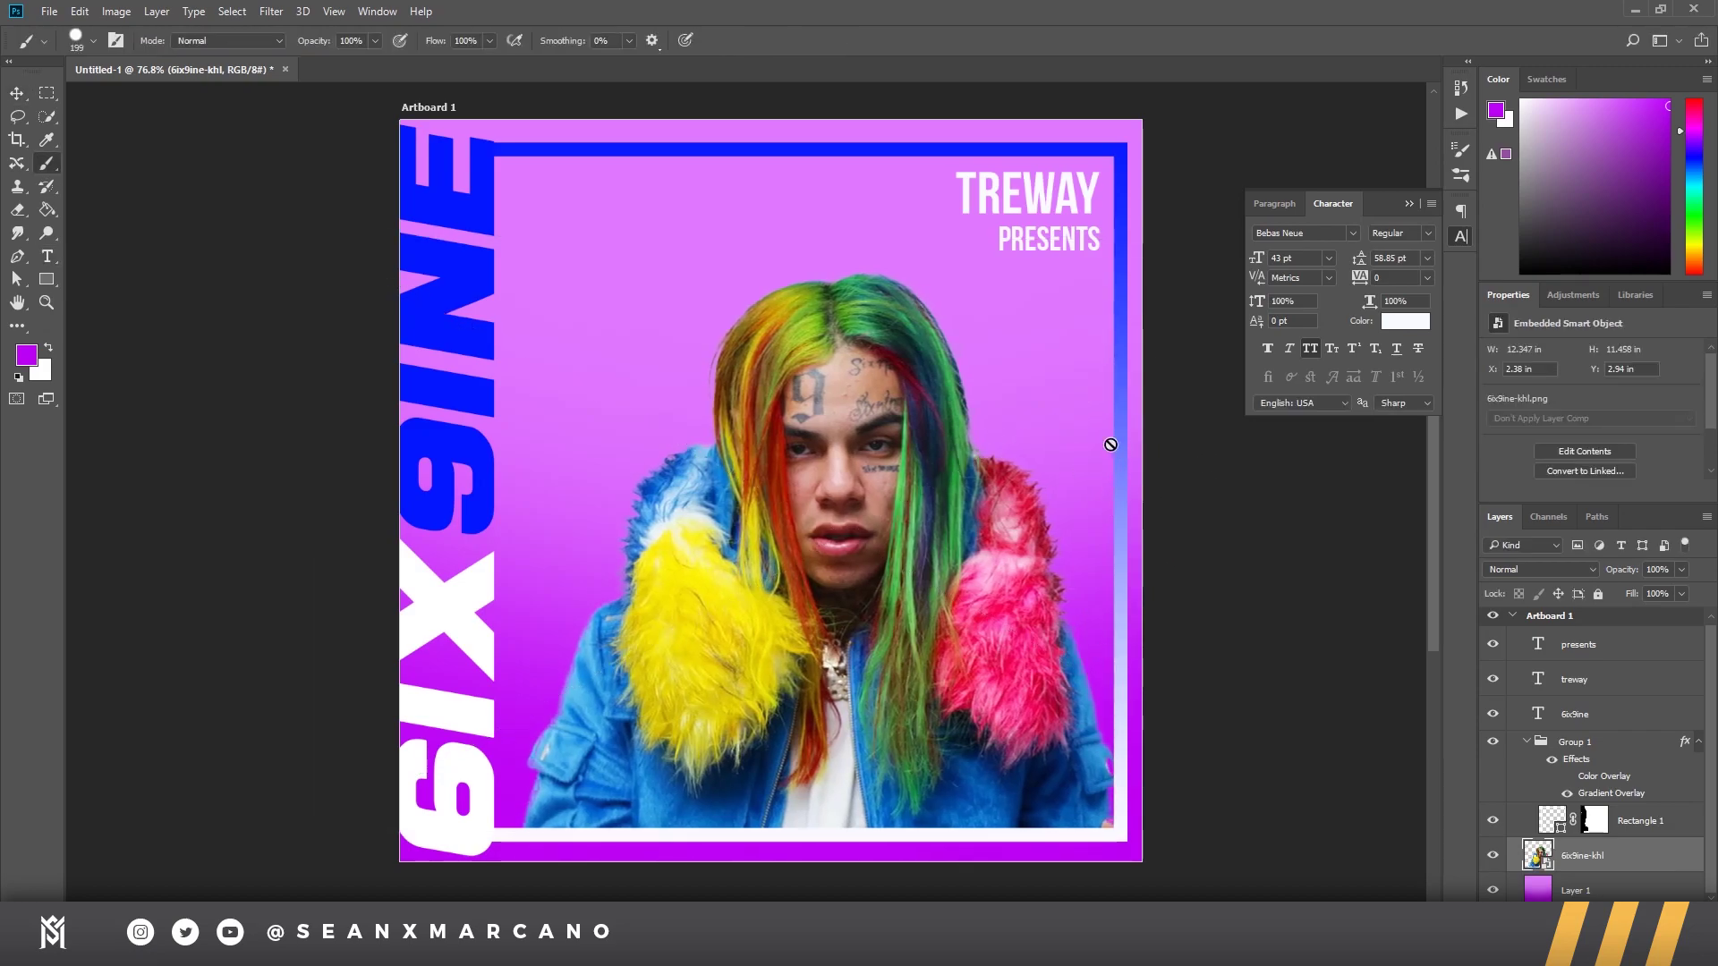
{"action": "key", "text": "t"}
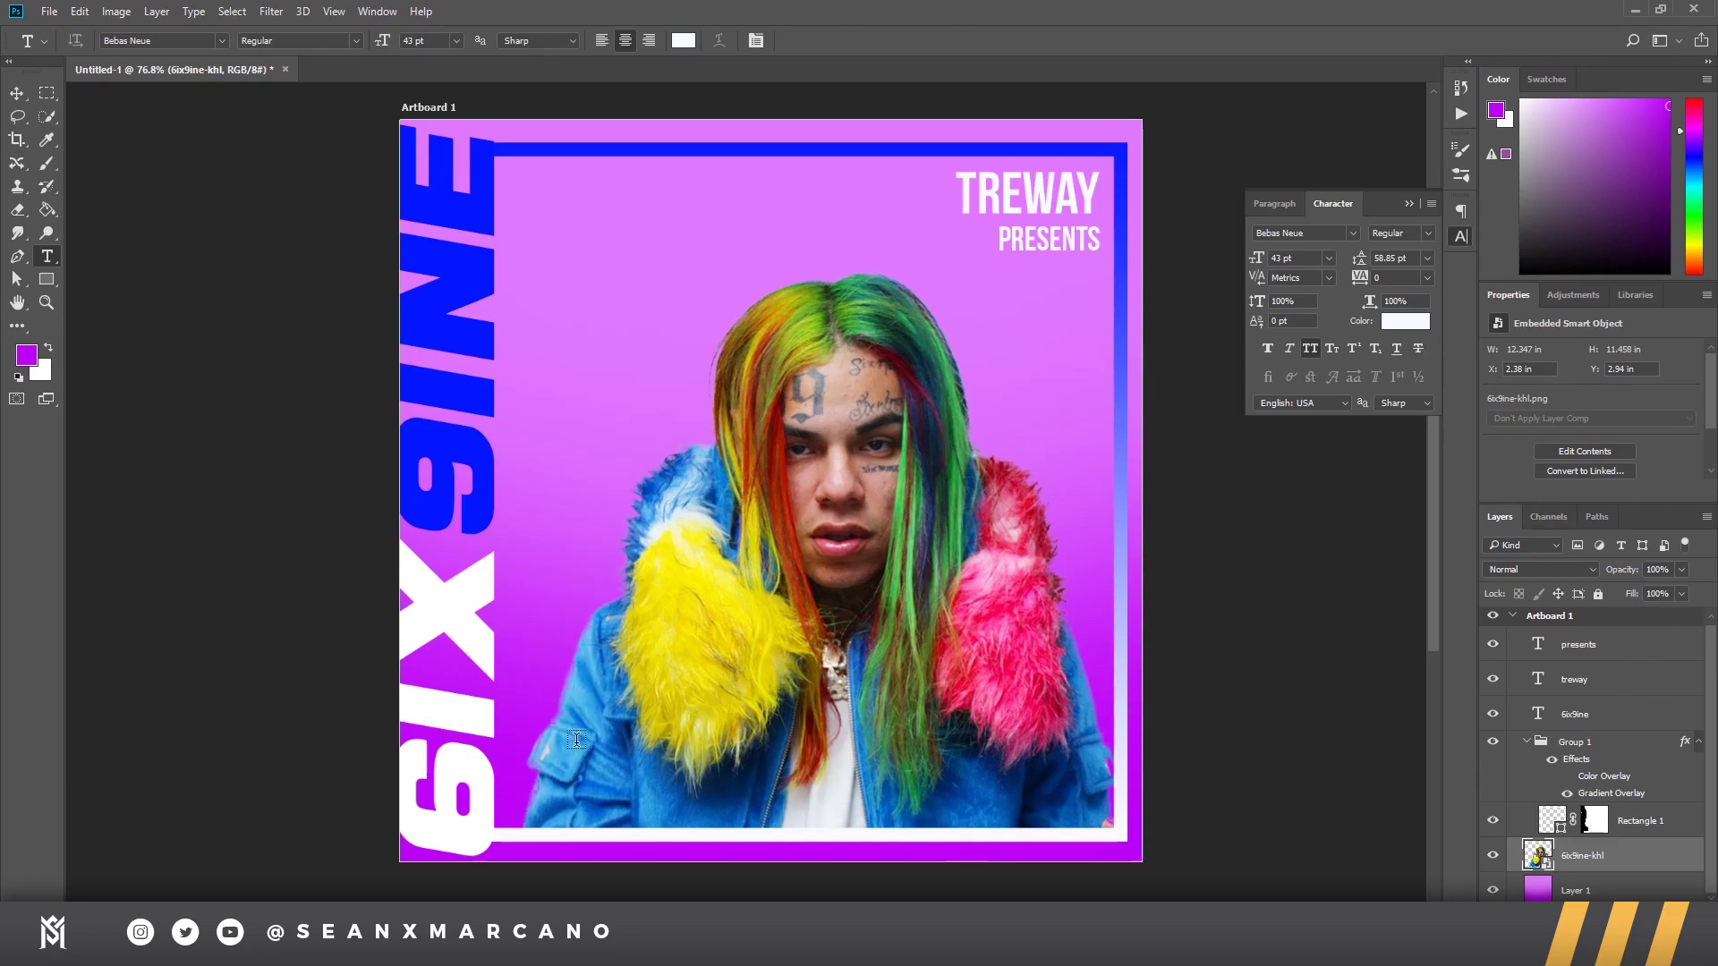
{"action": "key", "text": "v"}
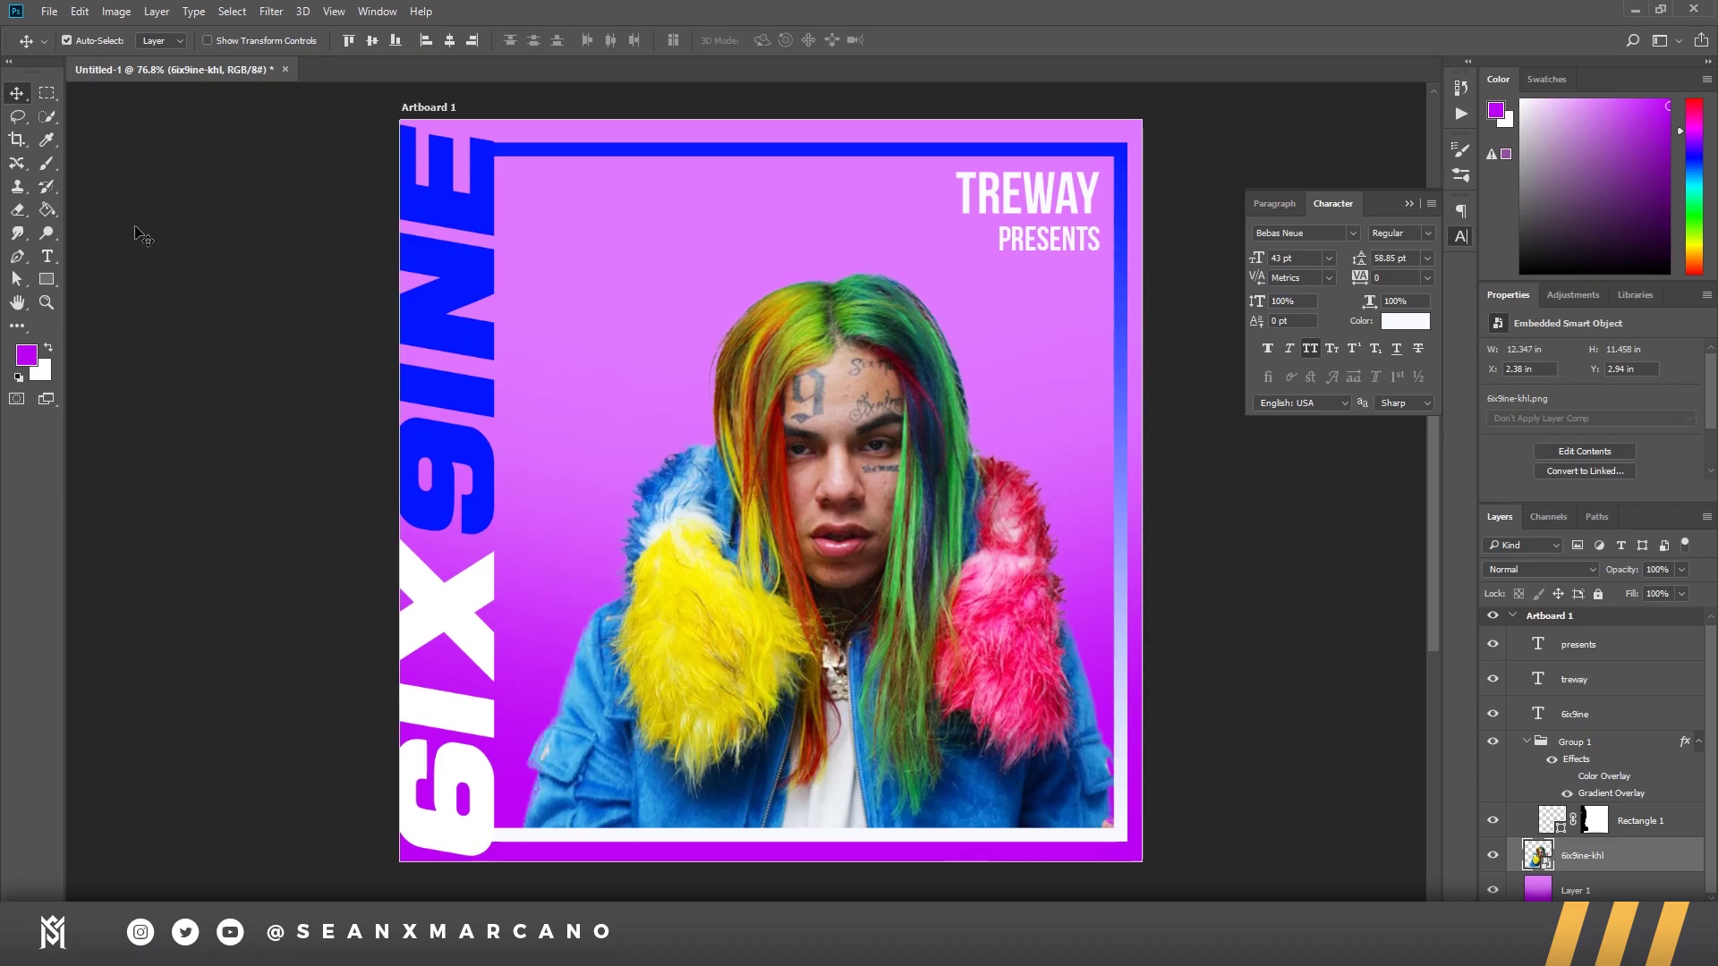
Step: Draw five purple rectangles stacked down the middle of the artboard as layout blocks, the lowest about 251 × 88 px
{"action": "left_click", "coordinate": [47, 279]}
{"action": "left_click_drag", "start_coordinate": [664, 177], "coordinate": [866, 200]}
{"action": "left_click_drag", "start_coordinate": [669, 229], "coordinate": [868, 257]}
{"action": "mouse_move", "coordinate": [684, 298]}
{"action": "left_mouse_down"}
{"action": "mouse_move", "coordinate": [894, 461]}
{"action": "mouse_move", "coordinate": [895, 506]}
{"action": "left_mouse_up"}
{"action": "left_click_drag", "start_coordinate": [677, 595], "coordinate": [907, 628]}
{"action": "left_click_drag", "start_coordinate": [713, 727], "coordinate": [922, 800]}
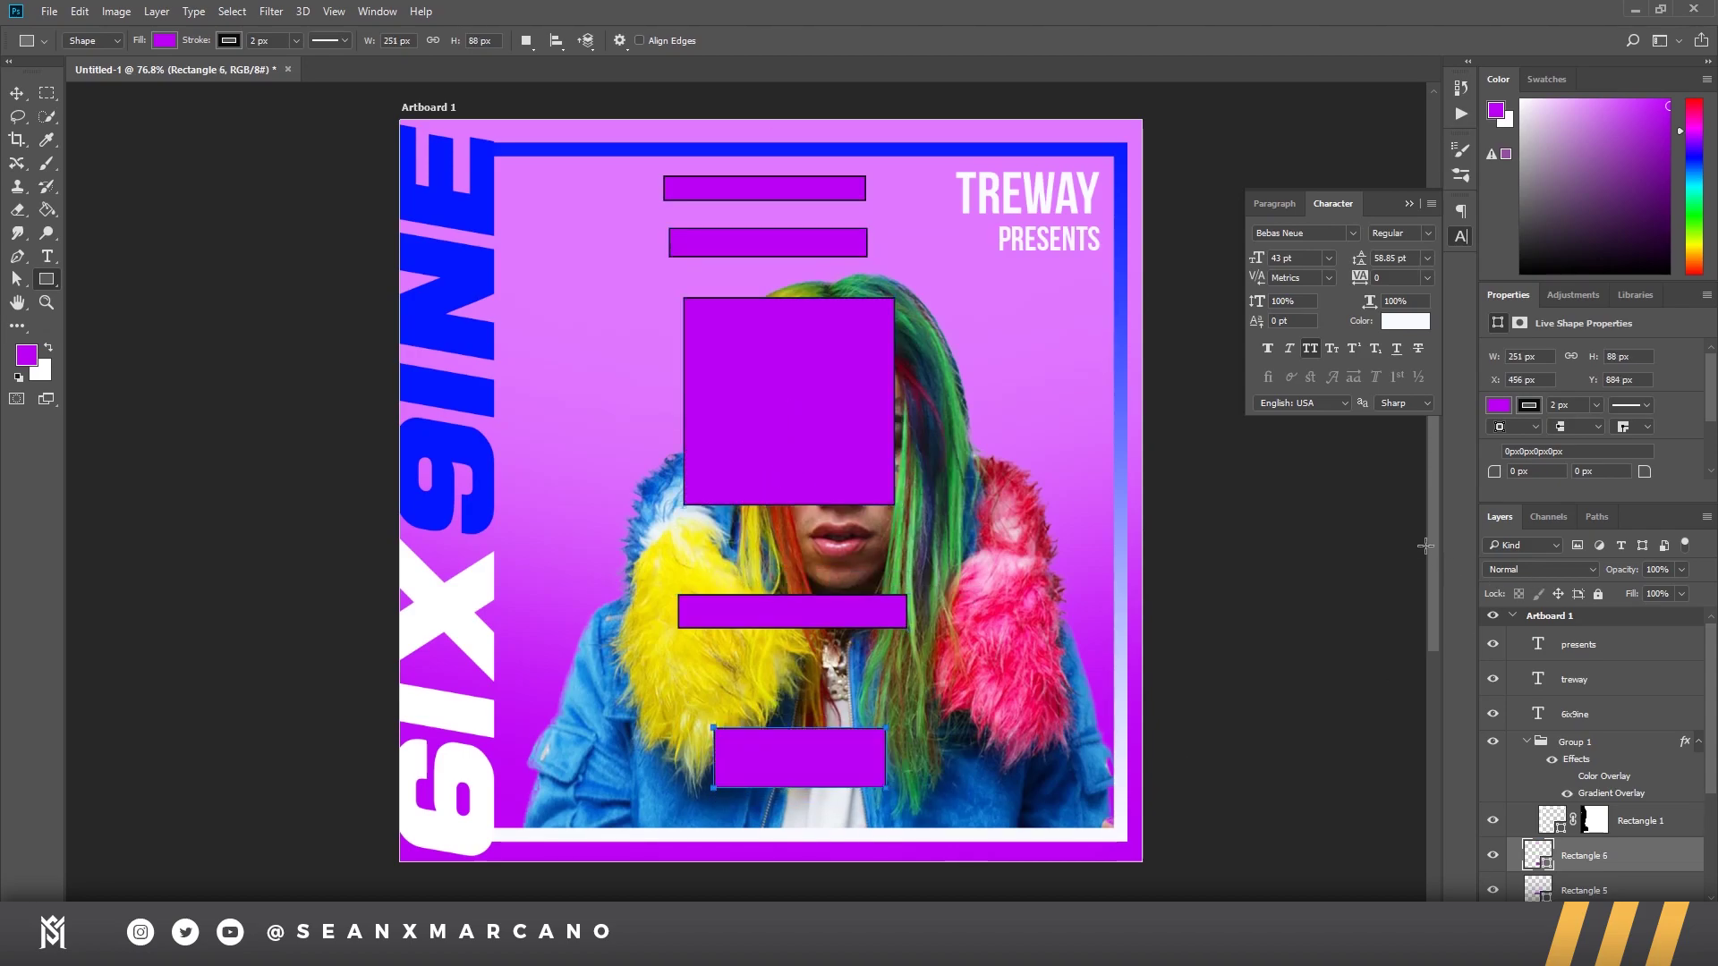
Step: Draw a second stack of wider purple rectangles over the first, ending with a thin bar about 366 × 7 px near the frame's bottom edge
{"action": "mouse_move", "coordinate": [574, 167]}
{"action": "left_mouse_down"}
{"action": "mouse_move", "coordinate": [1087, 275]}
{"action": "mouse_move", "coordinate": [950, 263]}
{"action": "left_mouse_up"}
{"action": "left_click_drag", "start_coordinate": [639, 290], "coordinate": [898, 506]}
{"action": "left_click_drag", "start_coordinate": [622, 588], "coordinate": [905, 639]}
{"action": "left_click_drag", "start_coordinate": [621, 727], "coordinate": [644, 809]}
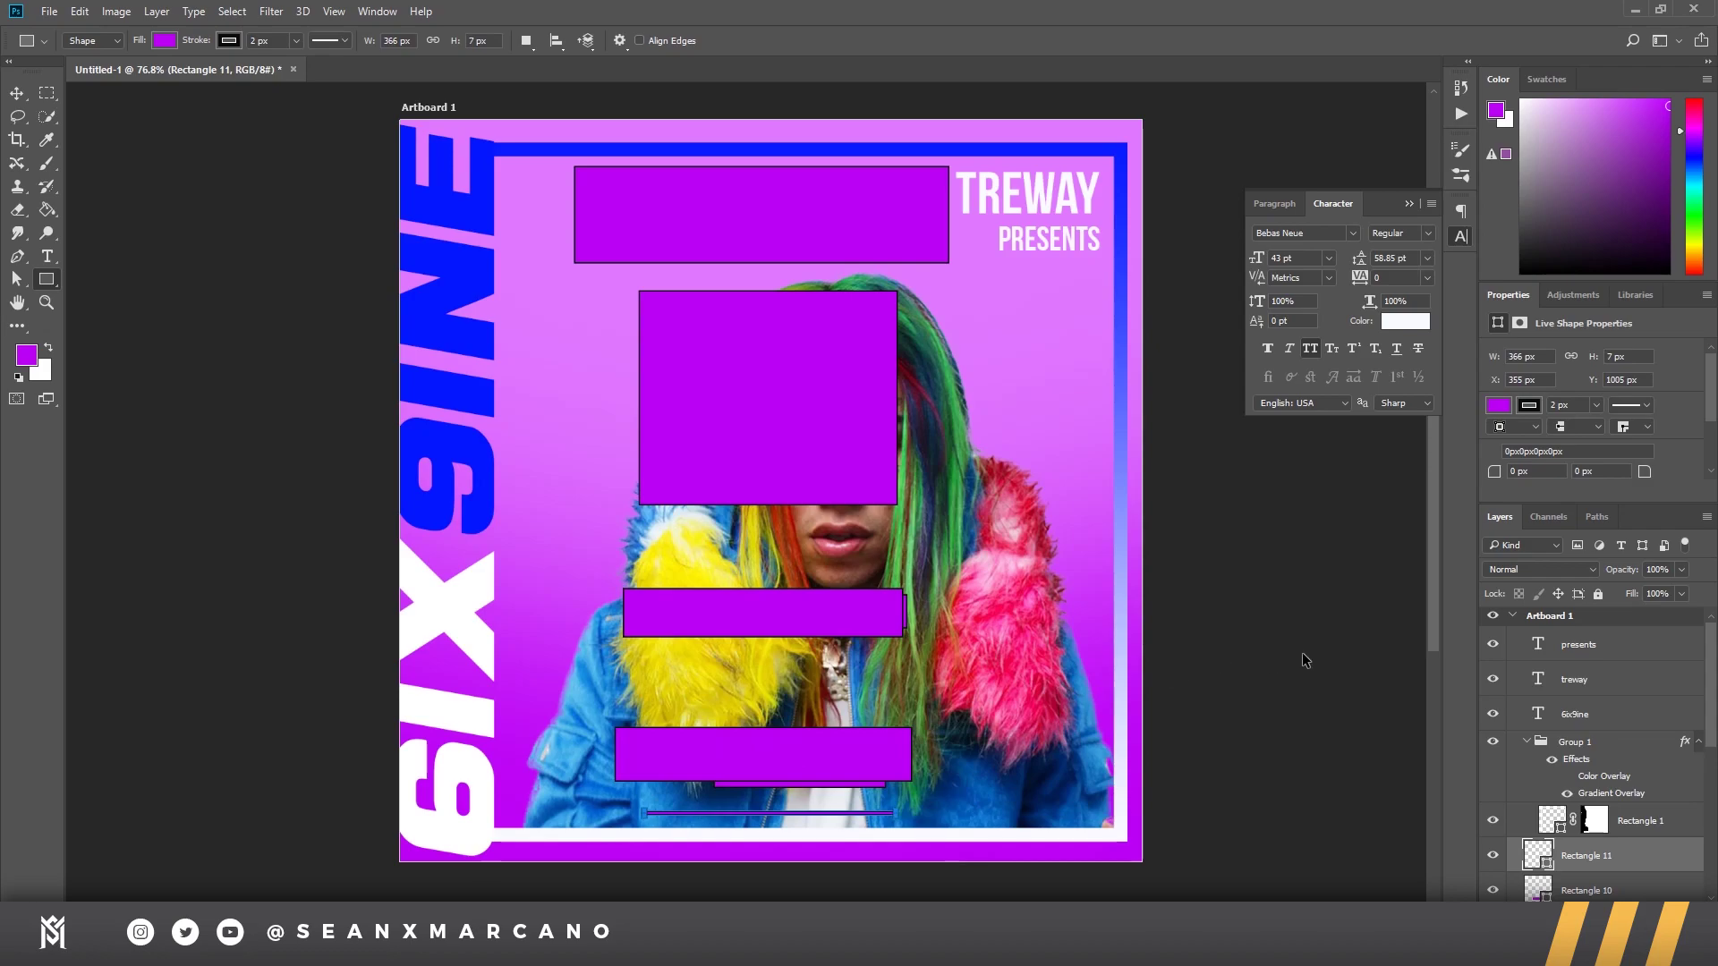
Step: Step back through the history until all the purple layout rectangles are gone and the 6ix9ine-khl cutout remains
{"action": "key", "text": "ctrl+alt+z"}
{"action": "key", "text": "ctrl+alt+z"}
{"action": "key", "text": "ctrl+alt+z"}
{"action": "key", "text": "ctrl+alt+z"}
{"action": "key", "text": "ctrl+alt+z"}
{"action": "key", "text": "ctrl+alt+z"}
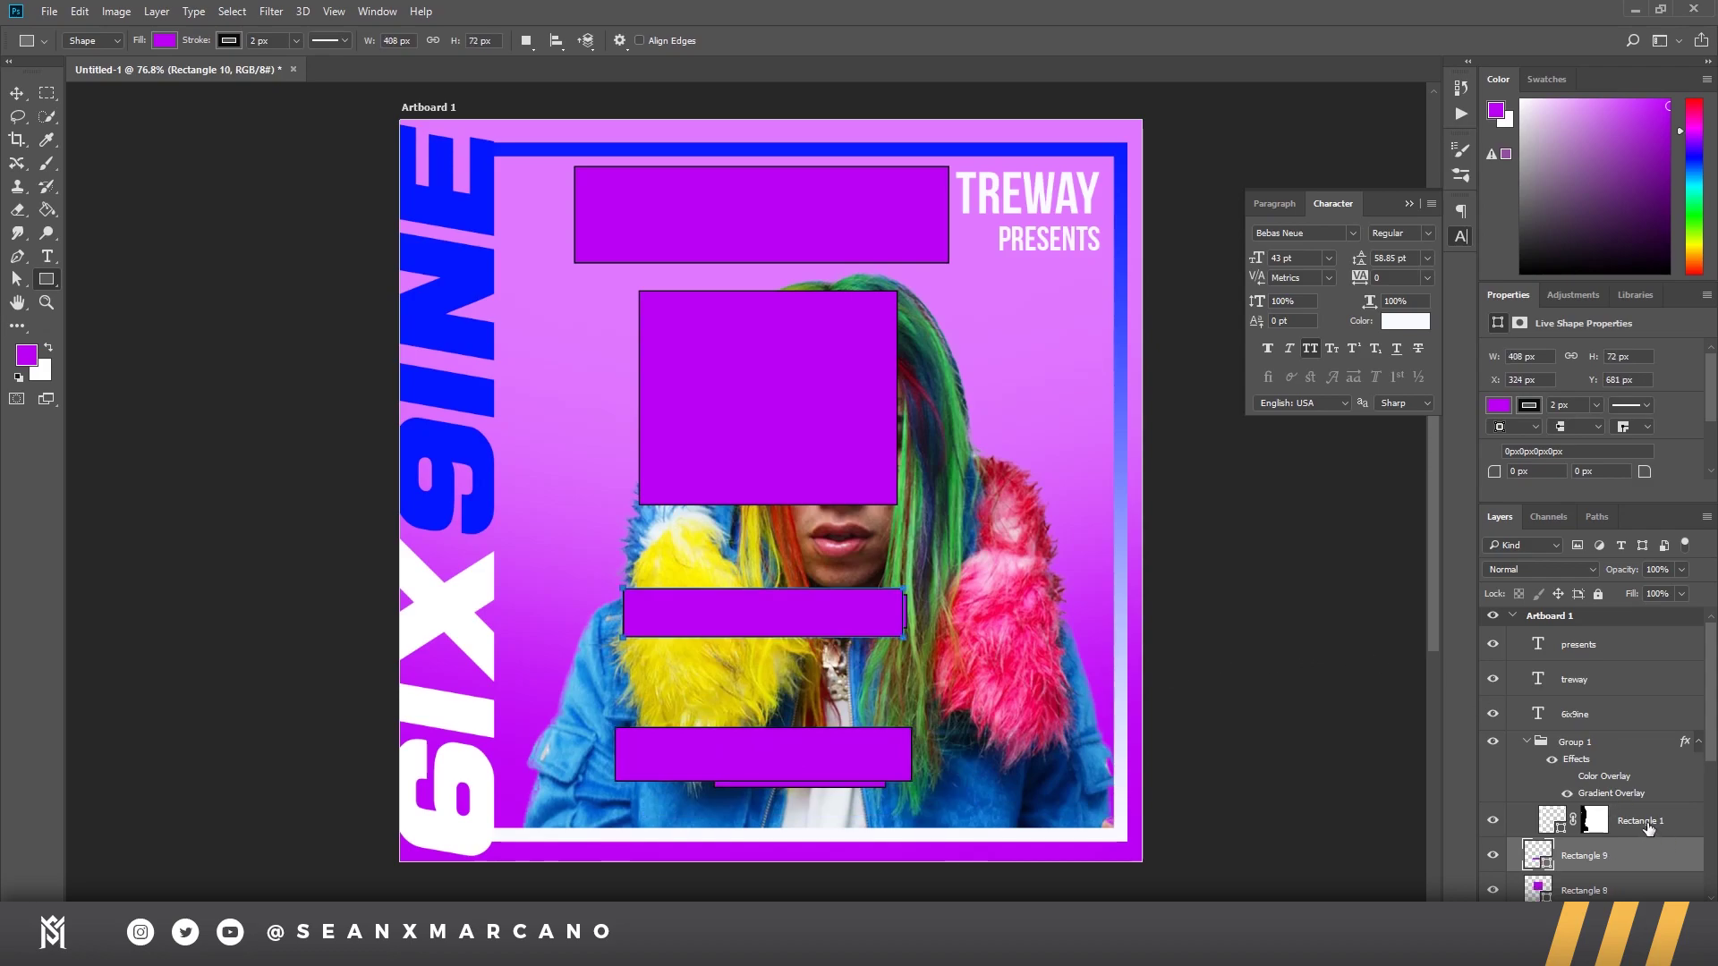
{"action": "key", "text": "ctrl+alt+z"}
{"action": "key", "text": "ctrl+alt+z"}
{"action": "key", "text": "ctrl+alt+z"}
{"action": "key", "text": "ctrl+alt+z"}
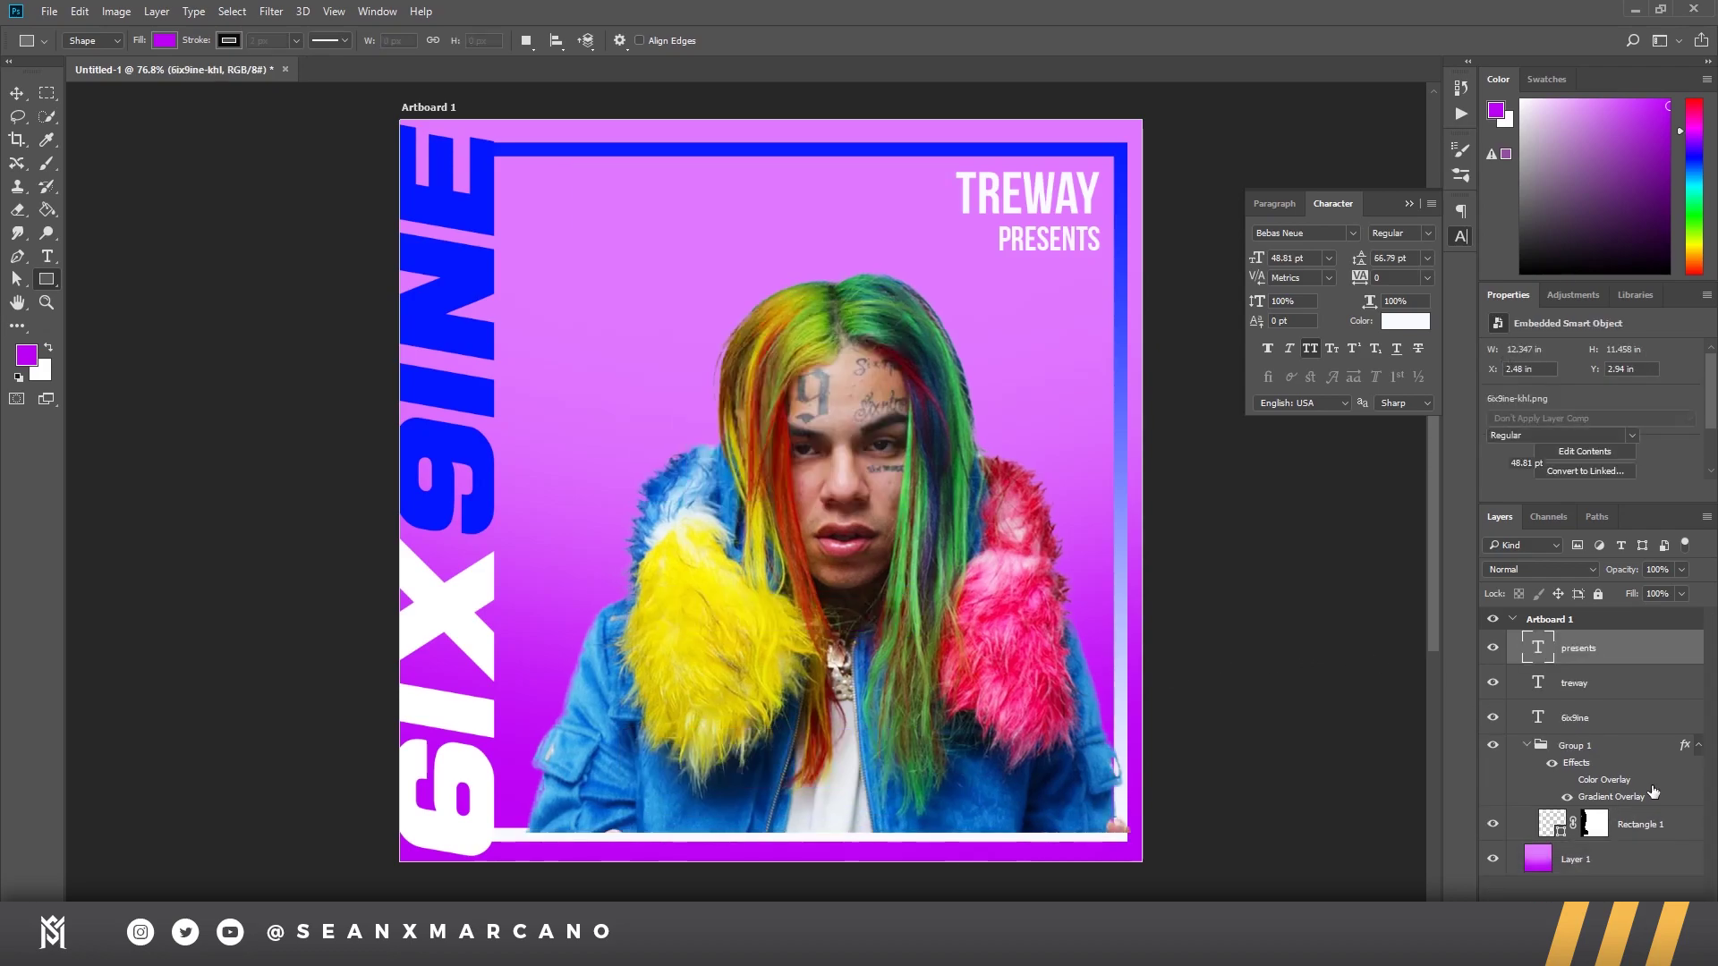
{"action": "key", "text": "ctrl+alt+z"}
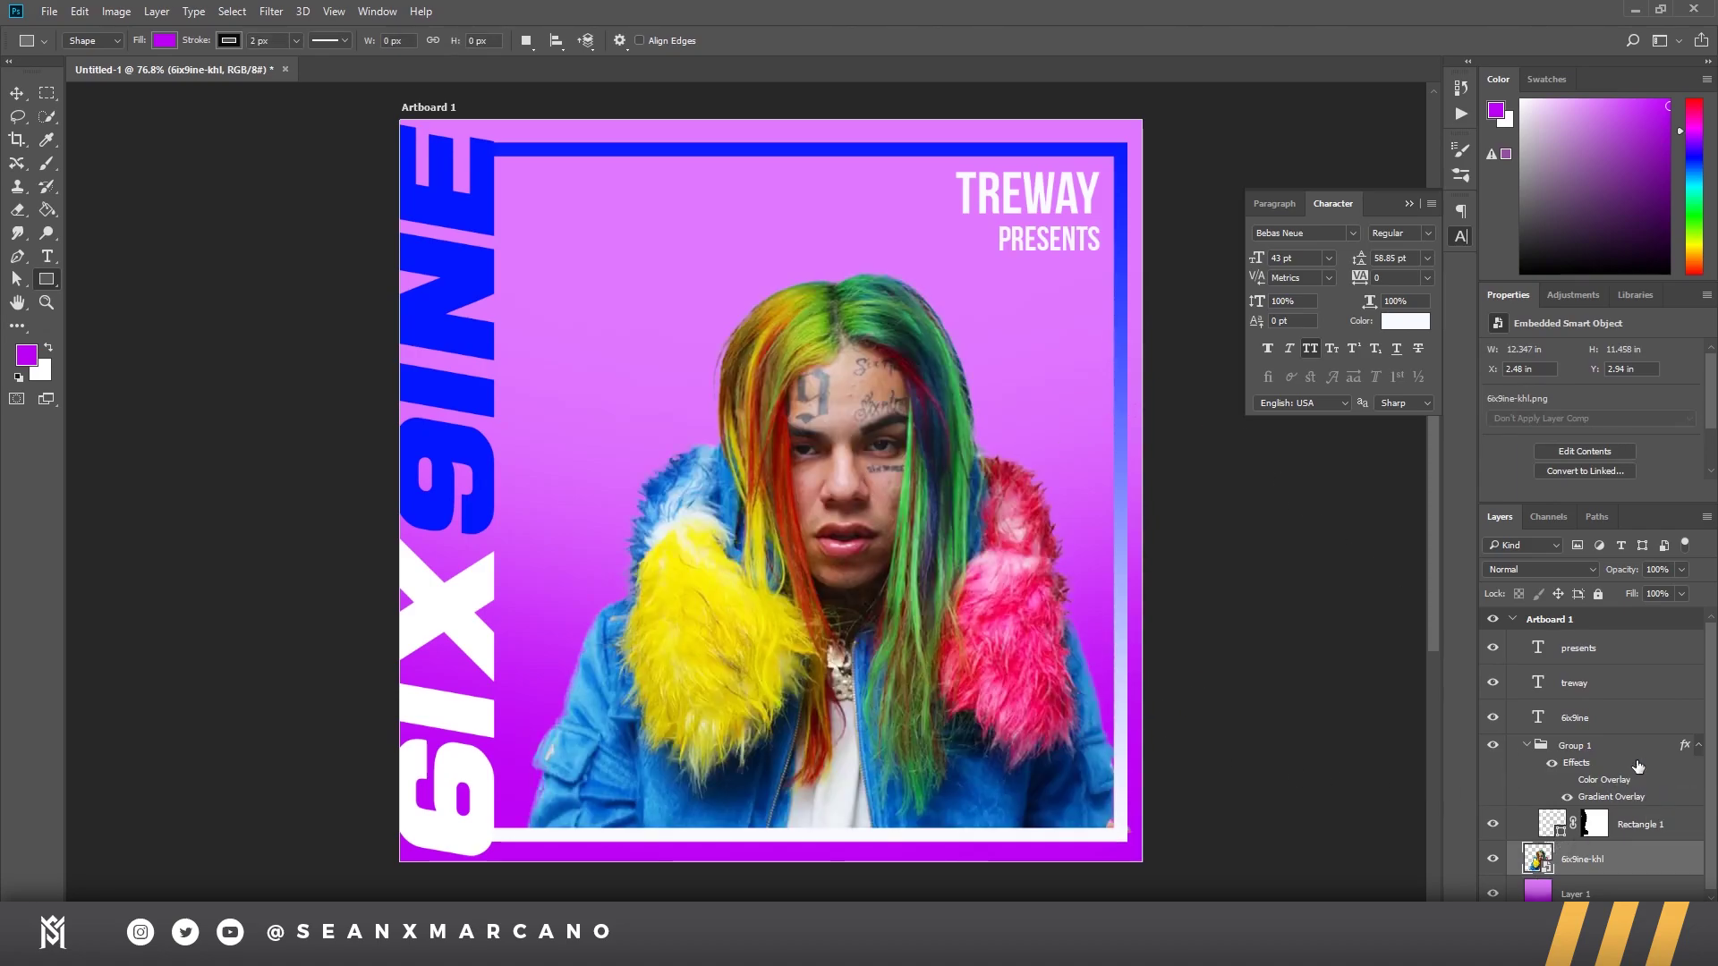
{"action": "scroll", "coordinate": [1621, 788], "scroll_direction": "down", "scroll_amount": 1}
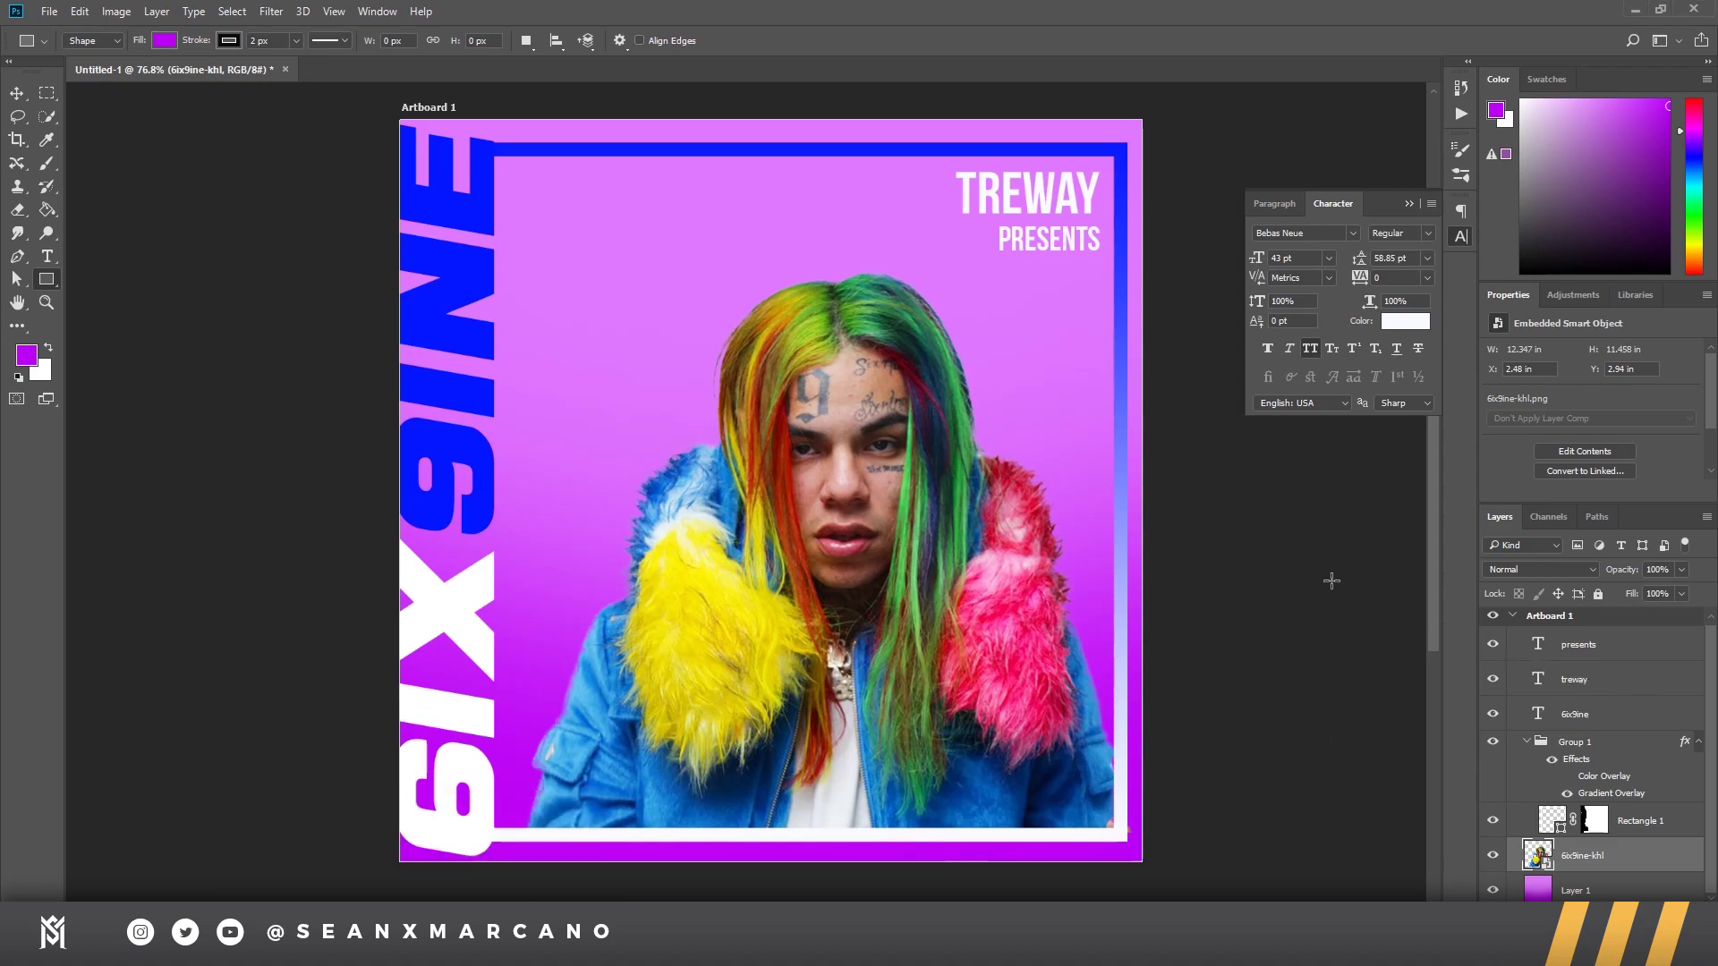
Step: Delete Group 1, the 6ix9ine, treway and presents text layers, the 6ix9ine-khl cutout and Layer 1 to empty Artboard 1
{"action": "left_click", "coordinate": [1619, 891]}
{"action": "left_click", "coordinate": [1636, 855]}
{"action": "left_click", "coordinate": [1618, 646], "text": "shift"}
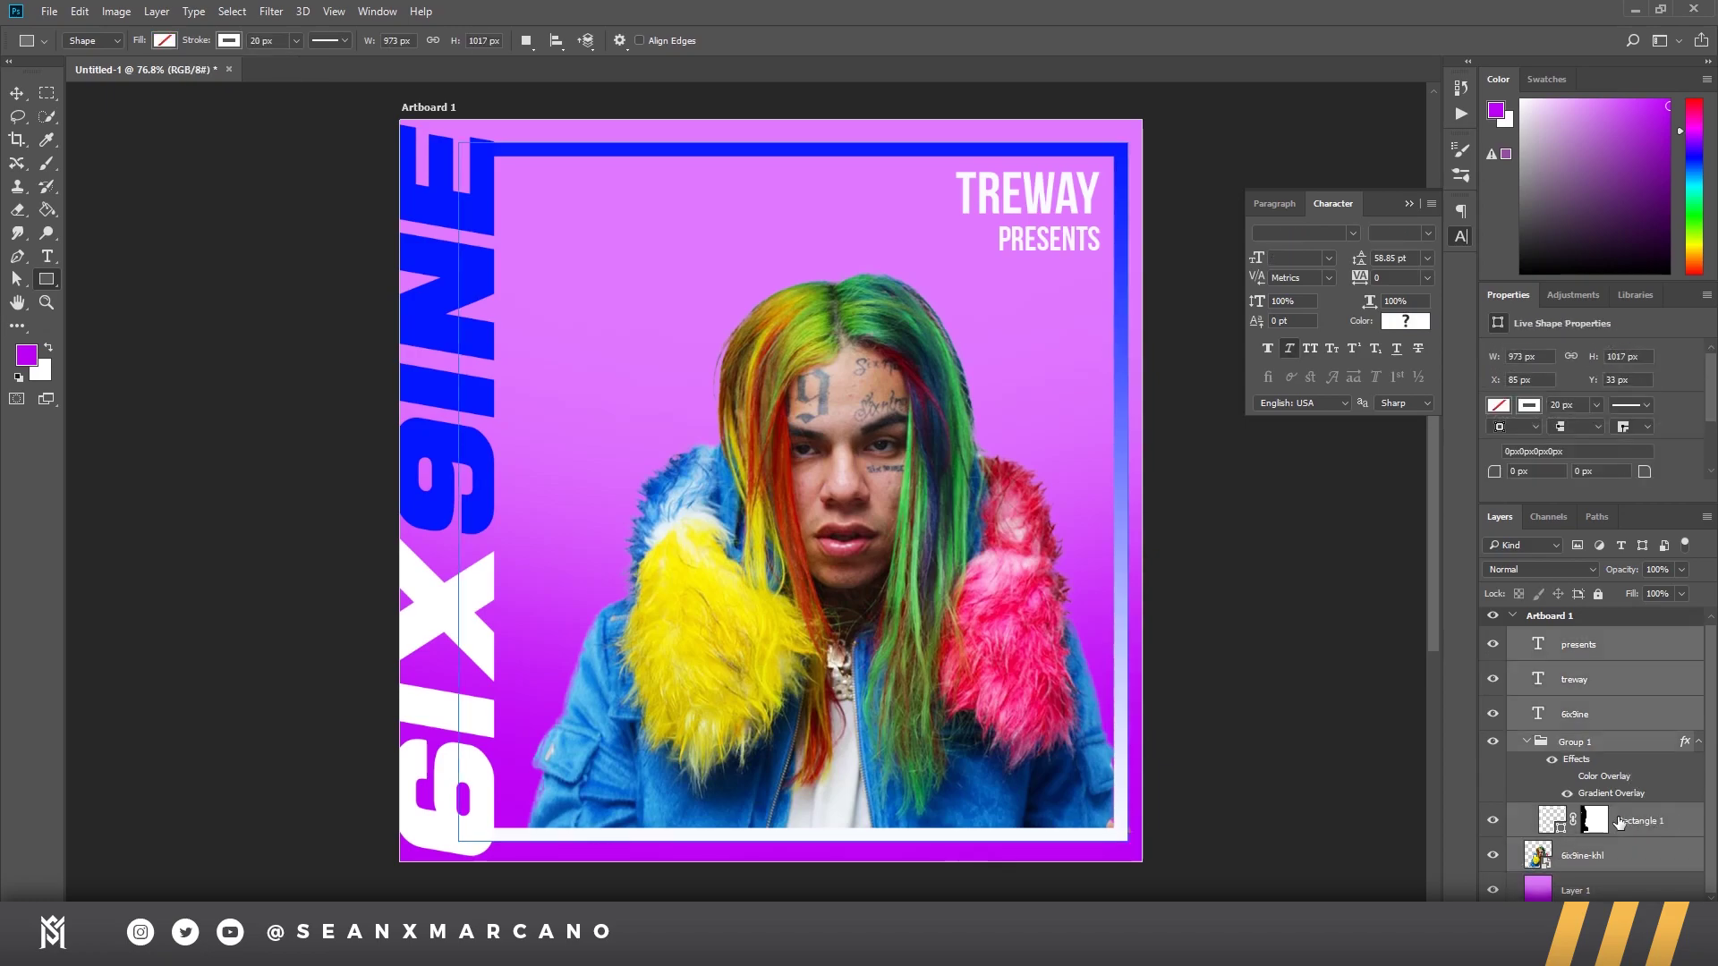
{"action": "left_click", "coordinate": [1599, 745]}
{"action": "key", "text": "Delete"}
{"action": "left_click", "coordinate": [1590, 722]}
{"action": "key", "text": "Delete"}
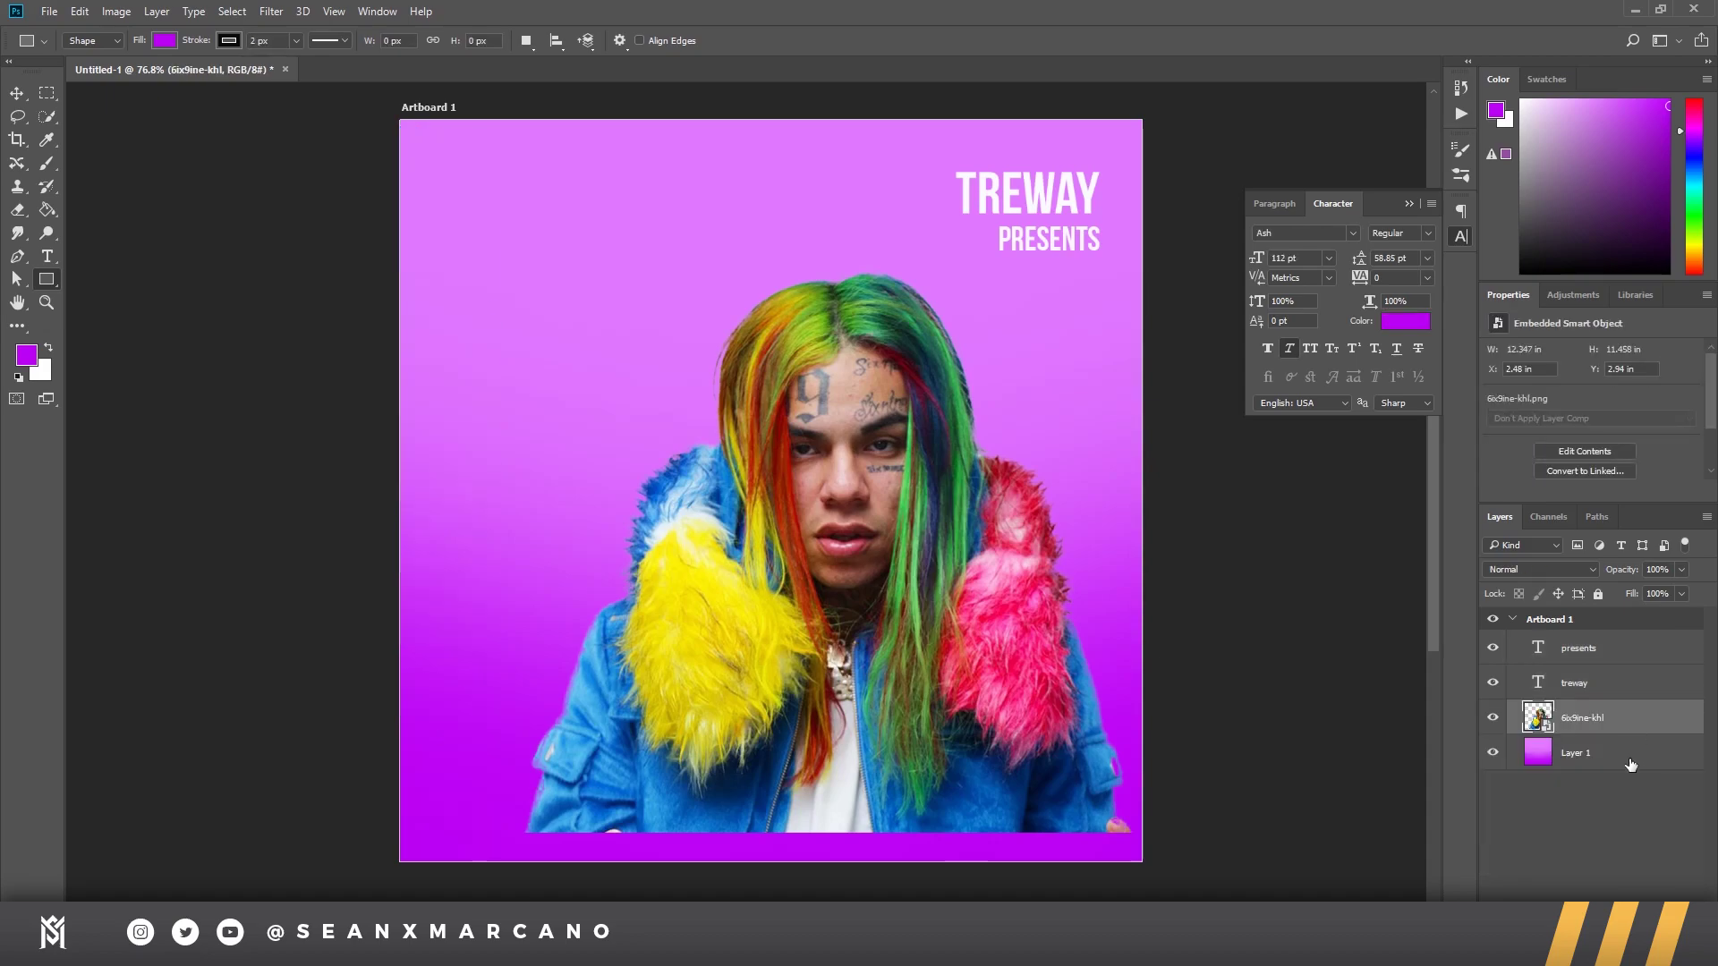
{"action": "left_click", "coordinate": [1631, 766], "text": "shift"}
{"action": "key", "text": "Delete"}
{"action": "key", "text": "Delete"}
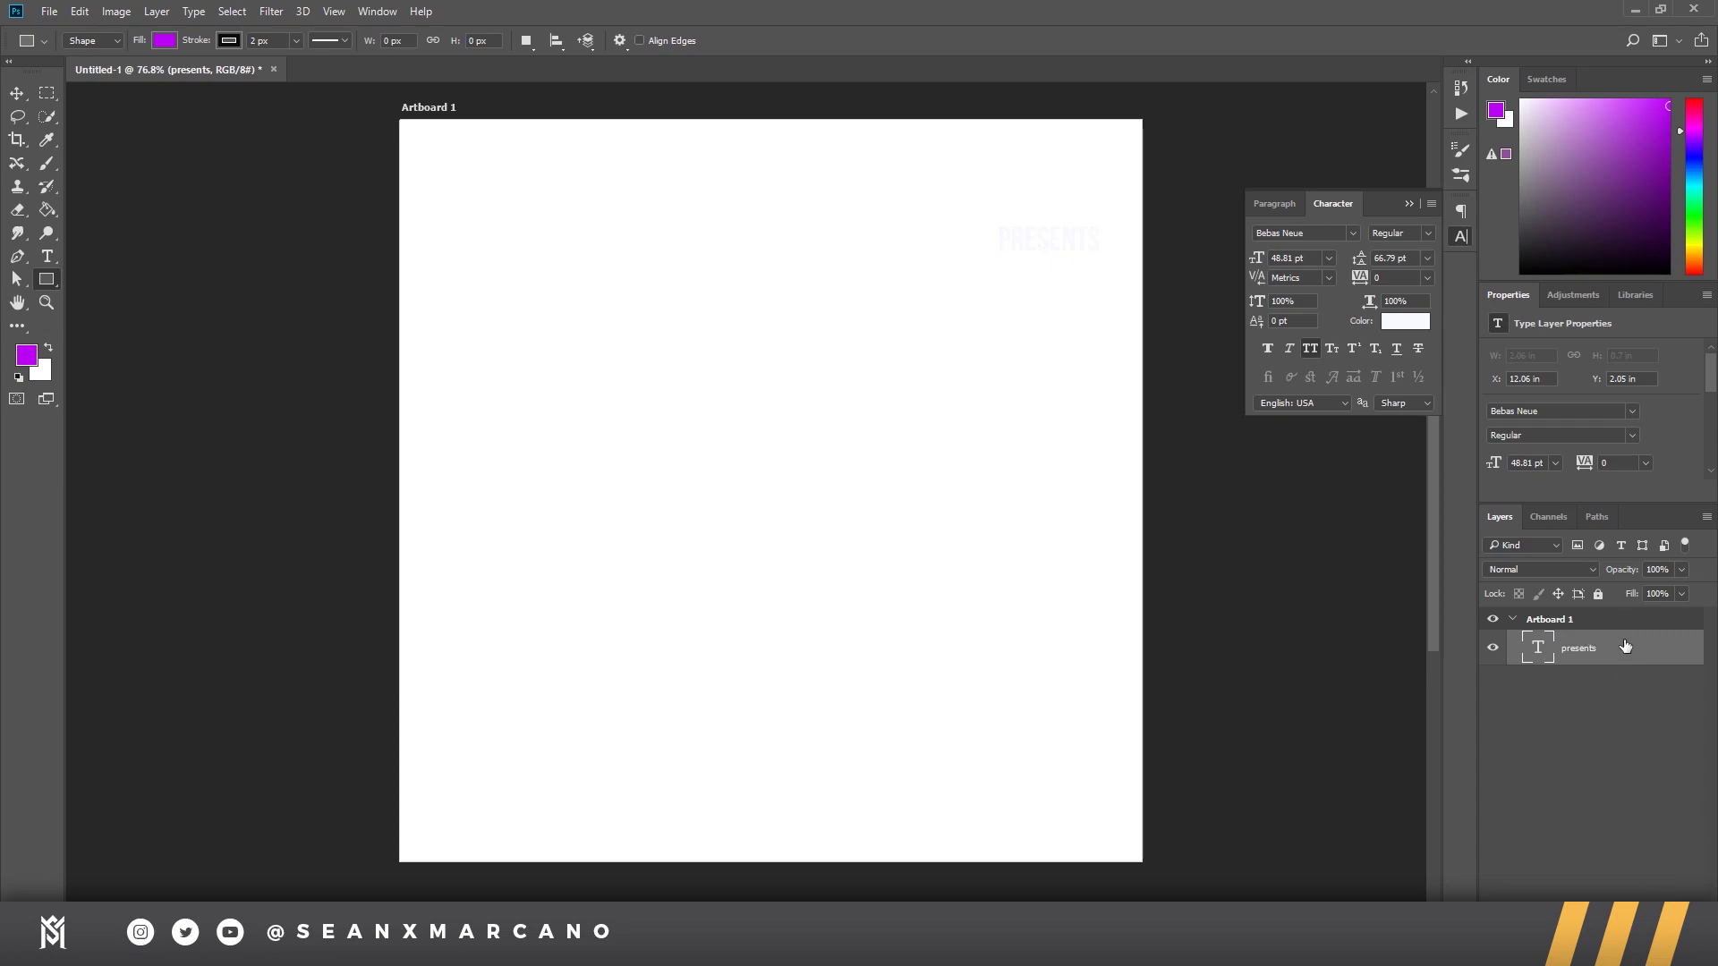
{"action": "key", "text": "Delete"}
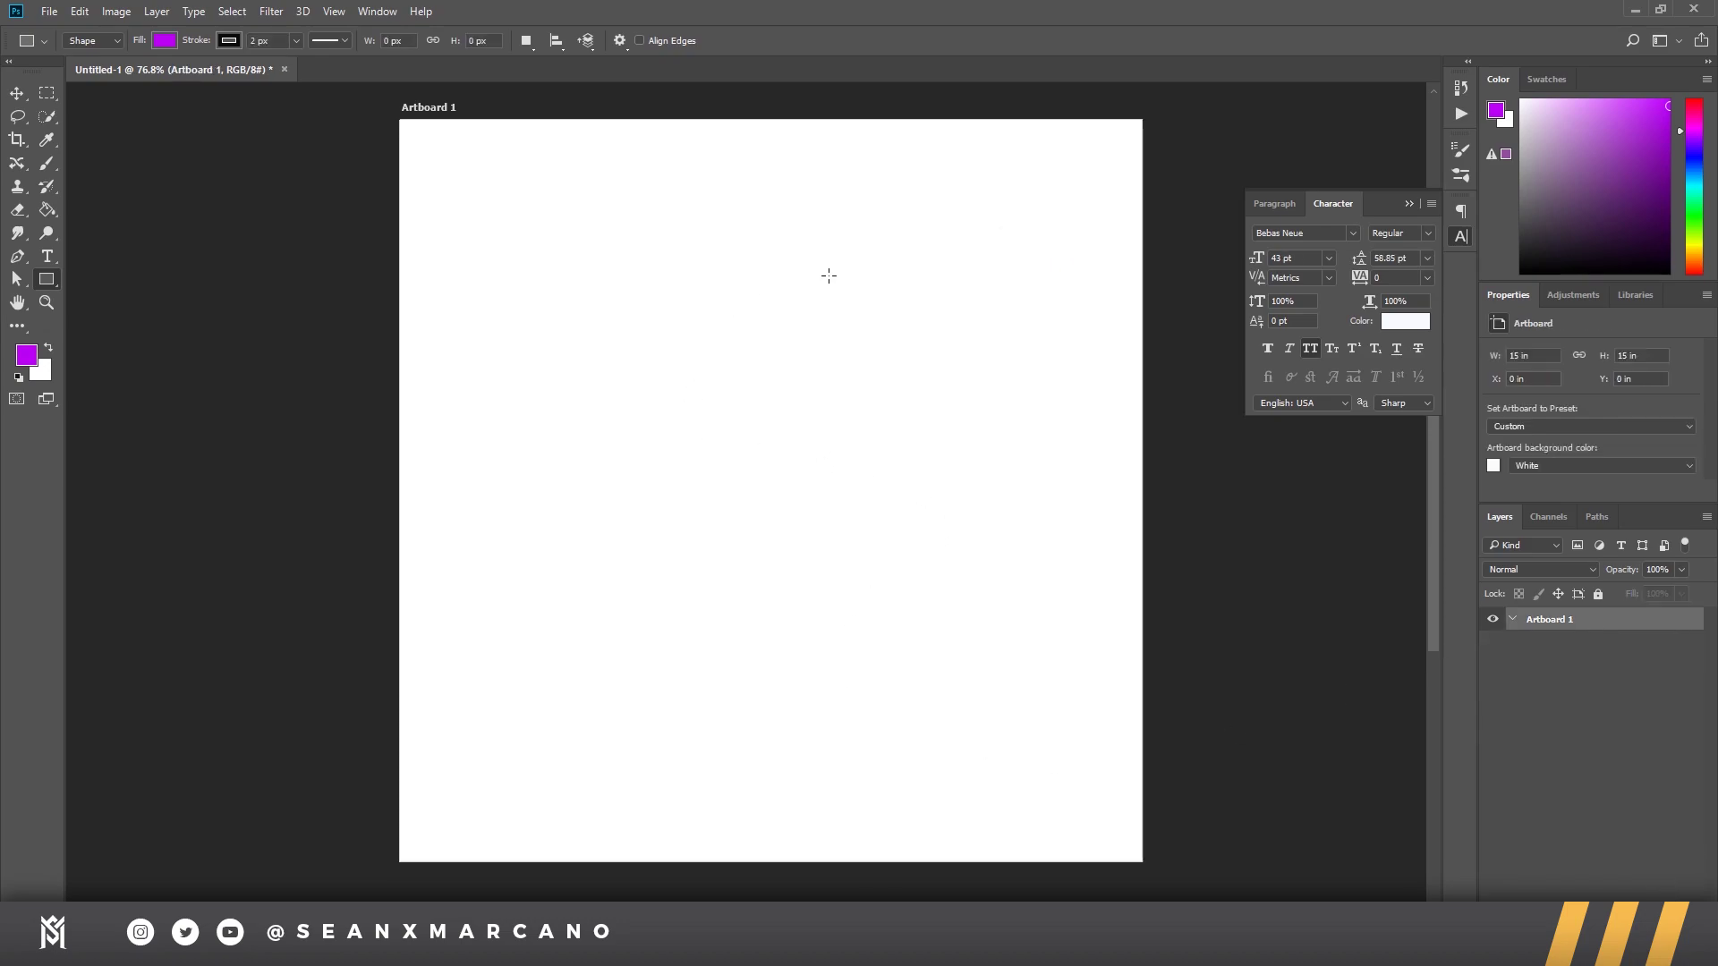
Step: Draw a full-height rectangle about 675 × 1092 px down the middle of the empty artboard
{"action": "key", "text": "b"}
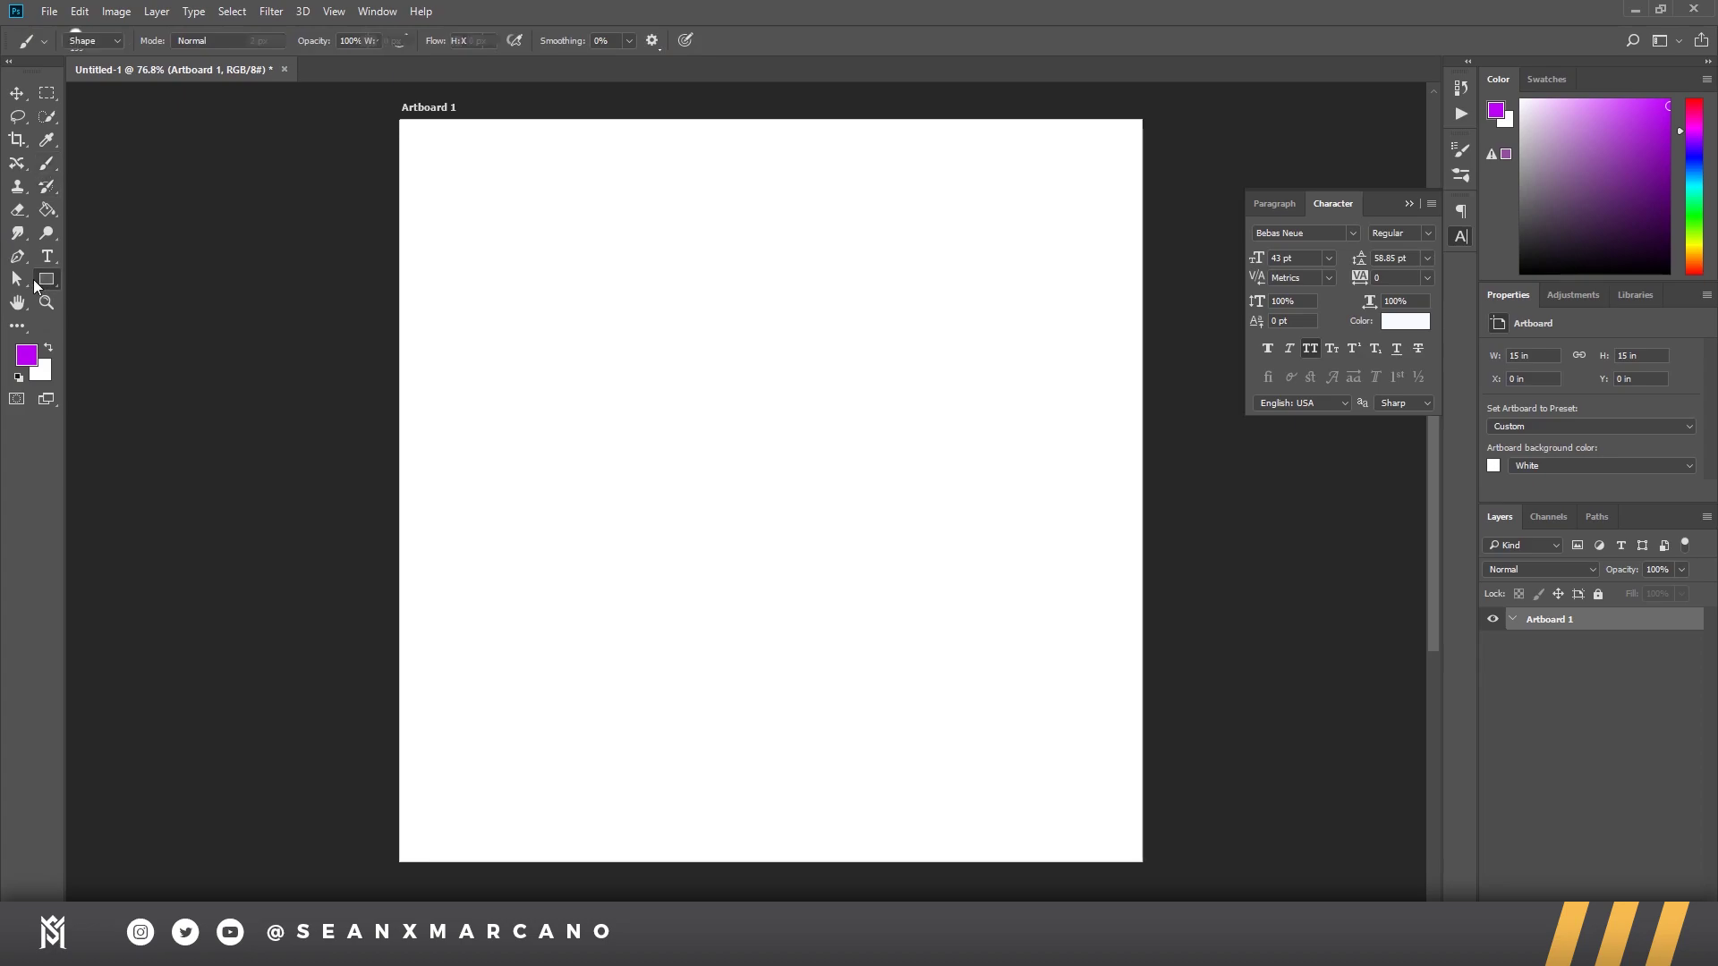
{"action": "left_click", "coordinate": [34, 280]}
{"action": "left_click", "coordinate": [143, 277]}
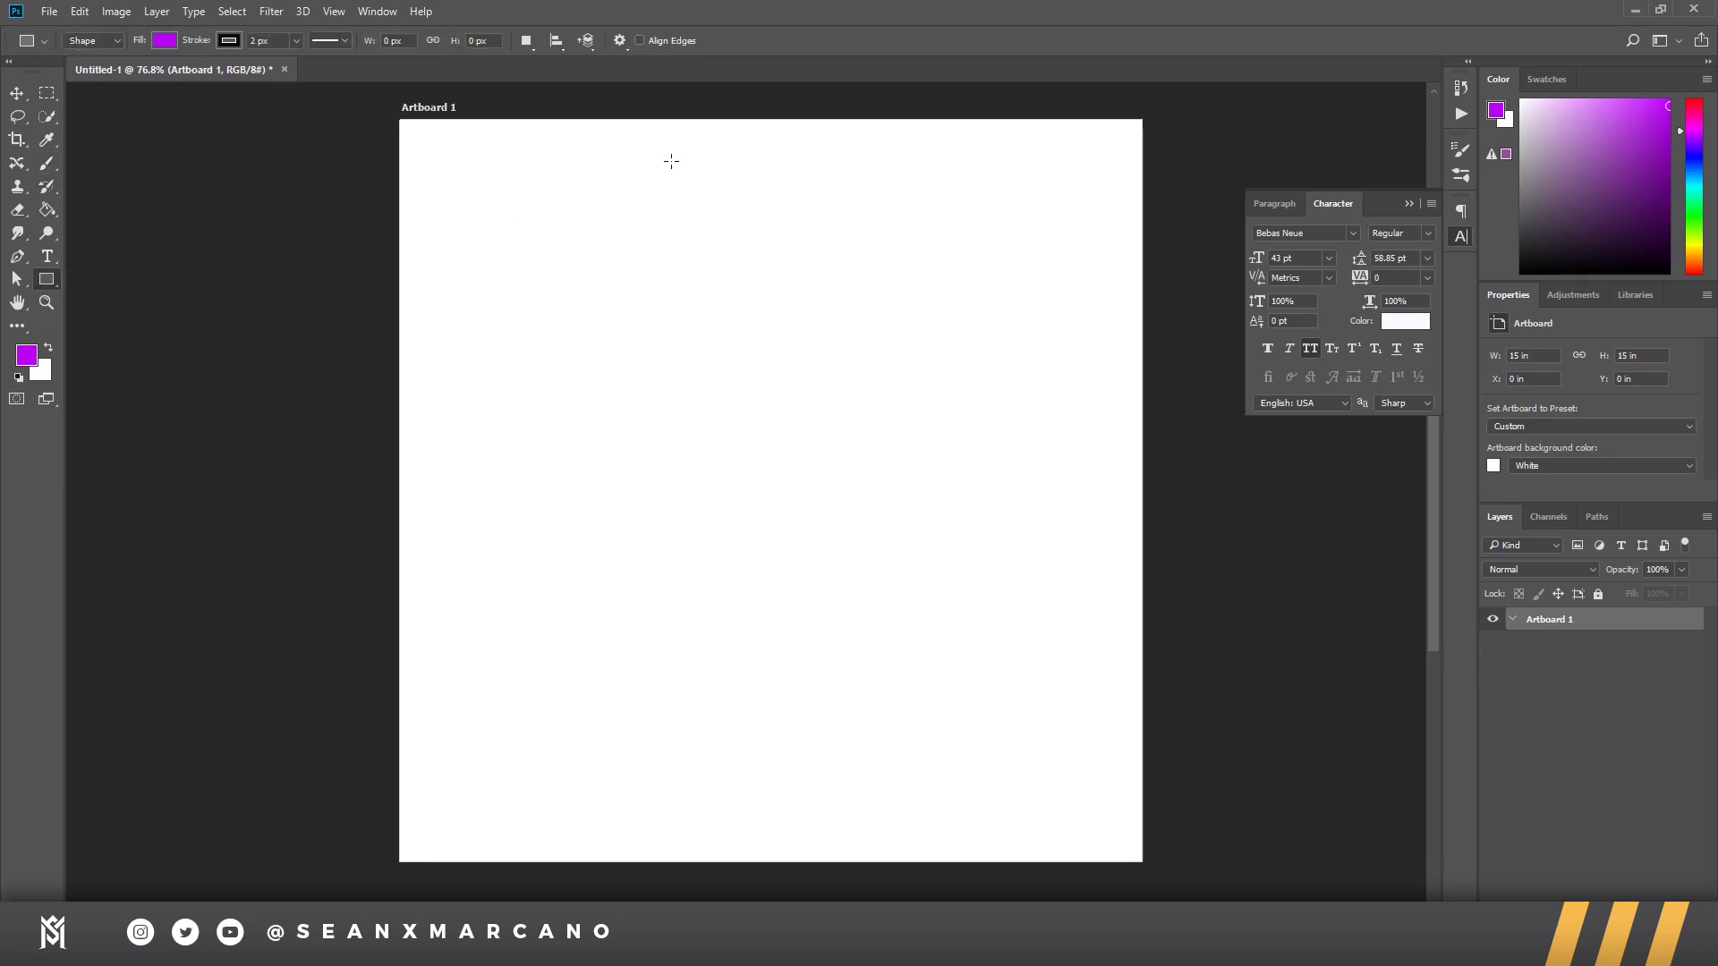
{"action": "left_click_drag", "start_coordinate": [532, 118], "coordinate": [993, 865]}
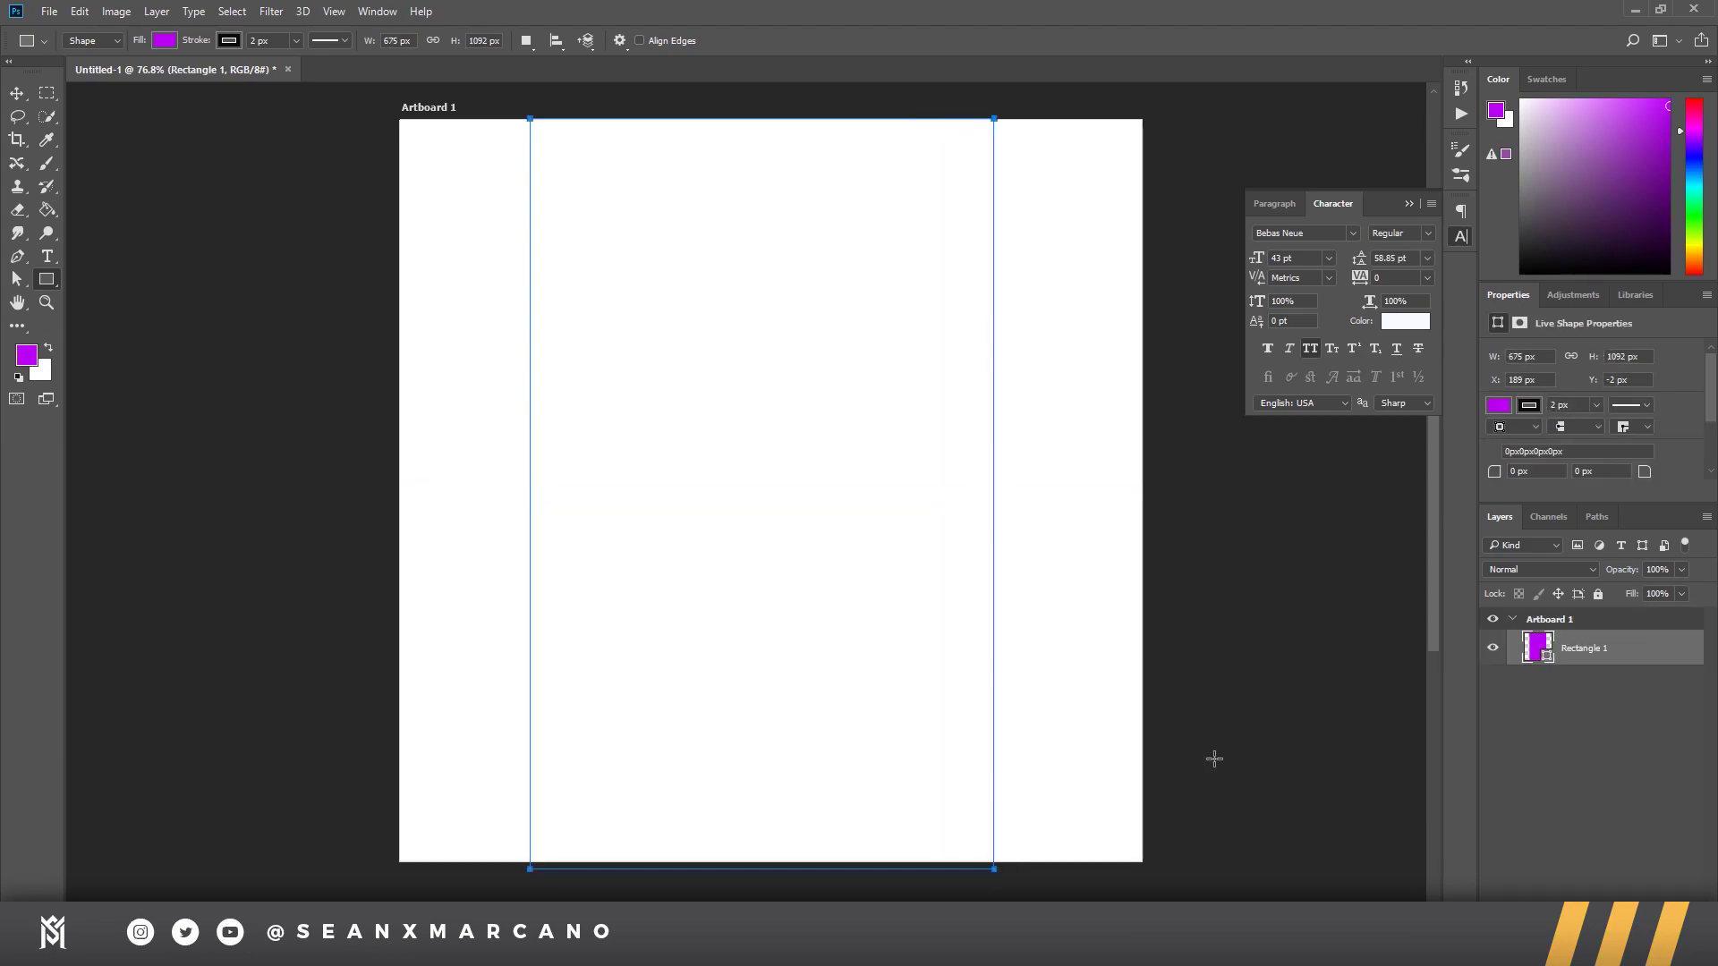
Step: Set the foreground color to green, fill the rectangle with a green swatch and remove its stroke
{"action": "key", "text": "x"}
{"action": "key", "text": "d"}
{"action": "left_click_drag", "start_coordinate": [1701, 183], "coordinate": [1680, 208]}
{"action": "left_click", "coordinate": [1654, 156]}
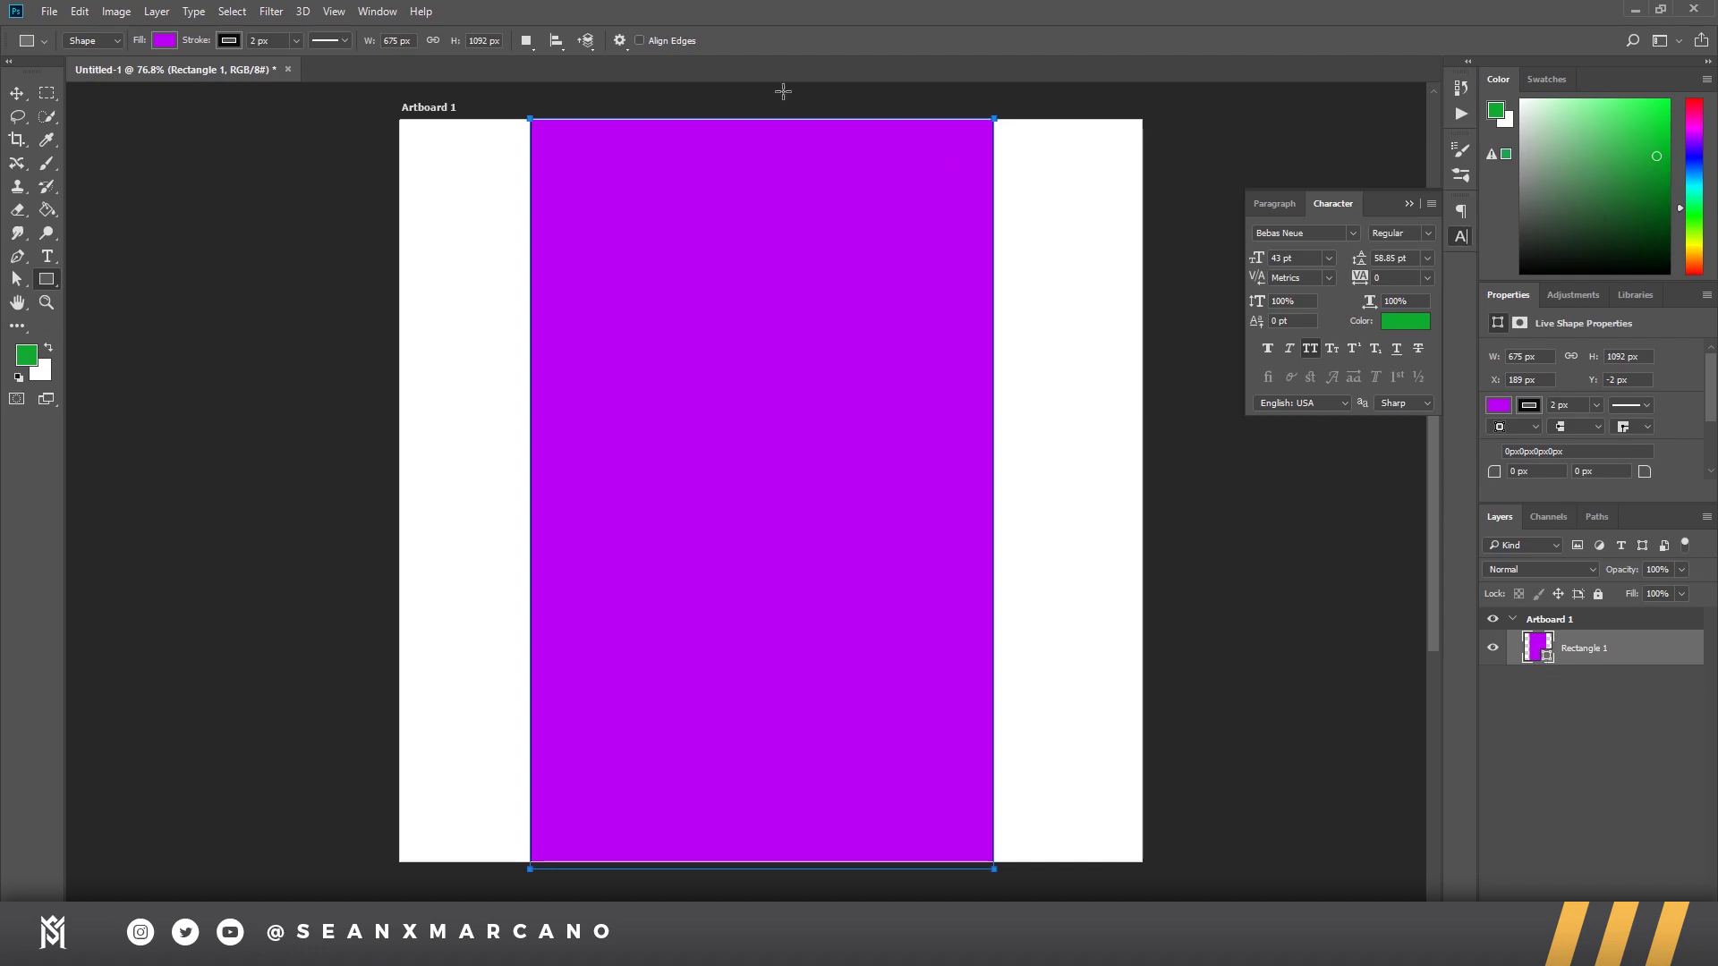
{"action": "left_click", "coordinate": [163, 41]}
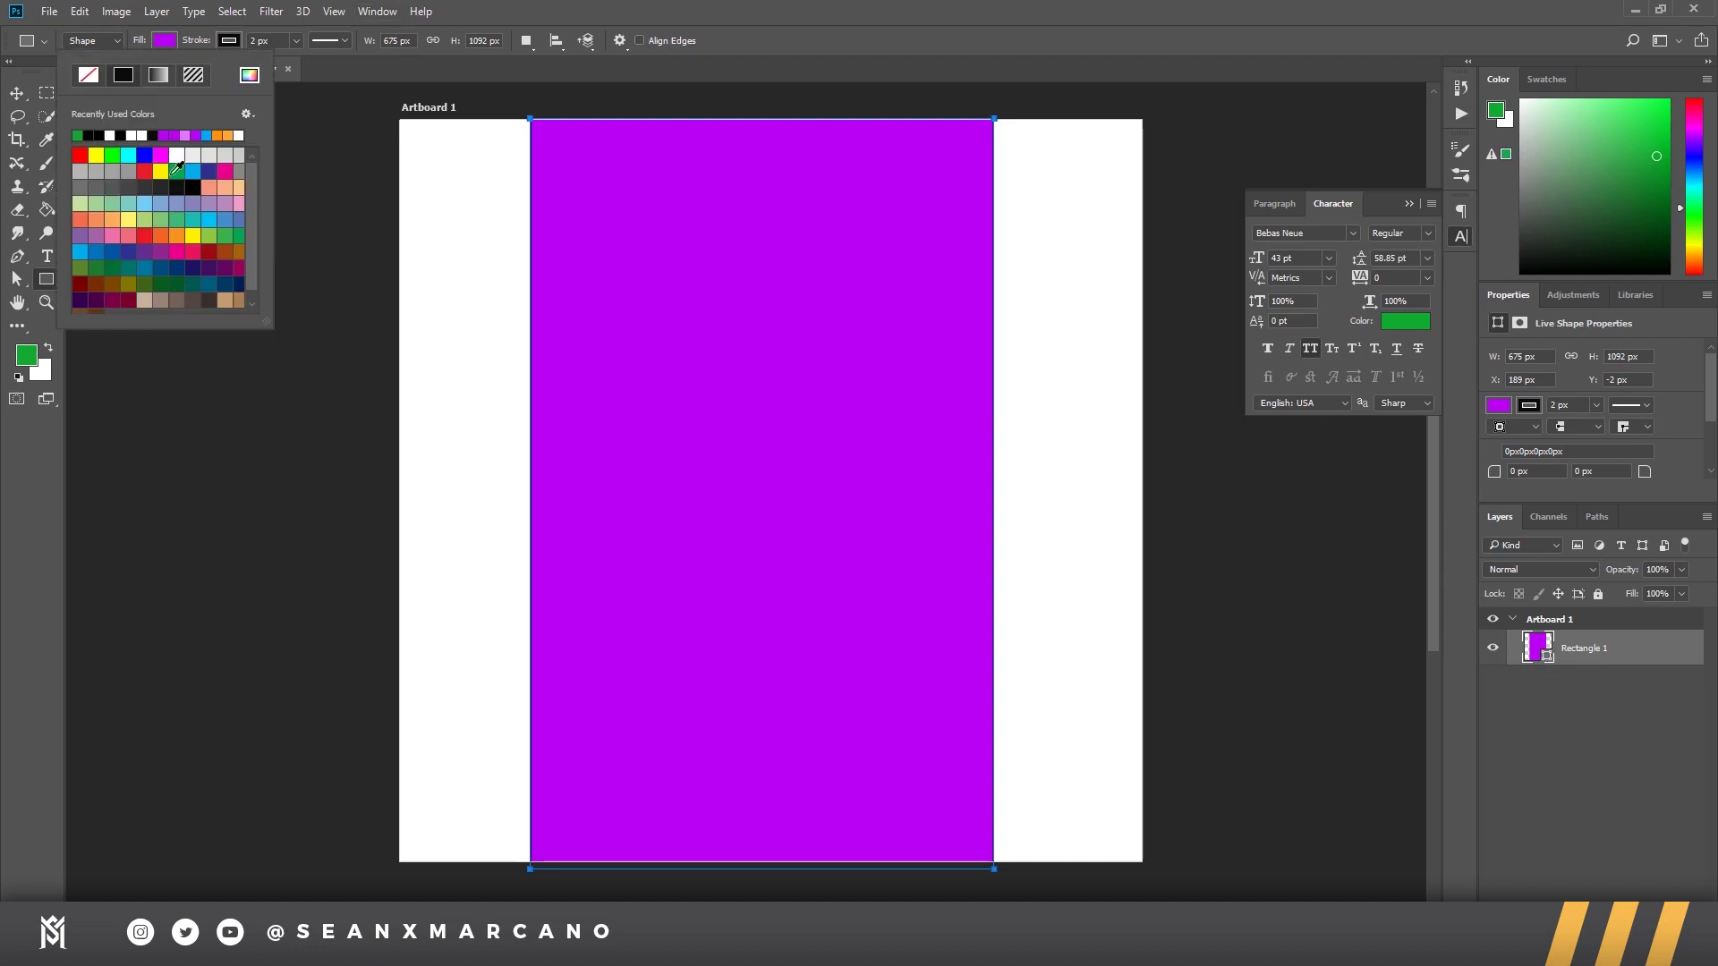
{"action": "left_click", "coordinate": [230, 240]}
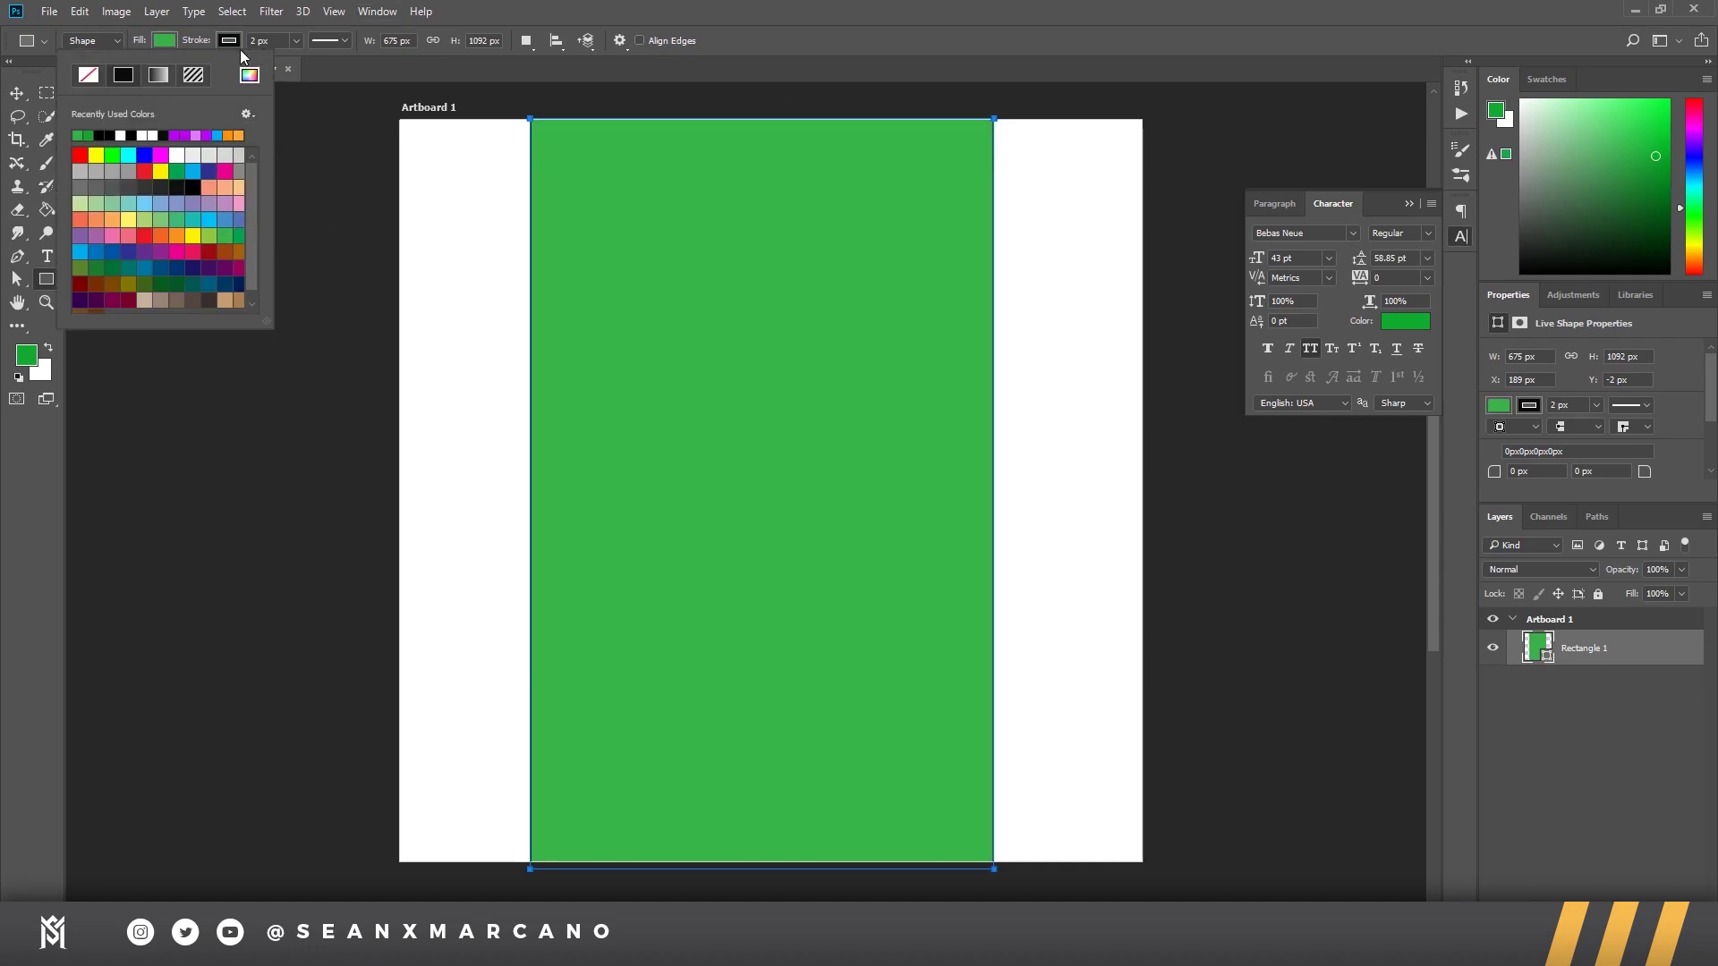
{"action": "left_click", "coordinate": [229, 41]}
{"action": "left_click", "coordinate": [155, 74]}
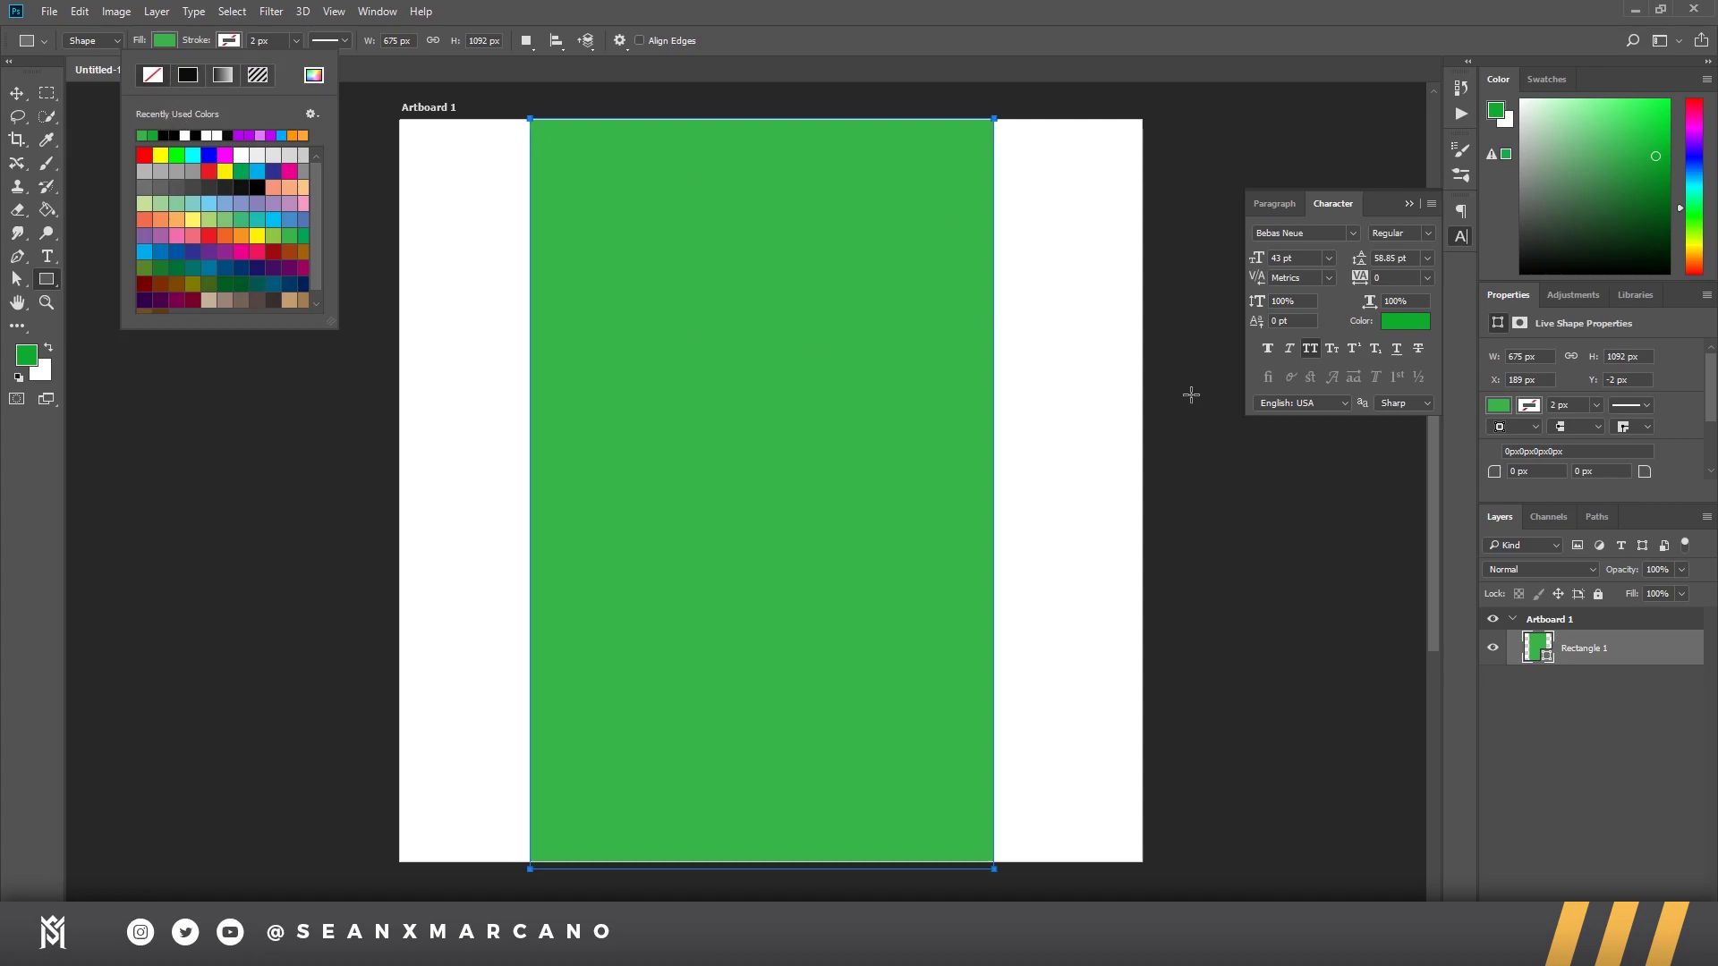
Step: Enable a Gradient Overlay in Rectangle 1's layer style
{"action": "left_click", "coordinate": [1608, 649]}
{"action": "double_click", "coordinate": [1611, 649]}
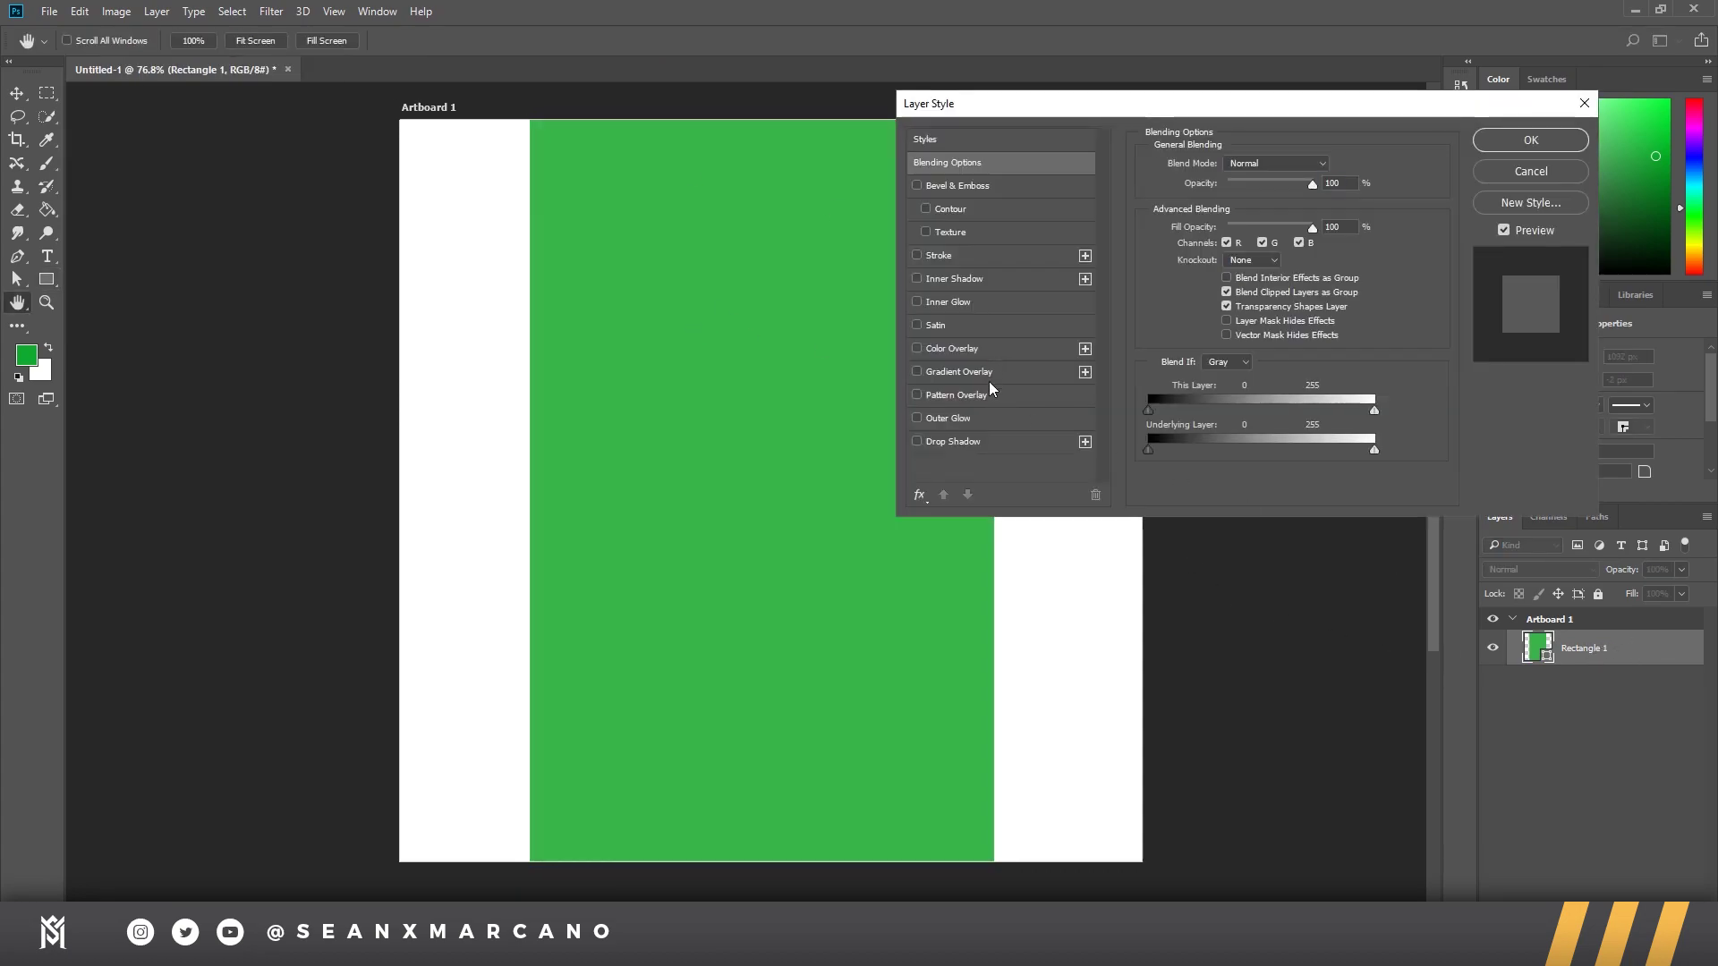
{"action": "left_click", "coordinate": [917, 372]}
Step: Try Color Dodge and Darker Color at 58% opacity in the layer's general blending, then restore Normal at 100%
{"action": "left_click", "coordinate": [1275, 163]}
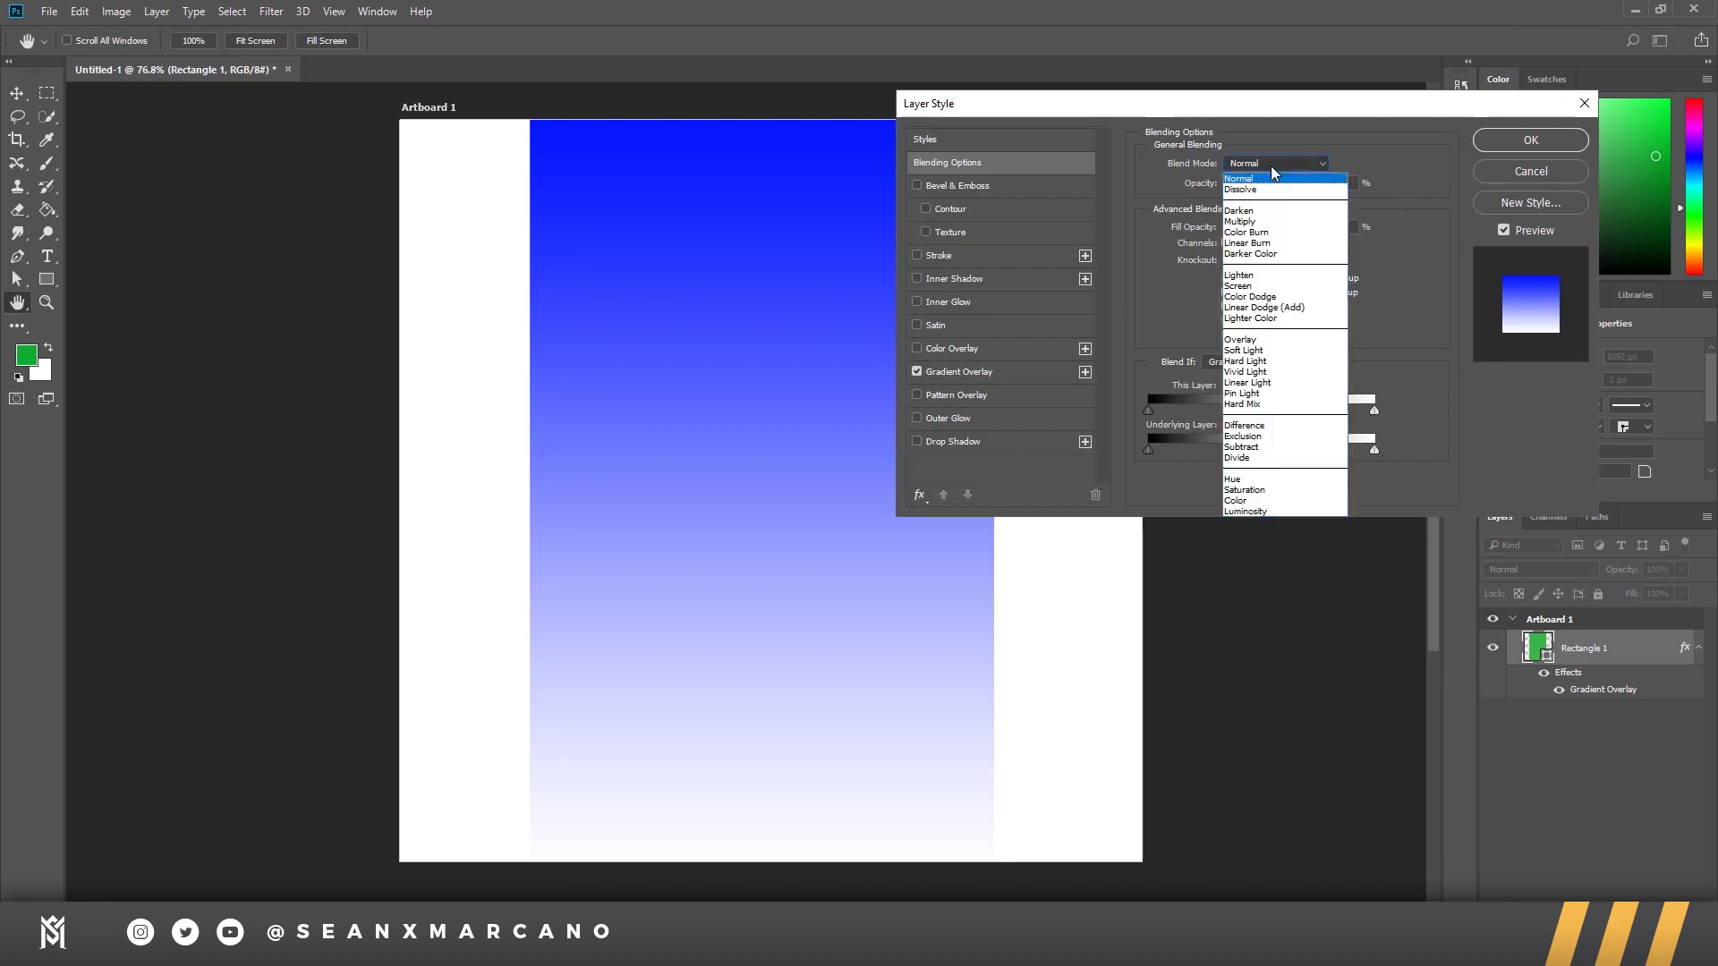
{"action": "left_click", "coordinate": [1257, 295]}
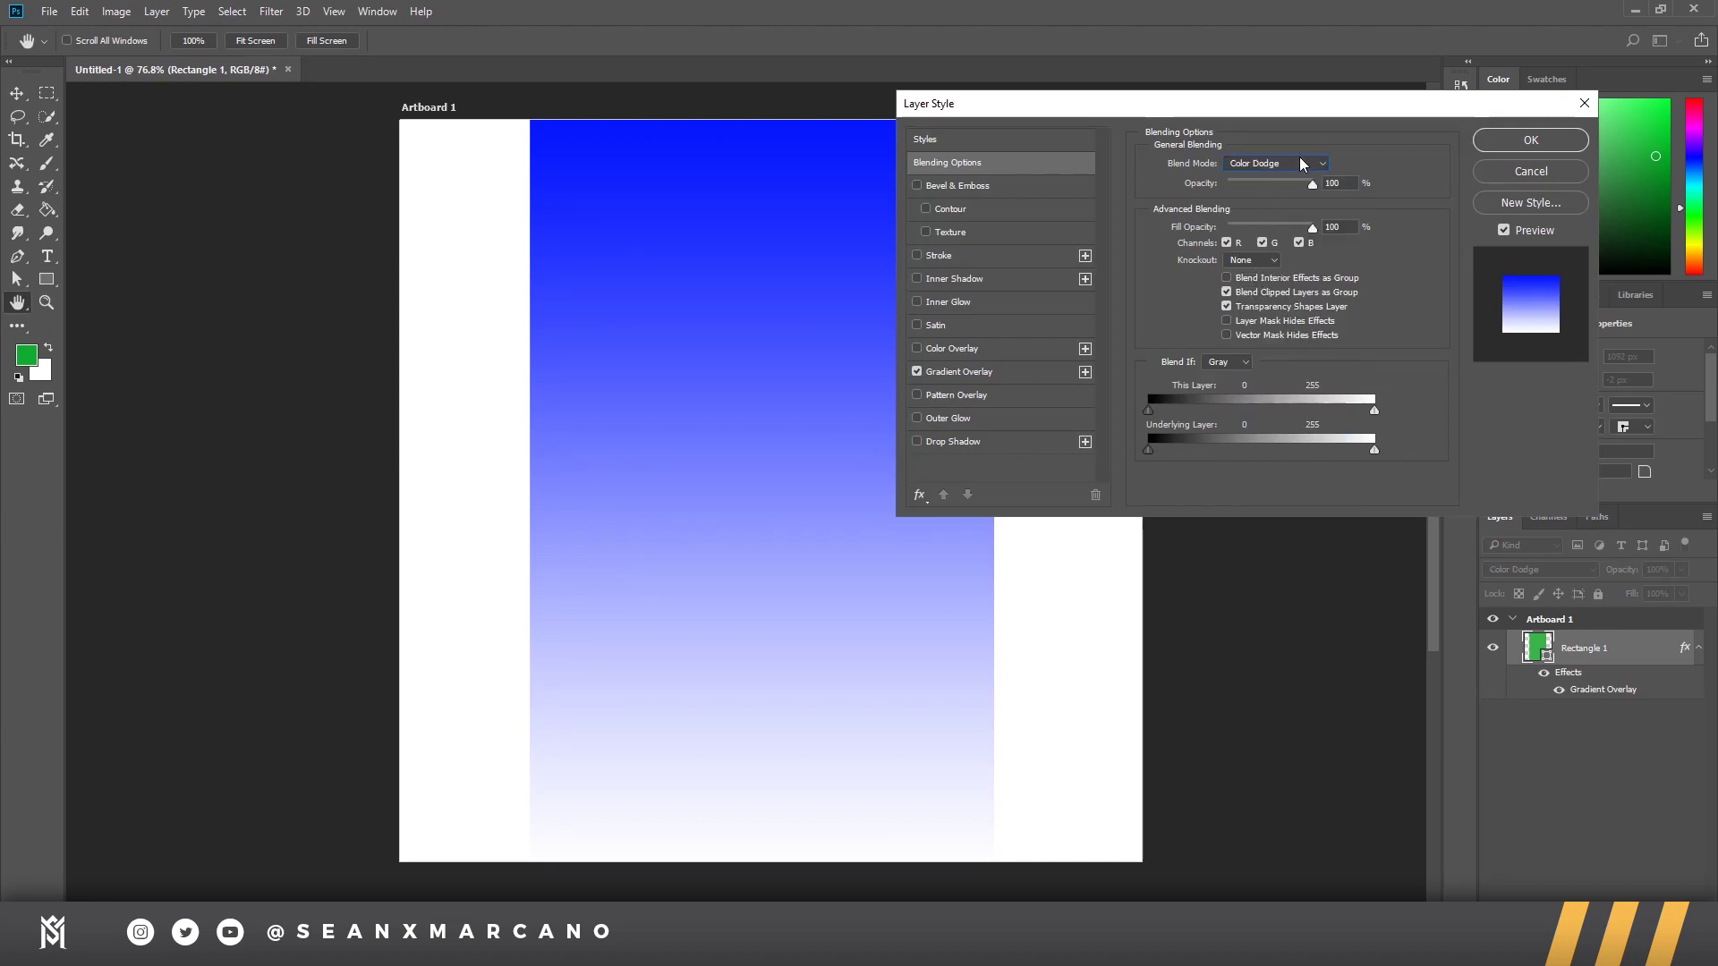
{"action": "left_click_drag", "start_coordinate": [1313, 182], "coordinate": [1277, 183]}
{"action": "left_click", "coordinate": [1275, 162]}
{"action": "left_click", "coordinate": [1261, 258]}
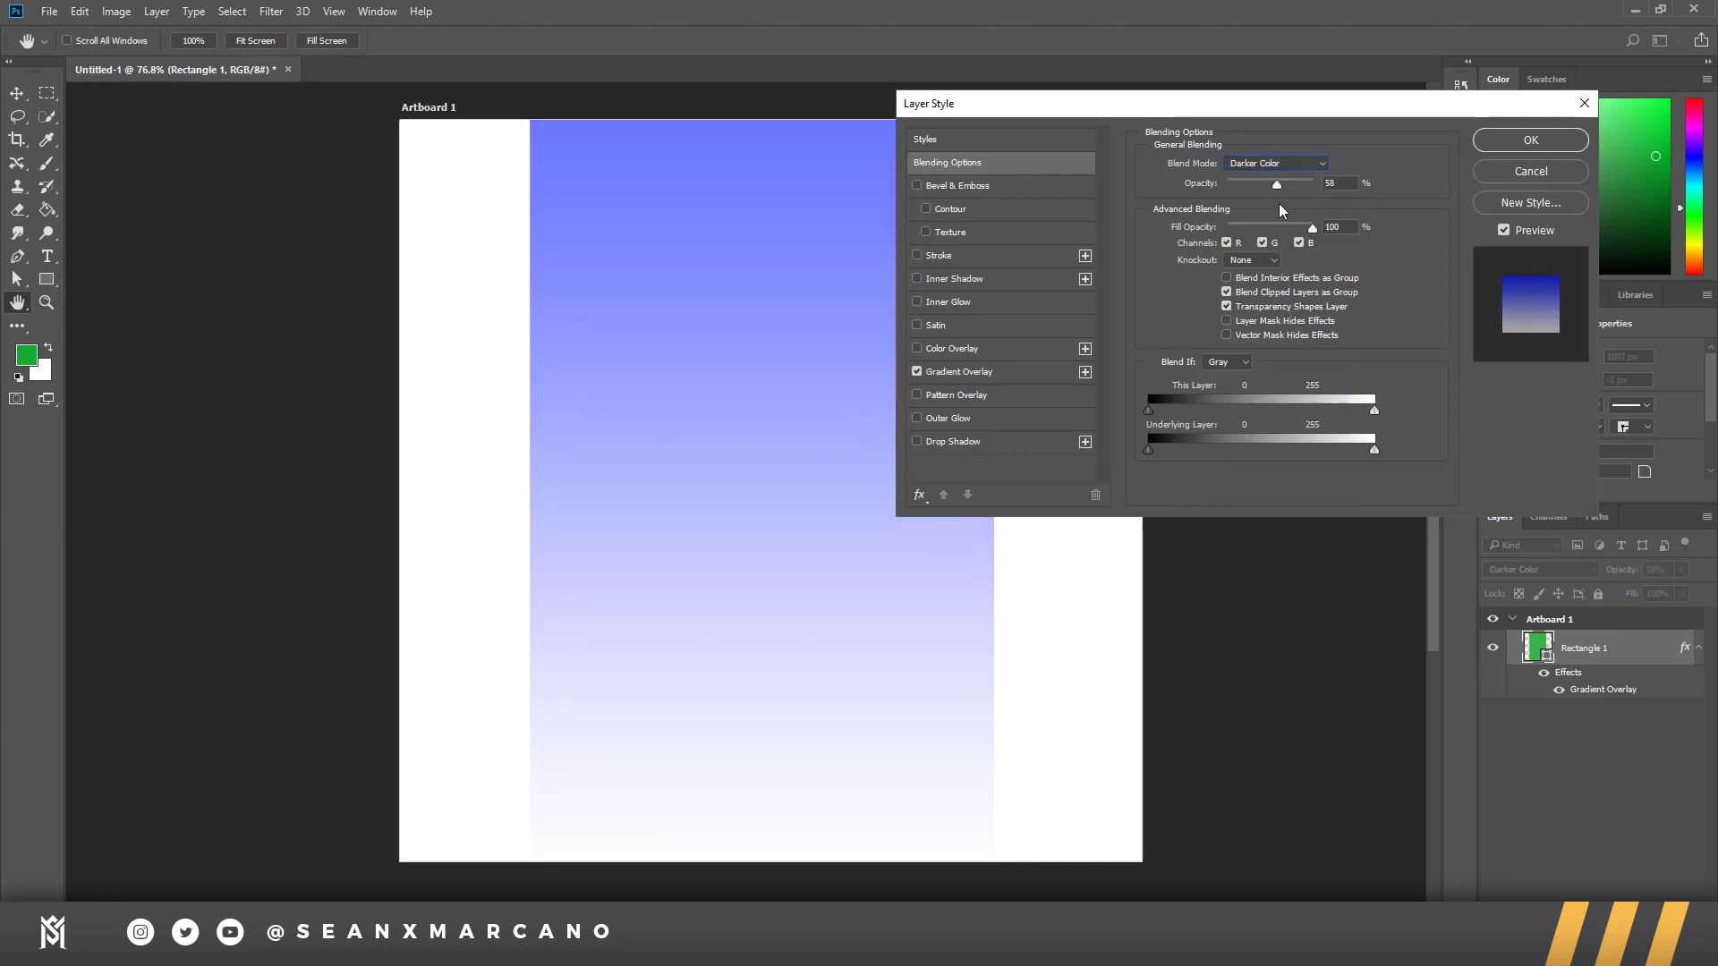
{"action": "scroll", "coordinate": [1275, 162], "scroll_direction": "up", "scroll_amount": 1}
{"action": "left_click", "coordinate": [990, 371]}
{"action": "left_click", "coordinate": [994, 162]}
{"action": "left_click", "coordinate": [1275, 163]}
{"action": "left_click", "coordinate": [1262, 167]}
{"action": "left_click_drag", "start_coordinate": [1277, 182], "coordinate": [1313, 183]}
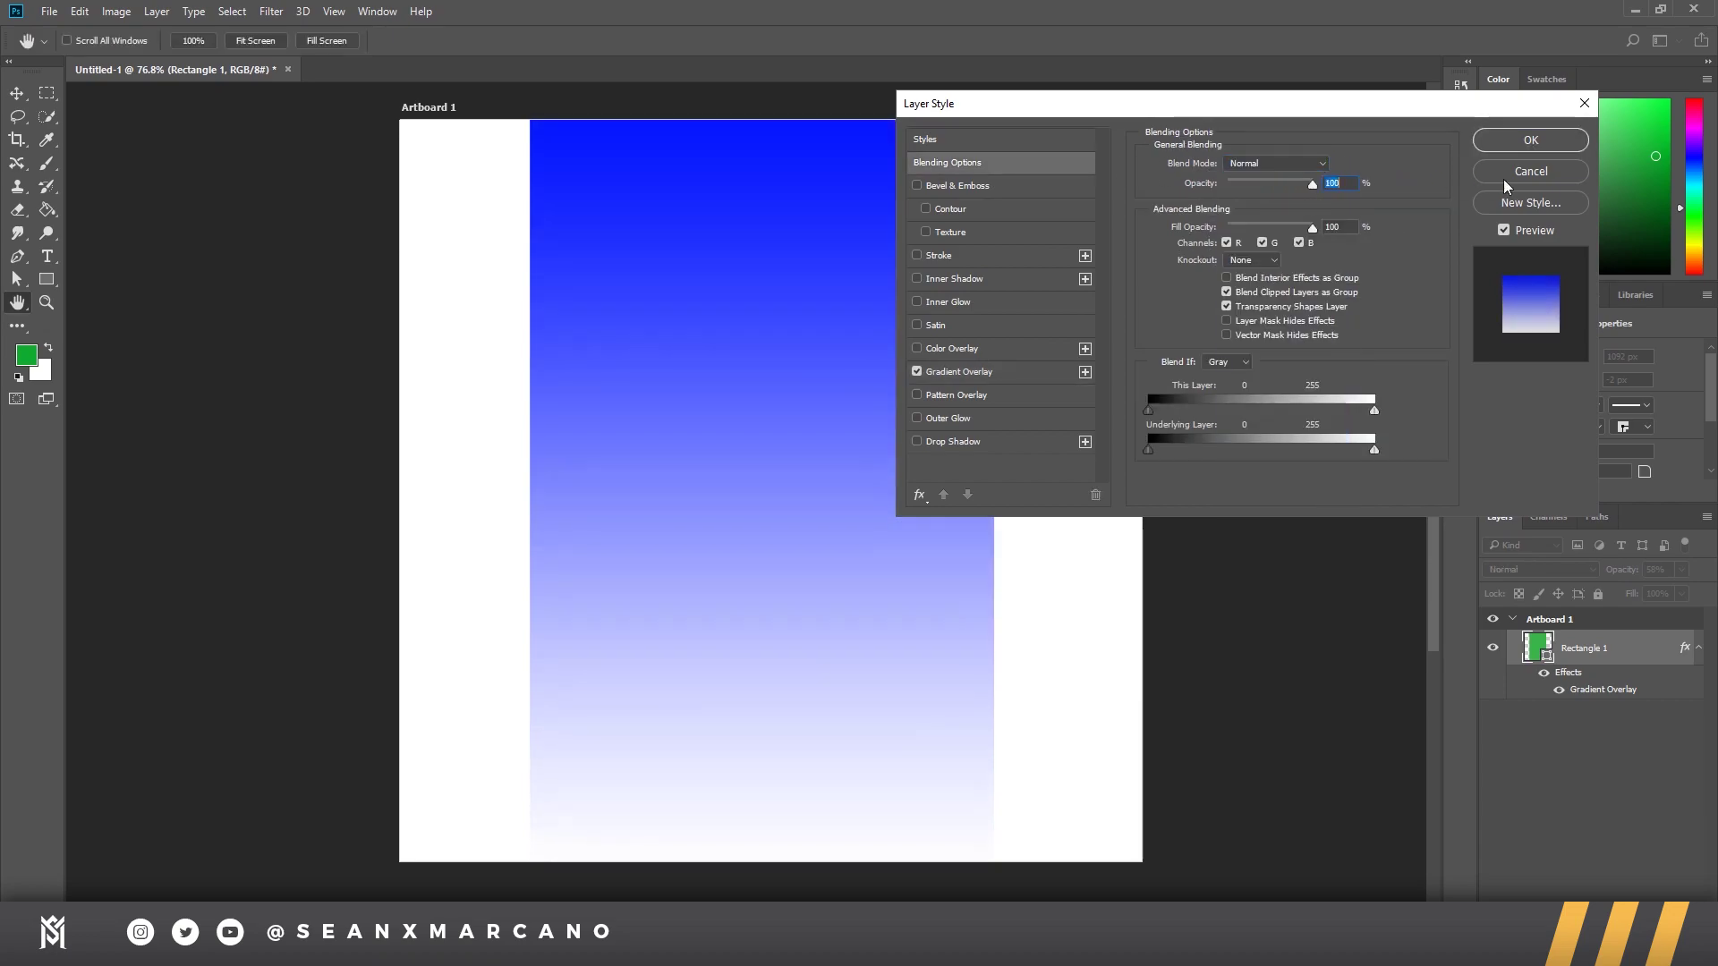
Step: Set the Gradient Overlay's blend mode to Linear Burn, turn off Reverse and apply the layer style
{"action": "left_click", "coordinate": [954, 372]}
{"action": "left_click", "coordinate": [1290, 166]}
{"action": "left_click", "coordinate": [1274, 242]}
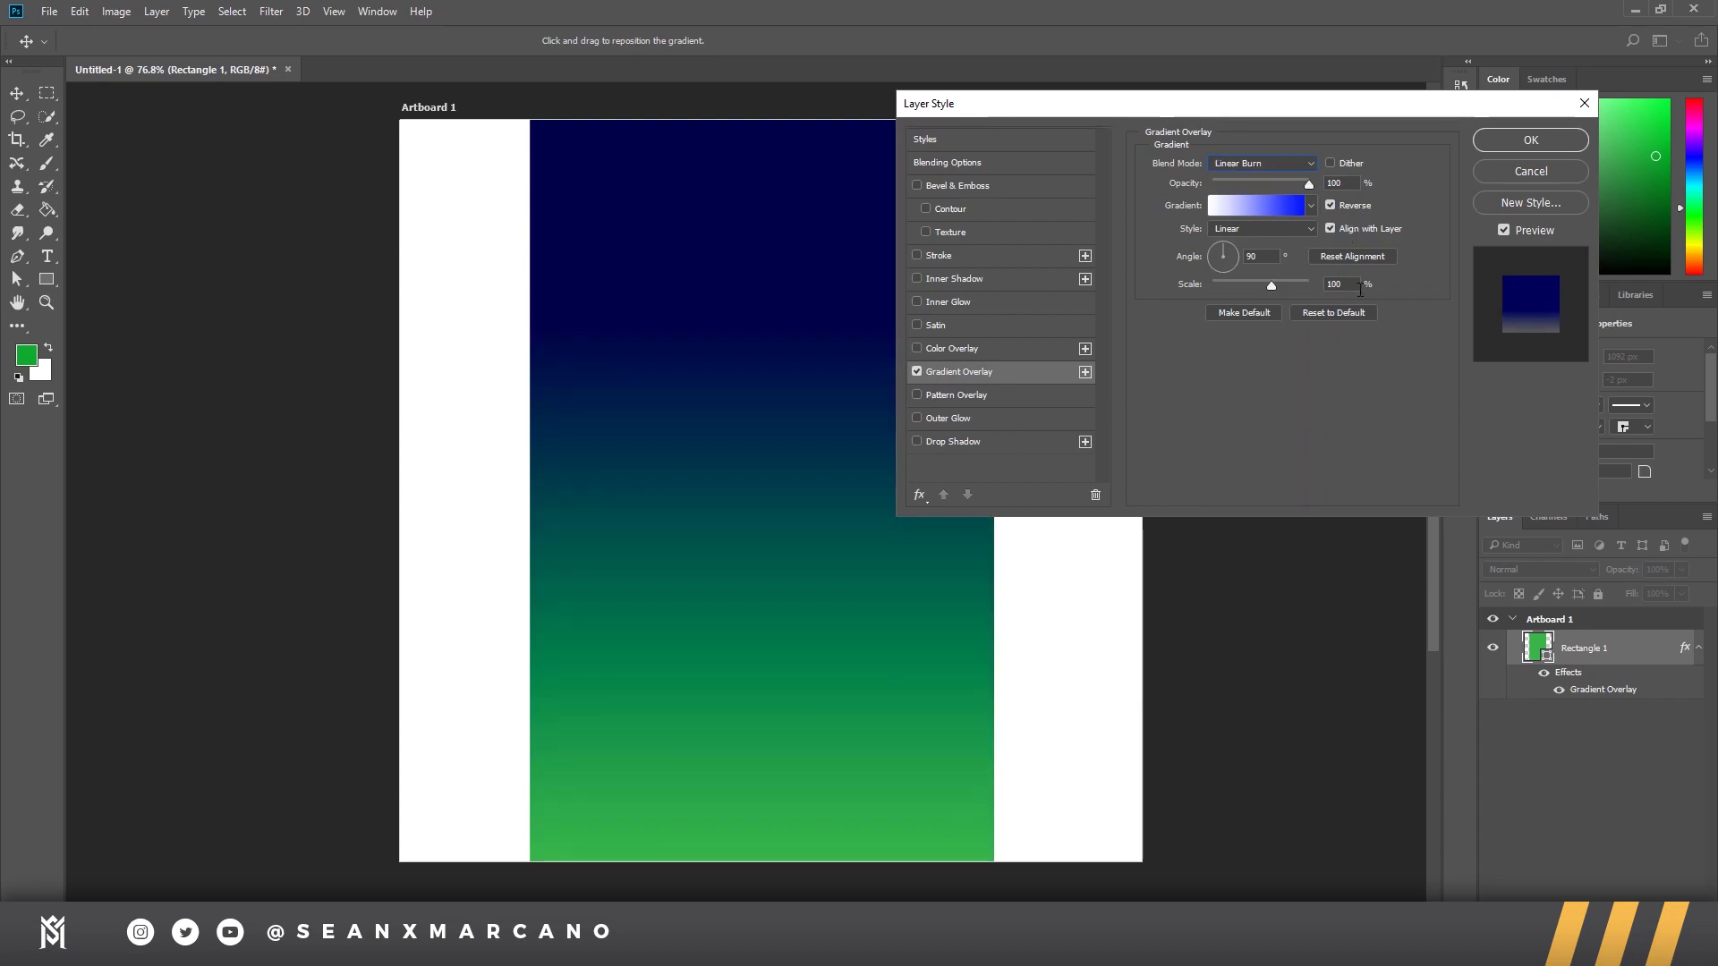
{"action": "left_click", "coordinate": [1330, 205]}
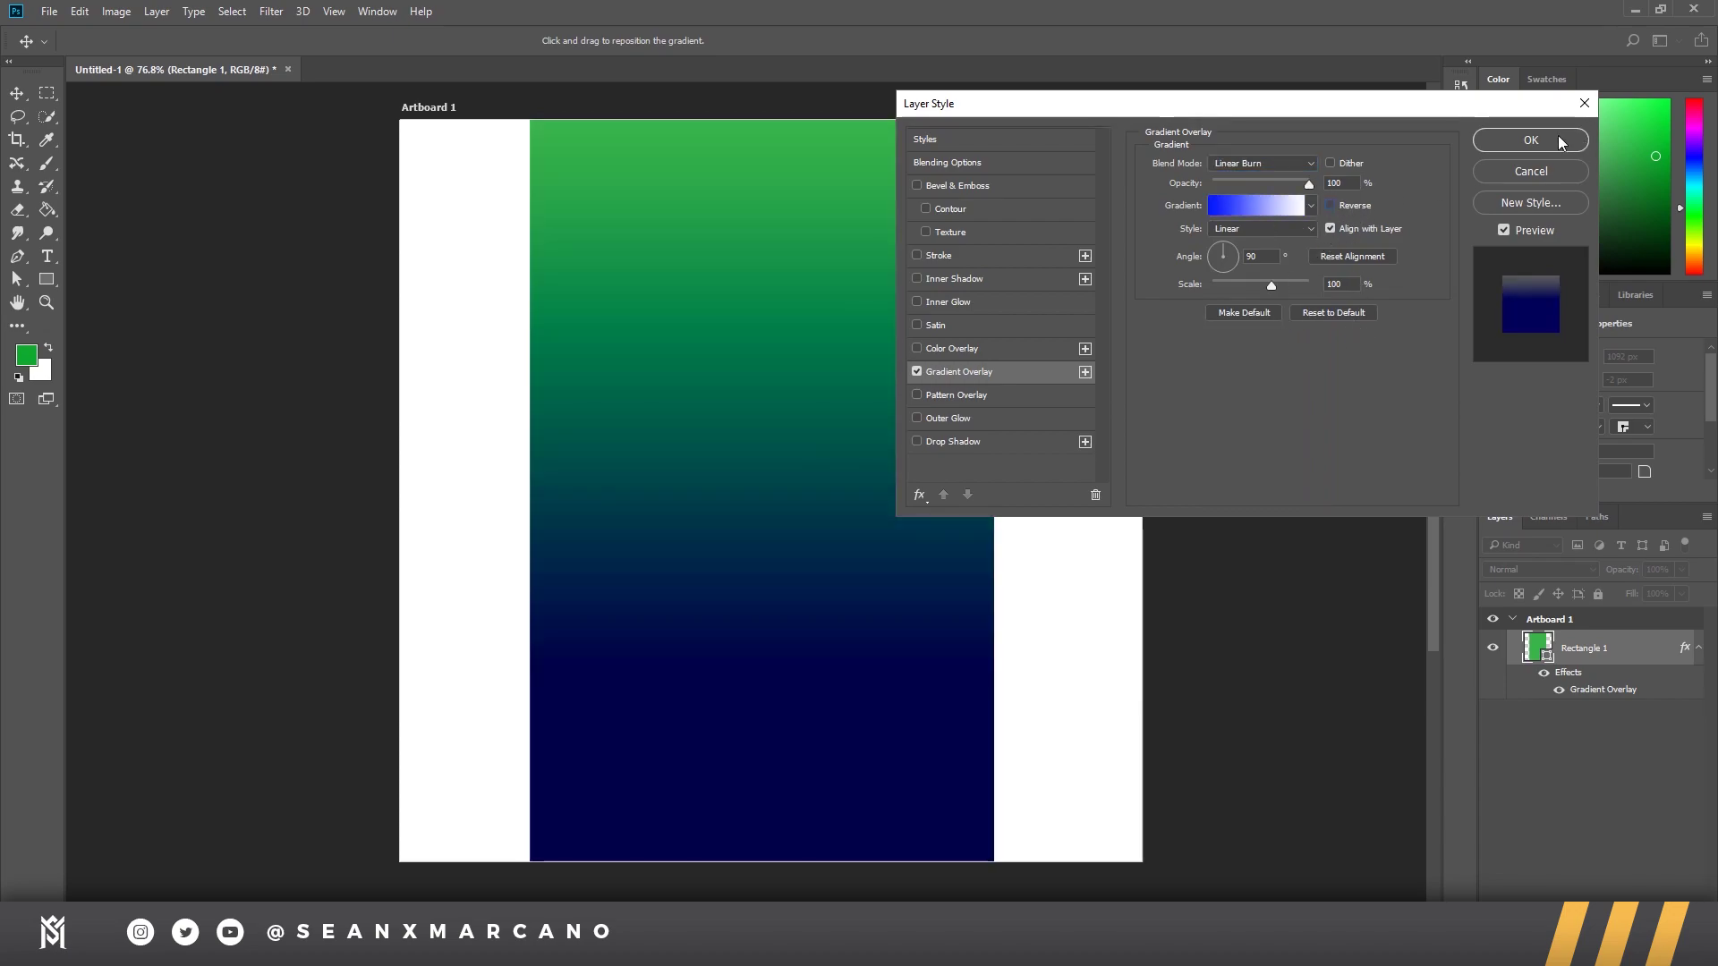
{"action": "left_click", "coordinate": [1531, 140]}
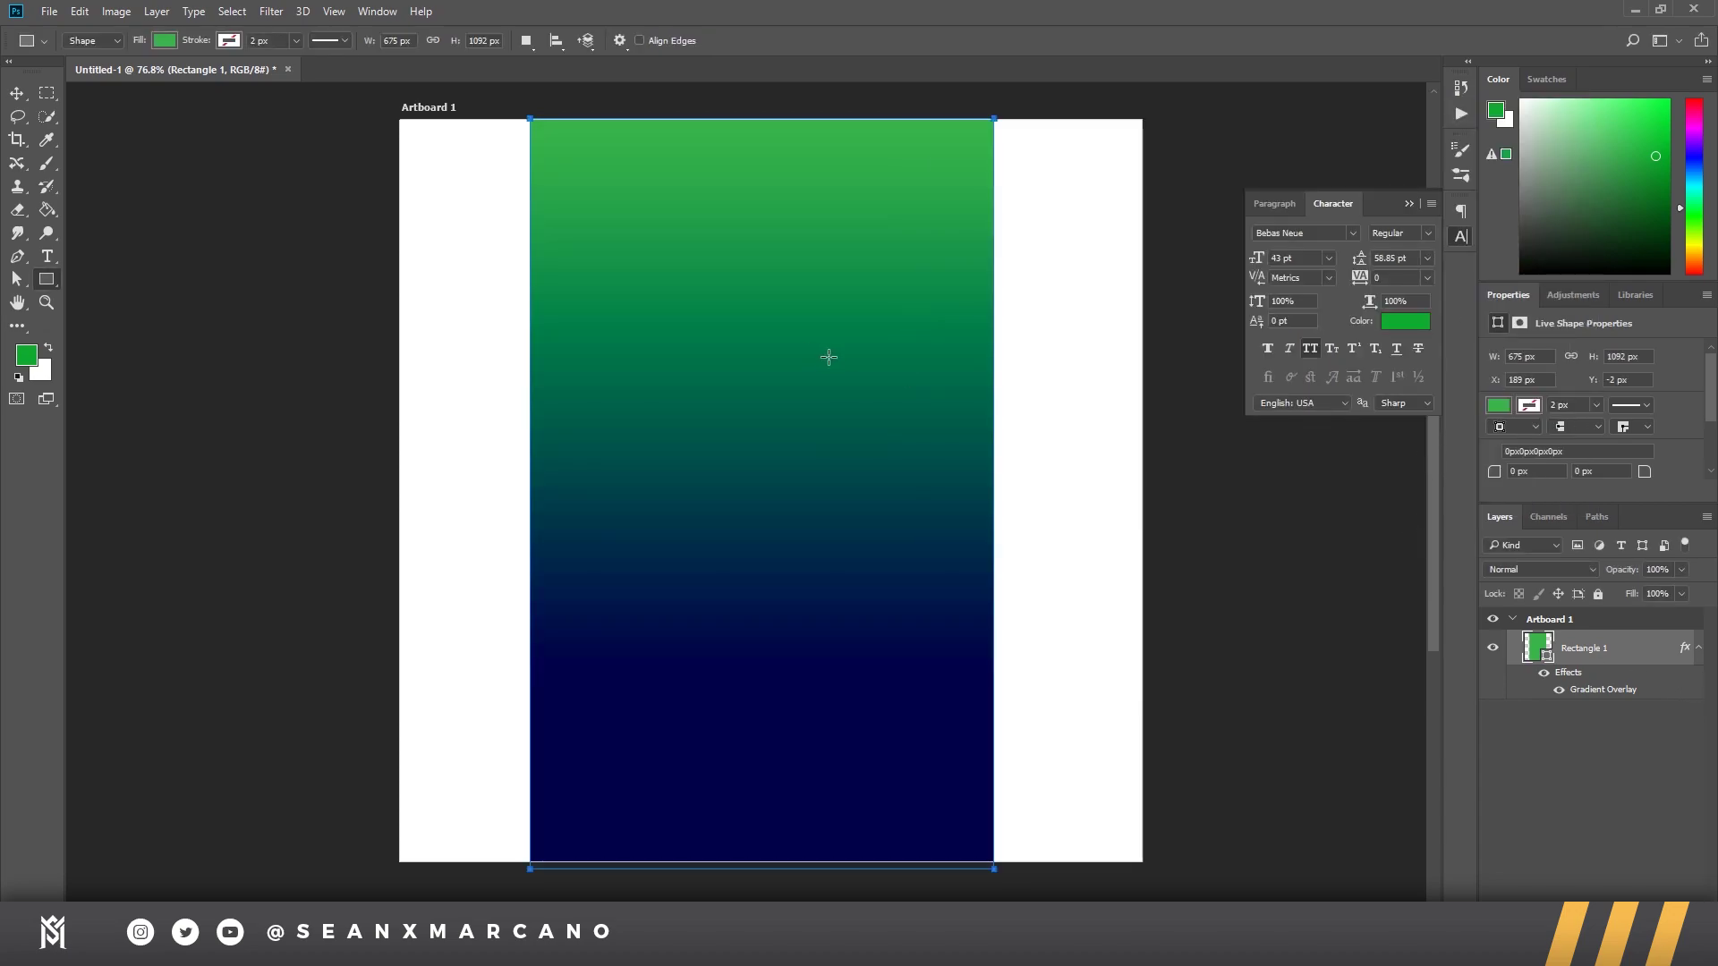
Step: Center the gradient rectangle horizontally and vertically on the artboard, and clear the selection
{"action": "key", "text": "v"}
{"action": "key", "text": "ctrl+a"}
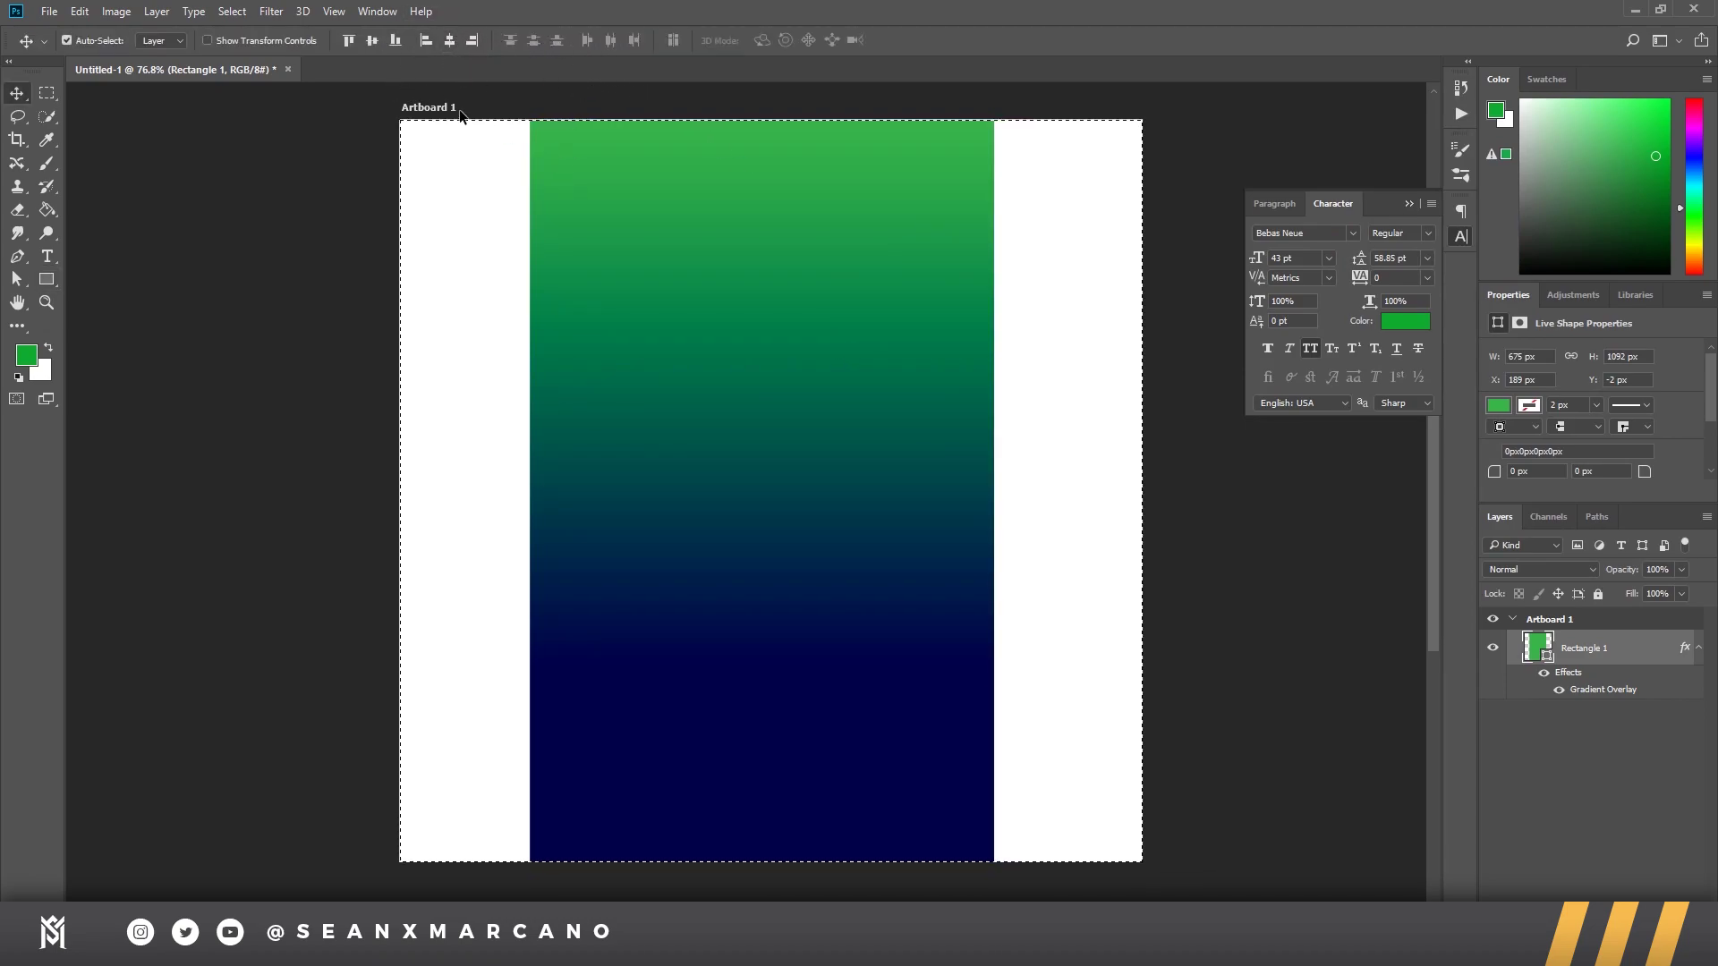
{"action": "left_click", "coordinate": [450, 41]}
{"action": "left_click", "coordinate": [372, 41]}
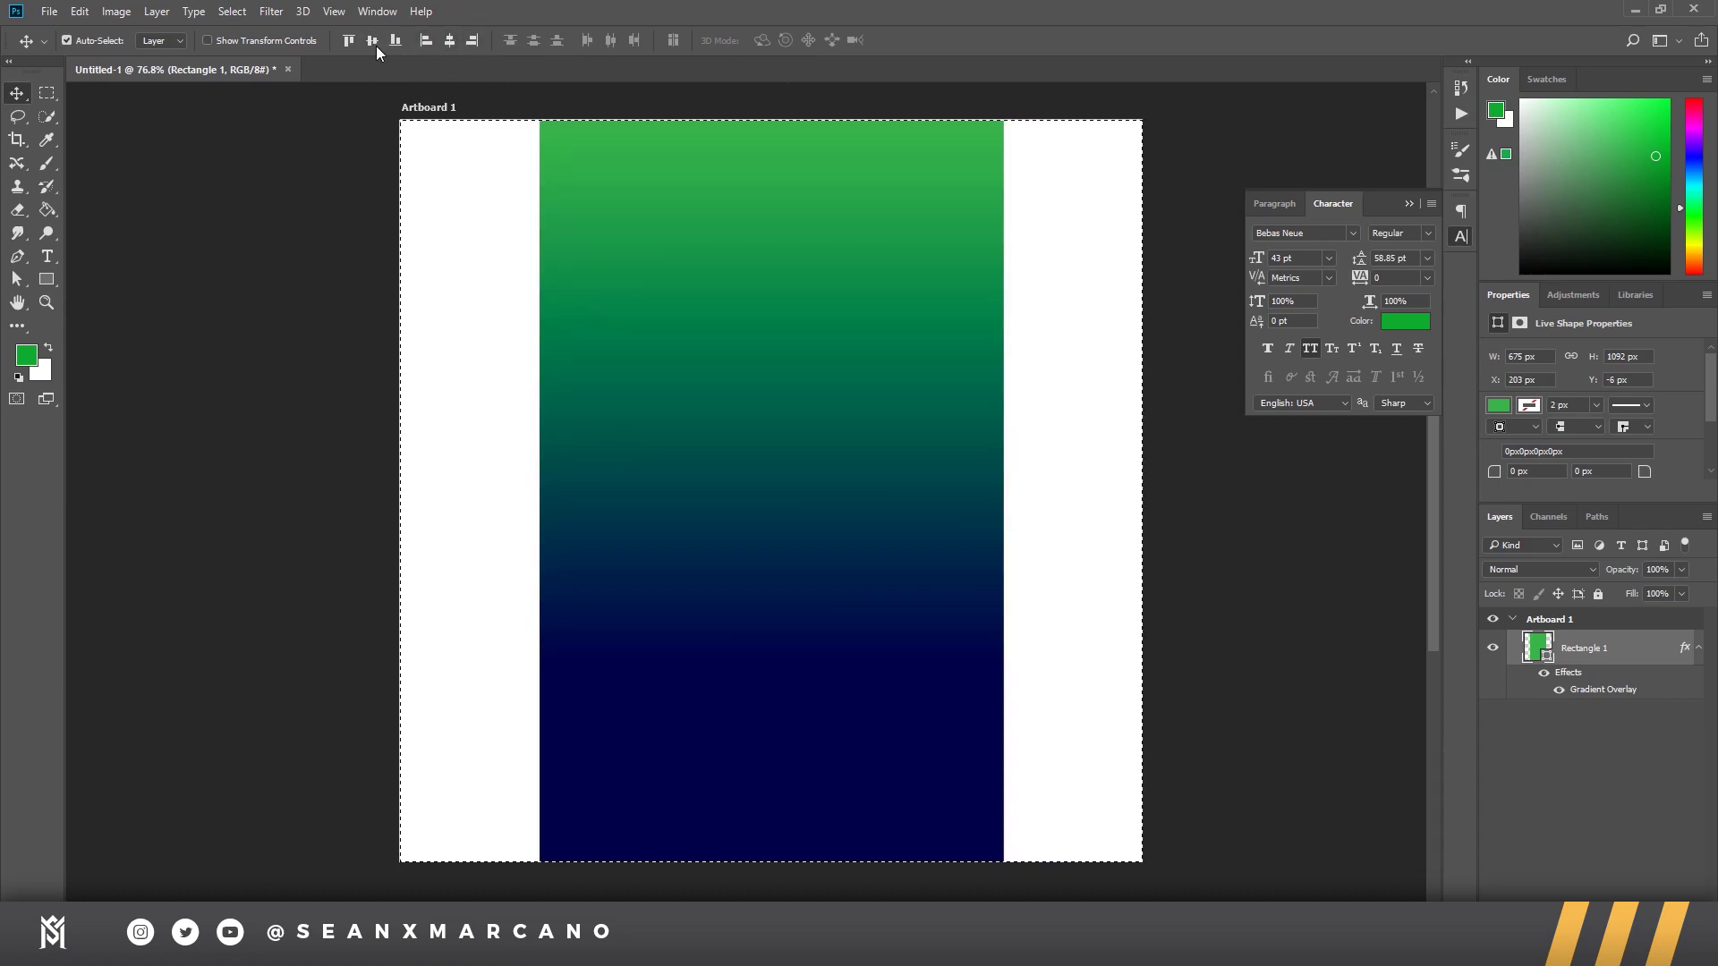
{"action": "key", "text": "ctrl+d"}
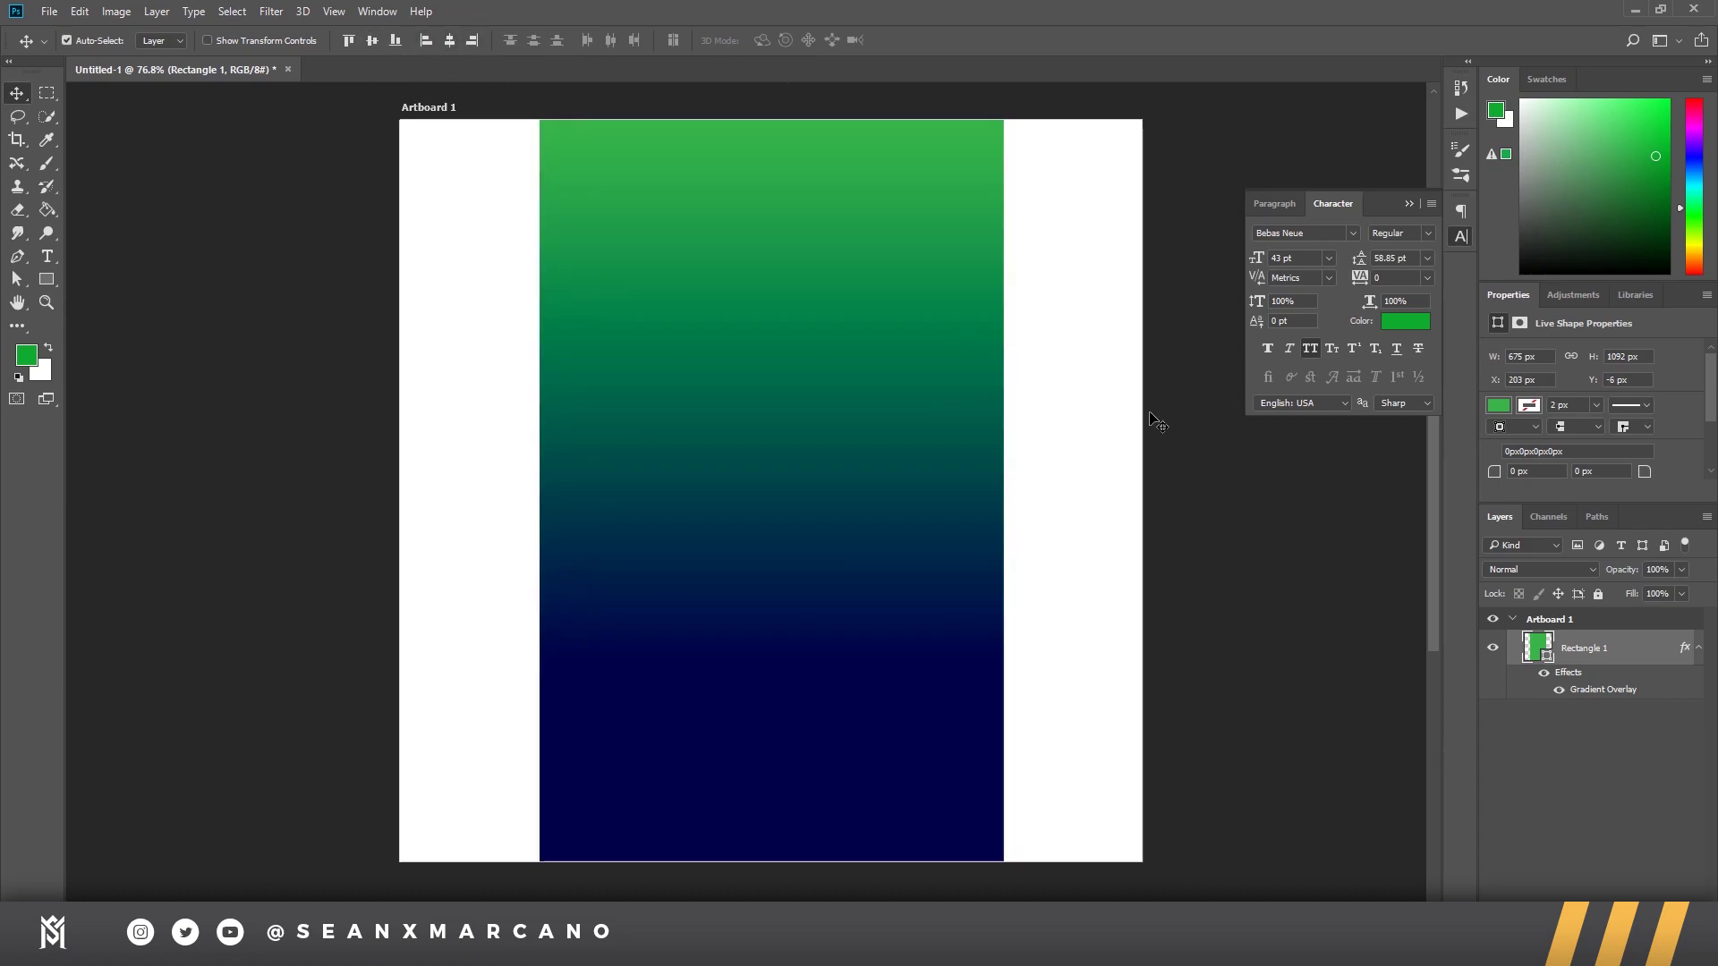
Step: Move the gradient rectangle off-center, slightly left of the artboard's middle
{"action": "key", "text": "ctrl+t"}
{"action": "left_click_drag", "start_coordinate": [956, 390], "coordinate": [873, 401]}
{"action": "right_click", "coordinate": [935, 381]}
{"action": "key", "text": "Escape"}
{"action": "key", "text": "shift+Right"}
{"action": "key", "text": "shift+Right"}
{"action": "key", "text": "Return"}
{"action": "key", "text": "ctrl+t"}
{"action": "key", "text": "Return"}
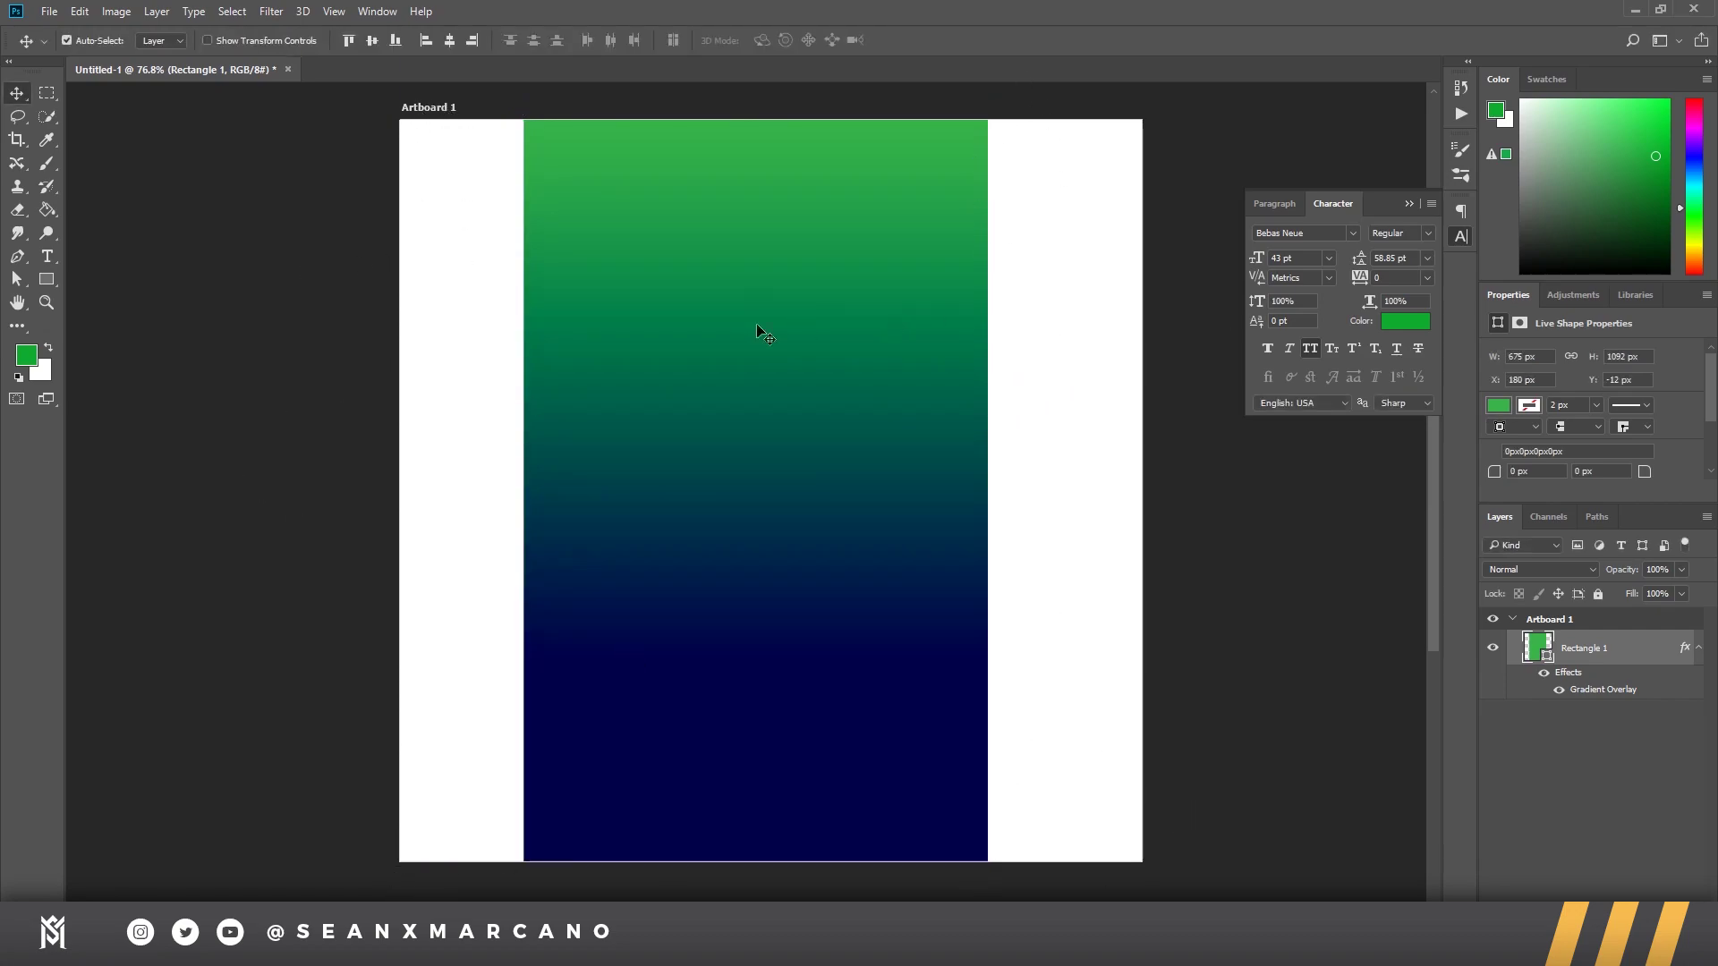
Step: Realign the displaced gradient rectangle to the artboard's horizontal and vertical centers, and deselect
{"action": "key", "text": "ctrl+a"}
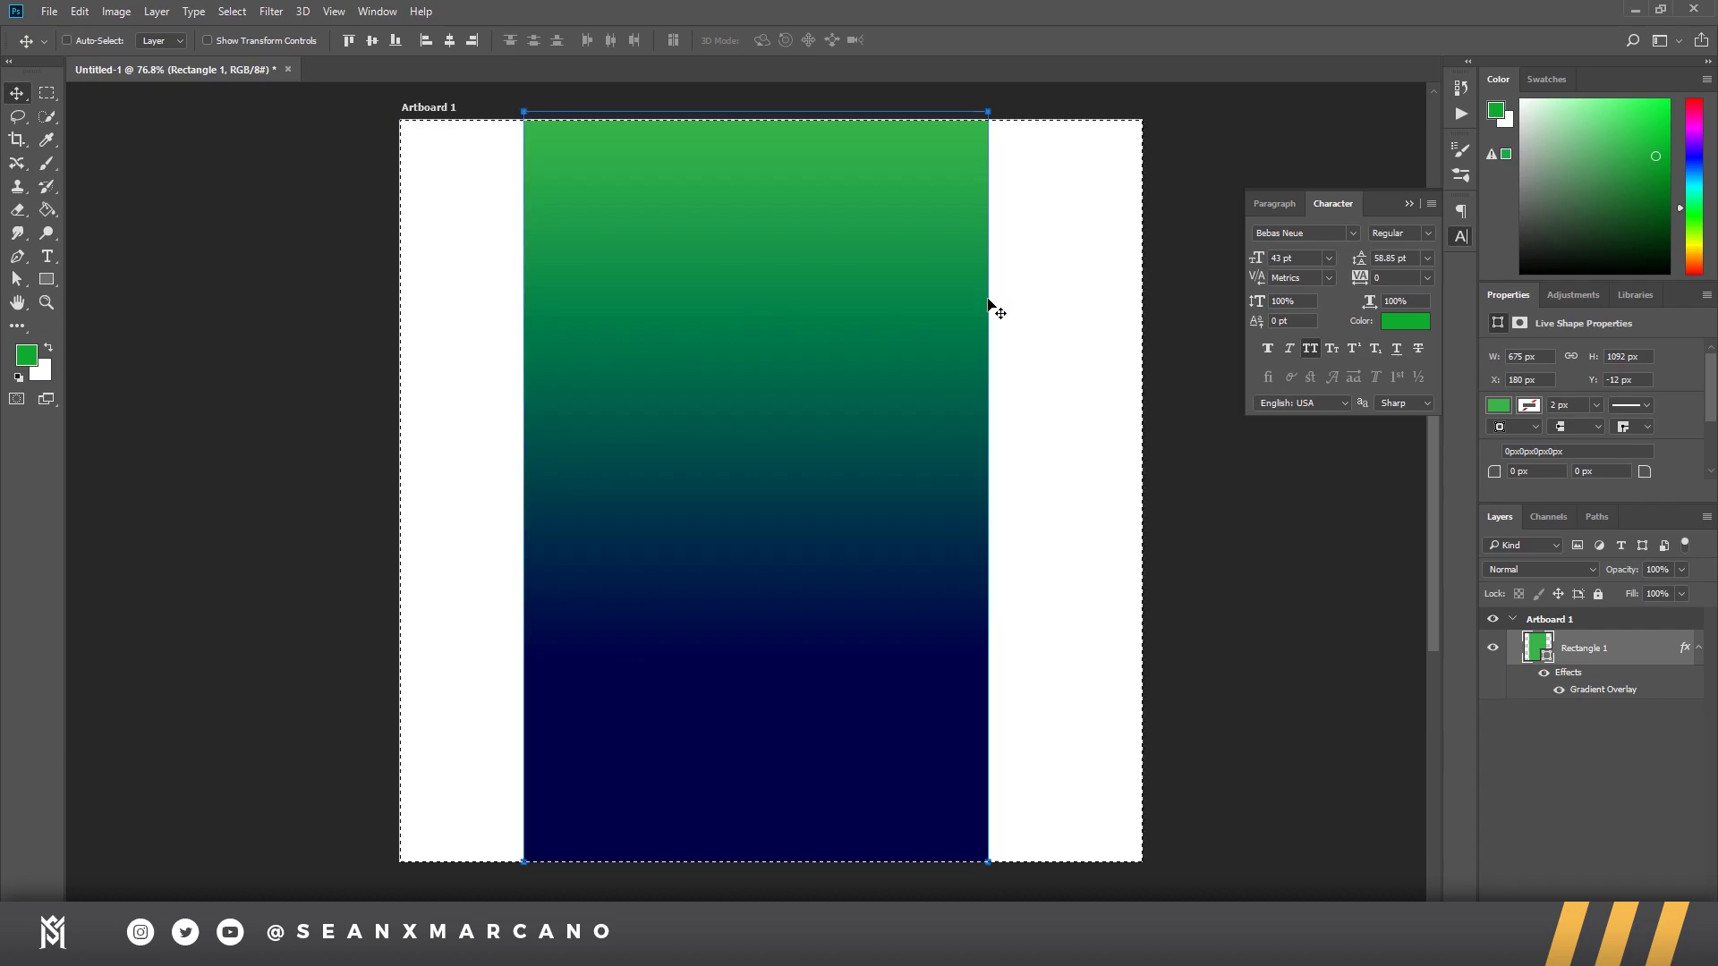
{"action": "left_click", "coordinate": [450, 39]}
{"action": "key", "text": "ctrl+d"}
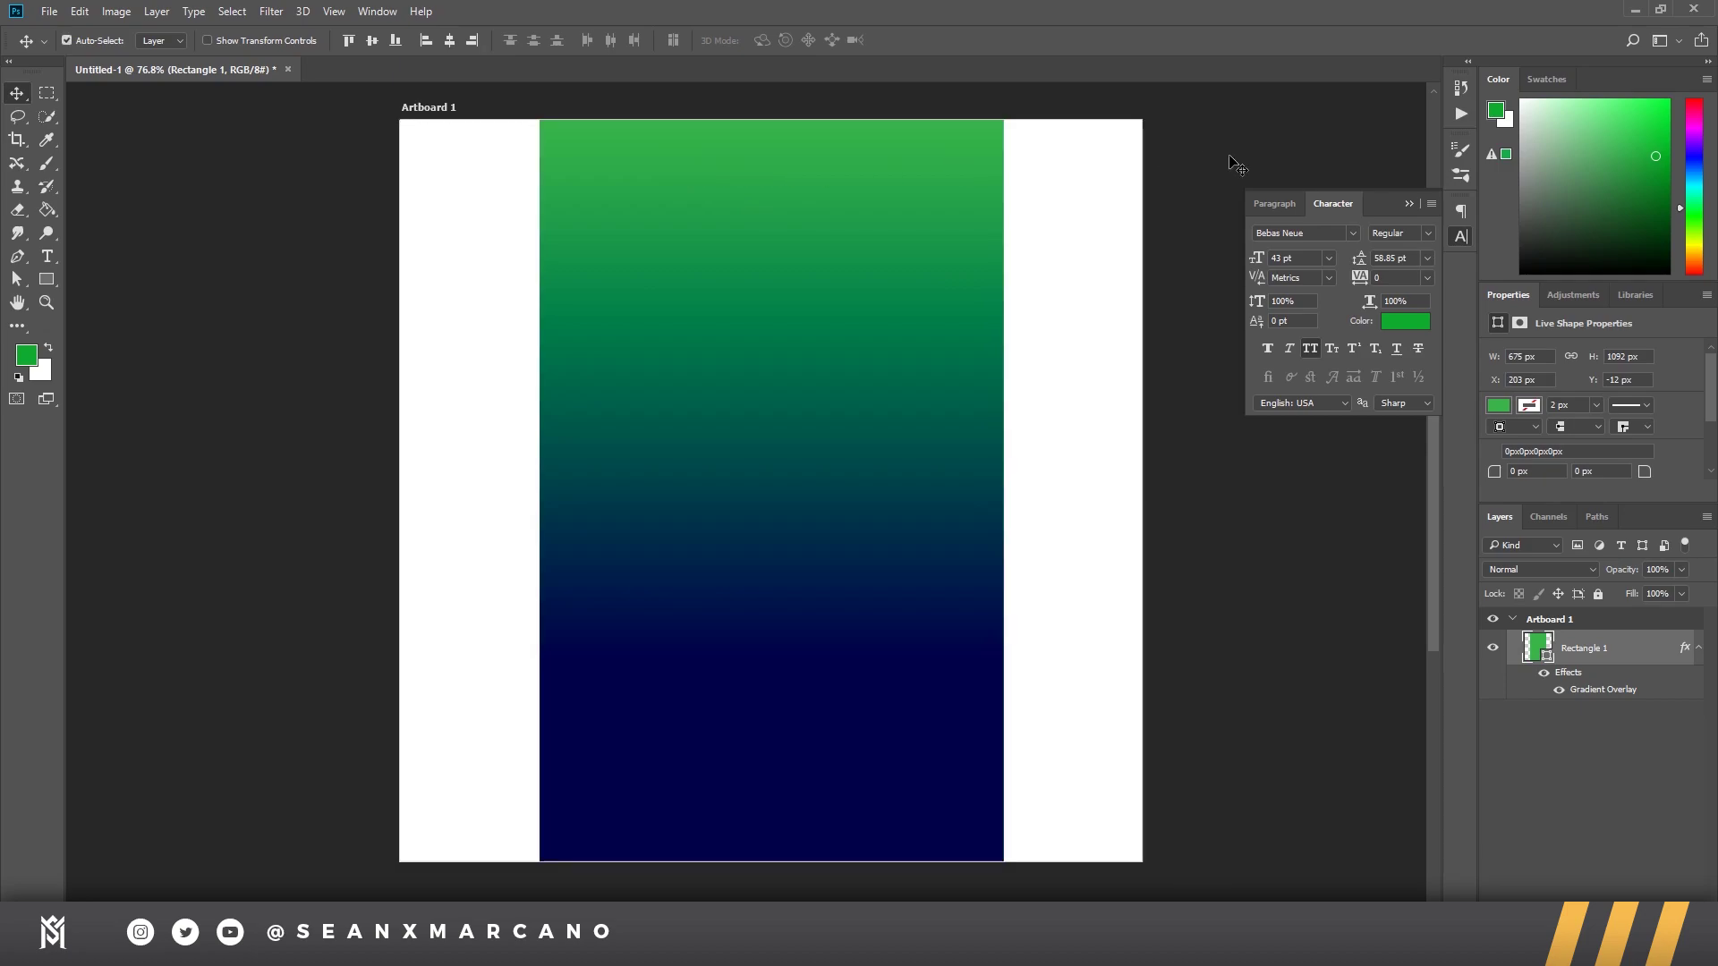
{"action": "key", "text": "ctrl+a"}
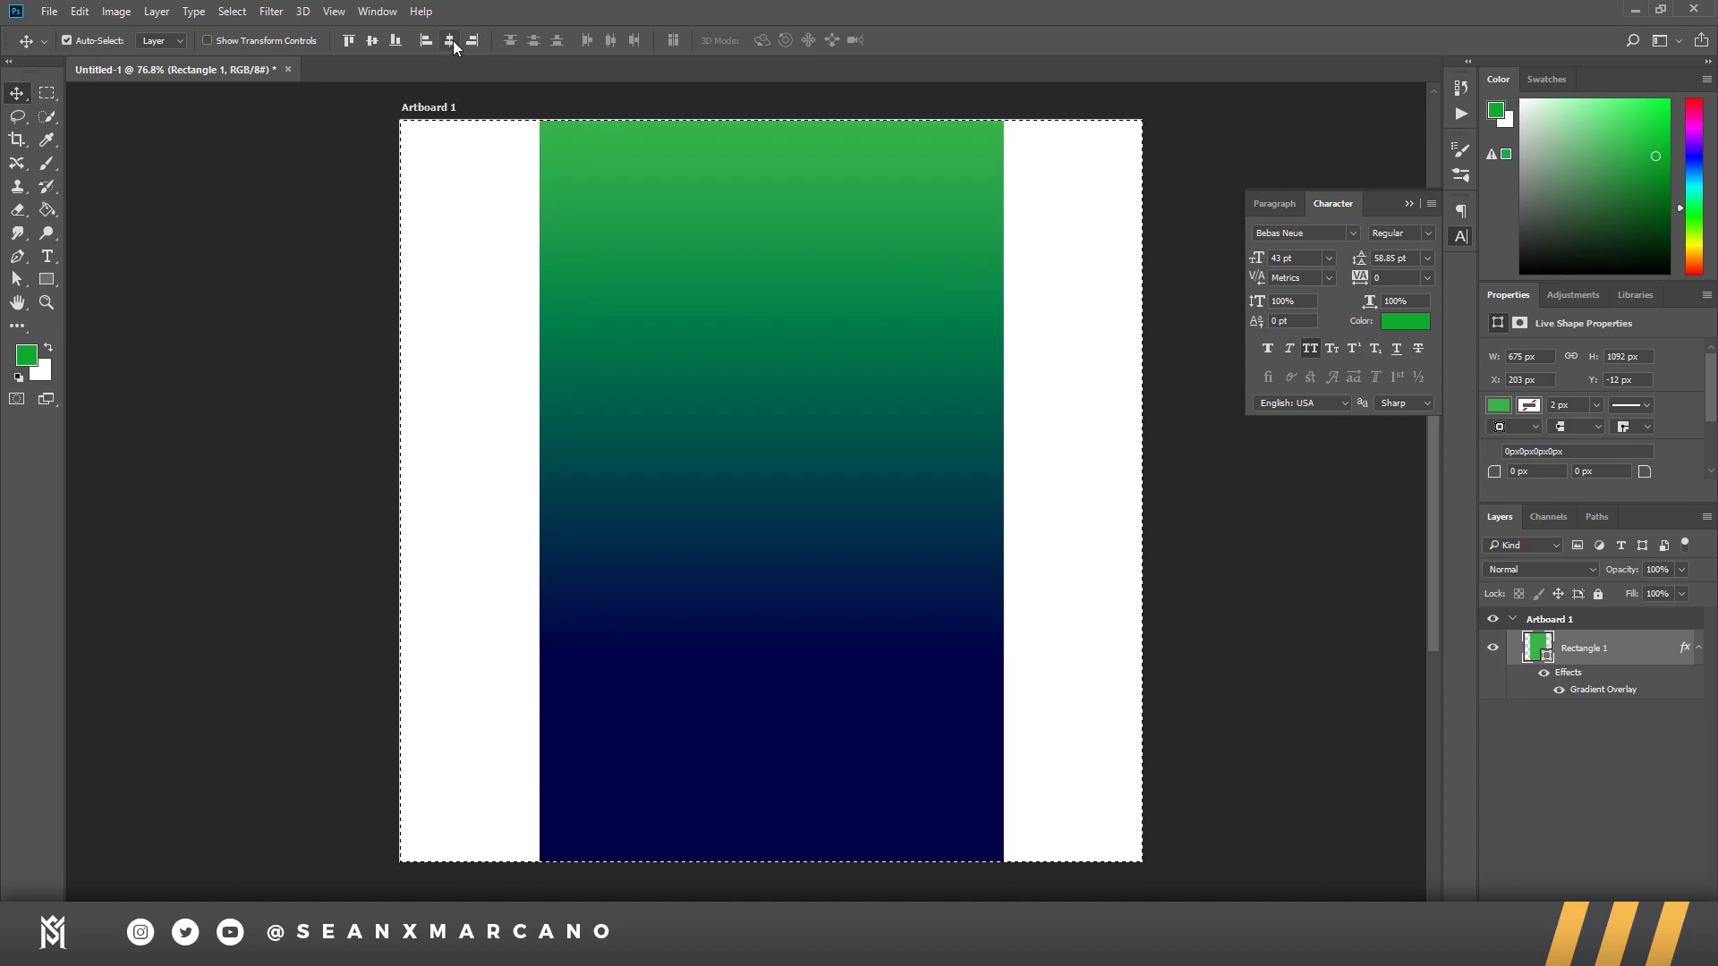
{"action": "left_click", "coordinate": [371, 40]}
{"action": "key", "text": "ctrl+d"}
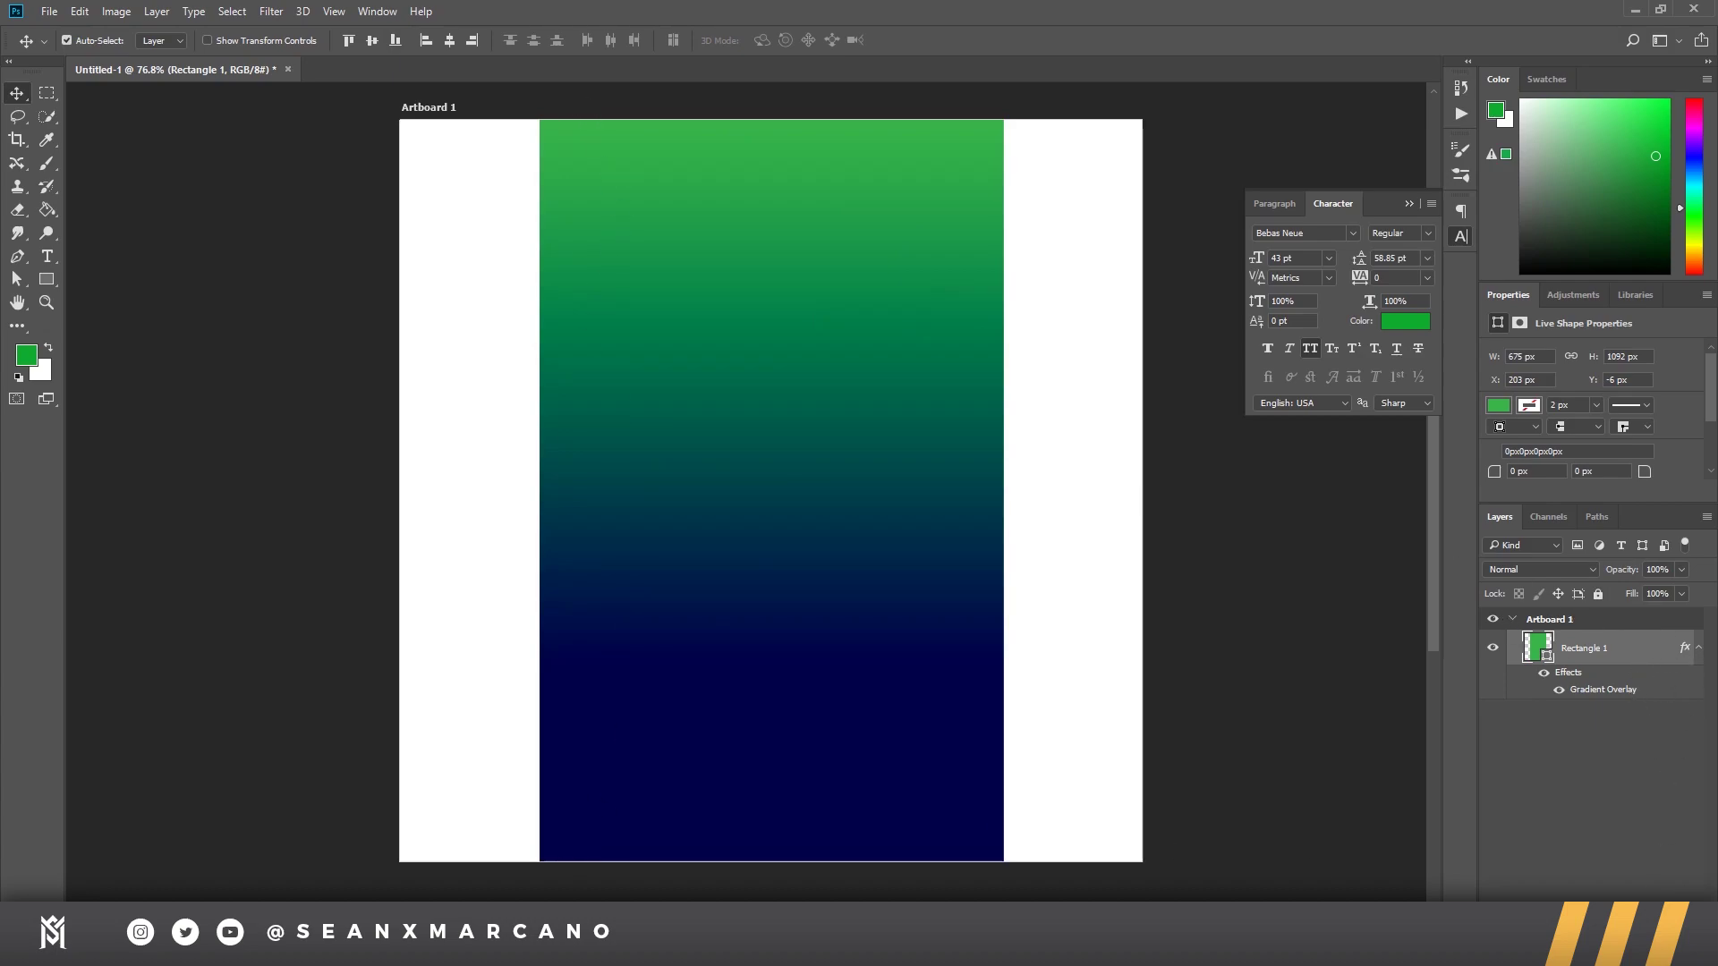
Step: Add a 43 pt Bebas Neue text layer with a first name near the gradient rectangle's upper-left corner and color it white
{"action": "key", "text": "ctrl+shift+alt+n"}
{"action": "key", "text": "t"}
{"action": "left_click", "coordinate": [584, 190]}
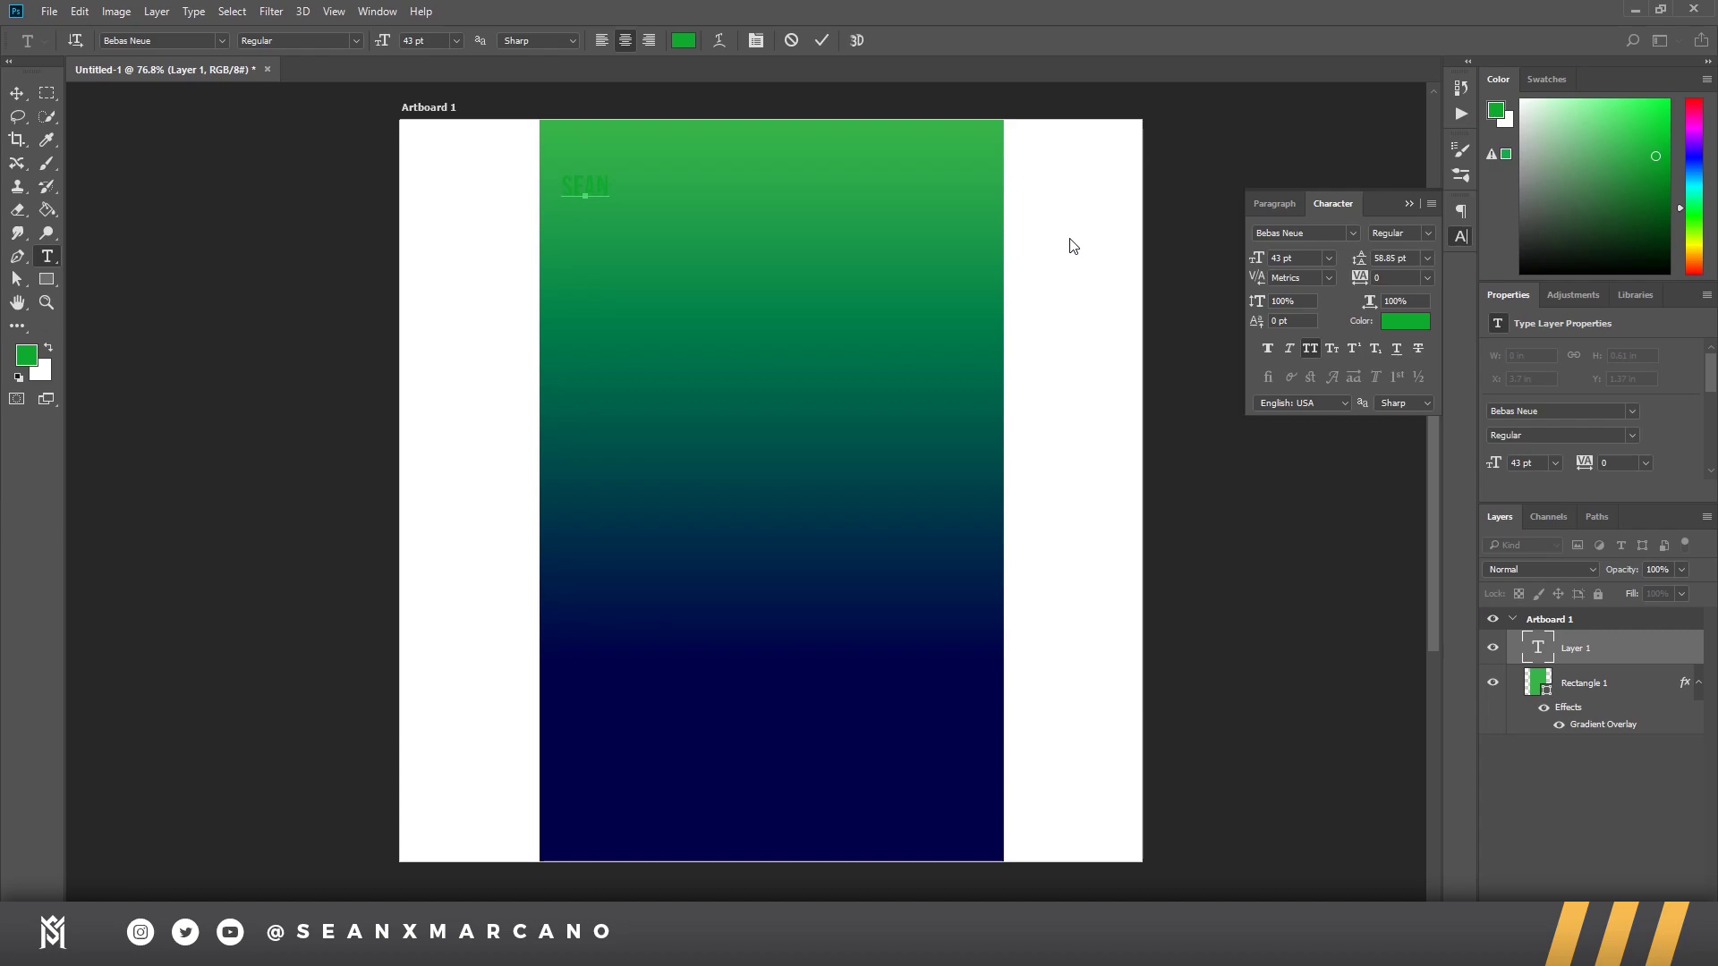
{"action": "key", "text": "ctrl+a"}
{"action": "left_click", "coordinate": [48, 348]}
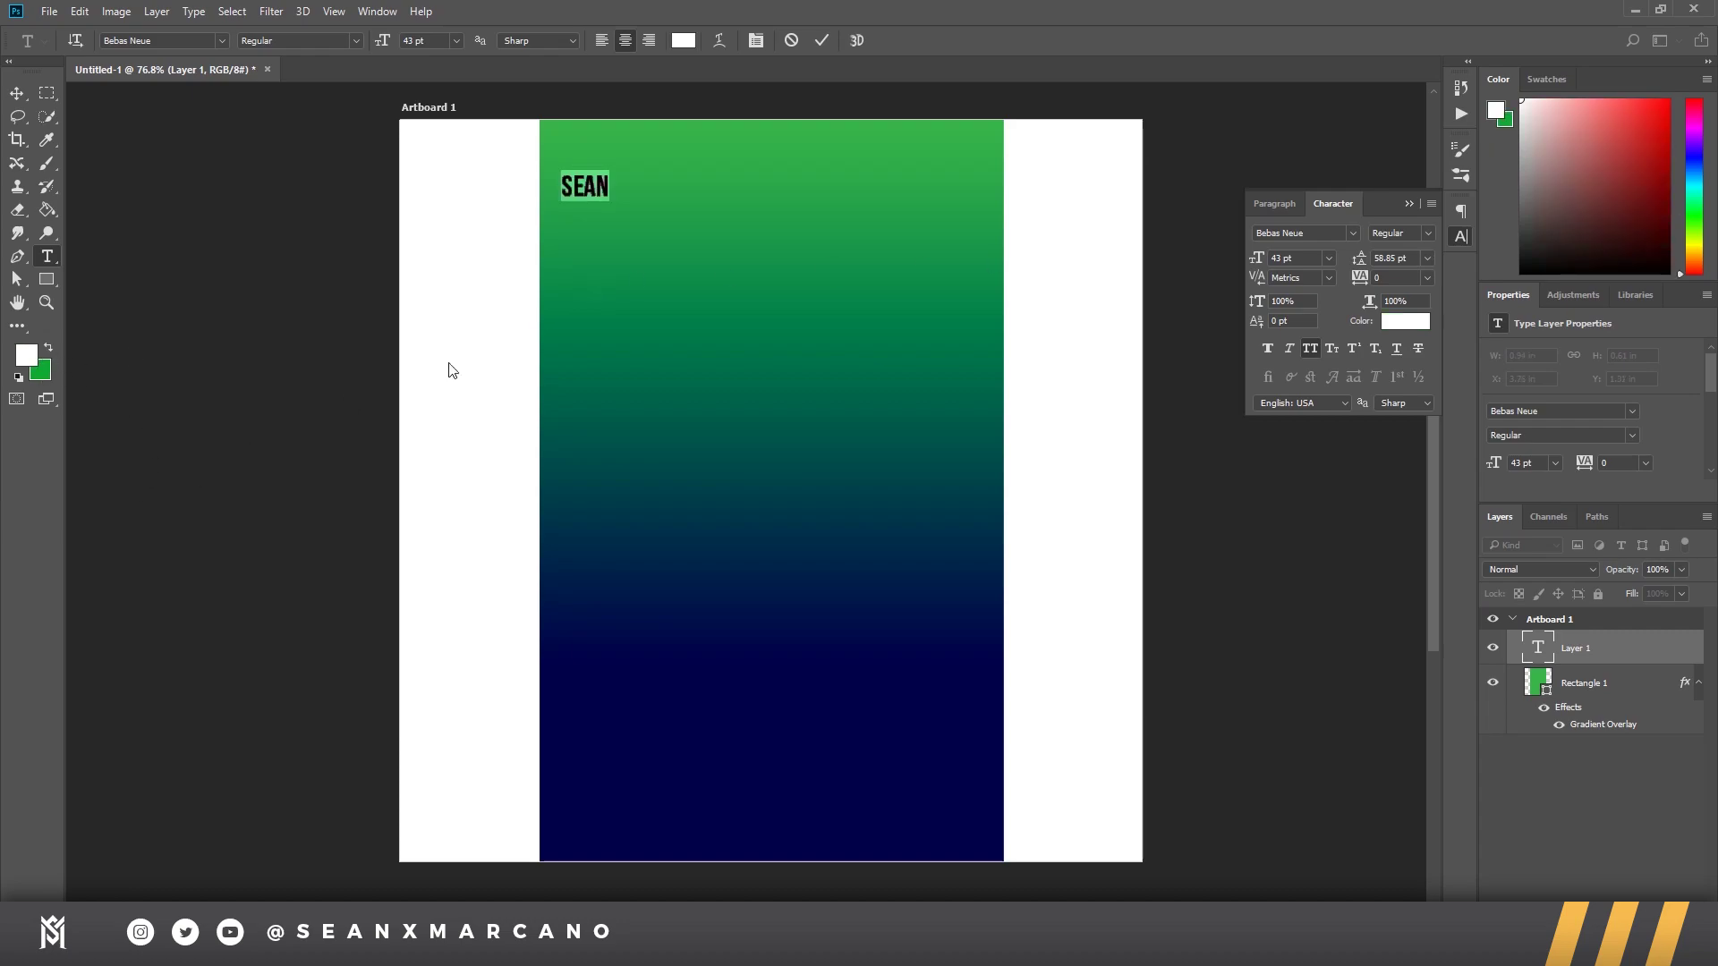
{"action": "left_click", "coordinate": [1588, 661]}
Step: Scale the white name text to about 400% and place it near the top of the gradient rectangle
{"action": "key", "text": "ctrl+t"}
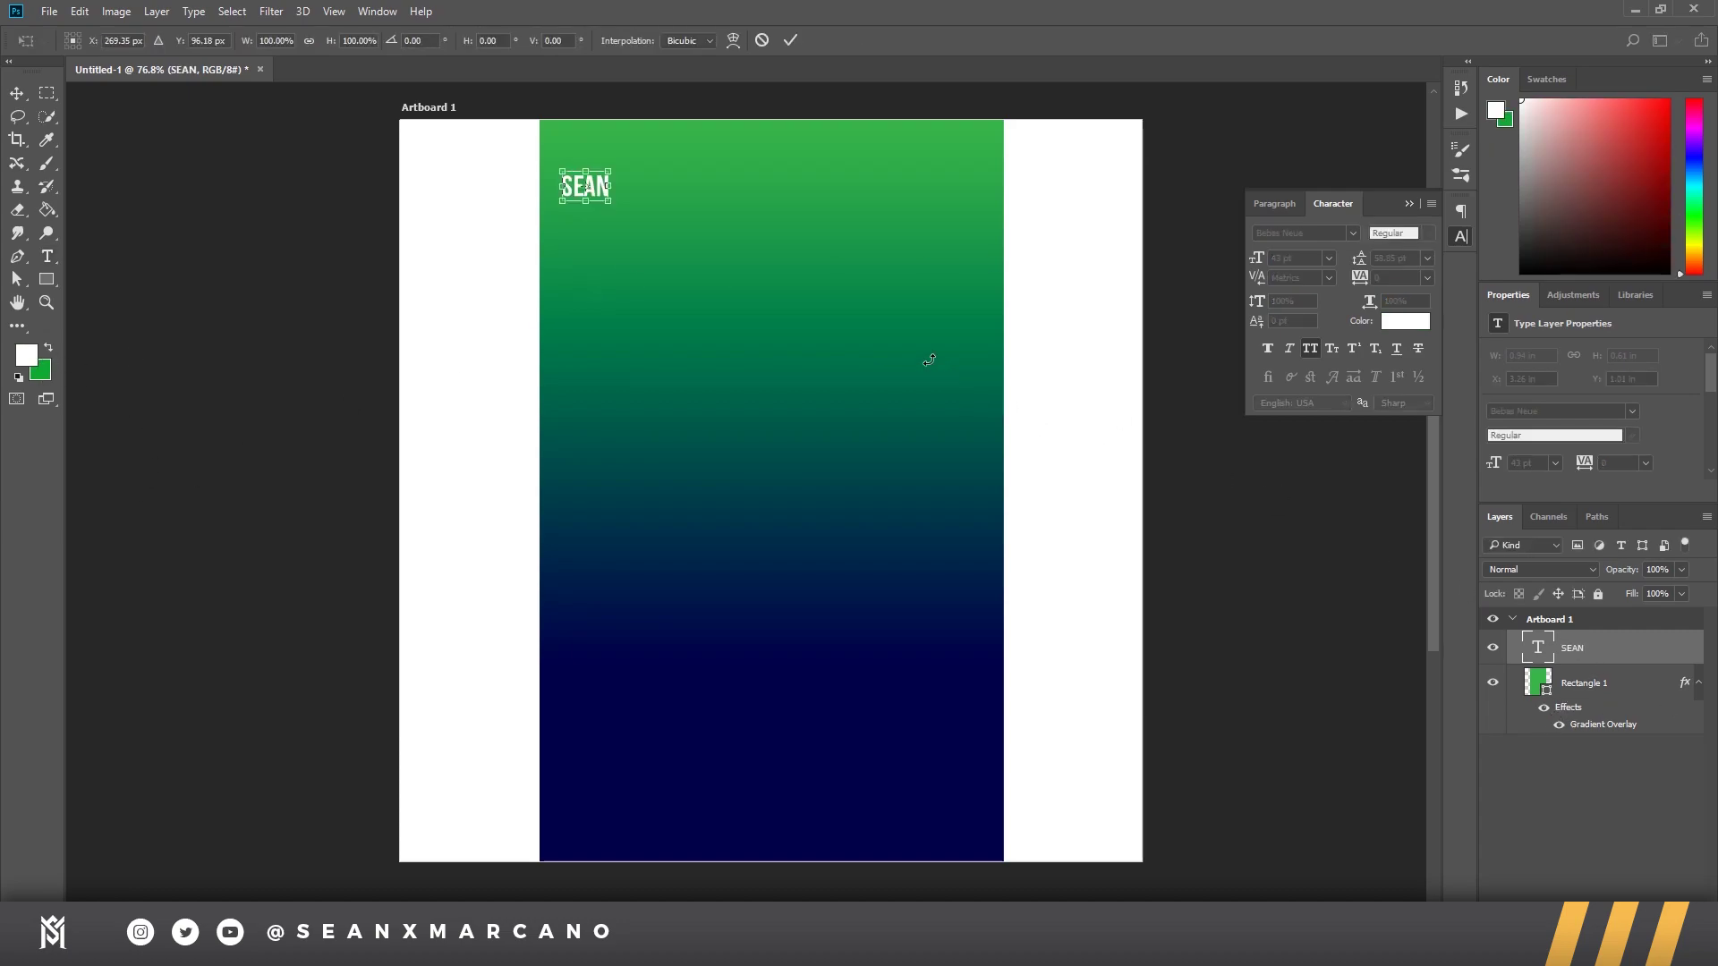
{"action": "left_click_drag", "start_coordinate": [608, 173], "coordinate": [752, 83]}
{"action": "left_click_drag", "start_coordinate": [748, 204], "coordinate": [716, 208]}
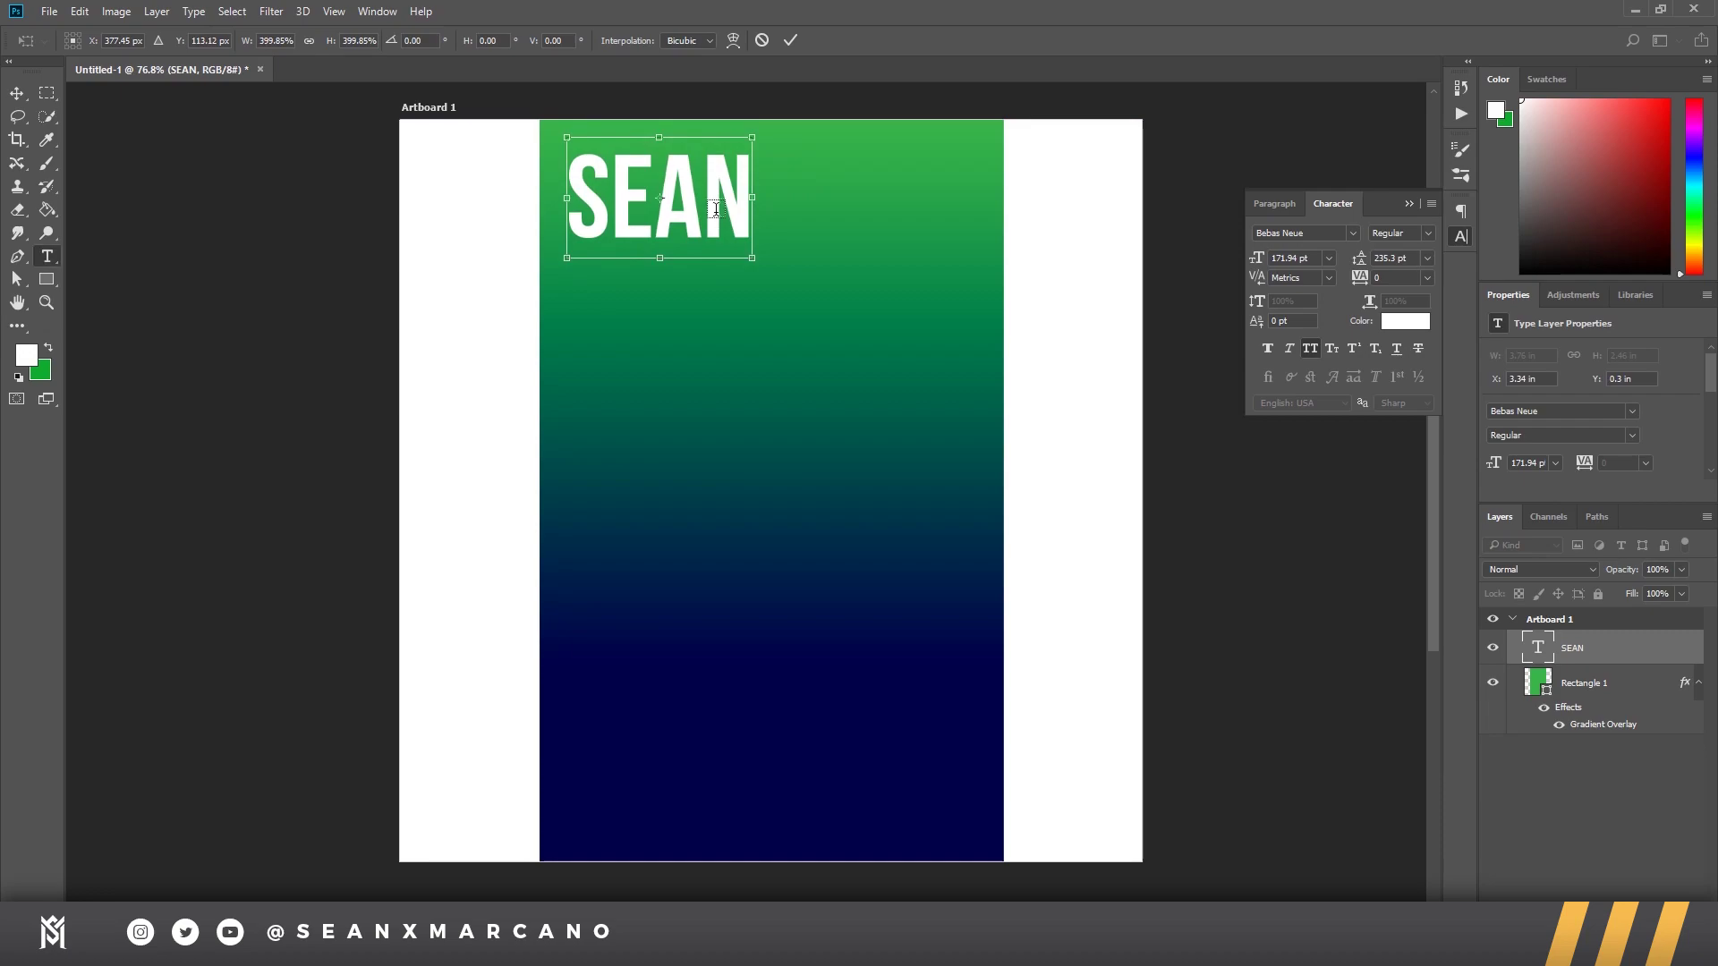
{"action": "key", "text": "Return"}
Step: Replace the headline's text with SEVNPAI and commit the edit
{"action": "double_click", "coordinate": [716, 209]}
{"action": "type", "text": "SEVNPAI"}
{"action": "left_click", "coordinate": [822, 40]}
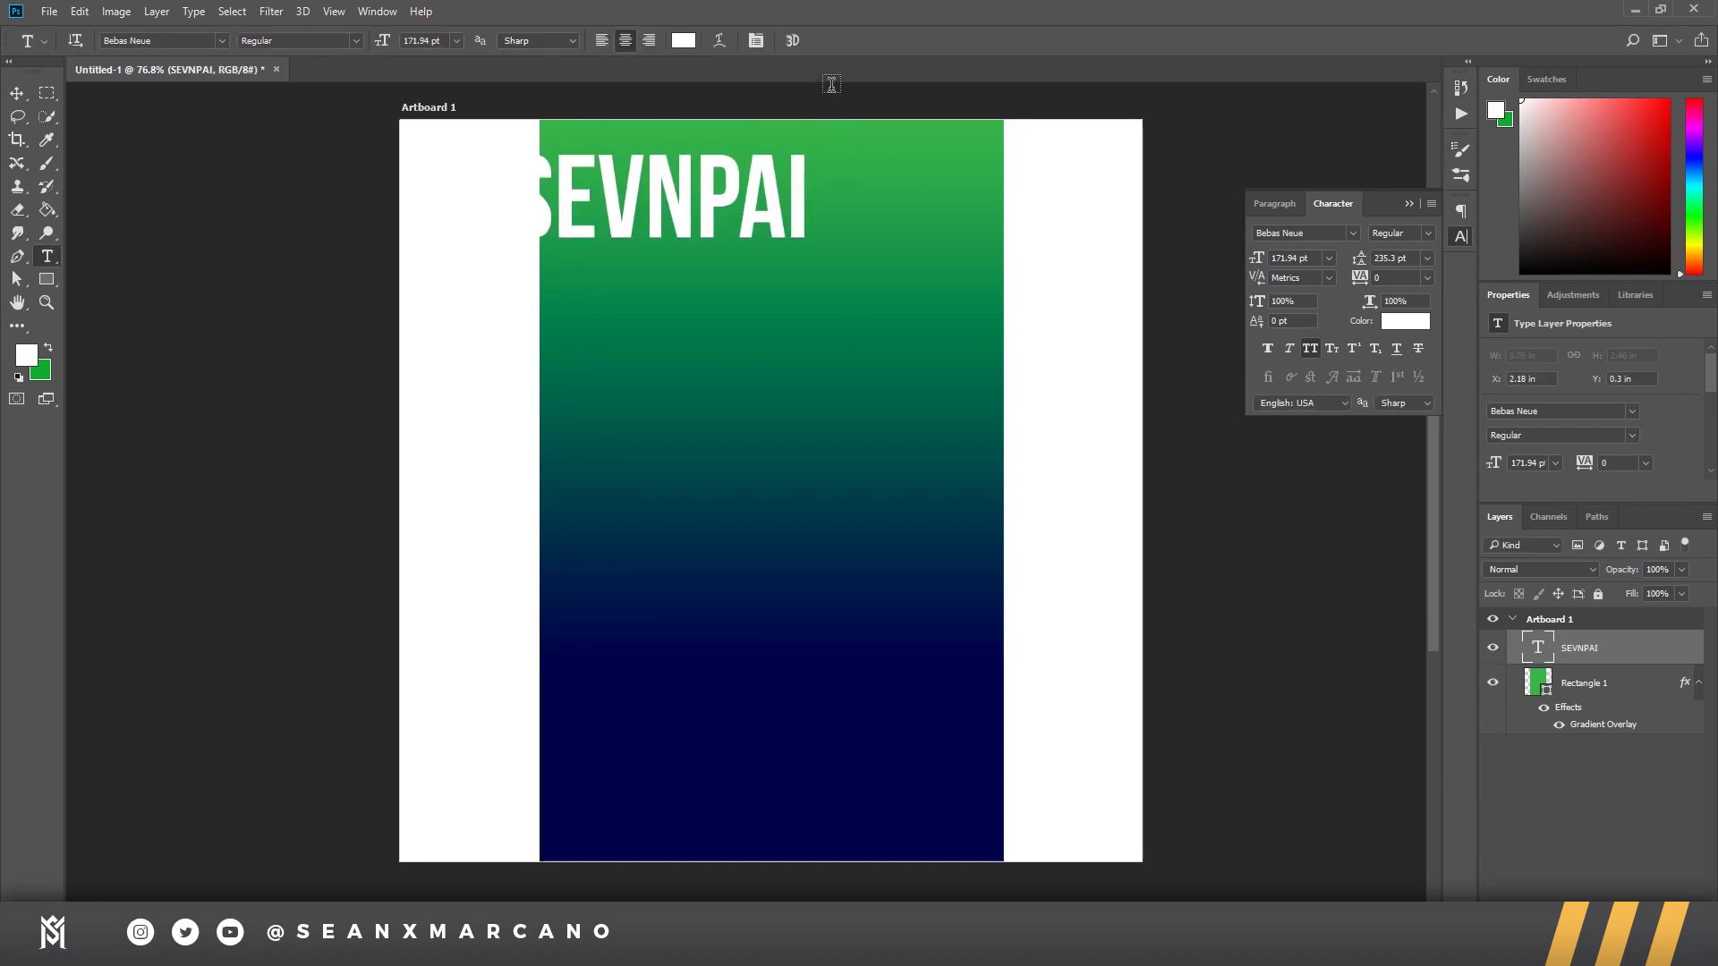
Step: Center the SEVNPAI headline horizontally and vertically on the artboard, and clear the selection
{"action": "key", "text": "v"}
{"action": "key", "text": "ctrl+a"}
{"action": "left_click", "coordinate": [372, 40]}
{"action": "left_click", "coordinate": [427, 39]}
{"action": "left_click", "coordinate": [449, 40]}
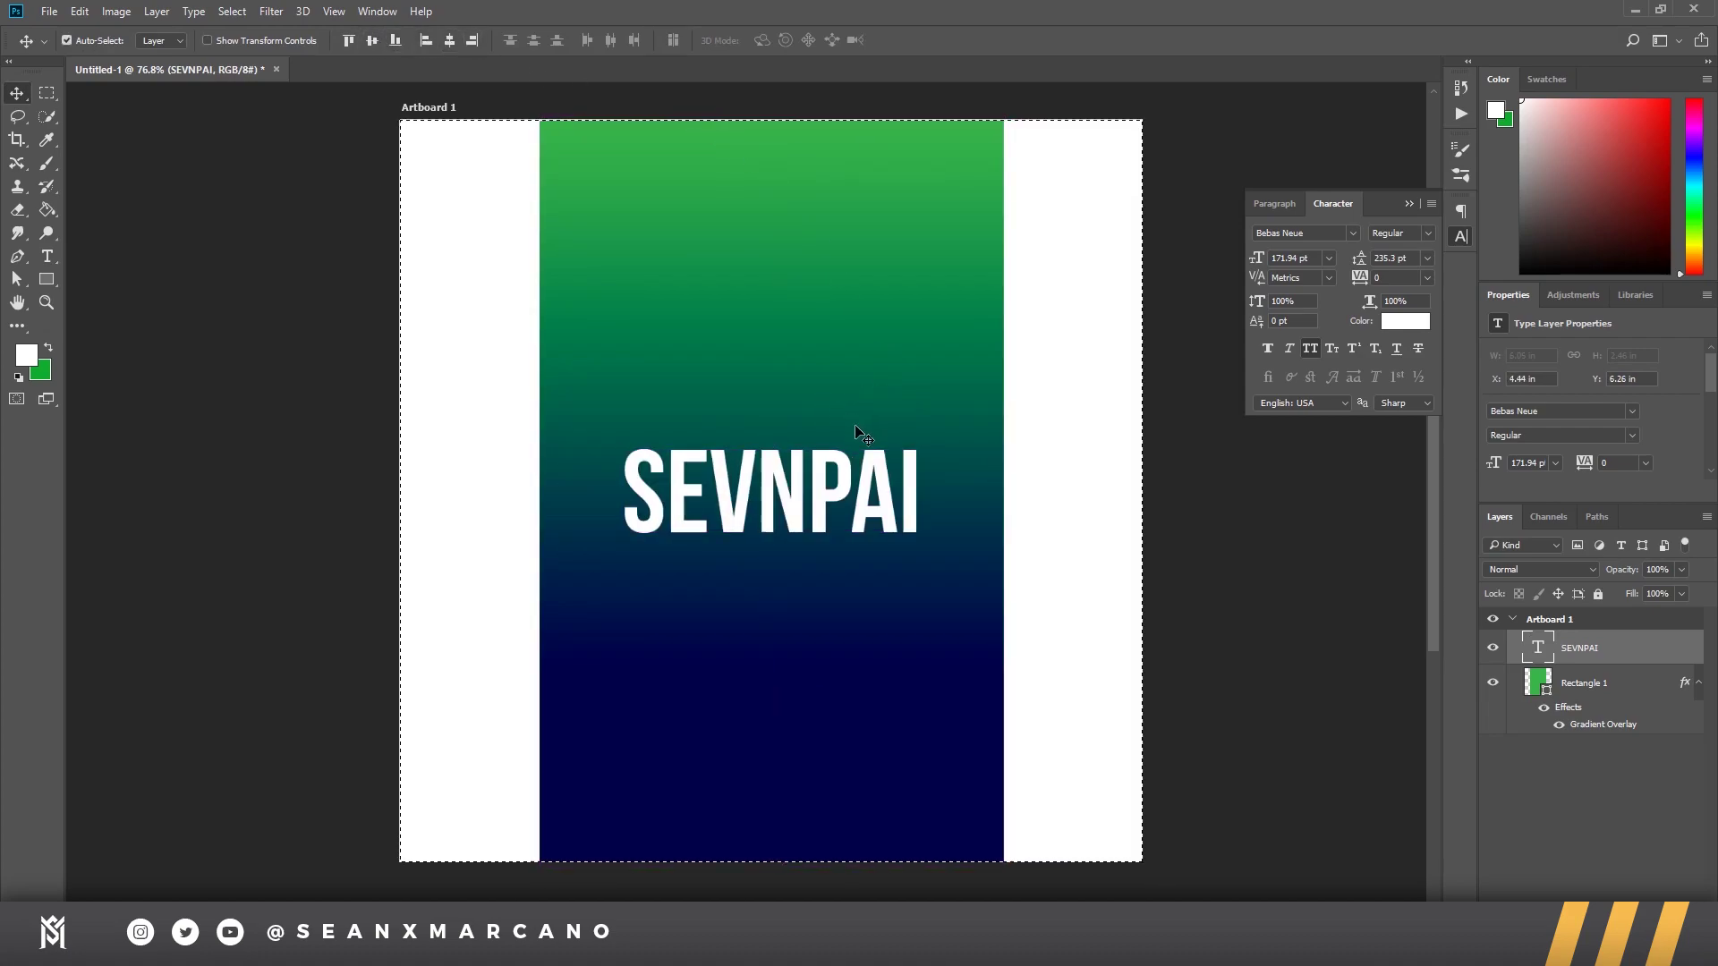
{"action": "key", "text": "ctrl+d"}
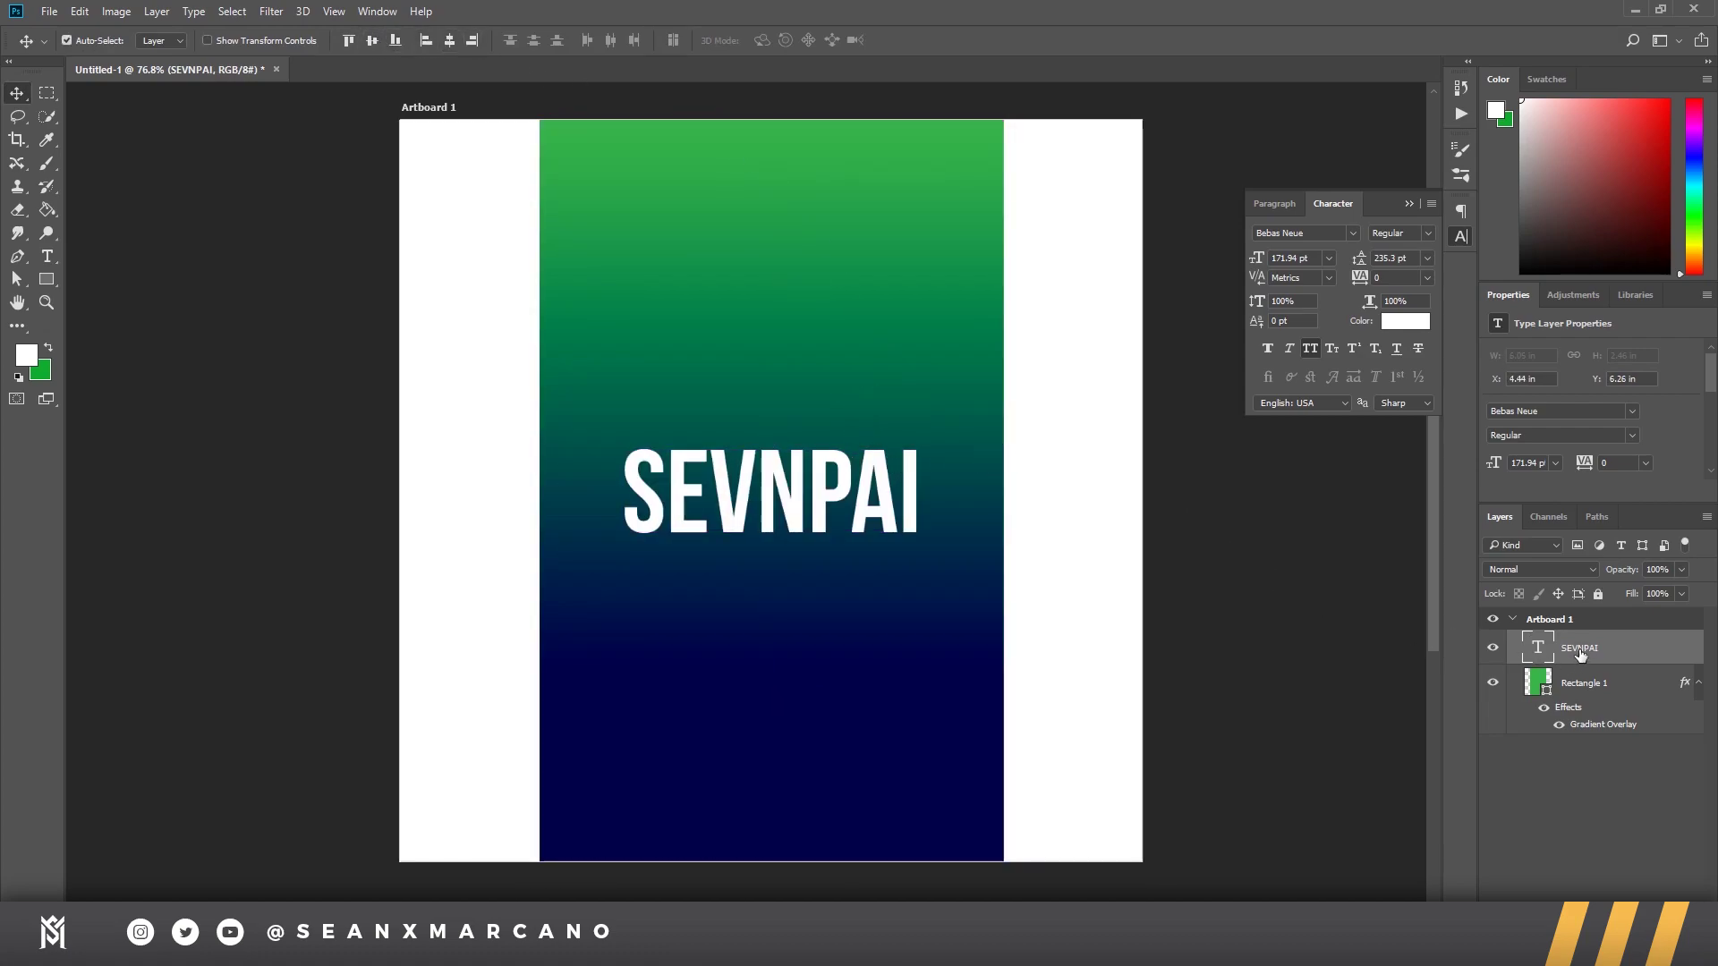
Step: Move the SEVNPAI headline straight up to the upper part of the gradient rectangle
{"action": "key", "text": "ctrl+t"}
{"action": "left_click_drag", "start_coordinate": [875, 446], "coordinate": [875, 175]}
{"action": "key", "text": "Return"}
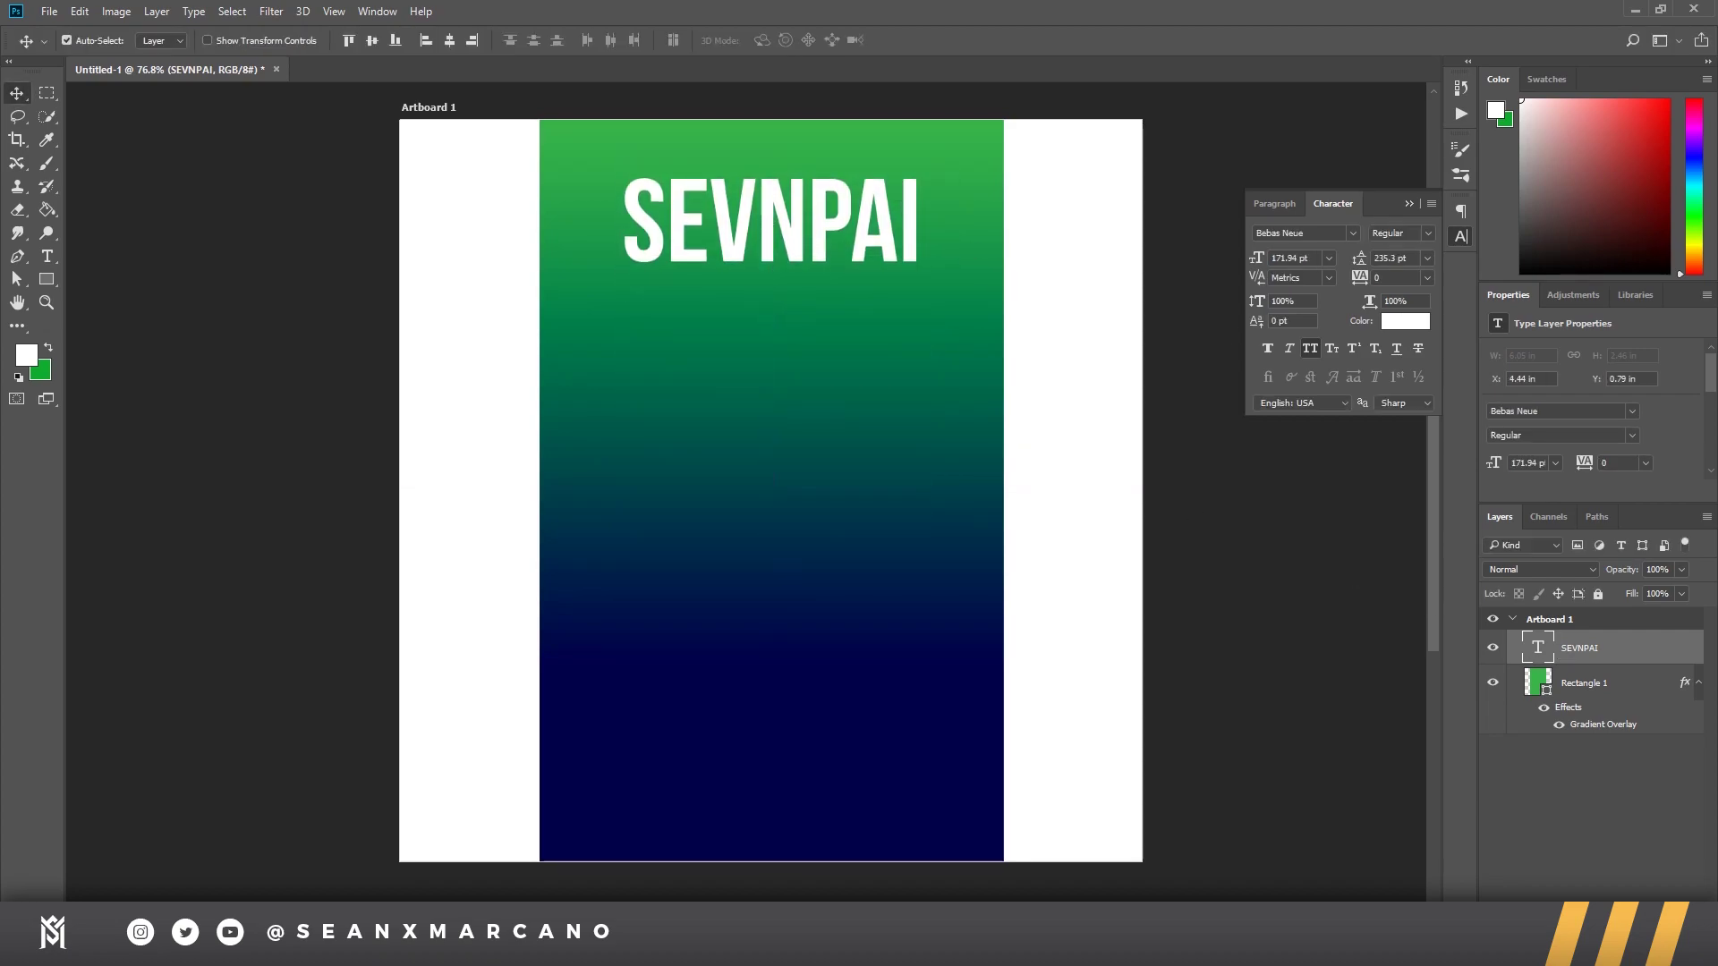
Step: Add a Gradient Overlay to the SEVNPAI layer using the light gray to white TEXT POP preset
{"action": "double_click", "coordinate": [1674, 662]}
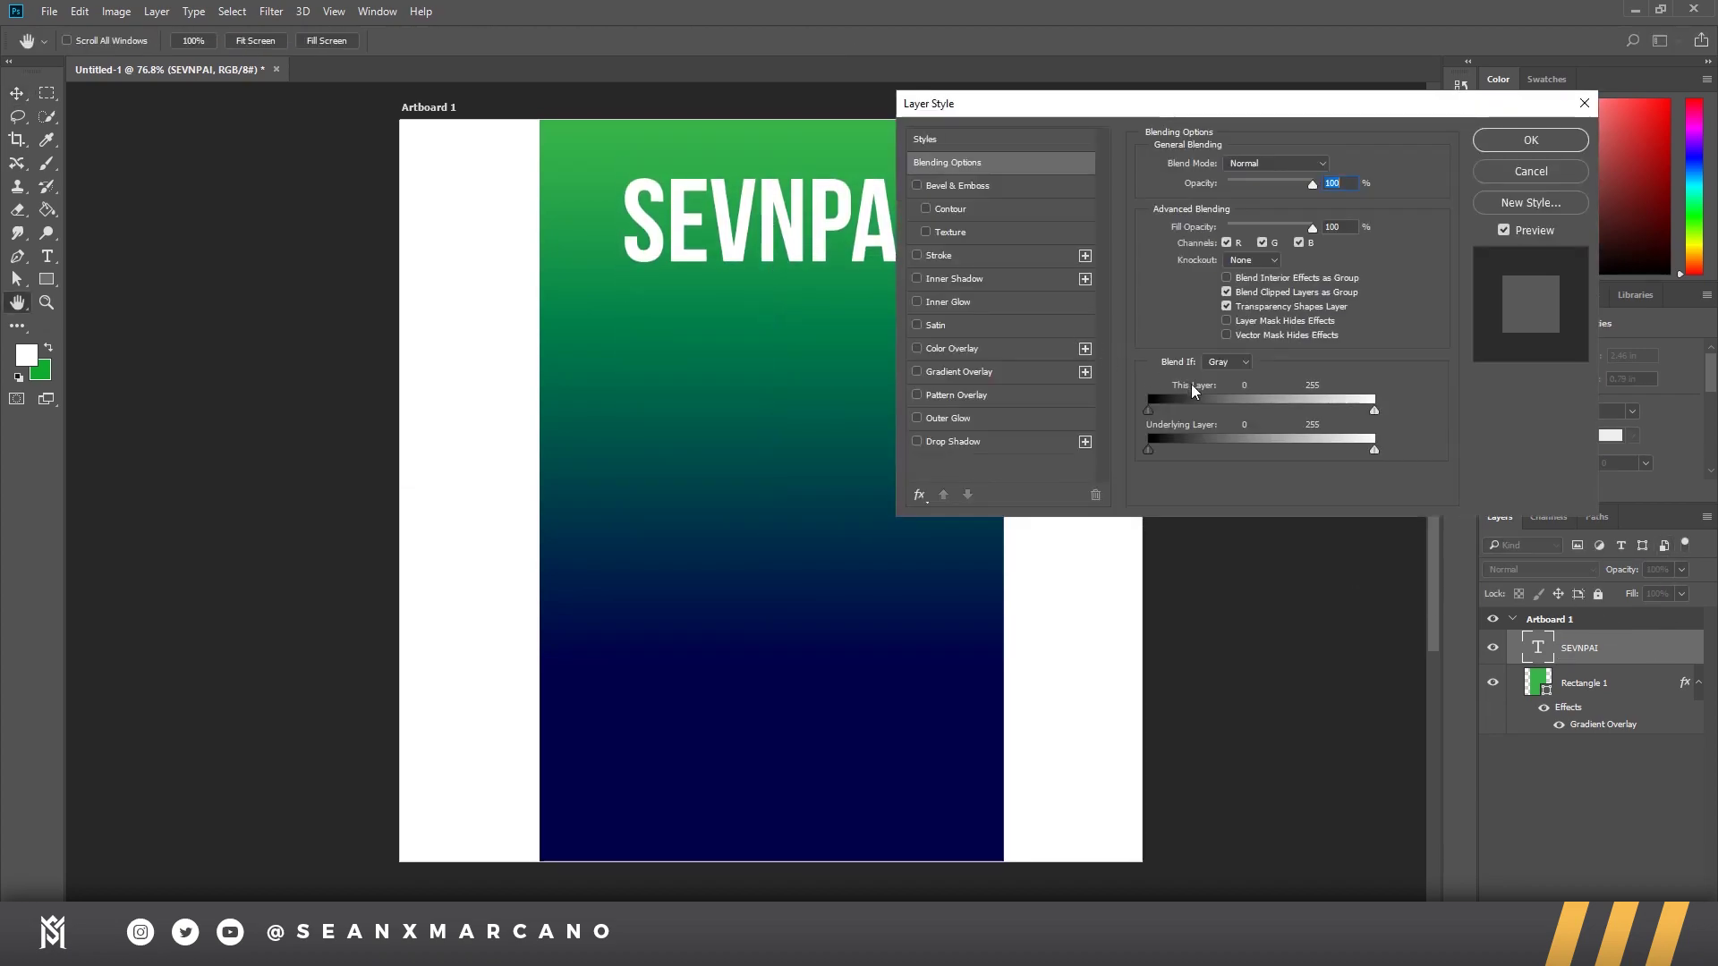
{"action": "left_click_drag", "start_coordinate": [1290, 103], "coordinate": [1432, 63]}
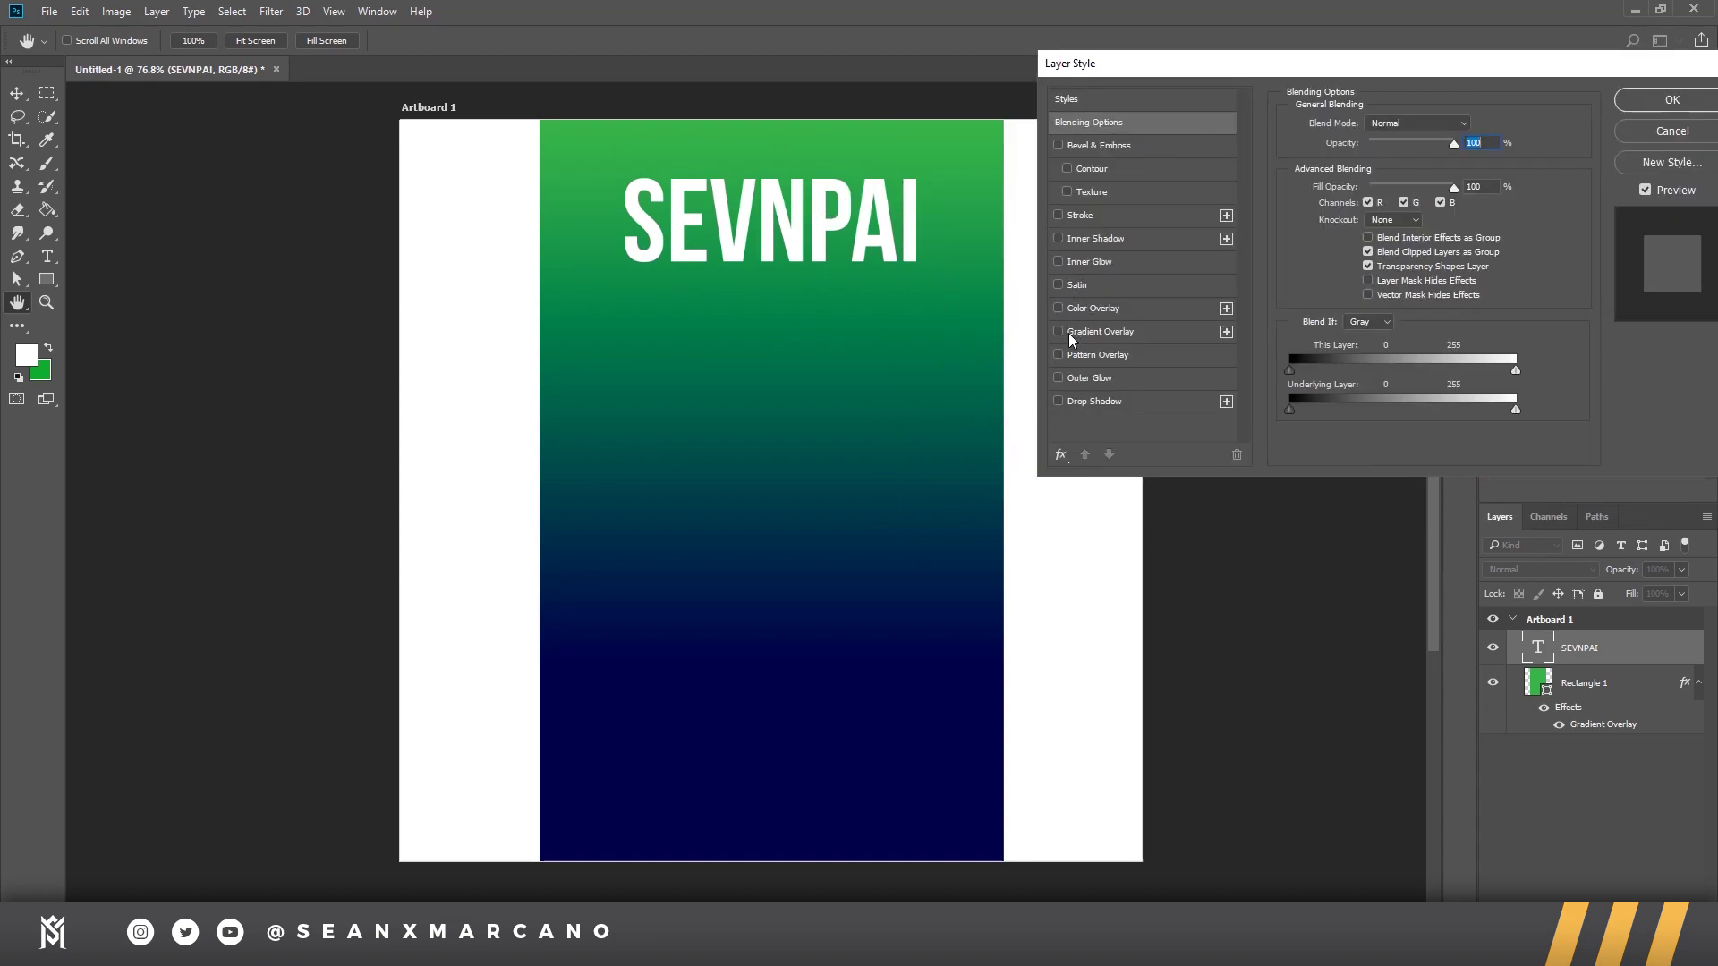
{"action": "left_click", "coordinate": [1119, 333]}
{"action": "left_click", "coordinate": [1393, 165]}
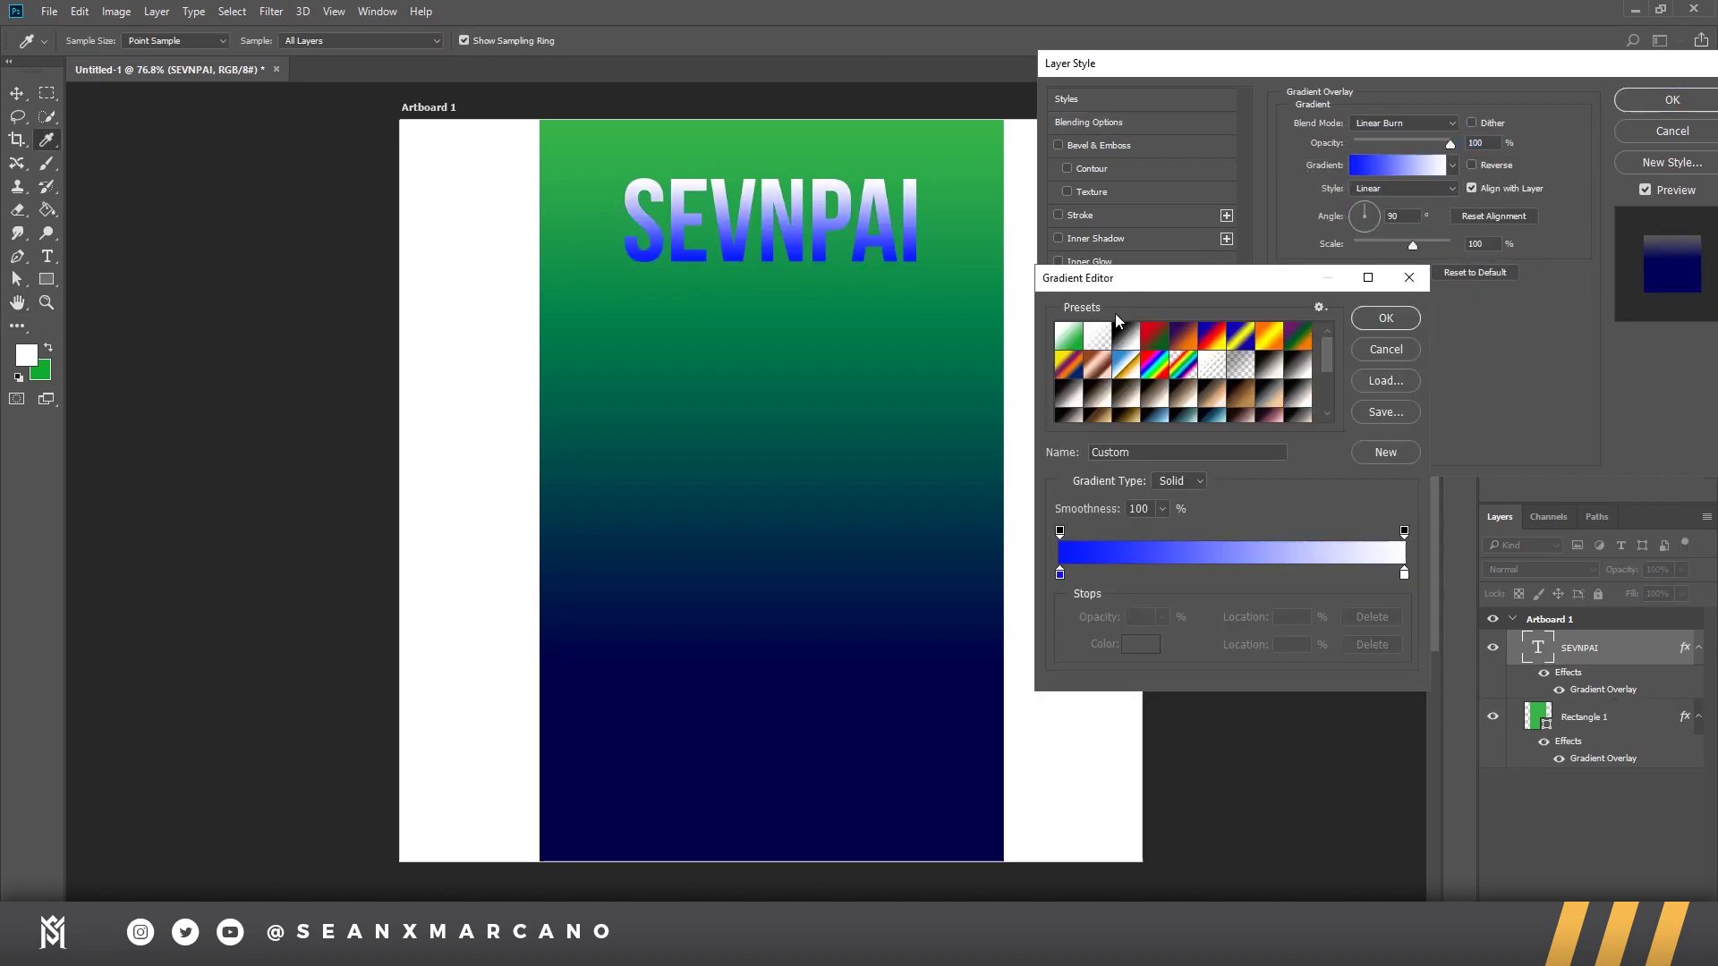
{"action": "scroll", "coordinate": [1206, 397], "scroll_direction": "down", "scroll_amount": 5}
{"action": "mouse_move", "coordinate": [1107, 409]}
{"action": "left_mouse_down"}
{"action": "mouse_move", "coordinate": [1251, 402]}
{"action": "mouse_move", "coordinate": [1114, 394]}
{"action": "mouse_move", "coordinate": [1073, 422]}
{"action": "mouse_move", "coordinate": [1100, 420]}
{"action": "left_mouse_up"}
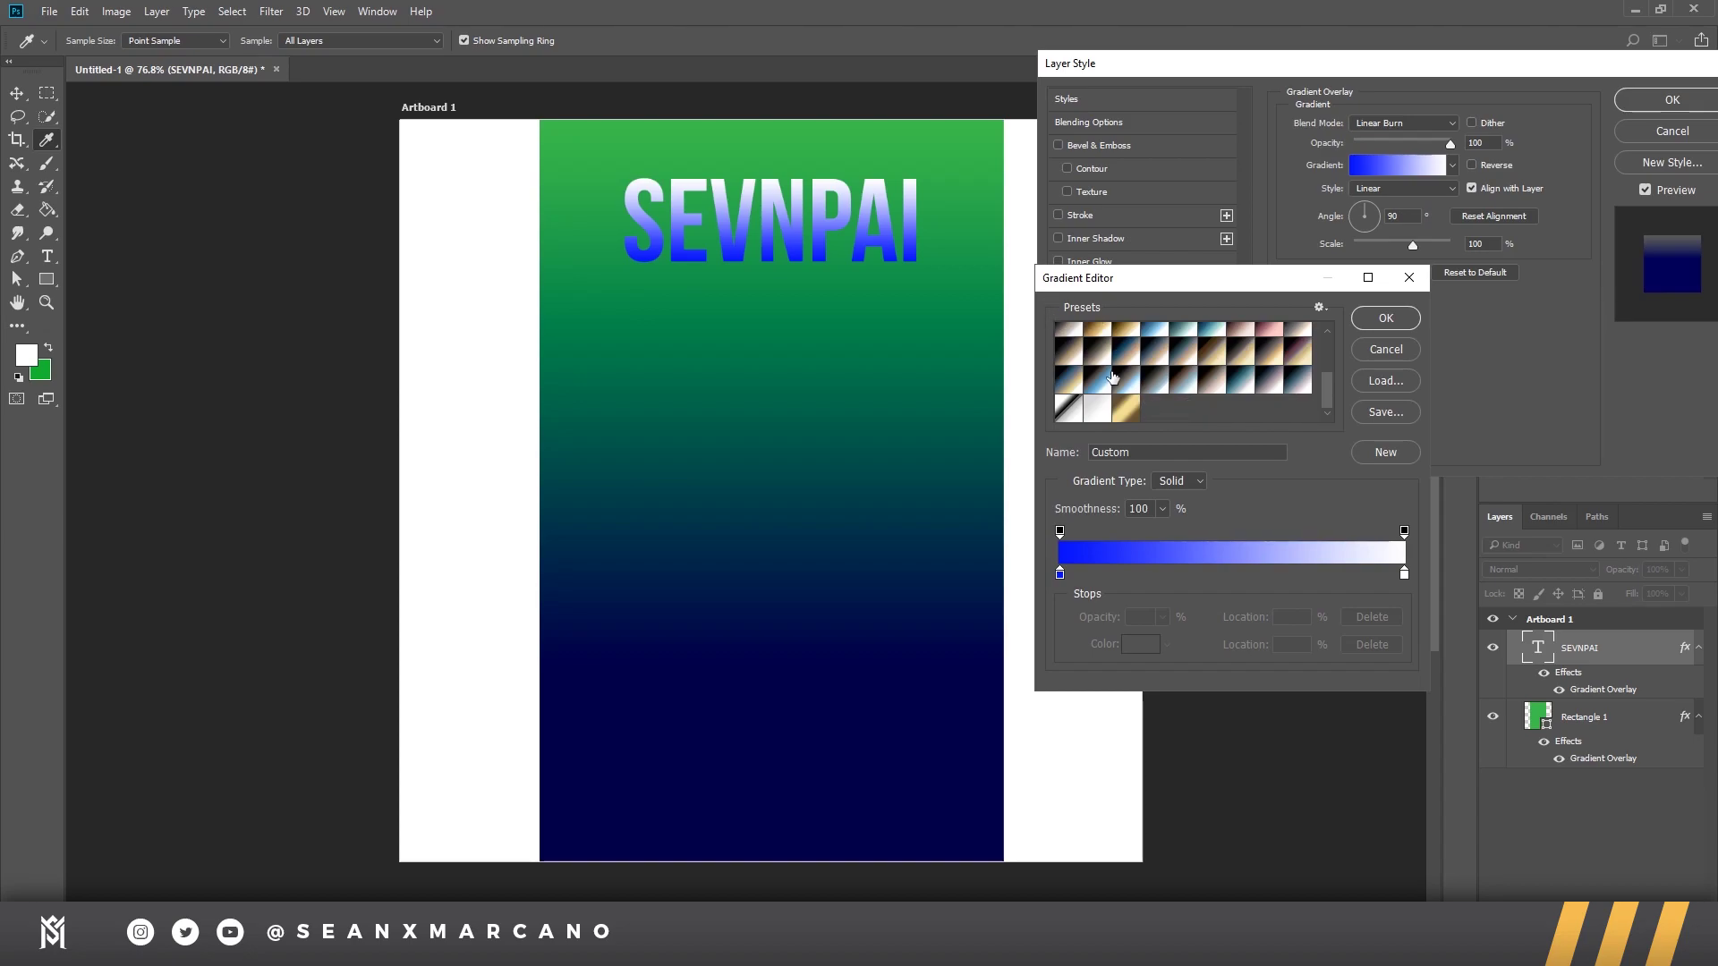
{"action": "scroll", "coordinate": [1226, 376], "scroll_direction": "up", "scroll_amount": 3}
{"action": "scroll", "coordinate": [1223, 376], "scroll_direction": "down", "scroll_amount": 3}
{"action": "left_click", "coordinate": [1097, 410]}
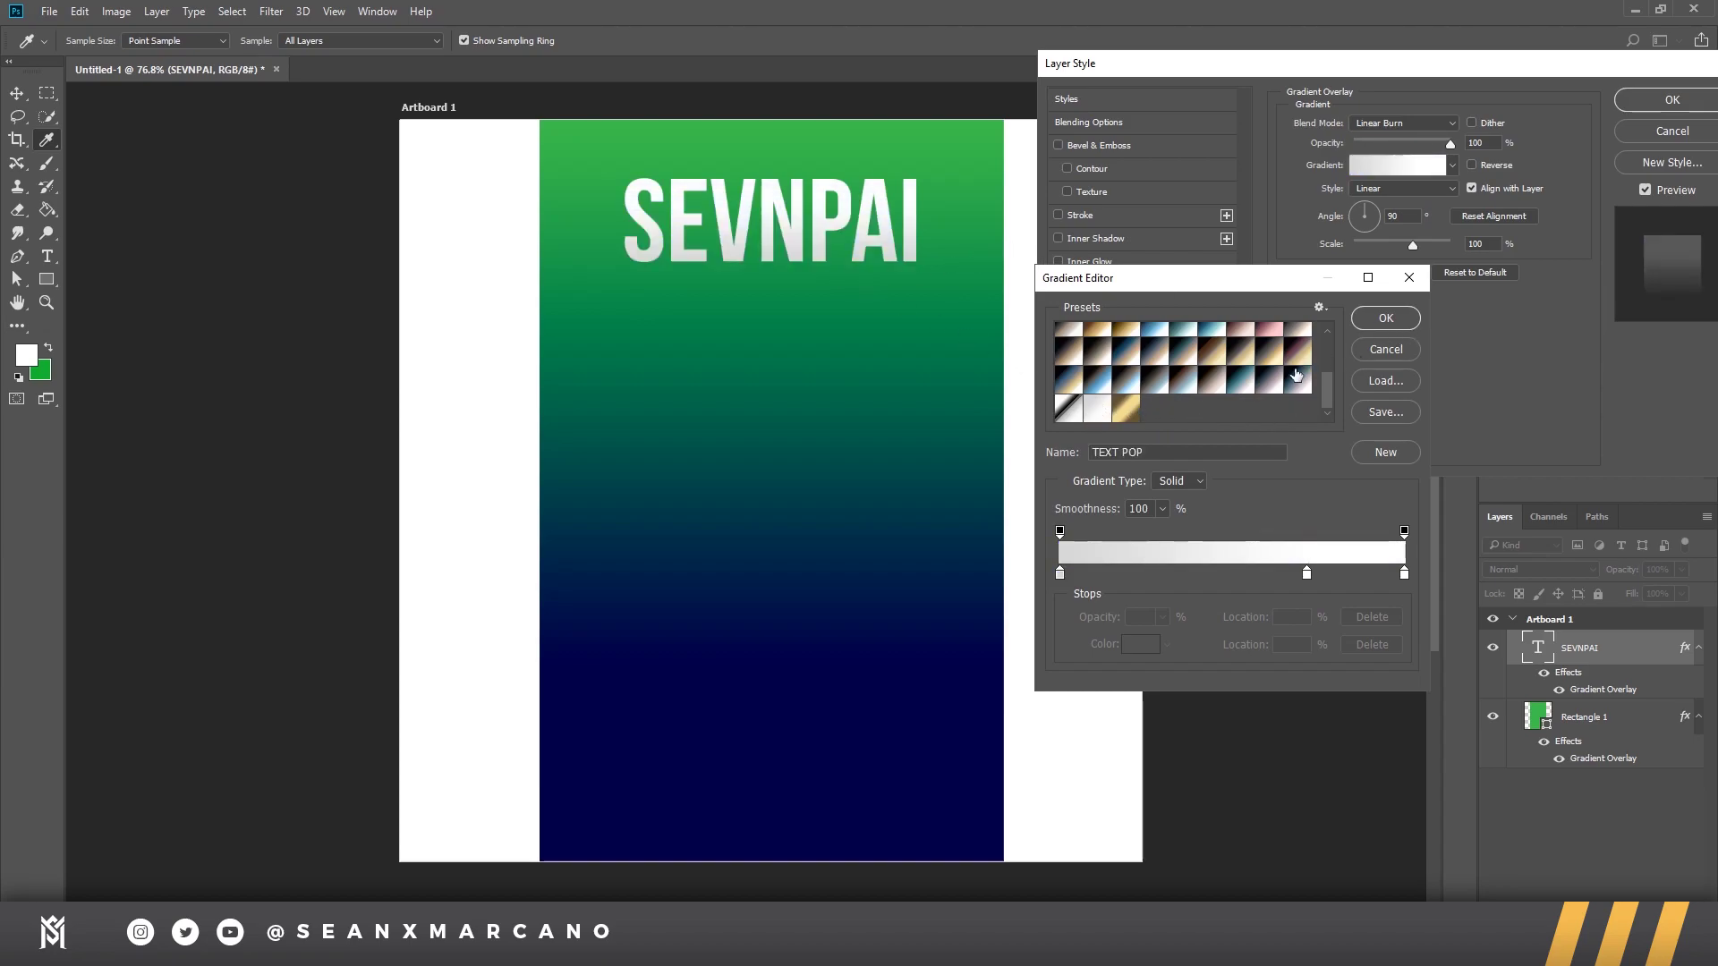
Step: Inspect the color of each of the three stops in the headline's gray-to-white gradient
{"action": "double_click", "coordinate": [1059, 575]}
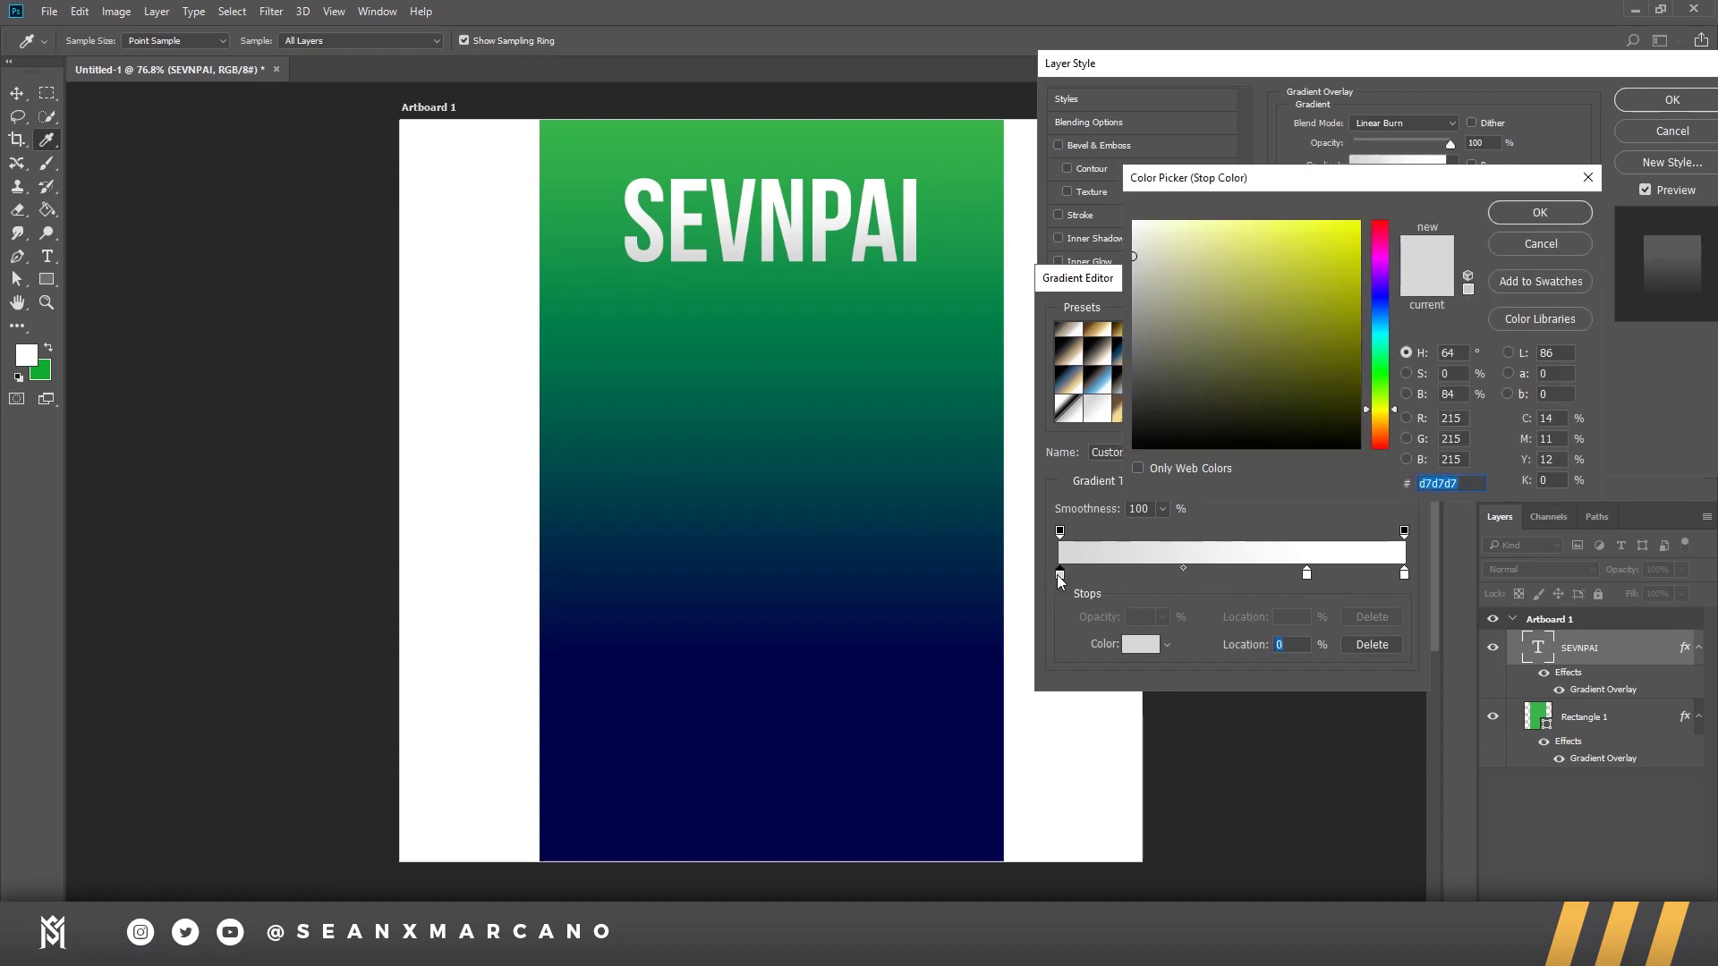
{"action": "left_click", "coordinate": [1501, 216]}
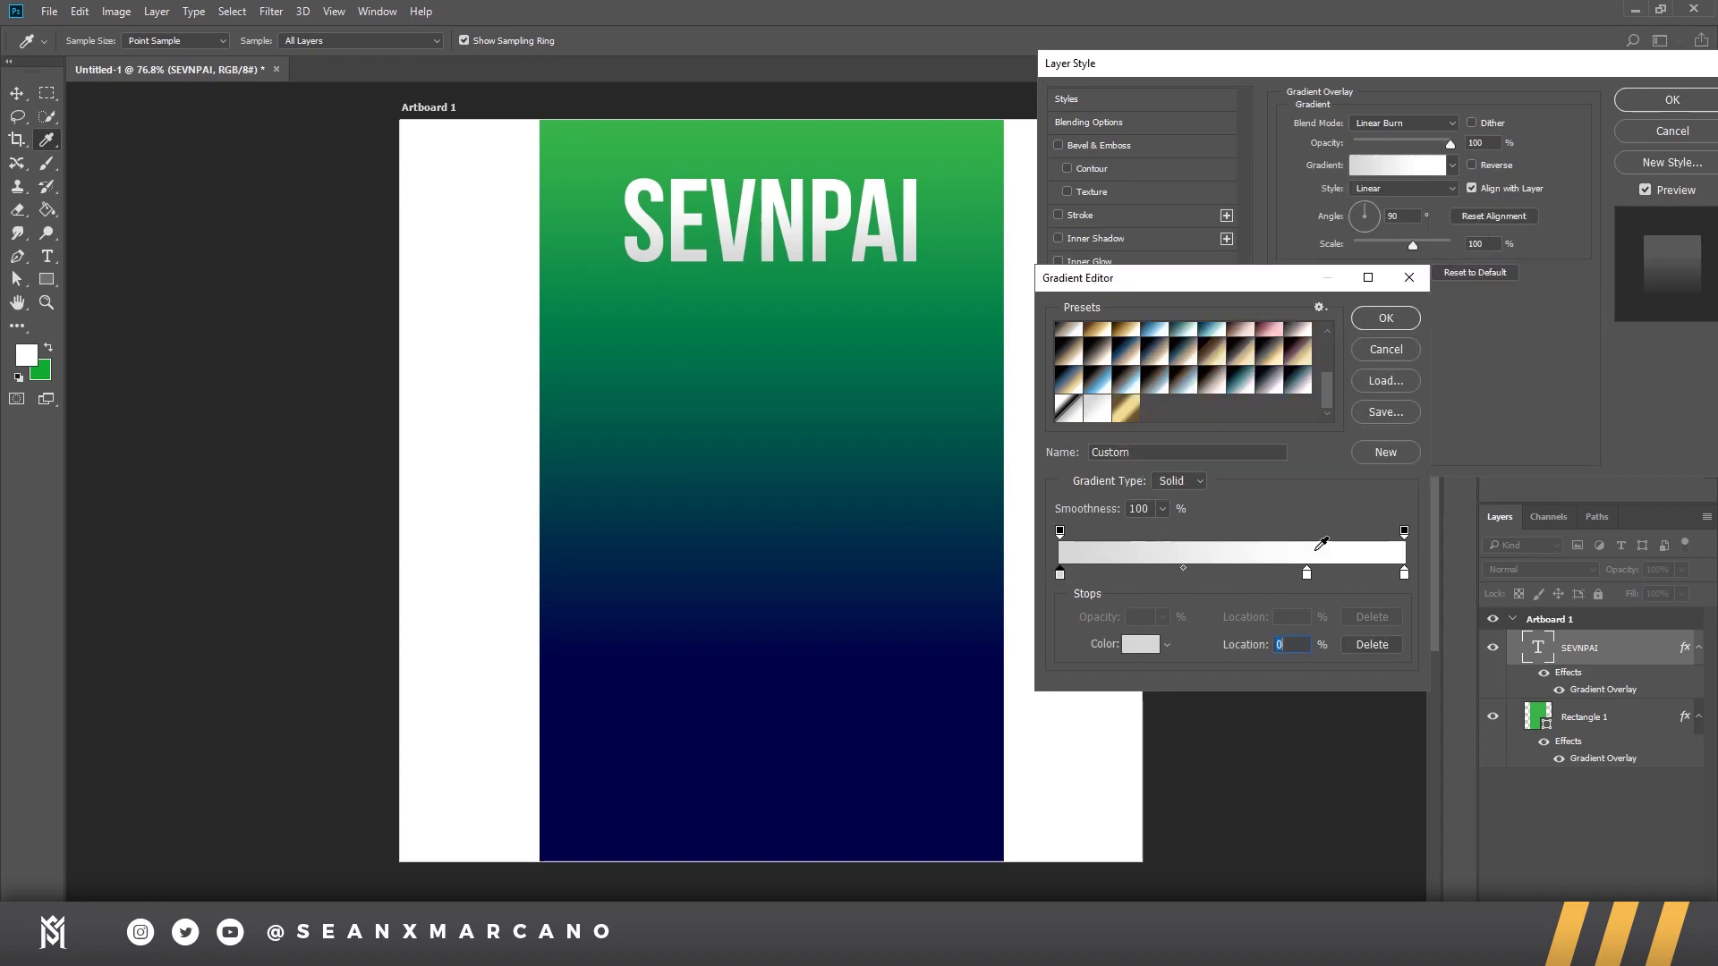
{"action": "double_click", "coordinate": [1307, 573]}
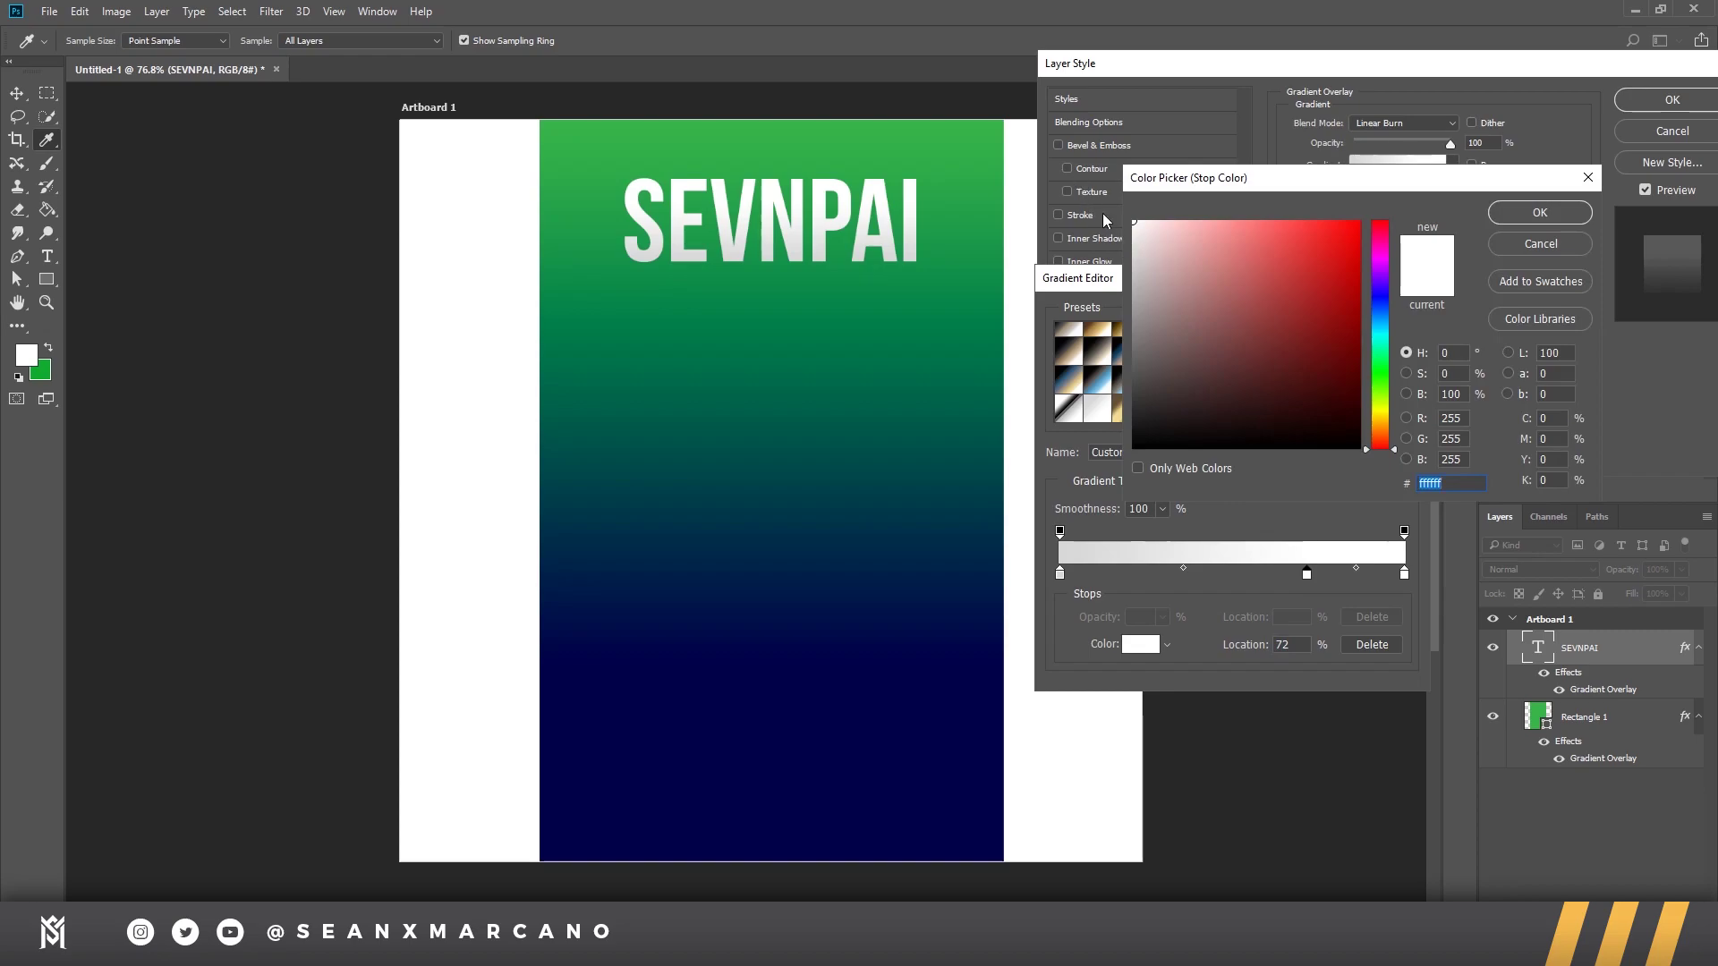
{"action": "left_click", "coordinate": [1538, 215]}
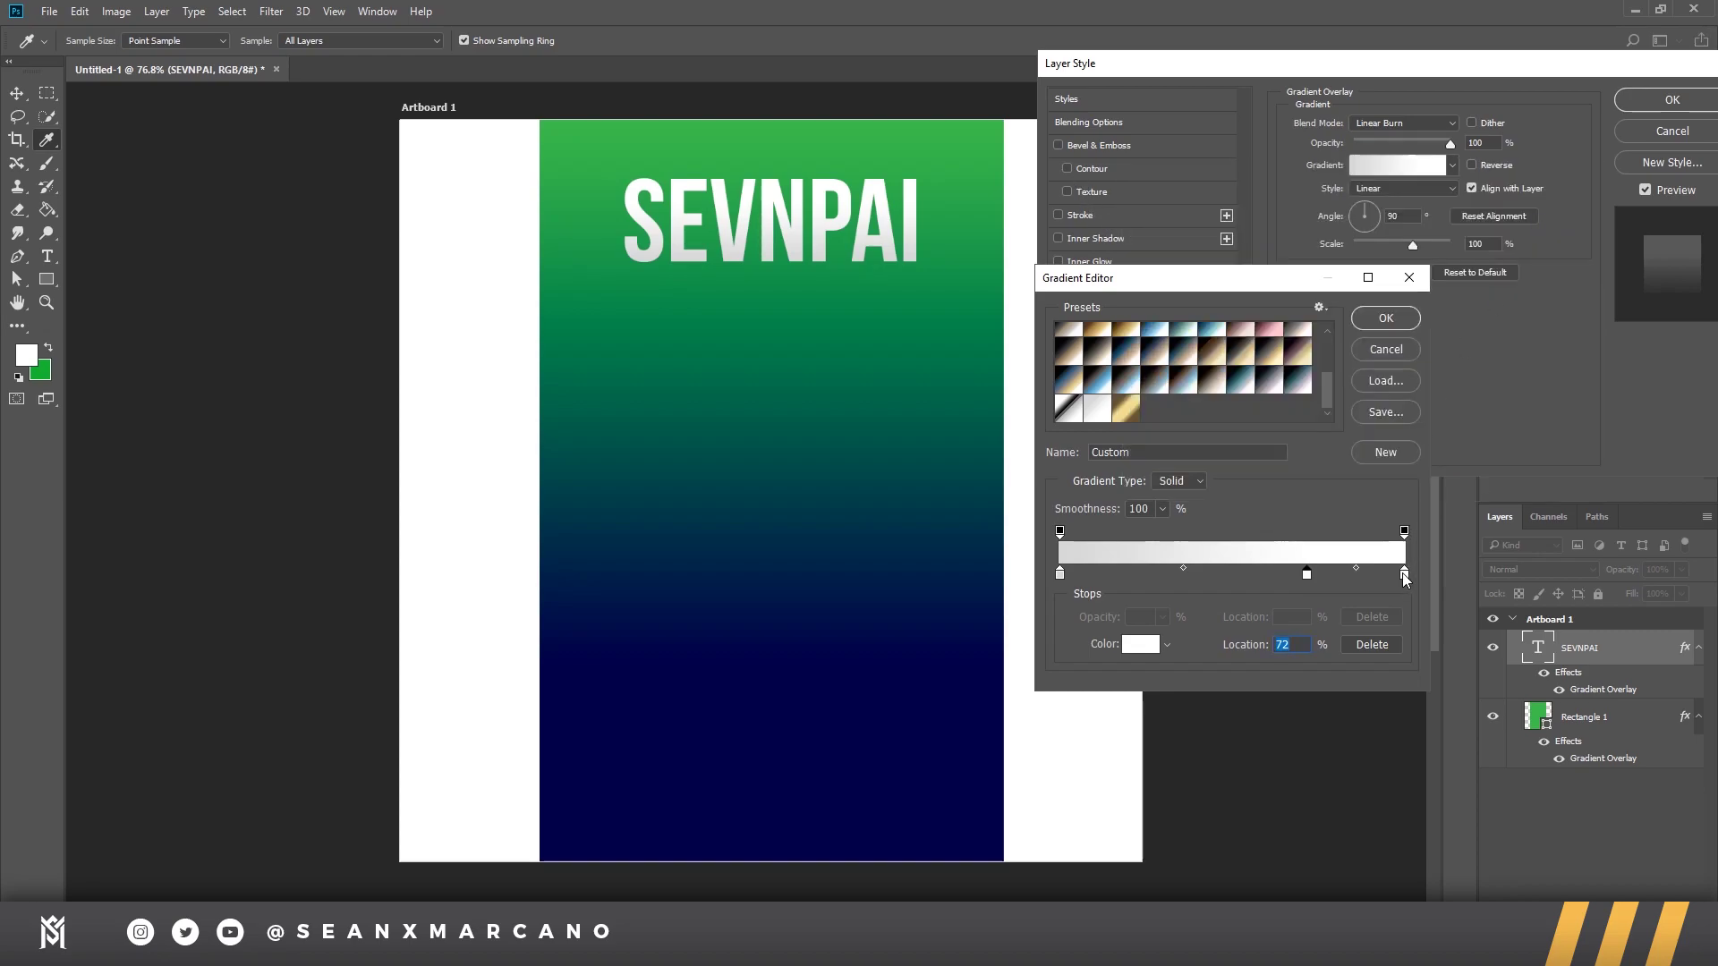
{"action": "double_click", "coordinate": [1404, 574]}
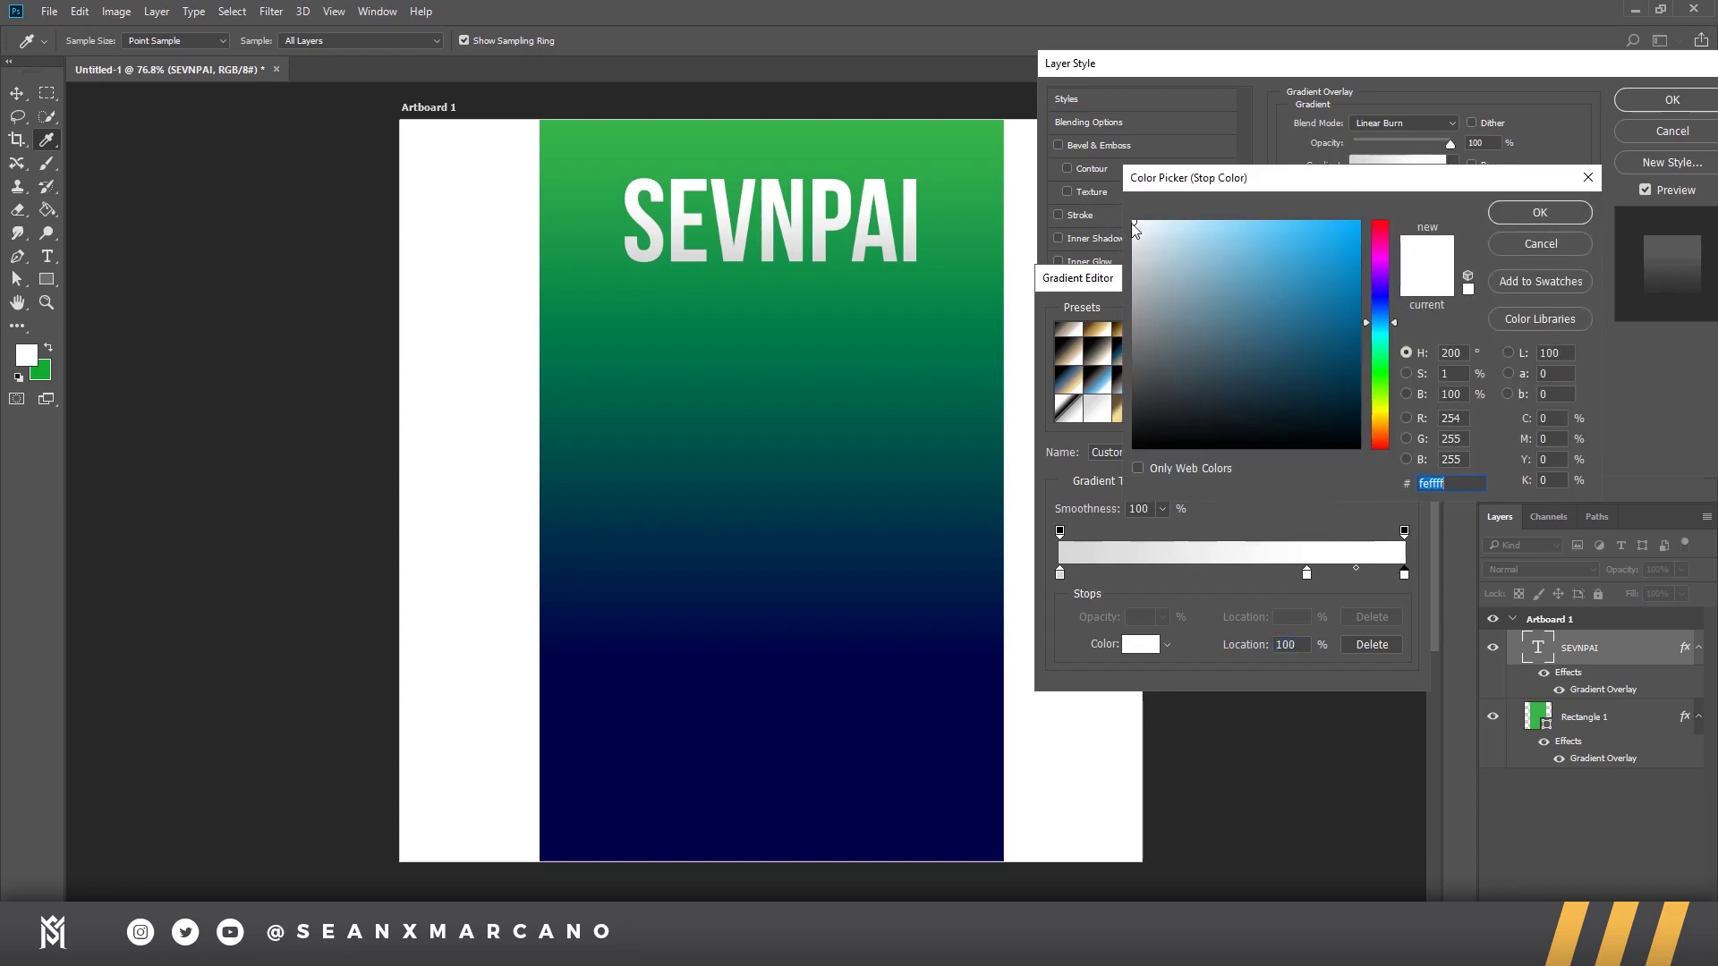
{"action": "mouse_move", "coordinate": [1136, 224]}
{"action": "left_mouse_down"}
{"action": "mouse_move", "coordinate": [1149, 296]}
{"action": "mouse_move", "coordinate": [1155, 269]}
{"action": "mouse_move", "coordinate": [1107, 233]}
{"action": "mouse_move", "coordinate": [1140, 230]}
{"action": "mouse_move", "coordinate": [1127, 233]}
{"action": "left_mouse_up"}
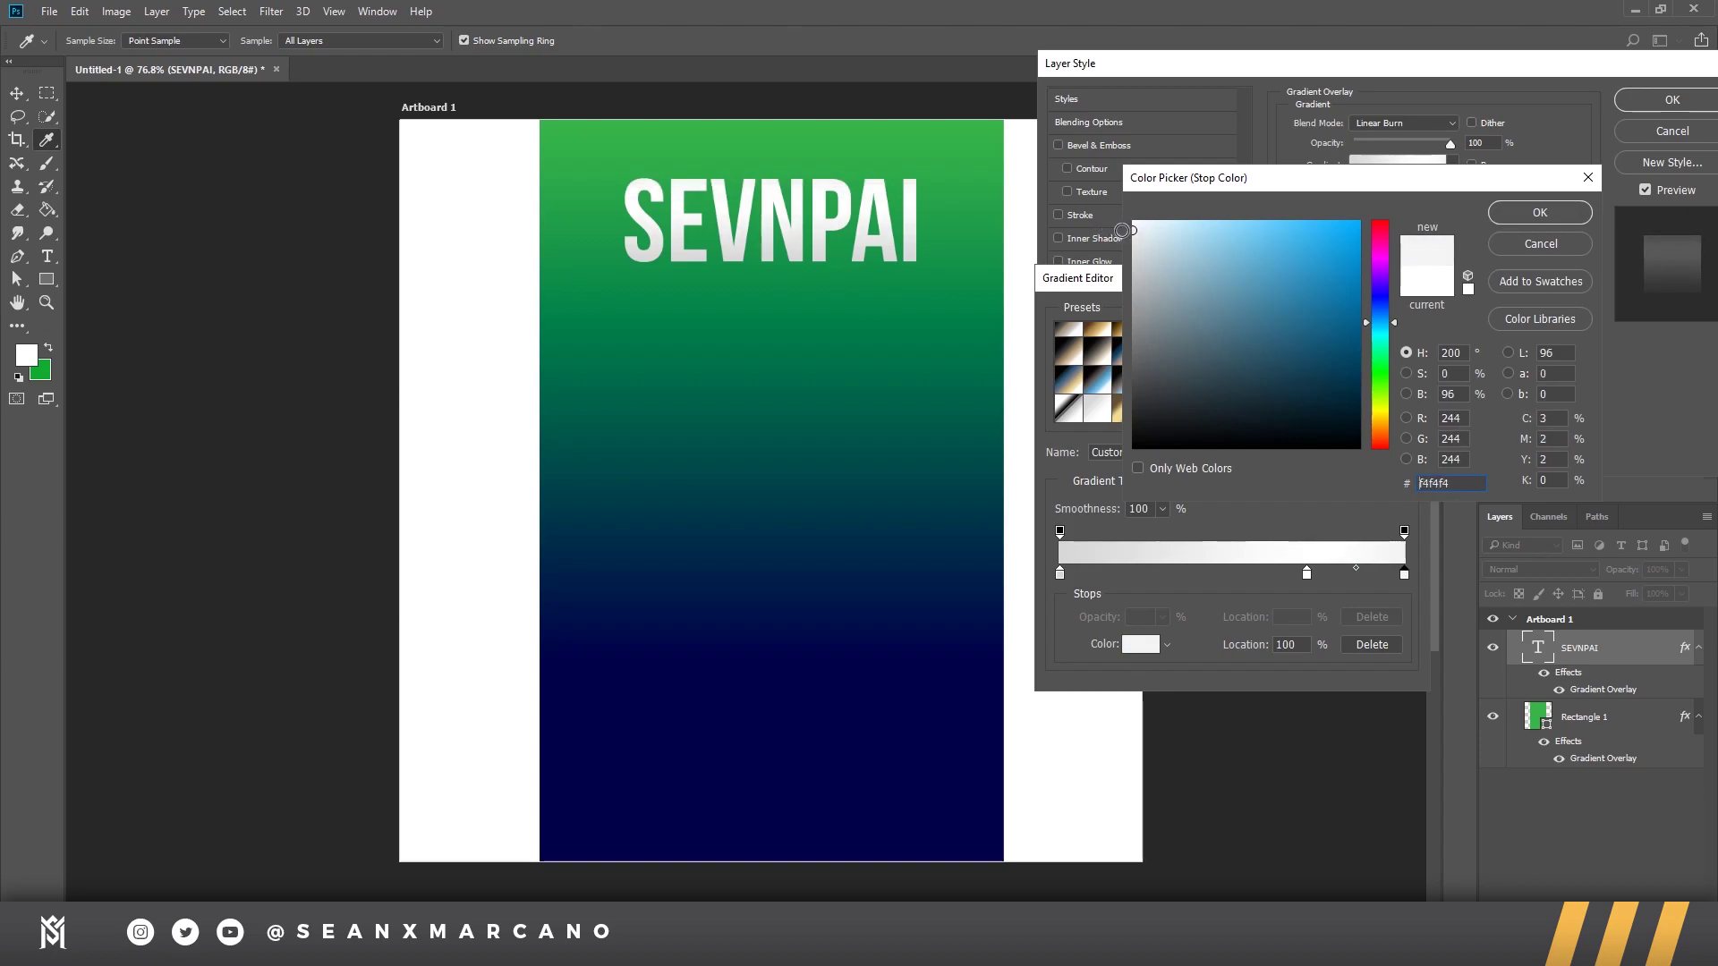
{"action": "left_click", "coordinate": [1539, 213]}
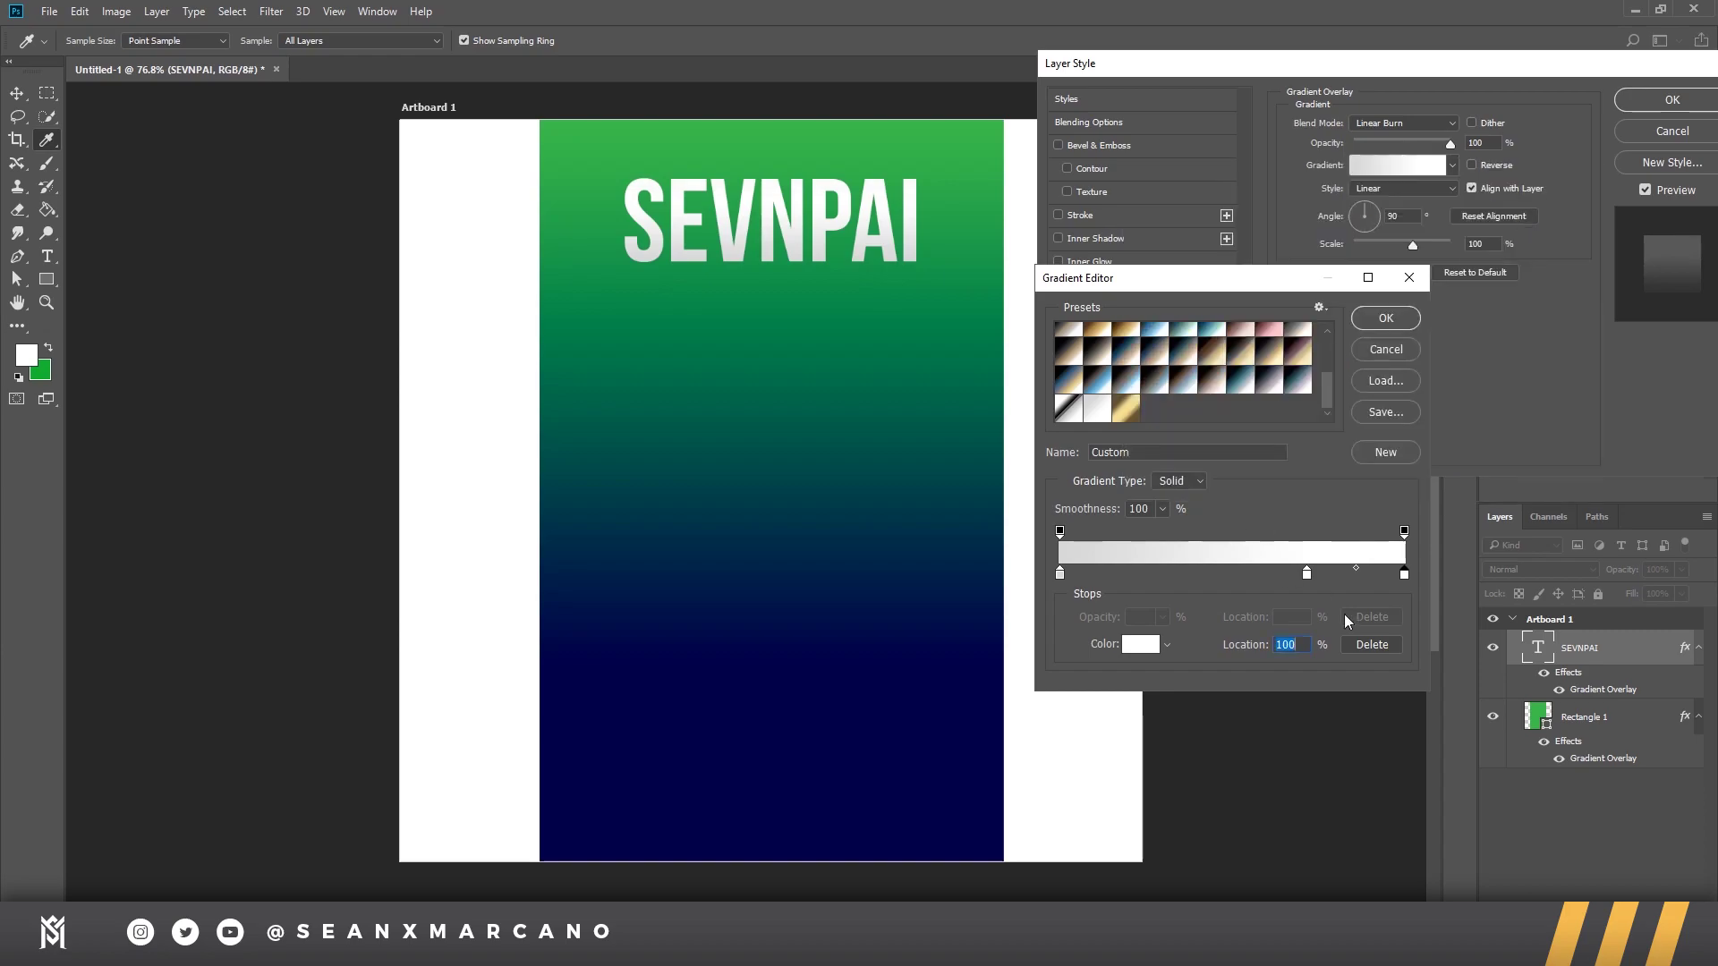
Step: Accept the gradient, set the overlay's scale to about 113%, and apply the layer style
{"action": "left_click", "coordinate": [1373, 319]}
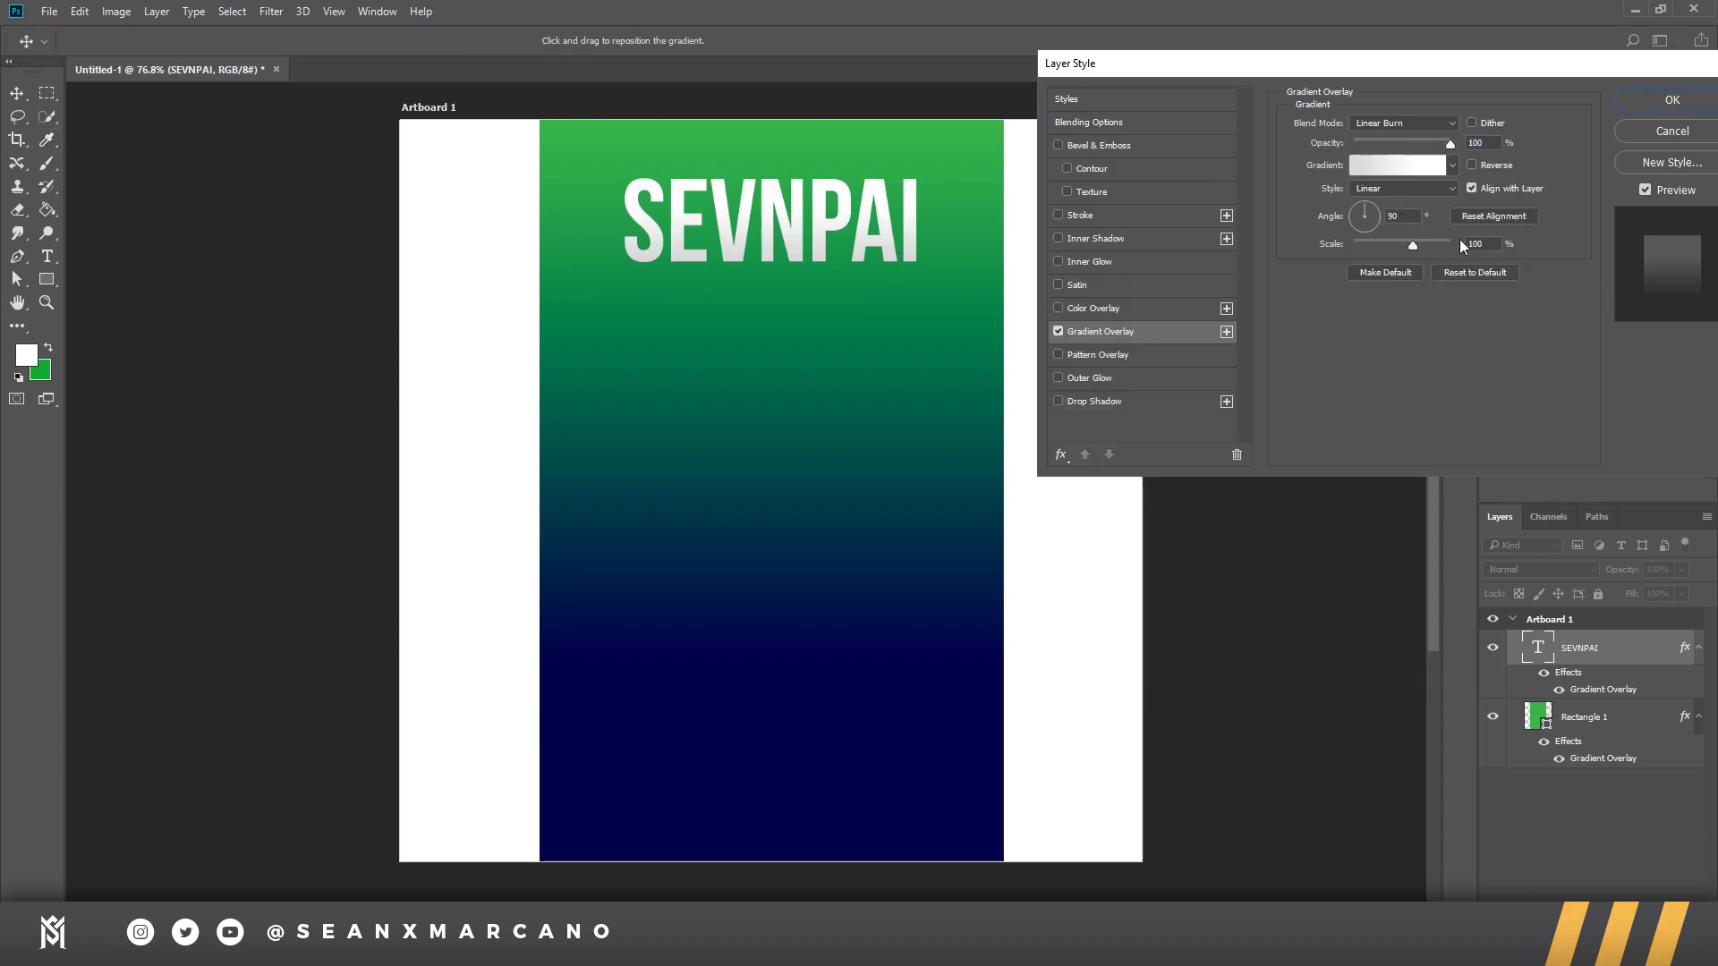
{"action": "left_click_drag", "start_coordinate": [1423, 246], "coordinate": [1264, 237]}
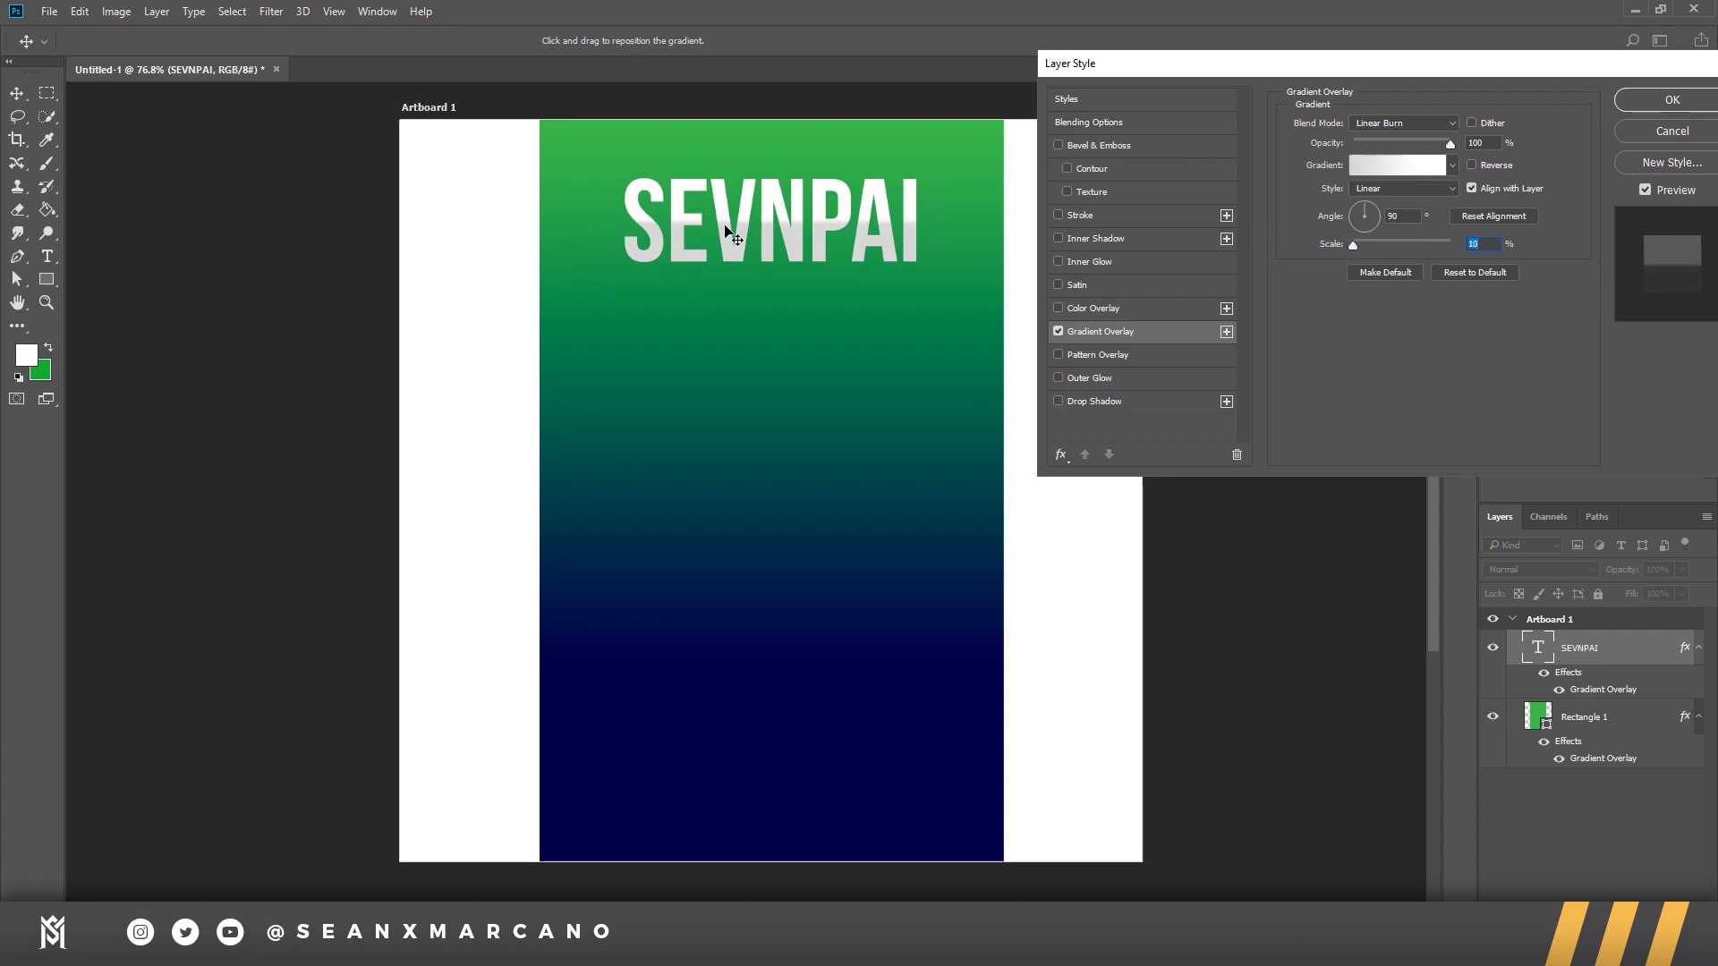
{"action": "left_click_drag", "start_coordinate": [1368, 245], "coordinate": [1470, 245]}
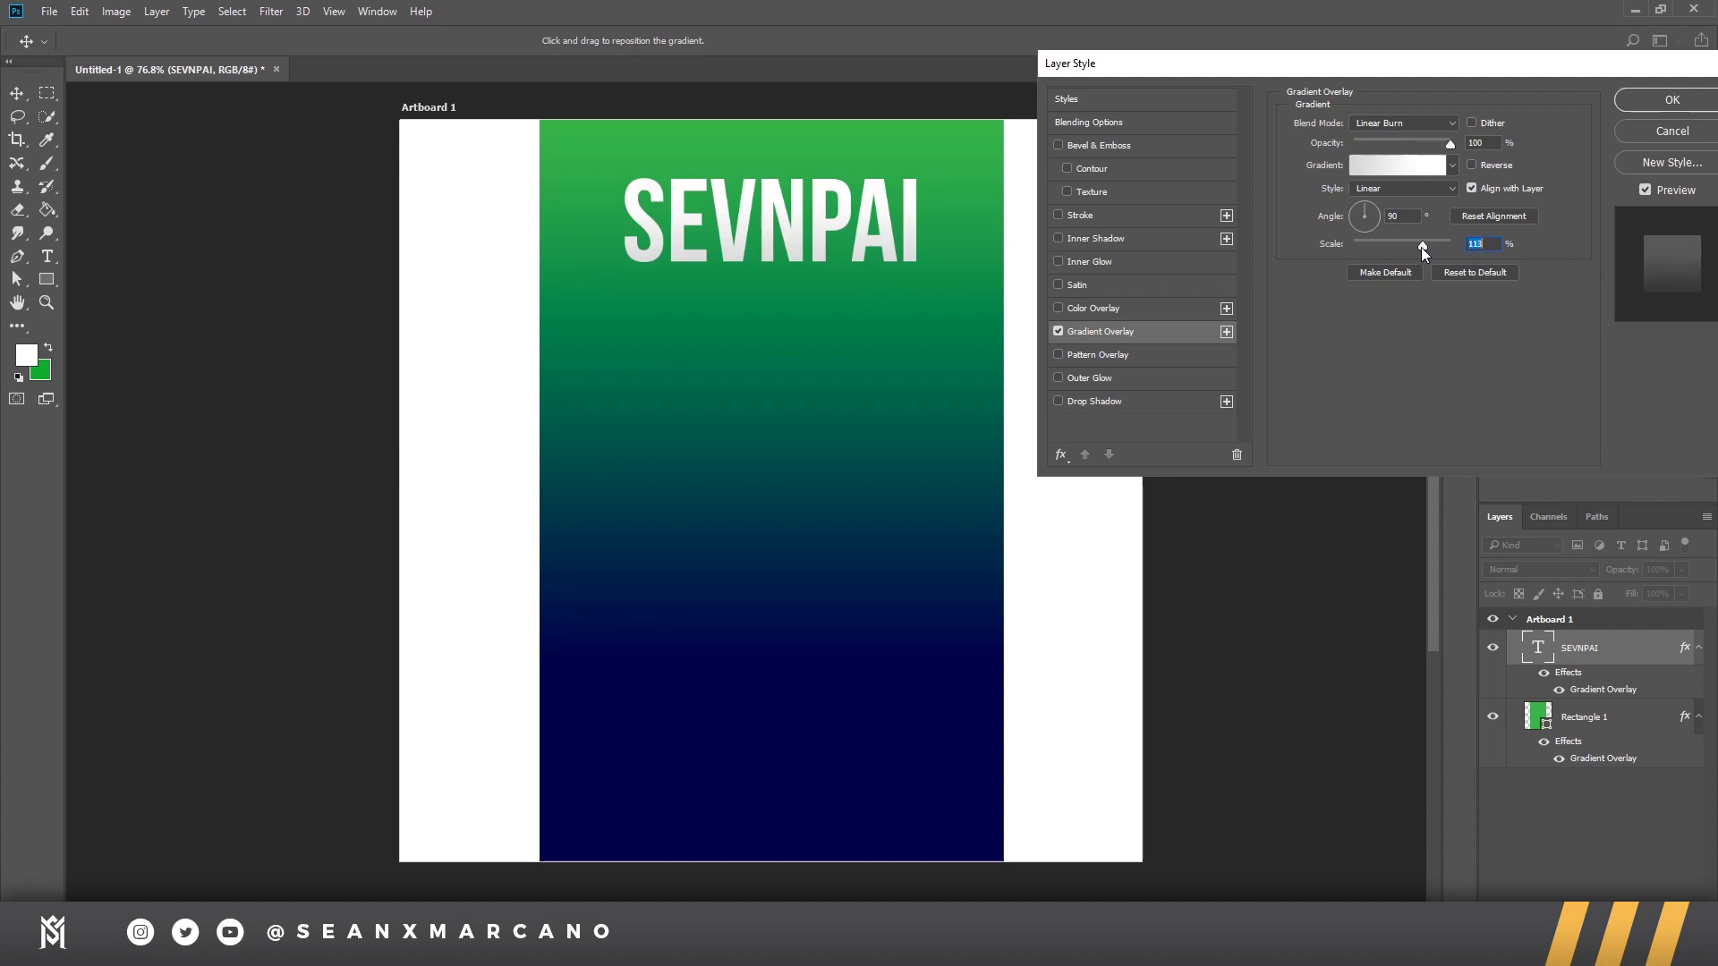
{"action": "key", "text": "Return"}
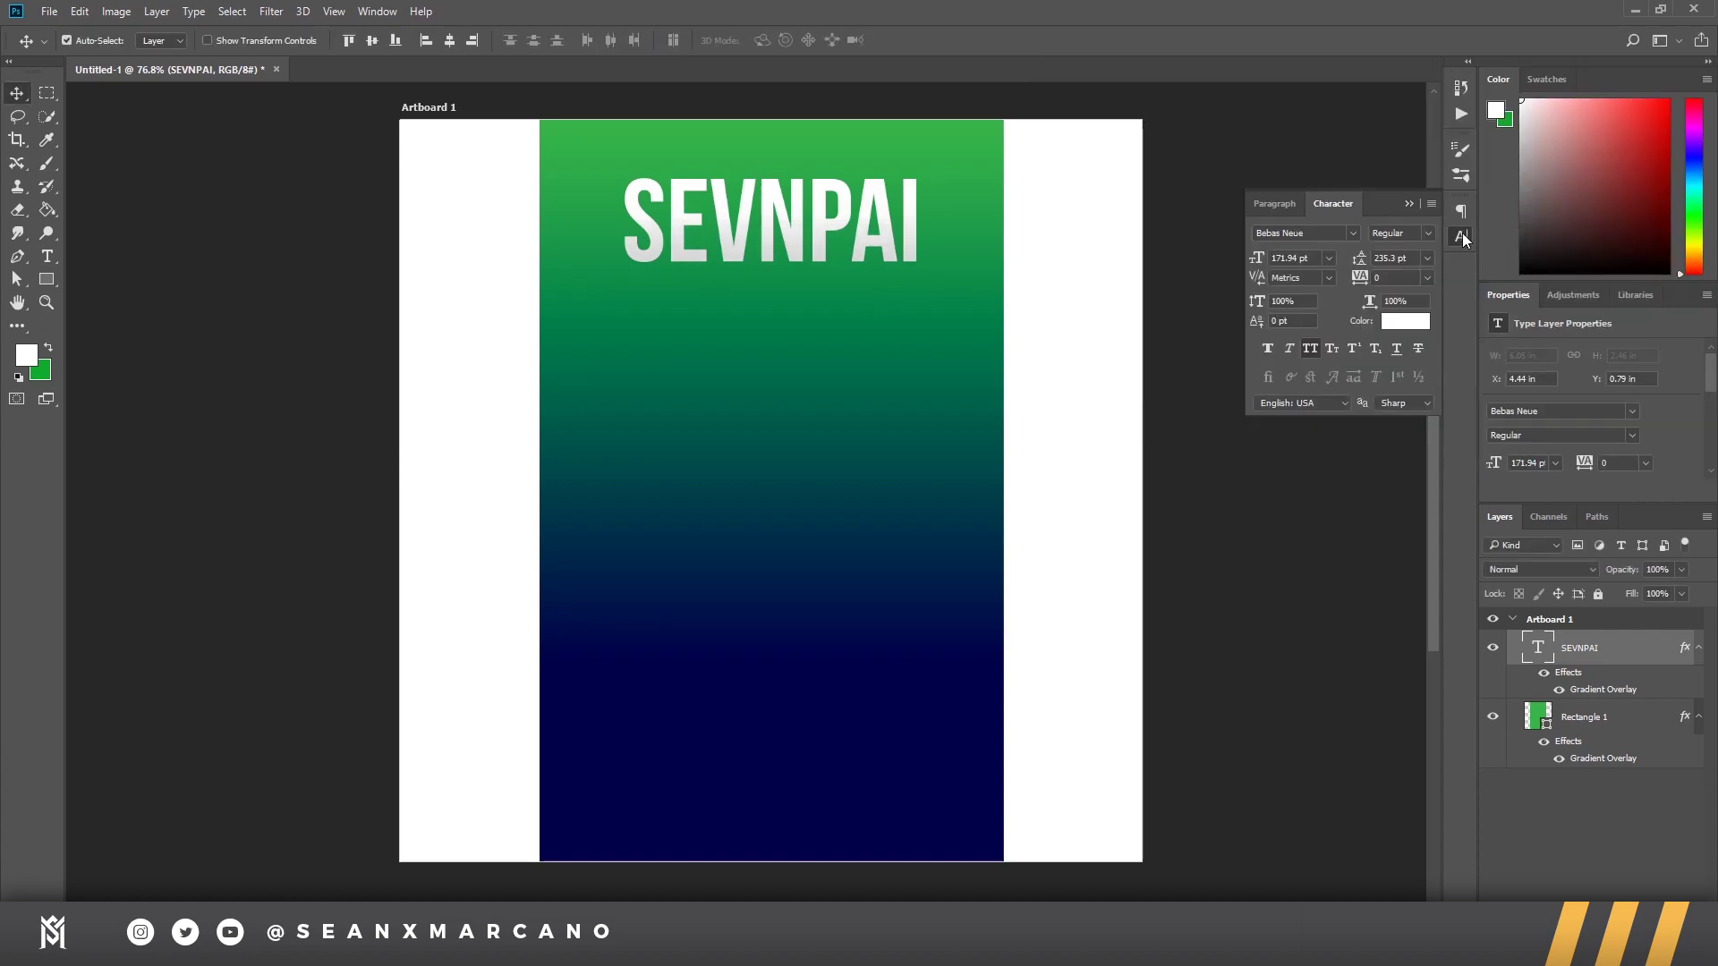
Step: Examine the gray-to-white shading on the SEVNPAI letters up close and at a wider view
{"action": "double_click", "coordinate": [1651, 642]}
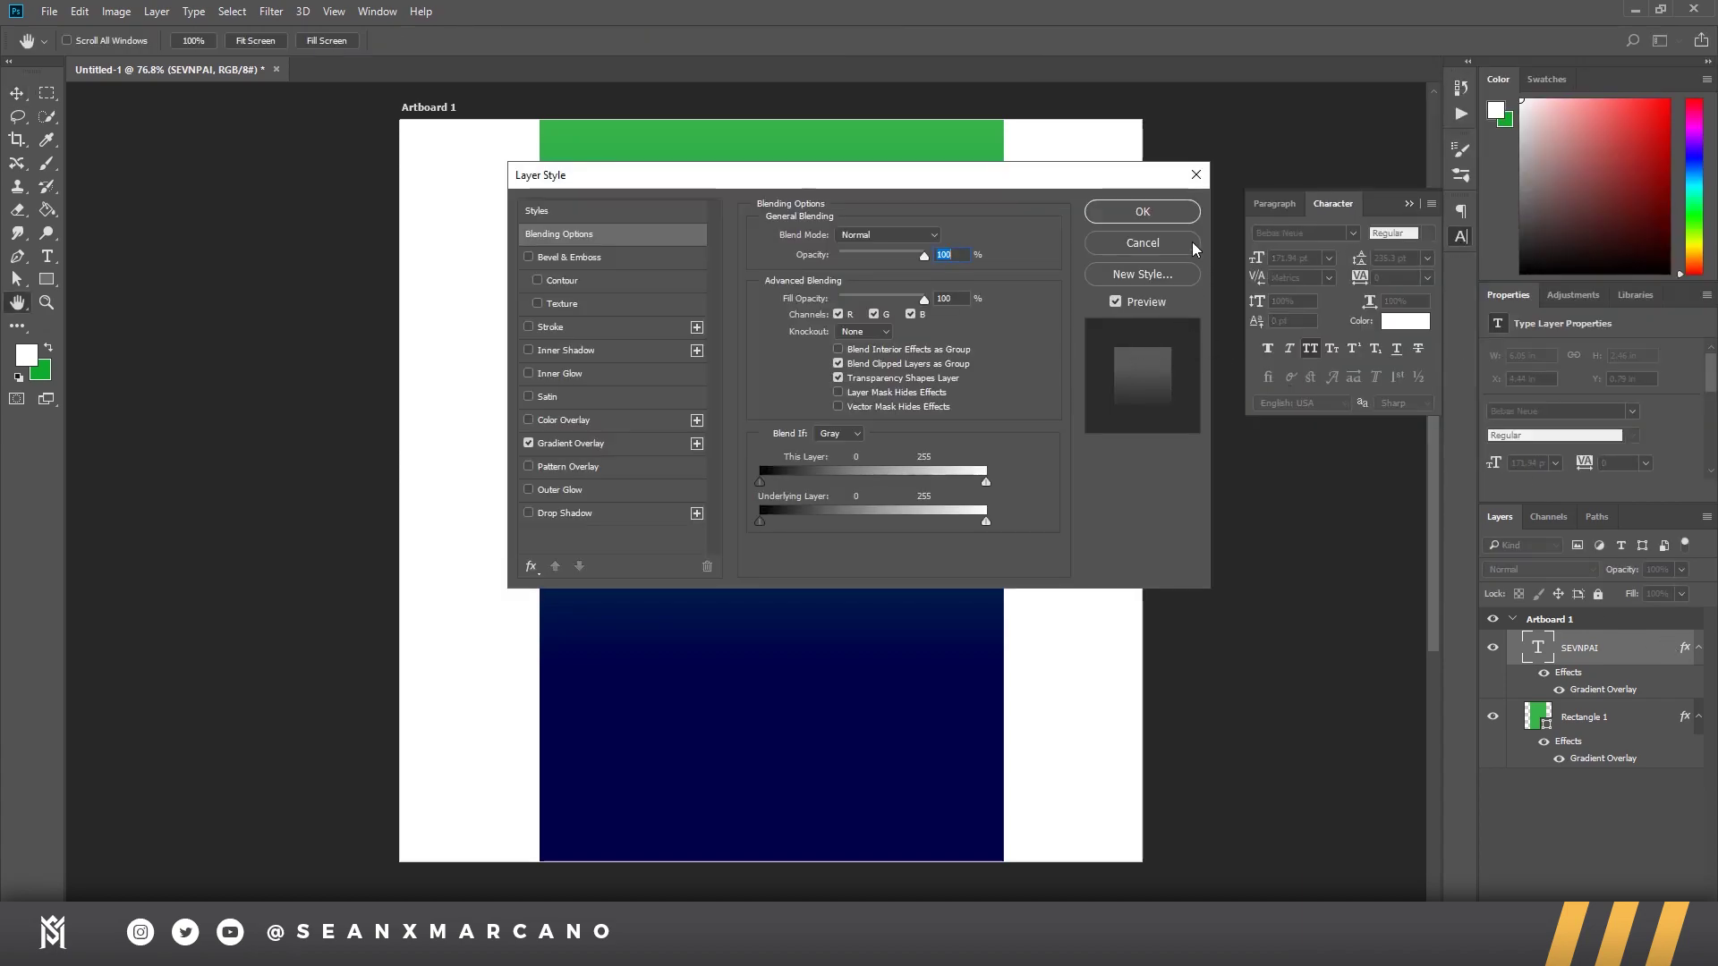
{"action": "key", "text": "Escape"}
{"action": "key", "text": "z"}
{"action": "left_click_drag", "start_coordinate": [842, 245], "coordinate": [904, 245]}
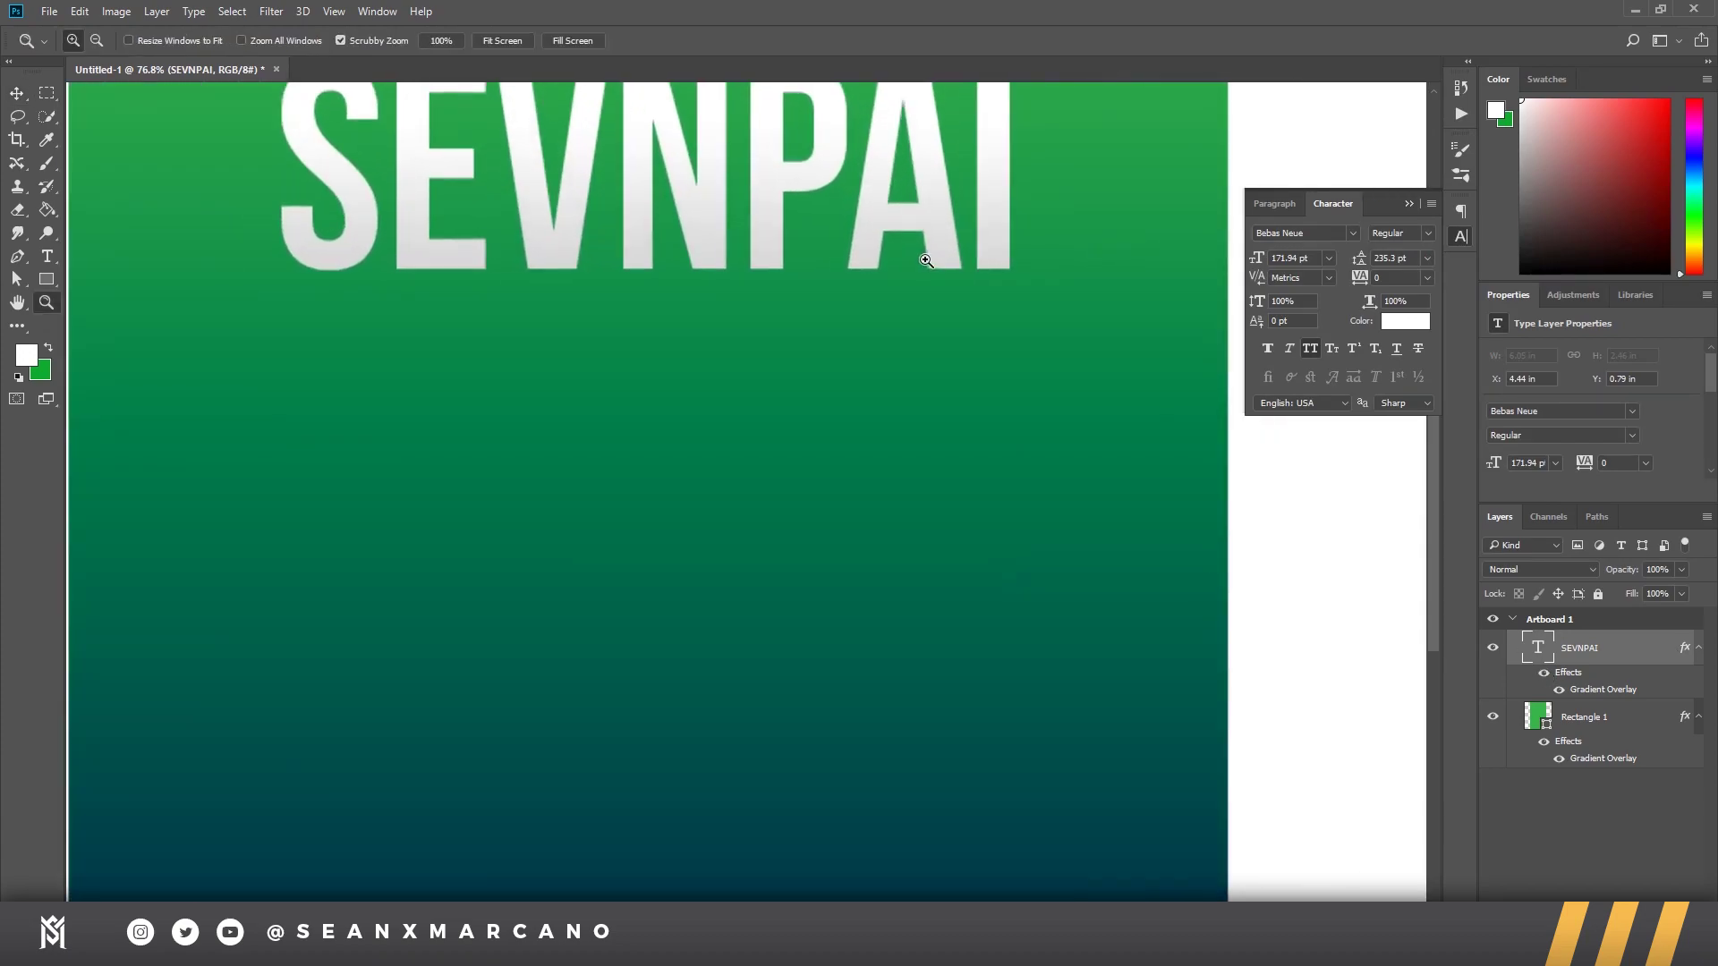
{"action": "left_click_drag", "start_coordinate": [859, 190], "coordinate": [935, 355]}
{"action": "scroll", "coordinate": [657, 335], "scroll_direction": "up", "scroll_amount": 1}
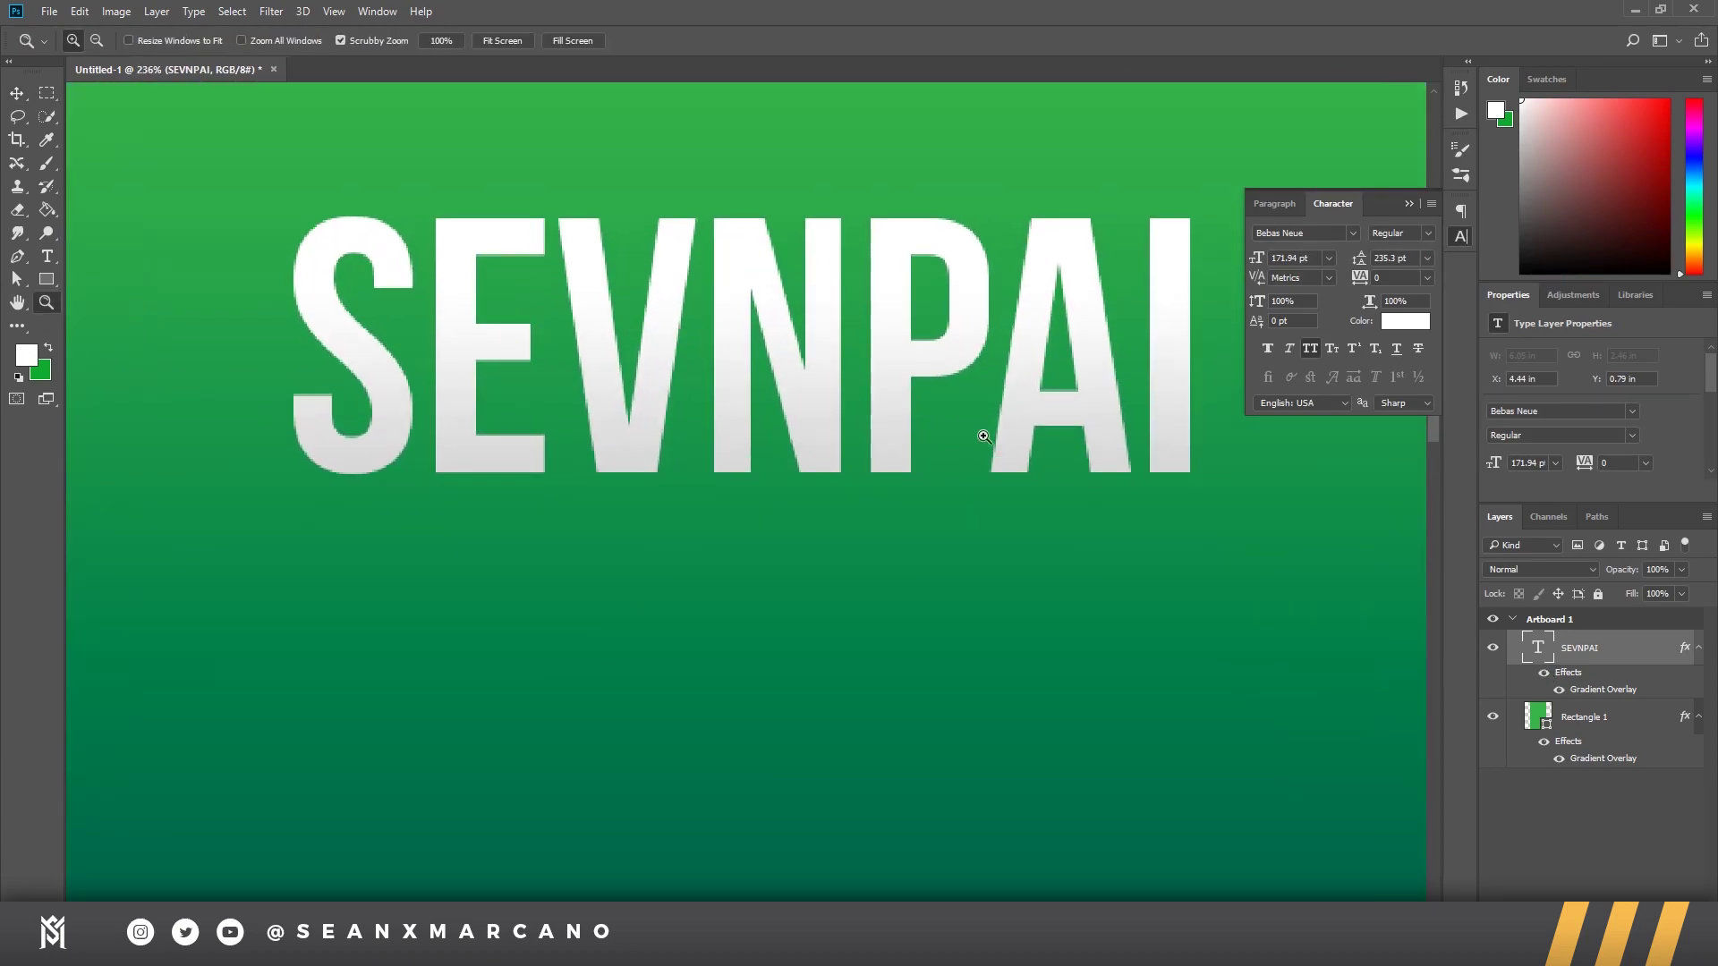
{"action": "left_click_drag", "start_coordinate": [907, 430], "coordinate": [875, 452]}
{"action": "scroll", "coordinate": [949, 457], "scroll_direction": "down", "scroll_amount": 5}
{"action": "scroll", "coordinate": [905, 433], "scroll_direction": "up", "scroll_amount": 2}
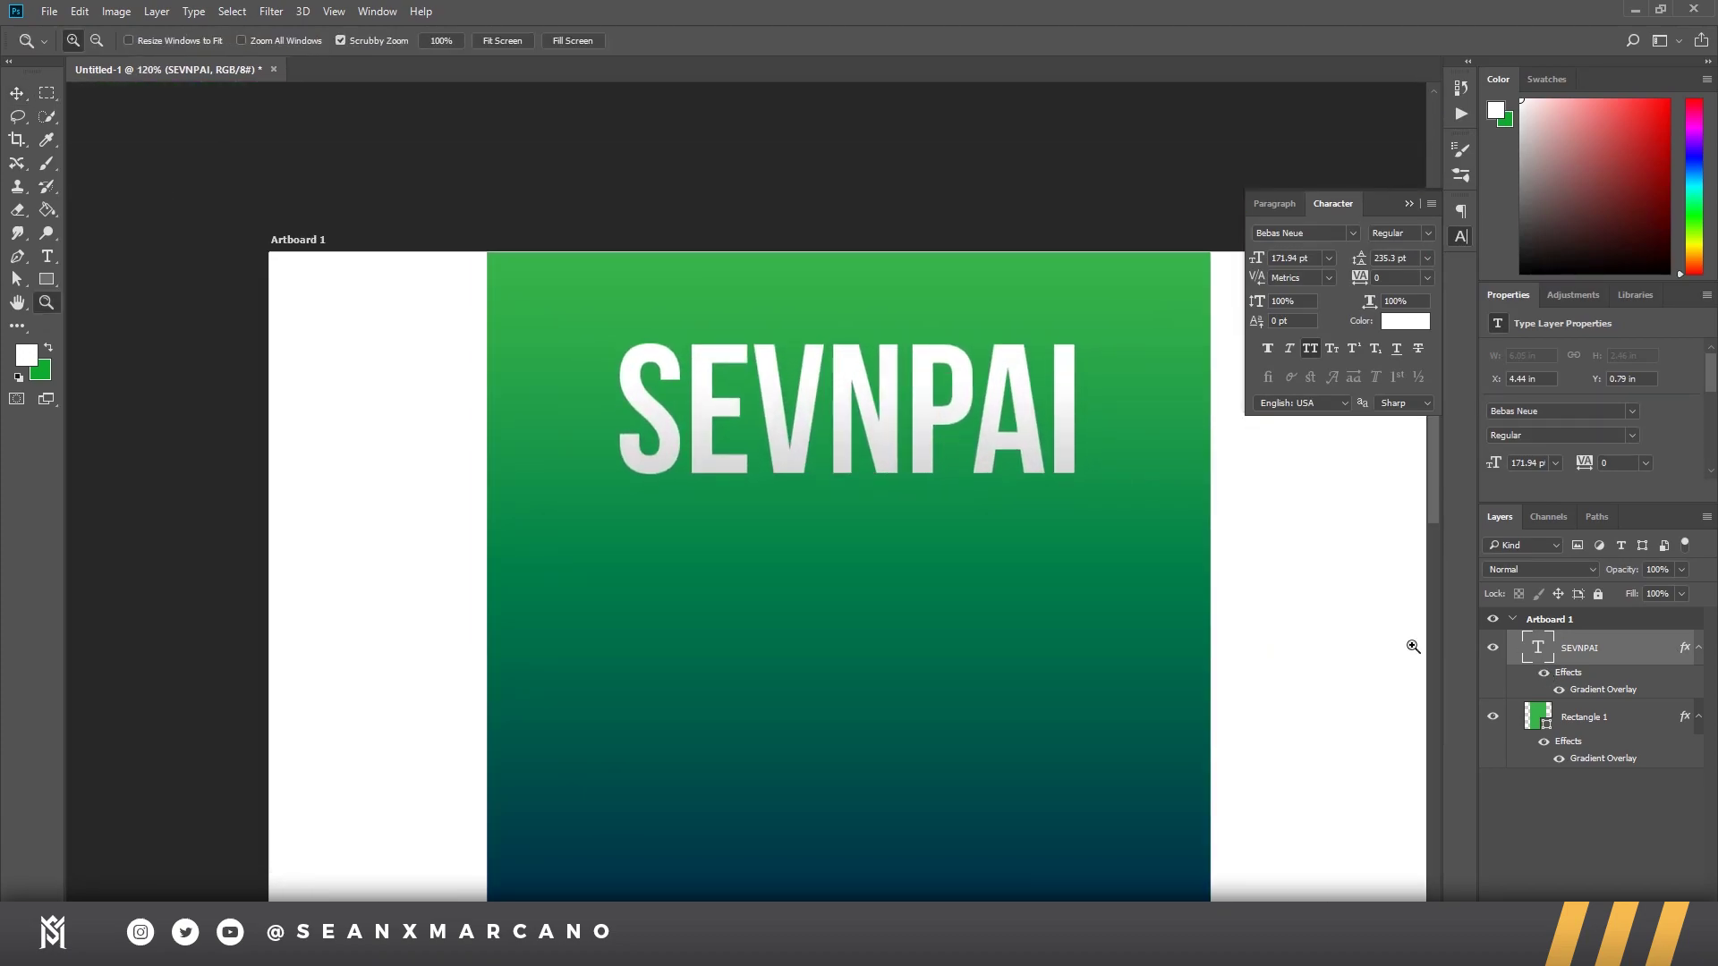
Step: Compare the SEVNPAI headline with its gradient overlay hidden and shown
{"action": "left_click", "coordinate": [1560, 692]}
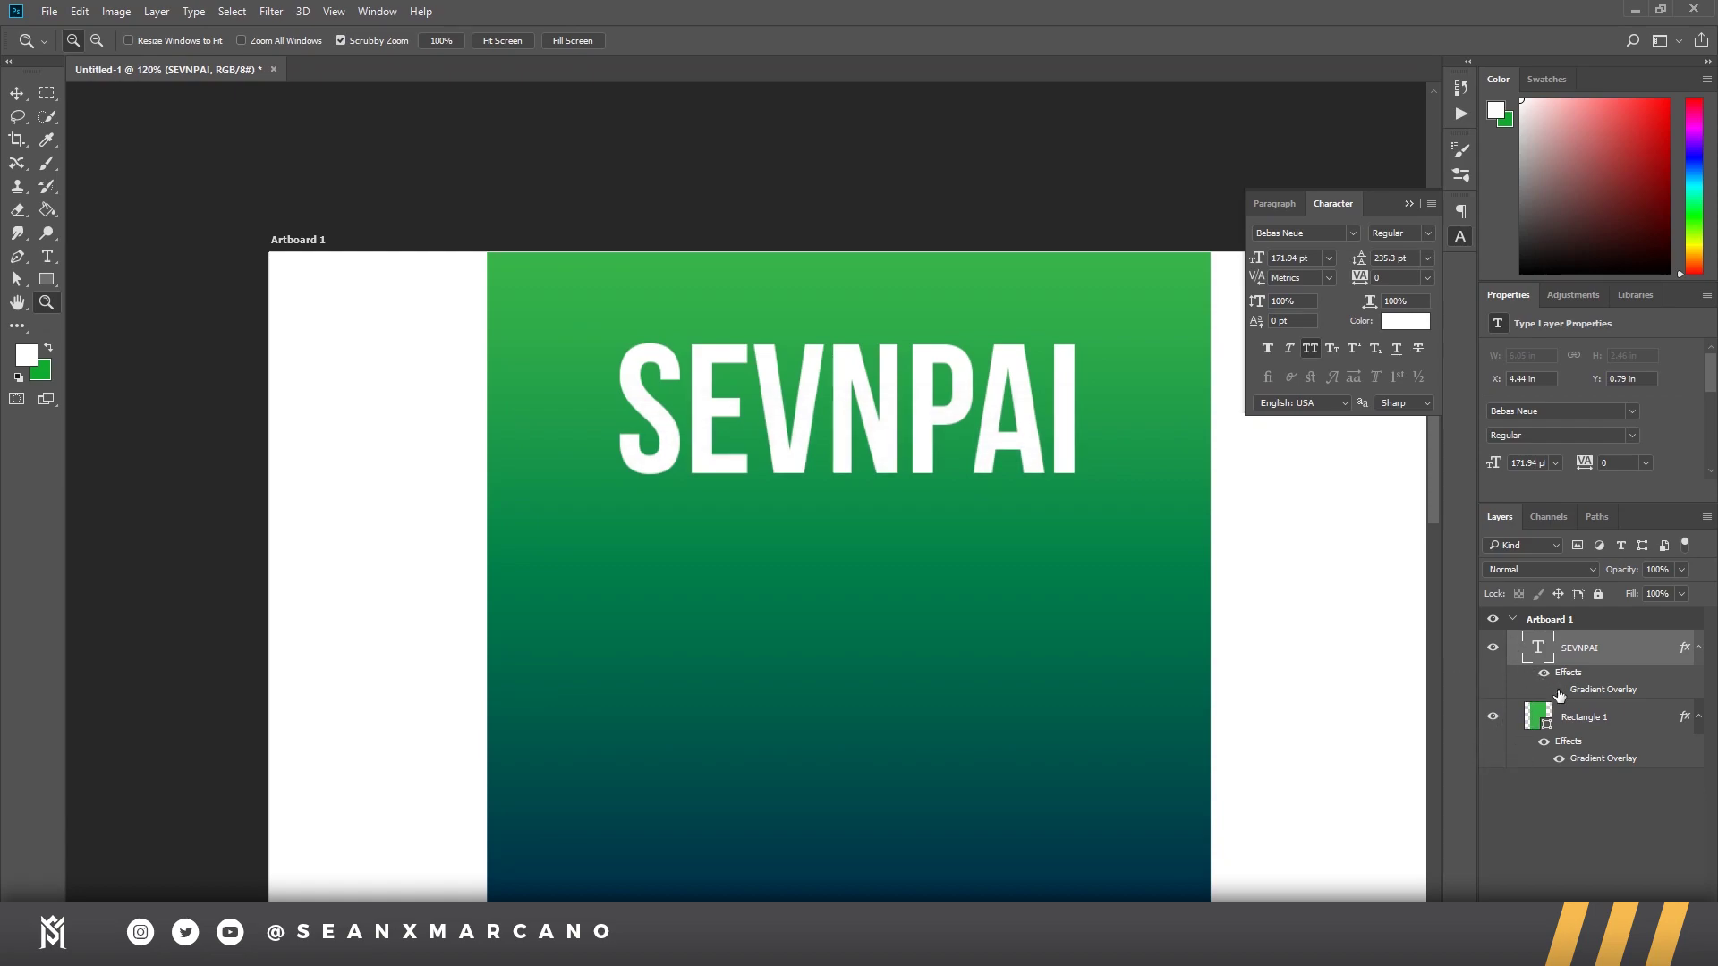
{"action": "left_click", "coordinate": [1560, 692]}
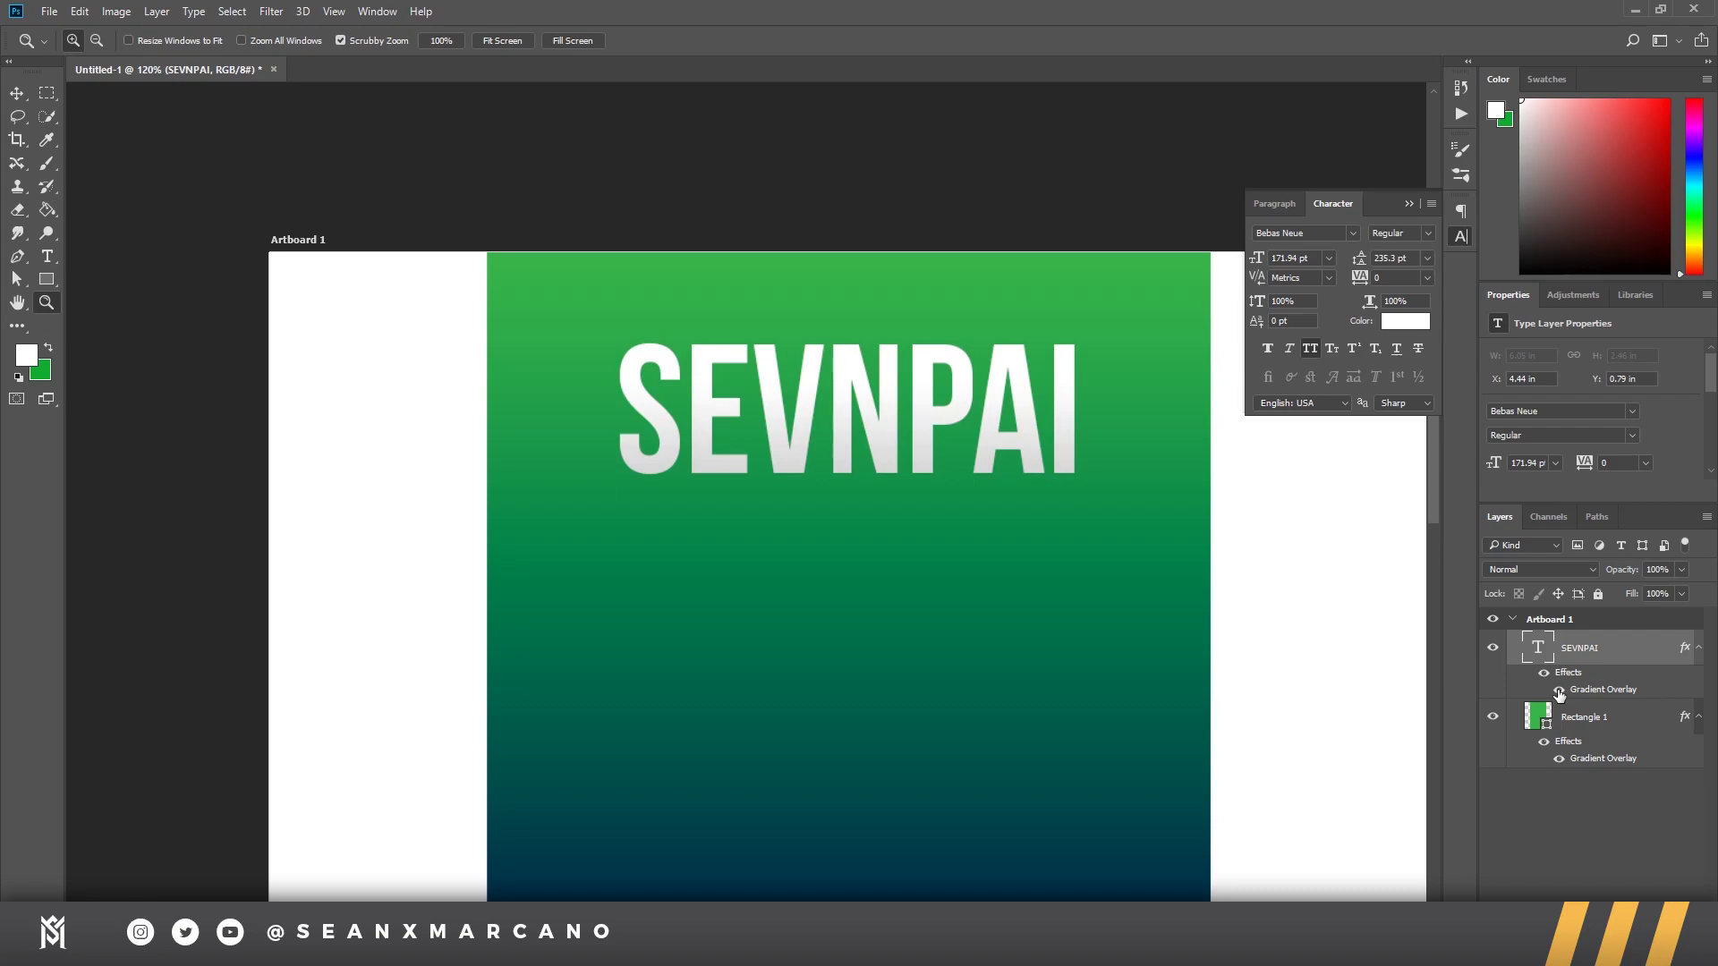
{"action": "left_click", "coordinate": [1559, 692]}
{"action": "left_click", "coordinate": [1560, 692]}
{"action": "left_click_drag", "start_coordinate": [830, 402], "coordinate": [801, 404]}
{"action": "left_click_drag", "start_coordinate": [1056, 428], "coordinate": [980, 432]}
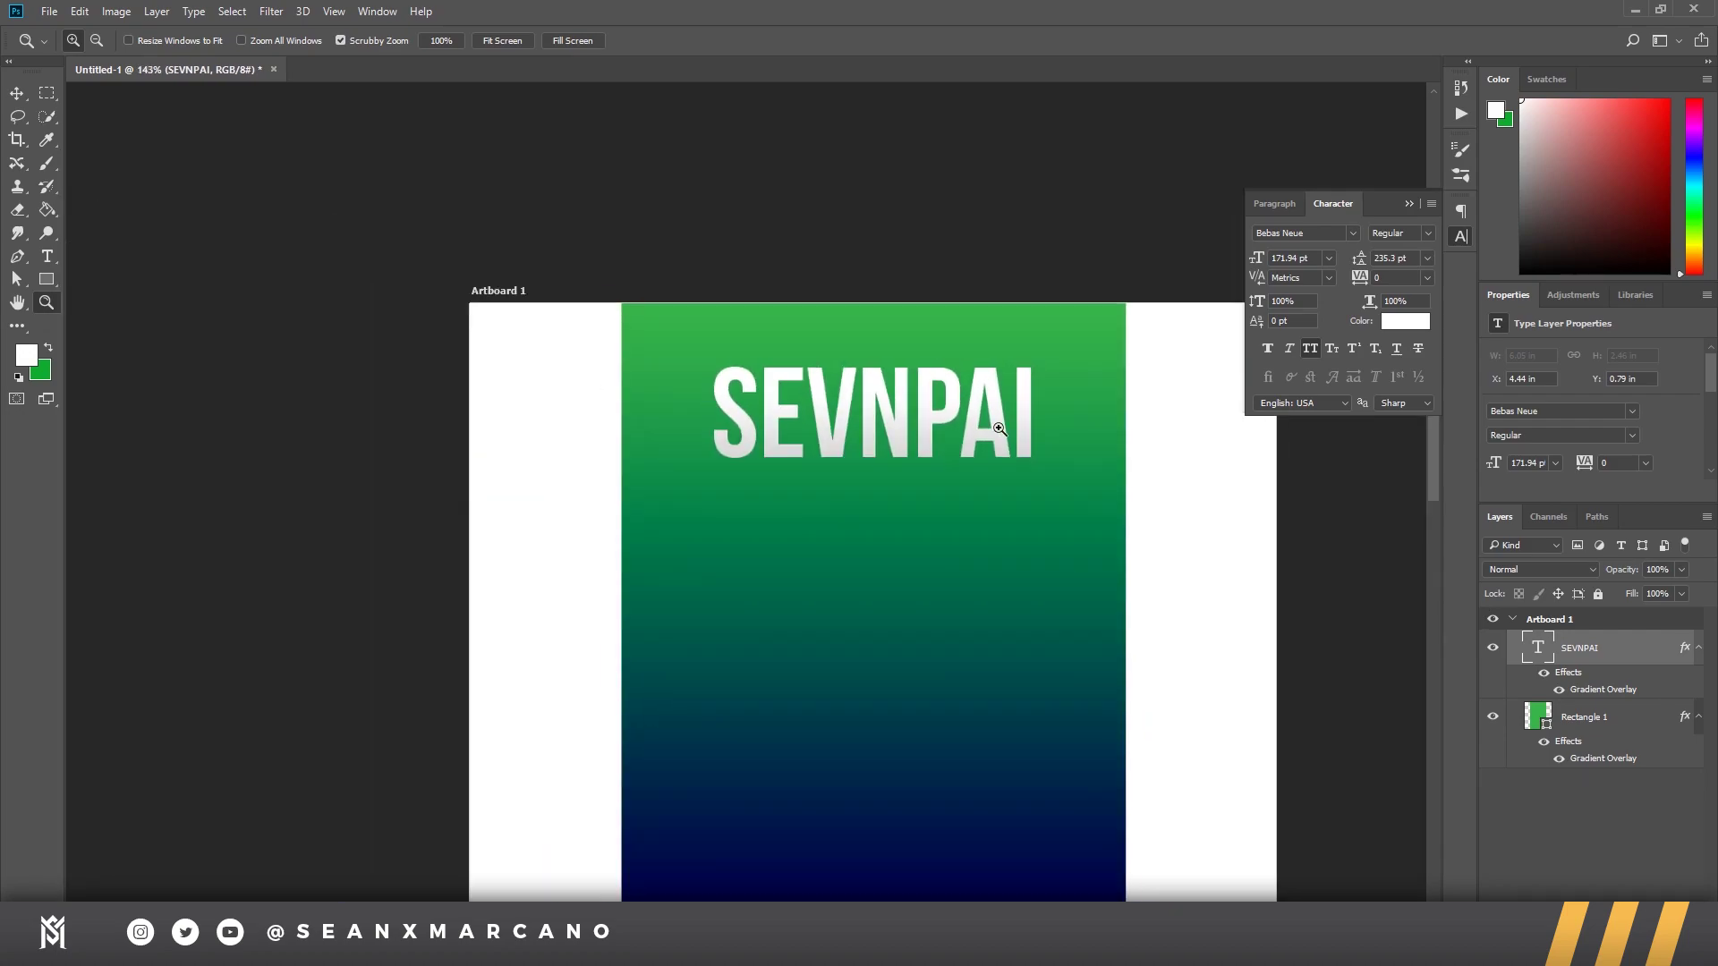
Step: Replace the headline's gray-to-white gradient overlay with the Red, Green preset gradient
{"action": "double_click", "coordinate": [1629, 638]}
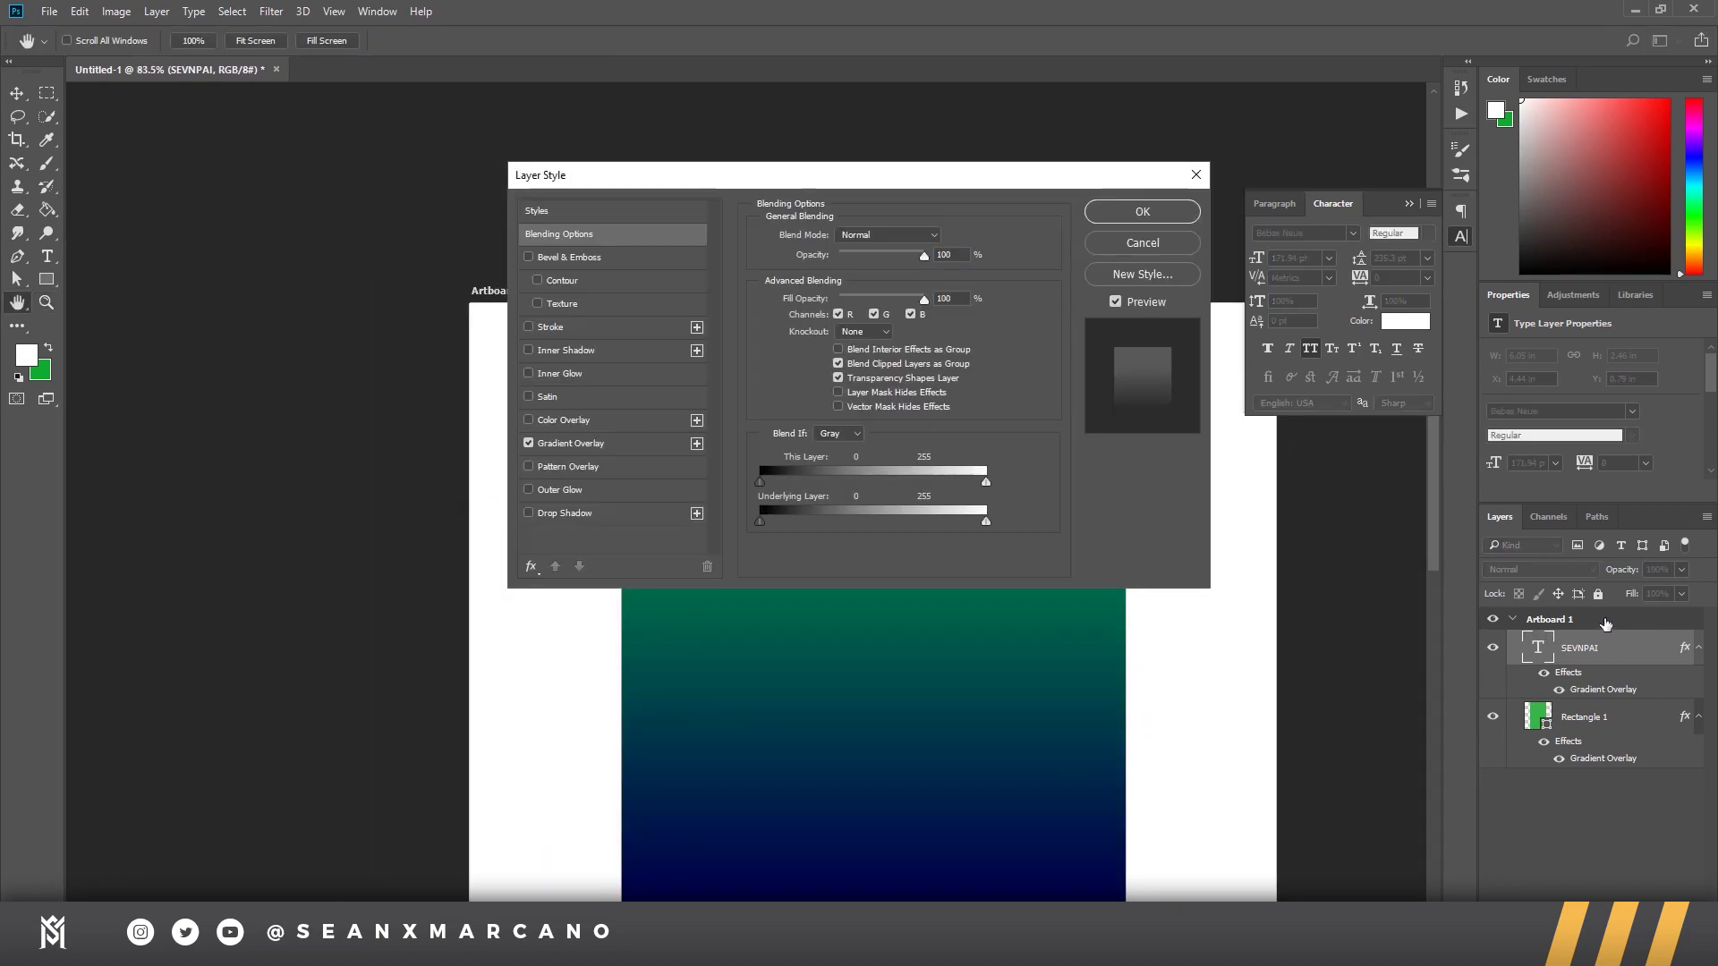
{"action": "left_click_drag", "start_coordinate": [738, 172], "coordinate": [994, 146]}
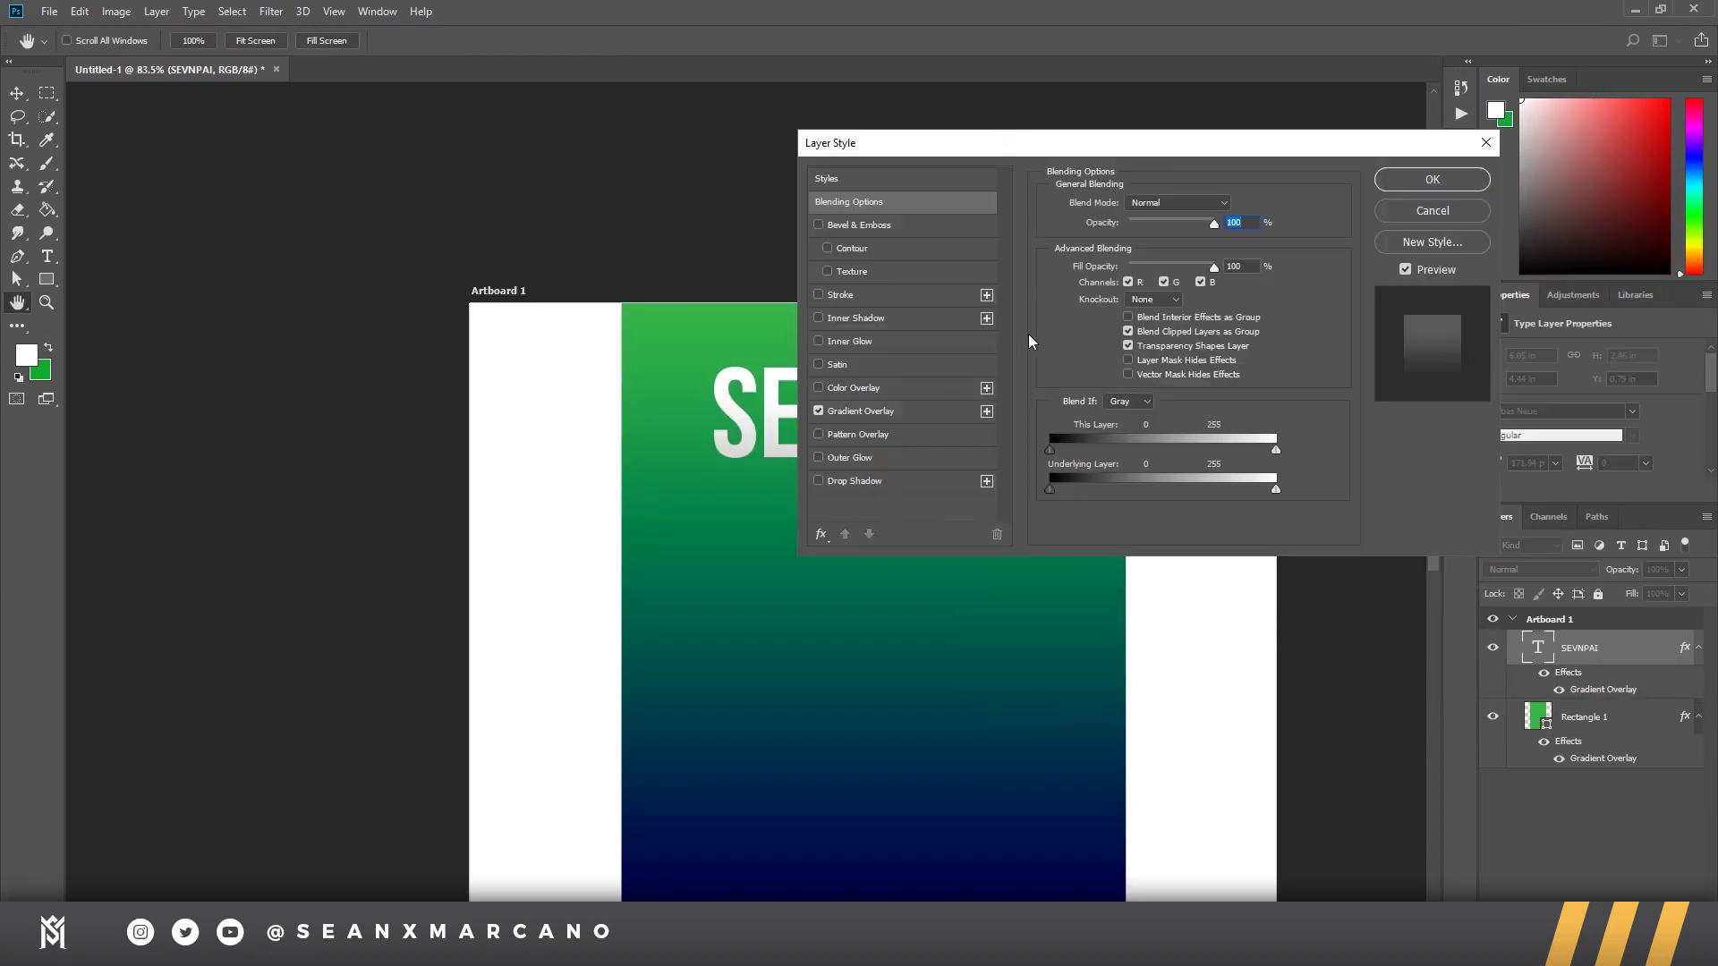
{"action": "left_click", "coordinate": [872, 417]}
{"action": "left_click", "coordinate": [1154, 242]}
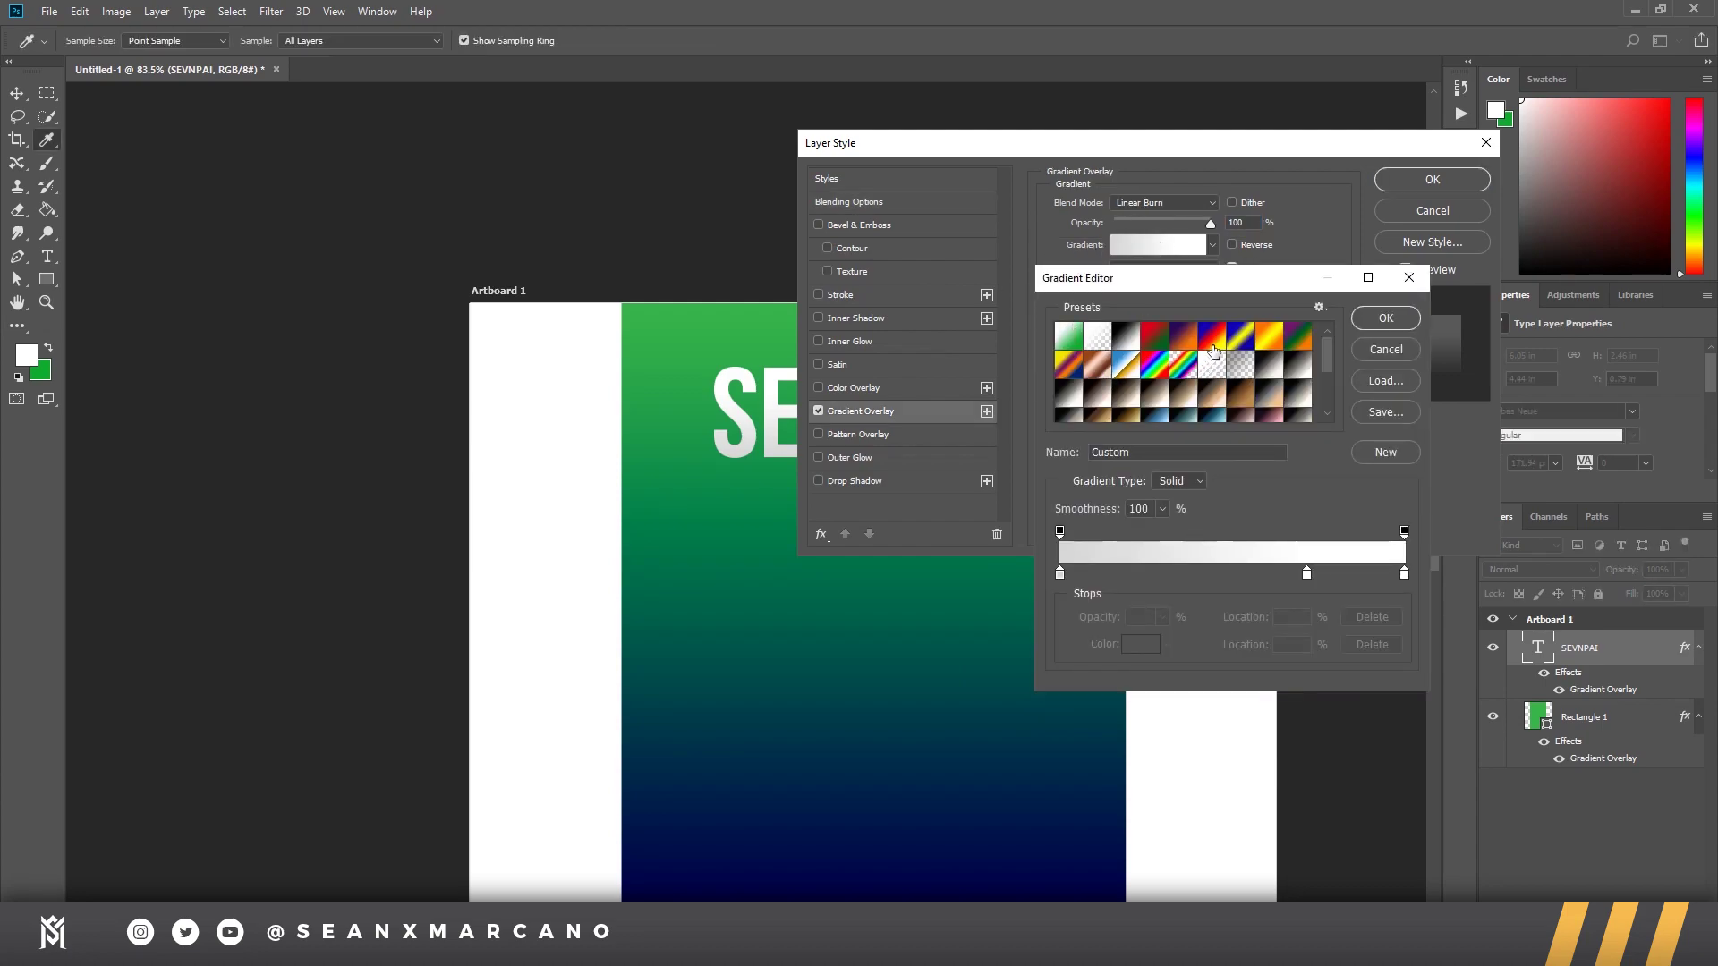
{"action": "left_click", "coordinate": [1166, 337]}
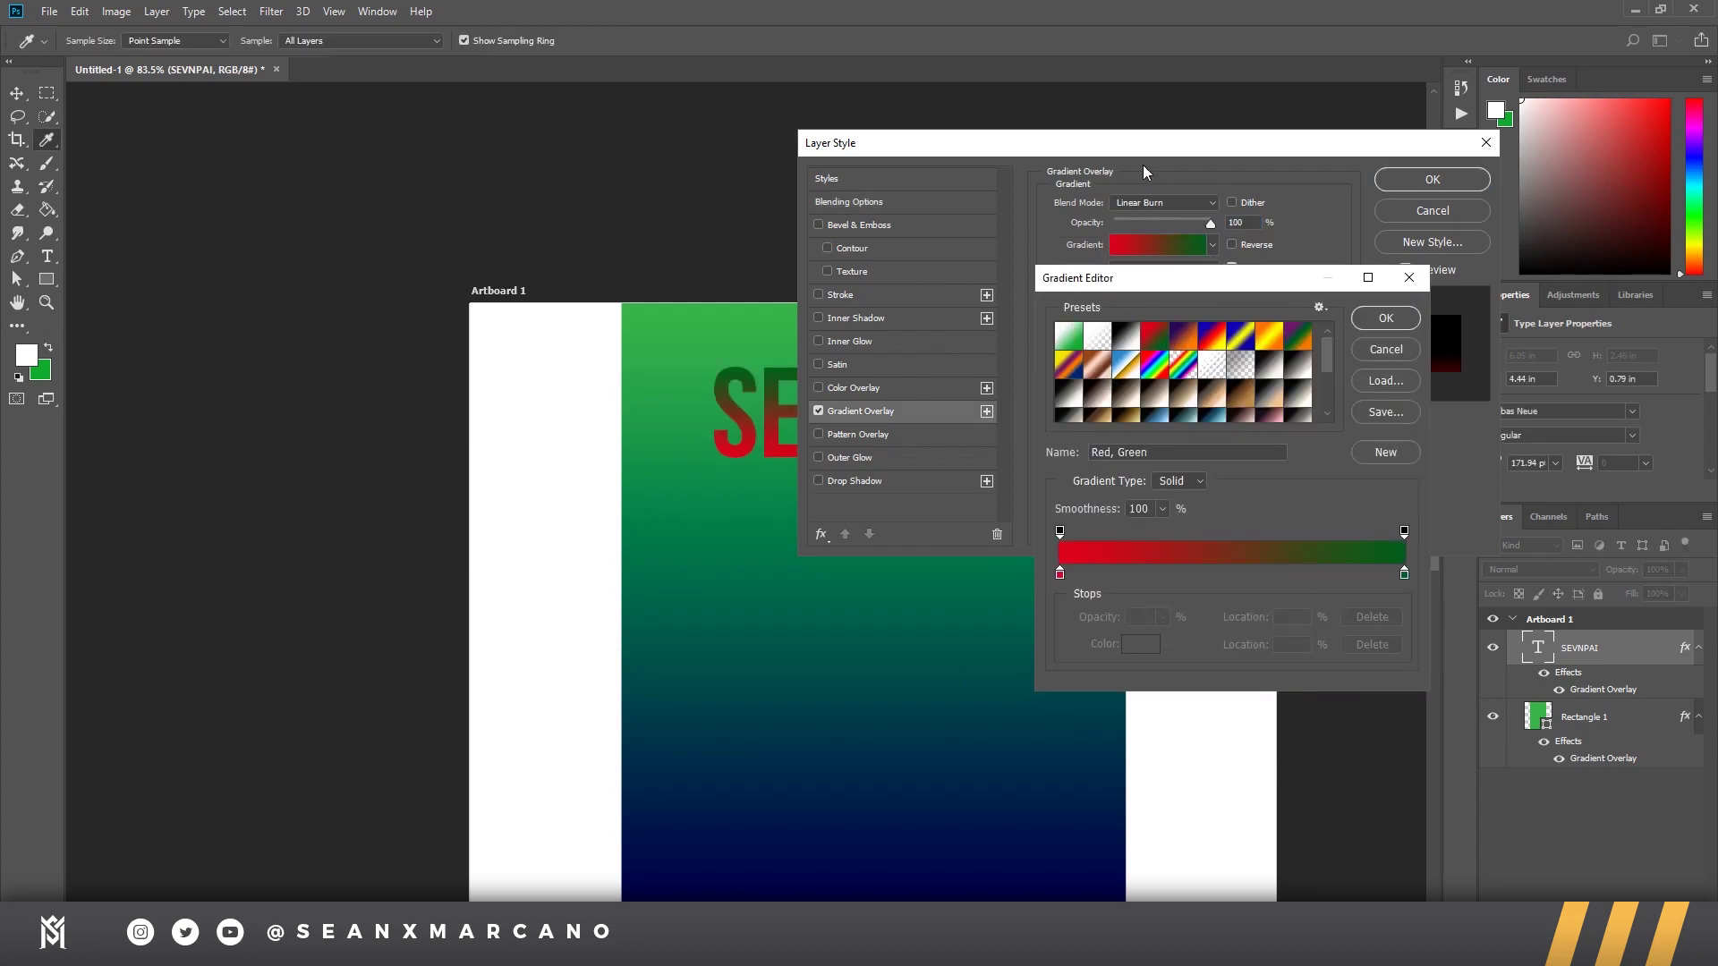
{"action": "left_click_drag", "start_coordinate": [1159, 287], "coordinate": [1261, 176]}
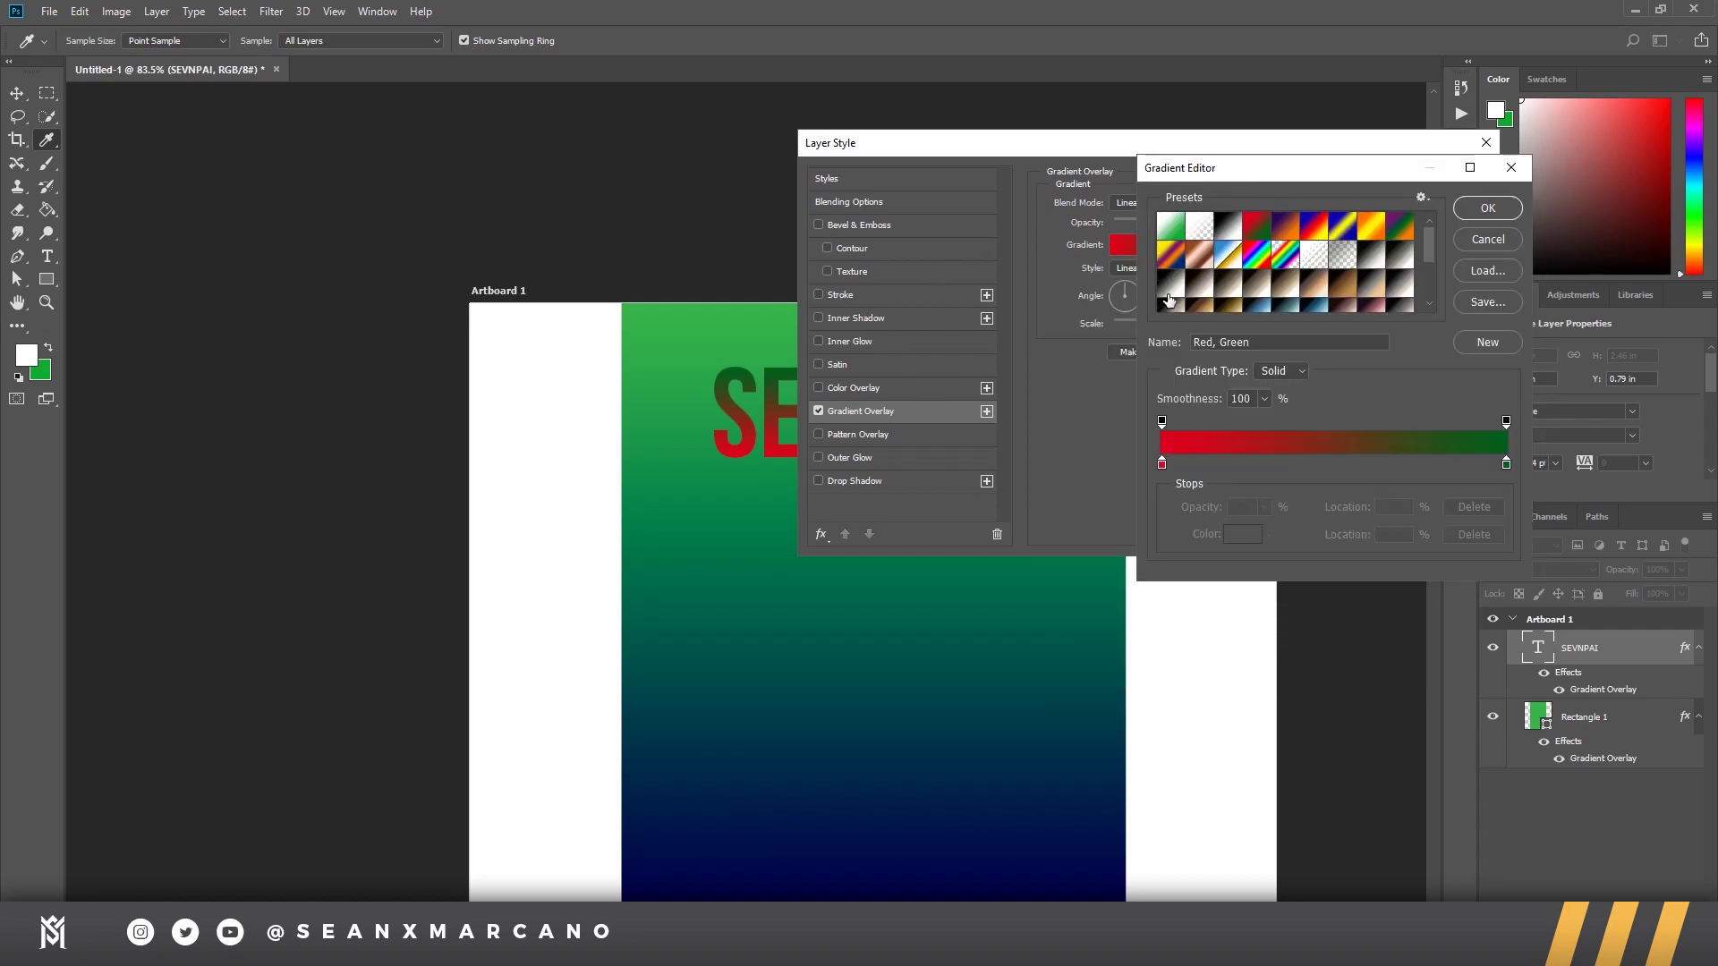
Step: Make the overlay gradient entirely red by deleting its green end stop and placing a second red stop at the far end
{"action": "double_click", "coordinate": [1507, 464]}
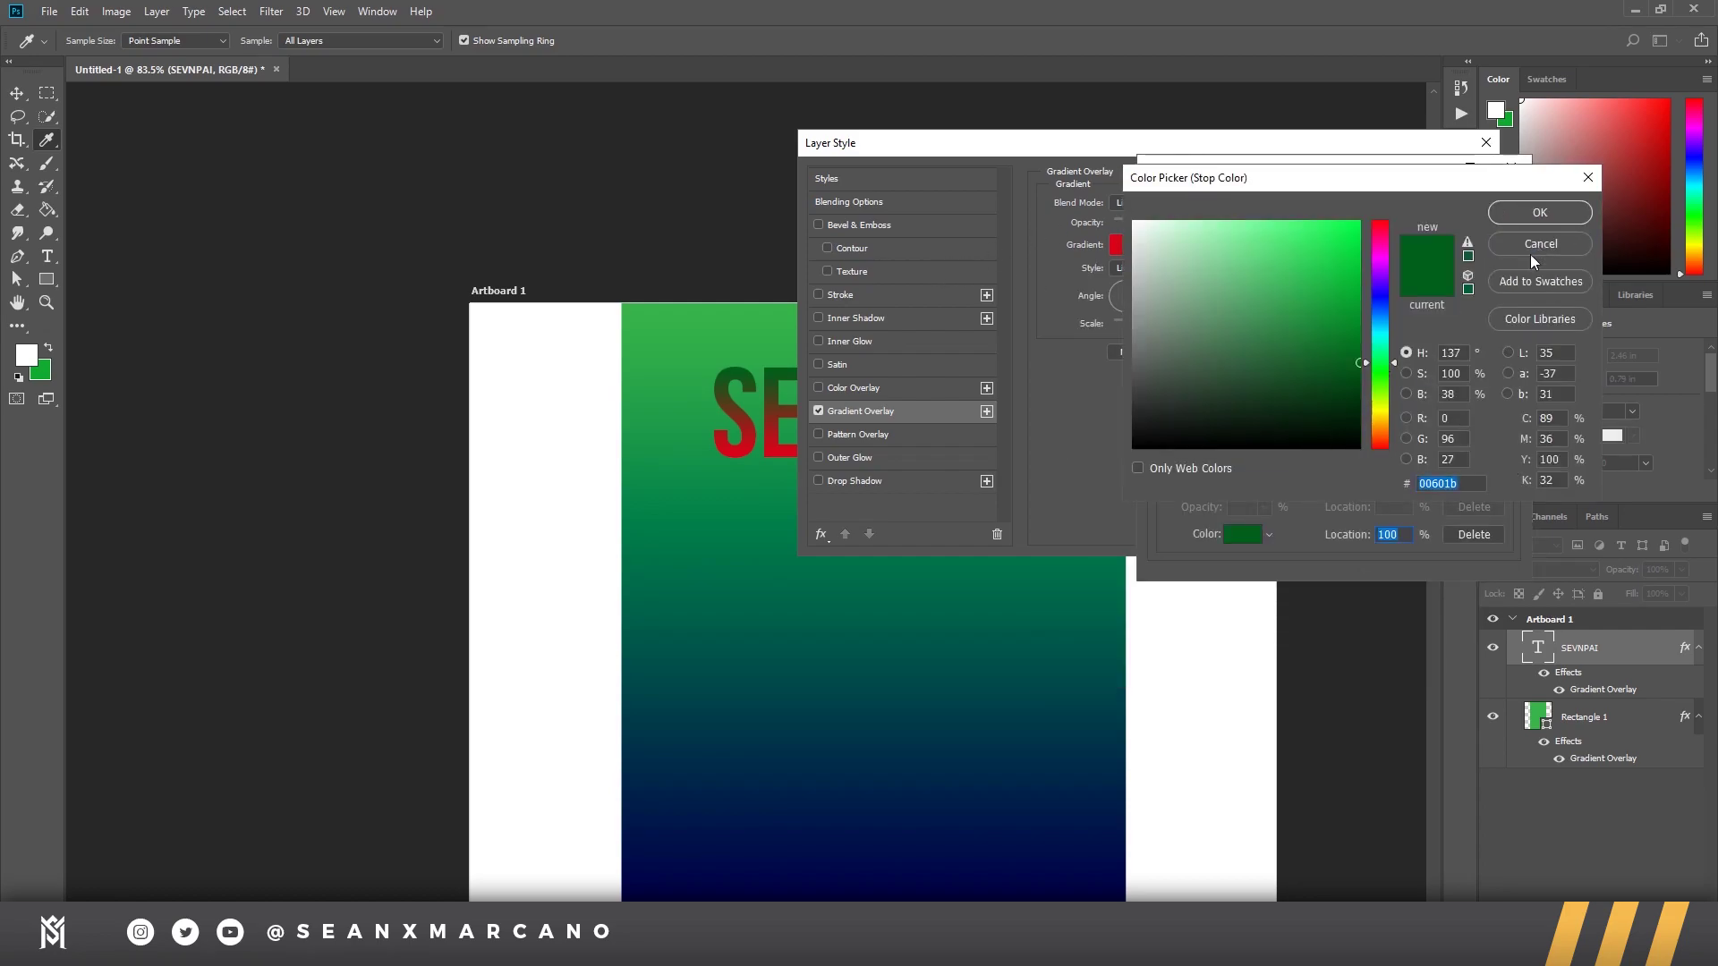
{"action": "left_click", "coordinate": [1539, 247]}
{"action": "left_click", "coordinate": [1181, 469]}
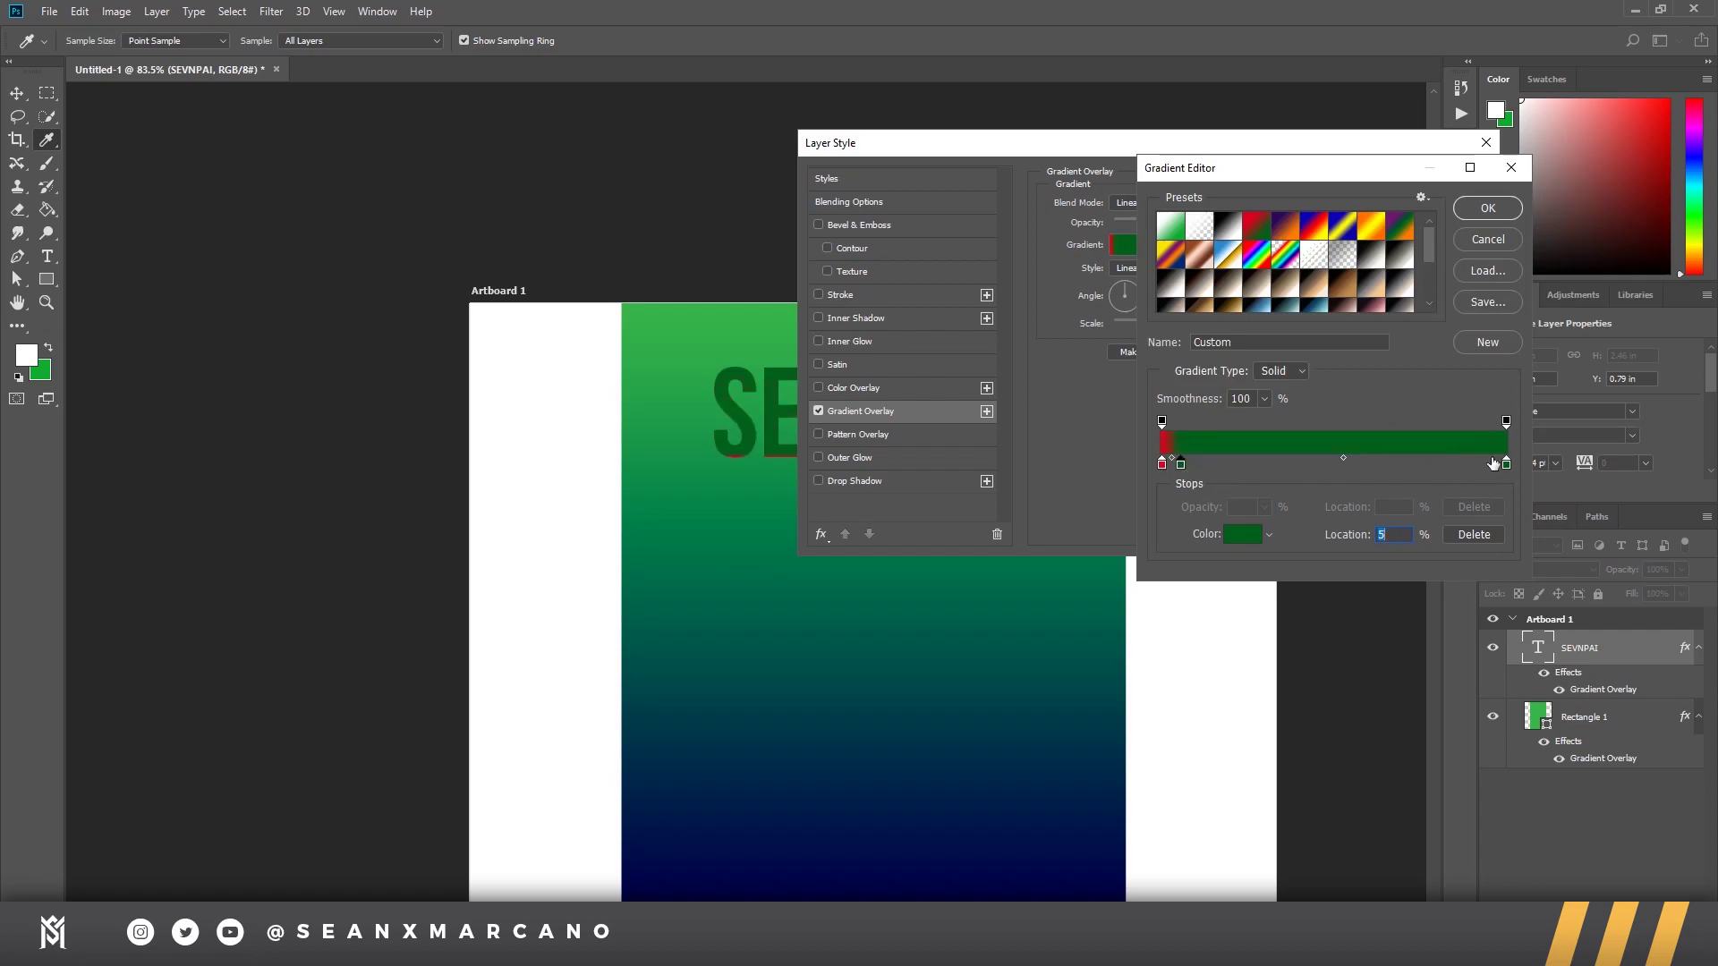
{"action": "key", "text": "ctrl+z"}
{"action": "left_click_drag", "start_coordinate": [1153, 466], "coordinate": [1223, 466]}
{"action": "left_click", "coordinate": [1163, 465]}
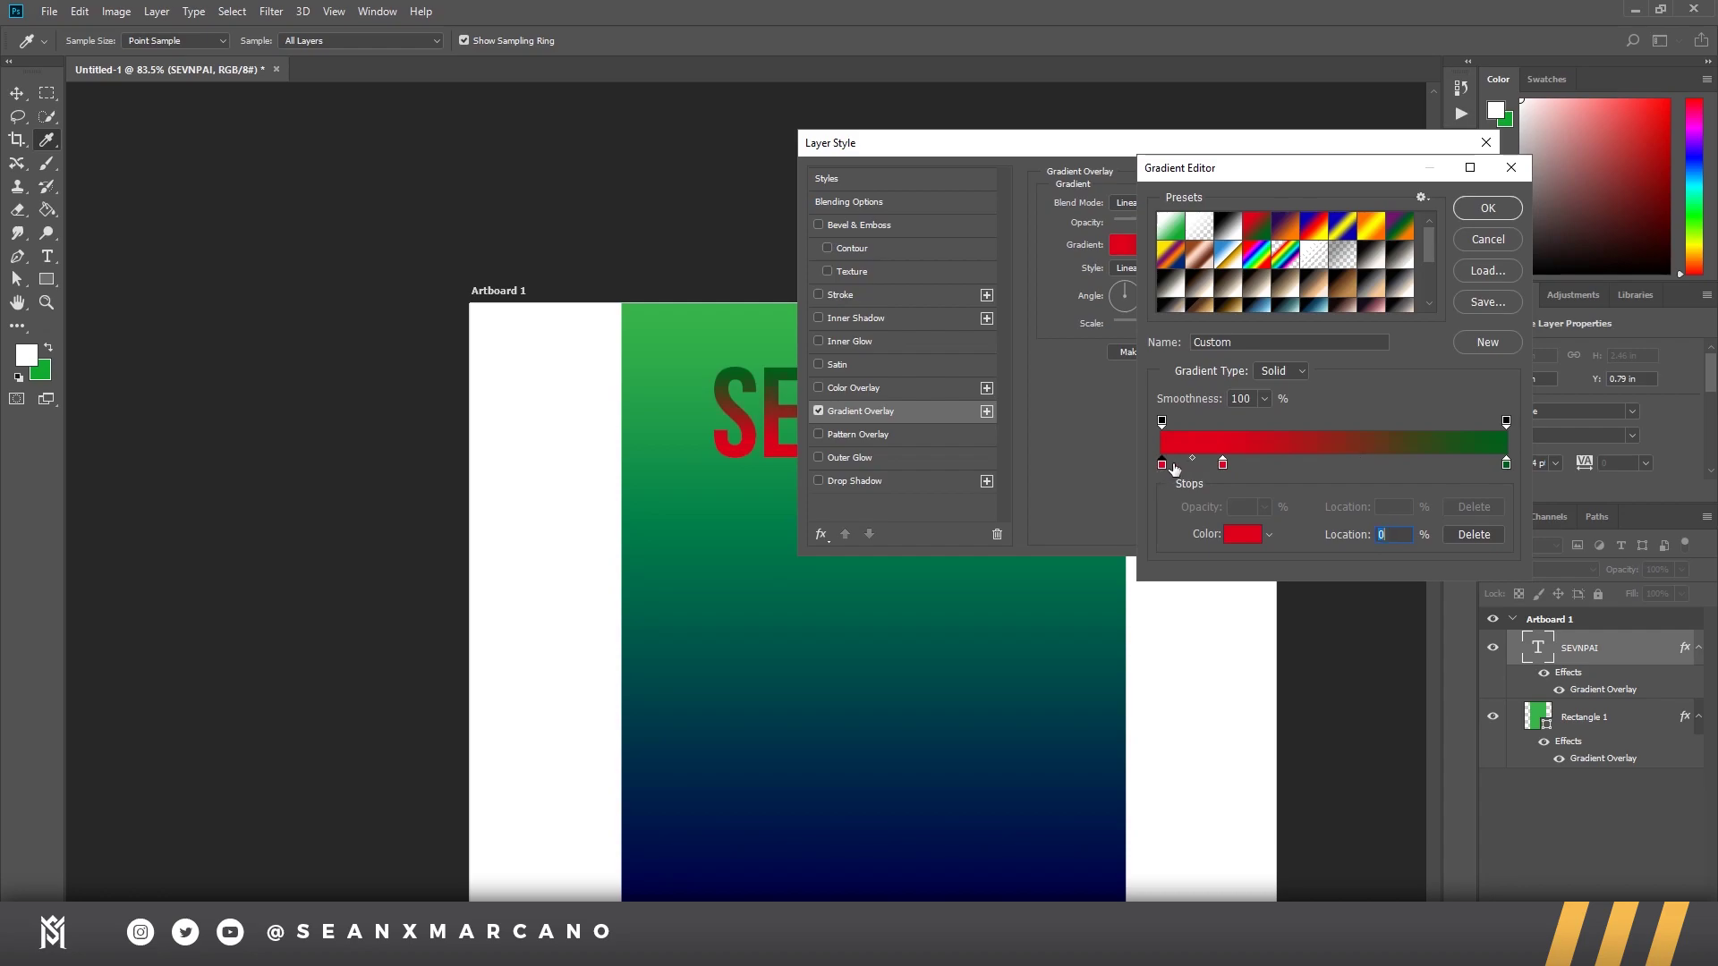
{"action": "left_click", "coordinate": [1506, 465]}
{"action": "left_click", "coordinate": [1477, 534]}
{"action": "left_click_drag", "start_coordinate": [1222, 463], "coordinate": [1524, 471]}
Step: Set the gradient's starting stop to the darker red c50016 and apply the red gradient overlay to the headline
{"action": "double_click", "coordinate": [1162, 463]}
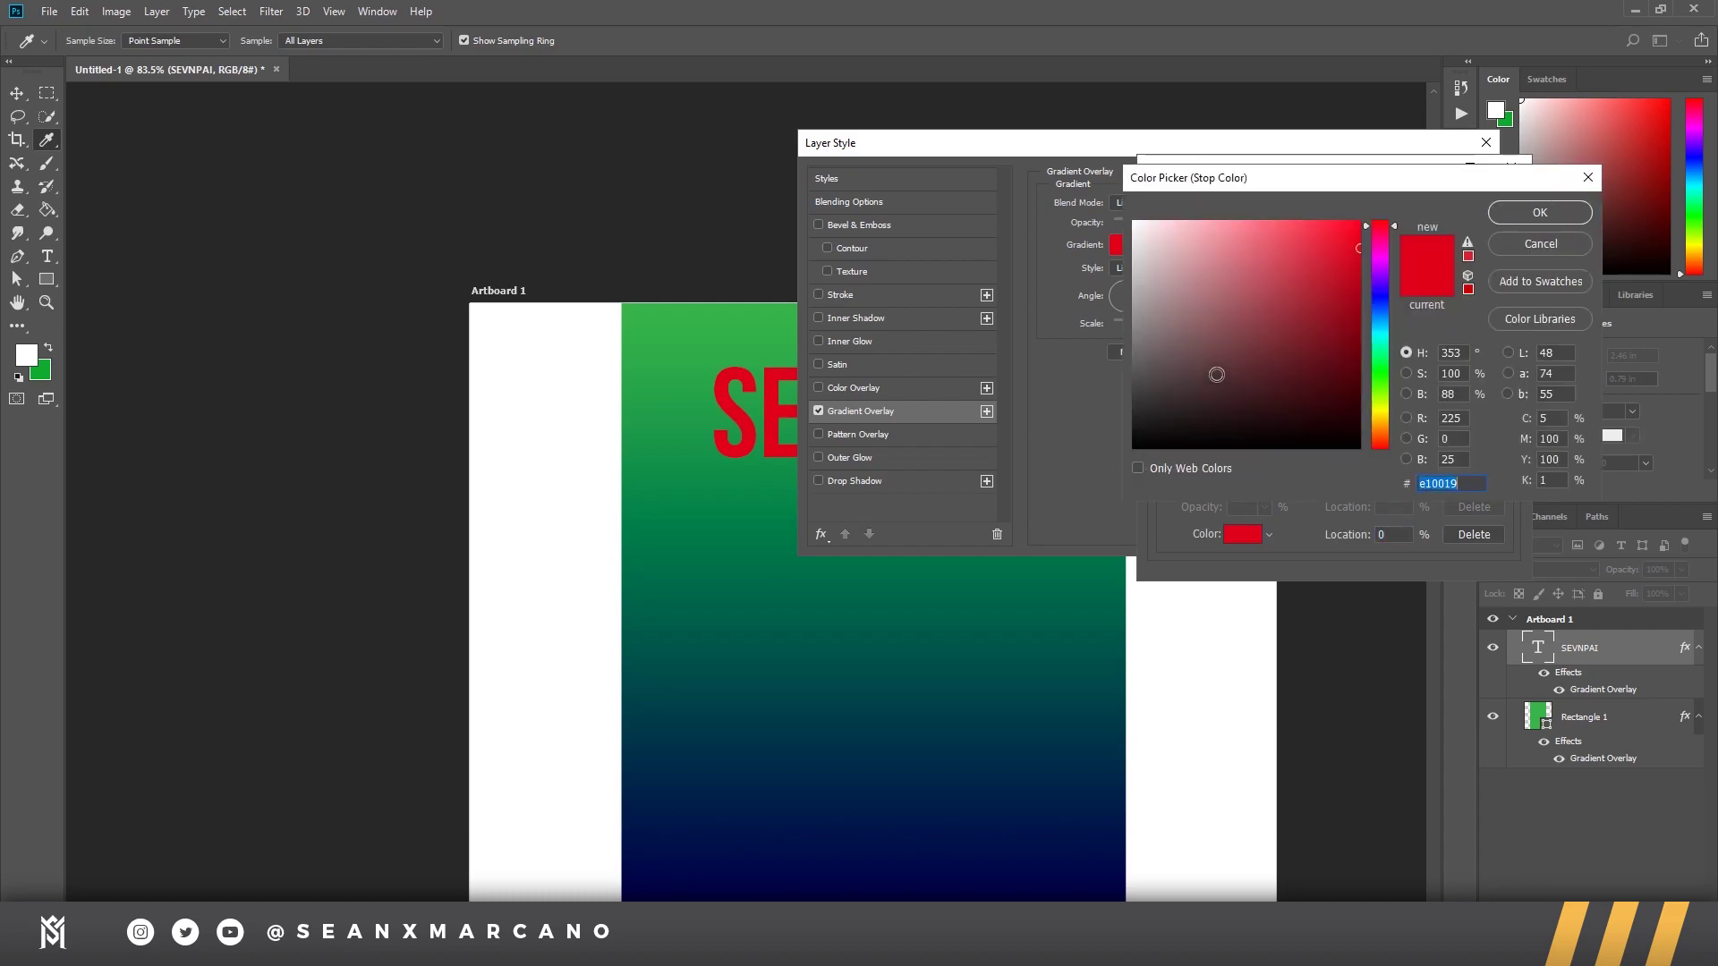
{"action": "left_click_drag", "start_coordinate": [1332, 266], "coordinate": [1366, 272]}
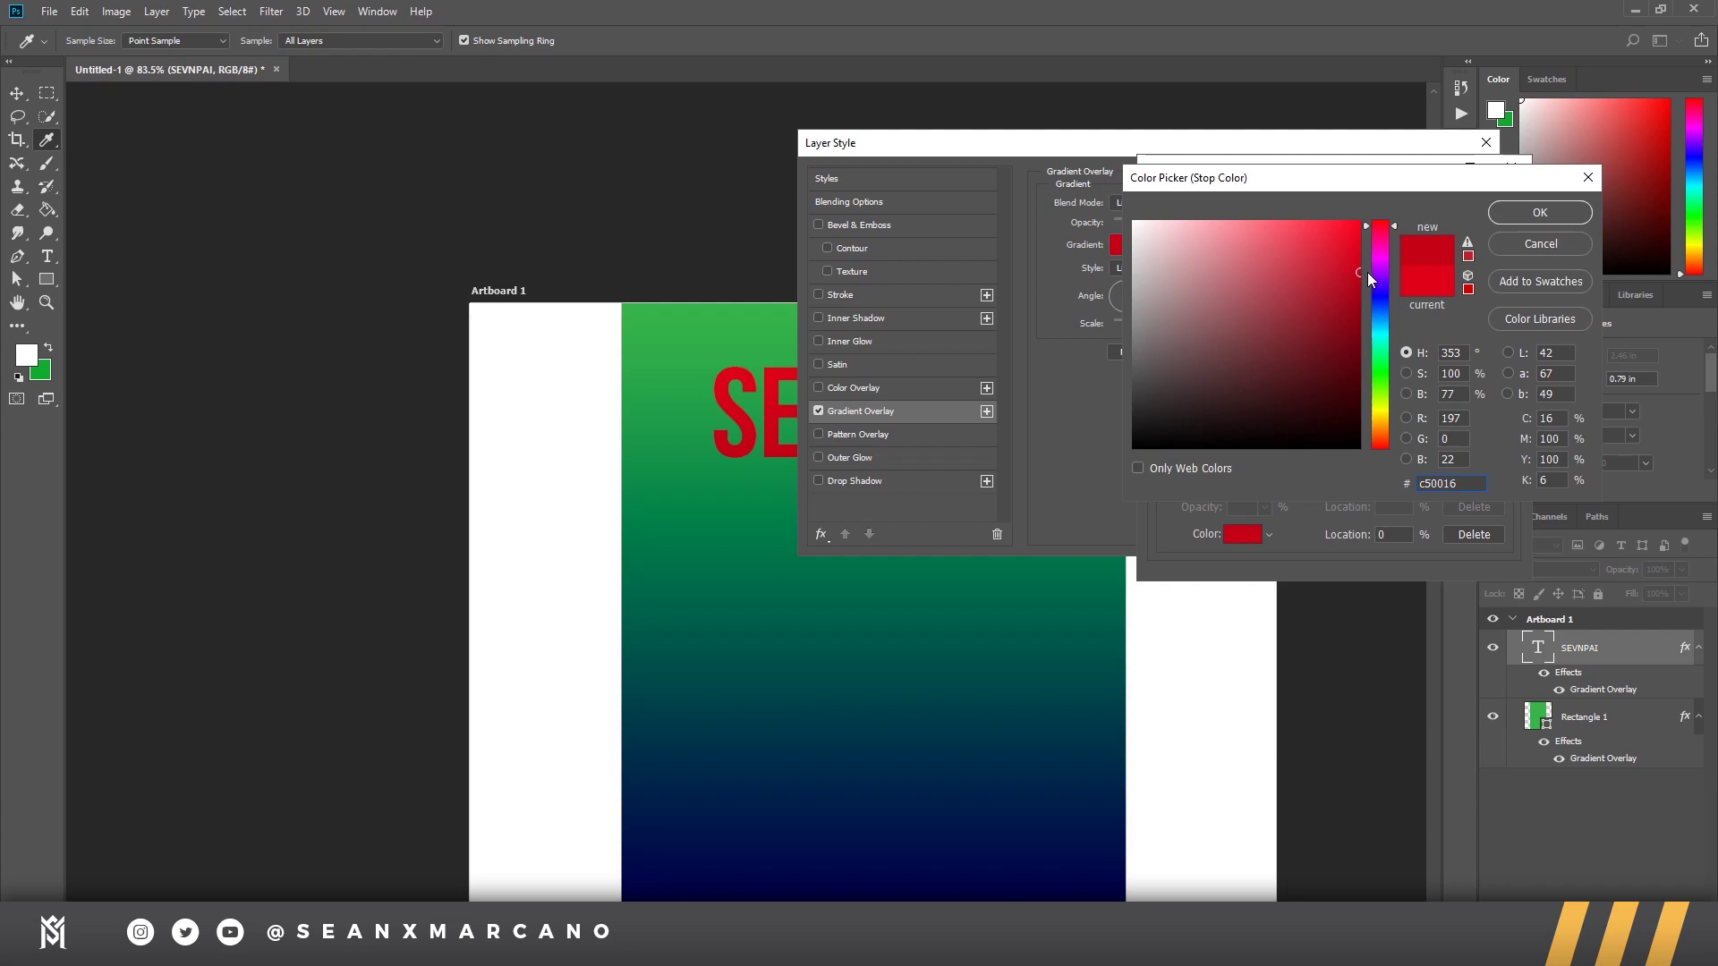
{"action": "left_click", "coordinate": [1537, 211]}
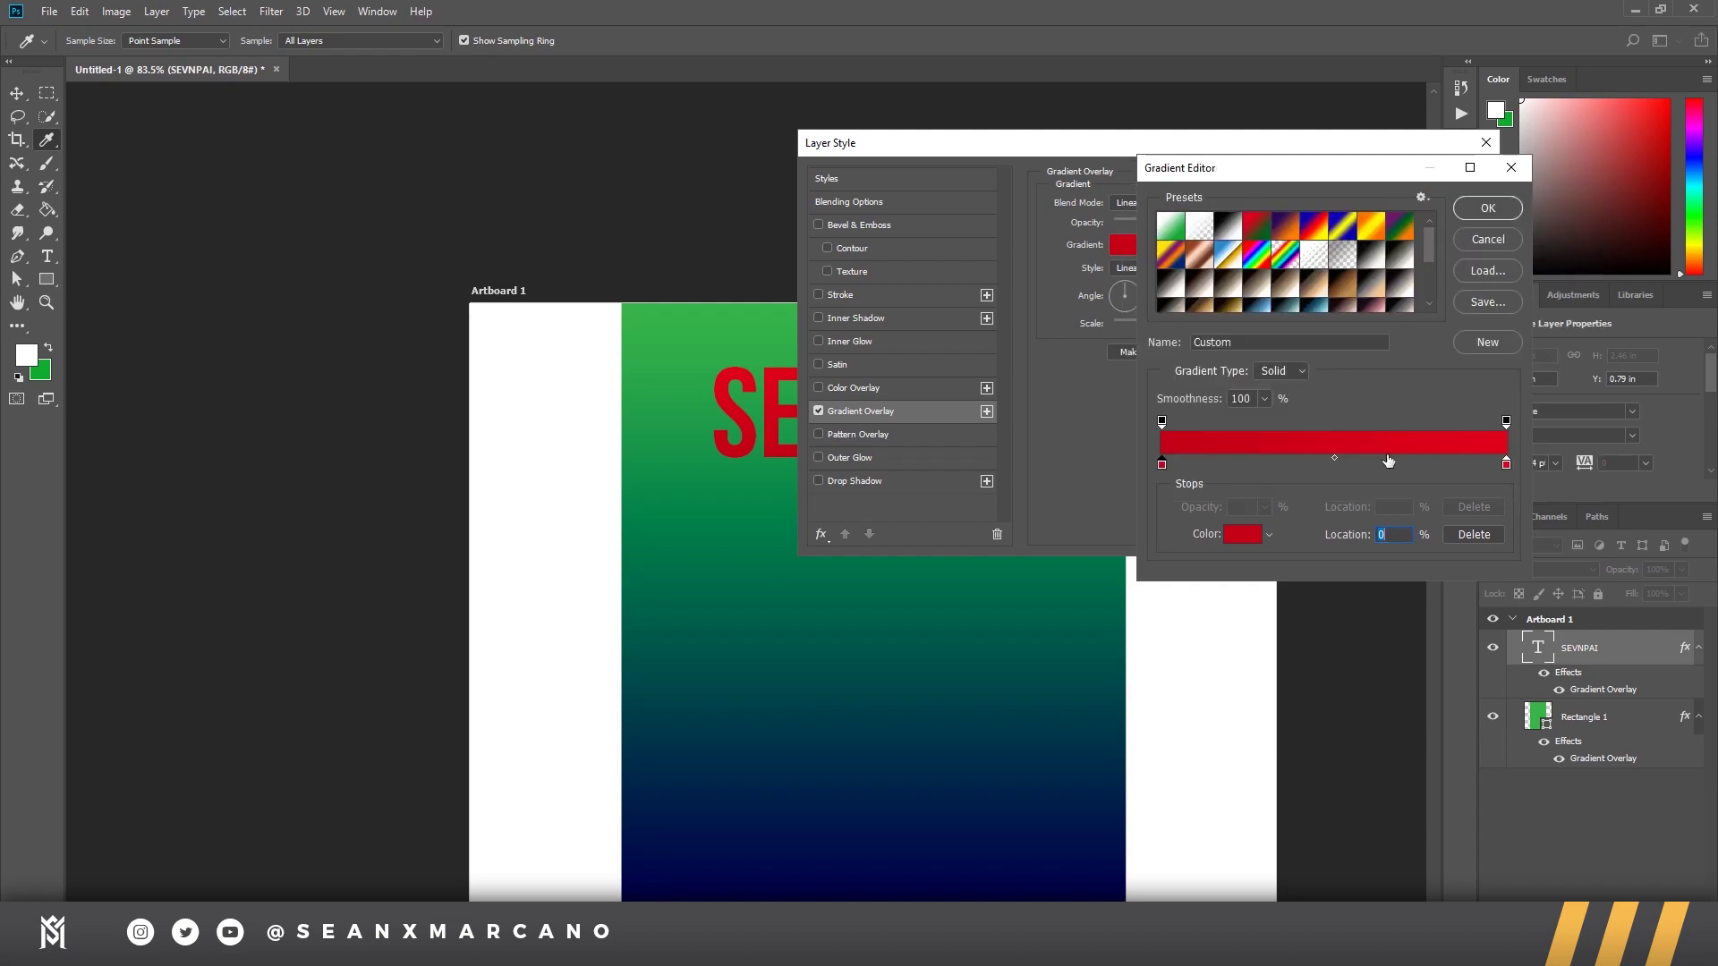
{"action": "left_click", "coordinate": [1490, 204]}
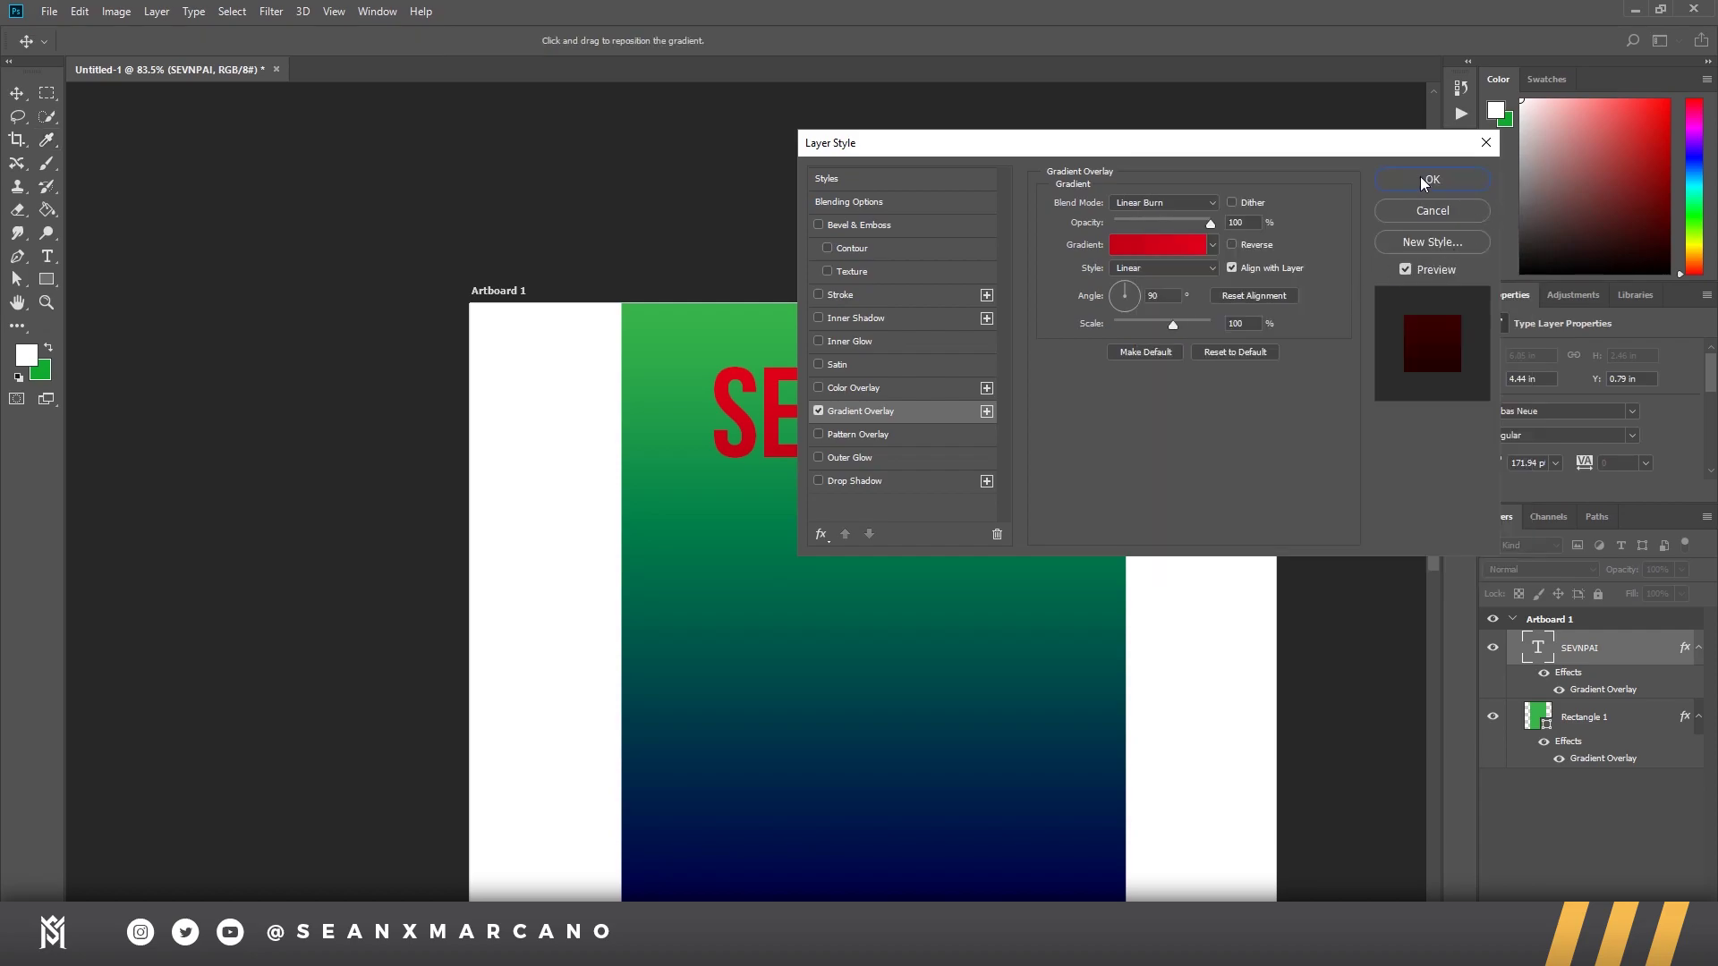
{"action": "left_click", "coordinate": [1423, 178]}
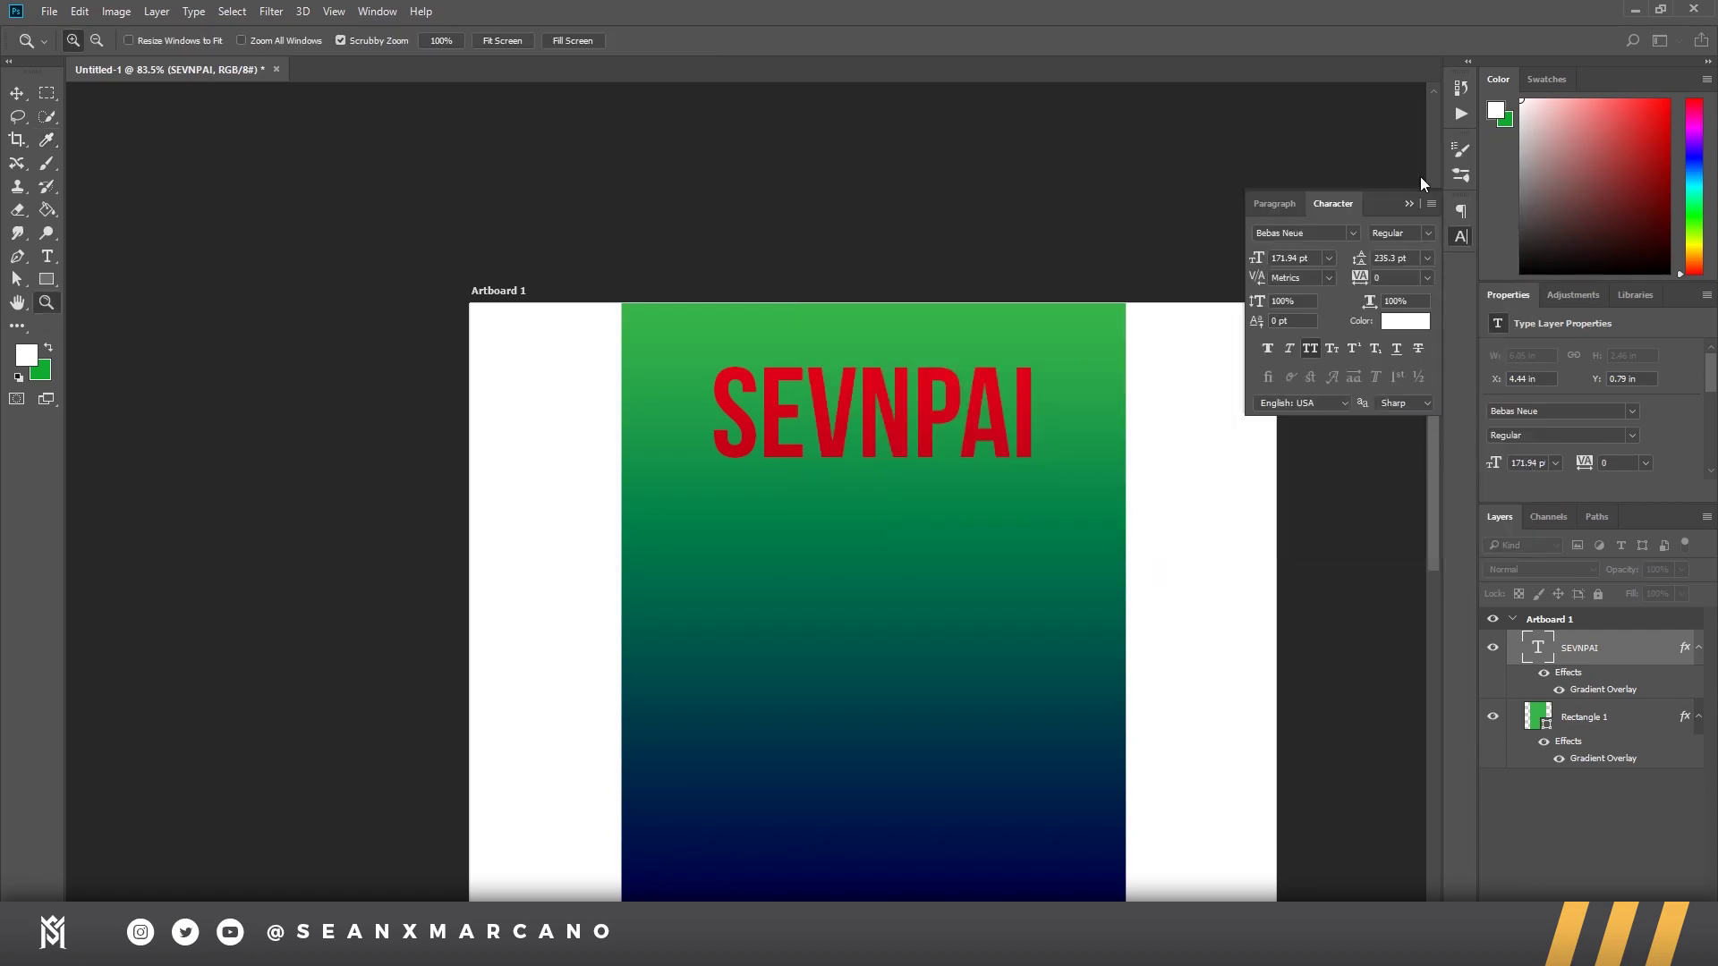
Step: Compare the headline with its red gradient overlay hidden and shown, and undo the change to the red gradient
{"action": "left_click", "coordinate": [1559, 690]}
{"action": "left_click", "coordinate": [1559, 690]}
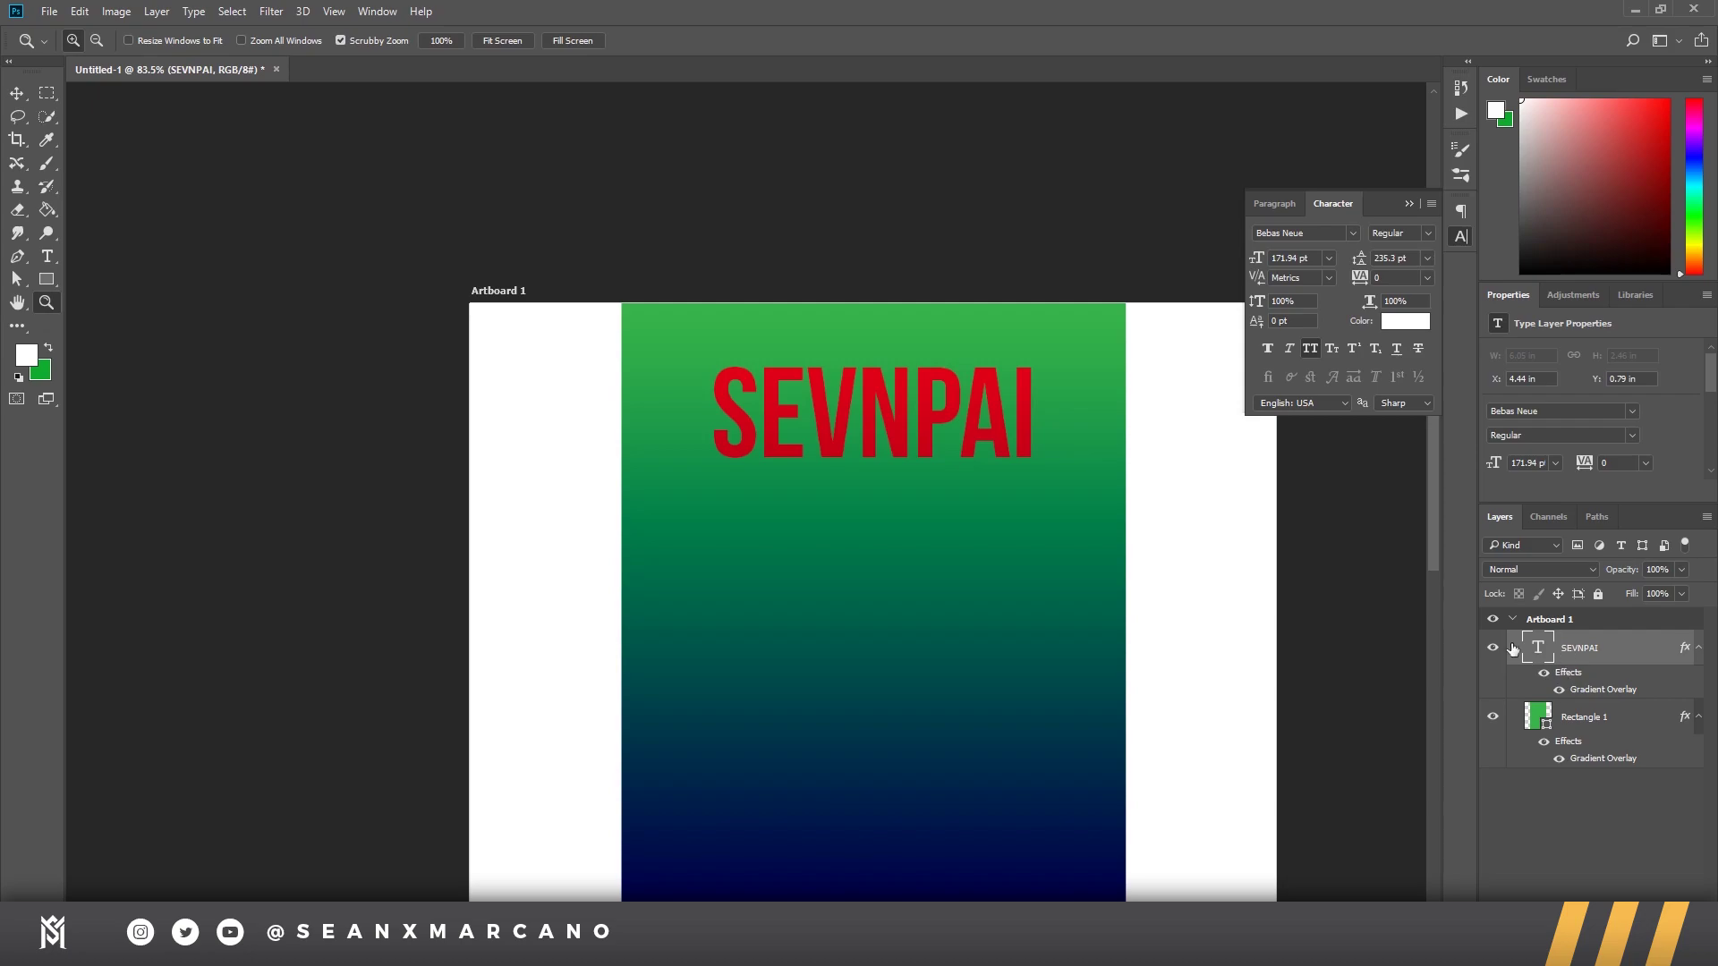
{"action": "left_click", "coordinate": [1559, 690]}
{"action": "key", "text": "t"}
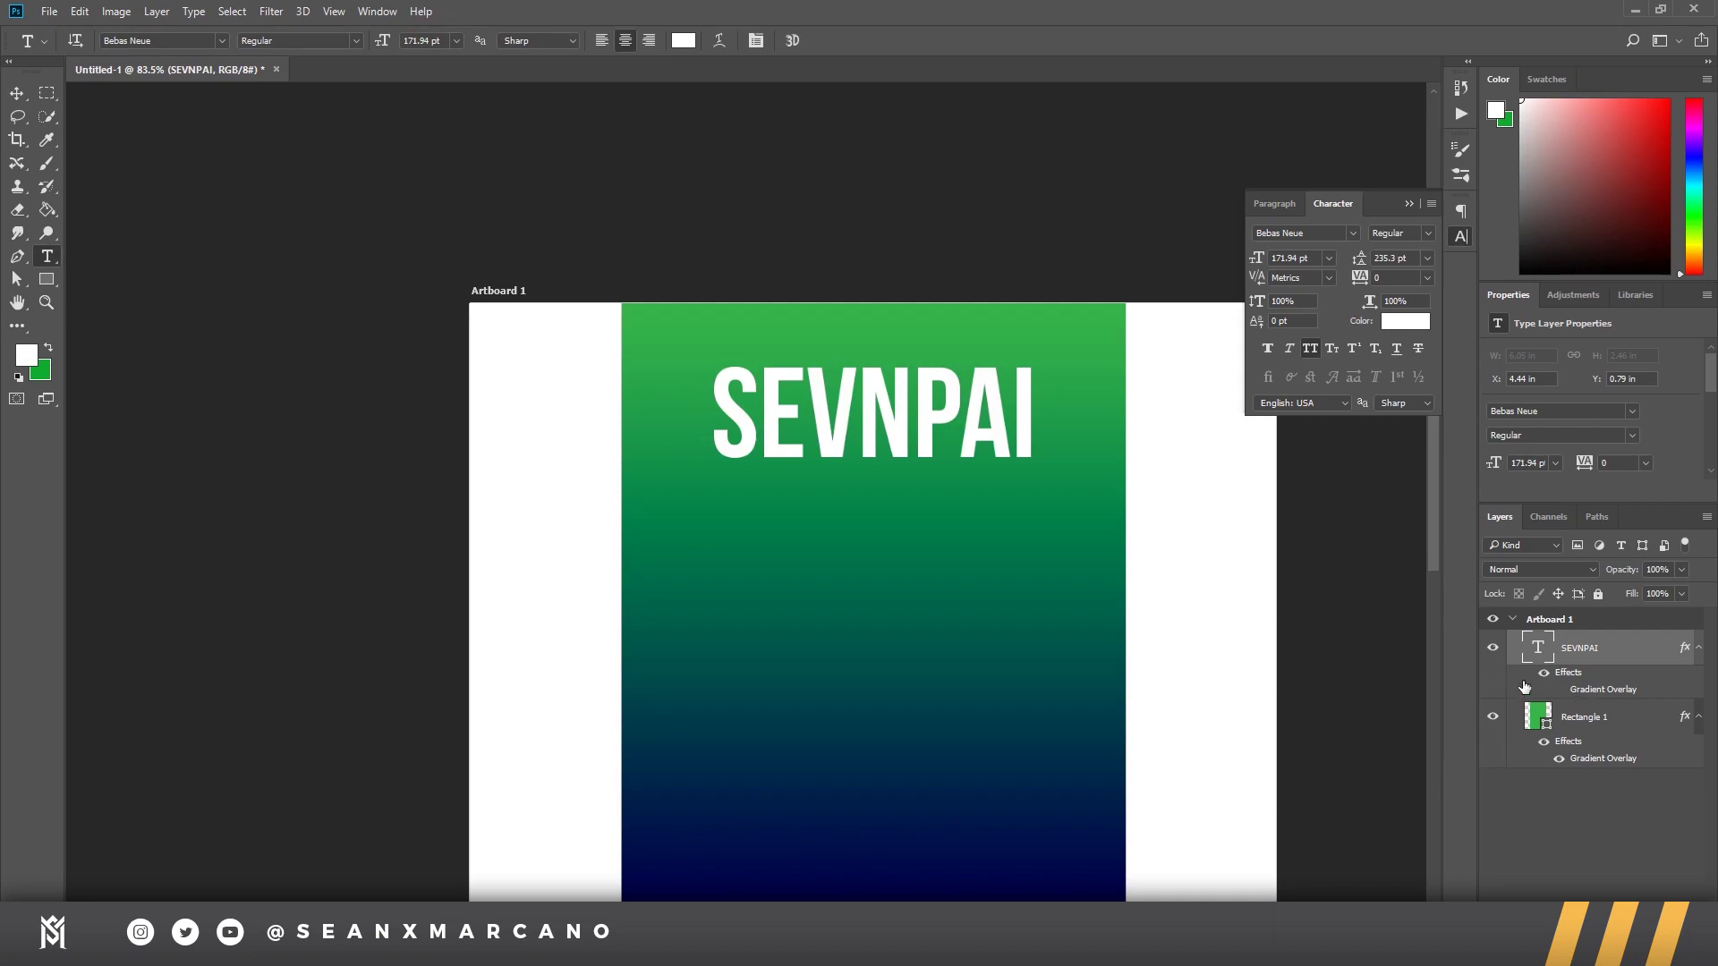
{"action": "left_click", "coordinate": [1559, 690]}
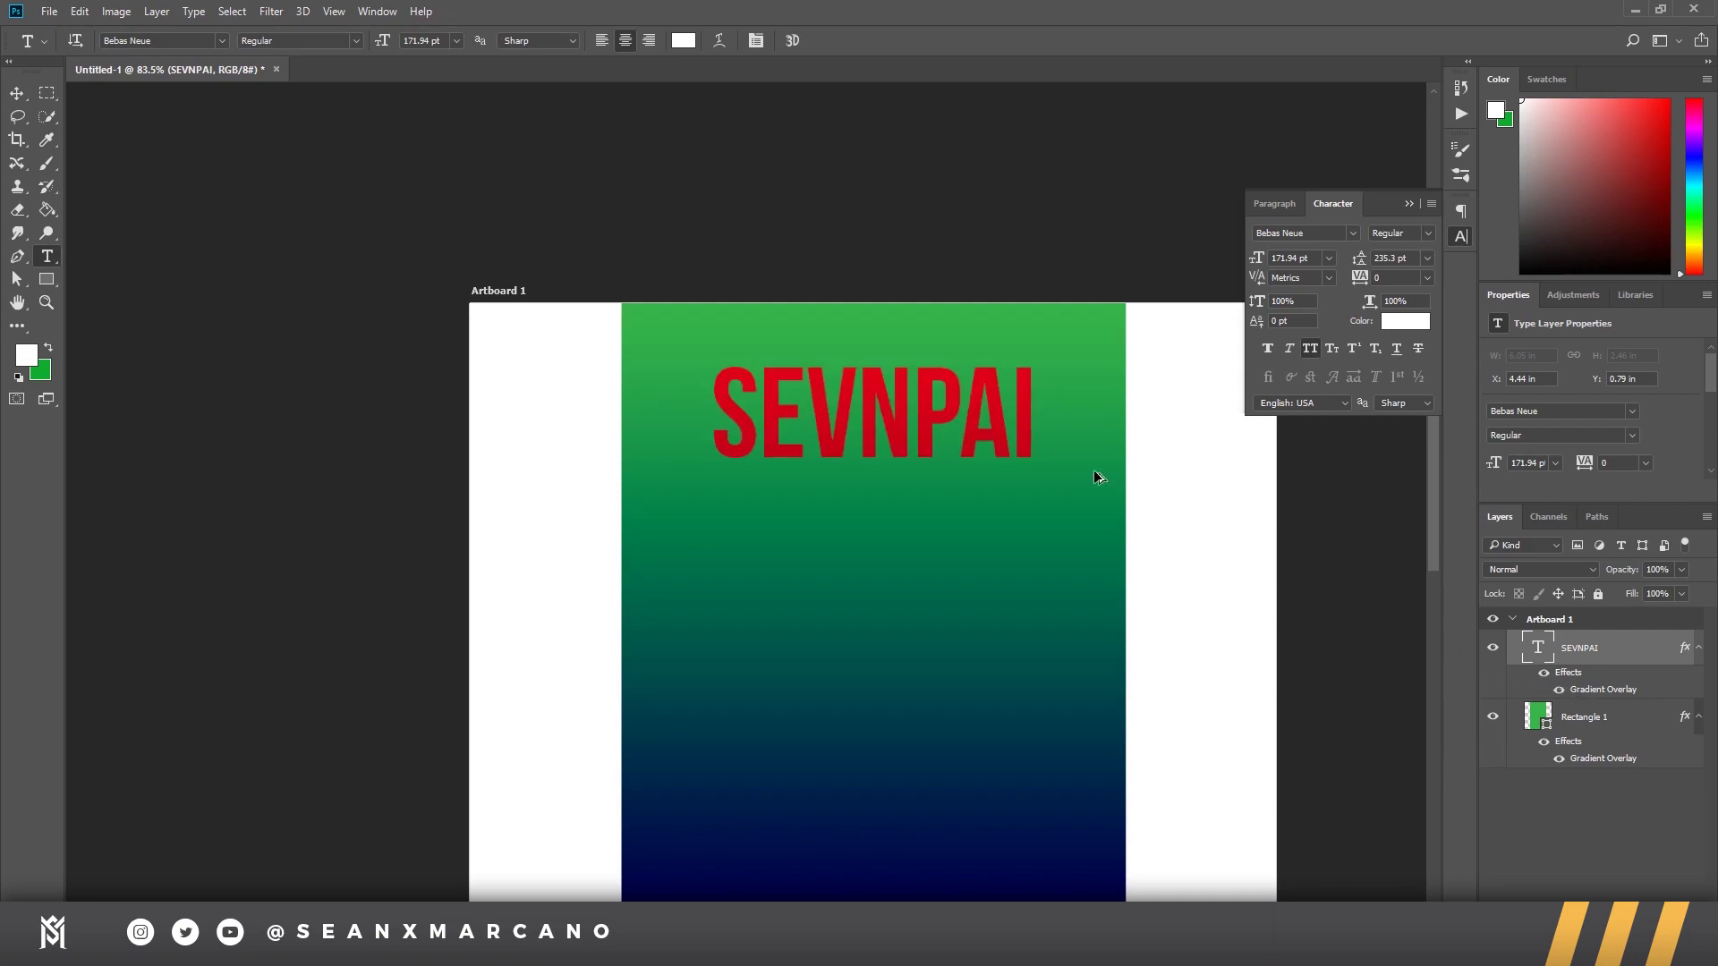
{"action": "key", "text": "ctrl+z"}
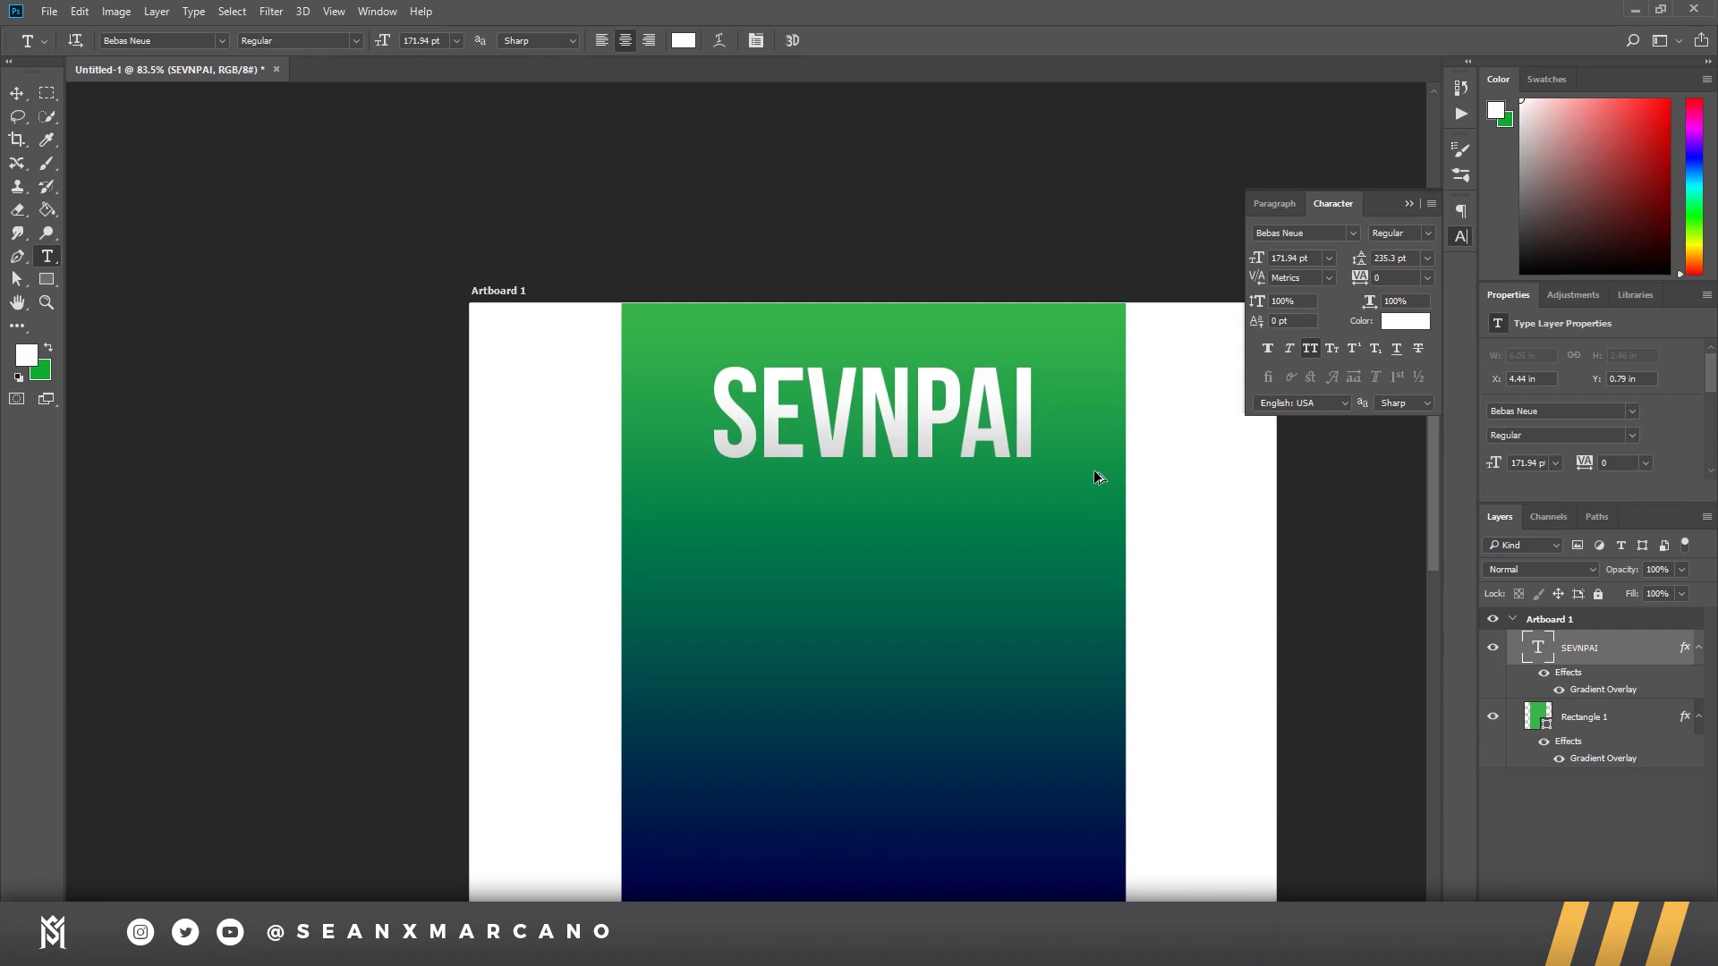
{"action": "key", "text": "z"}
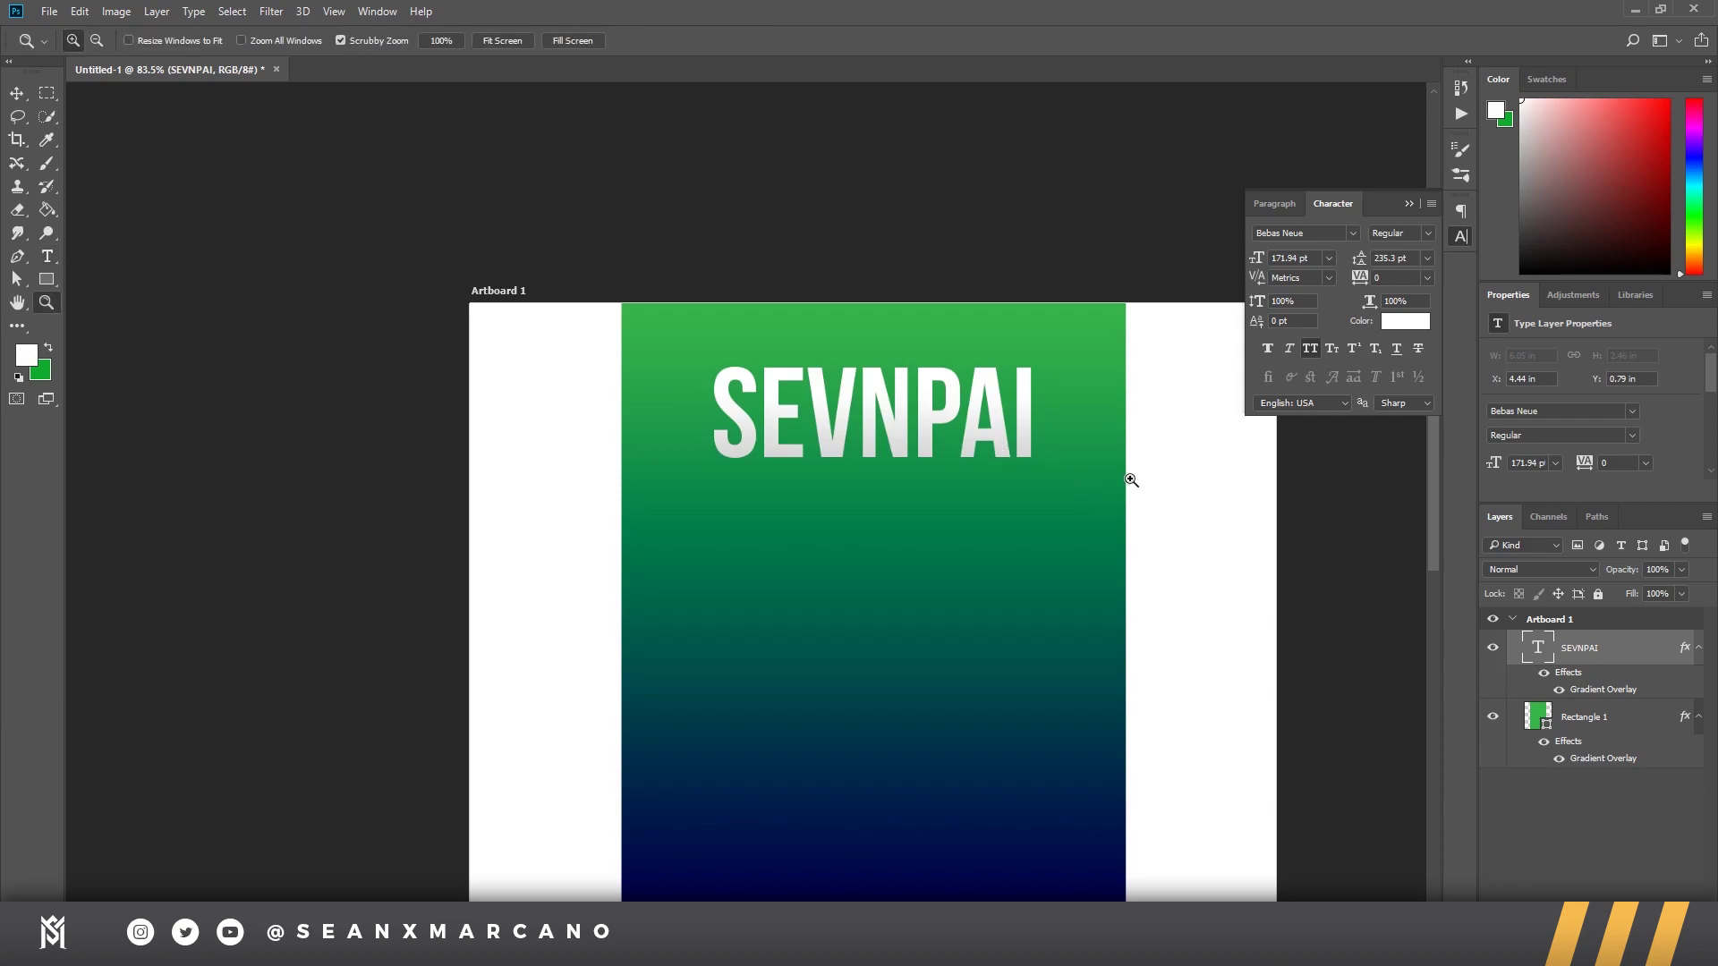
Step: Add a drop shadow to the SEVNPAI headline with 50% opacity, 17% spread and 8 px size
{"action": "double_click", "coordinate": [1636, 639]}
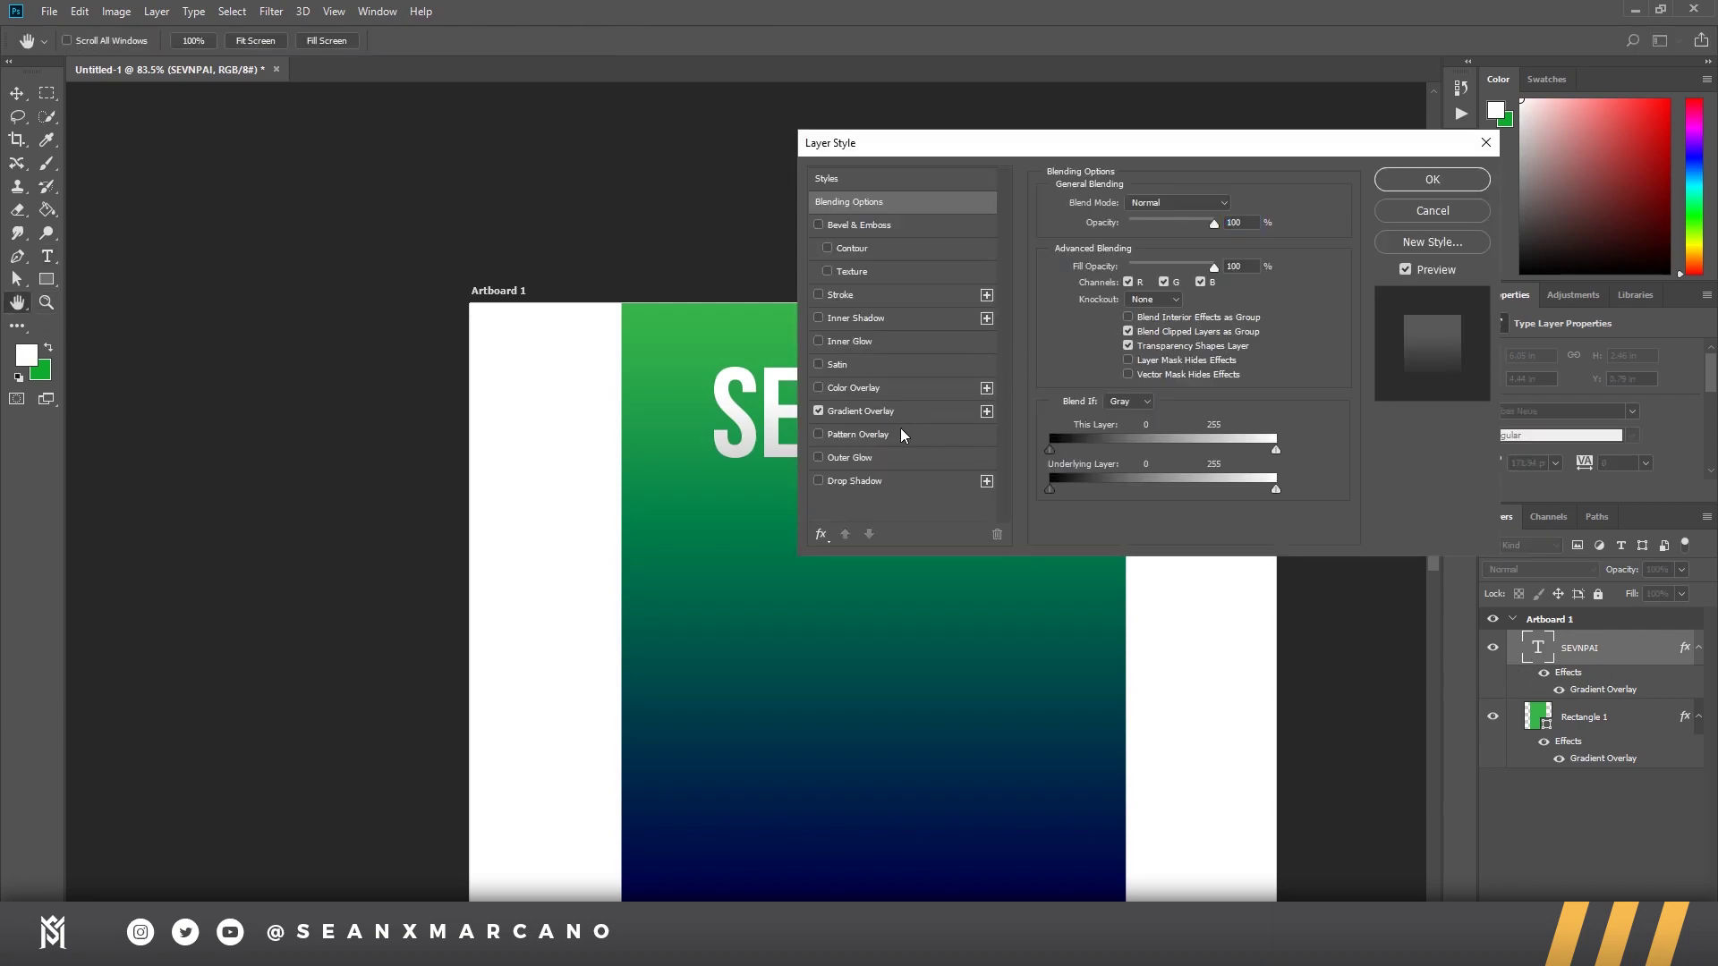
{"action": "left_click", "coordinate": [841, 481]}
{"action": "left_click_drag", "start_coordinate": [907, 143], "coordinate": [1125, 107]}
{"action": "left_click_drag", "start_coordinate": [1339, 295], "coordinate": [1348, 265]}
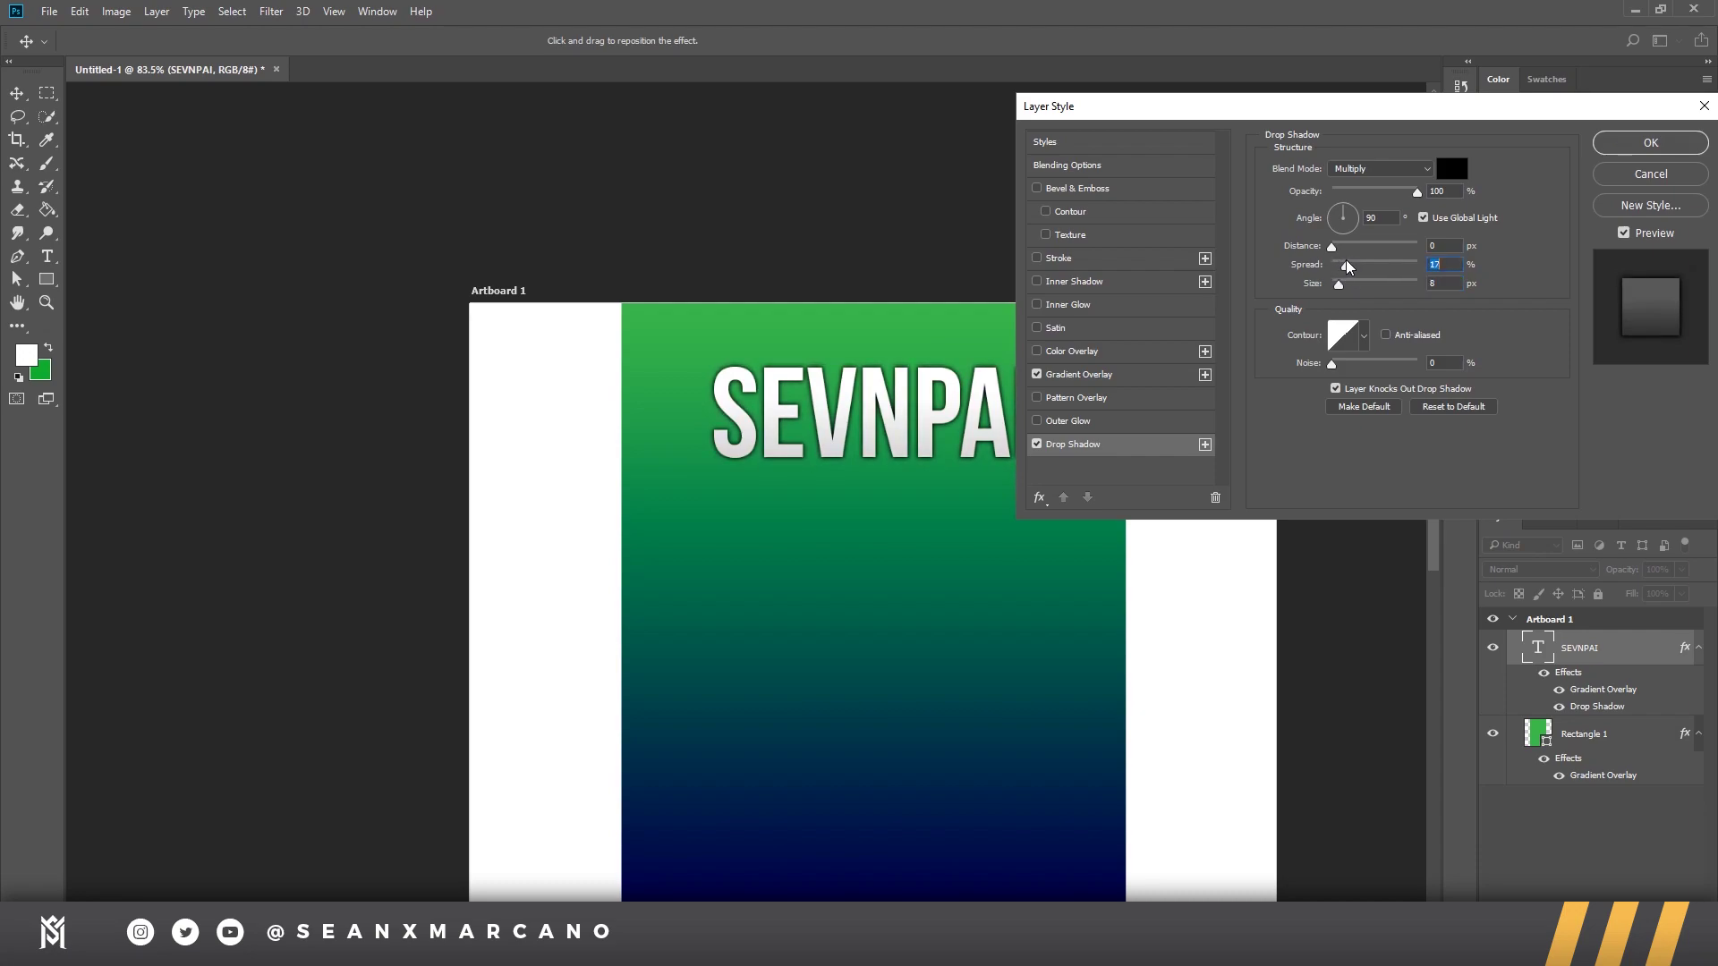
{"action": "left_click_drag", "start_coordinate": [1419, 193], "coordinate": [1377, 199]}
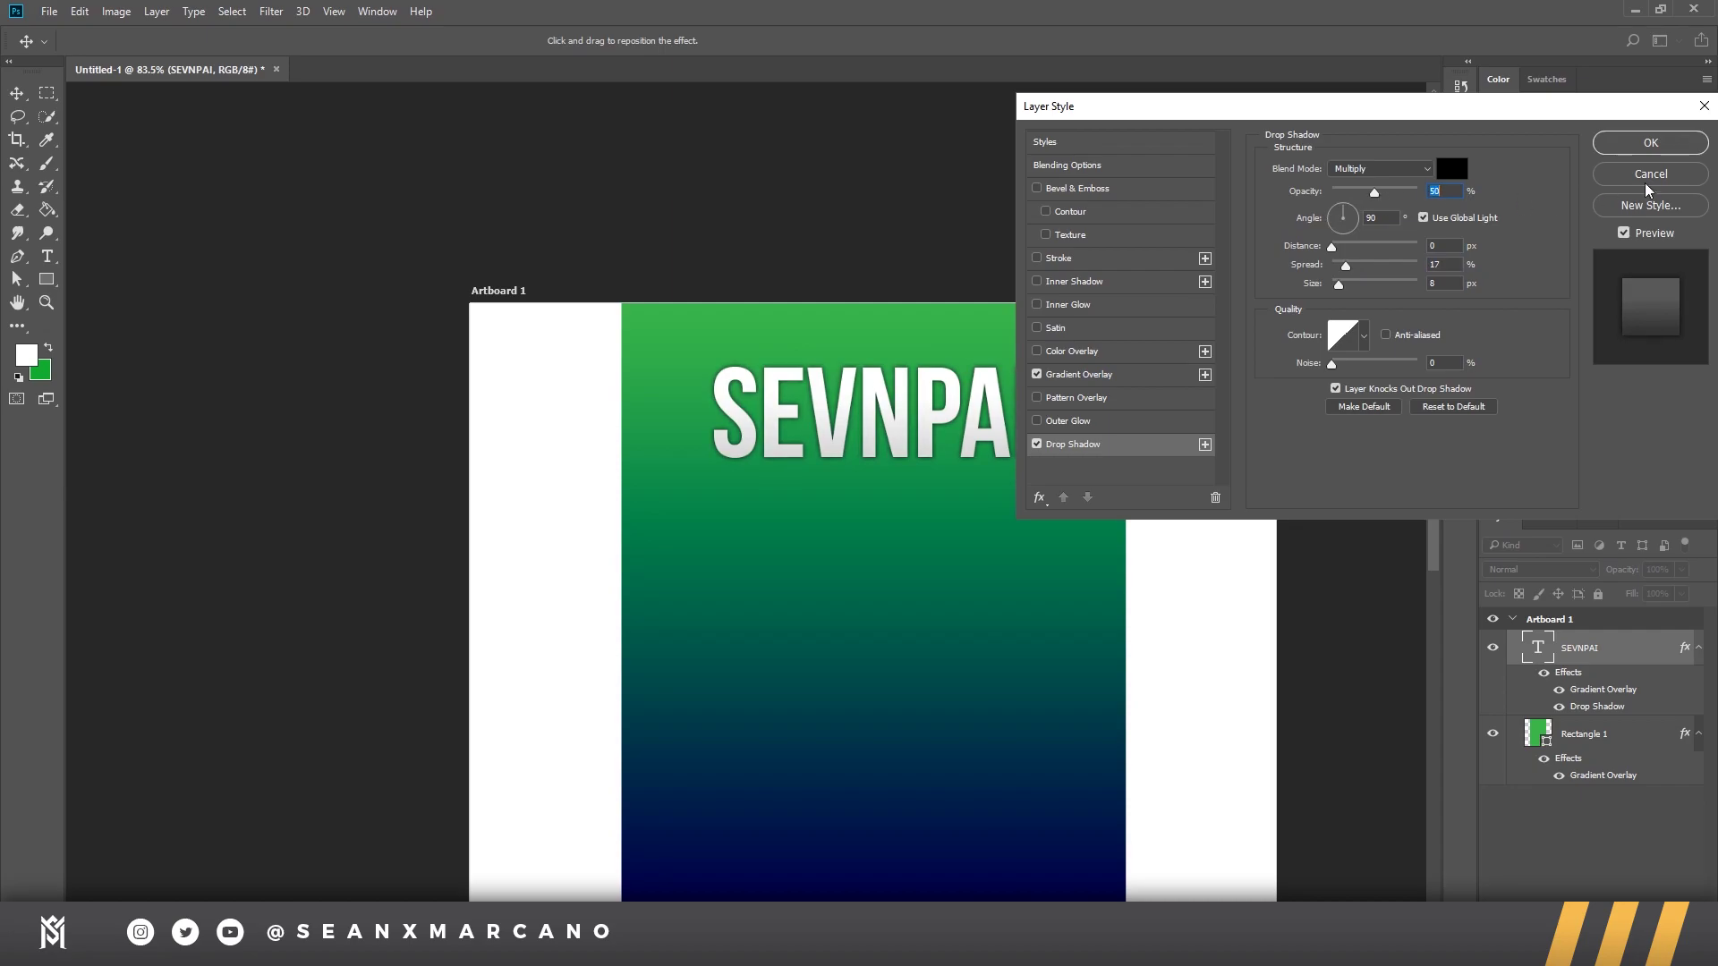
{"action": "left_click", "coordinate": [1688, 144]}
Step: Examine the drop shadow around the SEVNPAI letters up close and from farther out
{"action": "key", "text": "z"}
{"action": "left_click_drag", "start_coordinate": [956, 423], "coordinate": [1034, 443]}
{"action": "scroll", "coordinate": [981, 428], "scroll_direction": "up", "scroll_amount": 1}
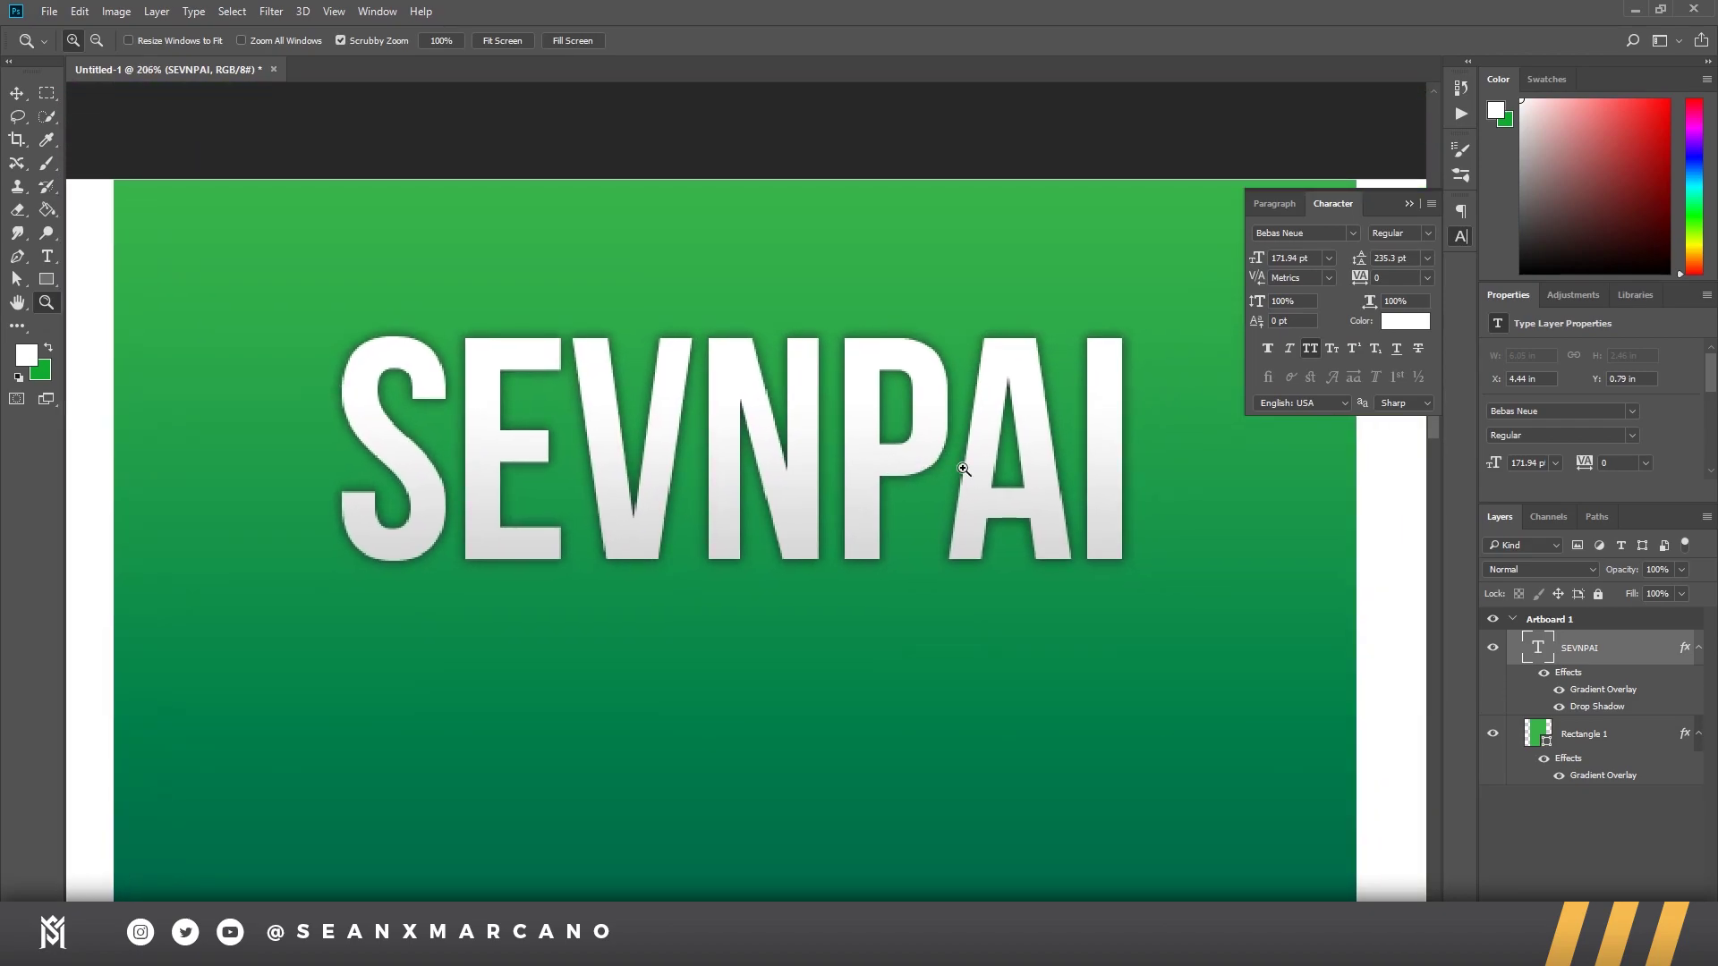
{"action": "scroll", "coordinate": [940, 461], "scroll_direction": "down", "scroll_amount": 3}
{"action": "scroll", "coordinate": [963, 485], "scroll_direction": "up", "scroll_amount": 2}
{"action": "right_click", "coordinate": [963, 485]}
{"action": "left_click", "coordinate": [811, 679]}
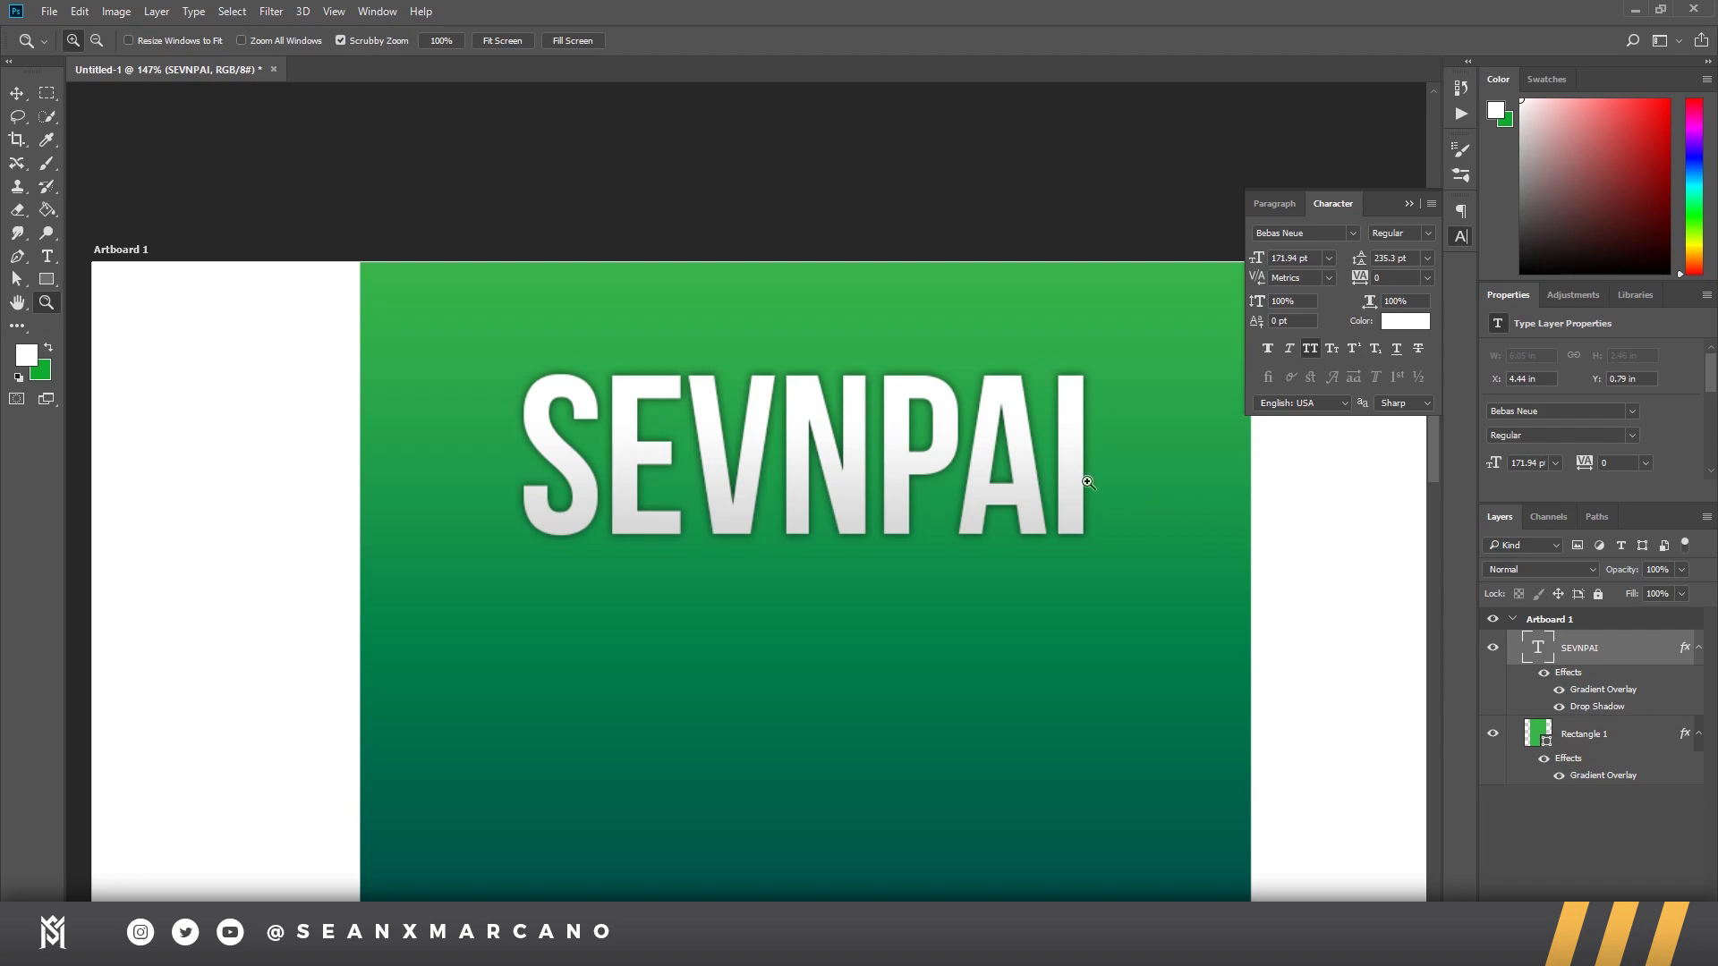
Step: Warp the whole SEVNPAI headline text with a horizontal Arch style at about +20% bend
{"action": "key", "text": "t"}
{"action": "left_click", "coordinate": [984, 440]}
{"action": "key", "text": "ctrl+a"}
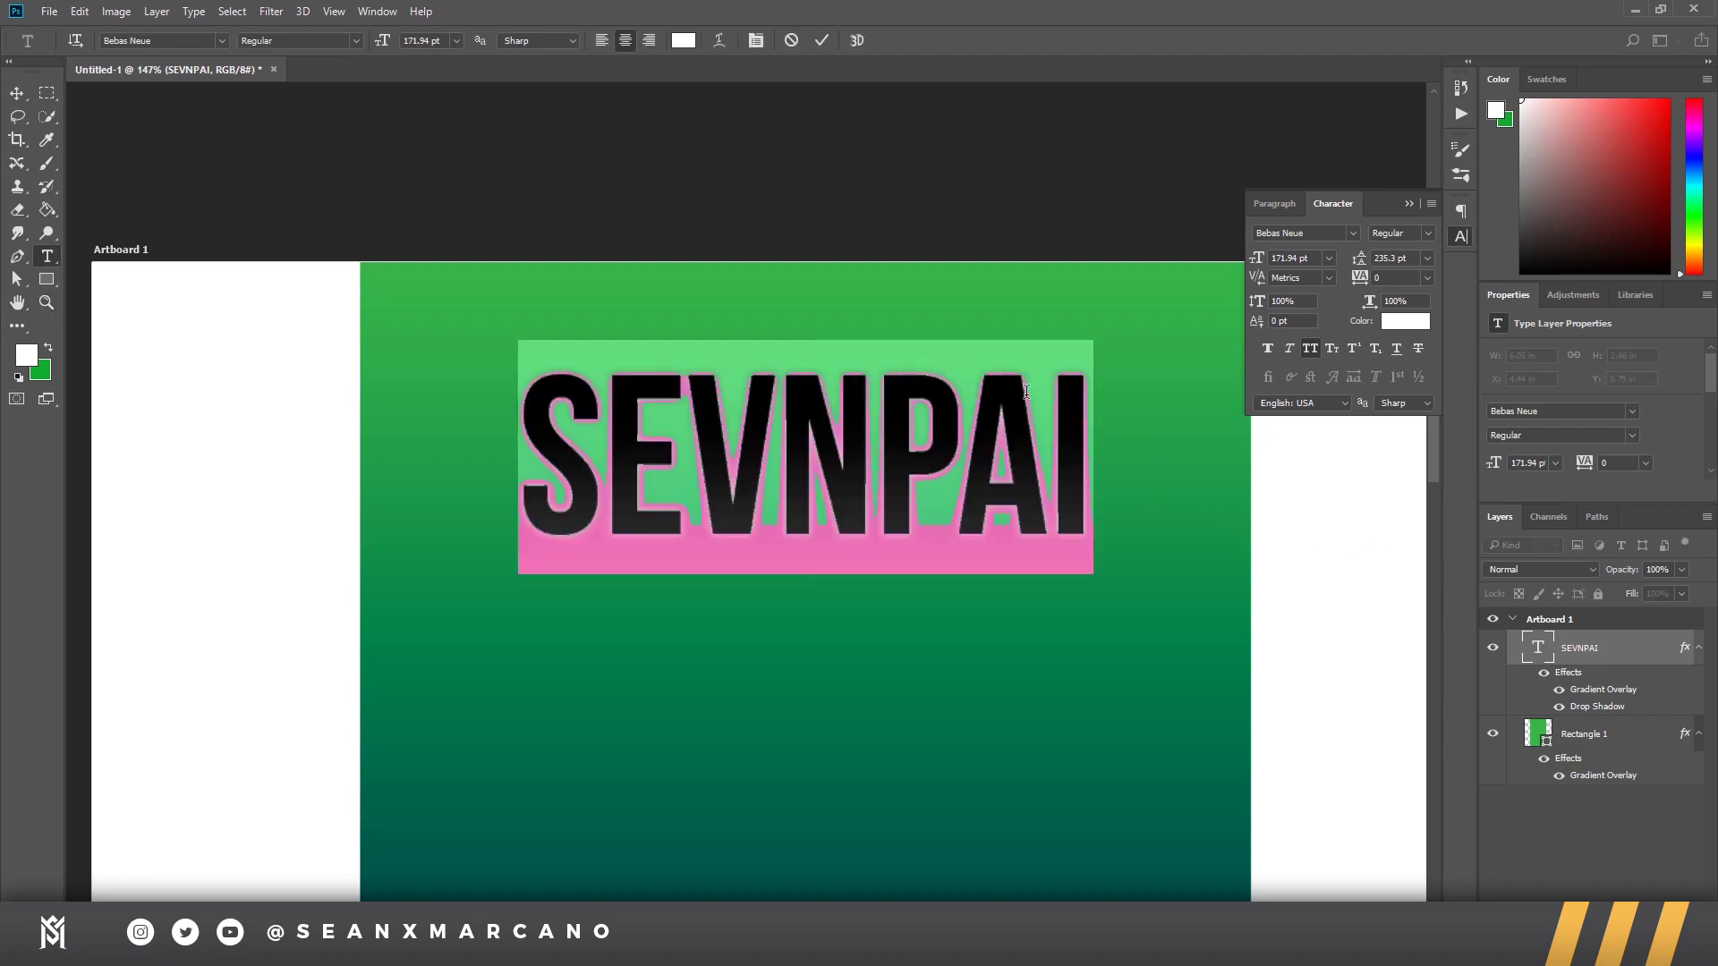
{"action": "left_click", "coordinate": [719, 40]}
{"action": "left_click", "coordinate": [1226, 305]}
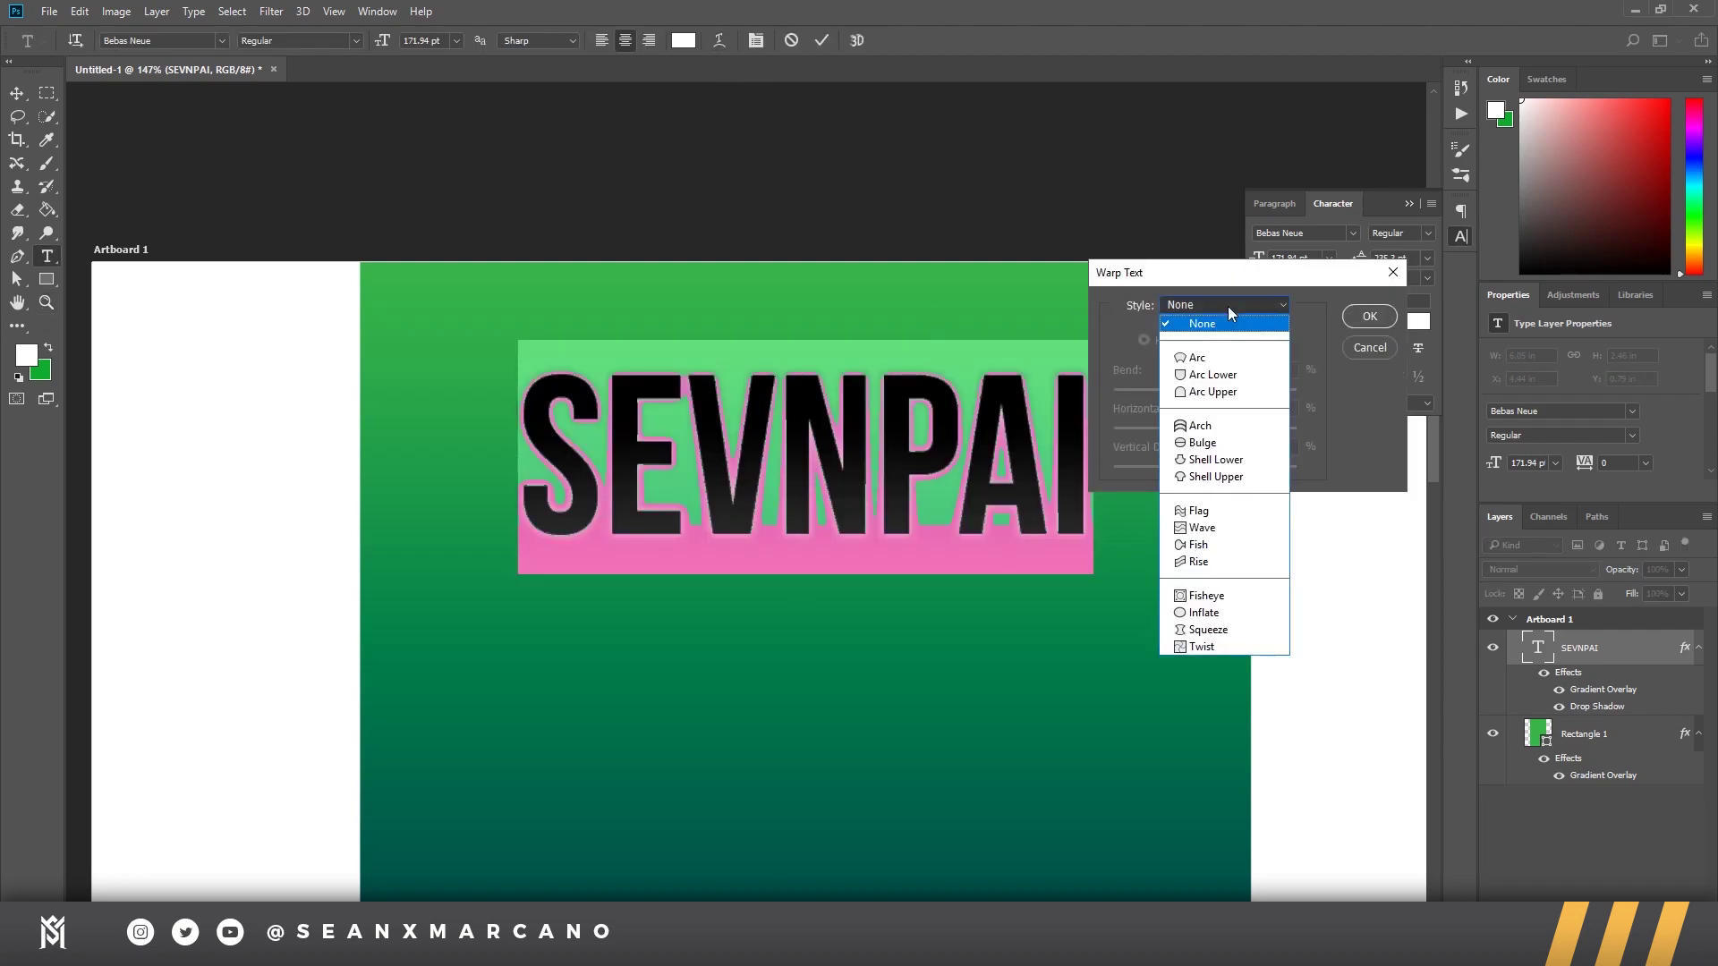
{"action": "left_click", "coordinate": [1229, 426]}
{"action": "left_click_drag", "start_coordinate": [1241, 390], "coordinate": [1222, 392]}
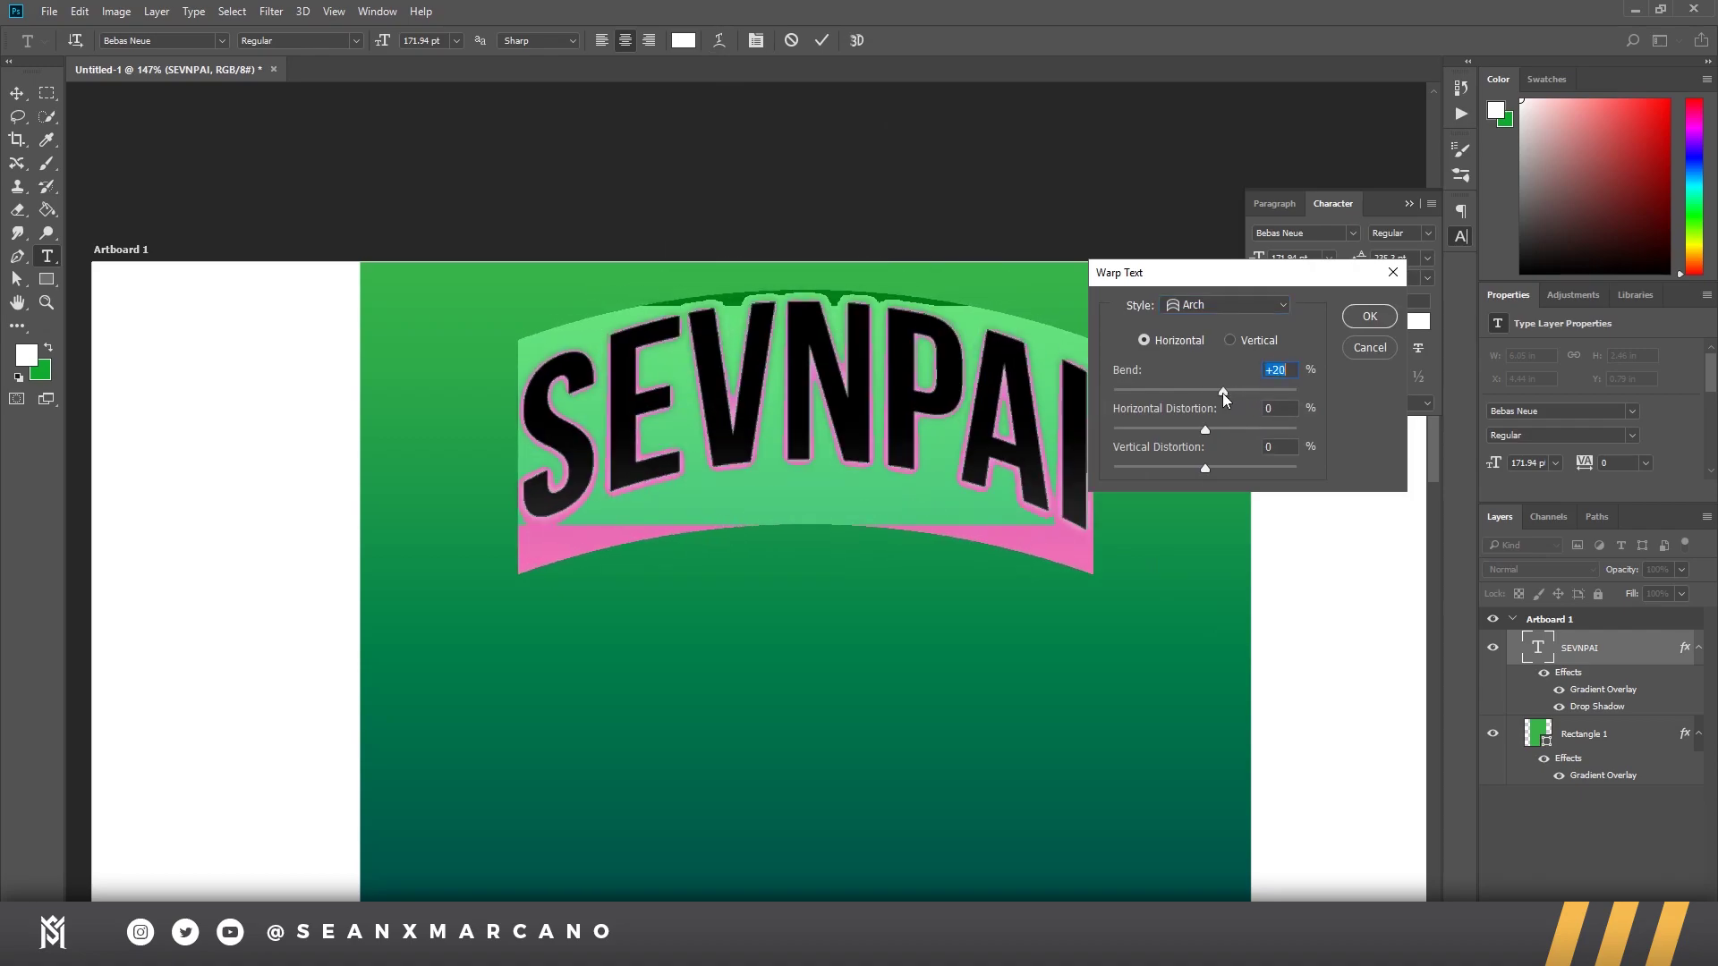
Step: Keep the Arch warp style, set its bend to about +9%, and commit the headline text edit
{"action": "left_click", "coordinate": [1203, 313]}
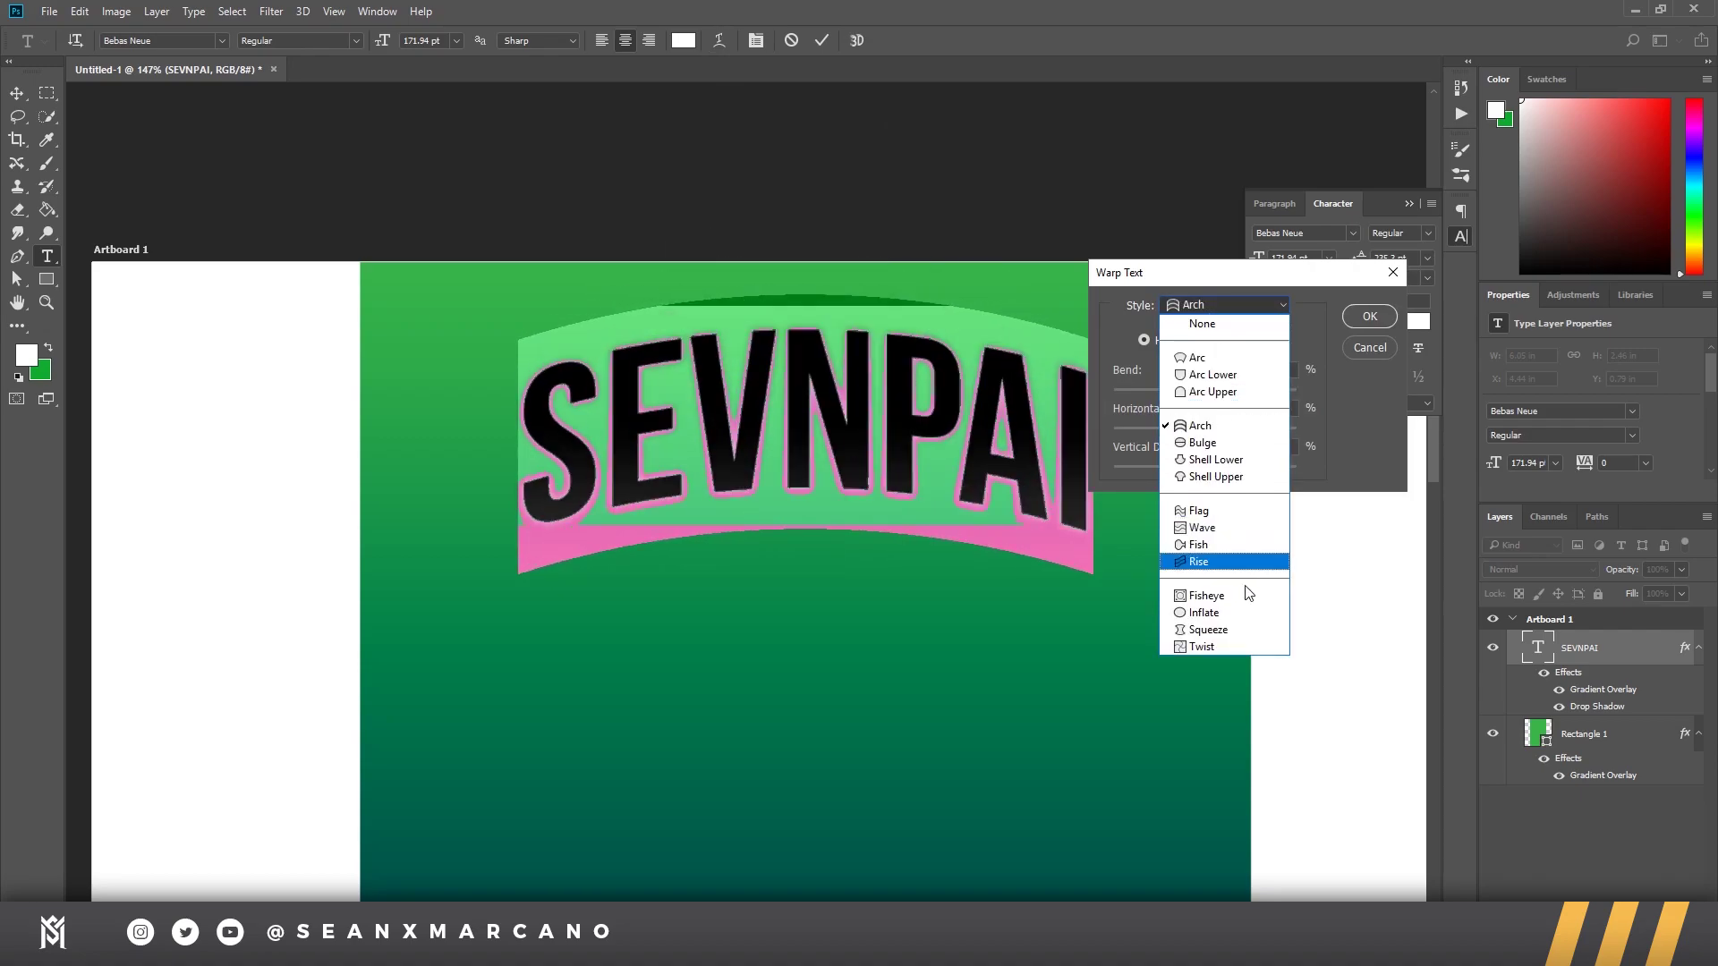
{"action": "left_click", "coordinate": [1203, 426]}
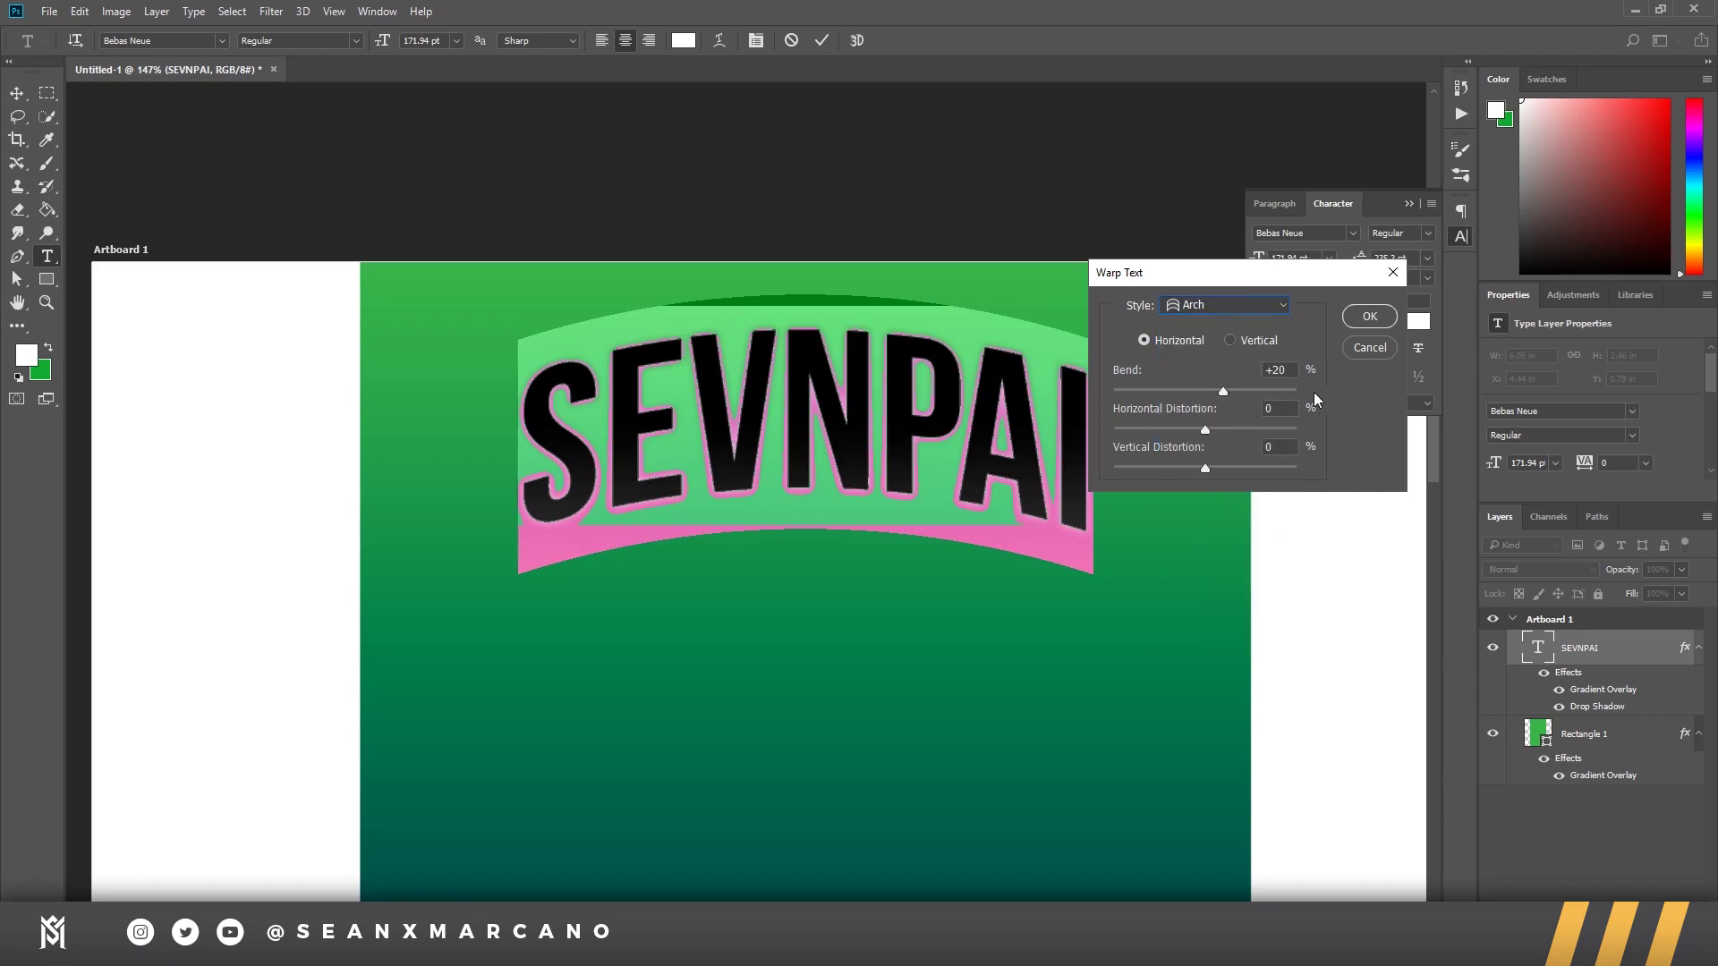
{"action": "left_click_drag", "start_coordinate": [1223, 391], "coordinate": [1215, 391]}
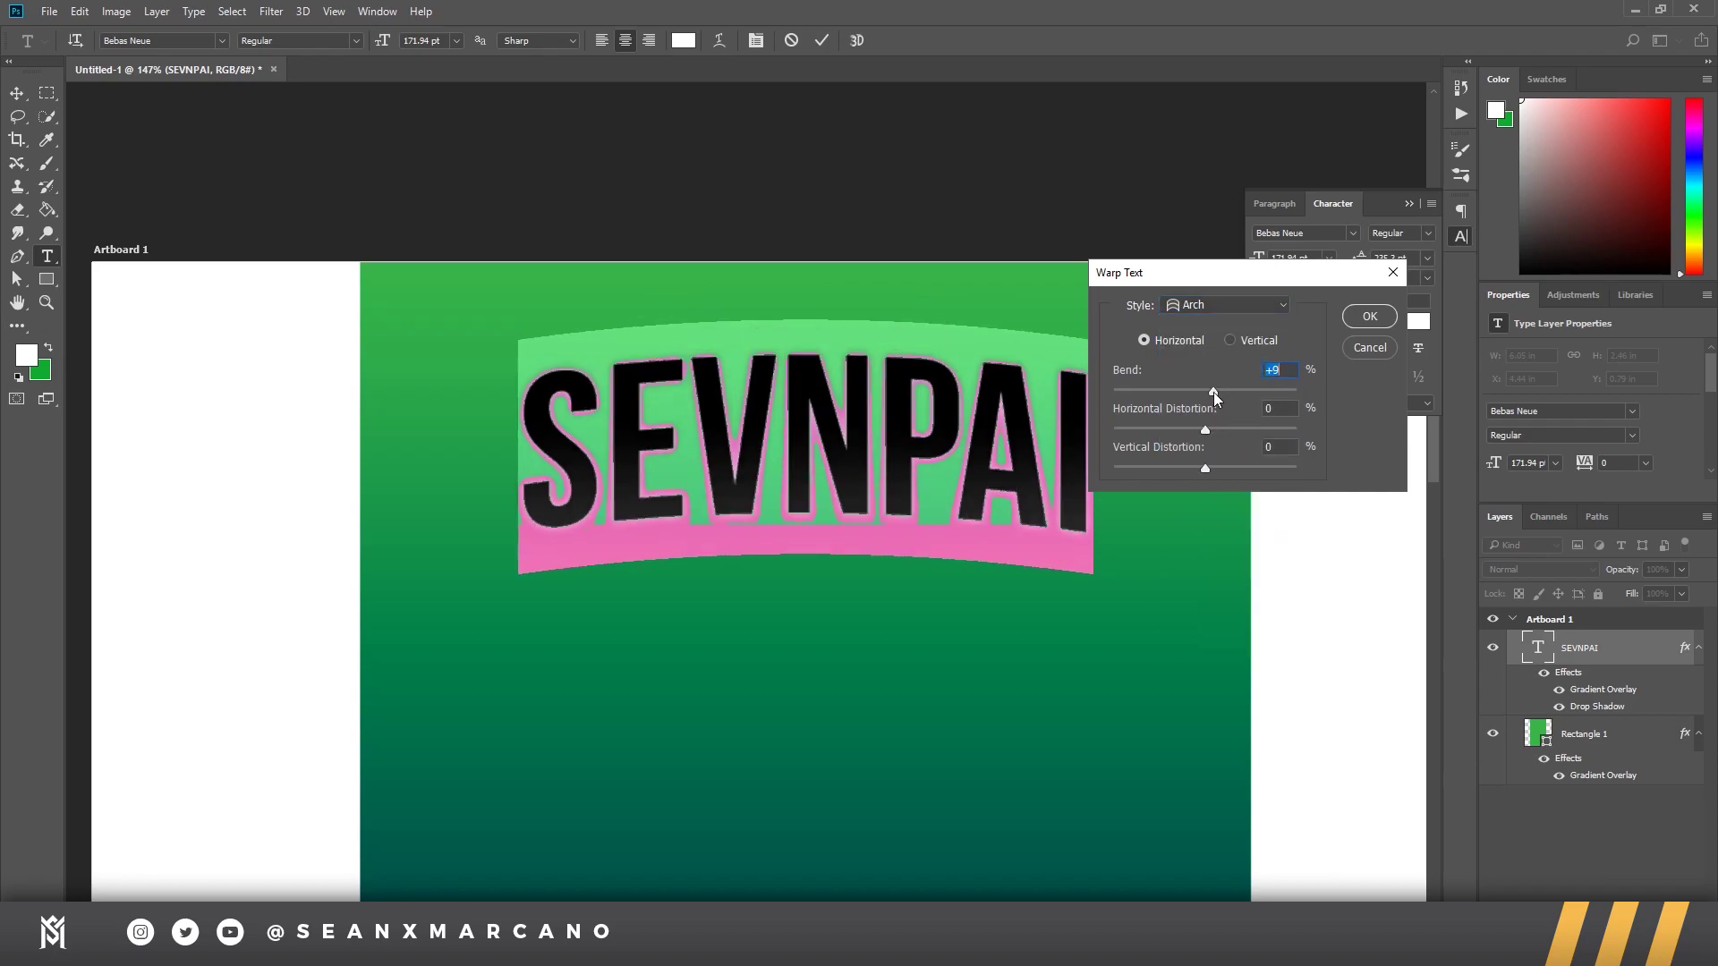
{"action": "left_click", "coordinate": [1369, 315]}
{"action": "key", "text": "ctrl+Return"}
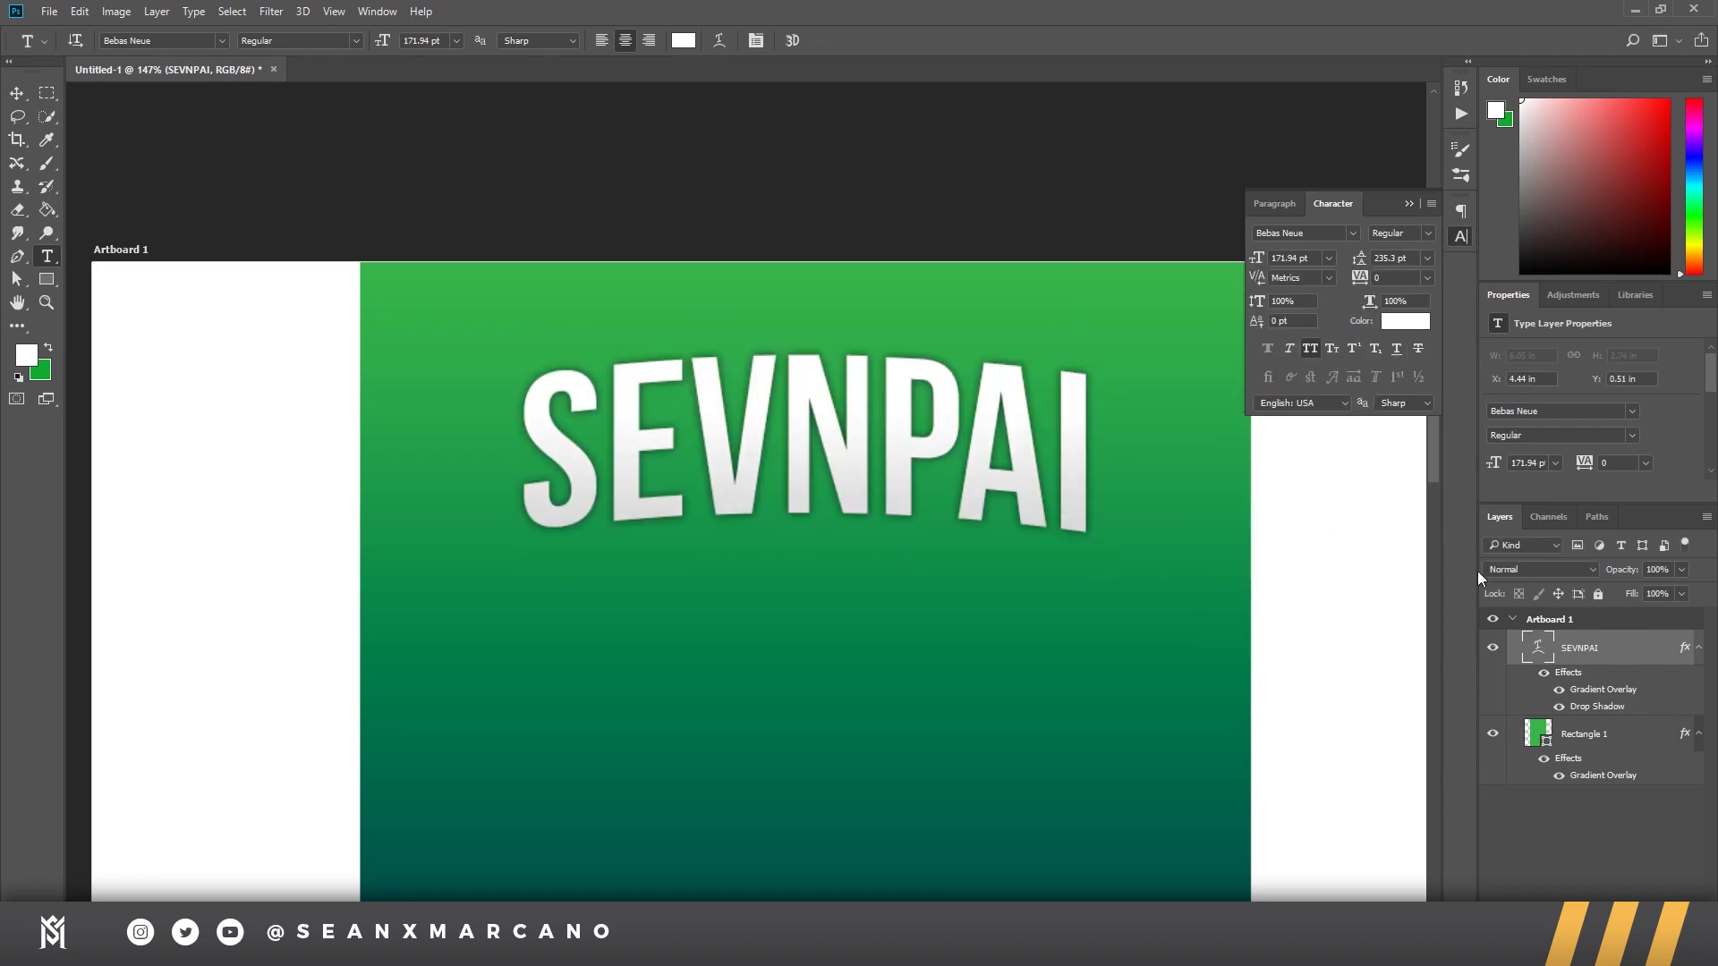
Step: Create a new blank layer above the arched SEVNPAI headline
{"action": "scroll", "coordinate": [1200, 526], "scroll_direction": "down", "scroll_amount": 6}
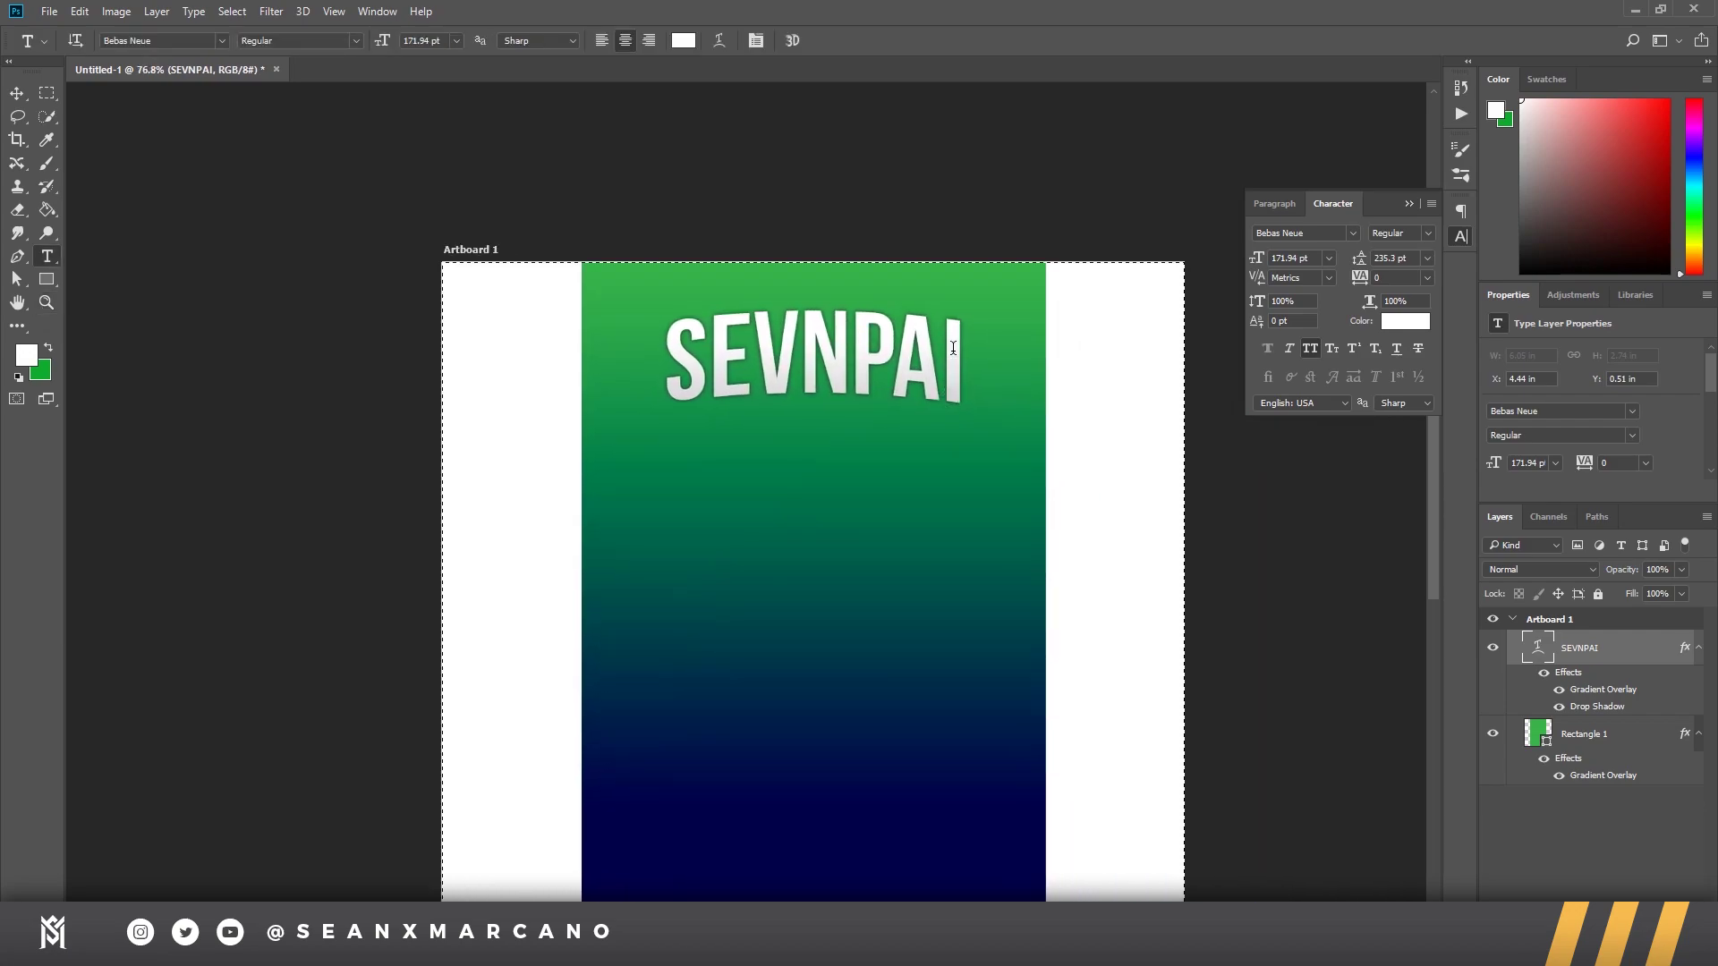
{"action": "key", "text": "v"}
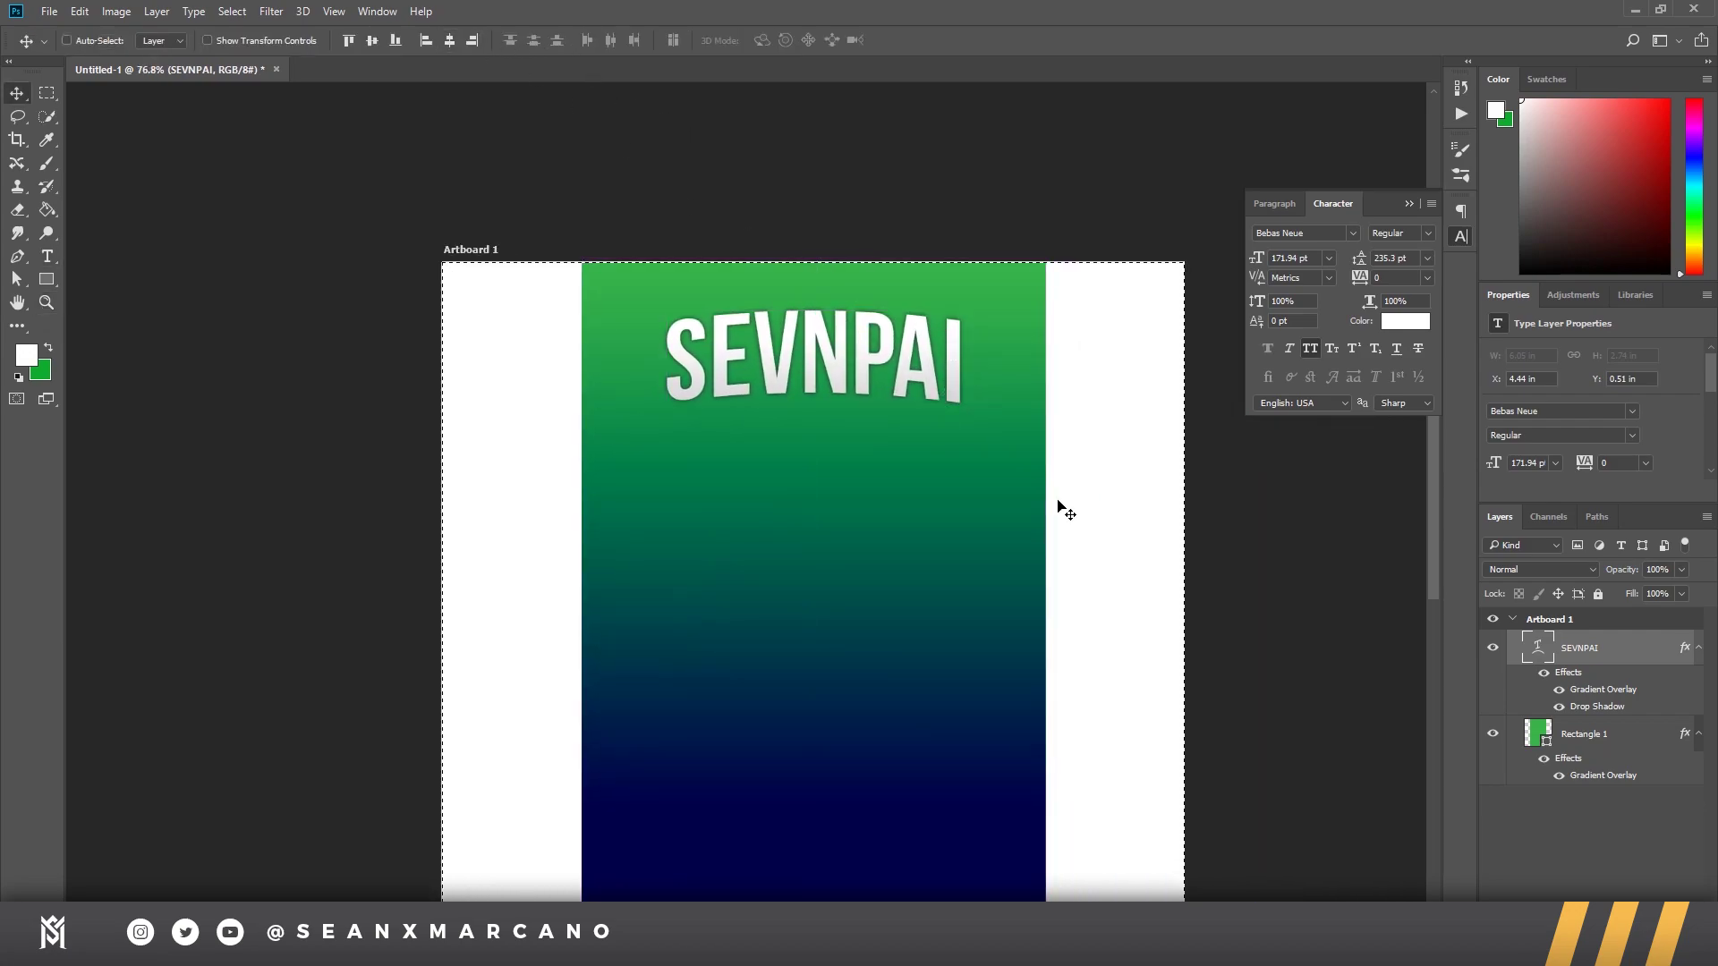
{"action": "key", "text": "z"}
{"action": "left_click_drag", "start_coordinate": [964, 664], "coordinate": [904, 456]}
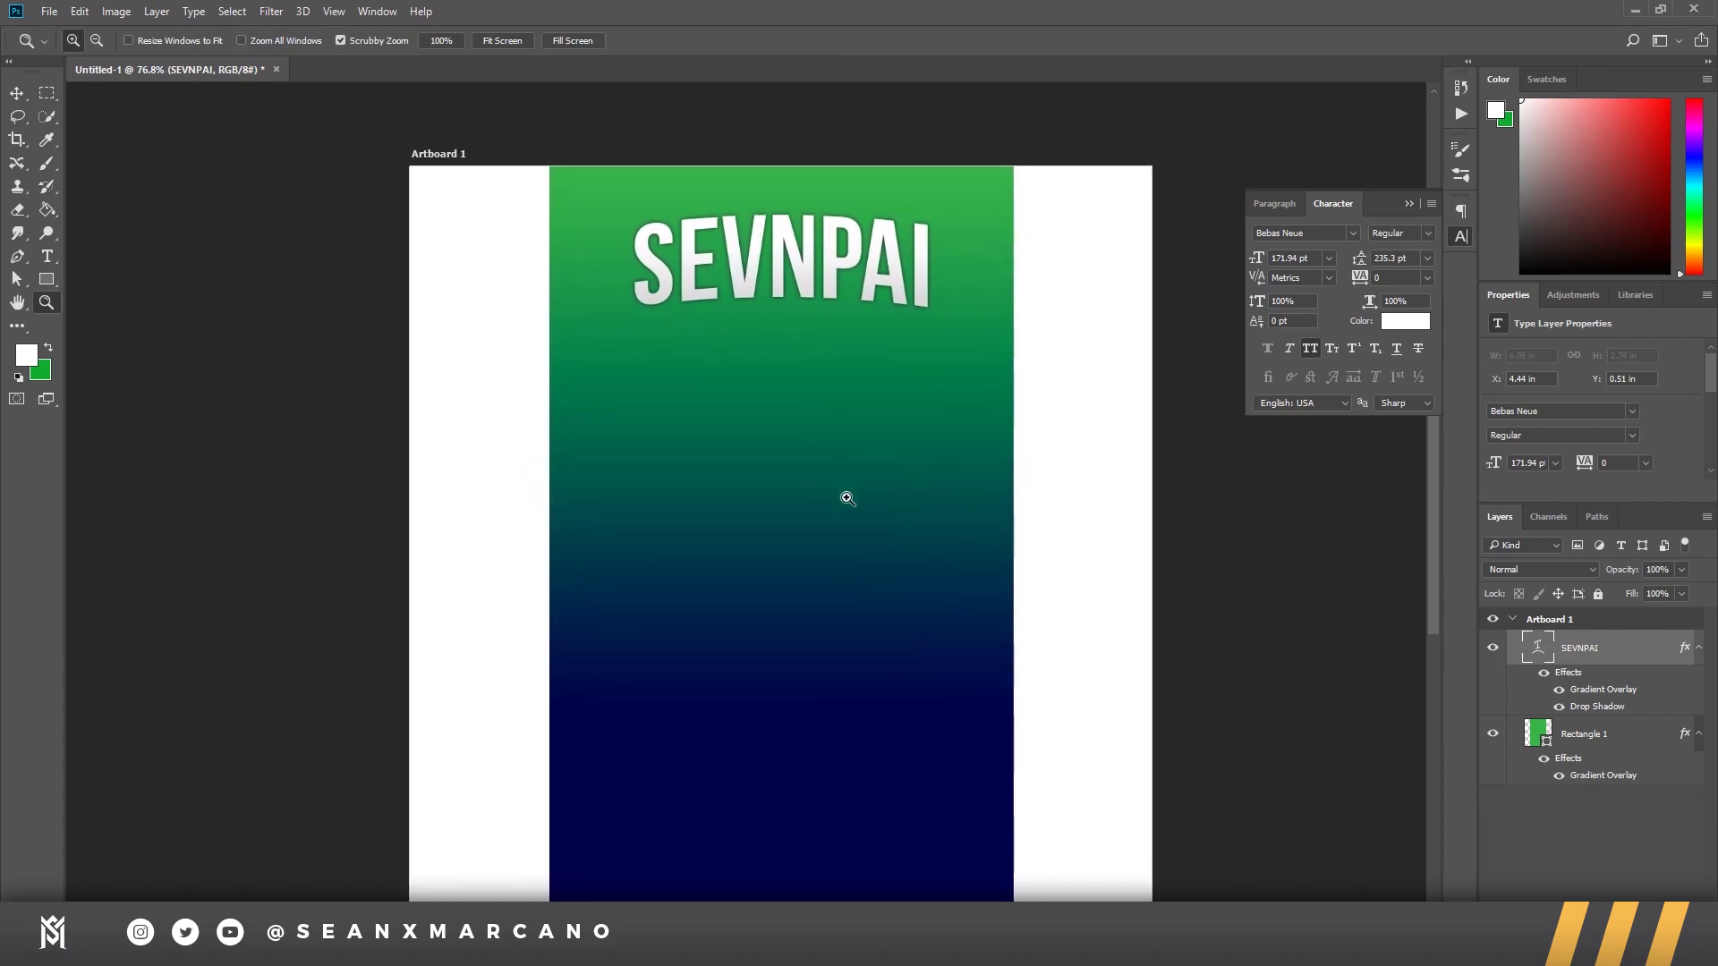
{"action": "key", "text": "t"}
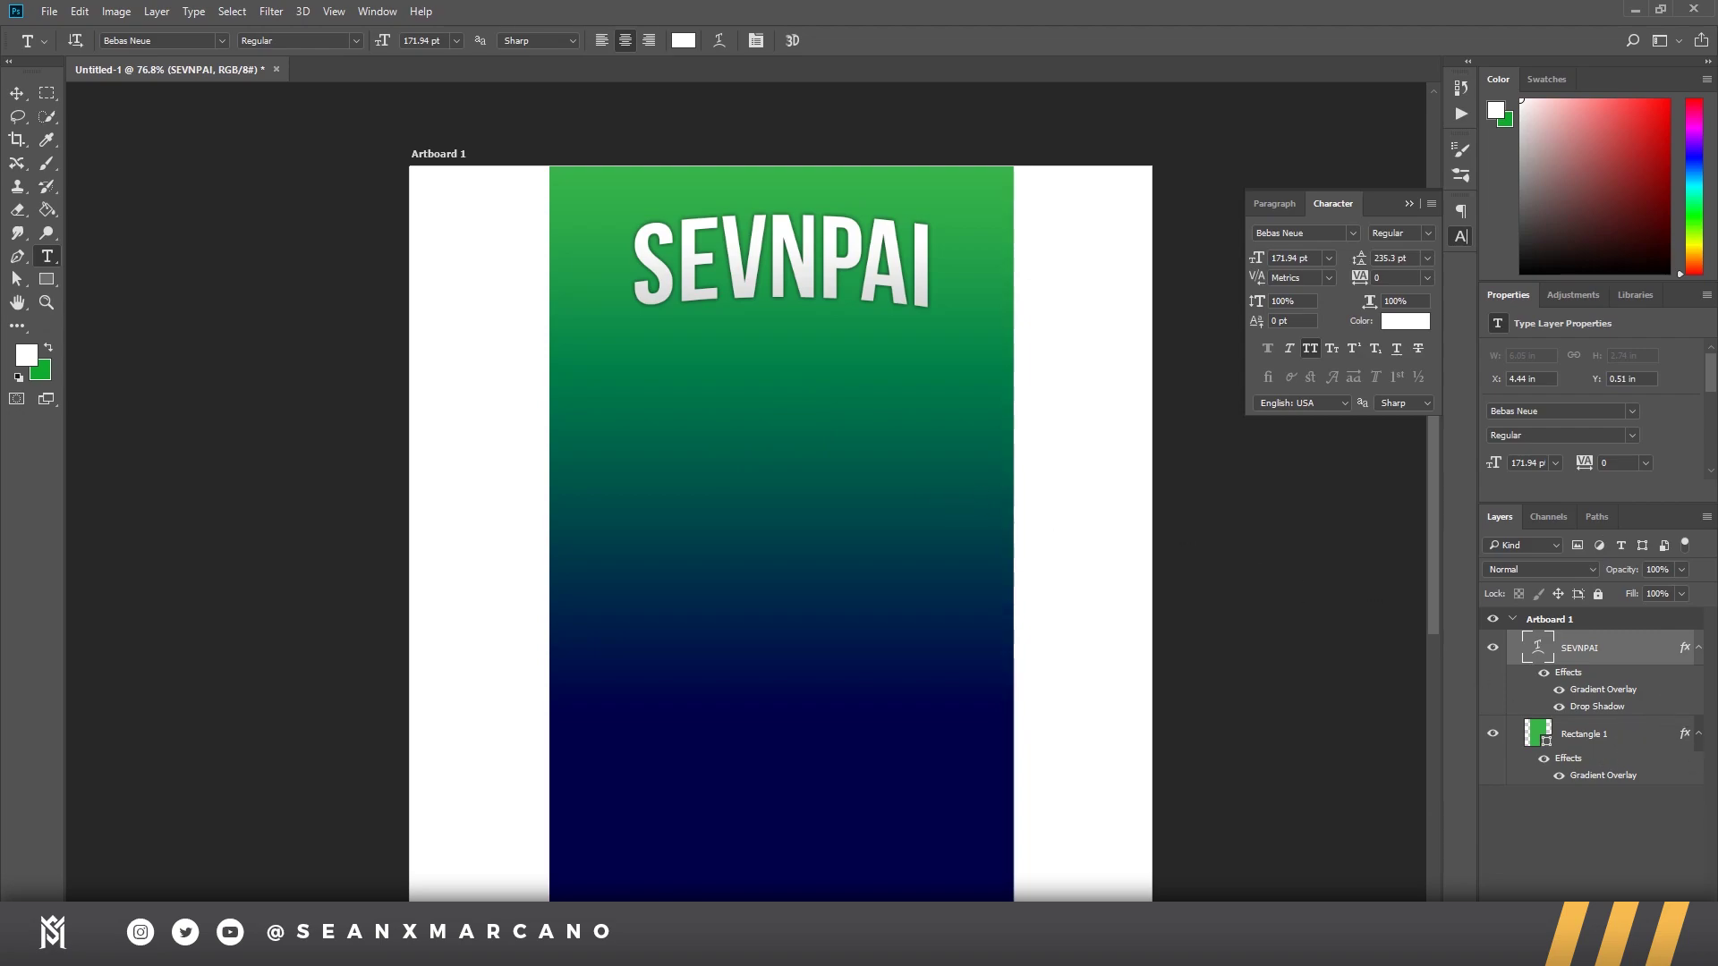
{"action": "key", "text": "ctrl+shift+alt+n"}
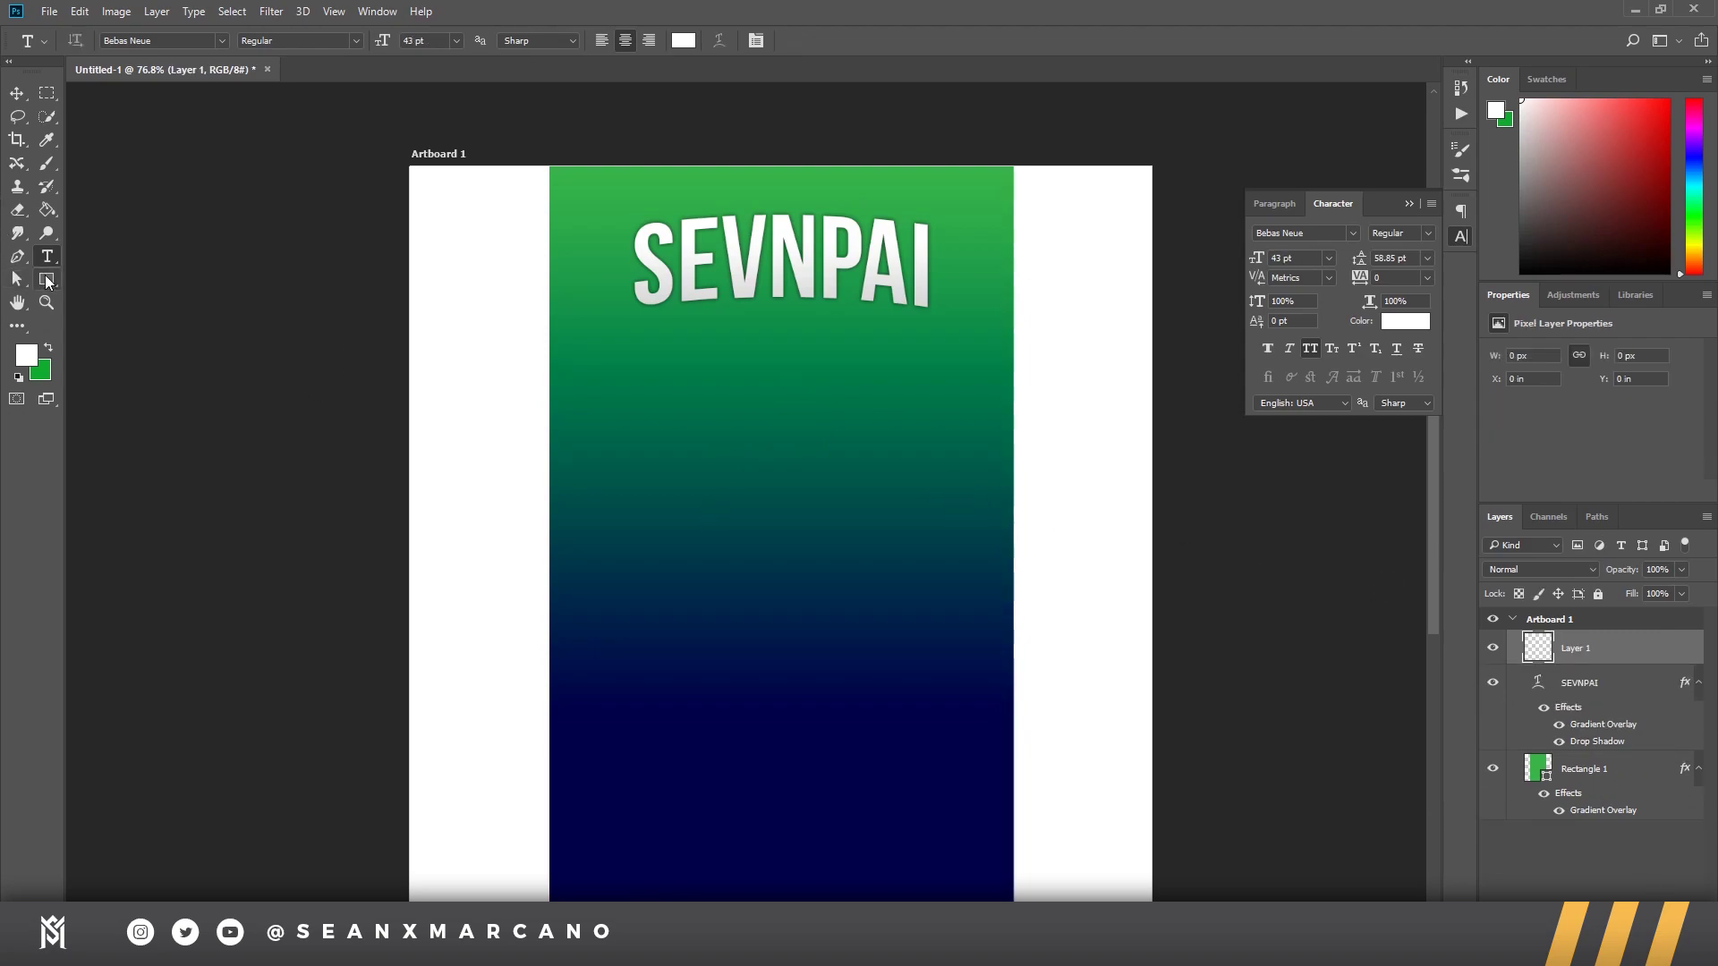
Step: Draw a rectangle about 1008 by 644 px on a layer directly above the gradient rectangle and fill it with white
{"action": "left_click", "coordinate": [46, 280]}
{"action": "left_click", "coordinate": [1611, 771]}
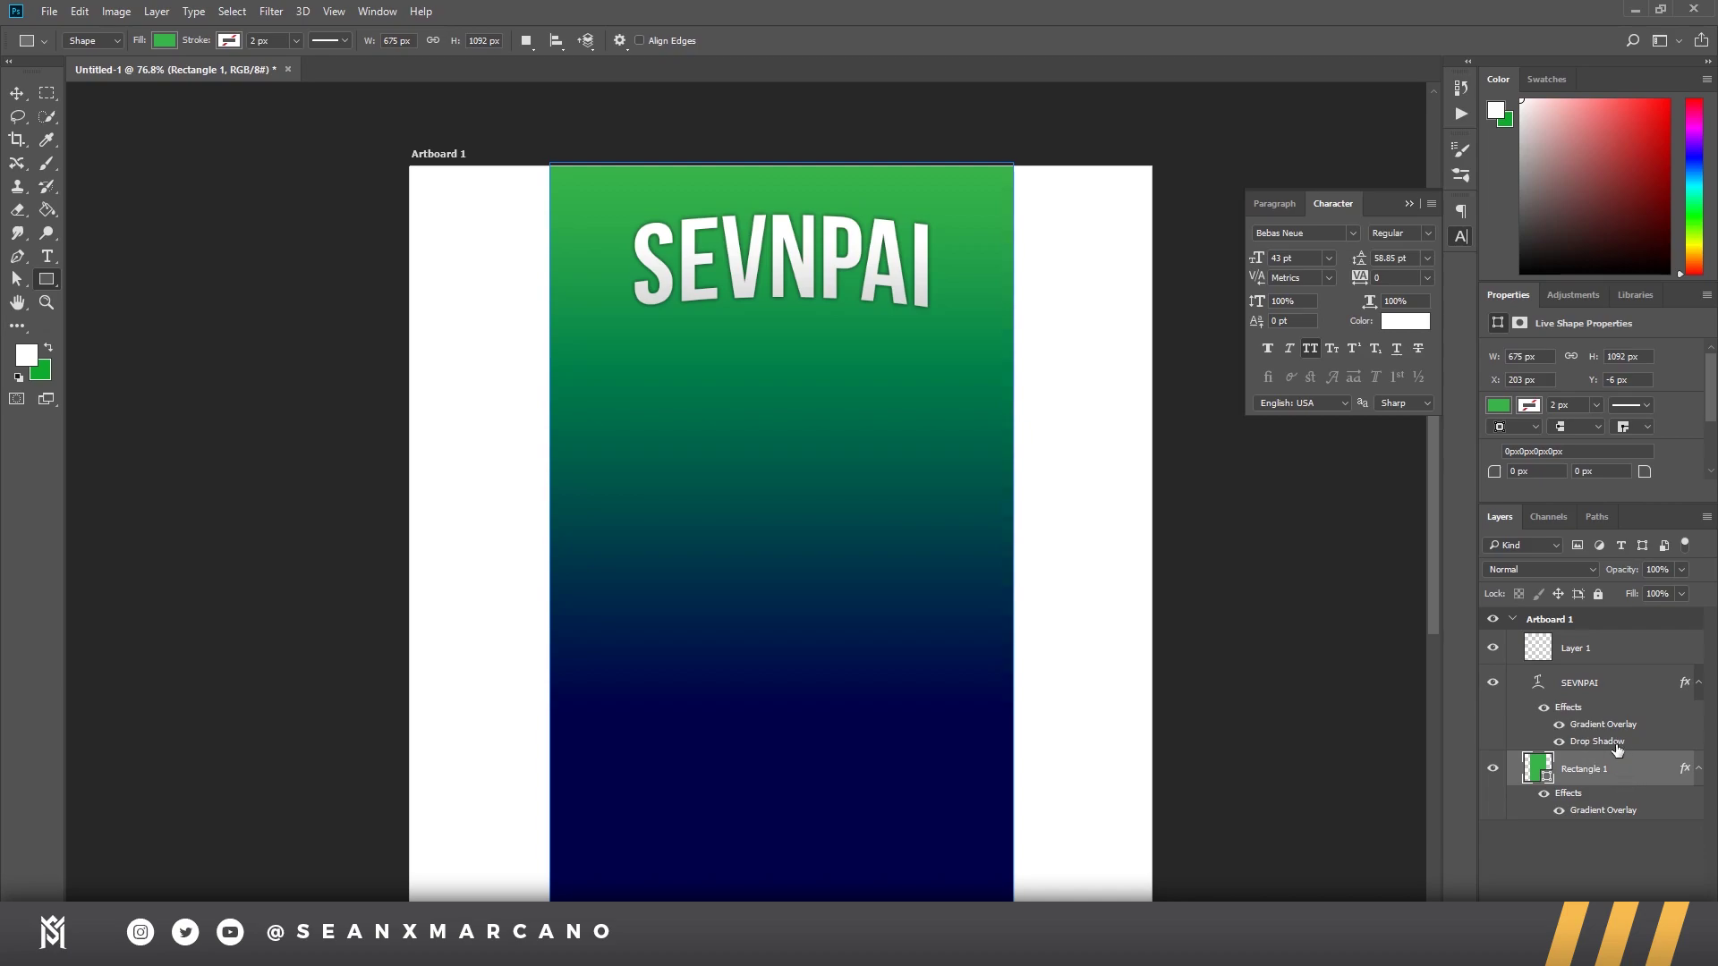
{"action": "left_click_drag", "start_coordinate": [619, 304], "coordinate": [1313, 746]}
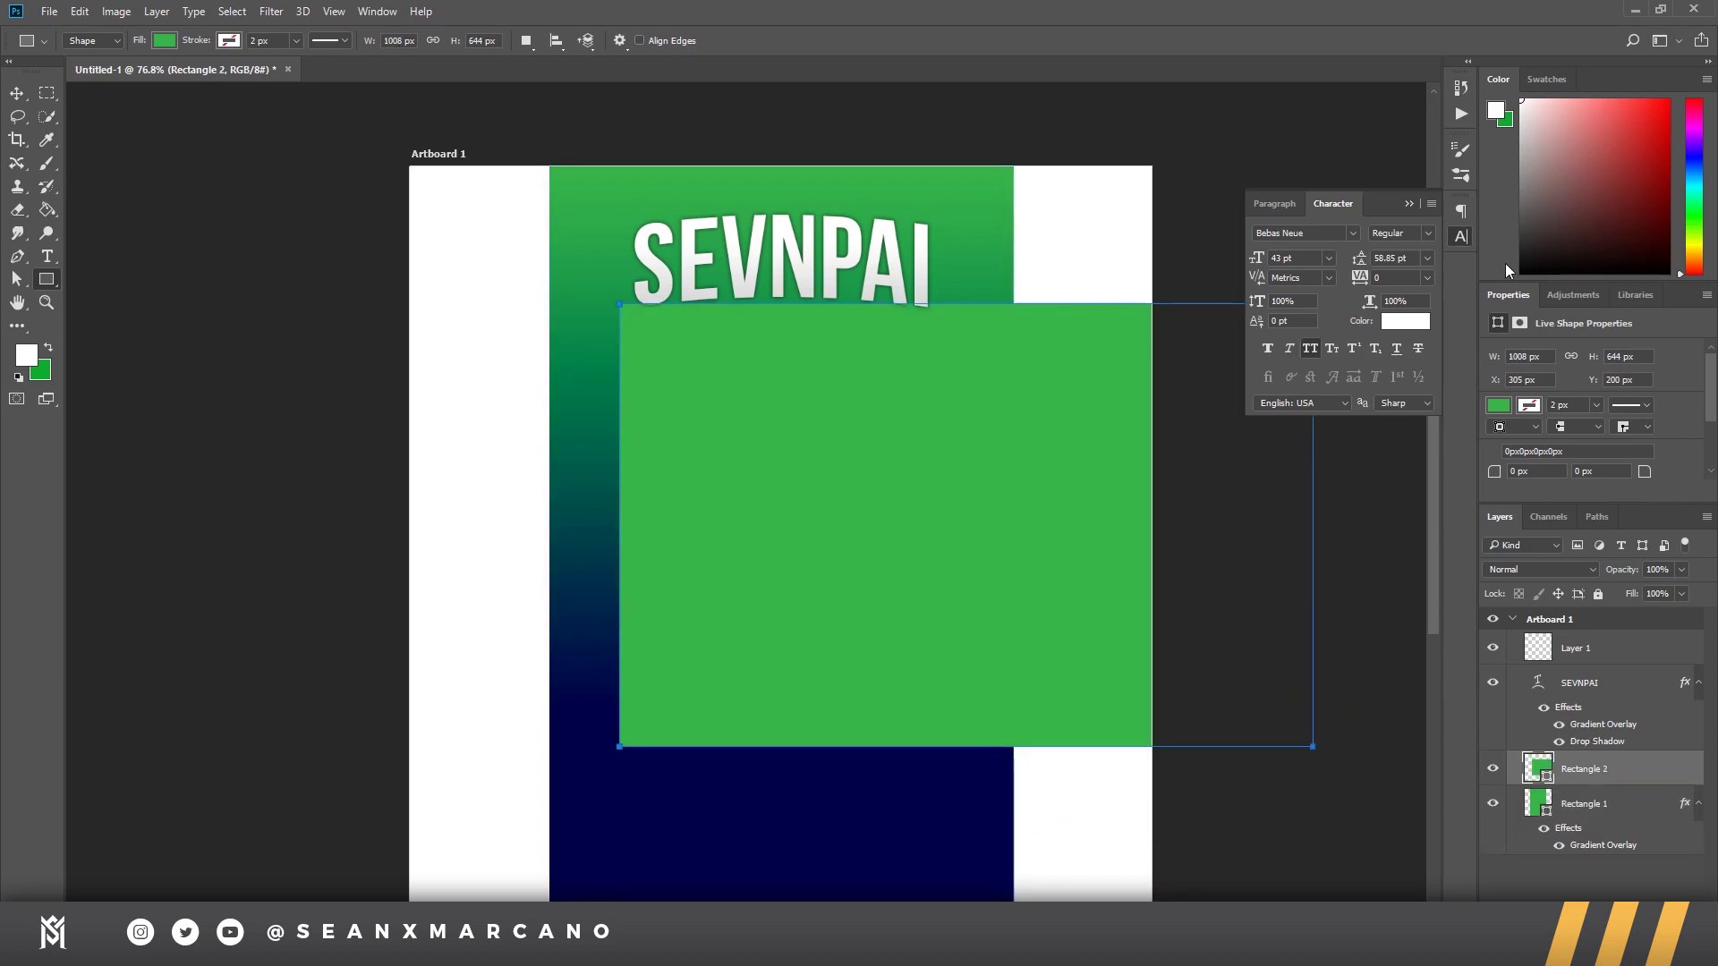
{"action": "left_click", "coordinate": [164, 41]}
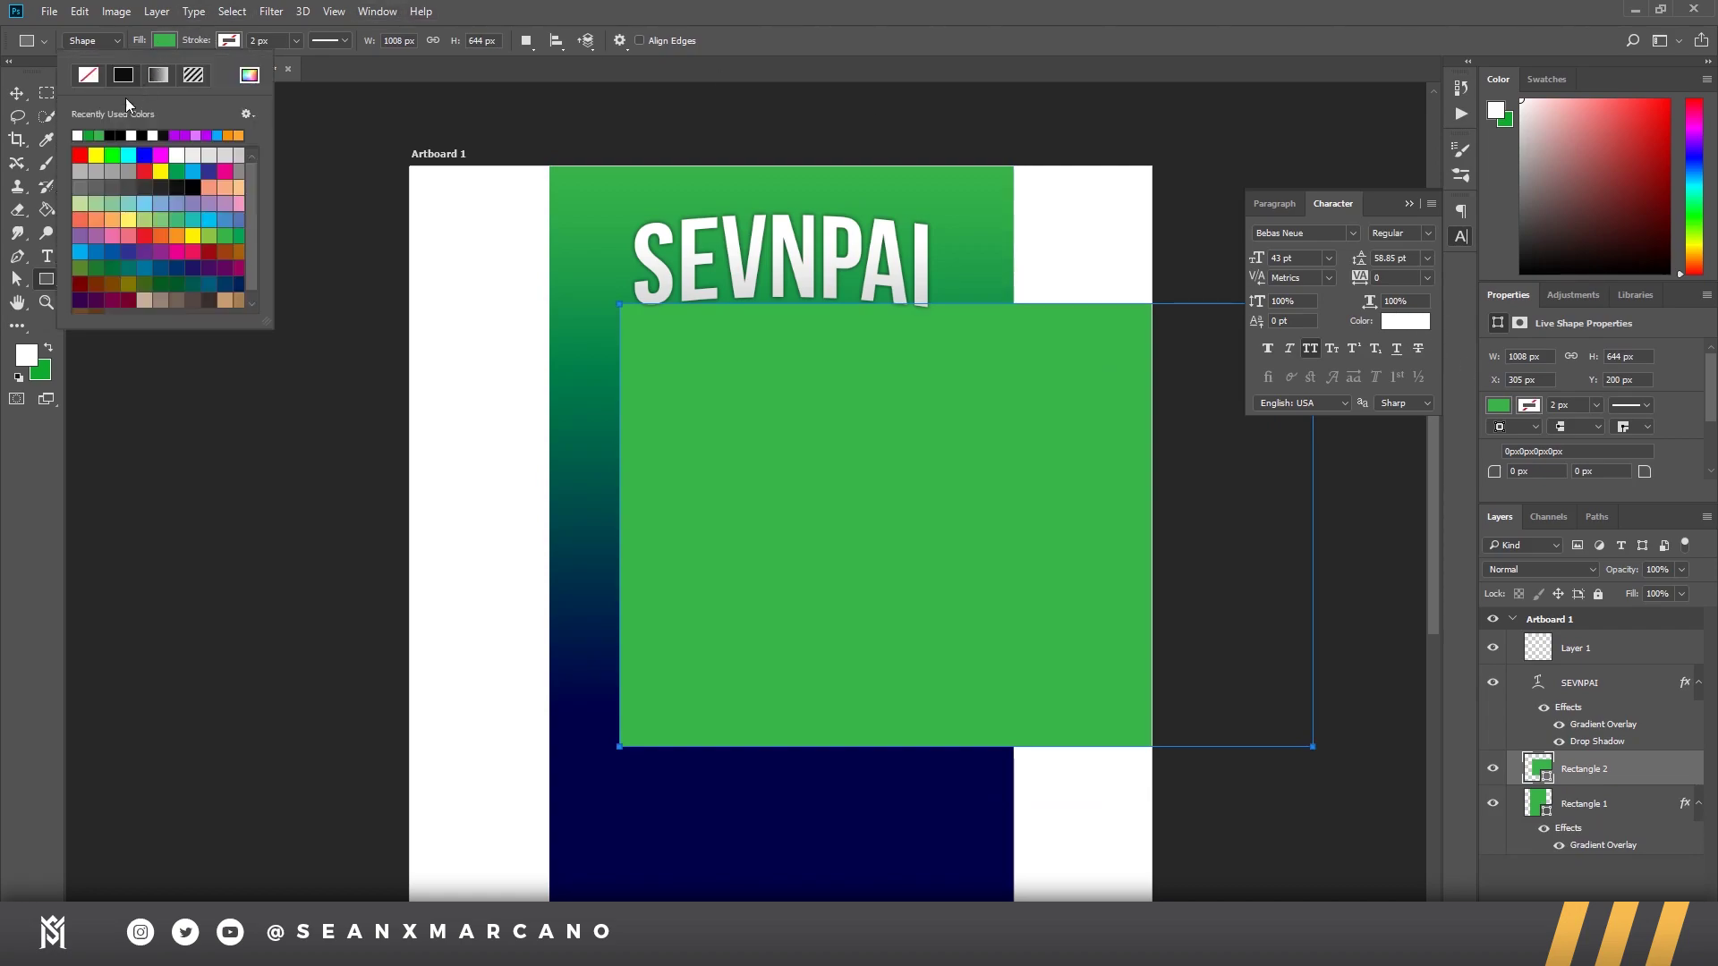
{"action": "left_click", "coordinate": [153, 135]}
{"action": "left_click", "coordinate": [1171, 446]}
{"action": "left_click", "coordinate": [1077, 430]}
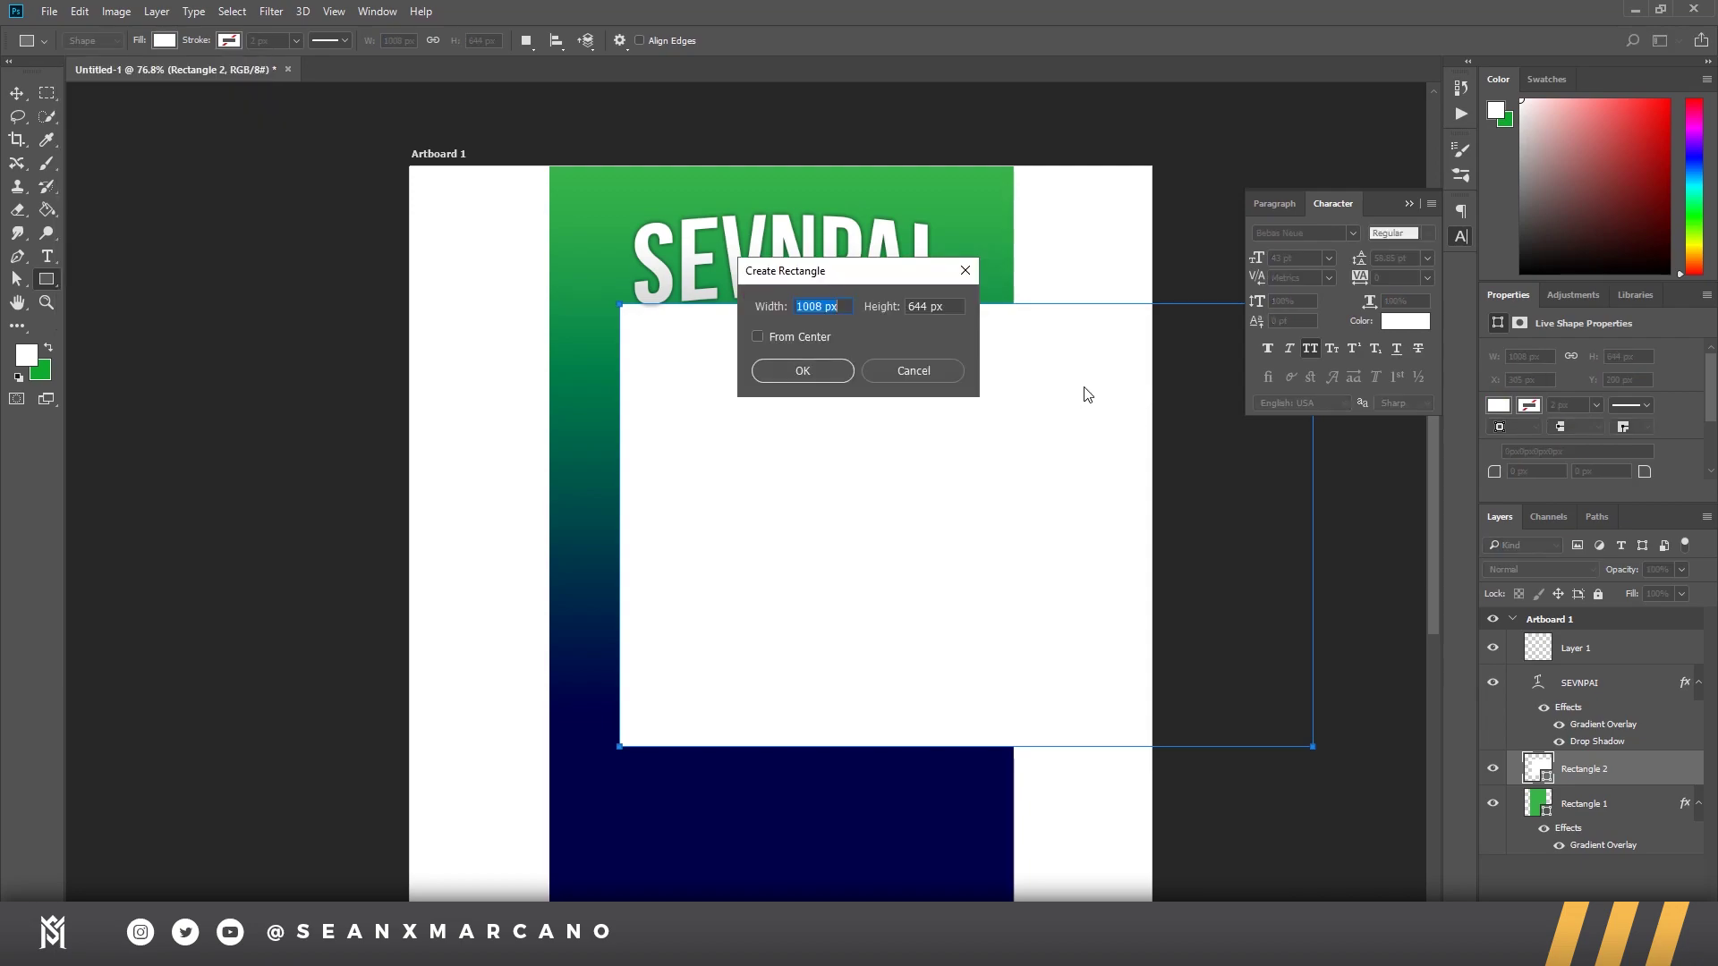
{"action": "left_click", "coordinate": [904, 369]}
Step: Rotate the white rectangle to -42° and shift it so one corner points into the gradient from the right
{"action": "key", "text": "ctrl+t"}
{"action": "left_click_drag", "start_coordinate": [936, 197], "coordinate": [723, 299]}
{"action": "left_click_drag", "start_coordinate": [1055, 548], "coordinate": [1138, 604]}
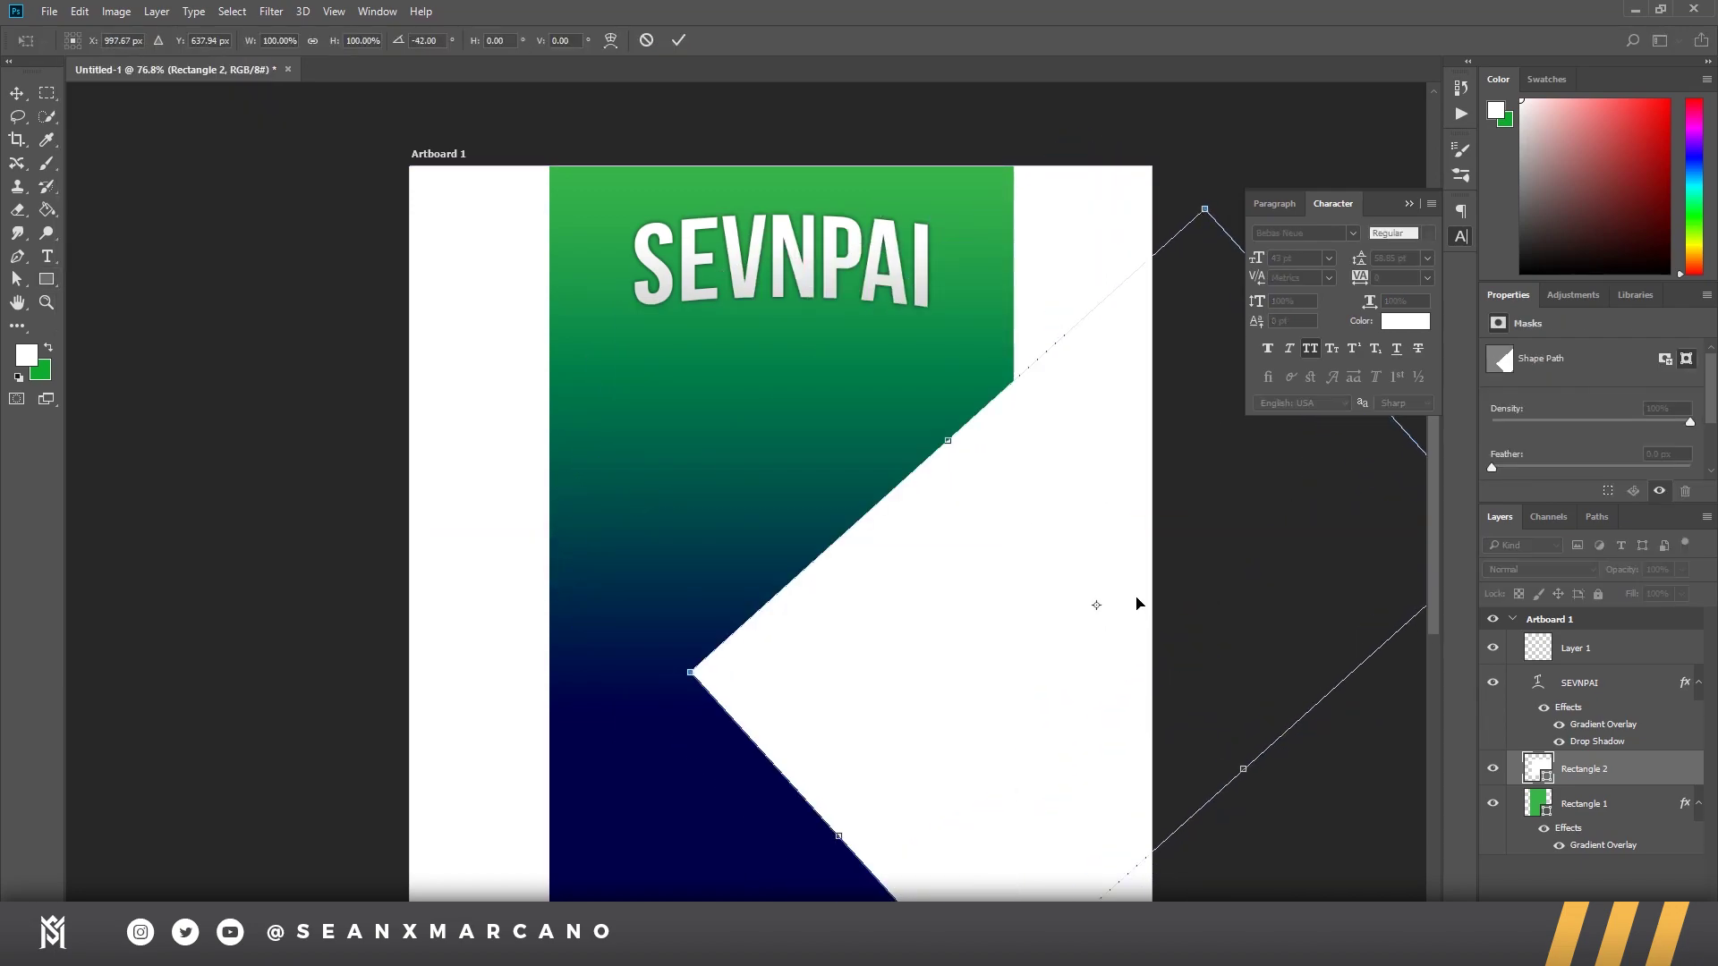
{"action": "key", "text": "Return"}
{"action": "left_click", "coordinate": [832, 359]}
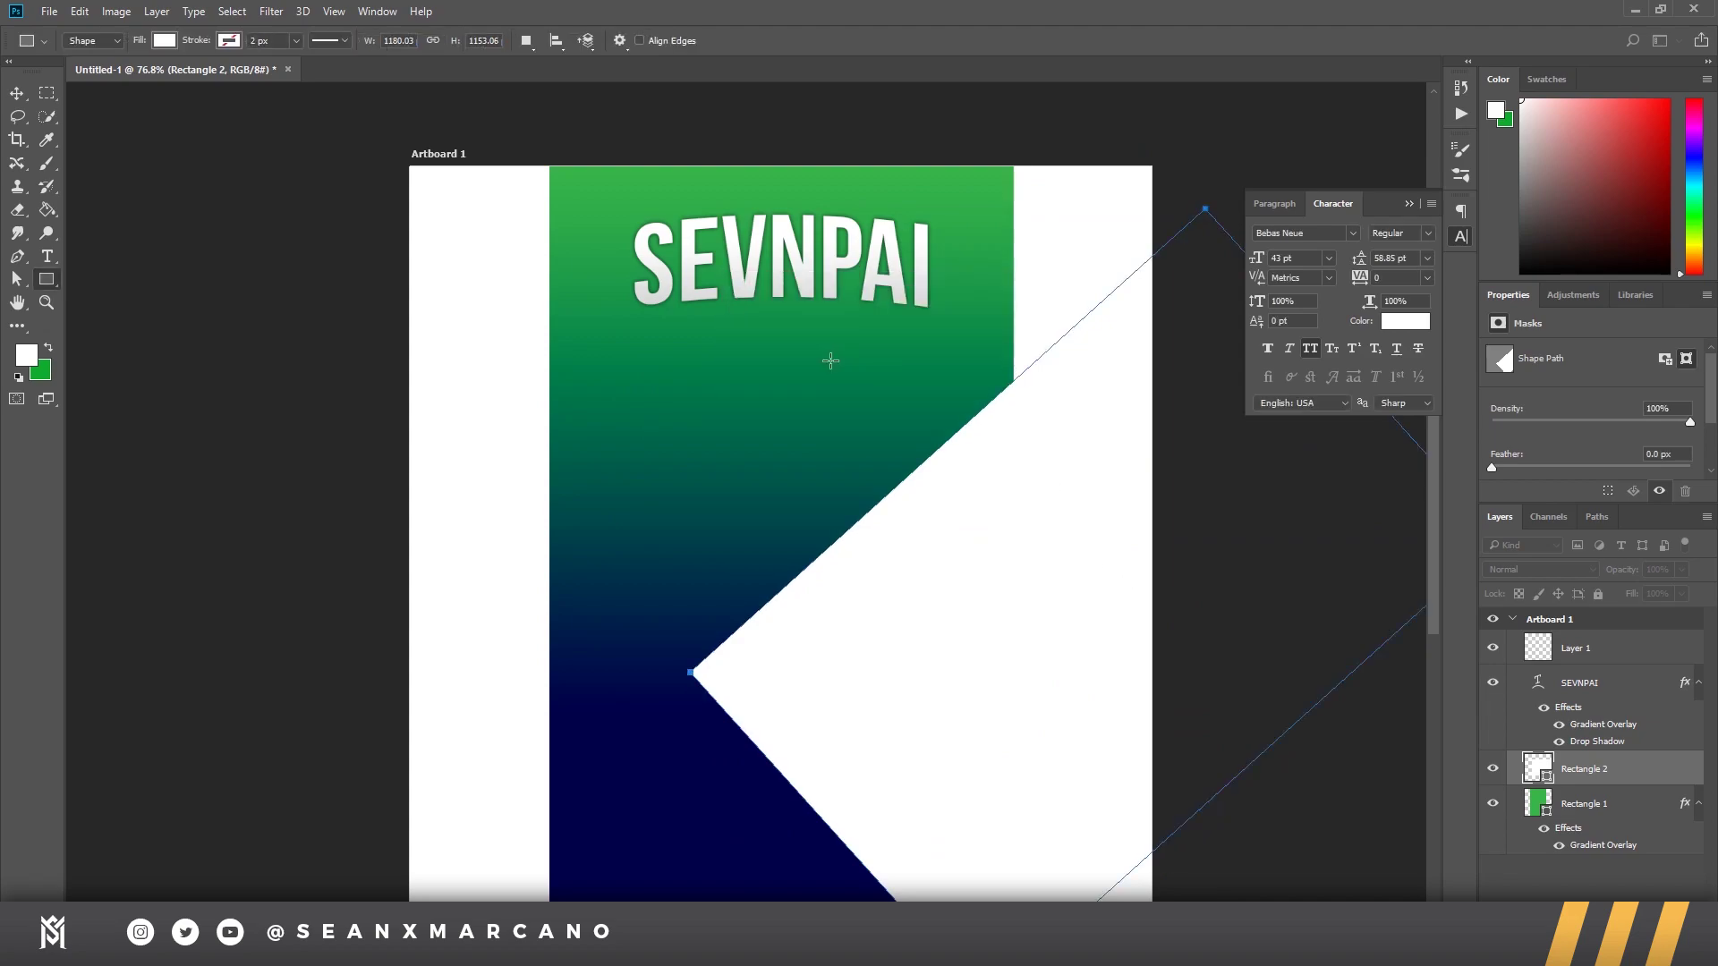
Step: Duplicate the white rectangle, rotate the copy about -142.6° and place it over the artboard's upper left area
{"action": "key", "text": "ctrl+j"}
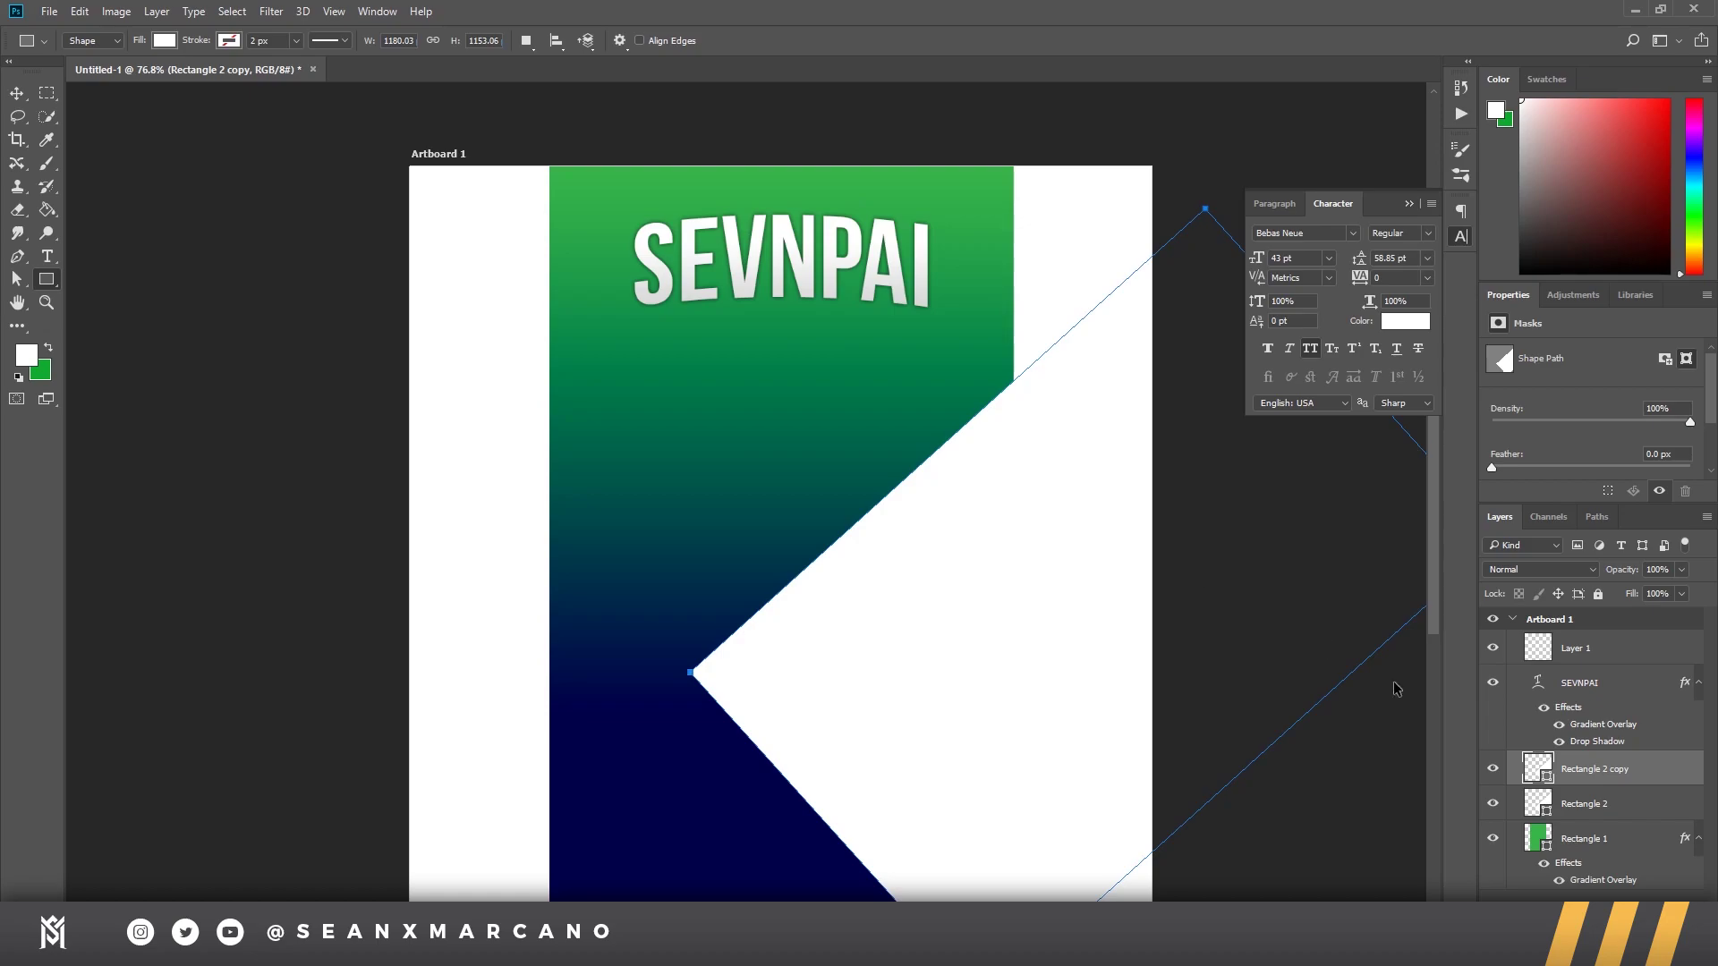
{"action": "key", "text": "ctrl+t"}
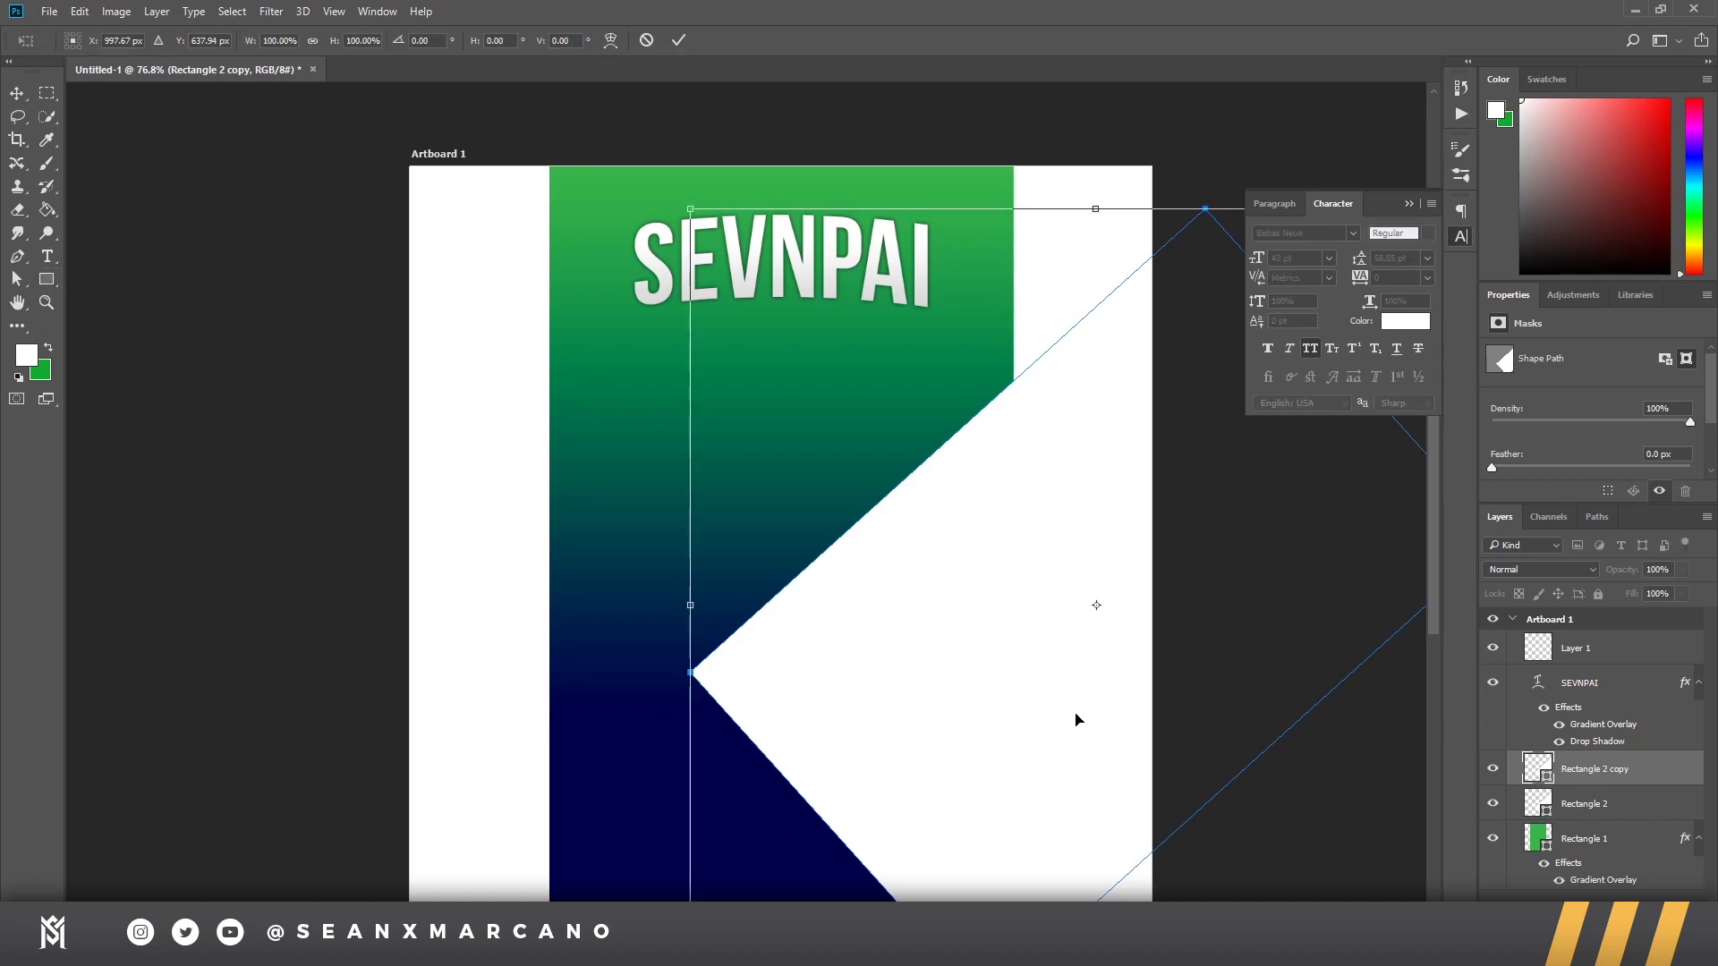
{"action": "left_click_drag", "start_coordinate": [1235, 659], "coordinate": [385, 340]}
{"action": "left_click_drag", "start_coordinate": [588, 566], "coordinate": [626, 442]}
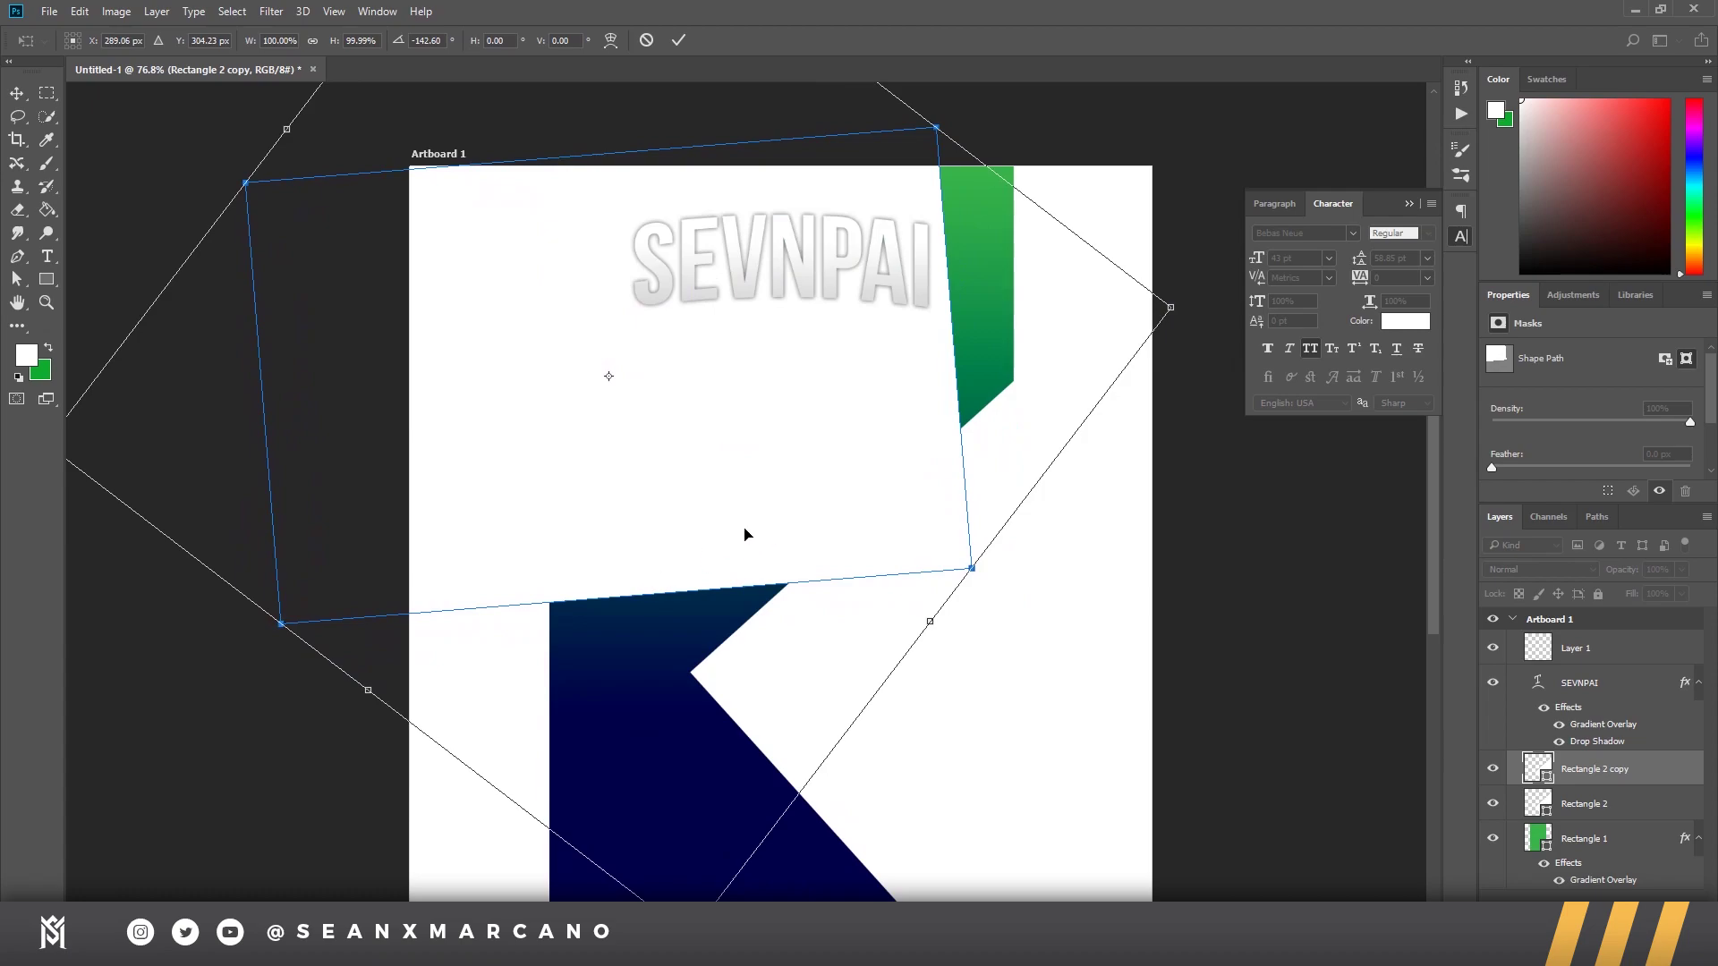
{"action": "key", "text": "Return"}
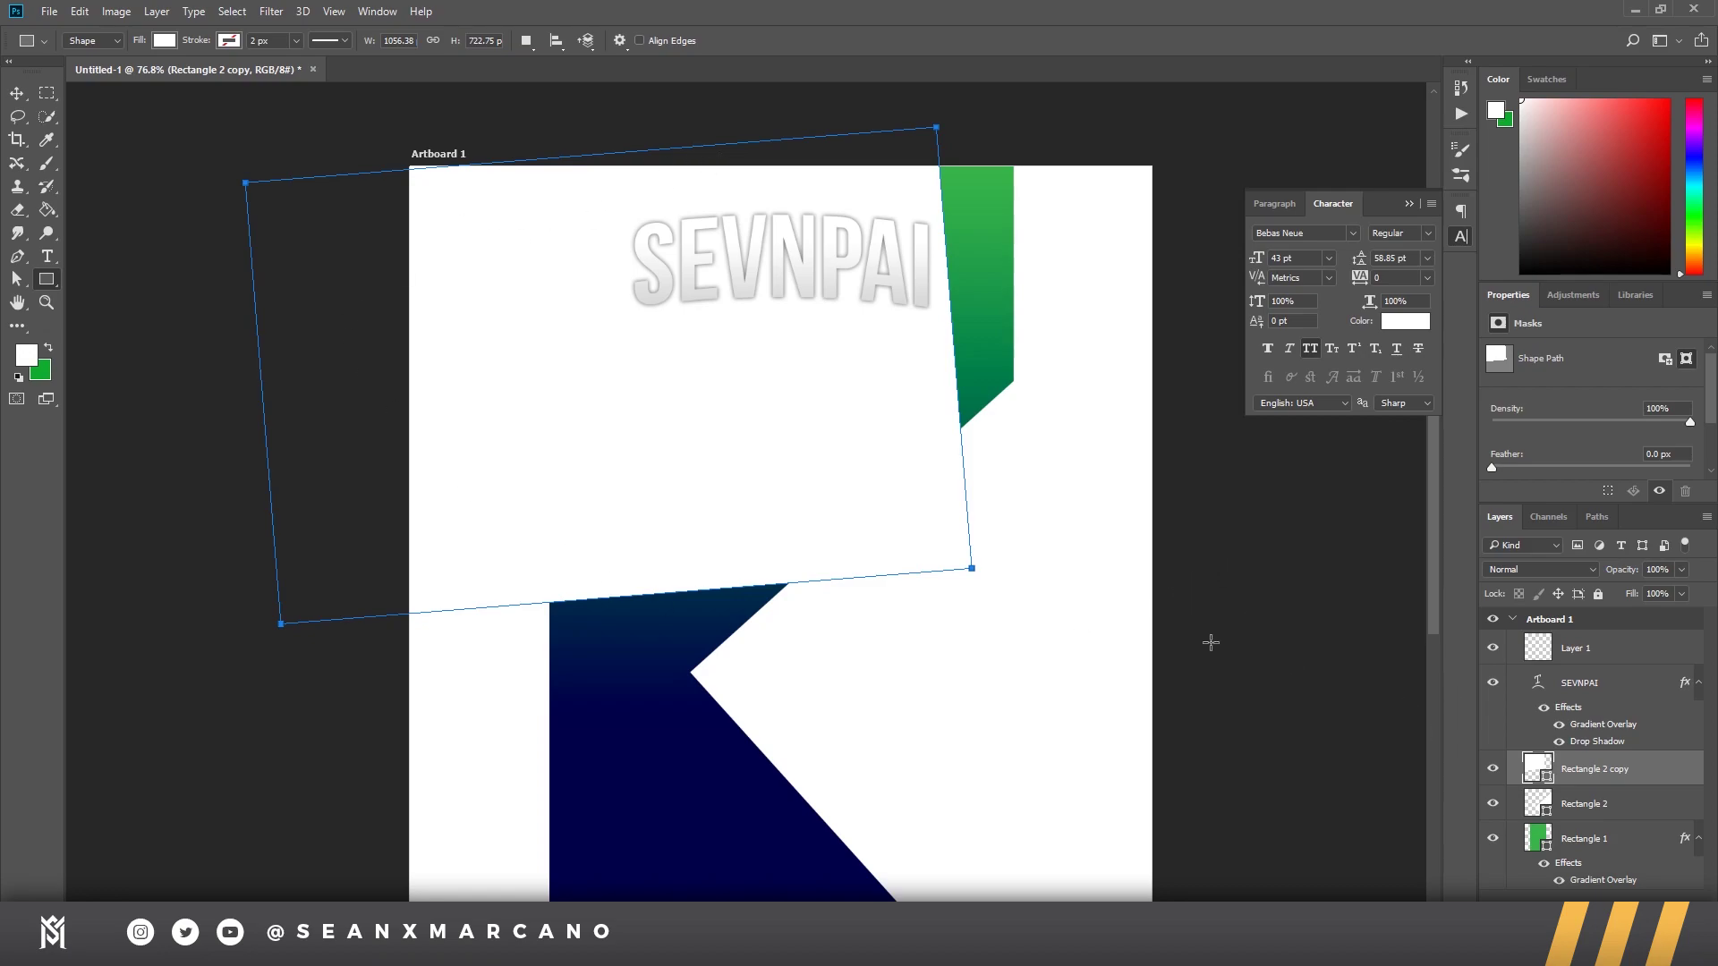
Step: Try several blend modes on the Rectangle 2 layer, settling on Soft Light at 23% opacity
{"action": "left_click", "coordinate": [1616, 806]}
{"action": "left_click", "coordinate": [1561, 569]}
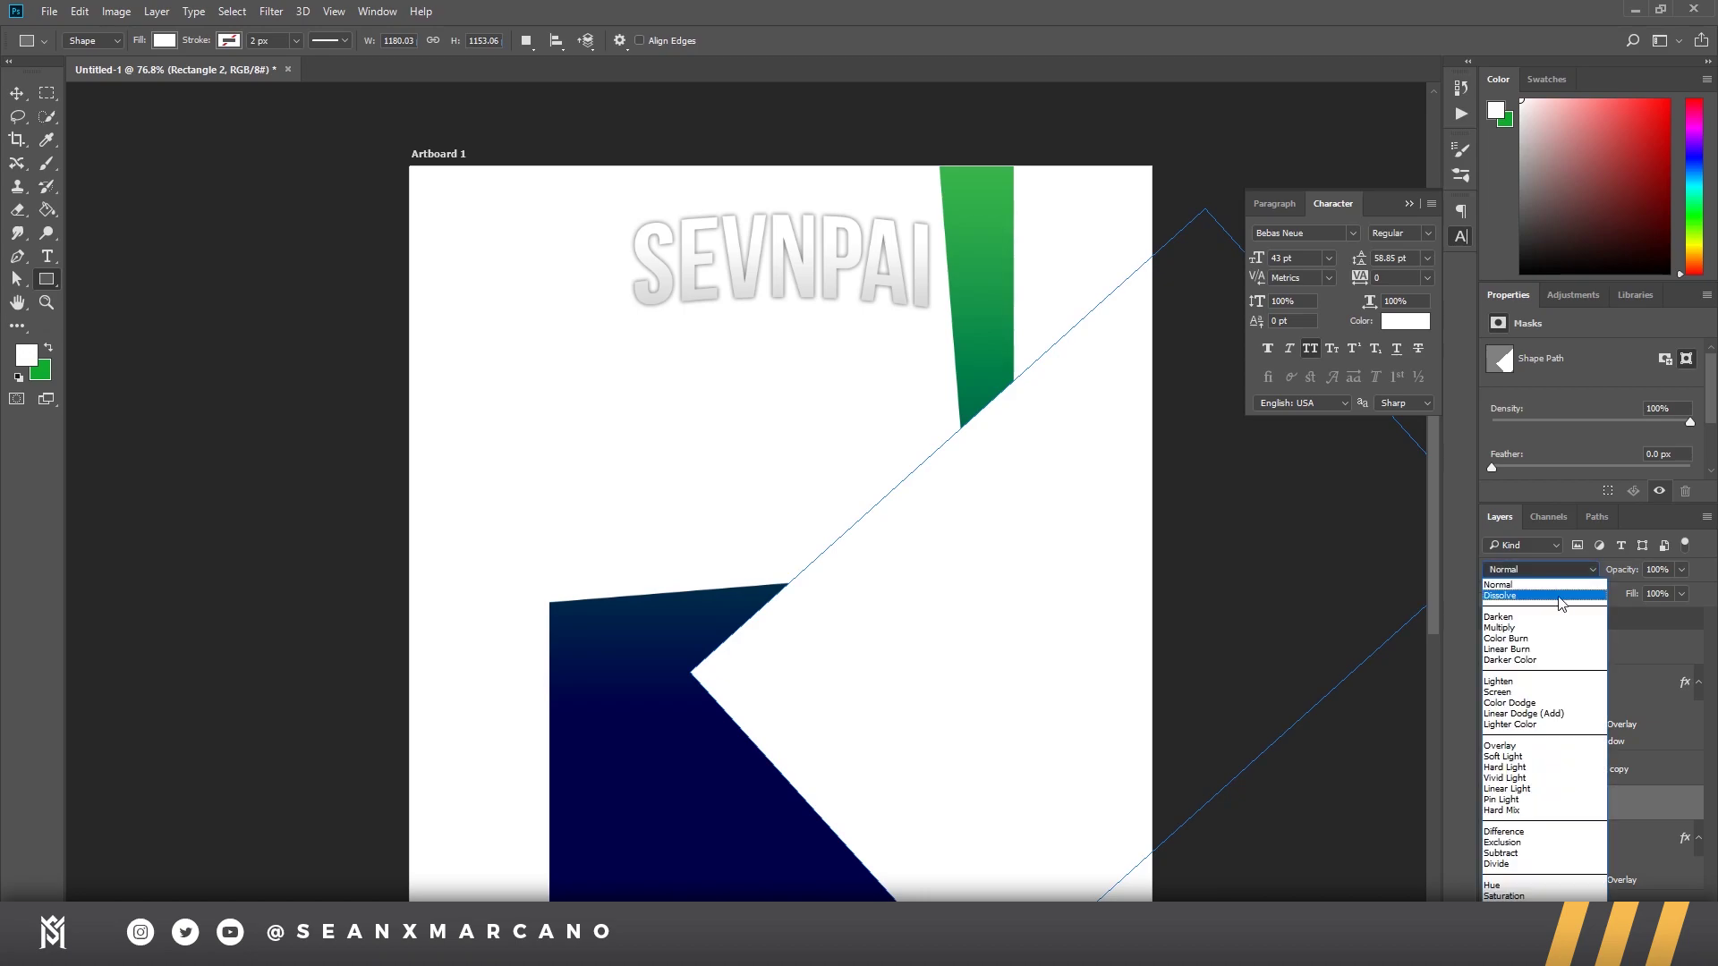
{"action": "left_click", "coordinate": [1534, 692]}
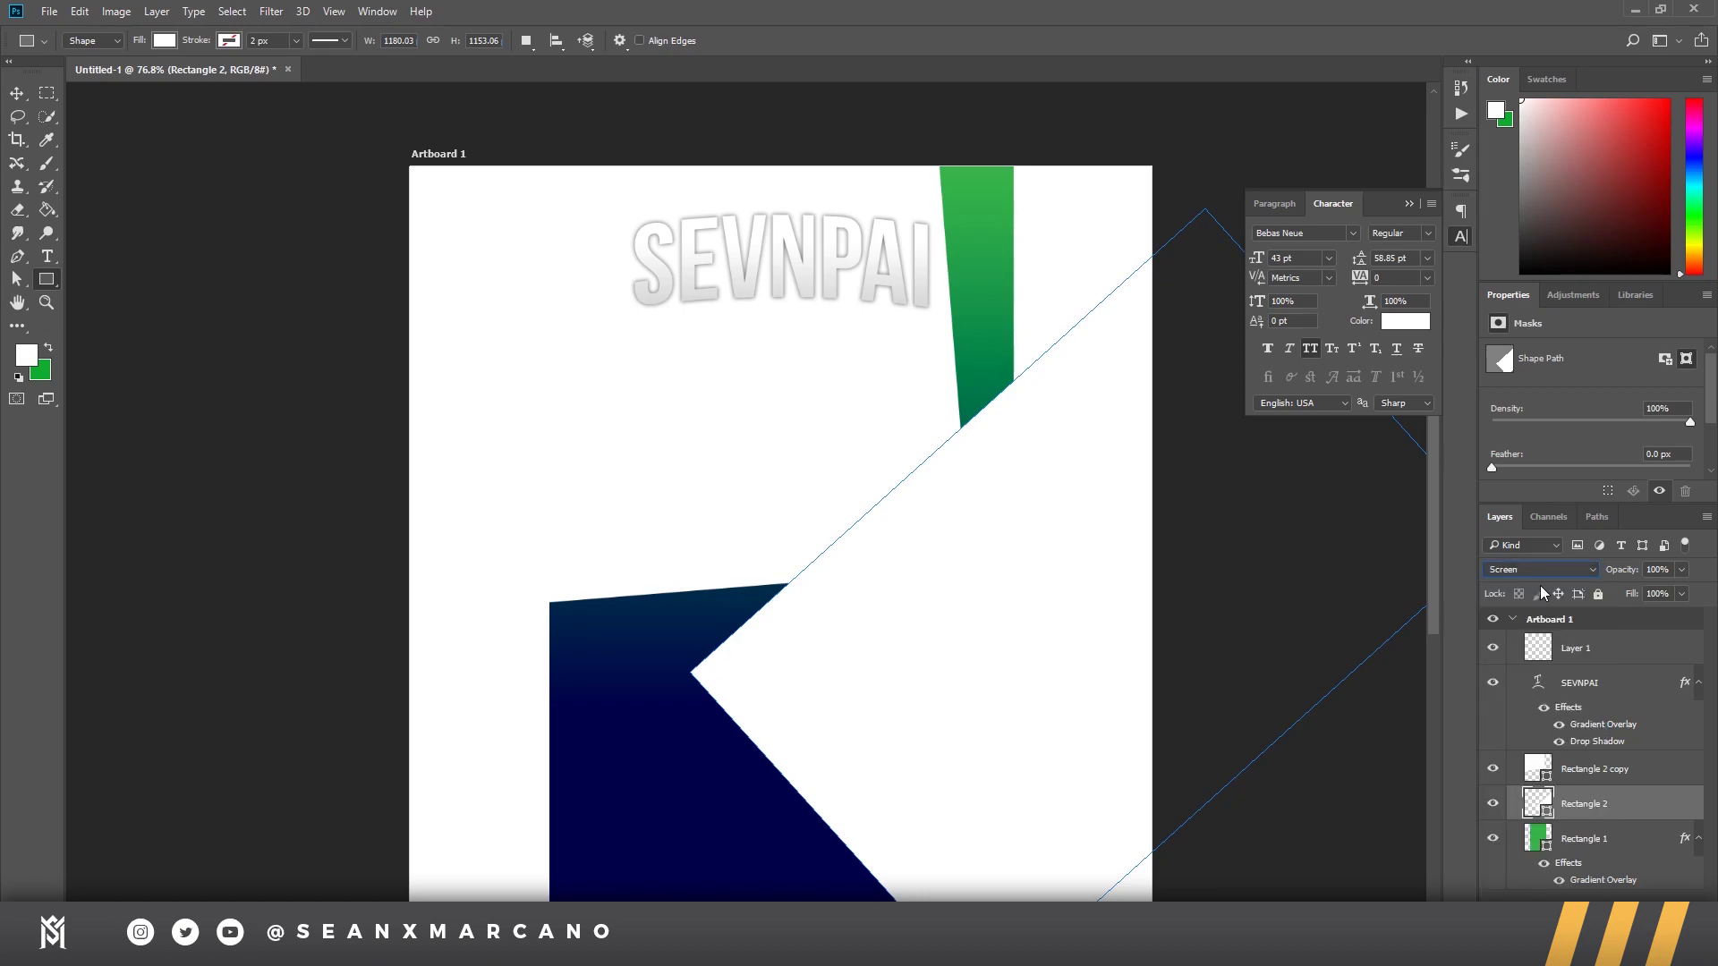
{"action": "scroll", "coordinate": [1516, 569], "scroll_direction": "up", "scroll_amount": 5}
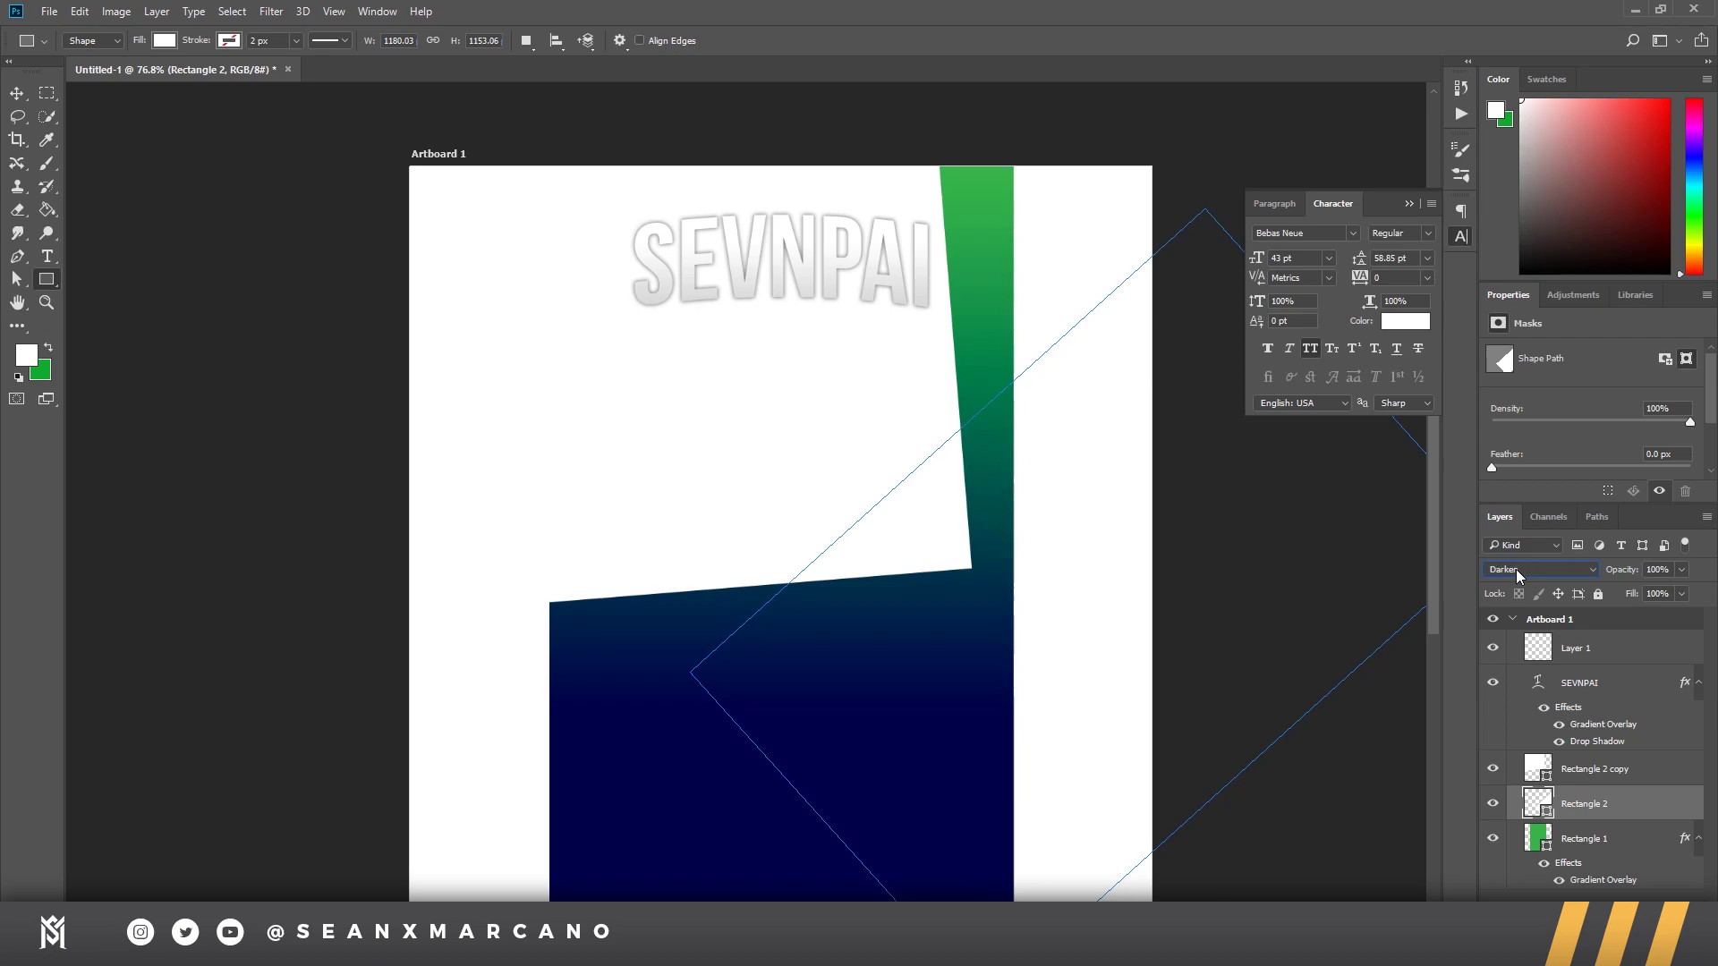
{"action": "left_click", "coordinate": [1519, 576]}
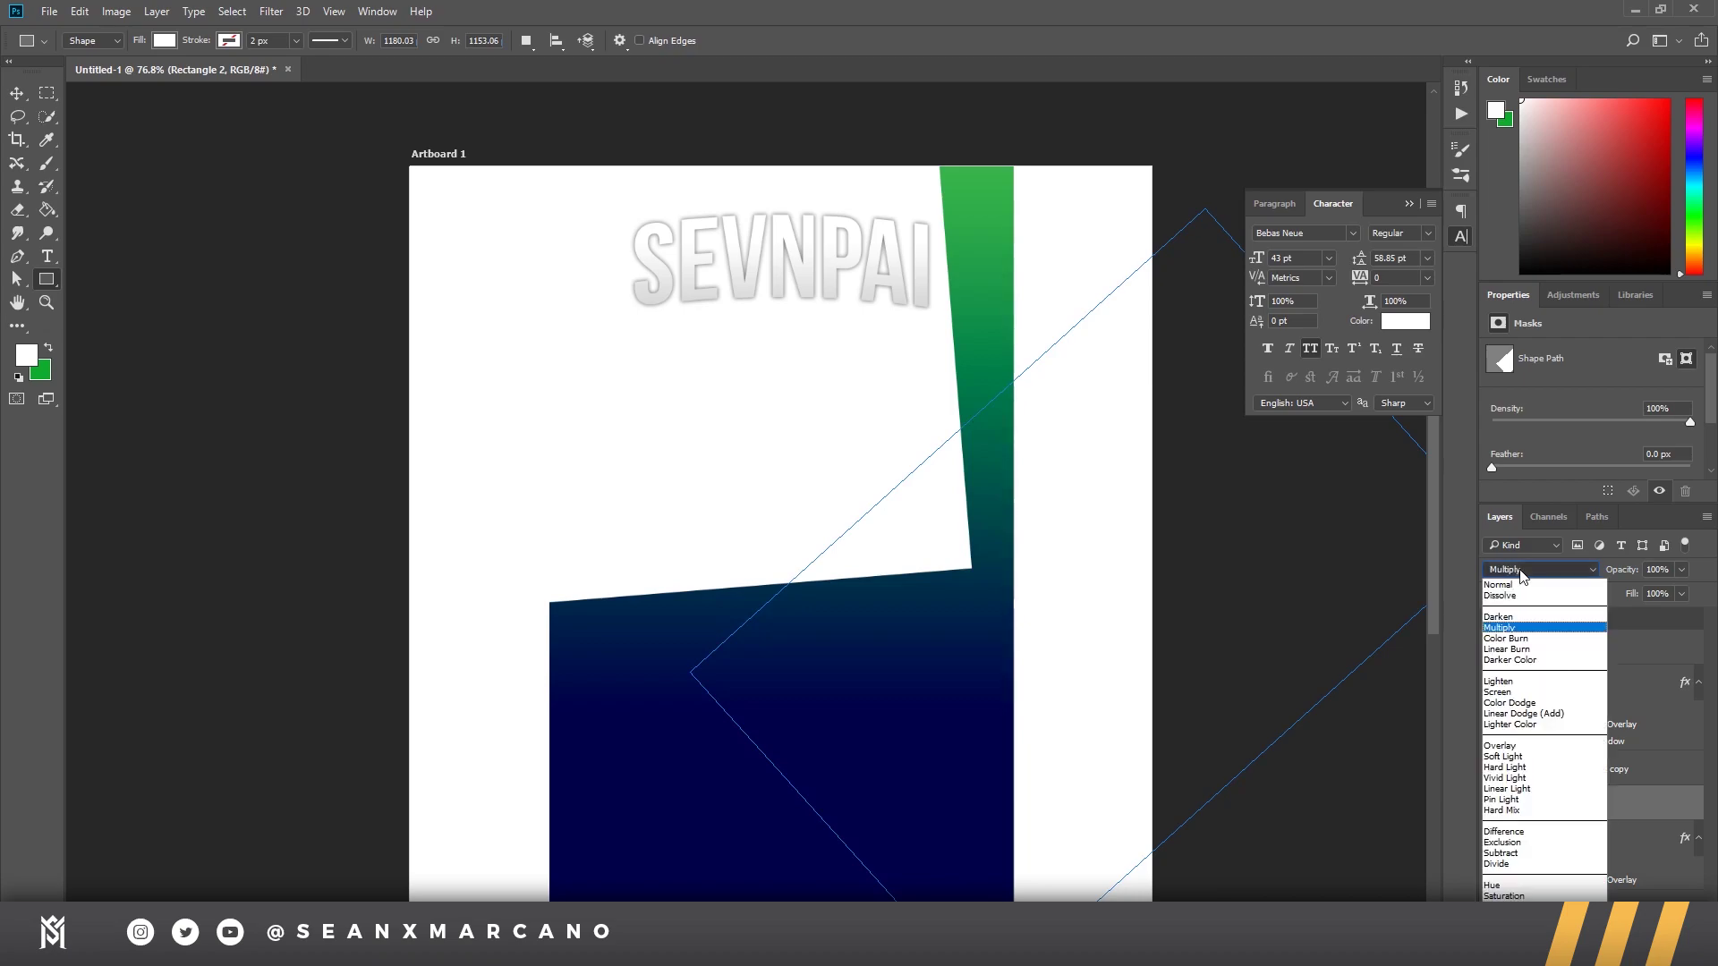
{"action": "left_click", "coordinate": [1524, 845]}
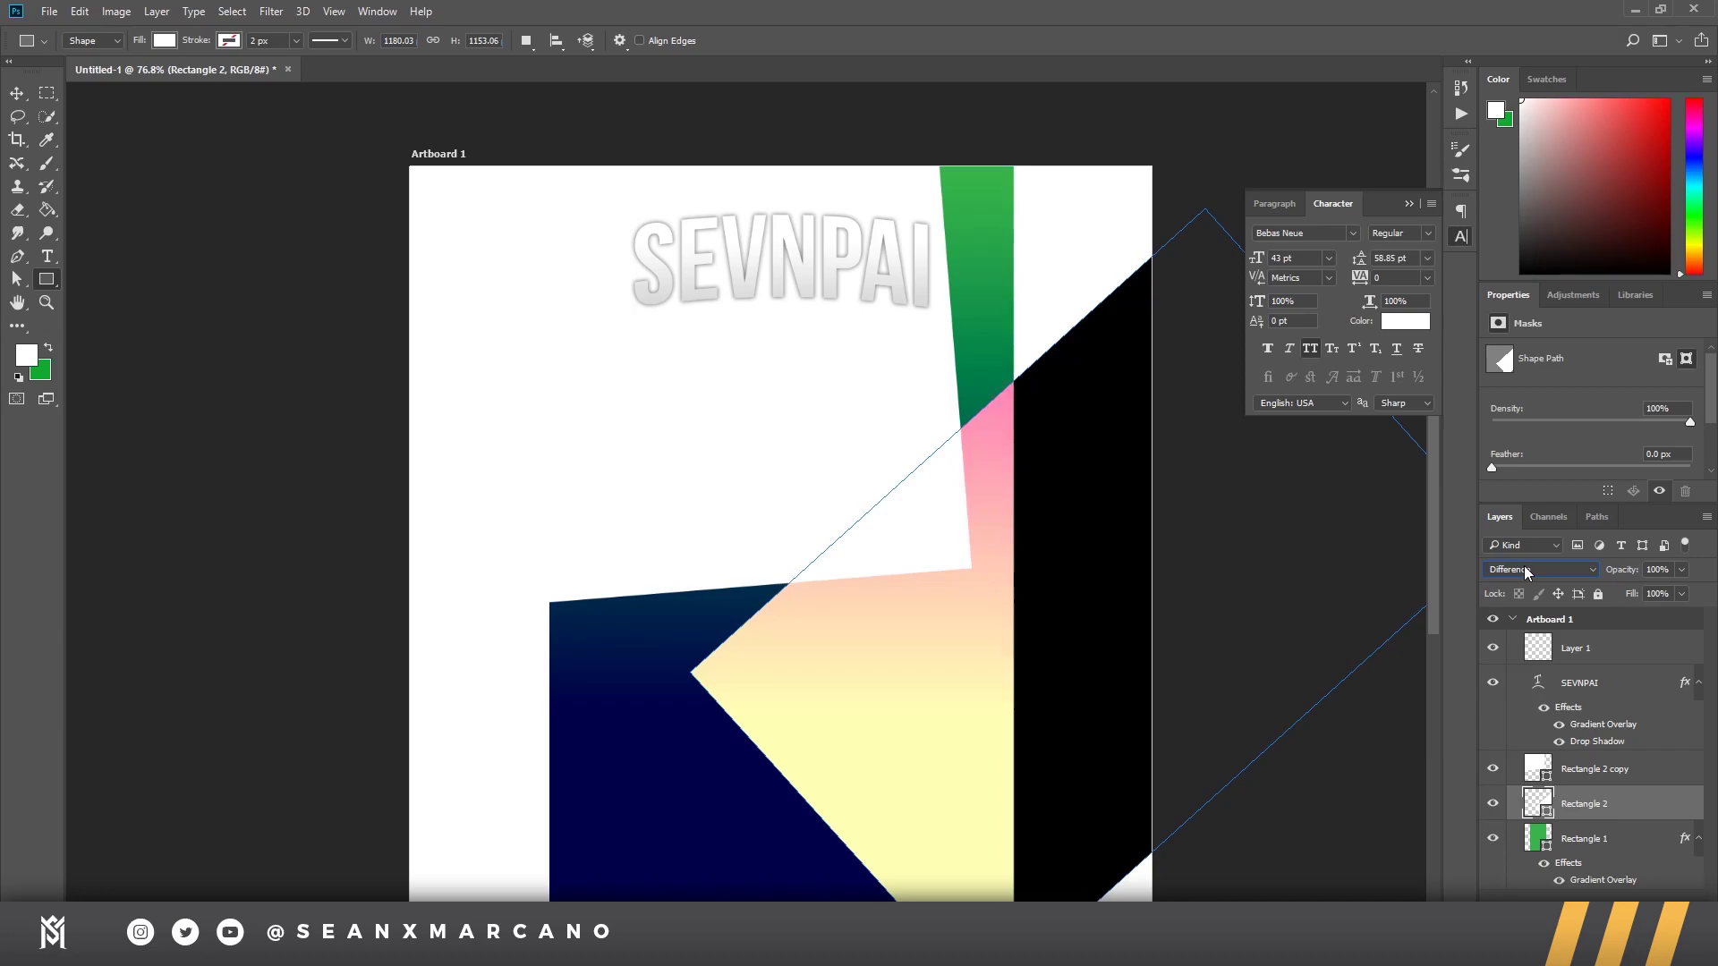
{"action": "scroll", "coordinate": [1527, 572], "scroll_direction": "up", "scroll_amount": 2}
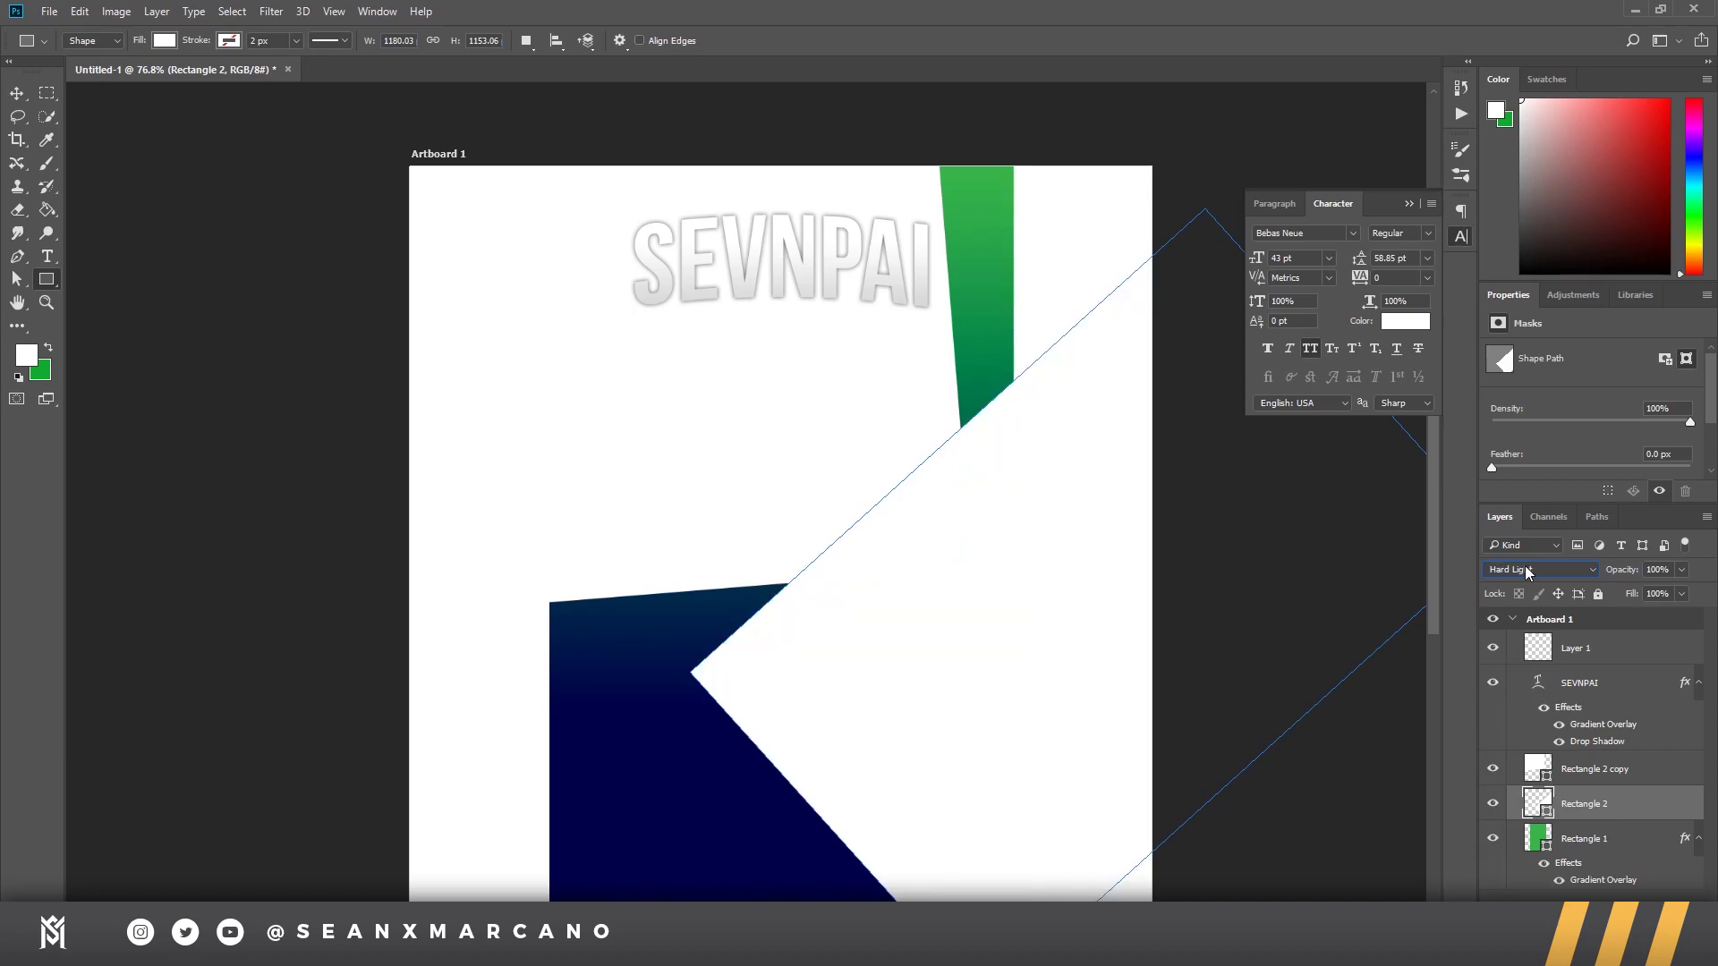
{"action": "scroll", "coordinate": [1525, 565], "scroll_direction": "up", "scroll_amount": 1}
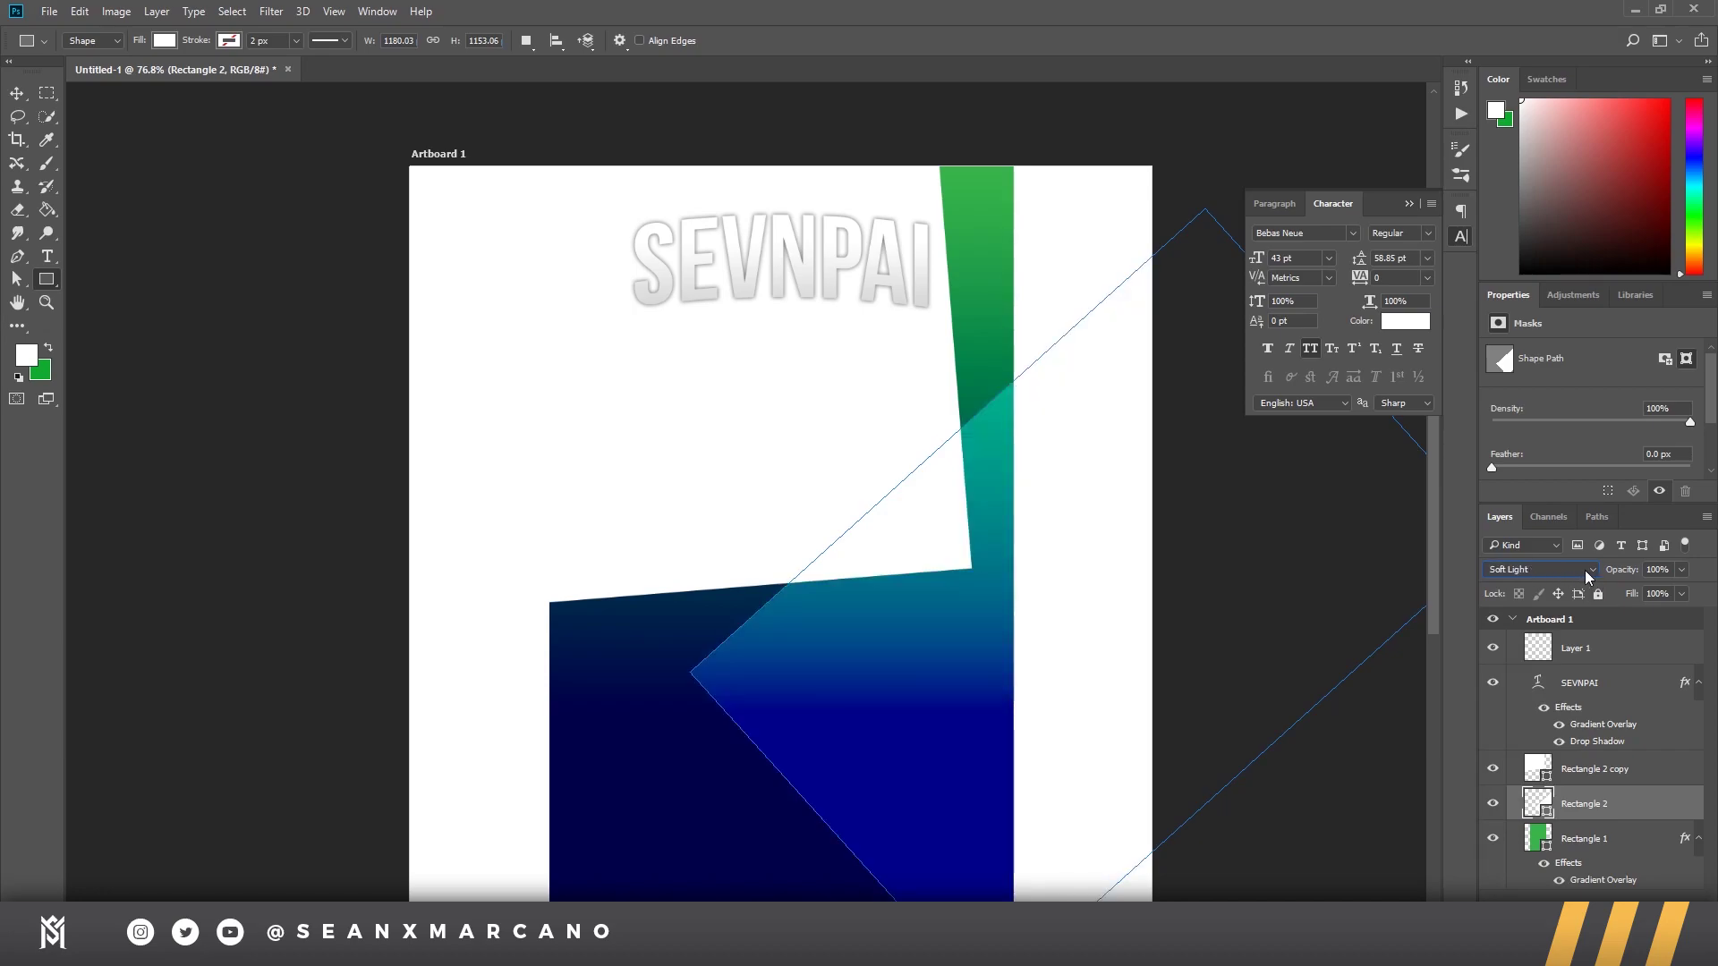
{"action": "left_click", "coordinate": [1682, 570]}
{"action": "left_click_drag", "start_coordinate": [1611, 587], "coordinate": [1618, 588]}
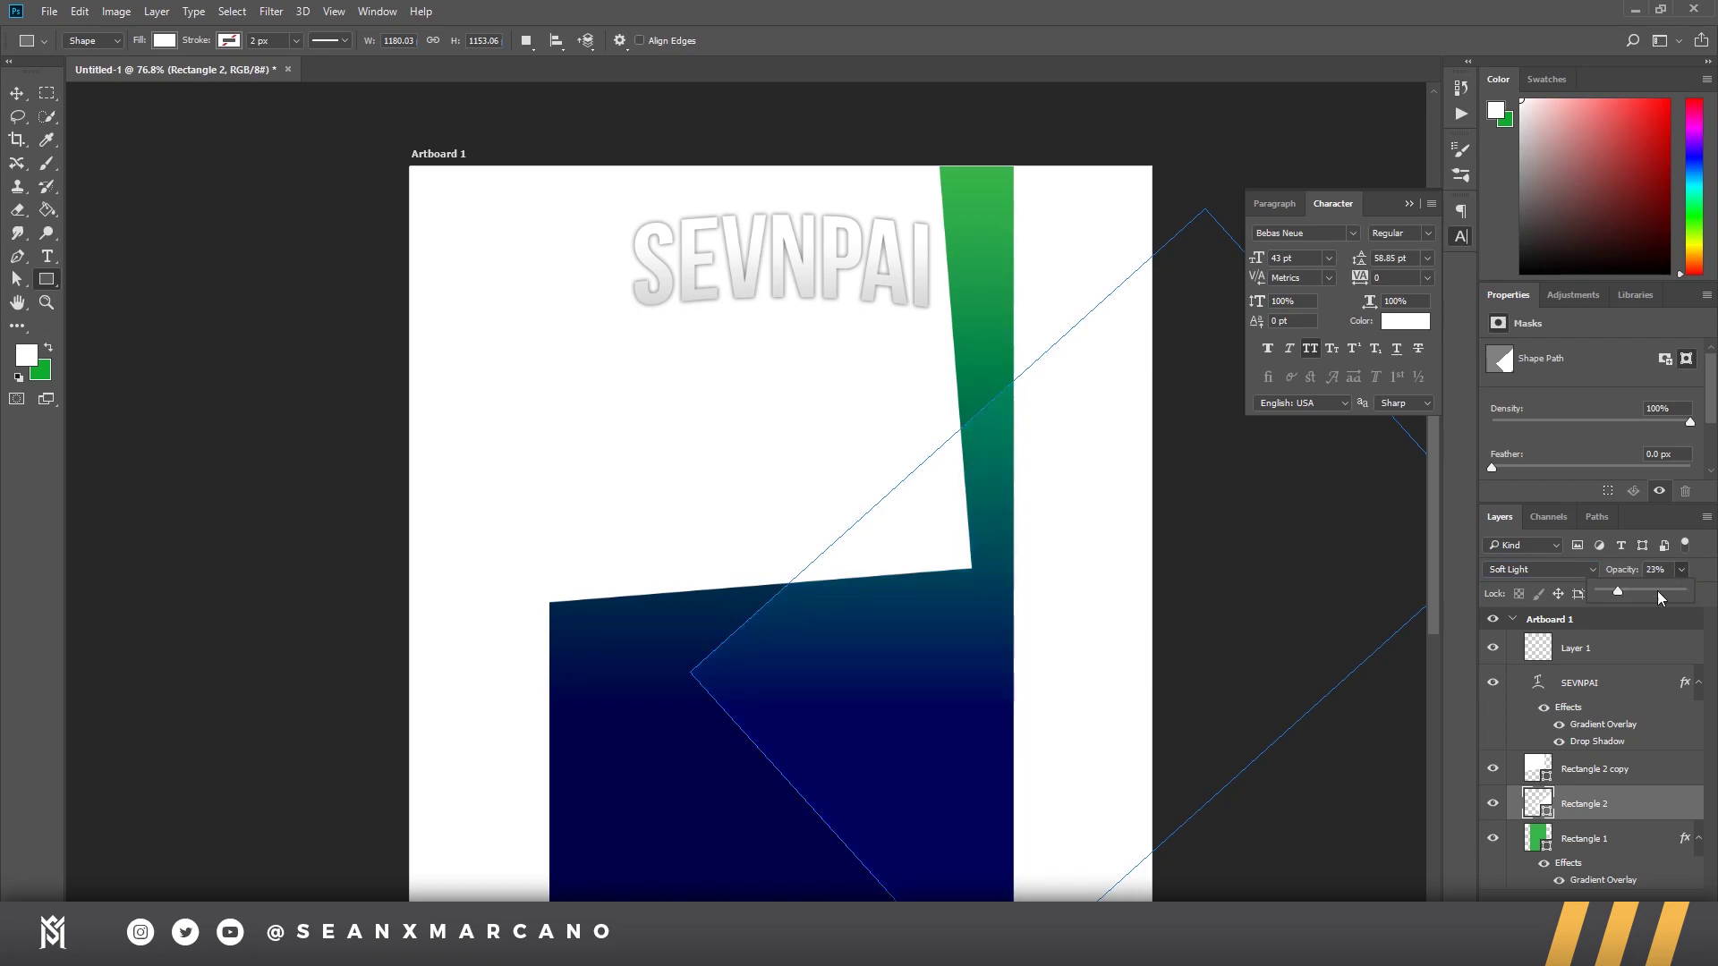
Step: Set the Rectangle 2 copy layer to Soft Light blending at 53% opacity
{"action": "left_click", "coordinate": [1607, 775]}
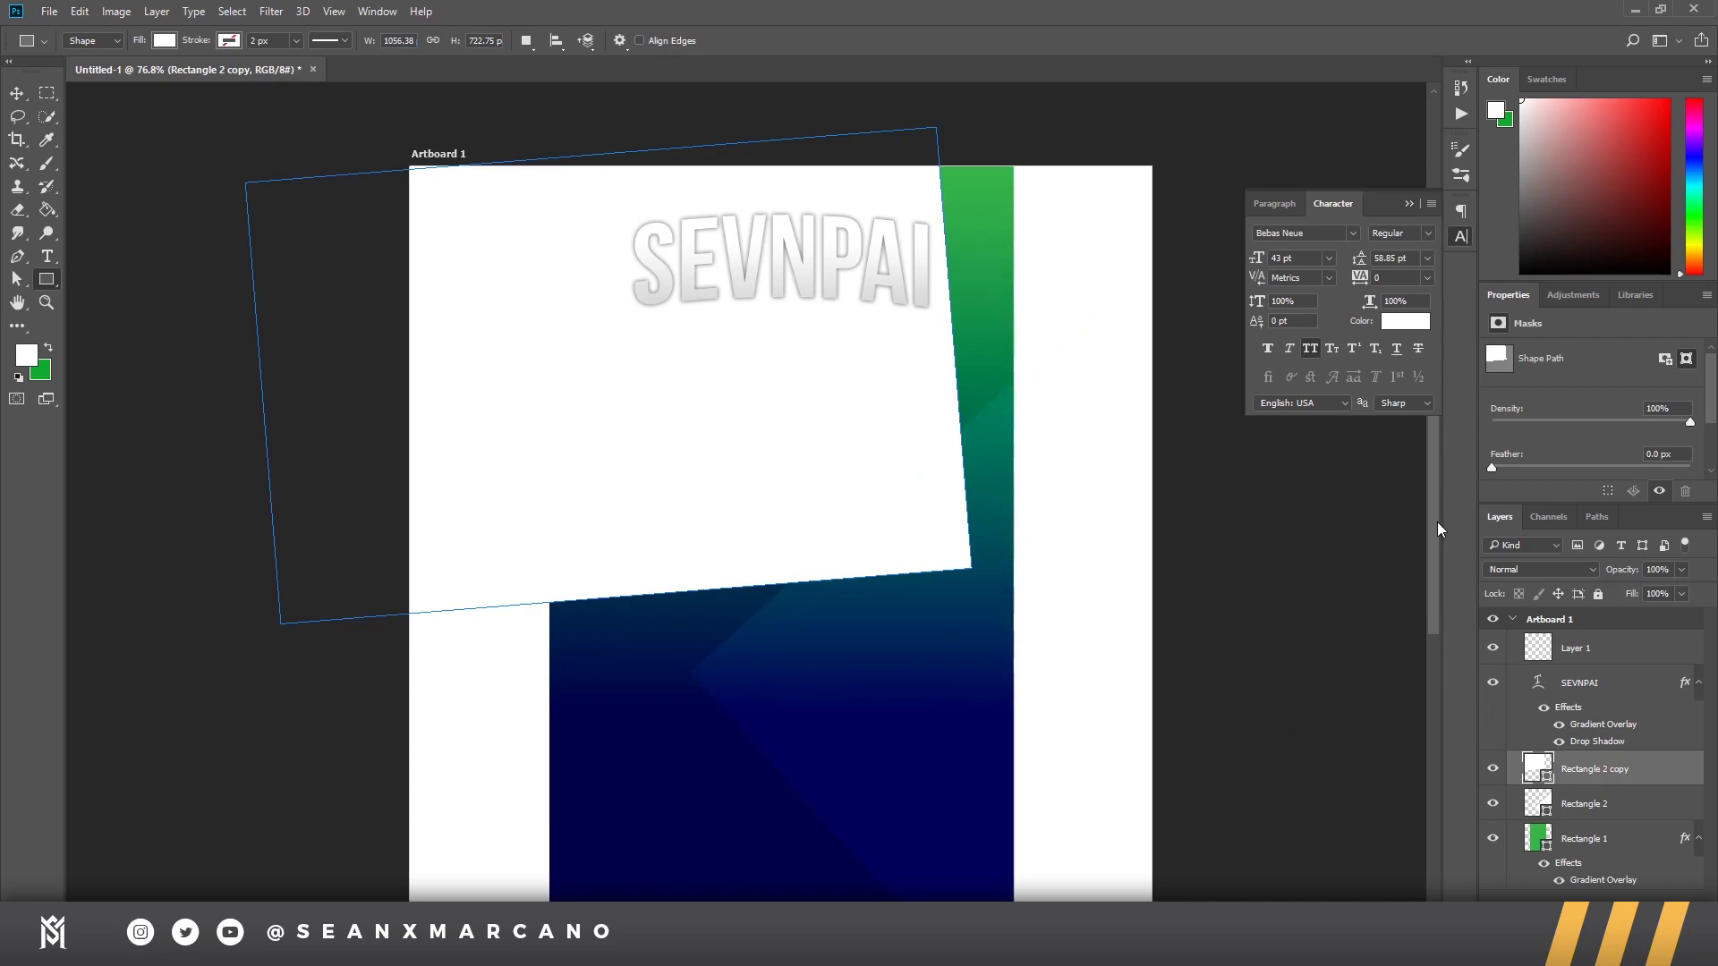
{"action": "left_click", "coordinate": [1587, 568]}
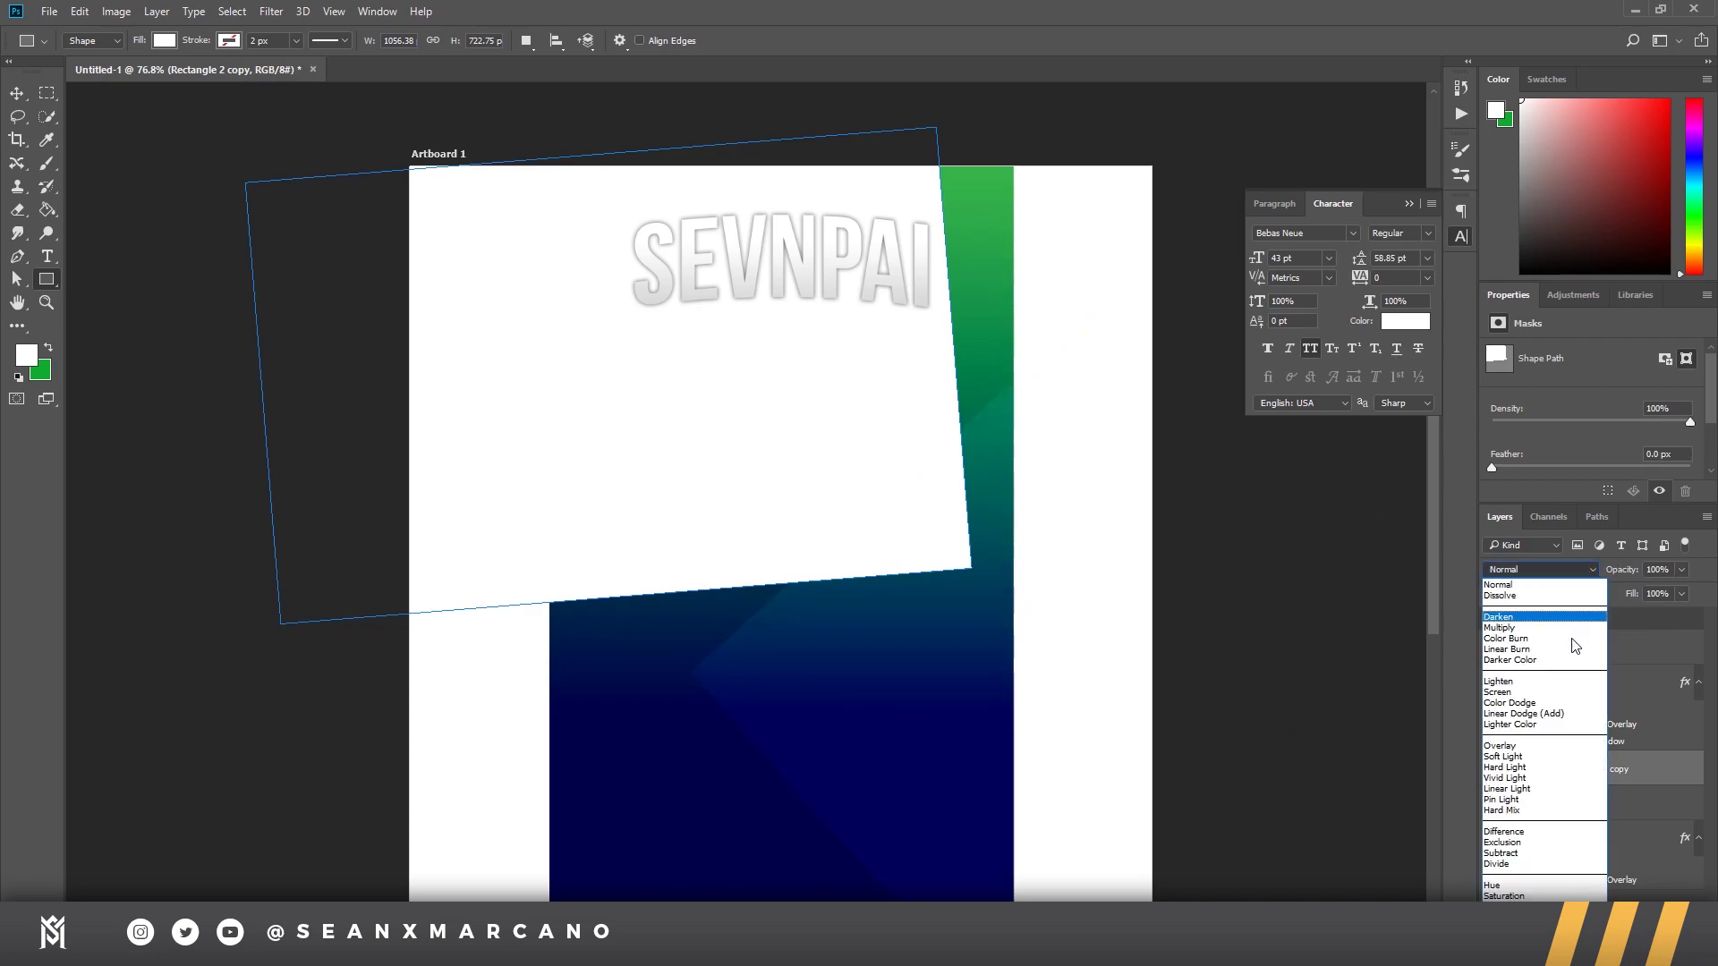
{"action": "left_click", "coordinate": [1552, 759]}
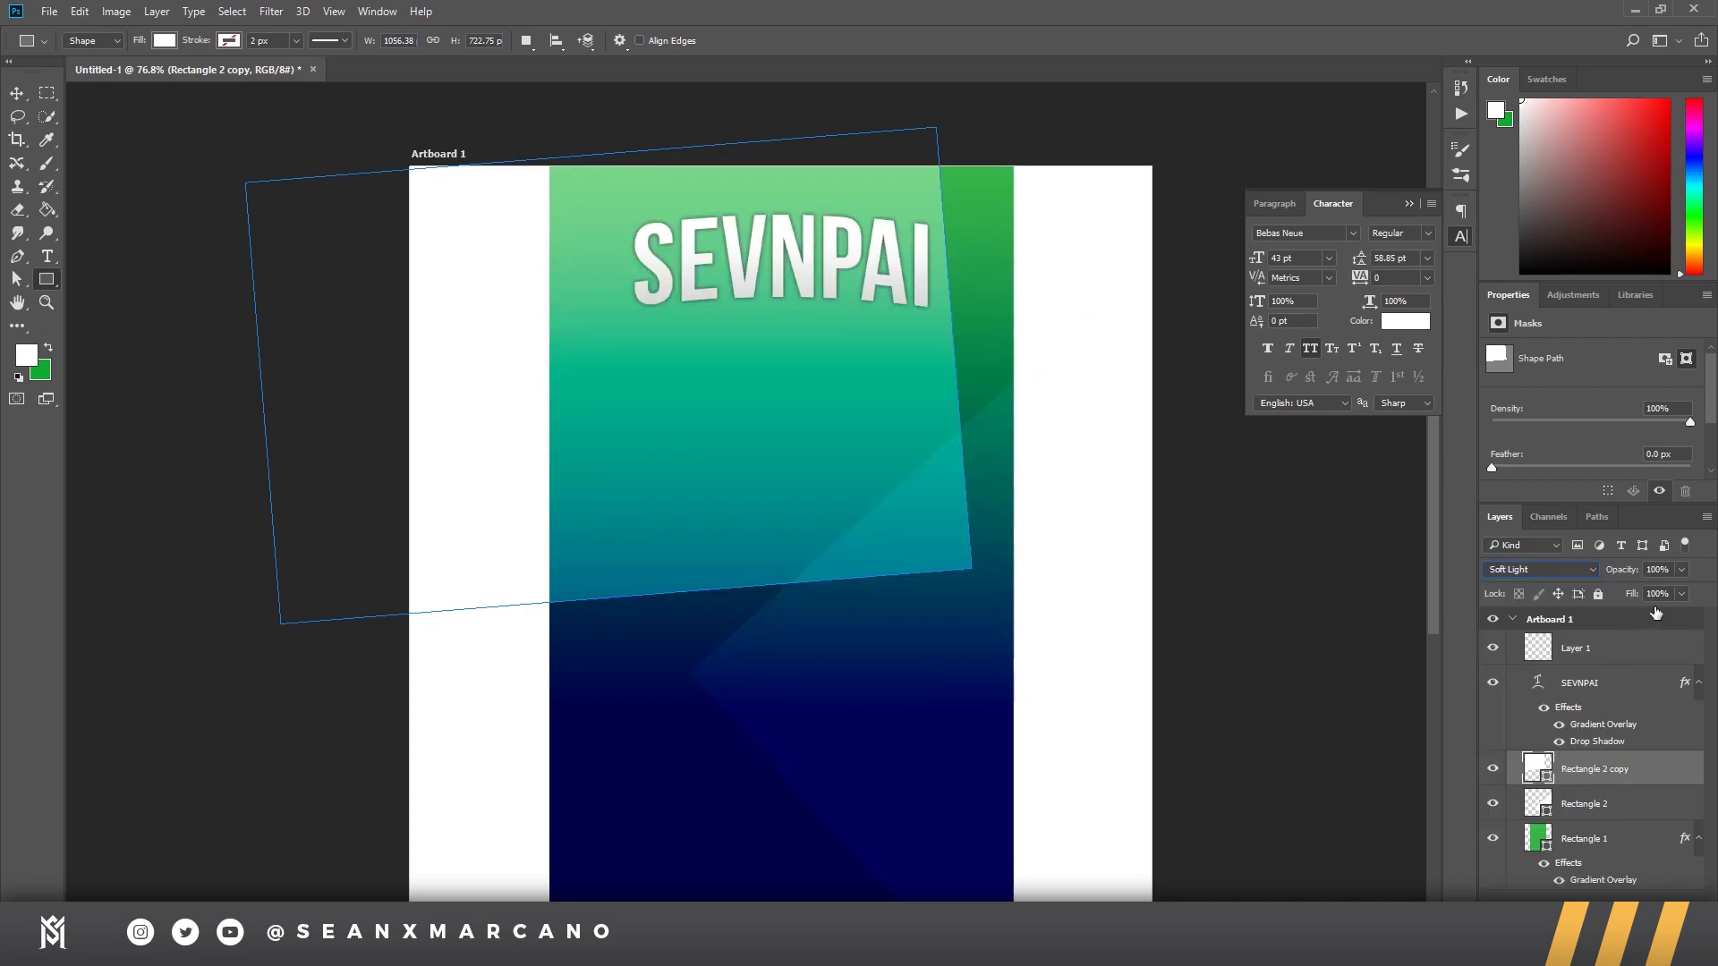
{"action": "left_click", "coordinate": [1674, 572]}
{"action": "left_click", "coordinate": [1676, 575]}
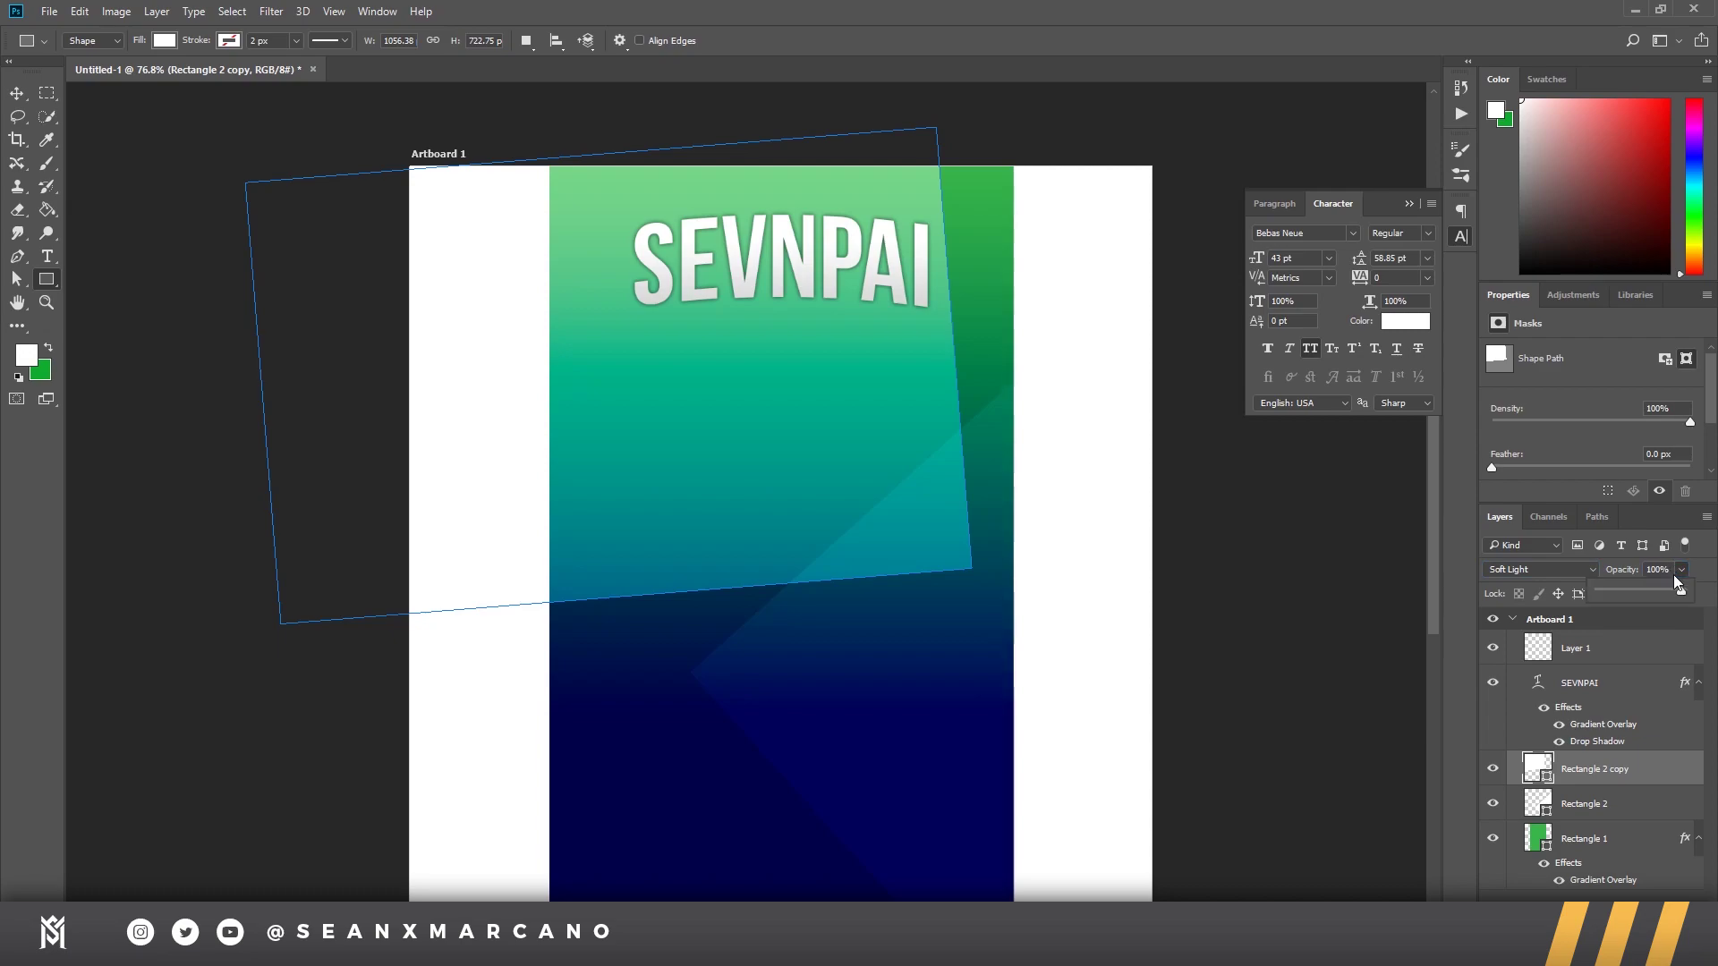
{"action": "left_click_drag", "start_coordinate": [1661, 593], "coordinate": [1639, 589]}
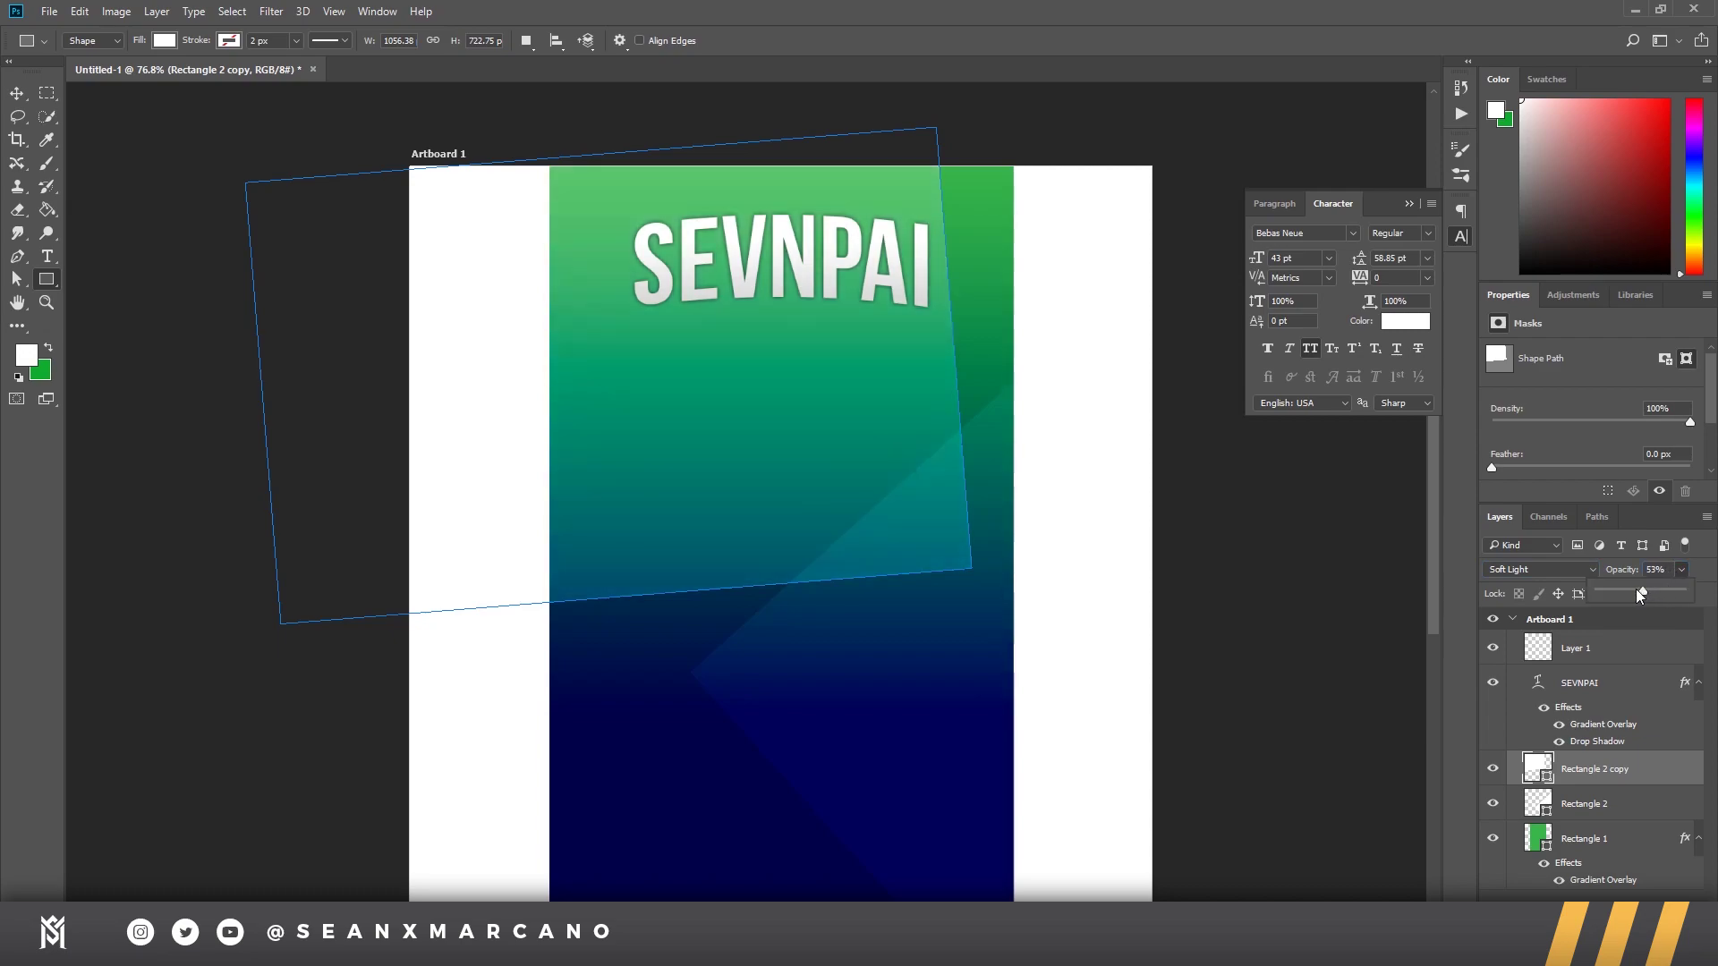
Step: Rotate Rectangle 2 copy to slope gently down to the right and shift it over the upper gradient area
{"action": "left_click", "coordinate": [1643, 820]}
{"action": "left_click", "coordinate": [1642, 801]}
{"action": "left_click", "coordinate": [1642, 762]}
{"action": "key", "text": "ctrl+t"}
{"action": "left_click_drag", "start_coordinate": [1059, 449], "coordinate": [1042, 260]}
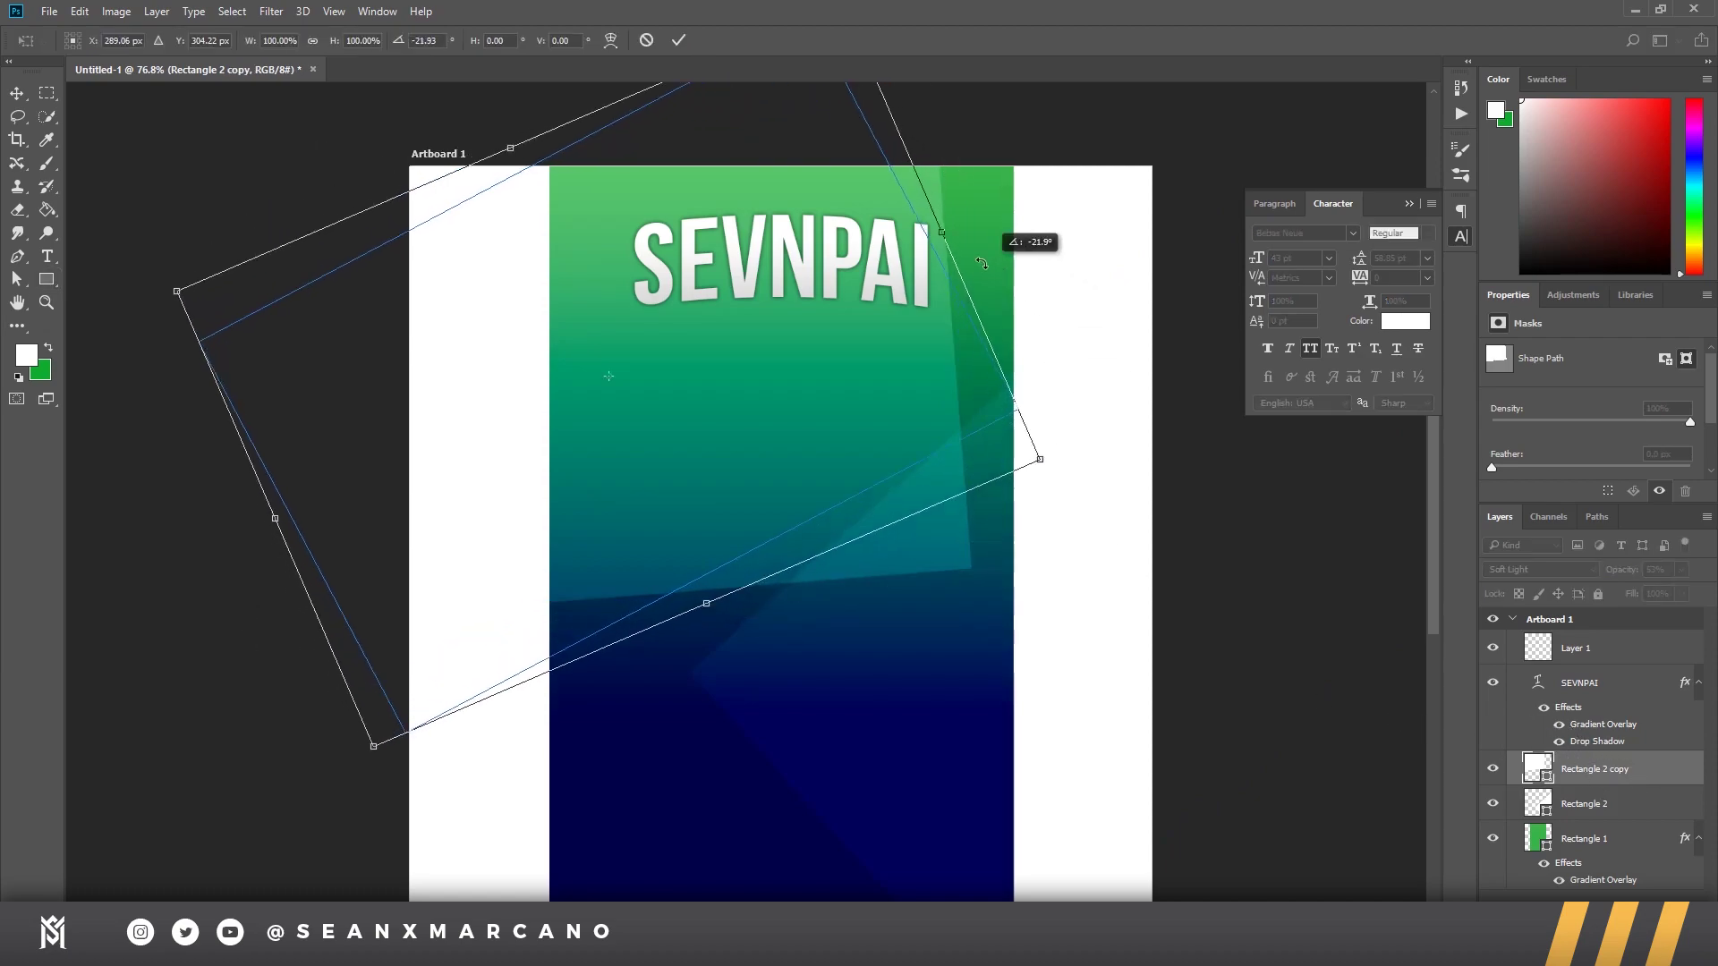
{"action": "left_click_drag", "start_coordinate": [1105, 453], "coordinate": [804, 687]}
{"action": "left_click_drag", "start_coordinate": [775, 568], "coordinate": [836, 568]}
{"action": "key", "text": "Return"}
Step: Reshape Rectangle 2 copy by pulling its two right-hand corners beyond the gradient's right edge, lowering the upper one to form a diagonal
{"action": "key", "text": "a"}
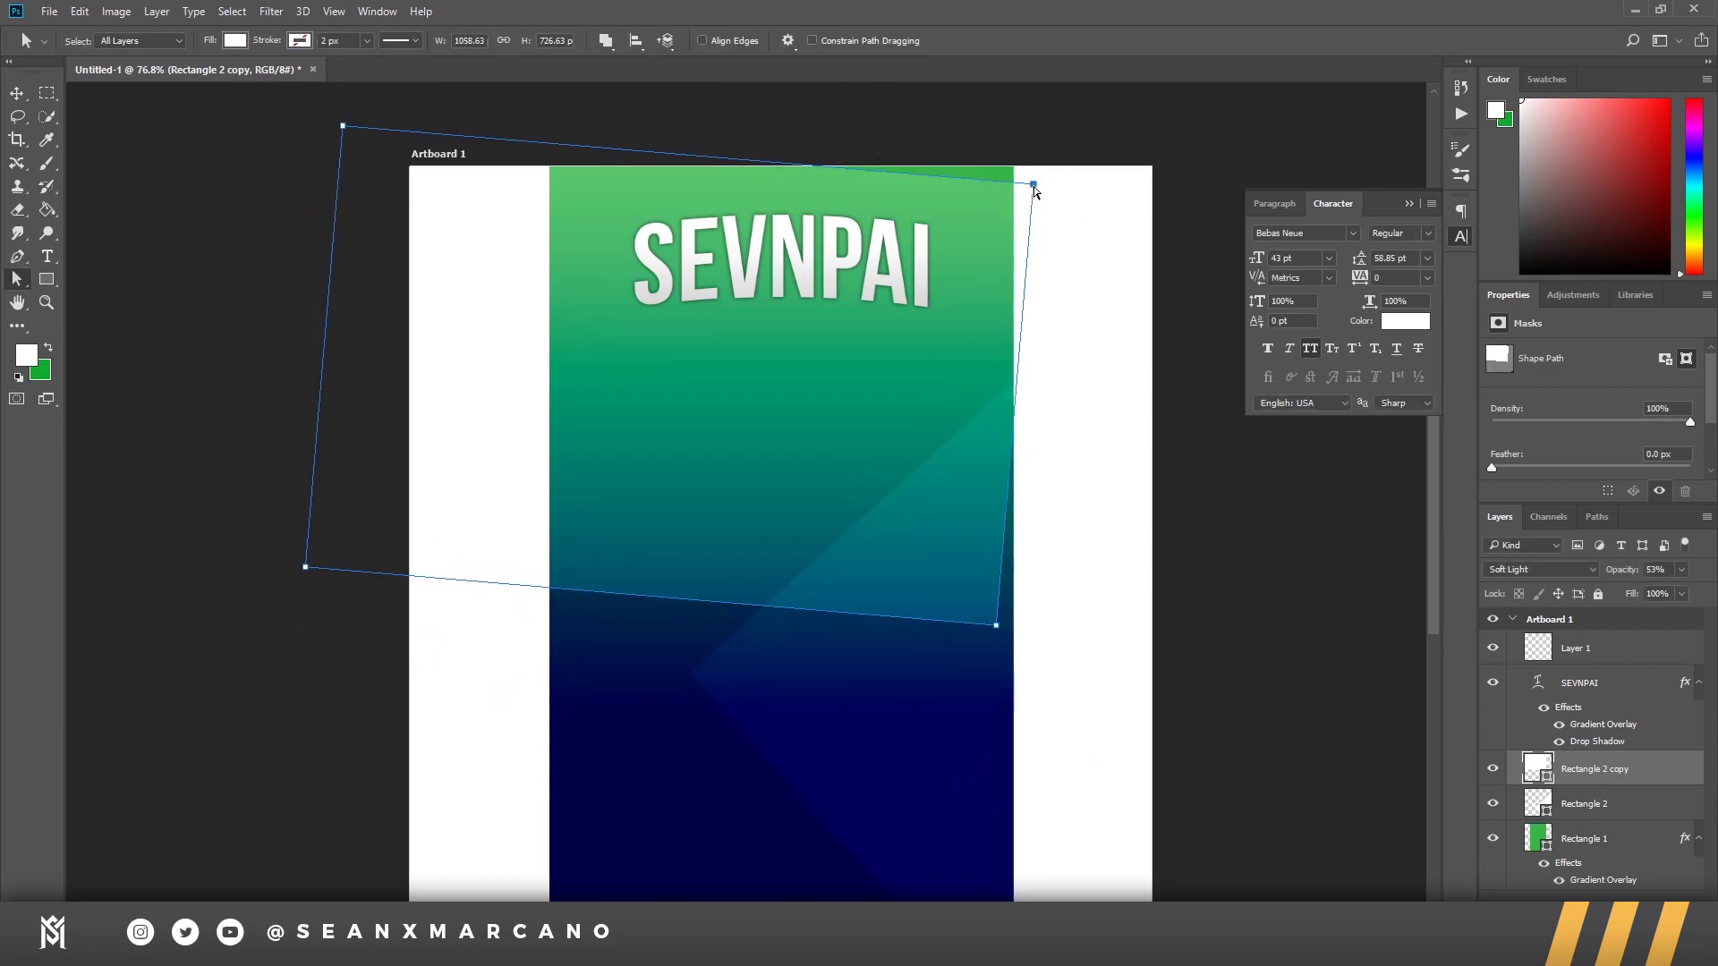
{"action": "left_click", "coordinate": [1034, 185]}
{"action": "left_click_drag", "start_coordinate": [1034, 185], "coordinate": [1138, 469]}
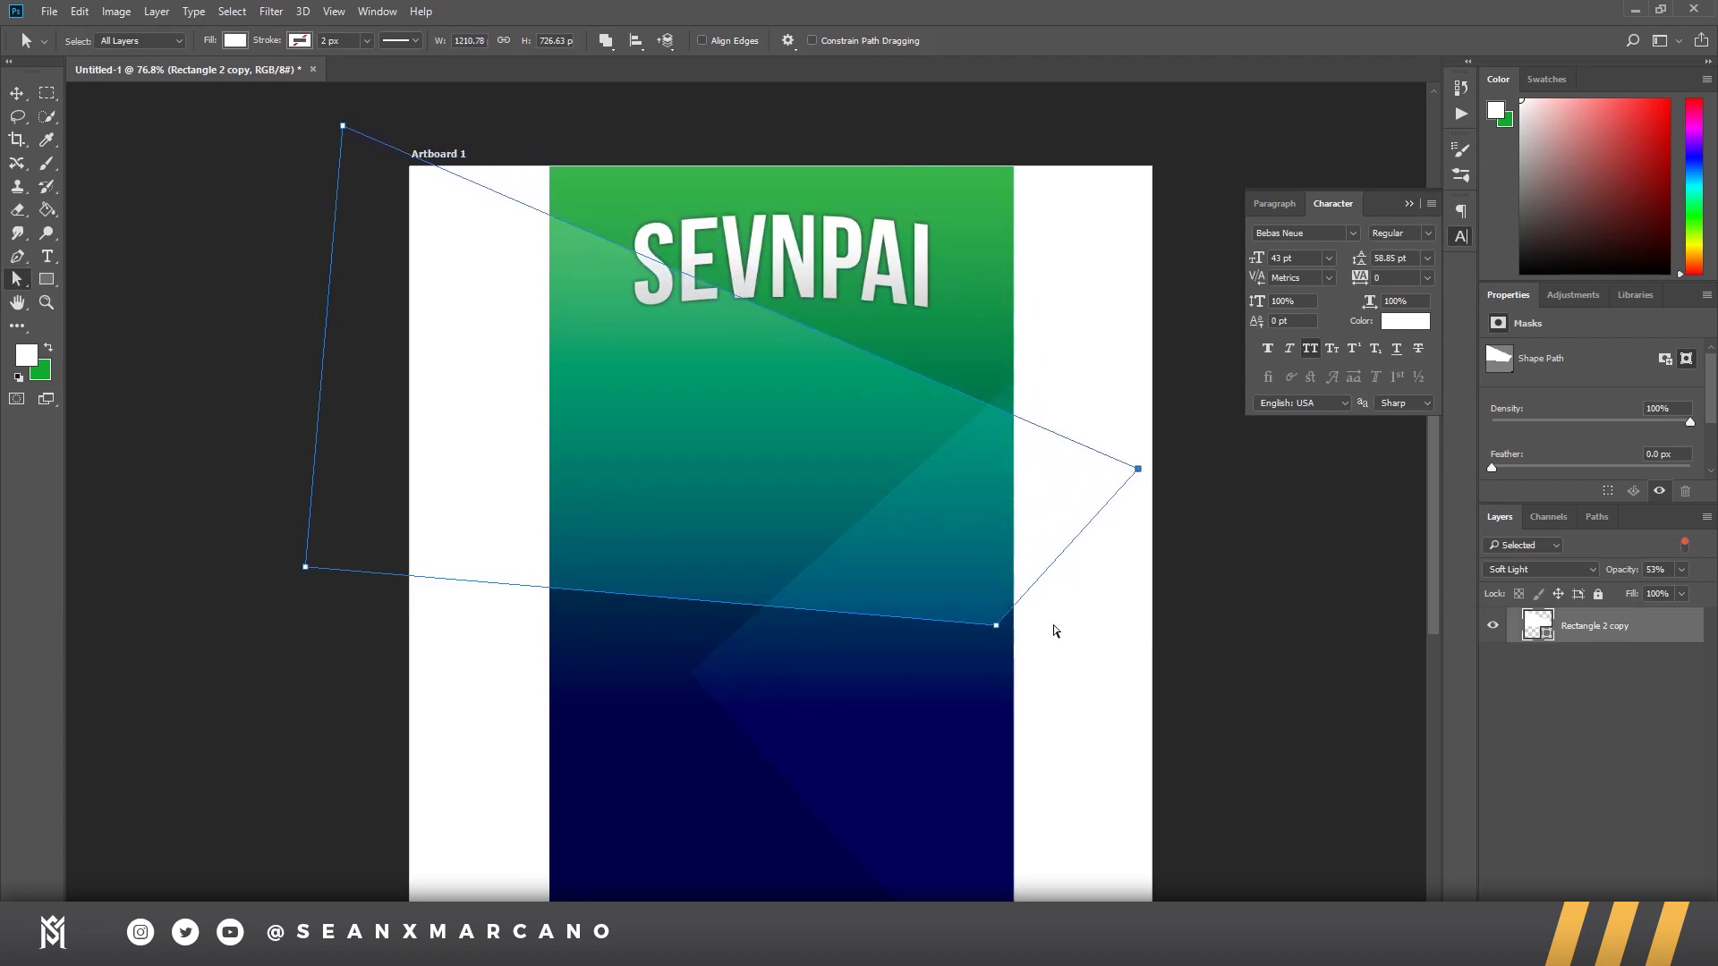
{"action": "left_click_drag", "start_coordinate": [997, 627], "coordinate": [1107, 652]}
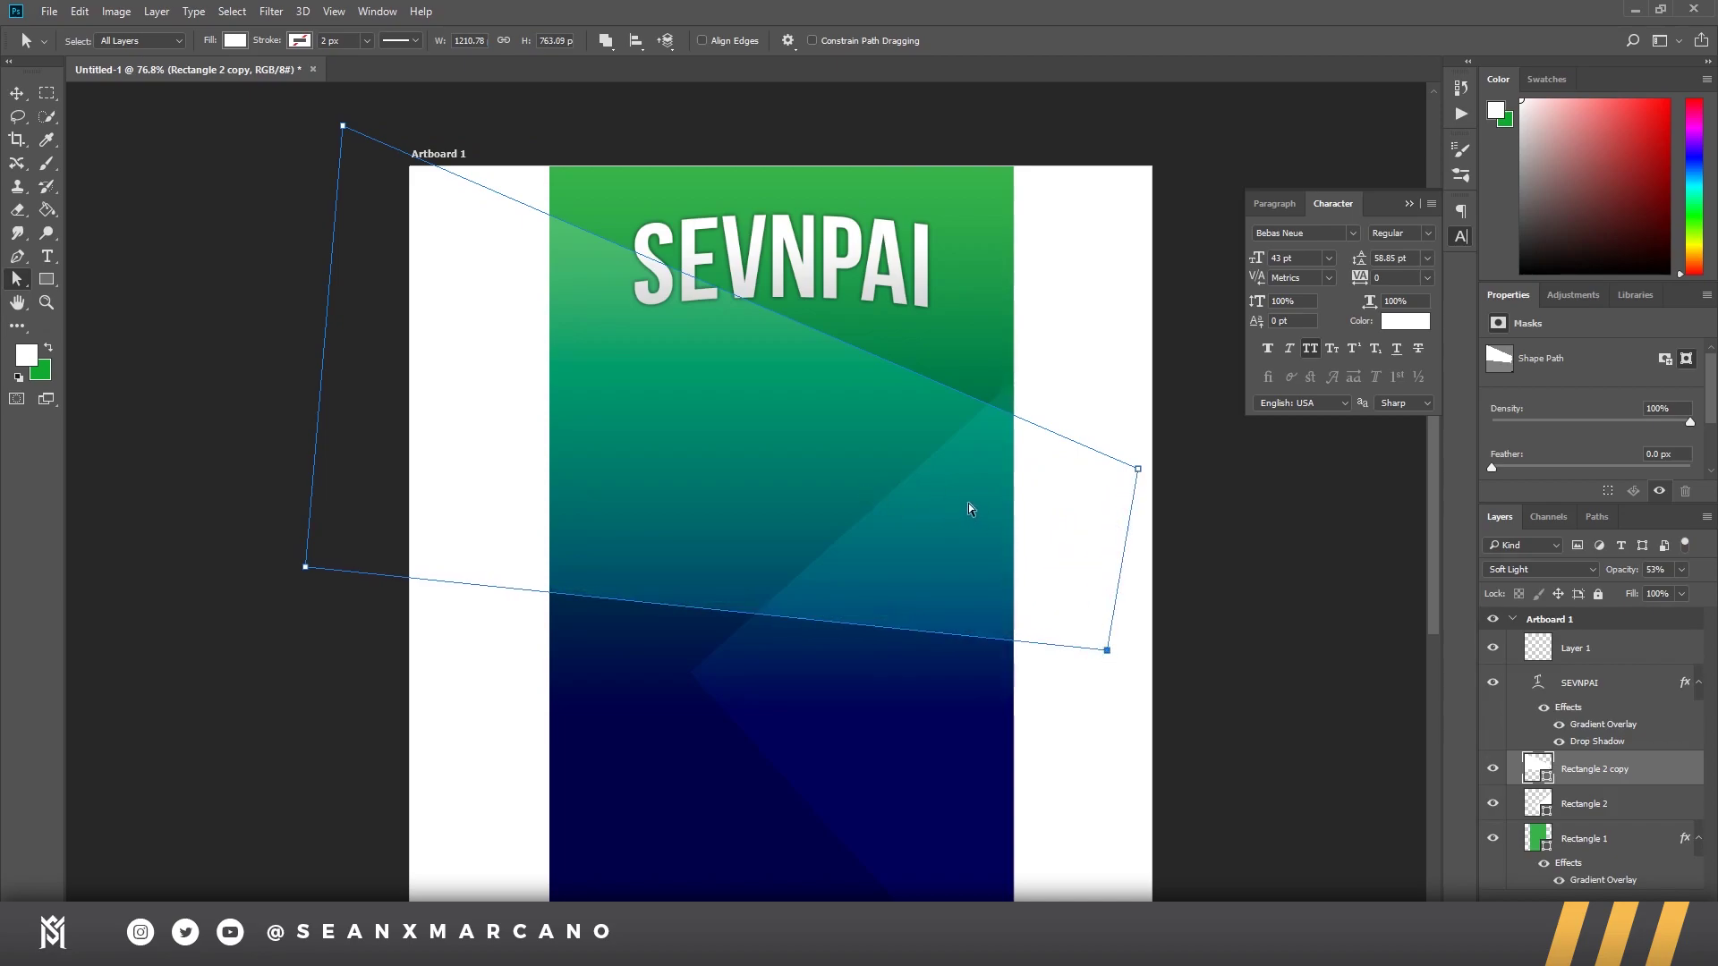
{"action": "left_click", "coordinate": [1509, 732]}
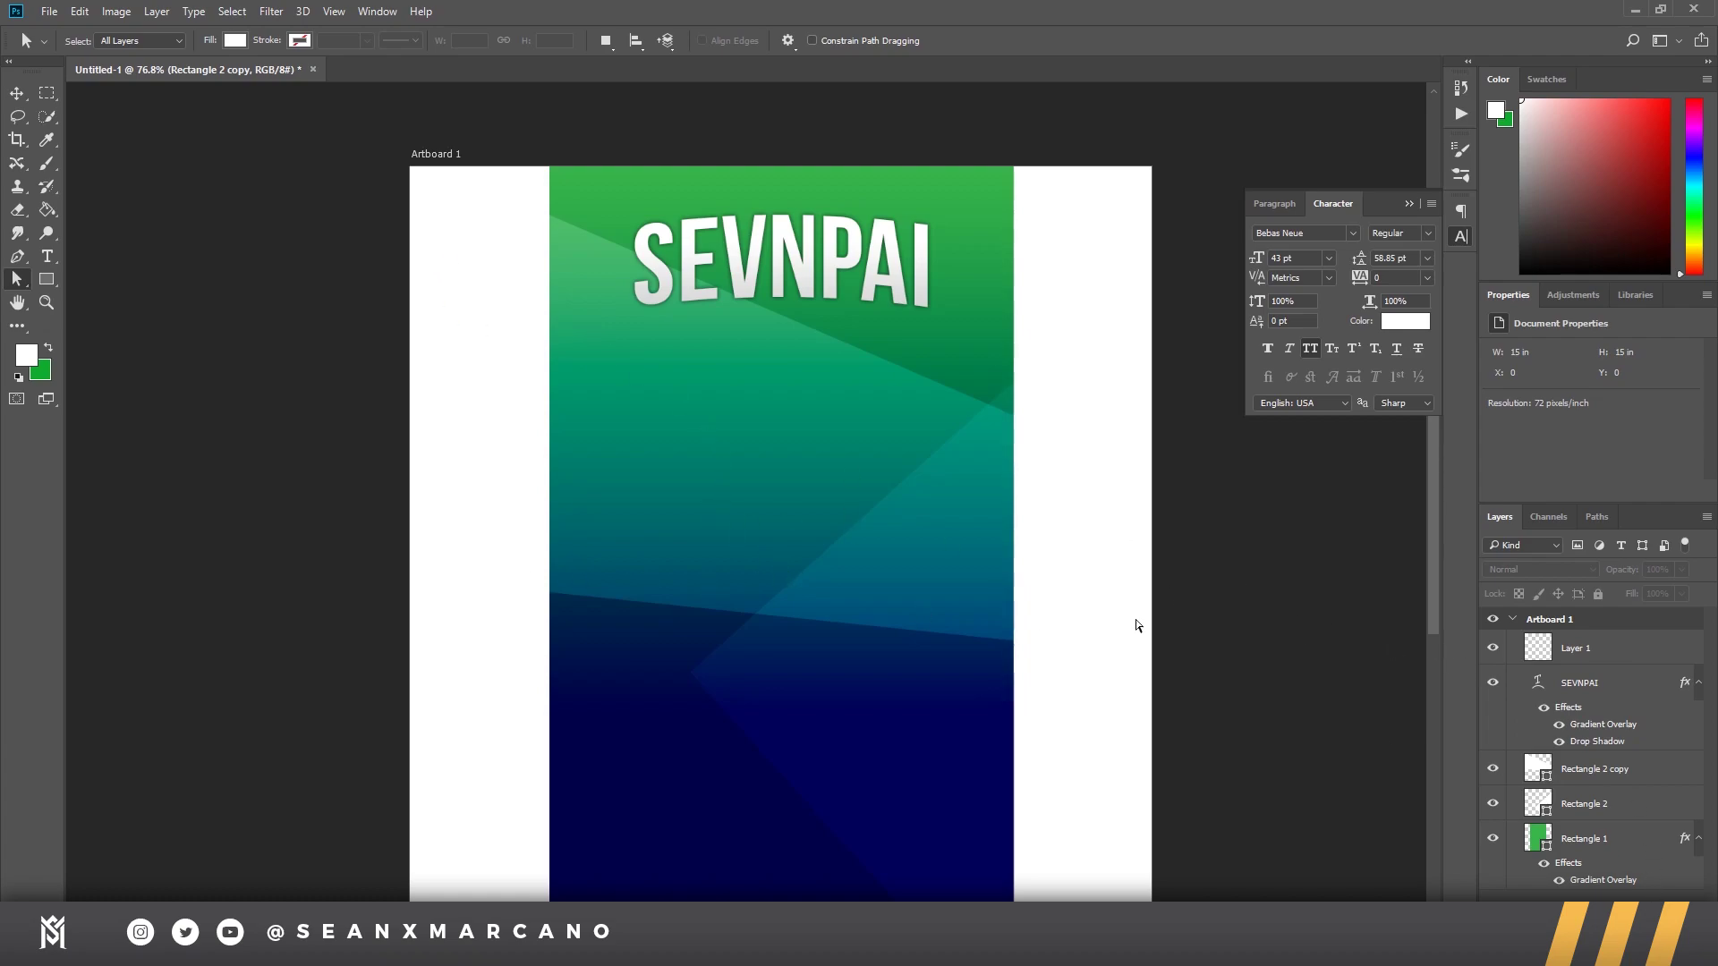
Step: Reshape Rectangle 2 by pulling its left corner down and just past the gradient rectangle's left edge
{"action": "left_click", "coordinate": [1580, 843]}
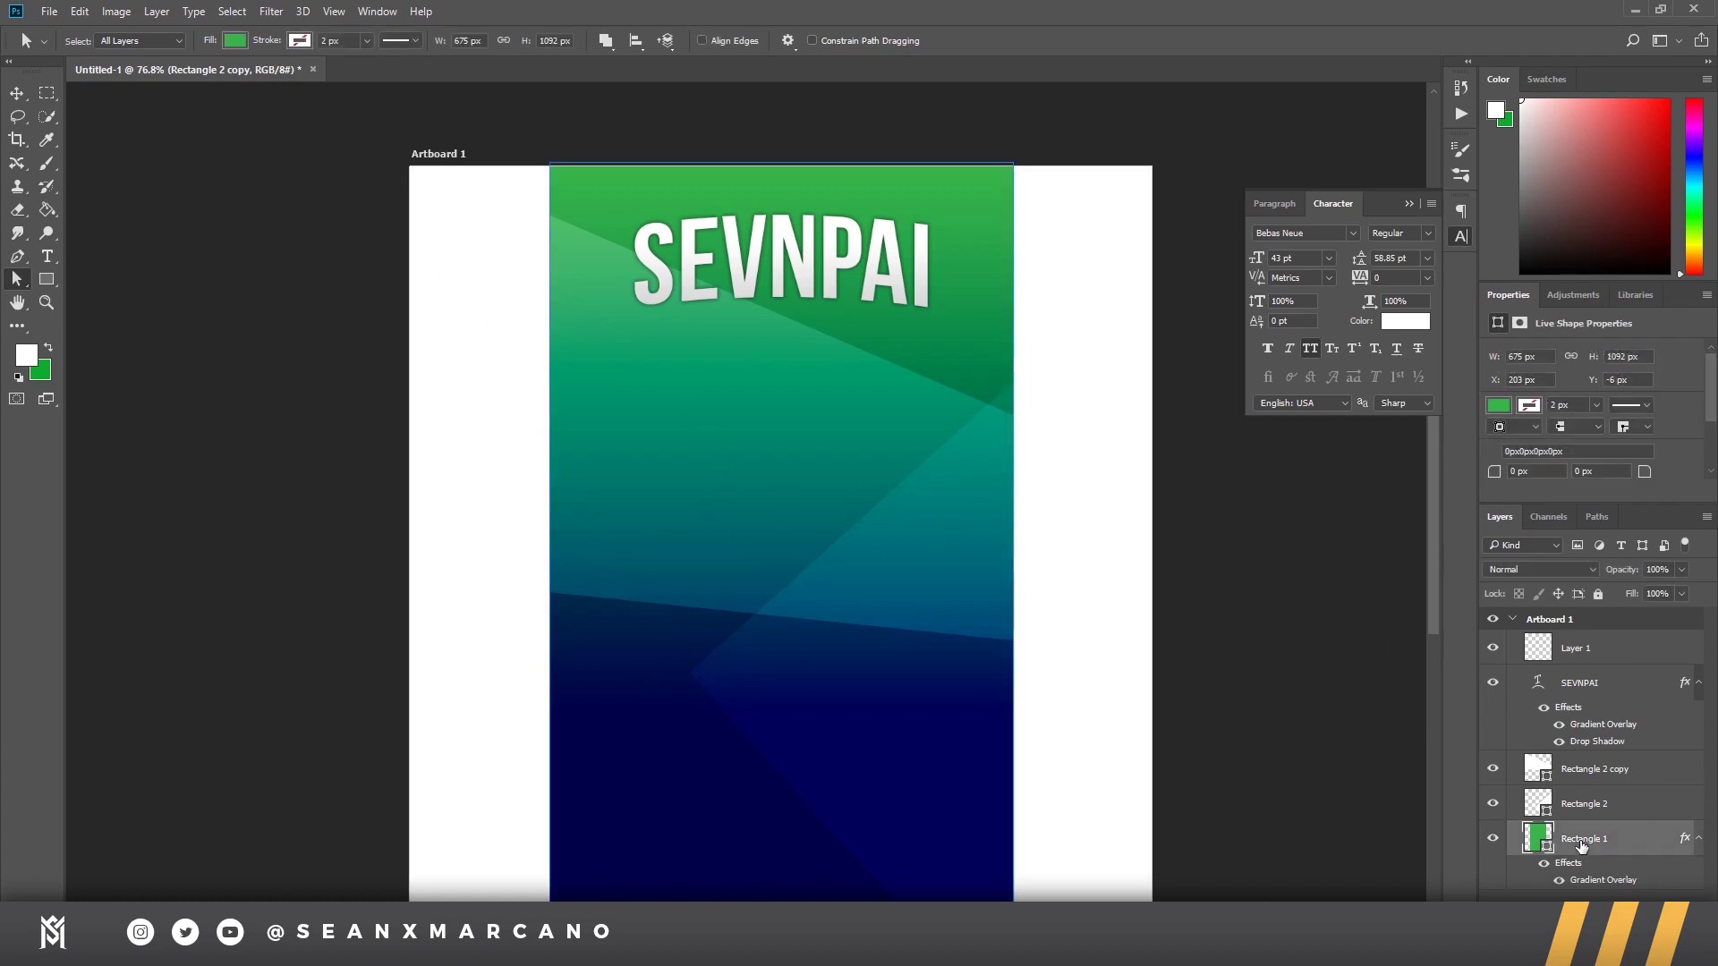
{"action": "left_click", "coordinate": [1580, 803]}
{"action": "key", "text": "ctrl+t"}
{"action": "key", "text": "a"}
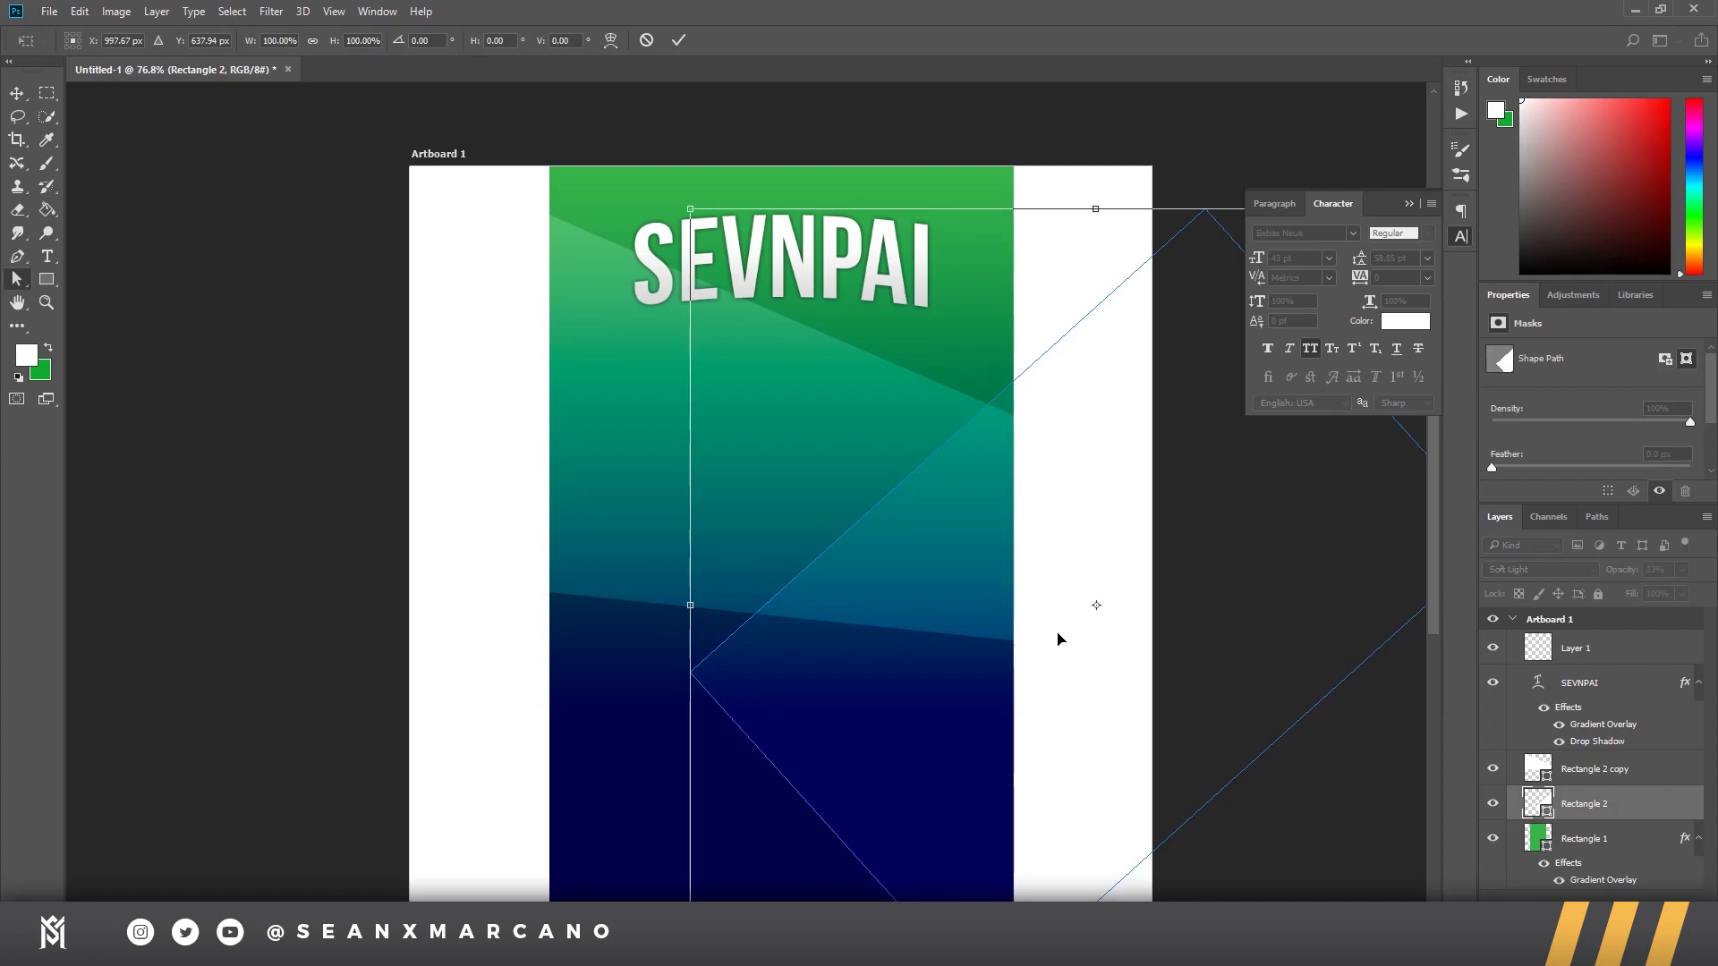
{"action": "left_click_drag", "start_coordinate": [691, 678], "coordinate": [538, 788]}
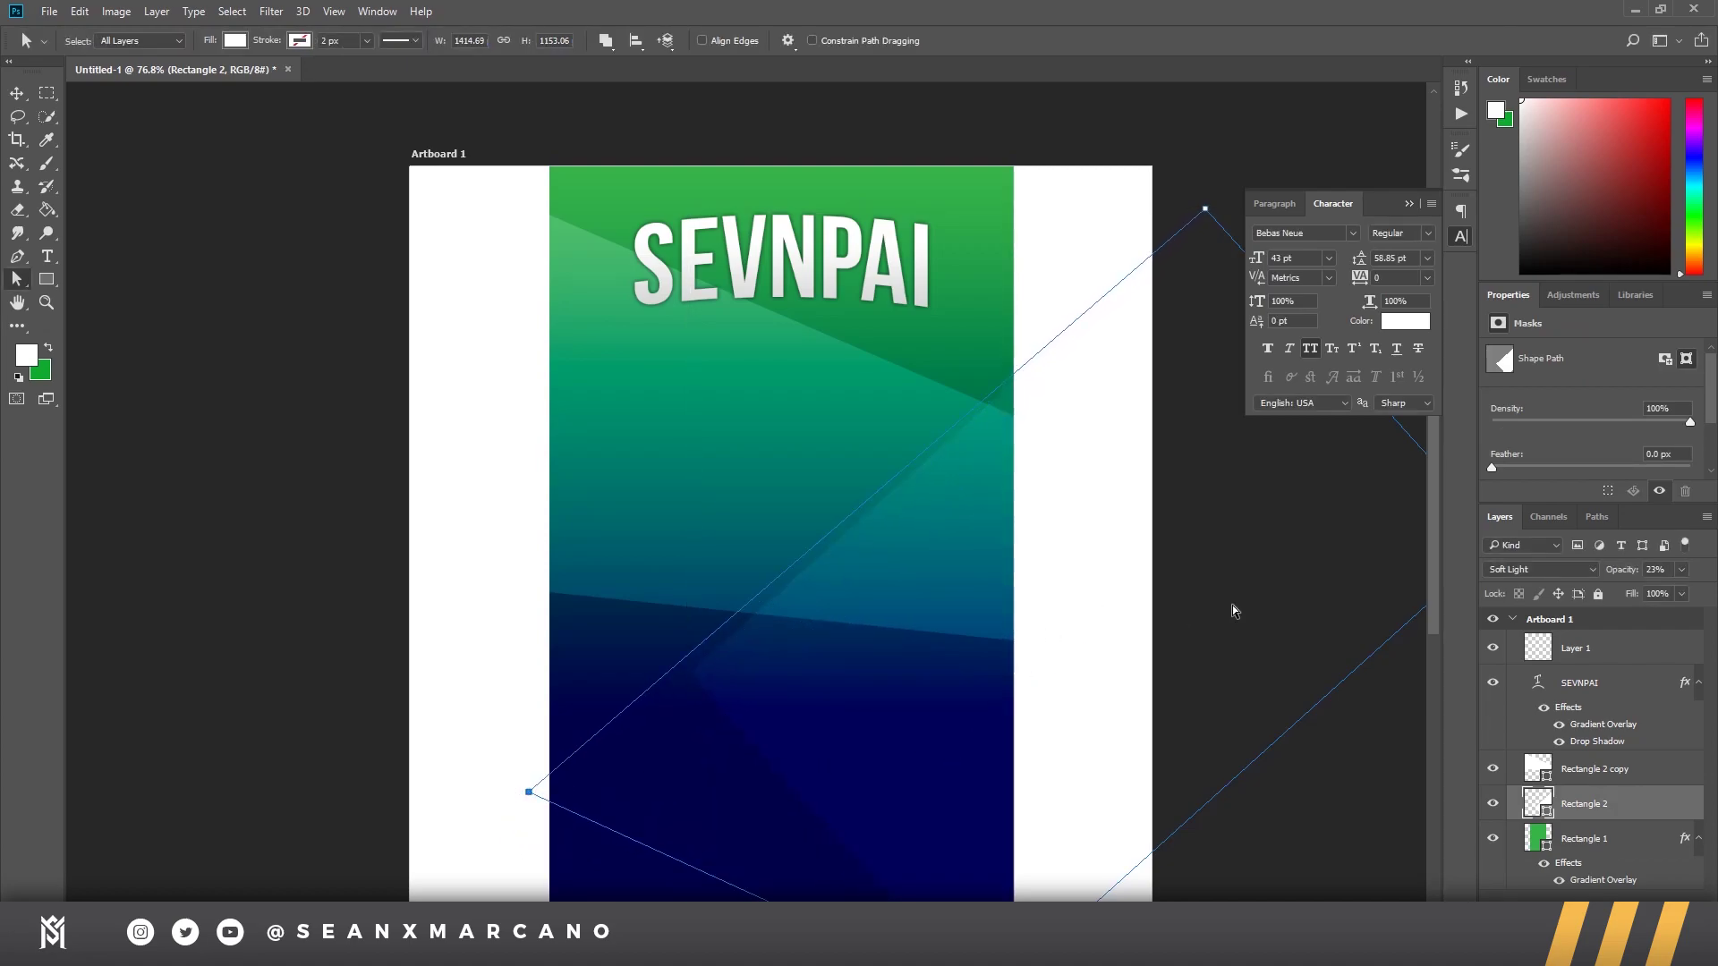
{"action": "mouse_move", "coordinate": [1105, 637]}
{"action": "left_mouse_down"}
{"action": "mouse_move", "coordinate": [1017, 636]}
{"action": "mouse_move", "coordinate": [1082, 642]}
{"action": "left_mouse_up"}
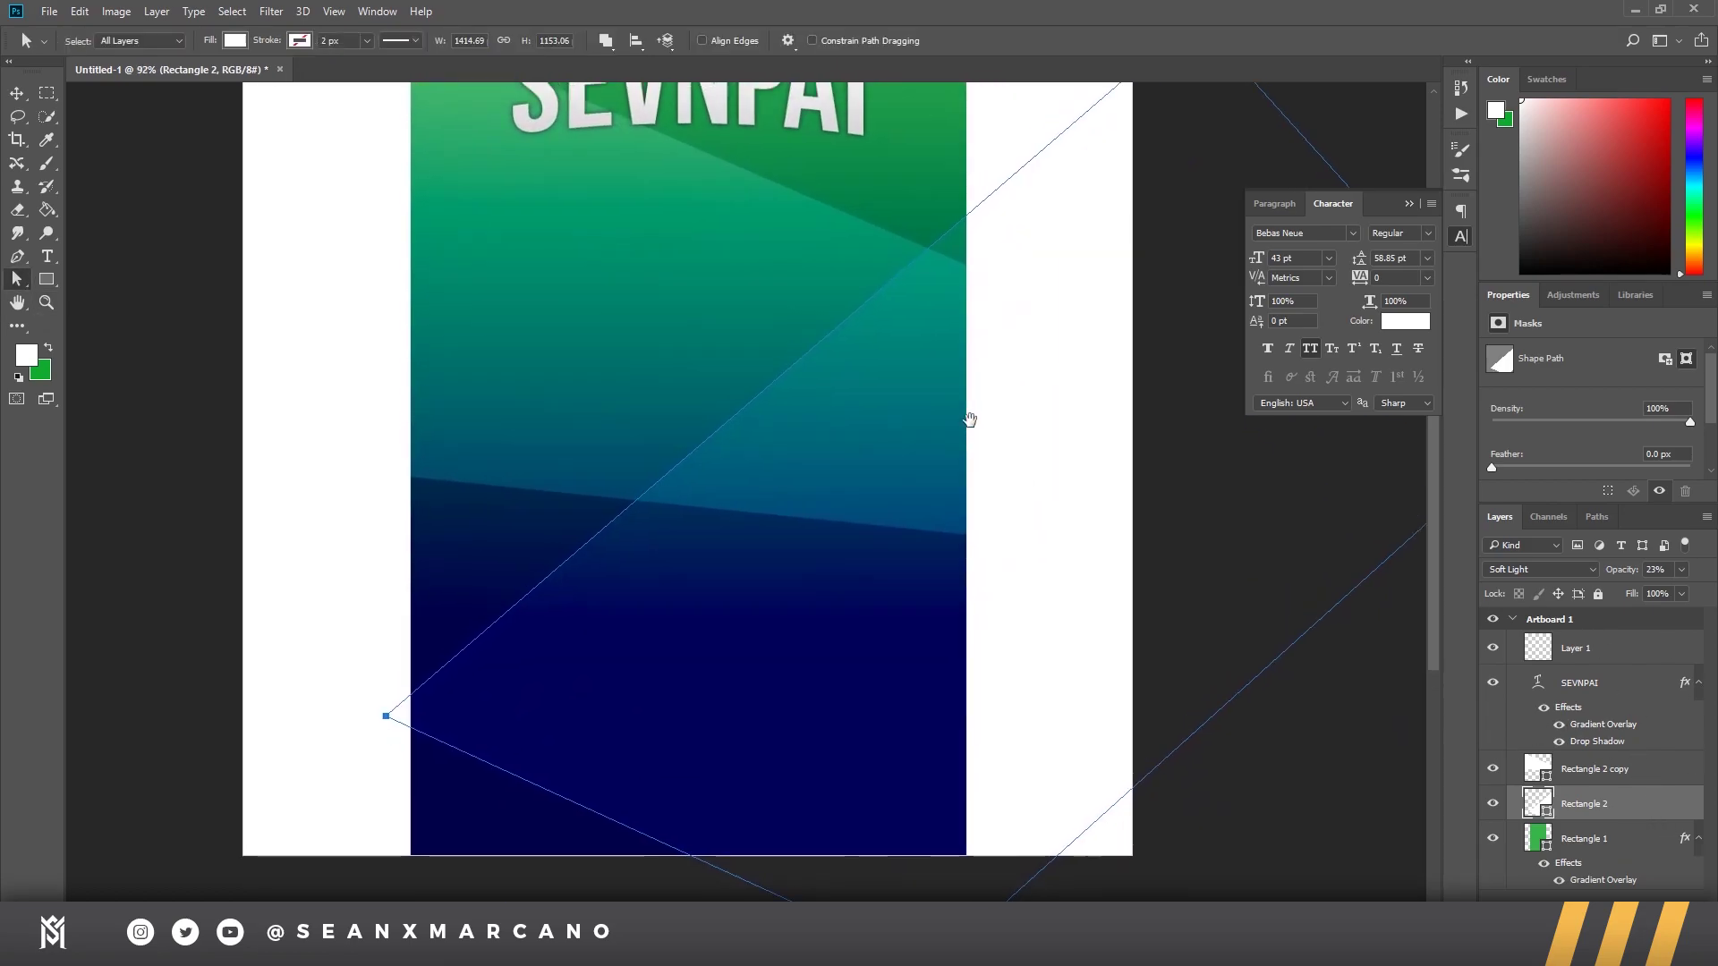
{"action": "mouse_move", "coordinate": [1093, 537]}
{"action": "left_mouse_down"}
{"action": "mouse_move", "coordinate": [1059, 526]}
{"action": "mouse_move", "coordinate": [1085, 526]}
{"action": "left_mouse_up"}
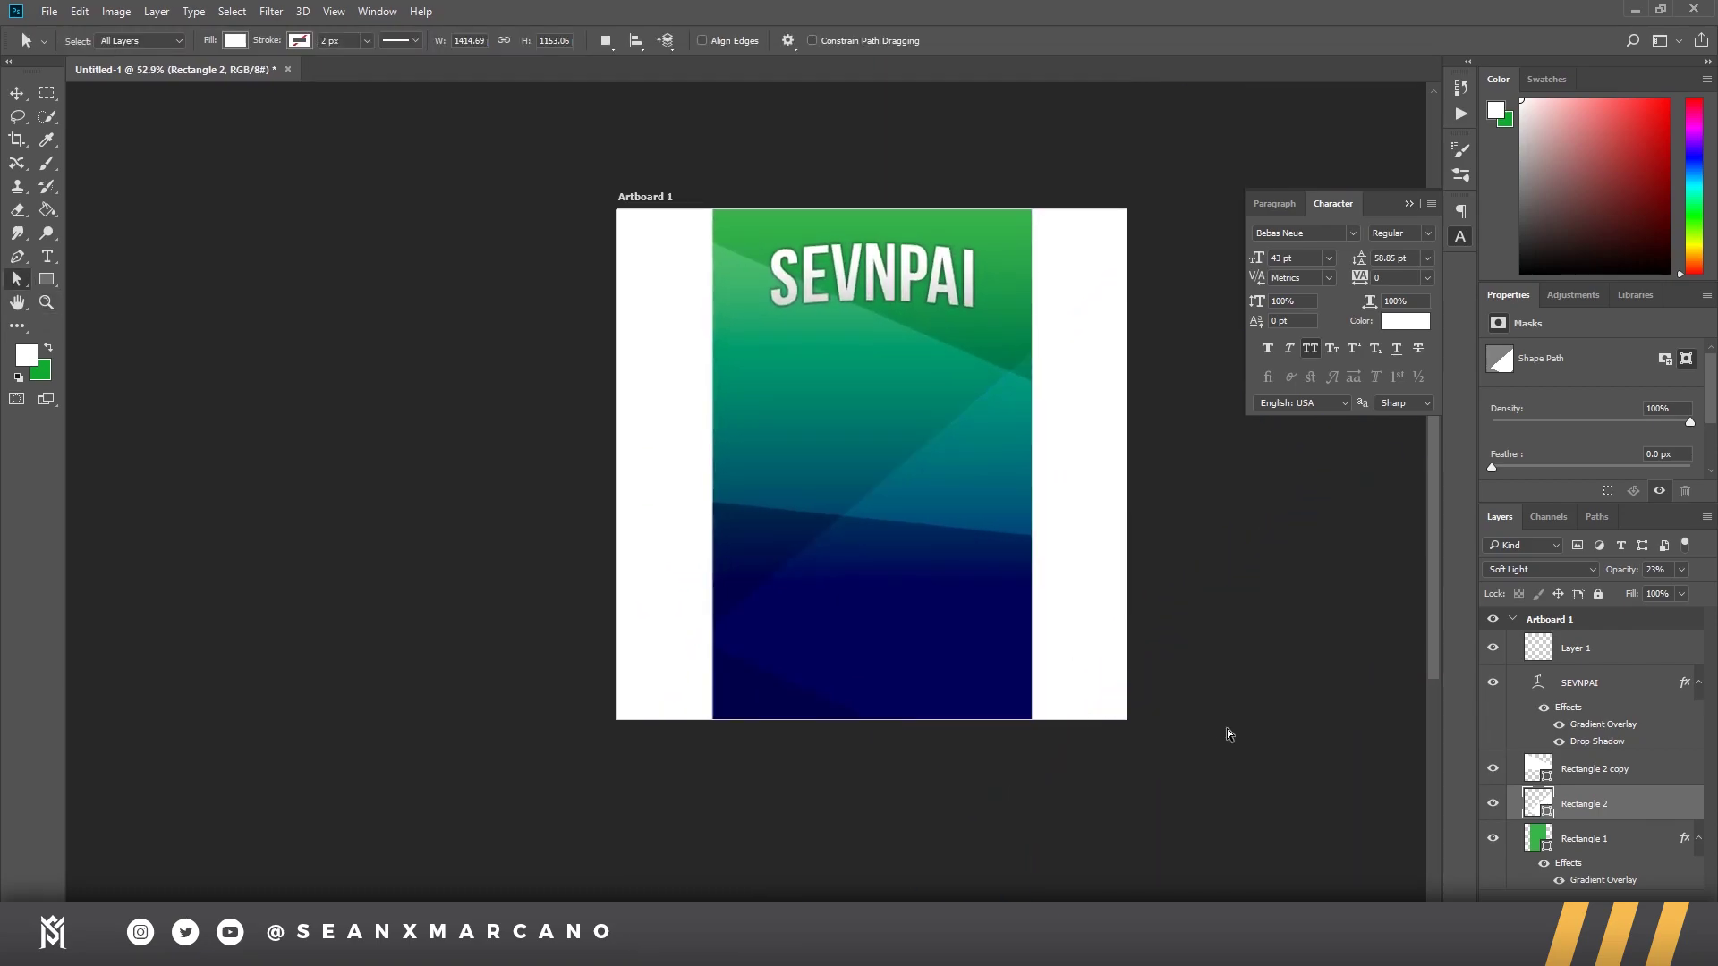
{"action": "left_click_drag", "start_coordinate": [836, 722], "coordinate": [960, 570]}
Step: Clip the Rectangle 2 layer to the gradient-filled Rectangle 1 beneath it
{"action": "left_click", "coordinate": [1532, 846]}
{"action": "key", "text": "ctrl+t"}
{"action": "left_click", "coordinate": [891, 372]}
{"action": "left_click_drag", "start_coordinate": [927, 633], "coordinate": [1032, 599]}
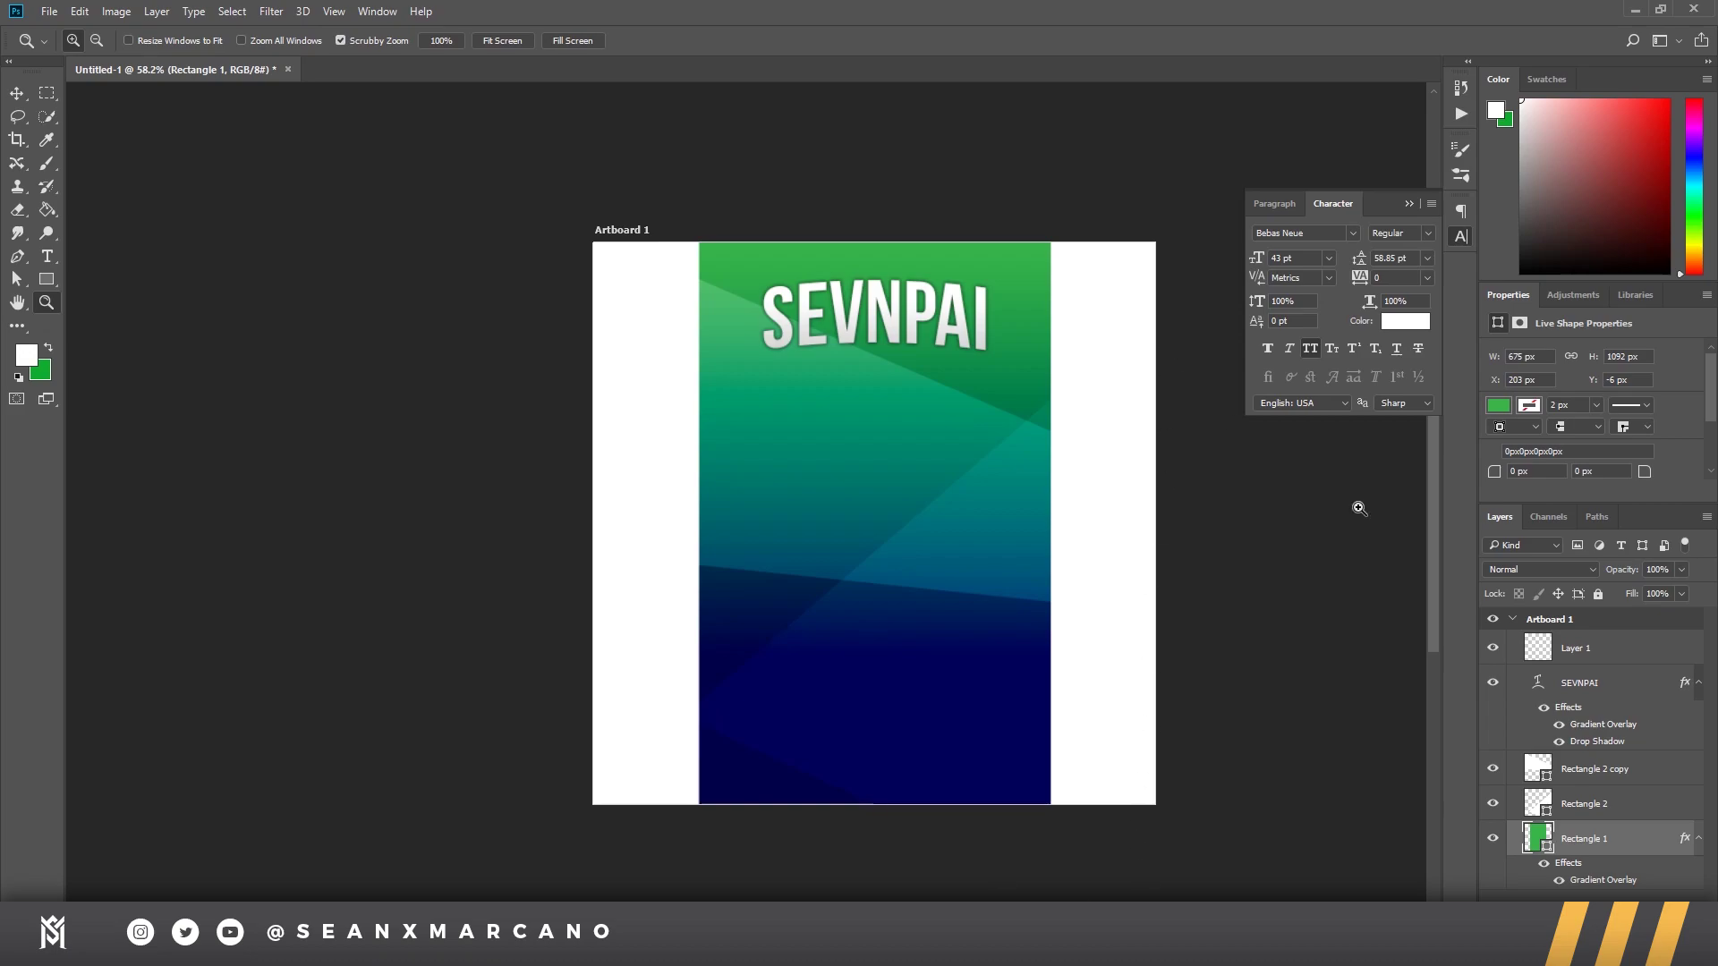
{"action": "left_click", "coordinate": [1630, 806]}
{"action": "left_click", "coordinate": [1618, 821], "text": "alt"}
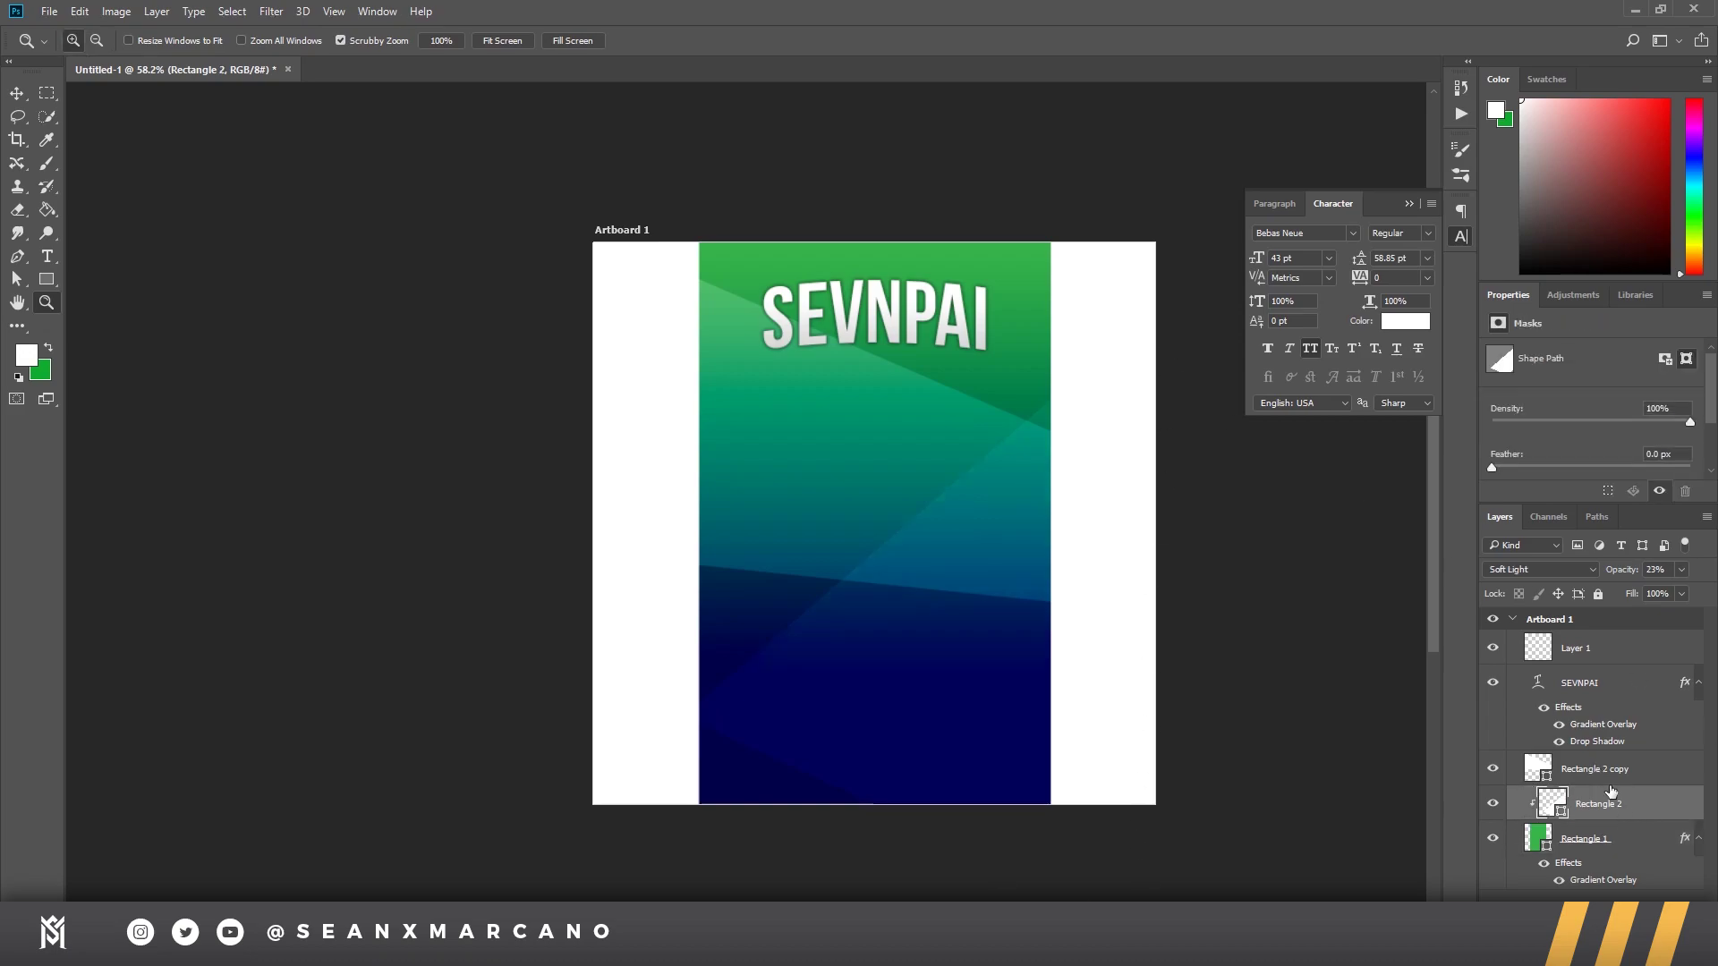
Step: Clip the Rectangle 2 copy layer to the gradient-filled Rectangle 1
{"action": "left_click", "coordinate": [1611, 777], "text": "alt"}
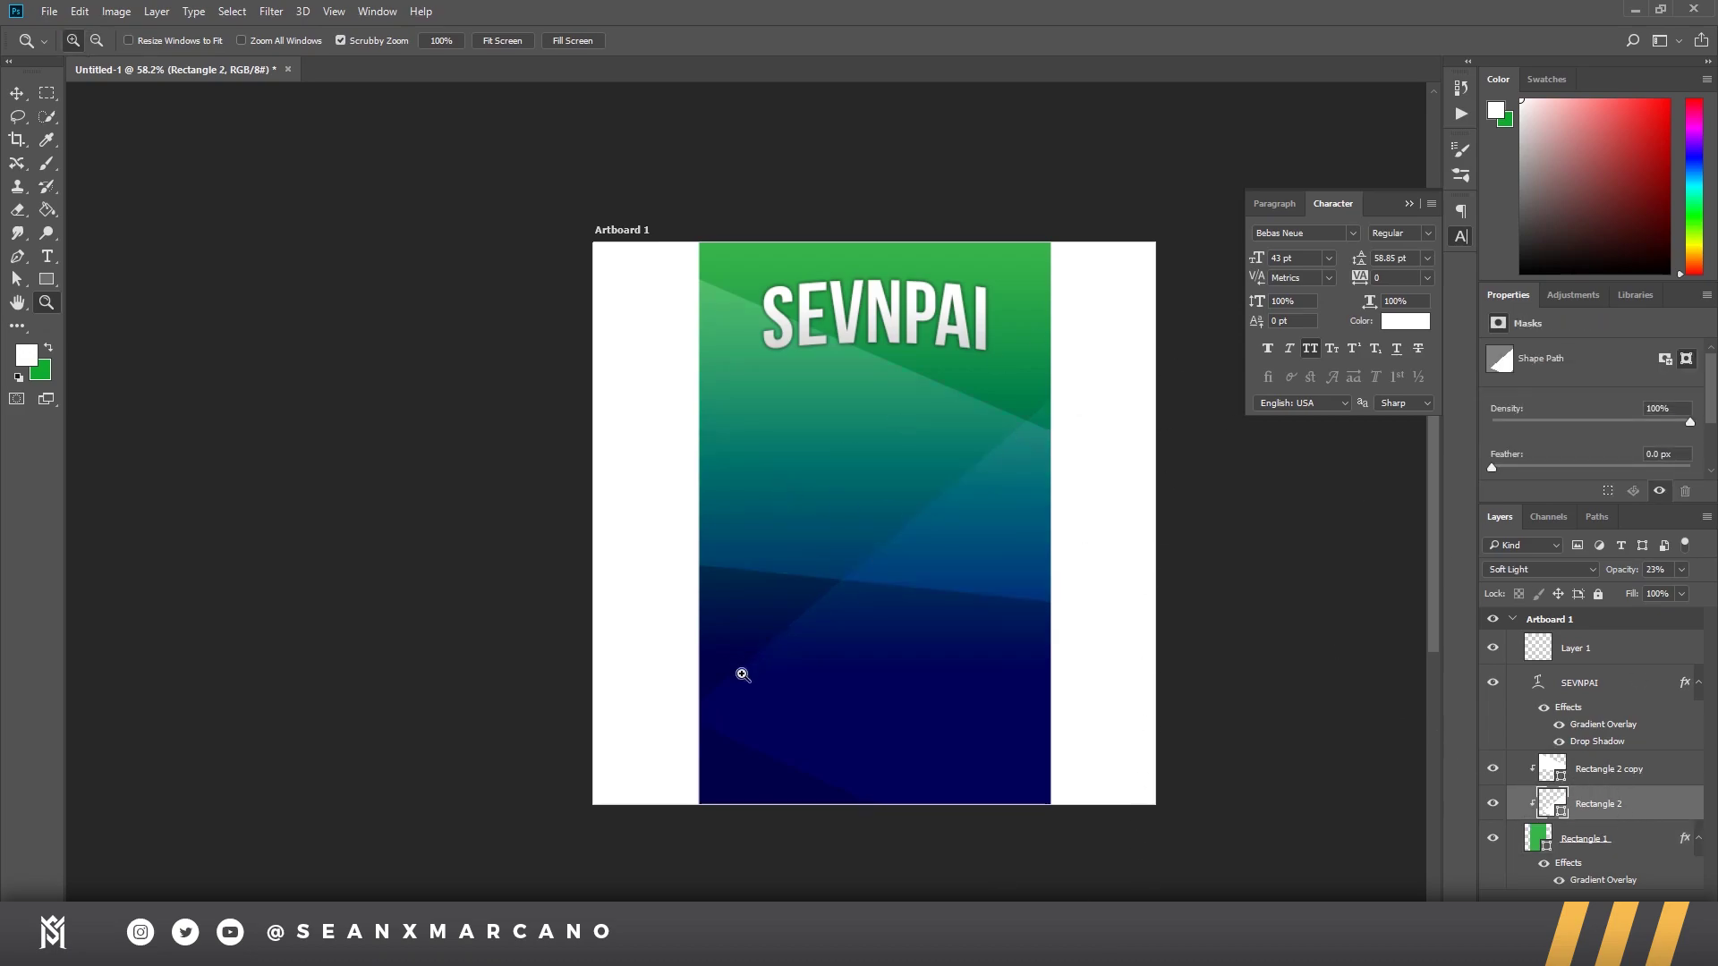
{"action": "left_click", "coordinate": [1622, 780]}
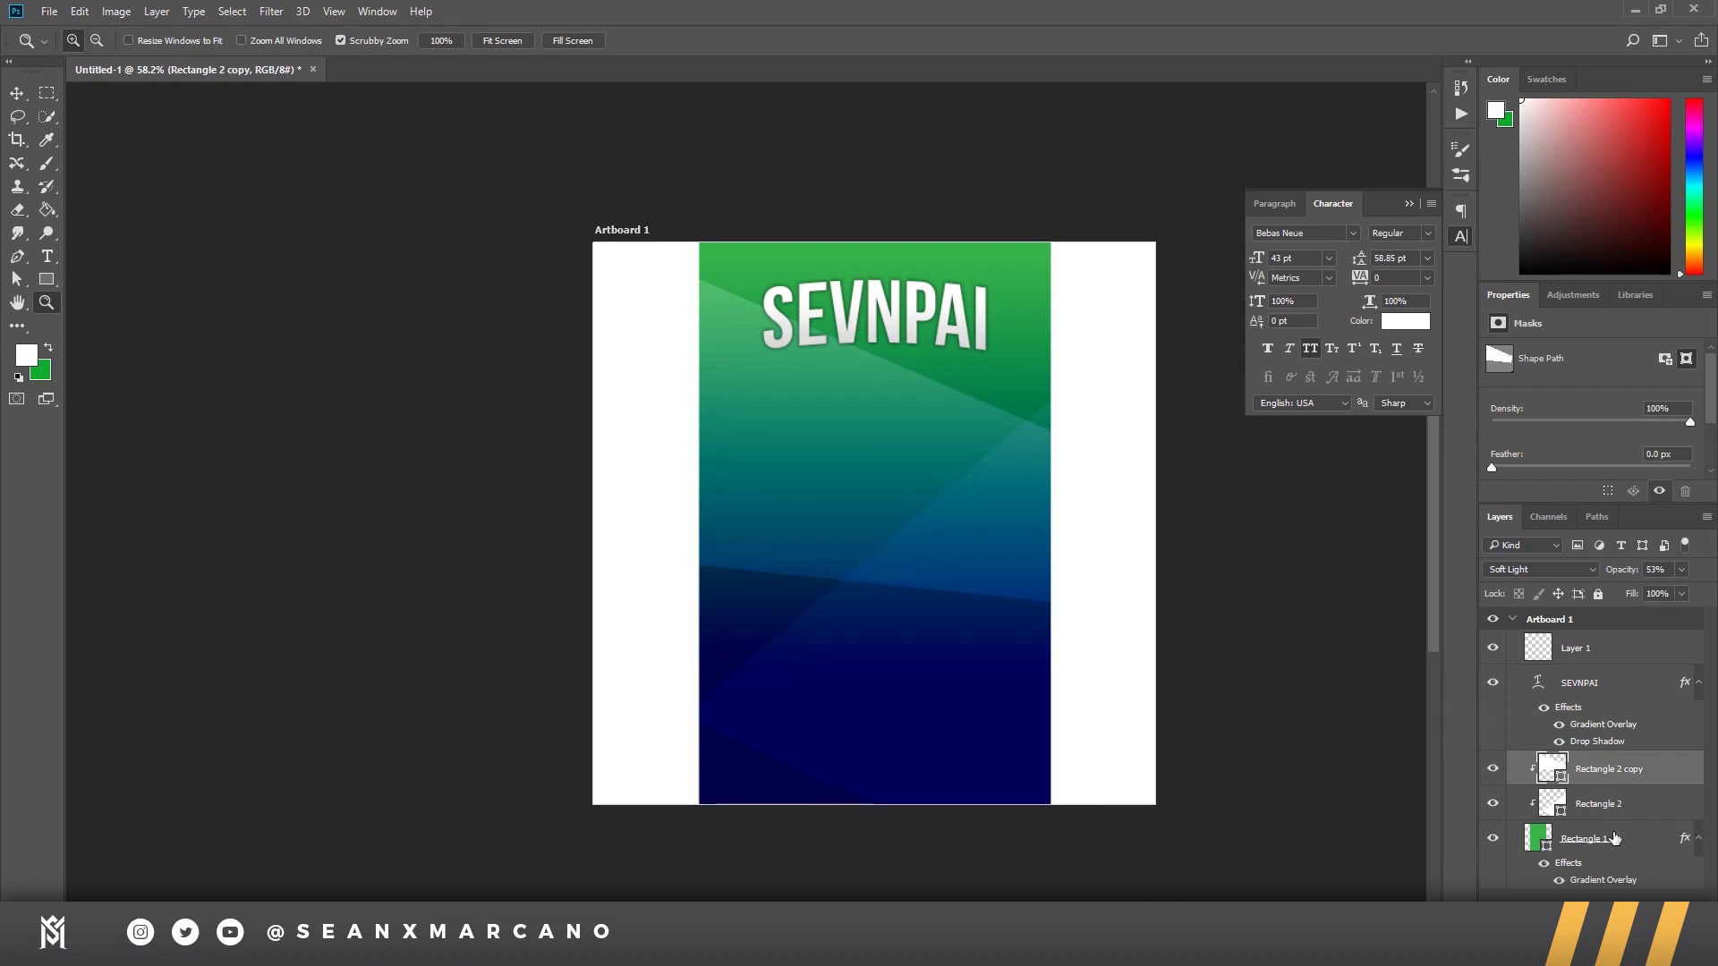
{"action": "left_click", "coordinate": [1492, 838]}
{"action": "left_click", "coordinate": [1493, 839]}
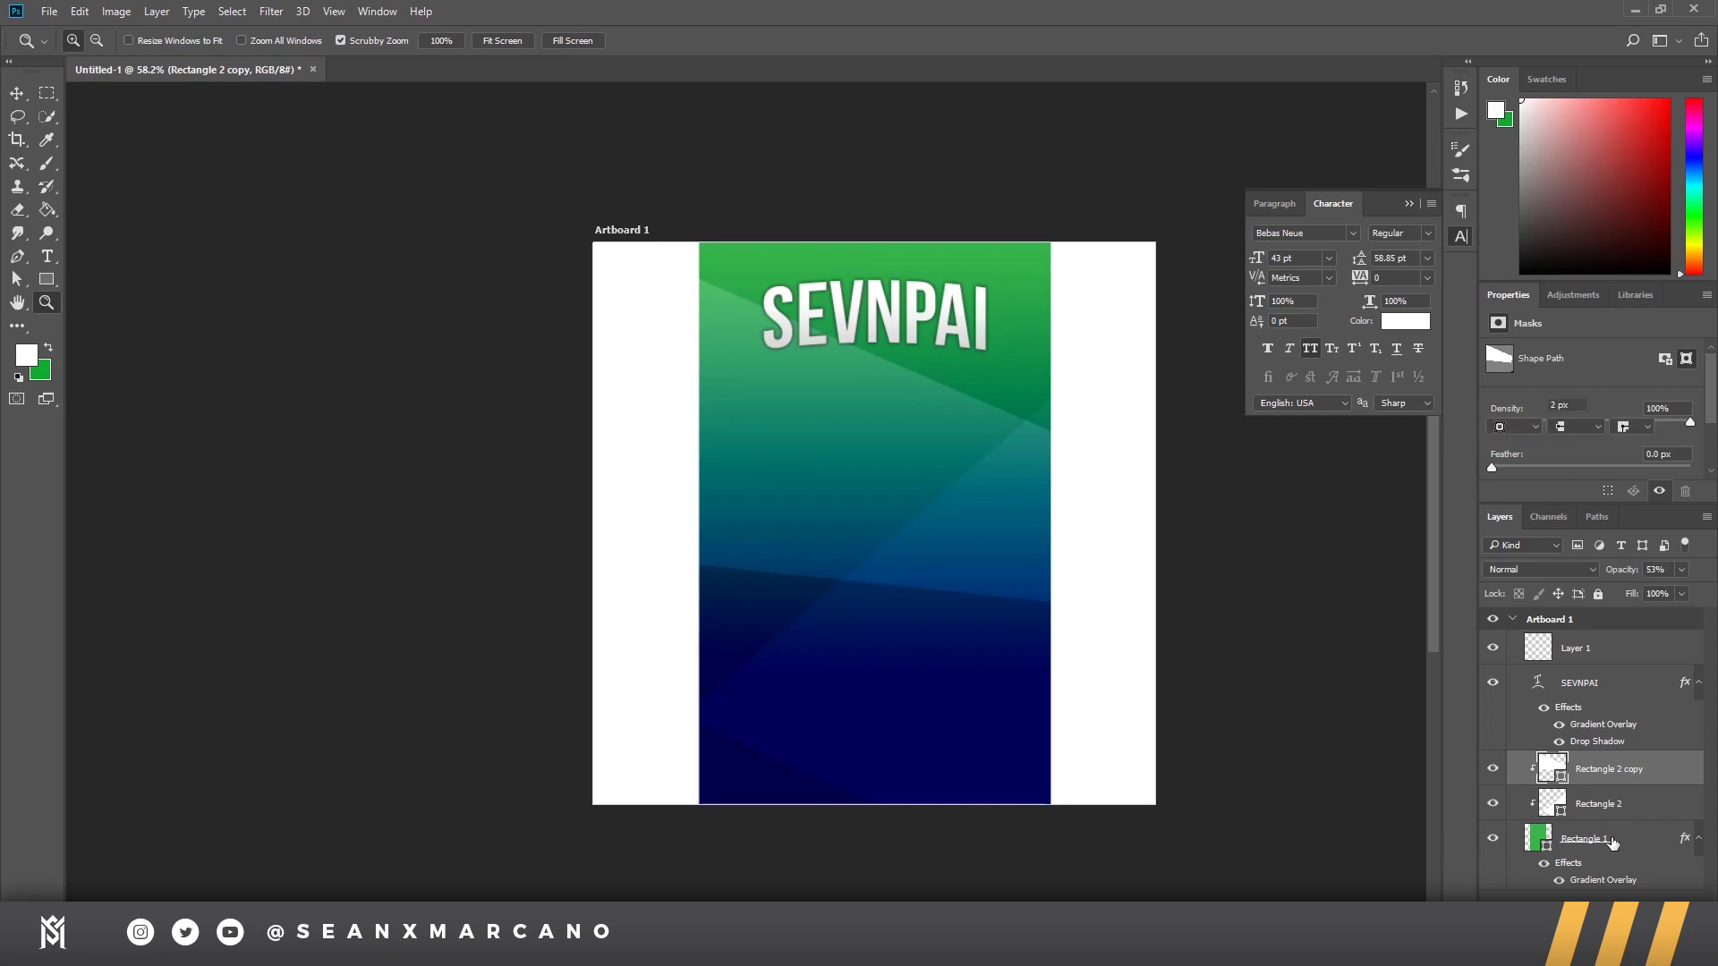
Step: Stretch the gradient-filled Rectangle 1 vertically to 1092 px so it extends slightly beyond the artboard's upper and lower edges
{"action": "left_click", "coordinate": [1602, 839]}
{"action": "key", "text": "ctrl+t"}
{"action": "left_click_drag", "start_coordinate": [875, 239], "coordinate": [876, 223]}
{"action": "key", "text": "ctrl+space"}
{"action": "key", "text": "Return"}
{"action": "left_click_drag", "start_coordinate": [1063, 518], "coordinate": [1256, 525]}
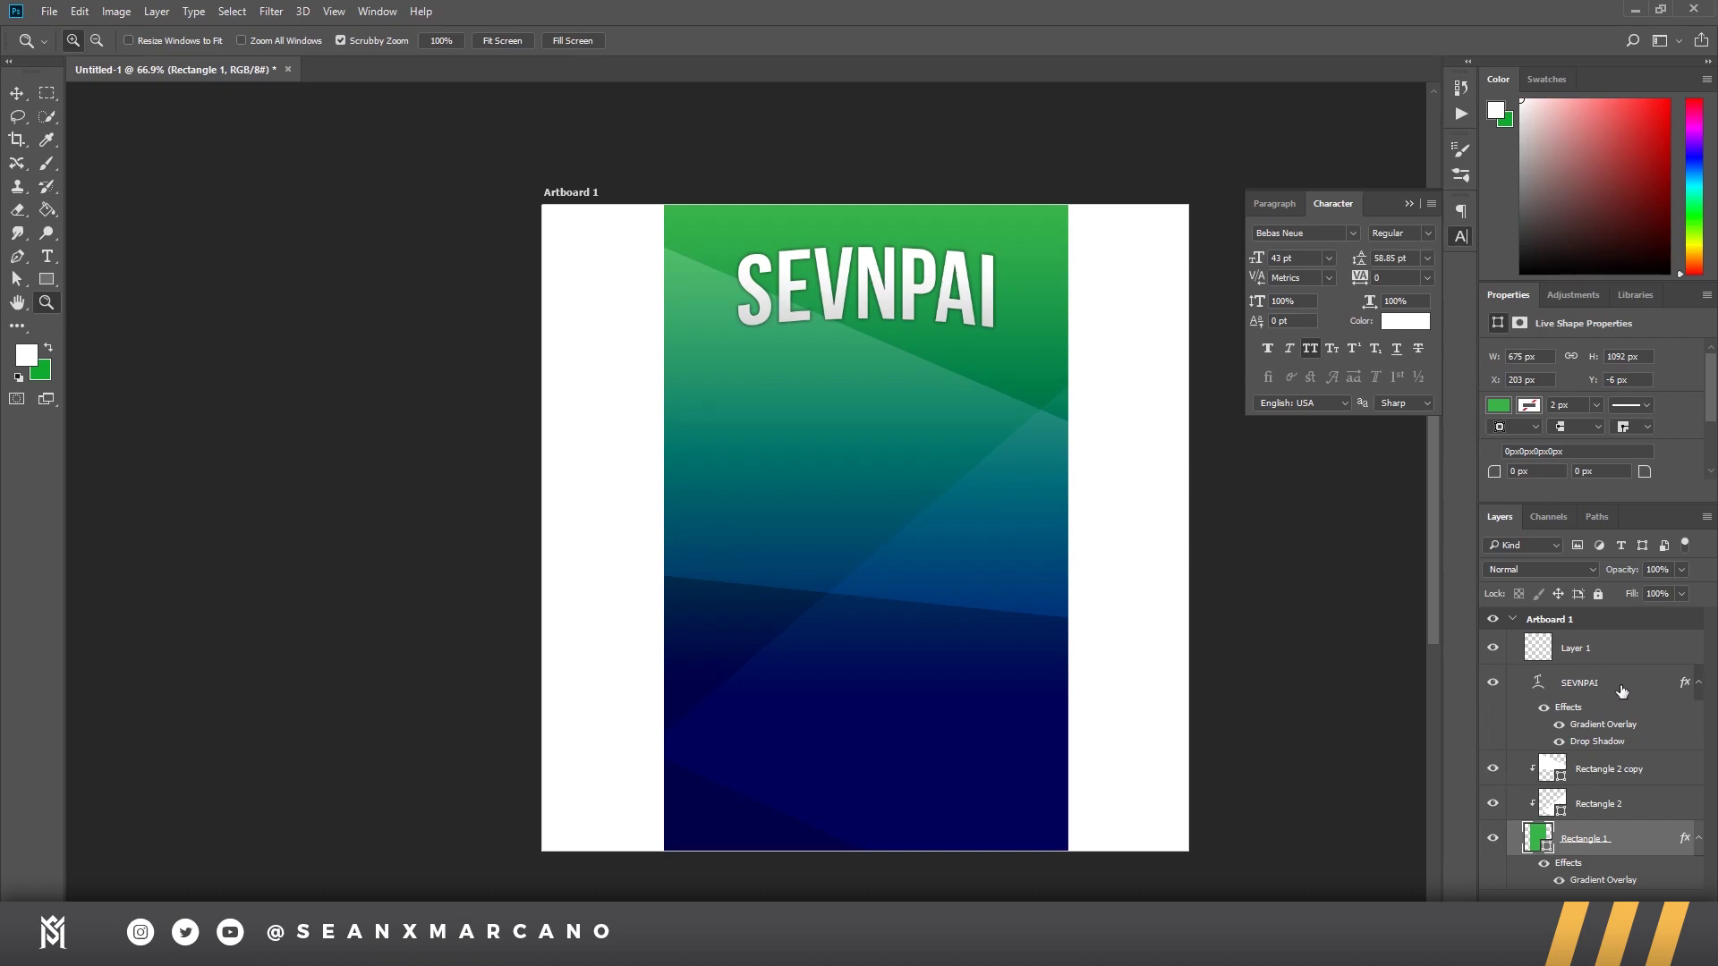
Step: Add a new white Bebas Neue text layer reading STUDIOS above all the other layers
{"action": "key", "text": "t"}
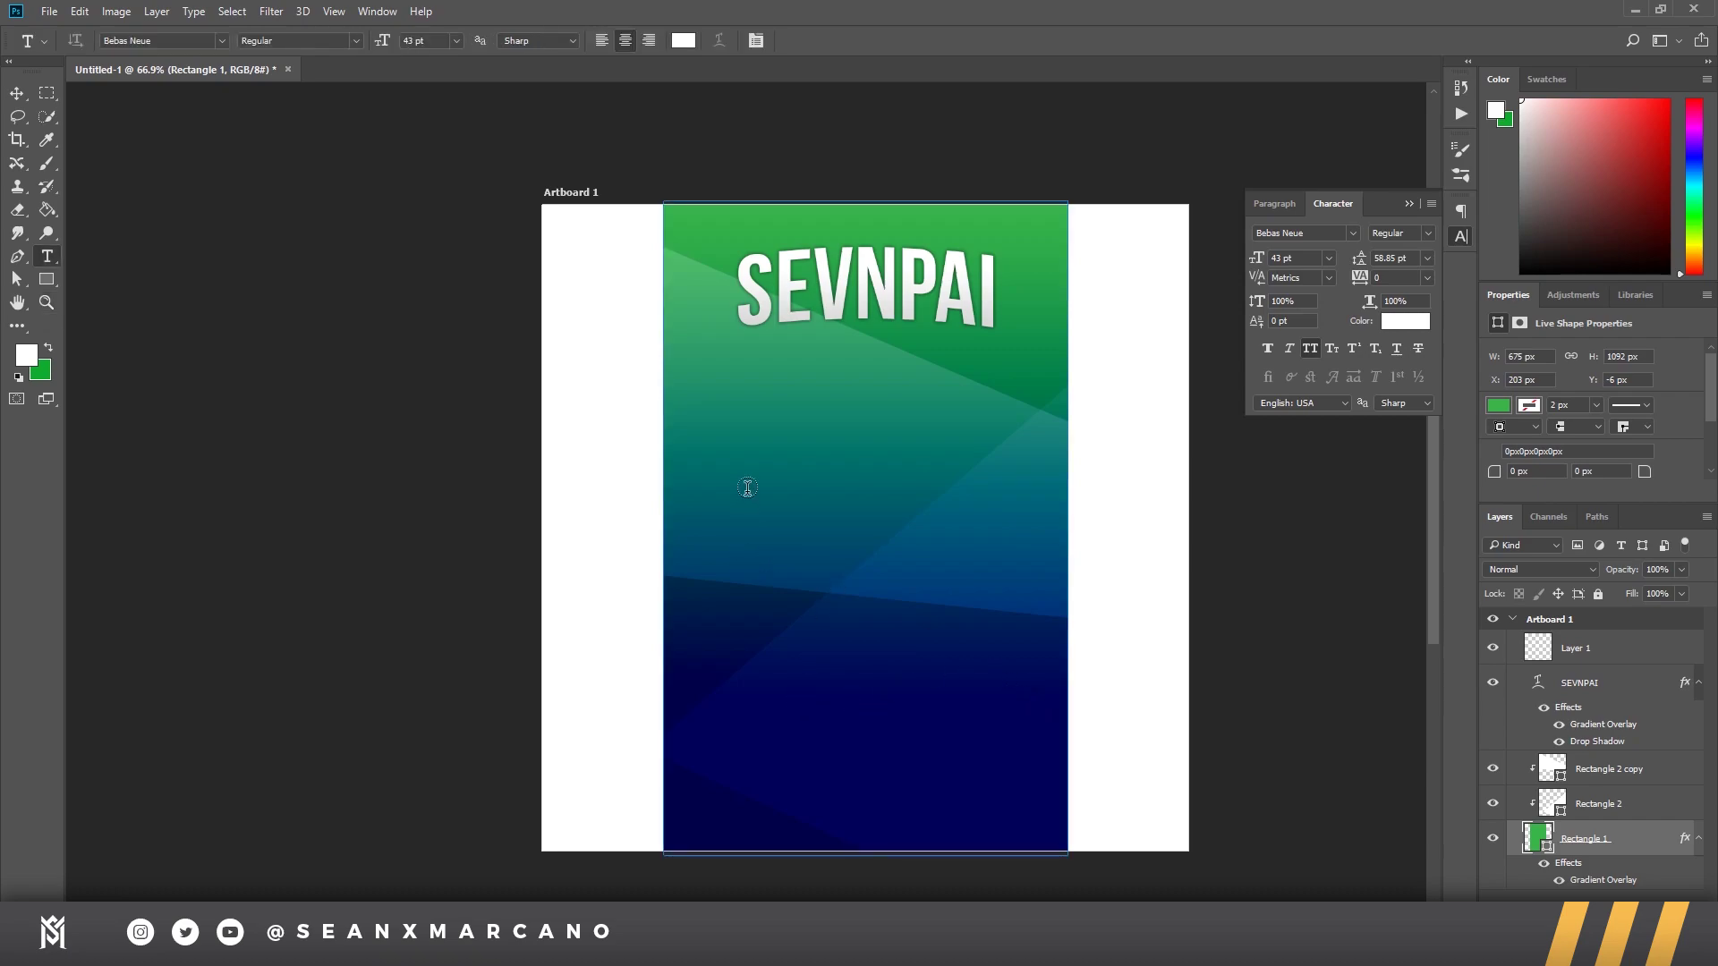
{"action": "left_click", "coordinate": [1607, 651]}
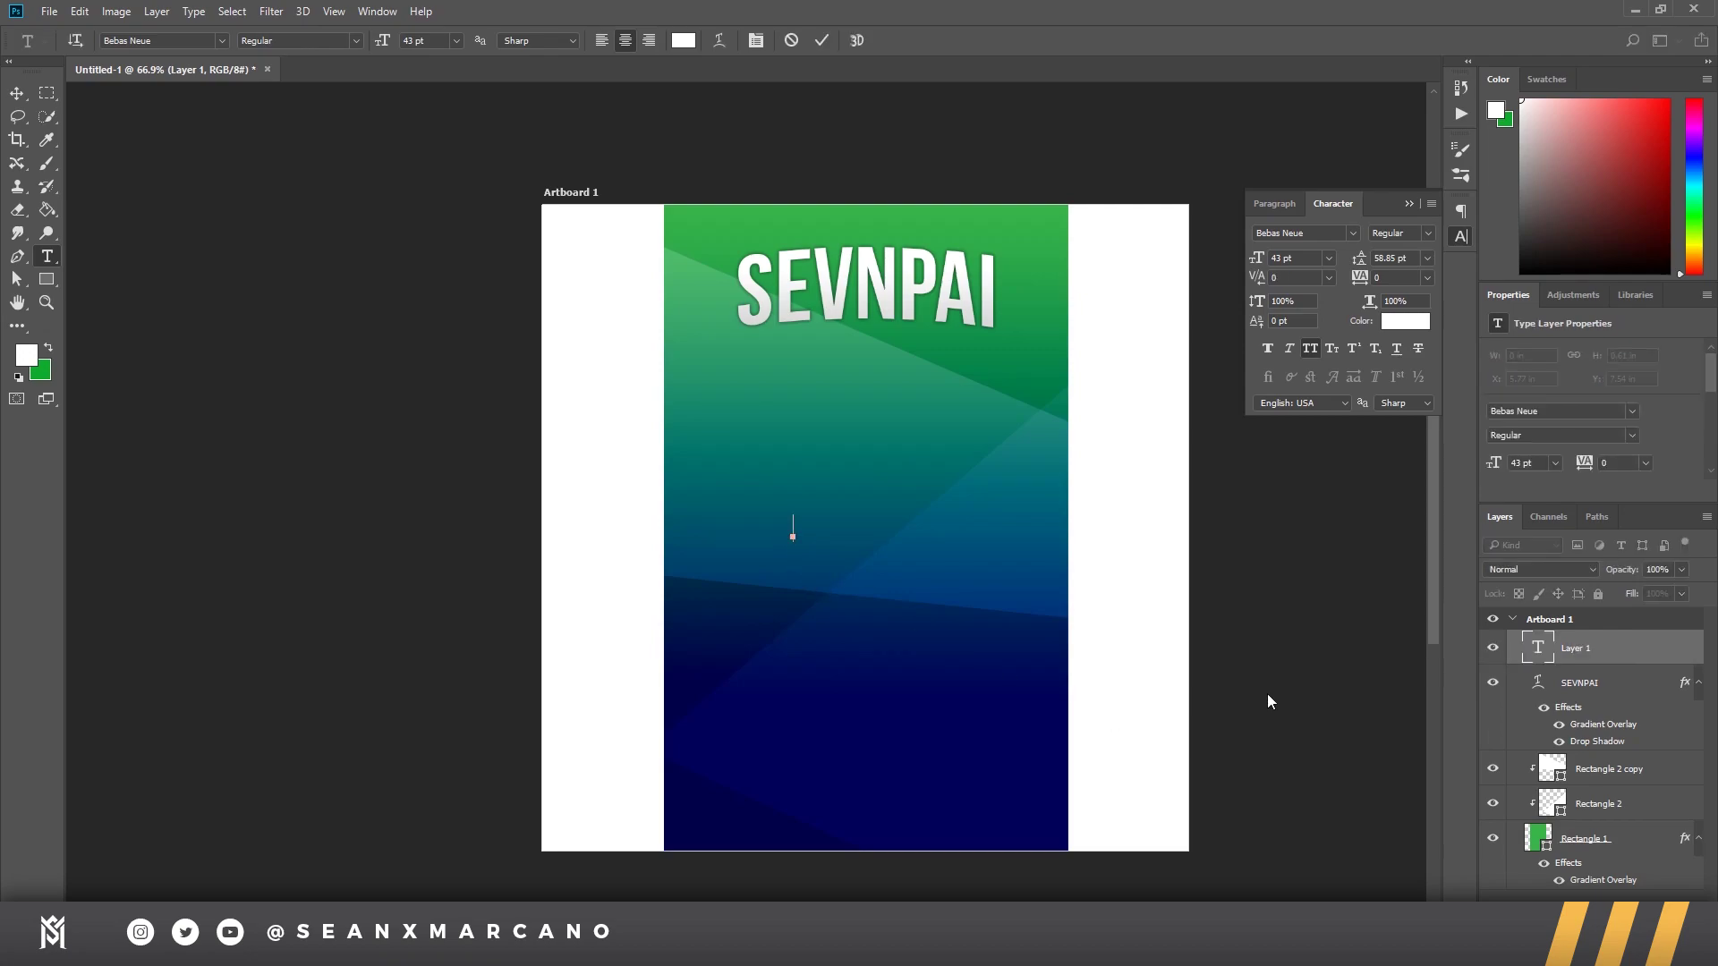
{"action": "type", "text": "STUDIOS"}
{"action": "key", "text": "ctrl+Return"}
Step: Enlarge the STUDIOS text to about 101.93 pt and center it directly beneath the SEVNPAI headline
{"action": "key", "text": "ctrl+t"}
{"action": "left_click_drag", "start_coordinate": [827, 514], "coordinate": [911, 391]}
{"action": "left_click_drag", "start_coordinate": [984, 328], "coordinate": [942, 345]}
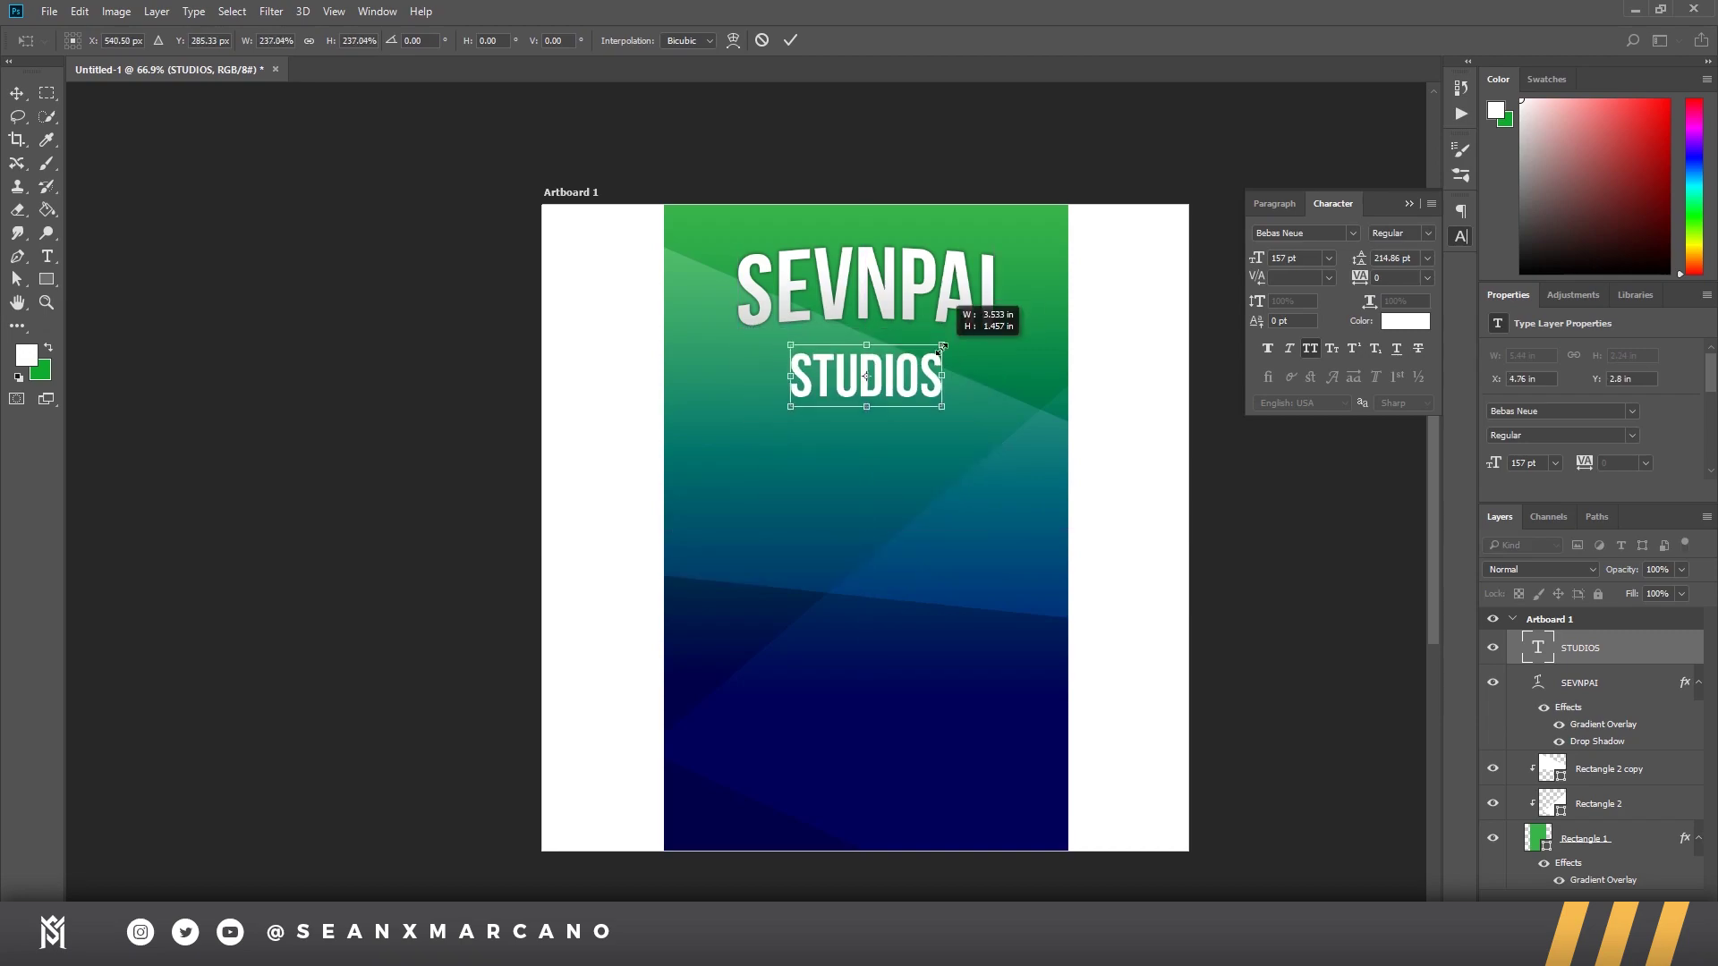
{"action": "left_click_drag", "start_coordinate": [906, 404], "coordinate": [907, 394]}
{"action": "key", "text": "Return"}
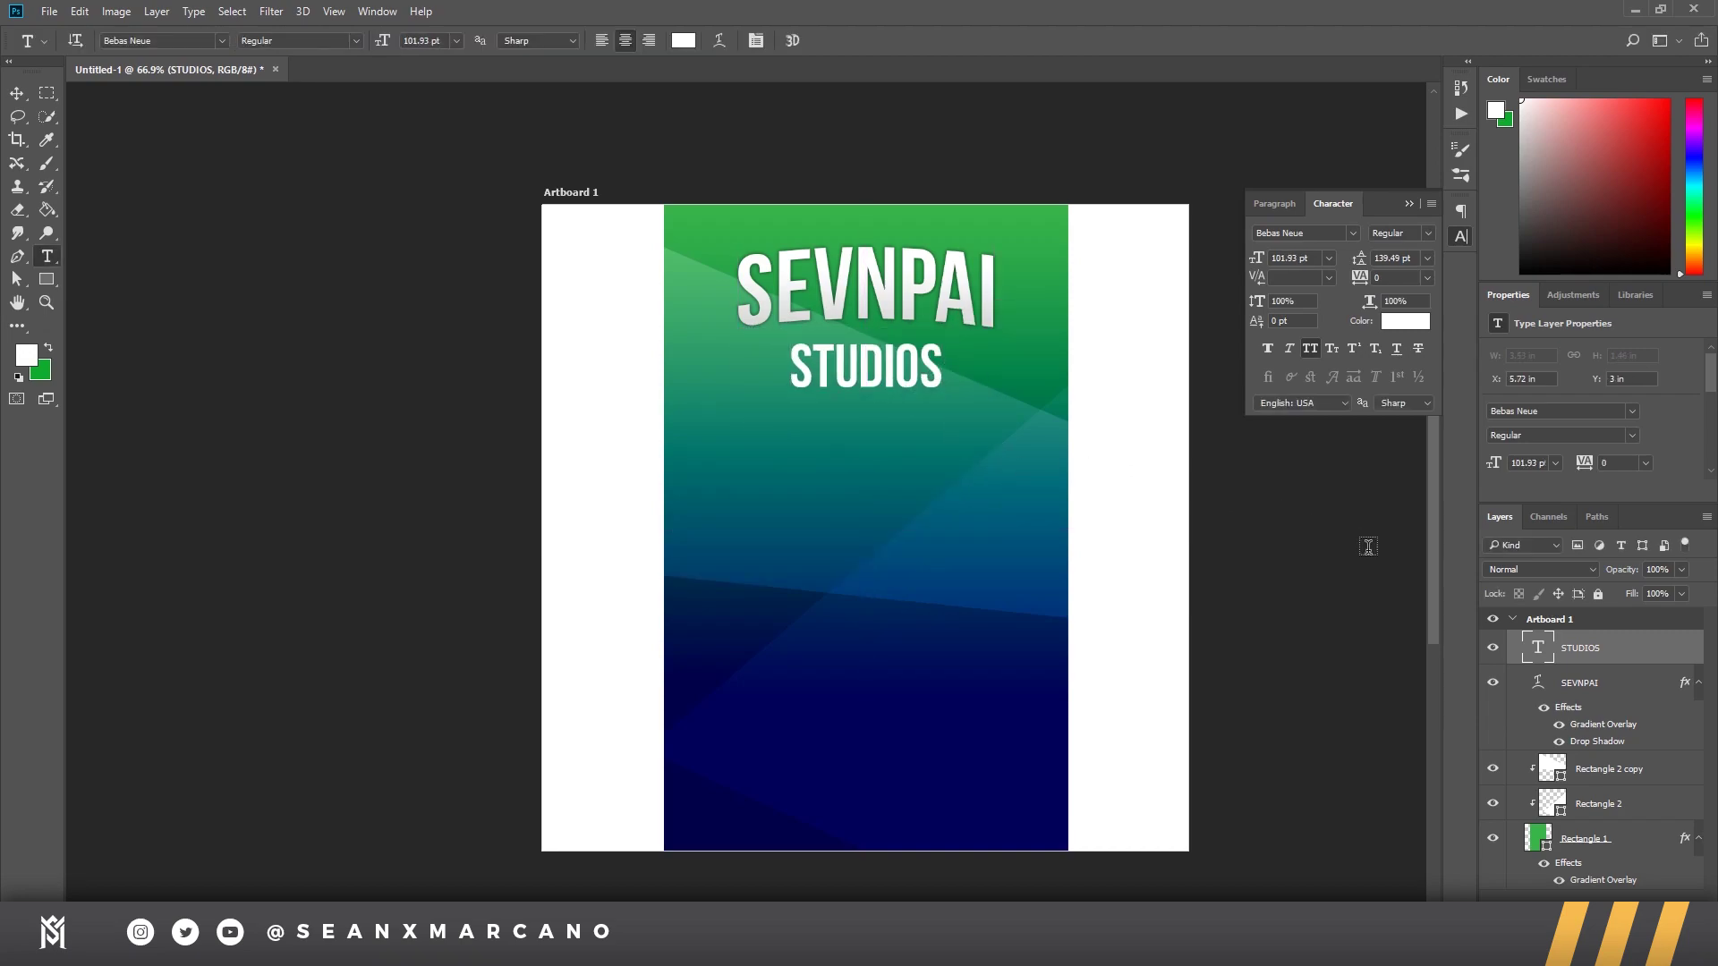
Step: Copy the SEVNPAI layer style with its gradient overlay and drop shadow onto the STUDIOS text layer
{"action": "right_click", "coordinate": [1638, 686]}
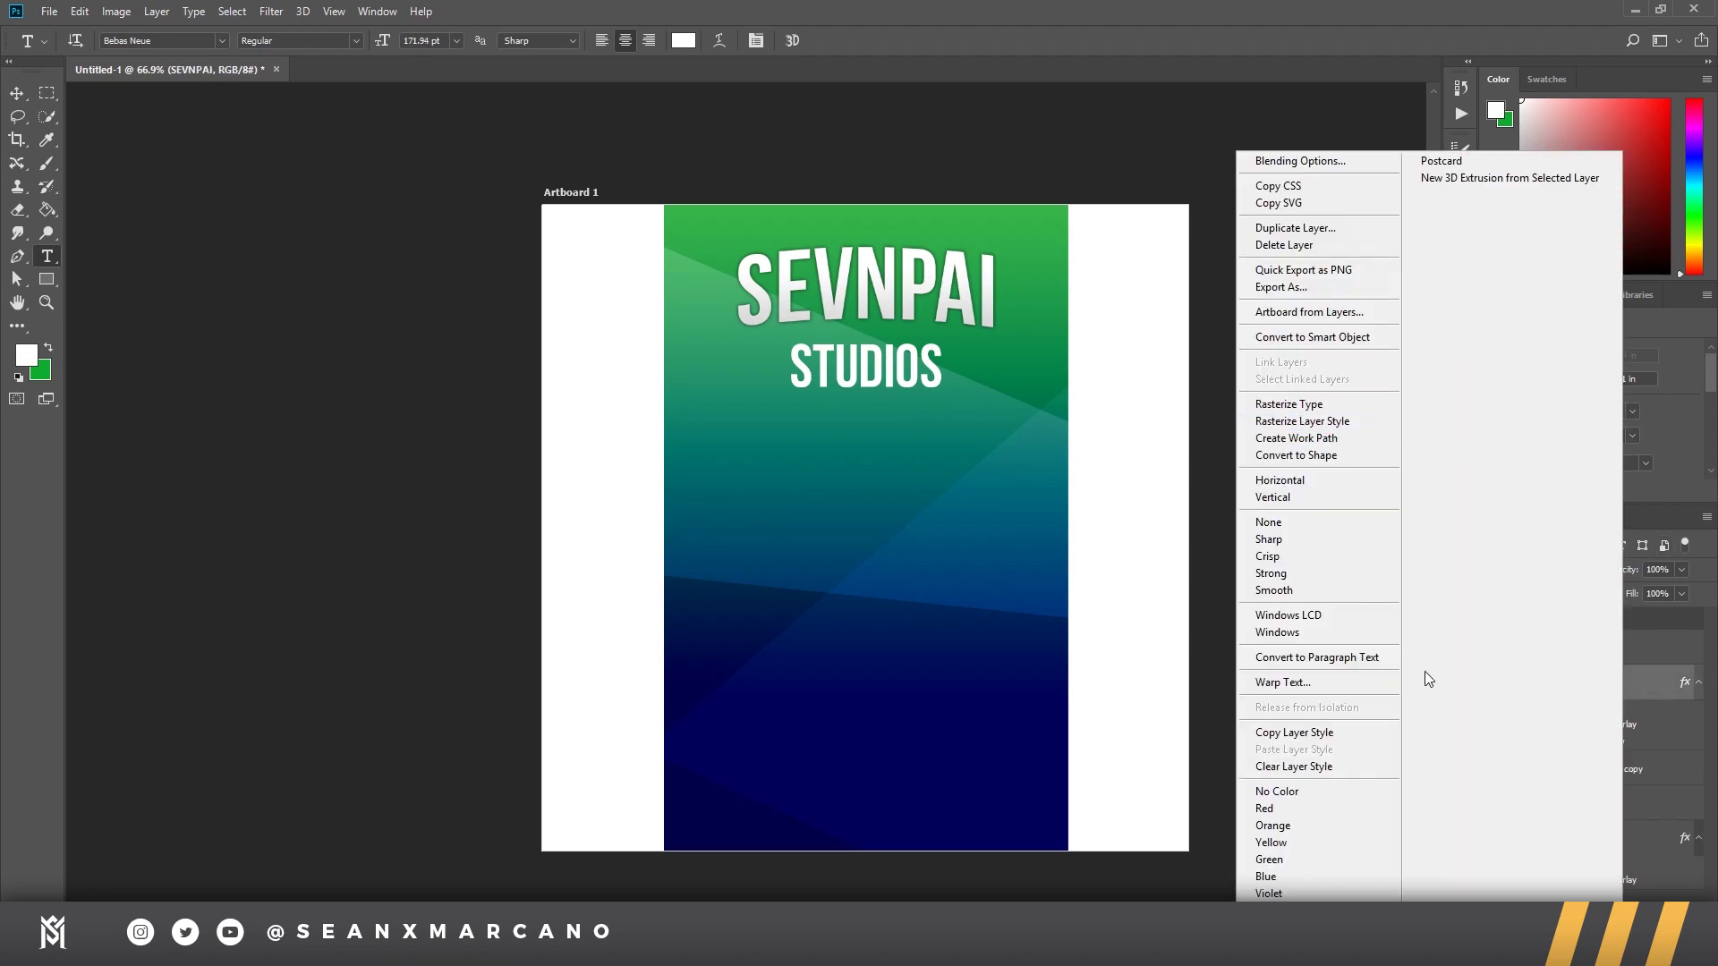
{"action": "left_click", "coordinate": [1343, 733]}
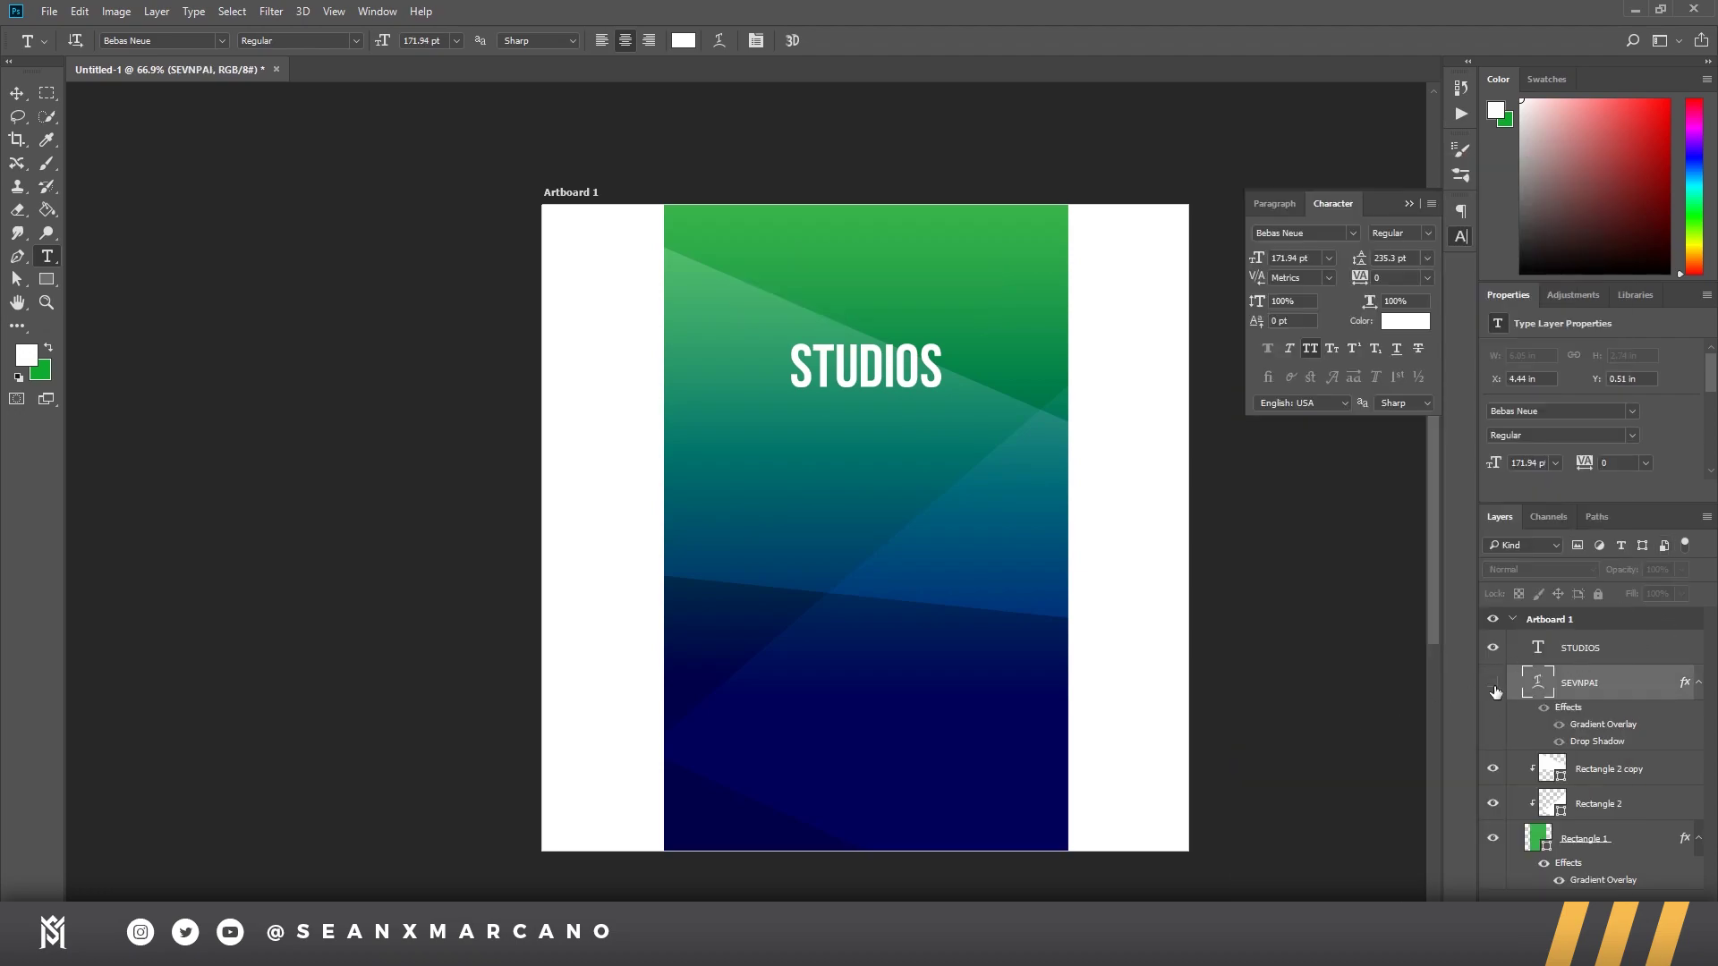
{"action": "right_click", "coordinate": [1584, 648]}
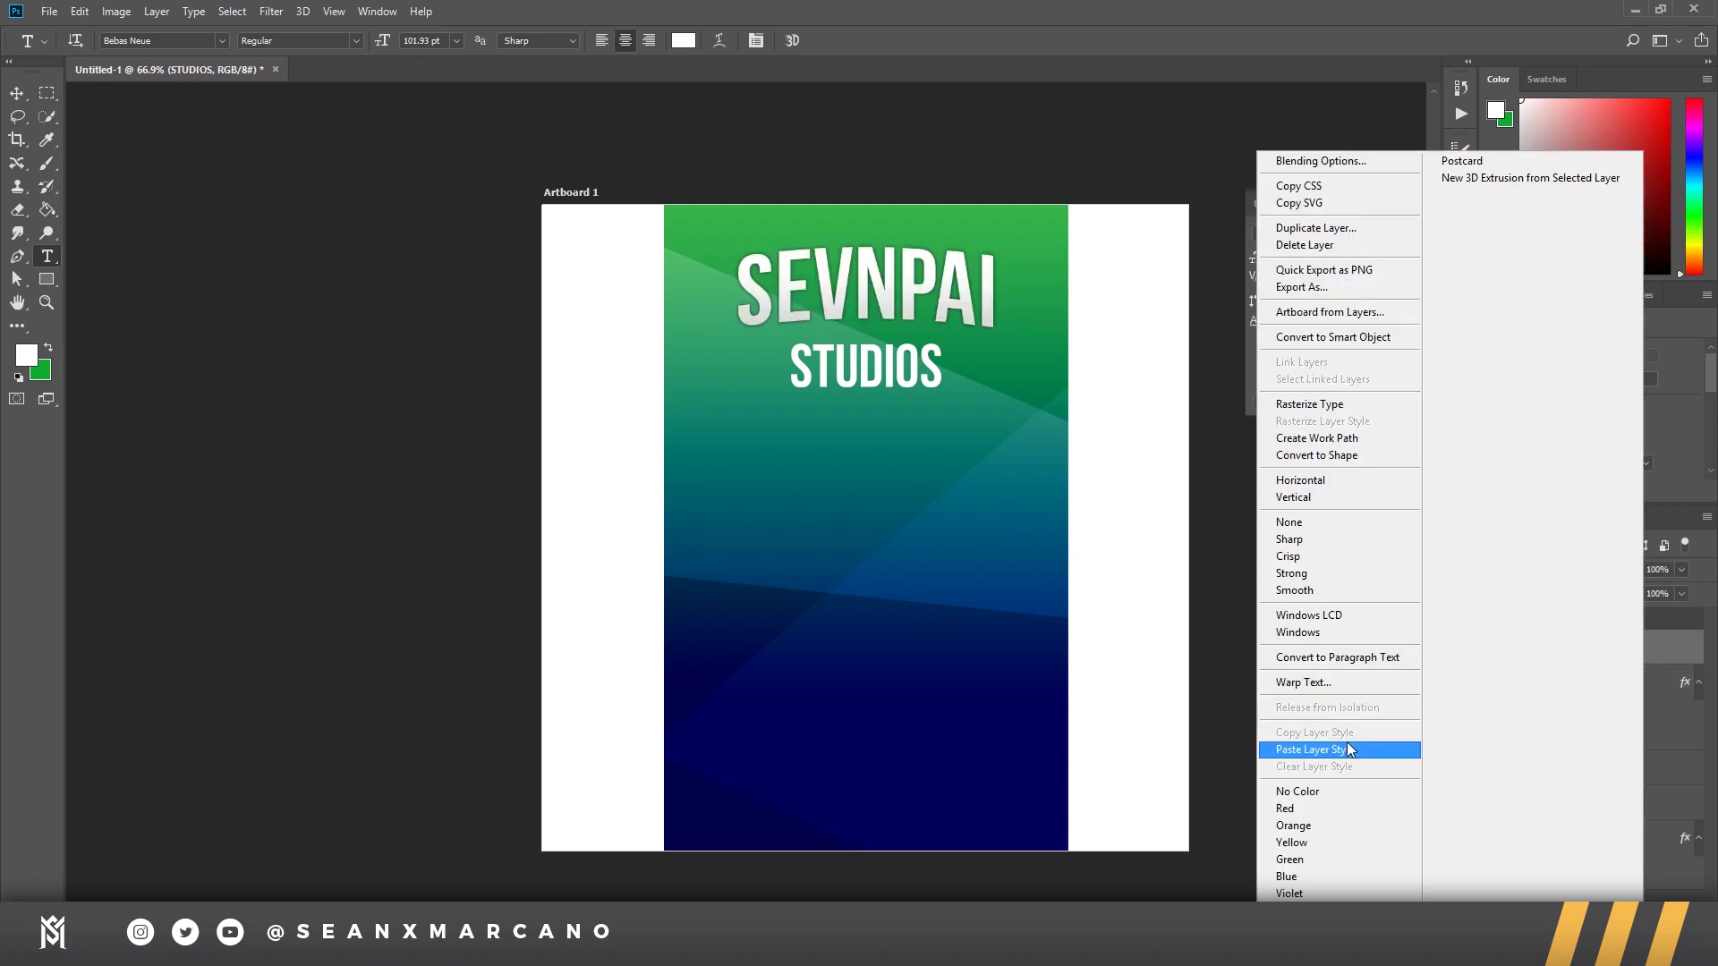
{"action": "left_click", "coordinate": [1387, 749]}
{"action": "key", "text": "ctrl+z"}
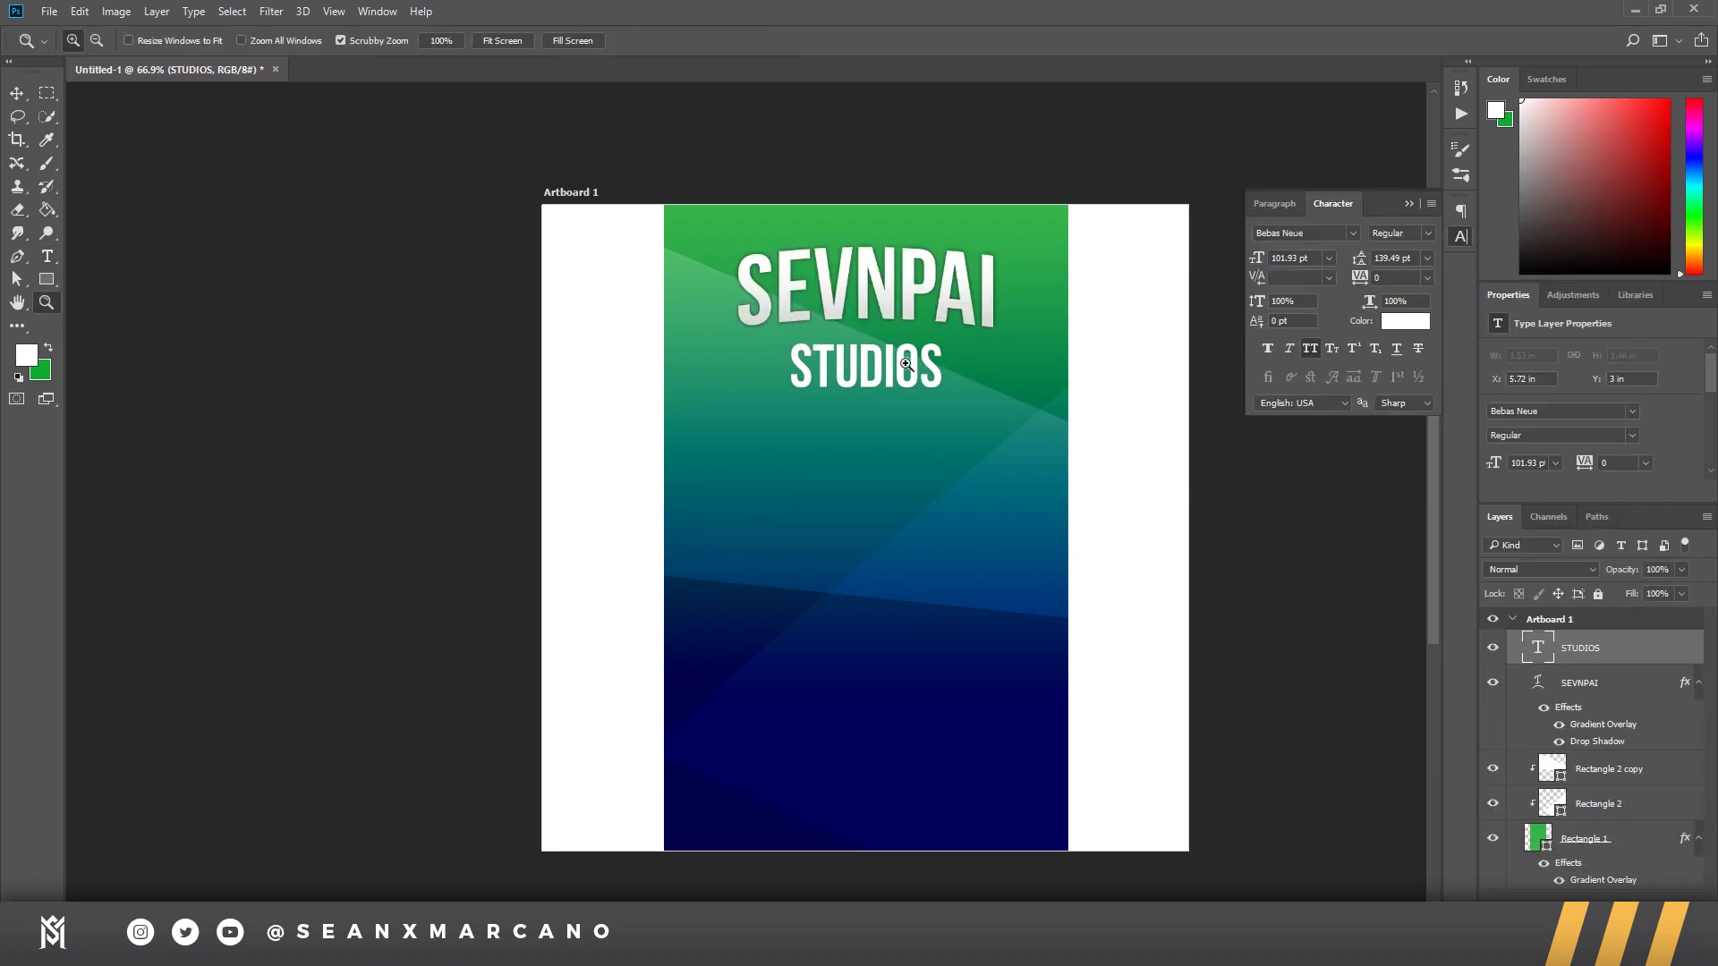
{"action": "scroll", "coordinate": [886, 363], "scroll_direction": "up", "scroll_amount": 5}
{"action": "right_click", "coordinate": [1617, 646]}
{"action": "left_click", "coordinate": [1360, 752]}
{"action": "key", "text": "z"}
{"action": "left_click_drag", "start_coordinate": [1038, 432], "coordinate": [999, 447]}
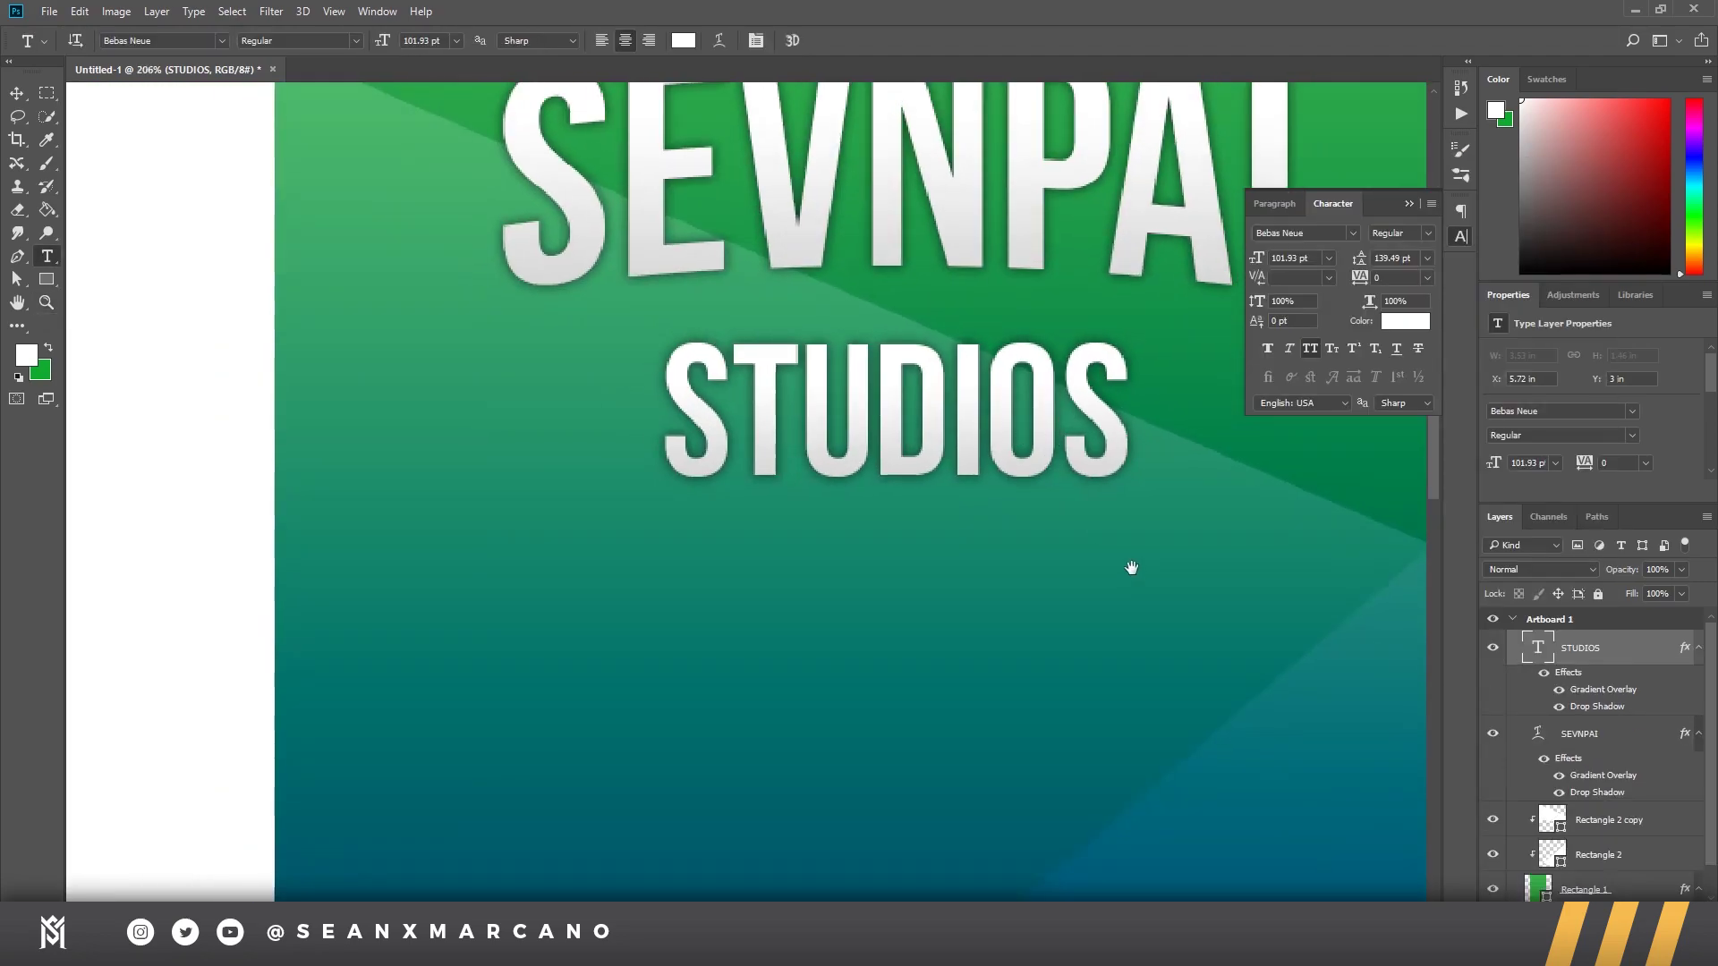
Step: Add a two-line 43 pt text layer reading LOOKING FOR MEMBERS and 7.23.19 in the lower half of the gradient
{"action": "scroll", "coordinate": [1070, 498], "scroll_direction": "down", "scroll_amount": 8}
{"action": "scroll", "coordinate": [1044, 550], "scroll_direction": "up", "scroll_amount": 3}
{"action": "scroll", "coordinate": [1055, 541], "scroll_direction": "down", "scroll_amount": 1}
{"action": "scroll", "coordinate": [985, 627], "scroll_direction": "down", "scroll_amount": 1}
{"action": "key", "text": "t"}
{"action": "left_click", "coordinate": [798, 624]}
{"action": "type", "text": "LOOKING FOR MEM"}
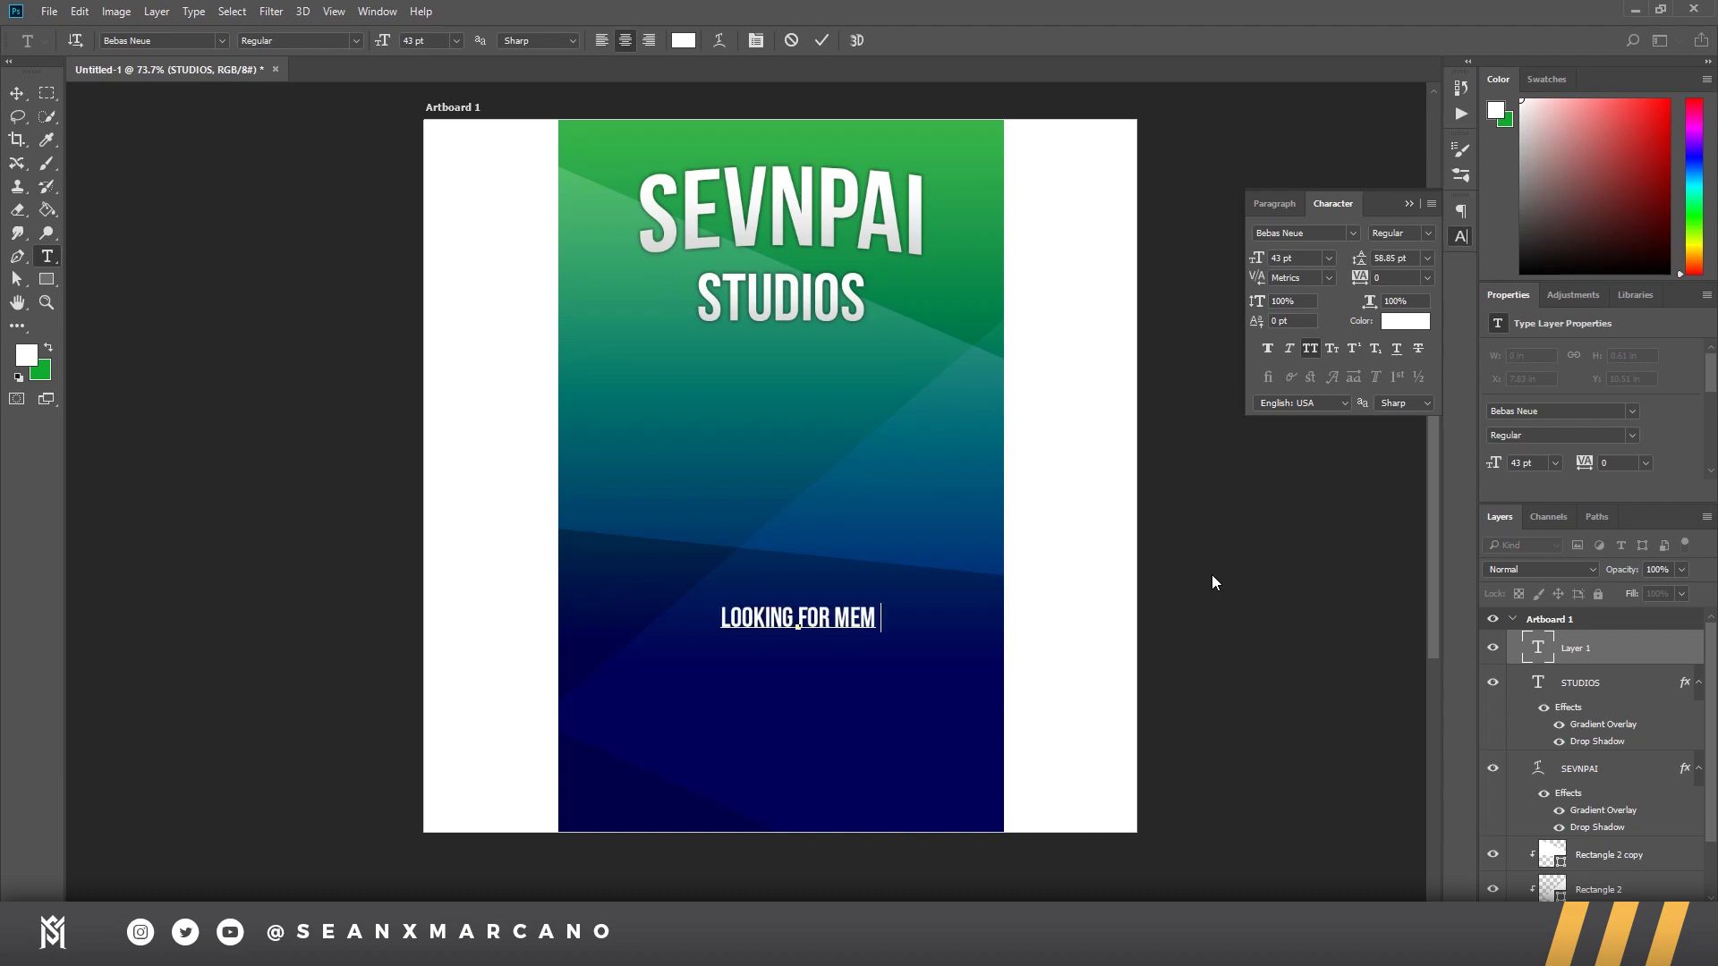
{"action": "key", "text": "BackSpace"}
{"action": "type", "text": "BERS"}
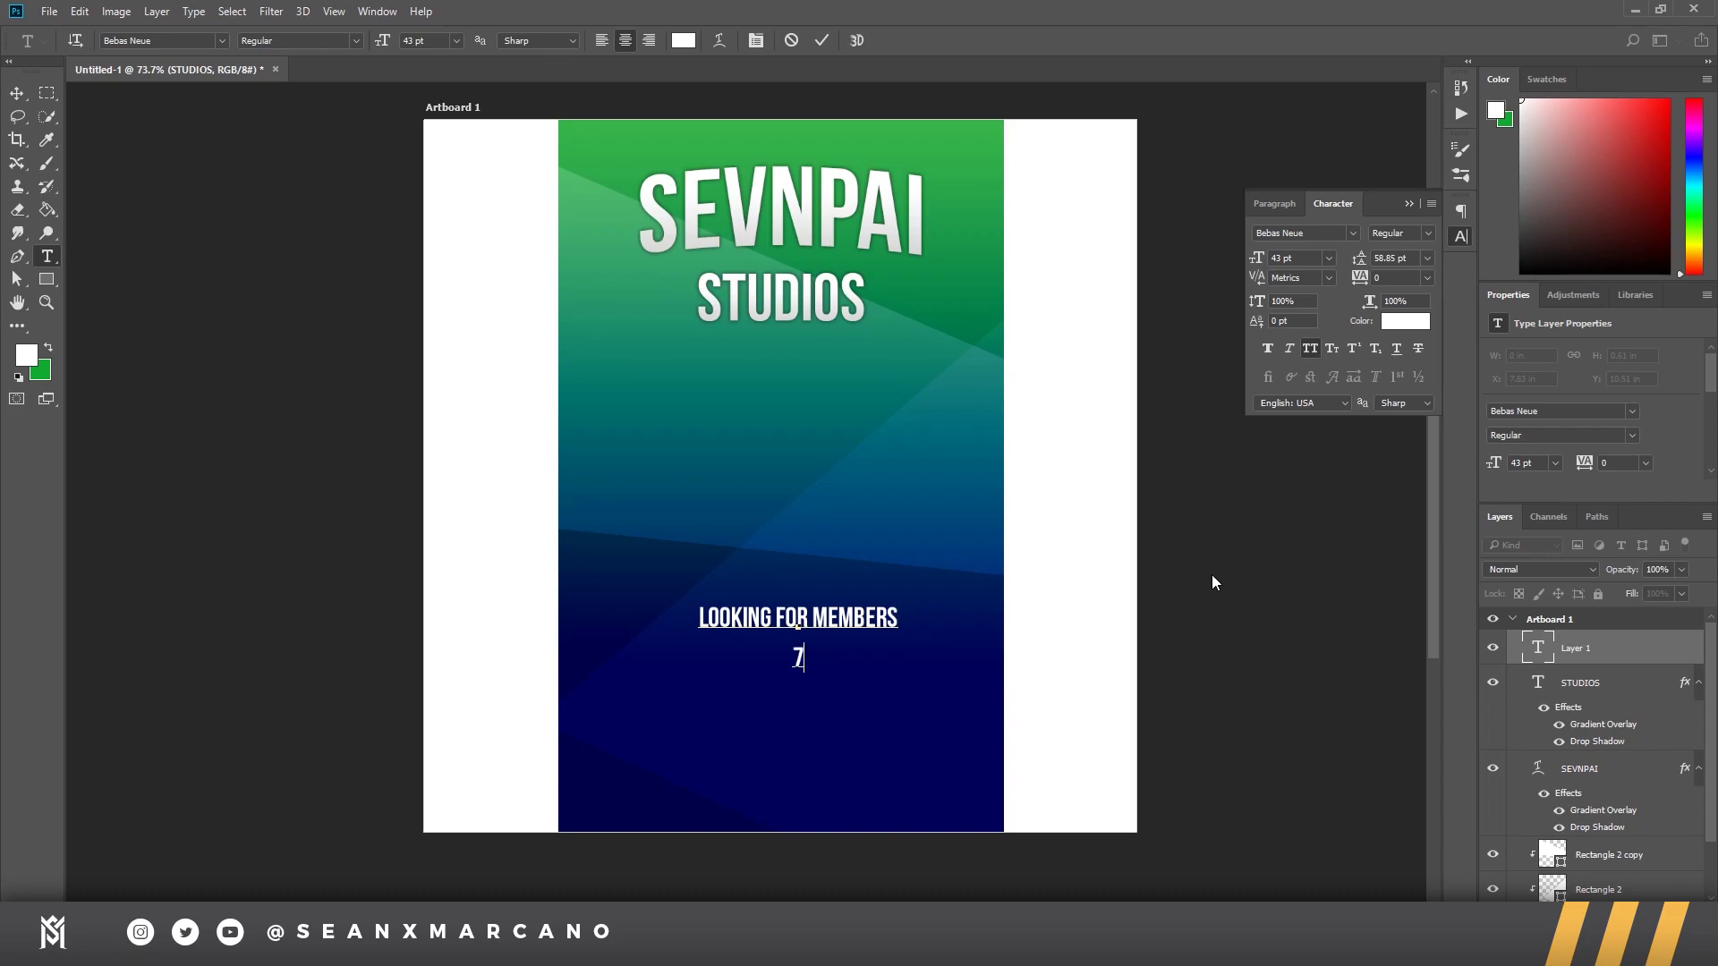
{"action": "type", "text": "7.23.19"}
{"action": "key", "text": "ctrl+Return"}
{"action": "key", "text": "ctrl+t"}
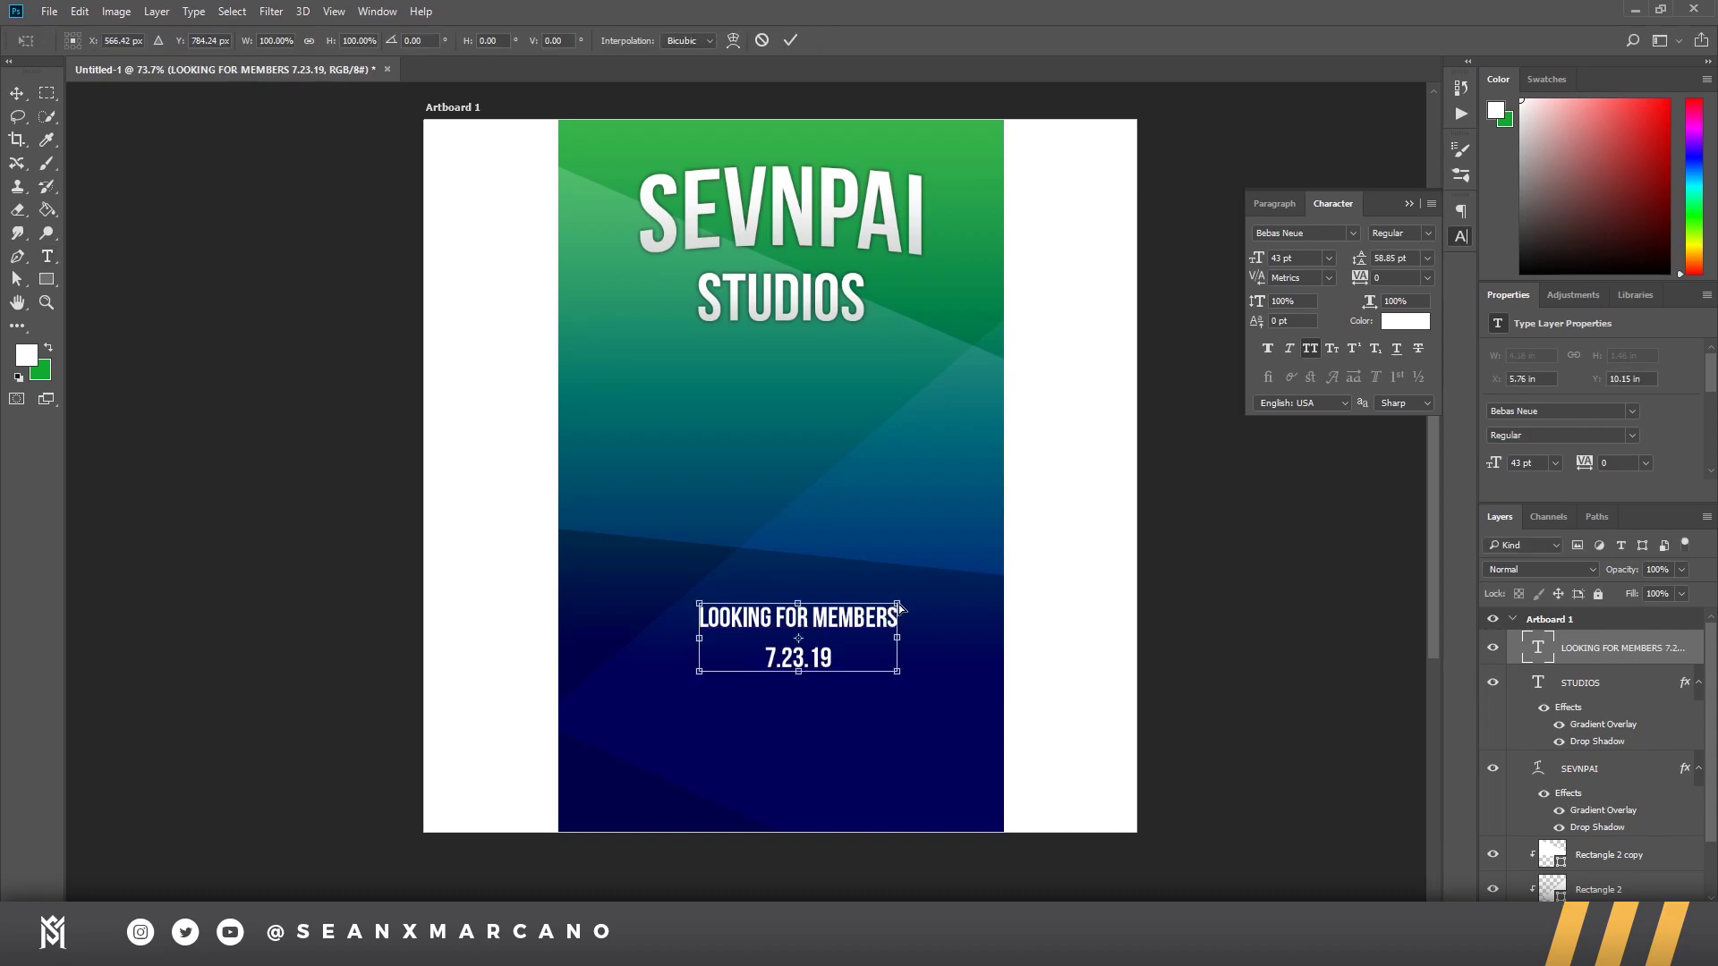
{"action": "key", "text": "Return"}
Step: Cut the 7.23.19 line out of the text and paste it as a separate text layer near the gradient's bottom
{"action": "key", "text": "t"}
{"action": "left_click", "coordinate": [839, 658]}
{"action": "left_click_drag", "start_coordinate": [839, 658], "coordinate": [728, 671]}
{"action": "left_click", "coordinate": [807, 671]}
{"action": "key", "text": "ctrl+x"}
{"action": "key", "text": "ctrl+Return"}
{"action": "left_click", "coordinate": [727, 775]}
{"action": "key", "text": "ctrl+v"}
{"action": "key", "text": "ctrl+Return"}
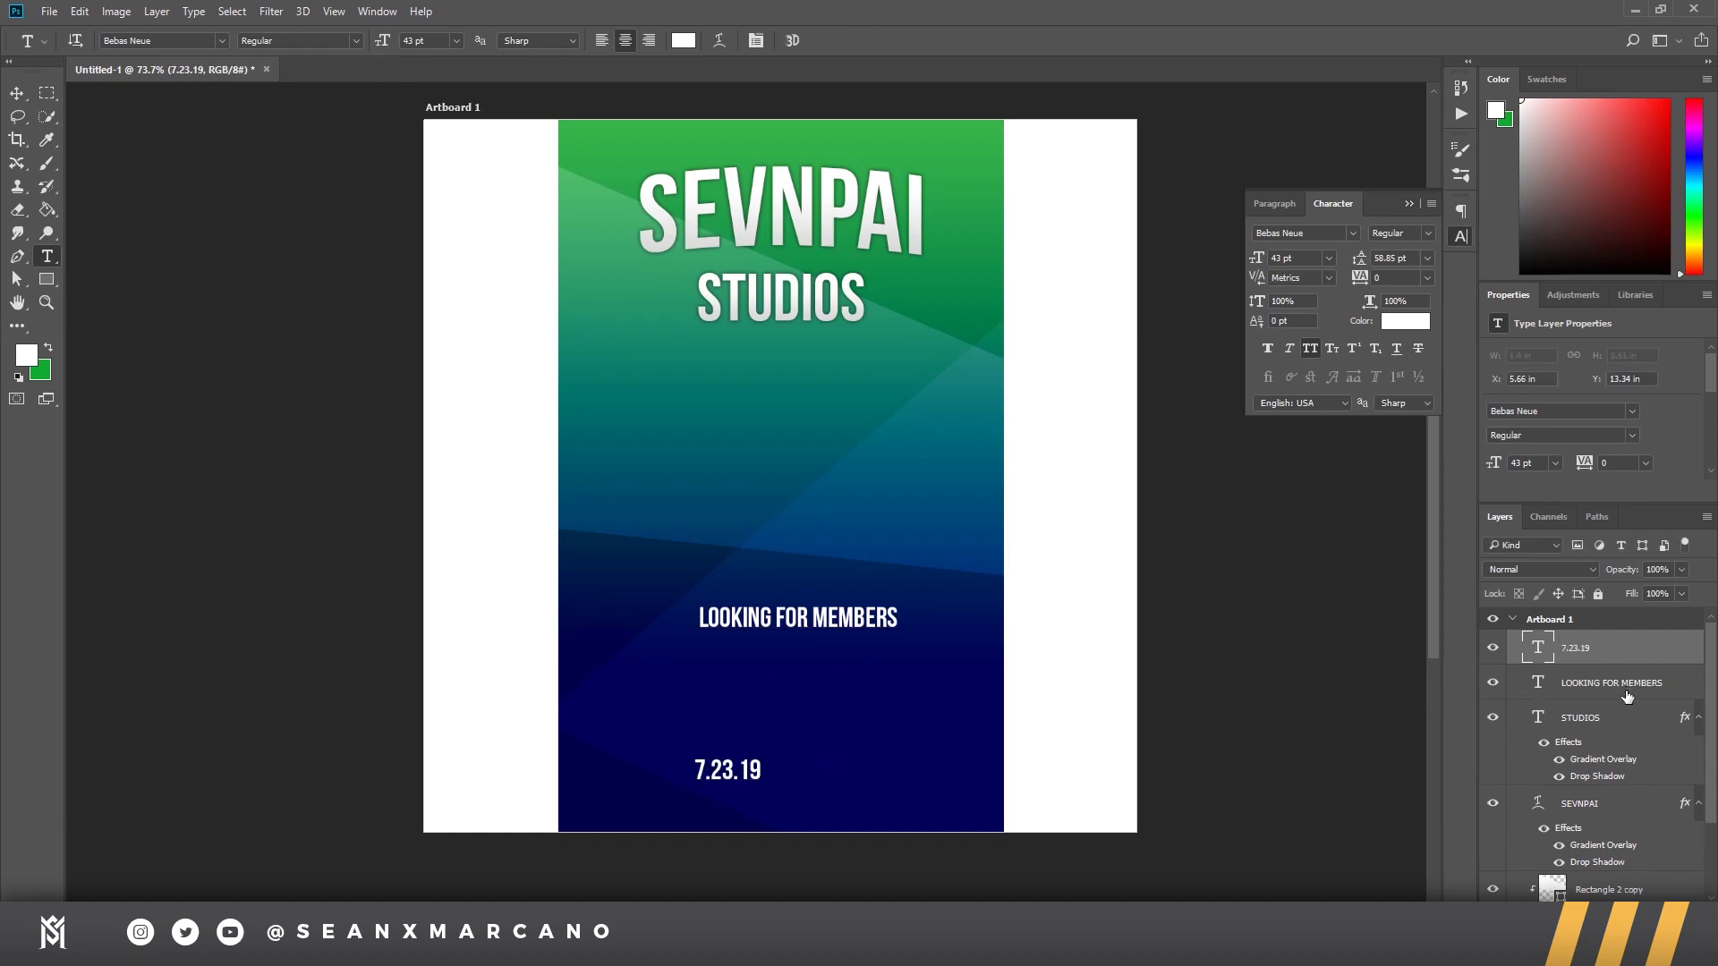
Step: Enlarge LOOKING FOR MEMBERS to about 104.92 pt and rotate it to run diagonally upward along Rectangle 2's edge
{"action": "left_click", "coordinate": [1528, 689]}
{"action": "key", "text": "ctrl+t"}
{"action": "left_click_drag", "start_coordinate": [904, 607], "coordinate": [972, 372]}
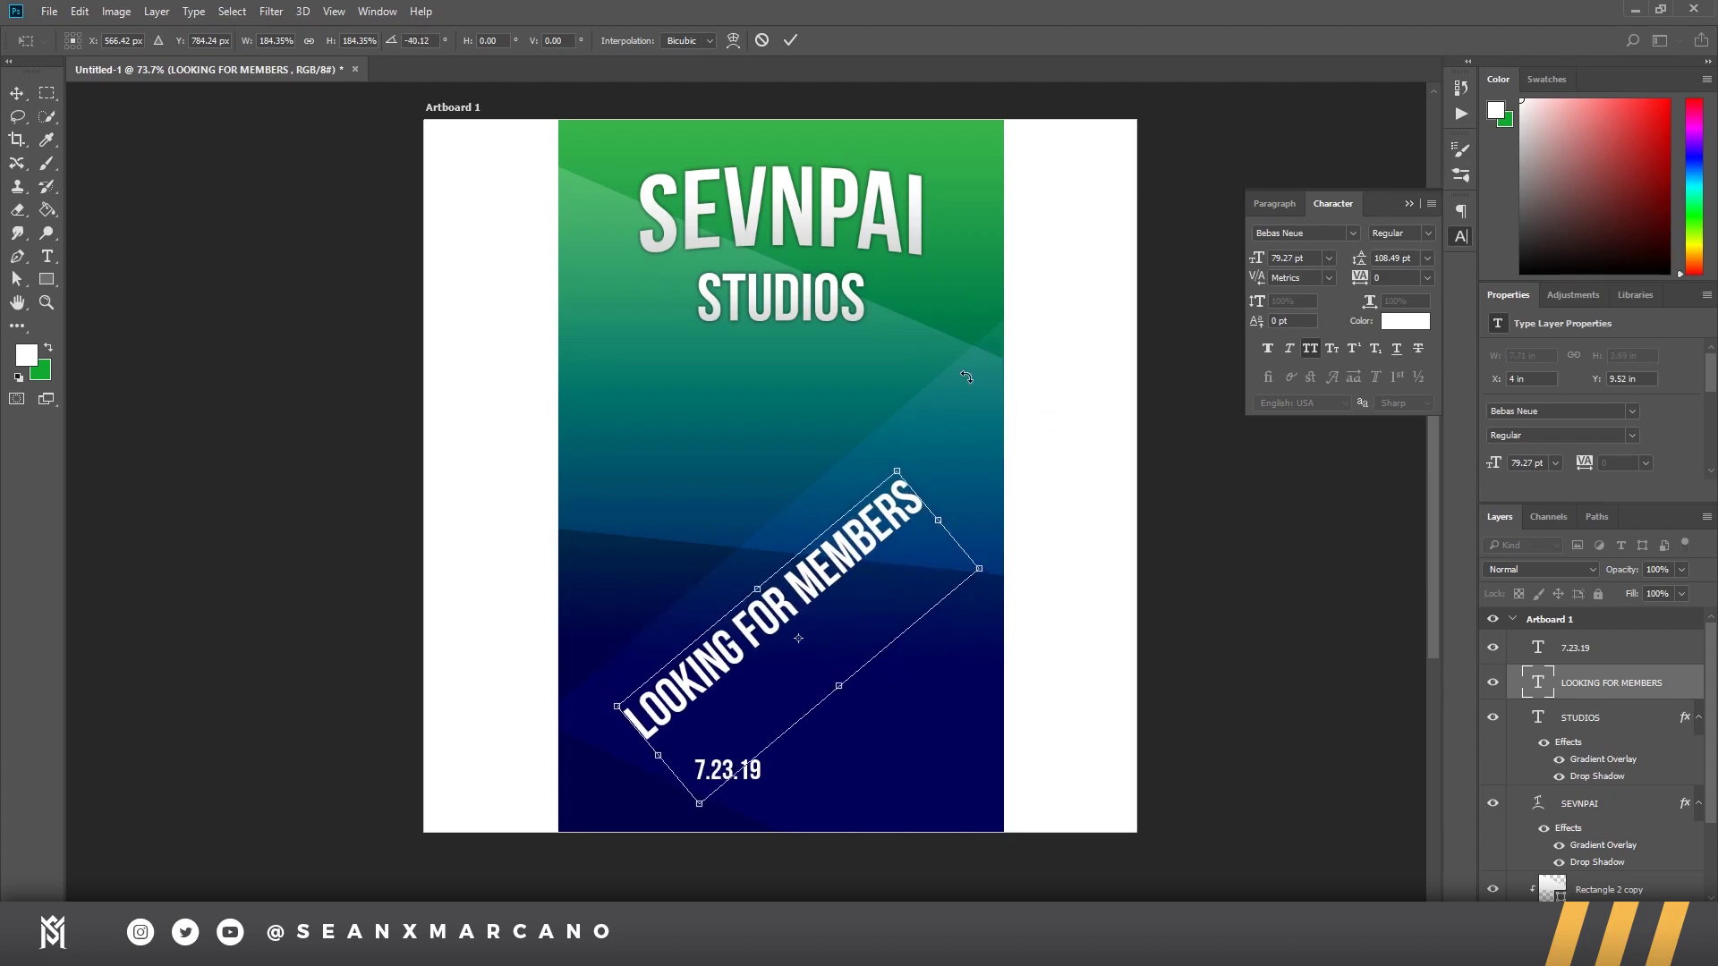
{"action": "left_click_drag", "start_coordinate": [919, 457], "coordinate": [918, 411]}
{"action": "left_click_drag", "start_coordinate": [813, 581], "coordinate": [863, 541]}
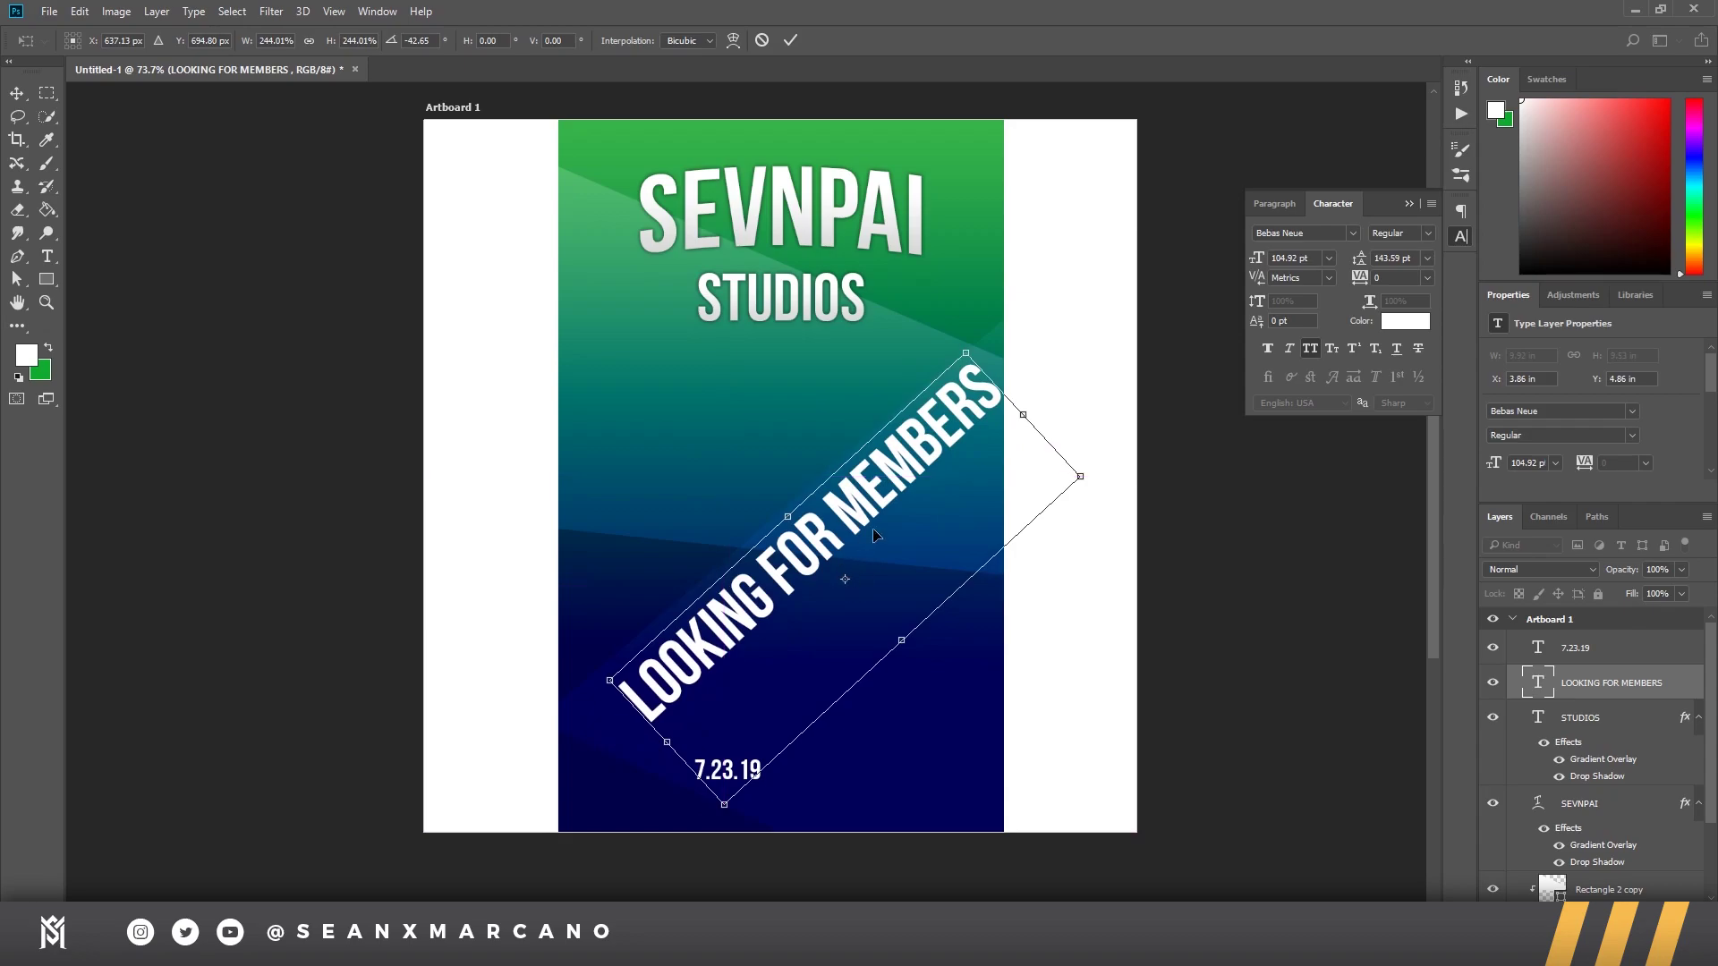
{"action": "left_click_drag", "start_coordinate": [970, 336], "coordinate": [979, 344]}
{"action": "key", "text": "Return"}
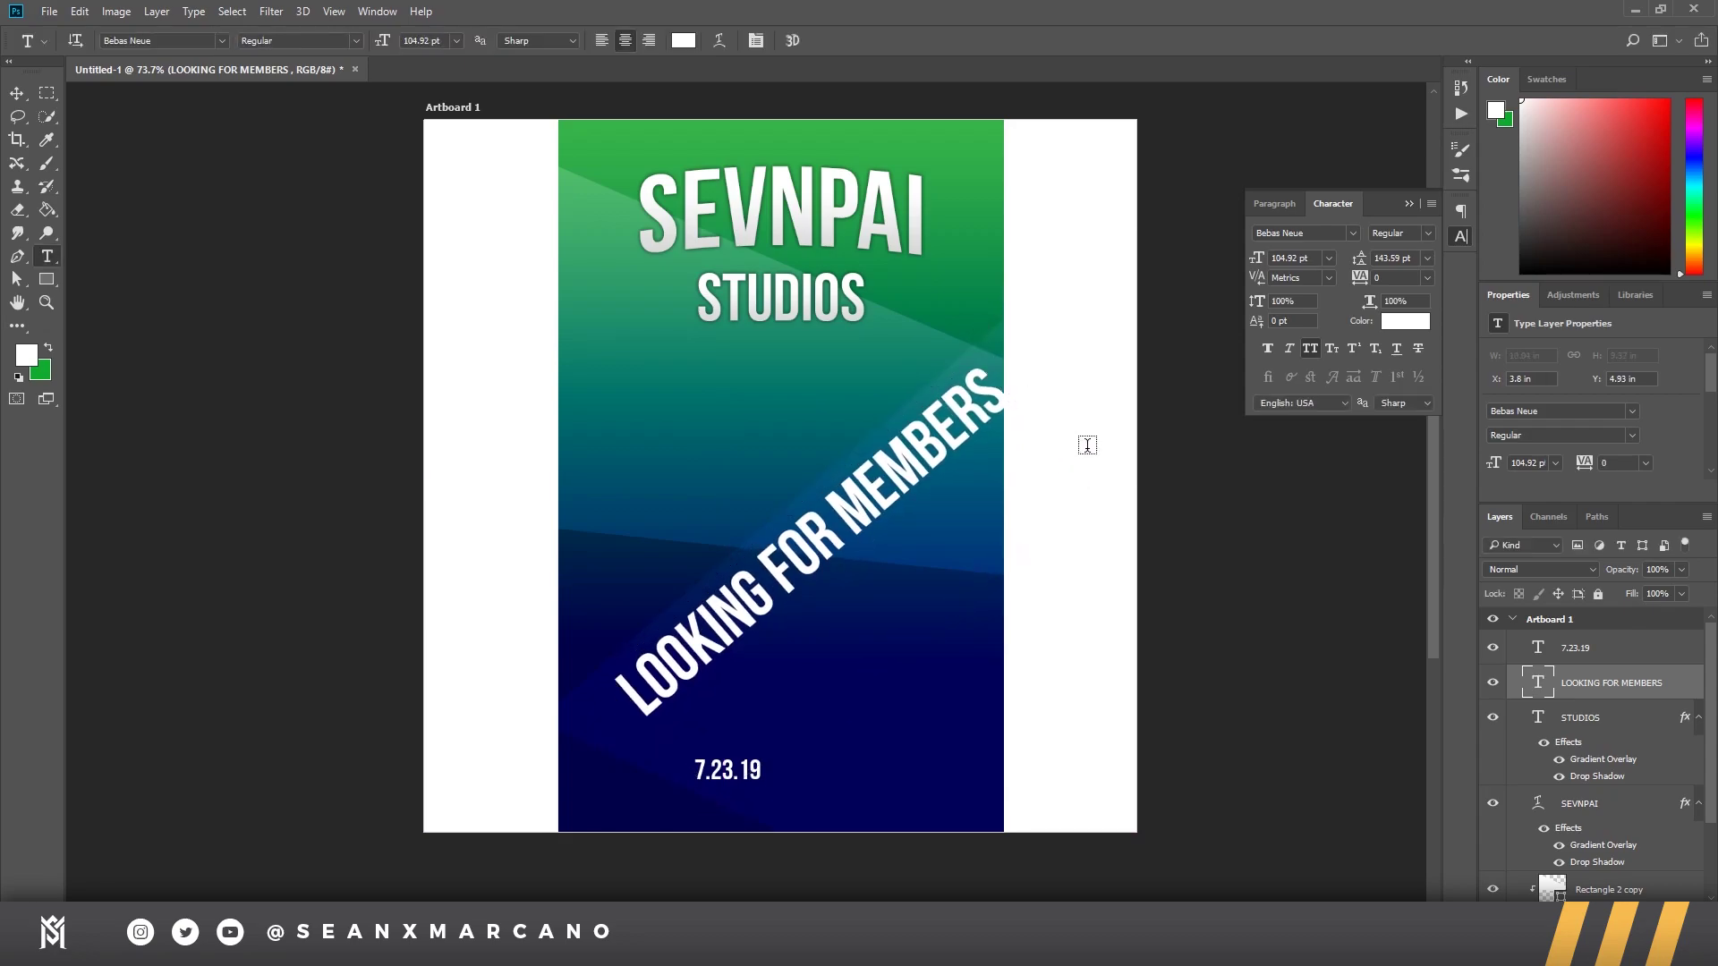
Step: Examine how the LOOKING FOR MEMBERS text lines up with the diagonal path of Rectangle 2
{"action": "key", "text": "a"}
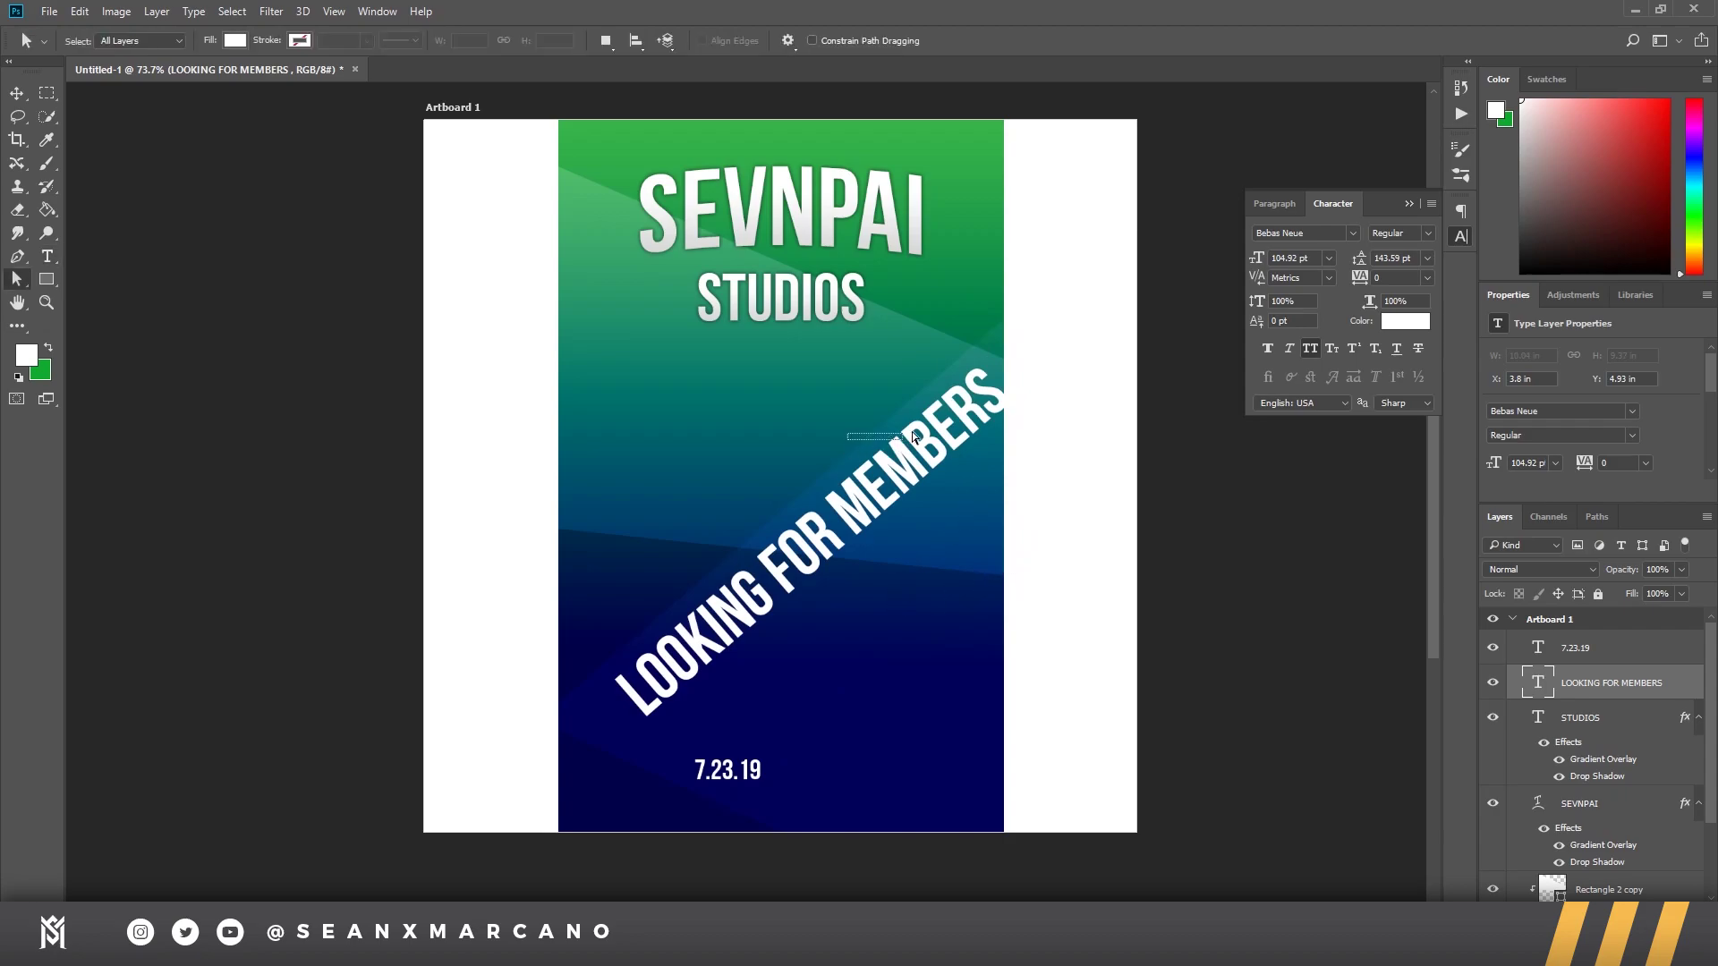
{"action": "left_click", "coordinate": [931, 448]}
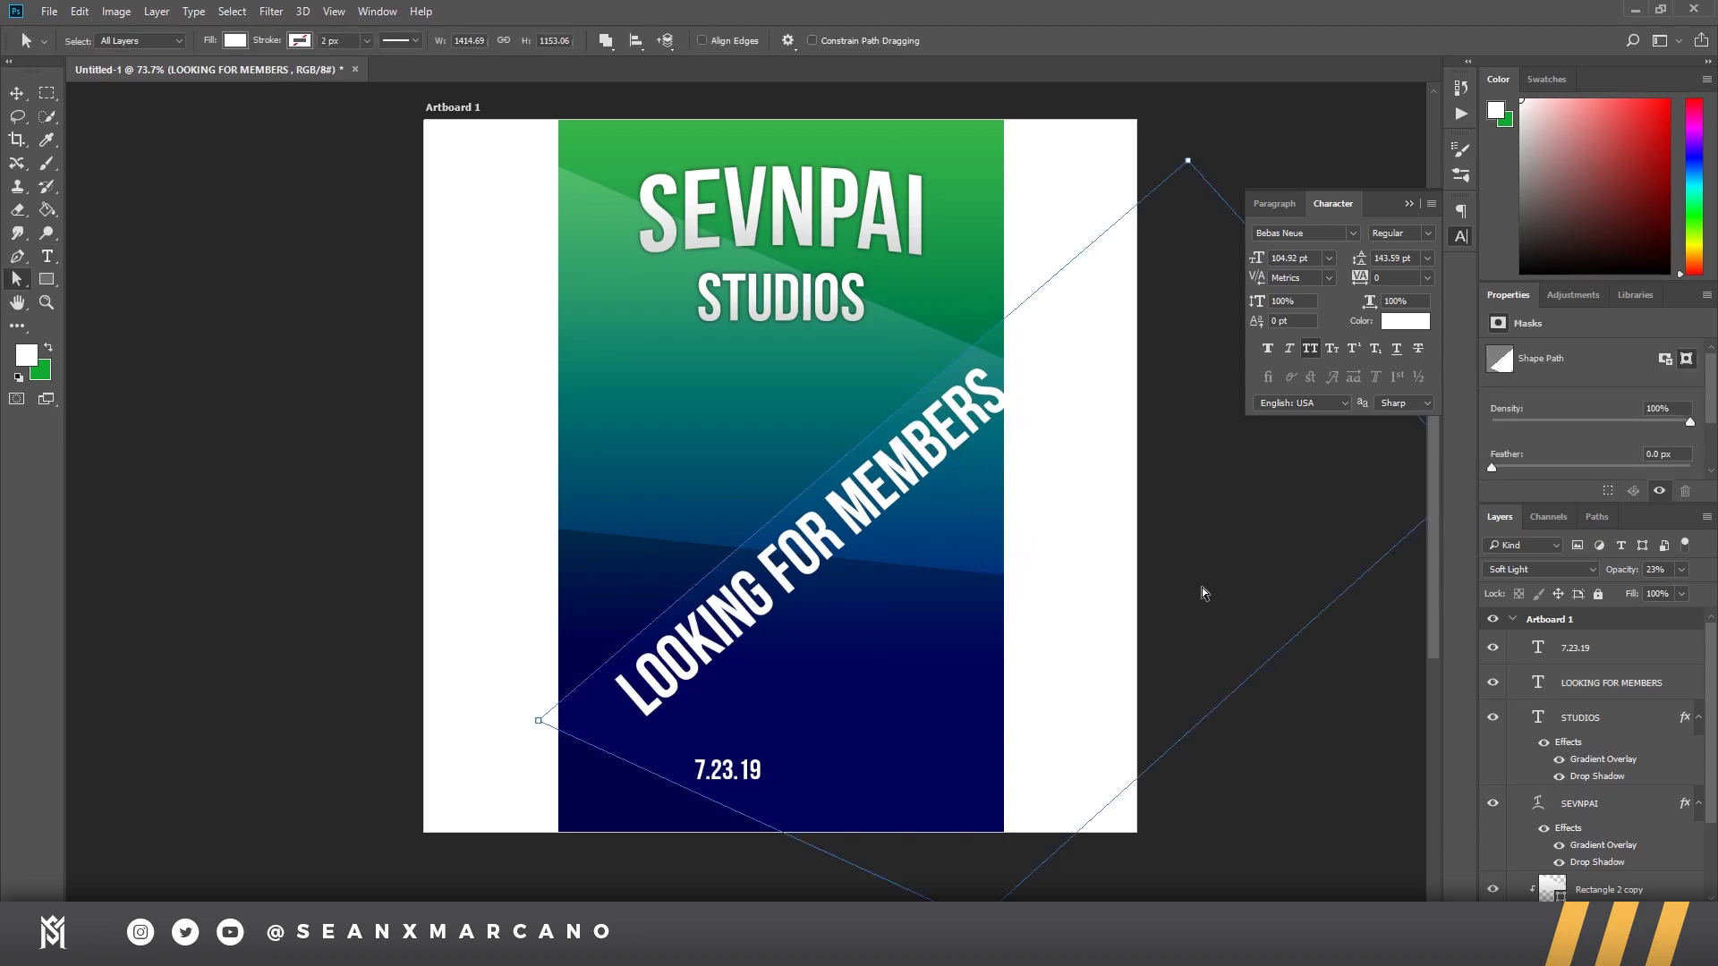
{"action": "scroll", "coordinate": [982, 540], "scroll_direction": "up", "scroll_amount": 3}
{"action": "left_click_drag", "start_coordinate": [985, 476], "coordinate": [833, 501]}
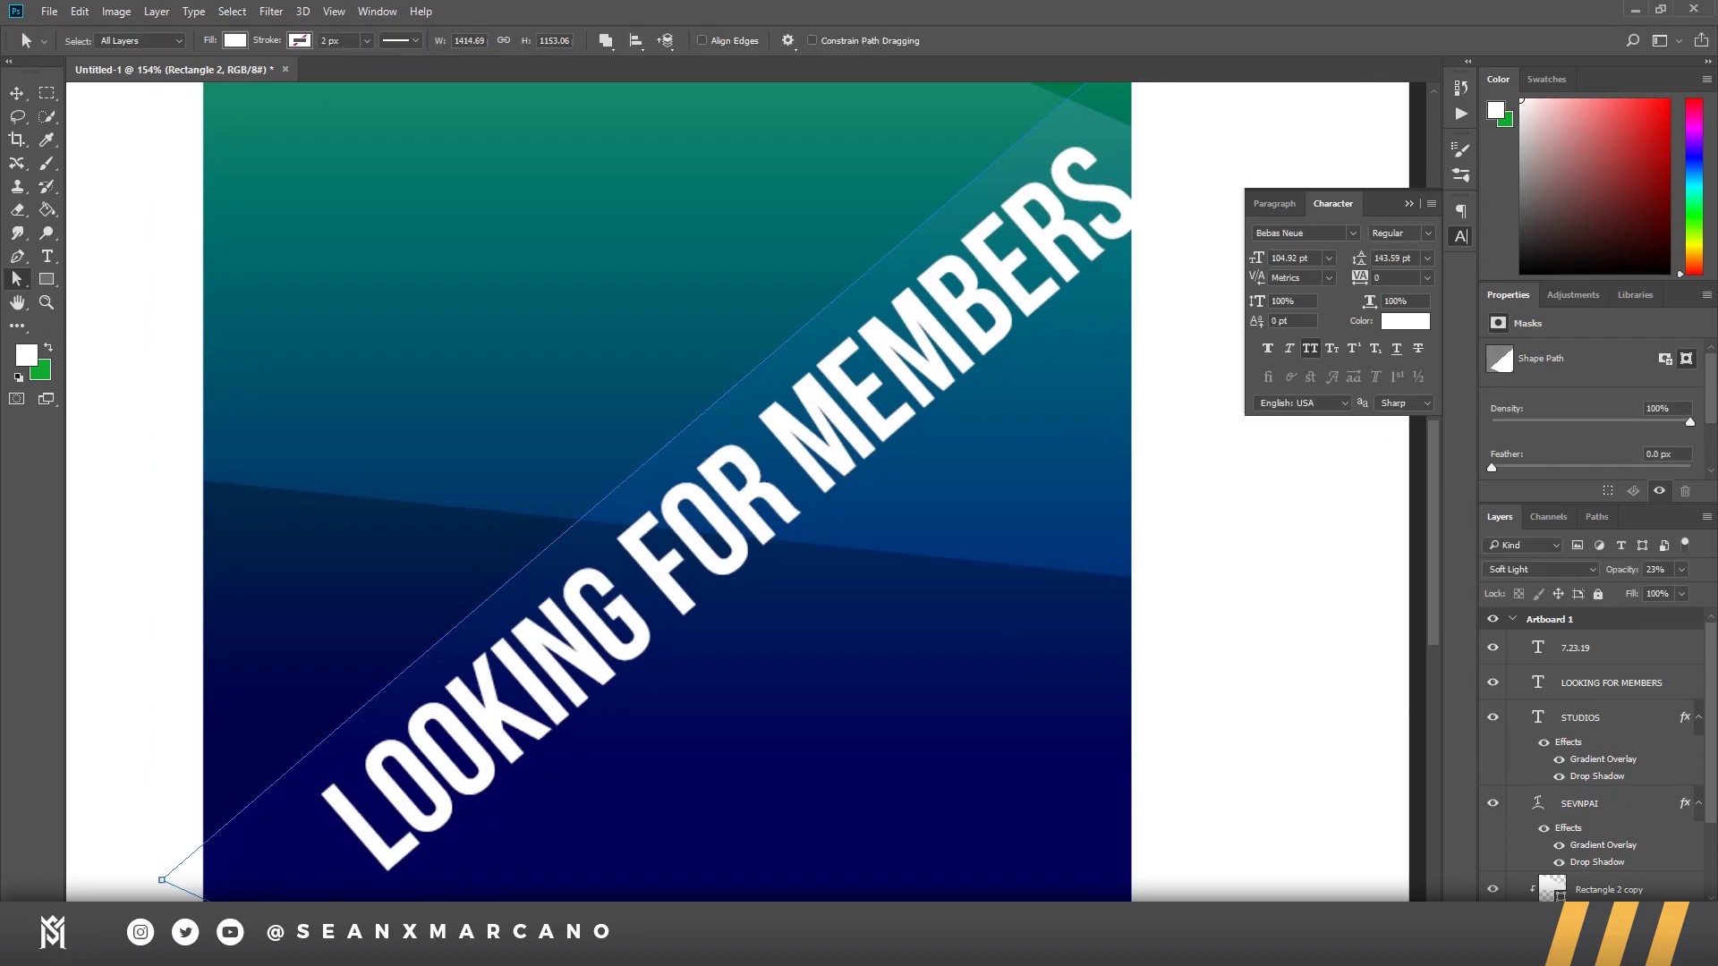
{"action": "key", "text": "v"}
{"action": "left_click", "coordinate": [848, 416]}
{"action": "left_click", "coordinate": [827, 372]}
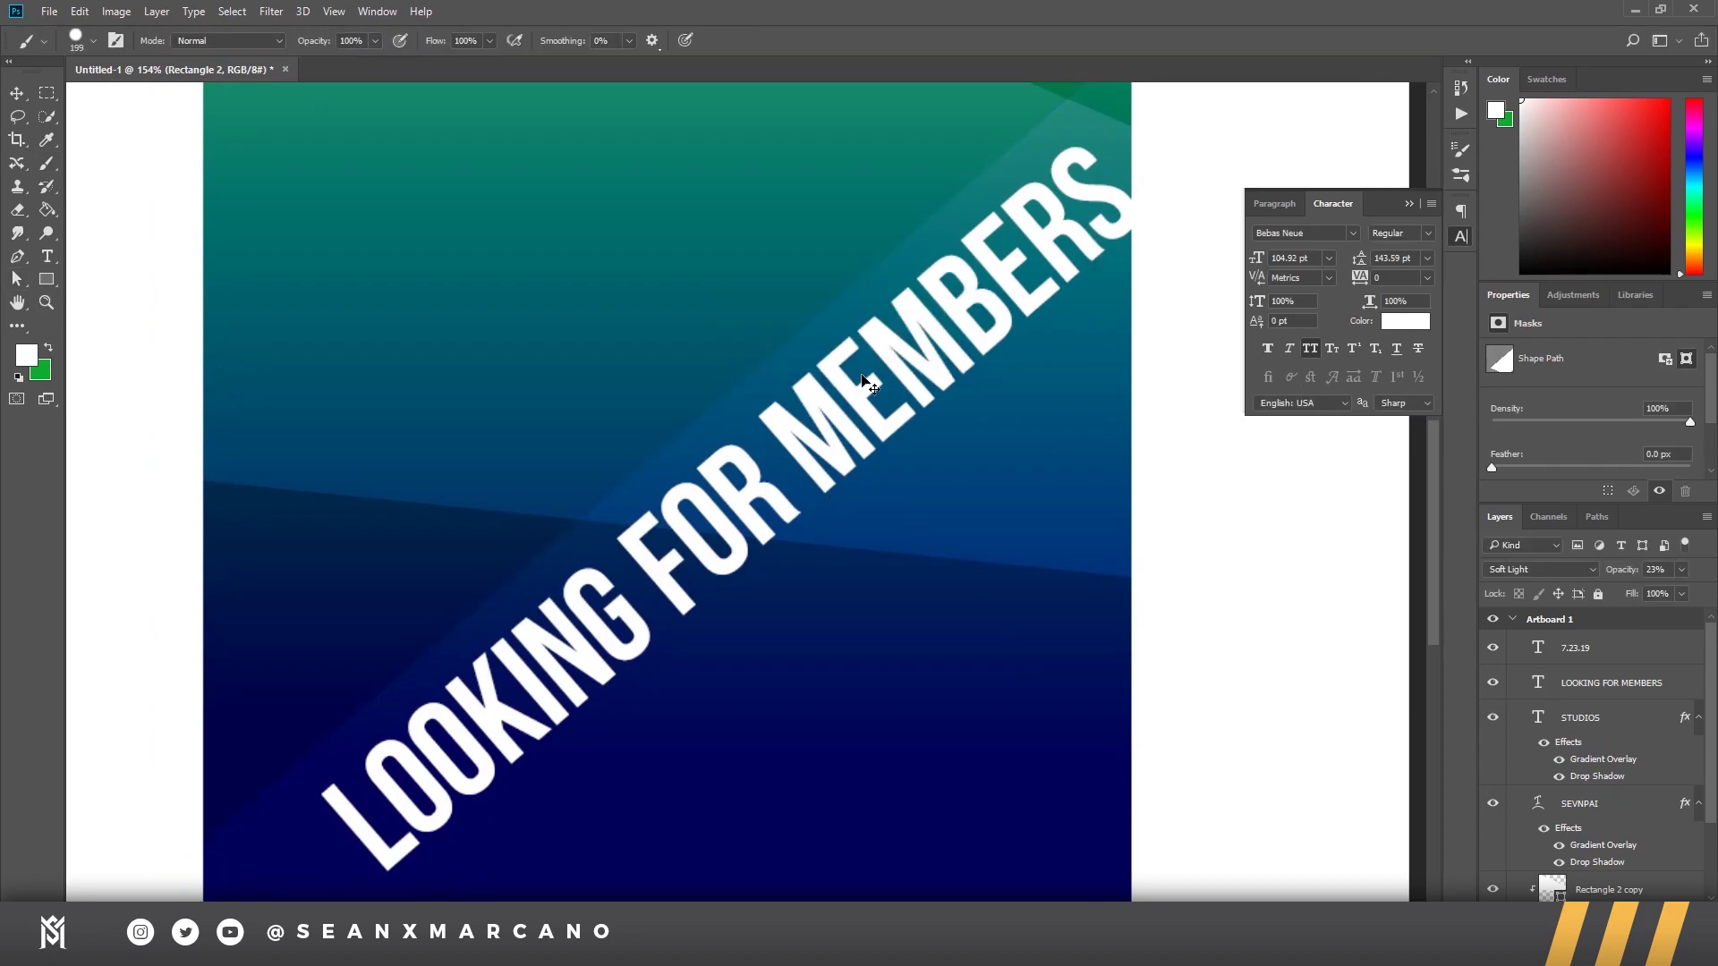
Step: Fine-tune the rotation of the LOOKING FOR MEMBERS text to follow Rectangle 2's diagonal edge
{"action": "left_click", "coordinate": [841, 367]}
{"action": "key", "text": "ctrl+t"}
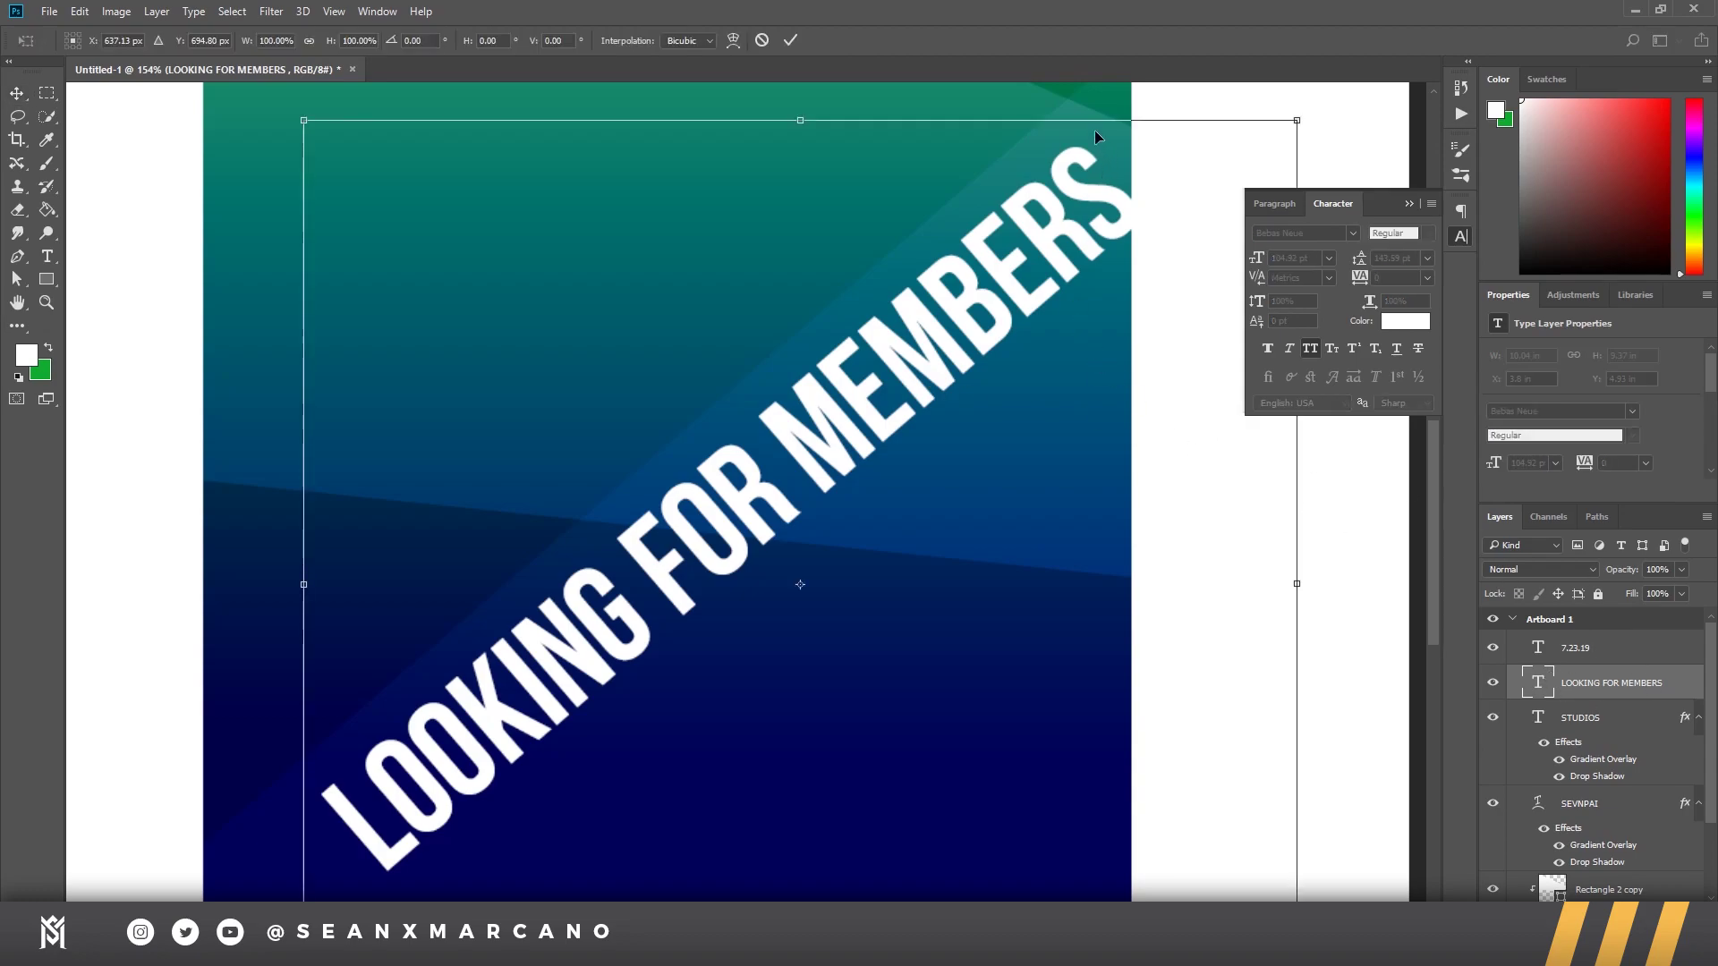
{"action": "key", "text": "Return"}
{"action": "key", "text": "z"}
{"action": "key", "text": "ctrl+0"}
{"action": "key", "text": "v"}
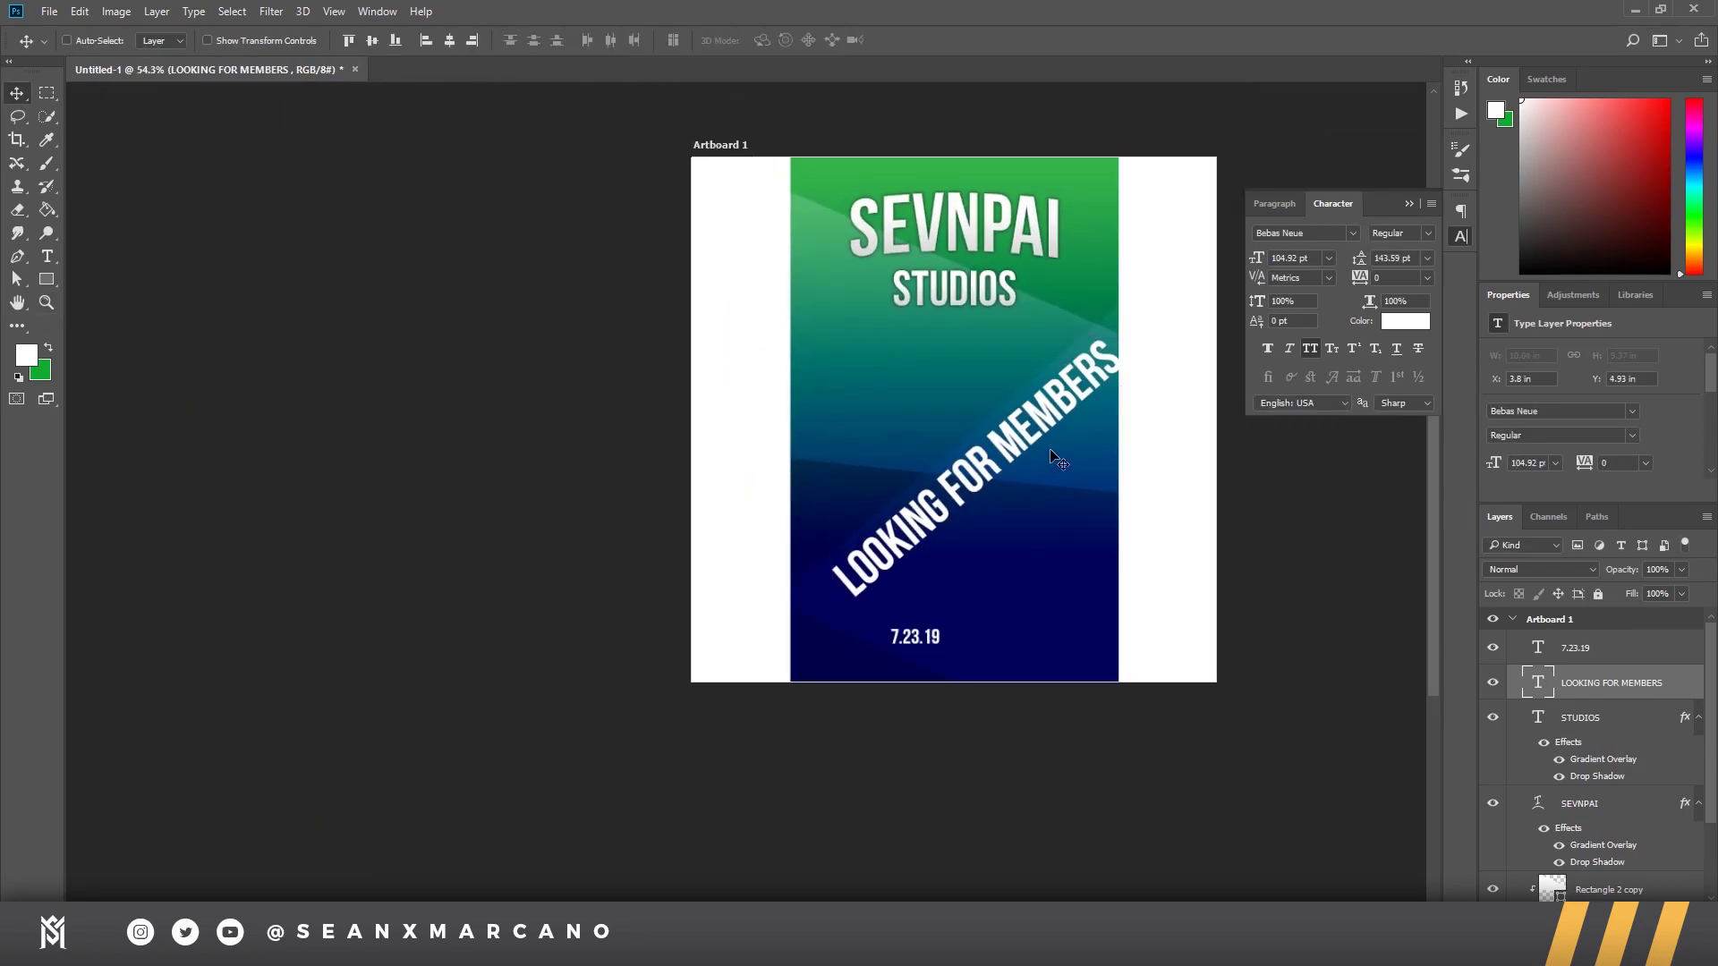
{"action": "key", "text": "ctrl+t"}
{"action": "key", "text": "Escape"}
{"action": "key", "text": "ctrl"}
{"action": "key", "text": "ctrl+t"}
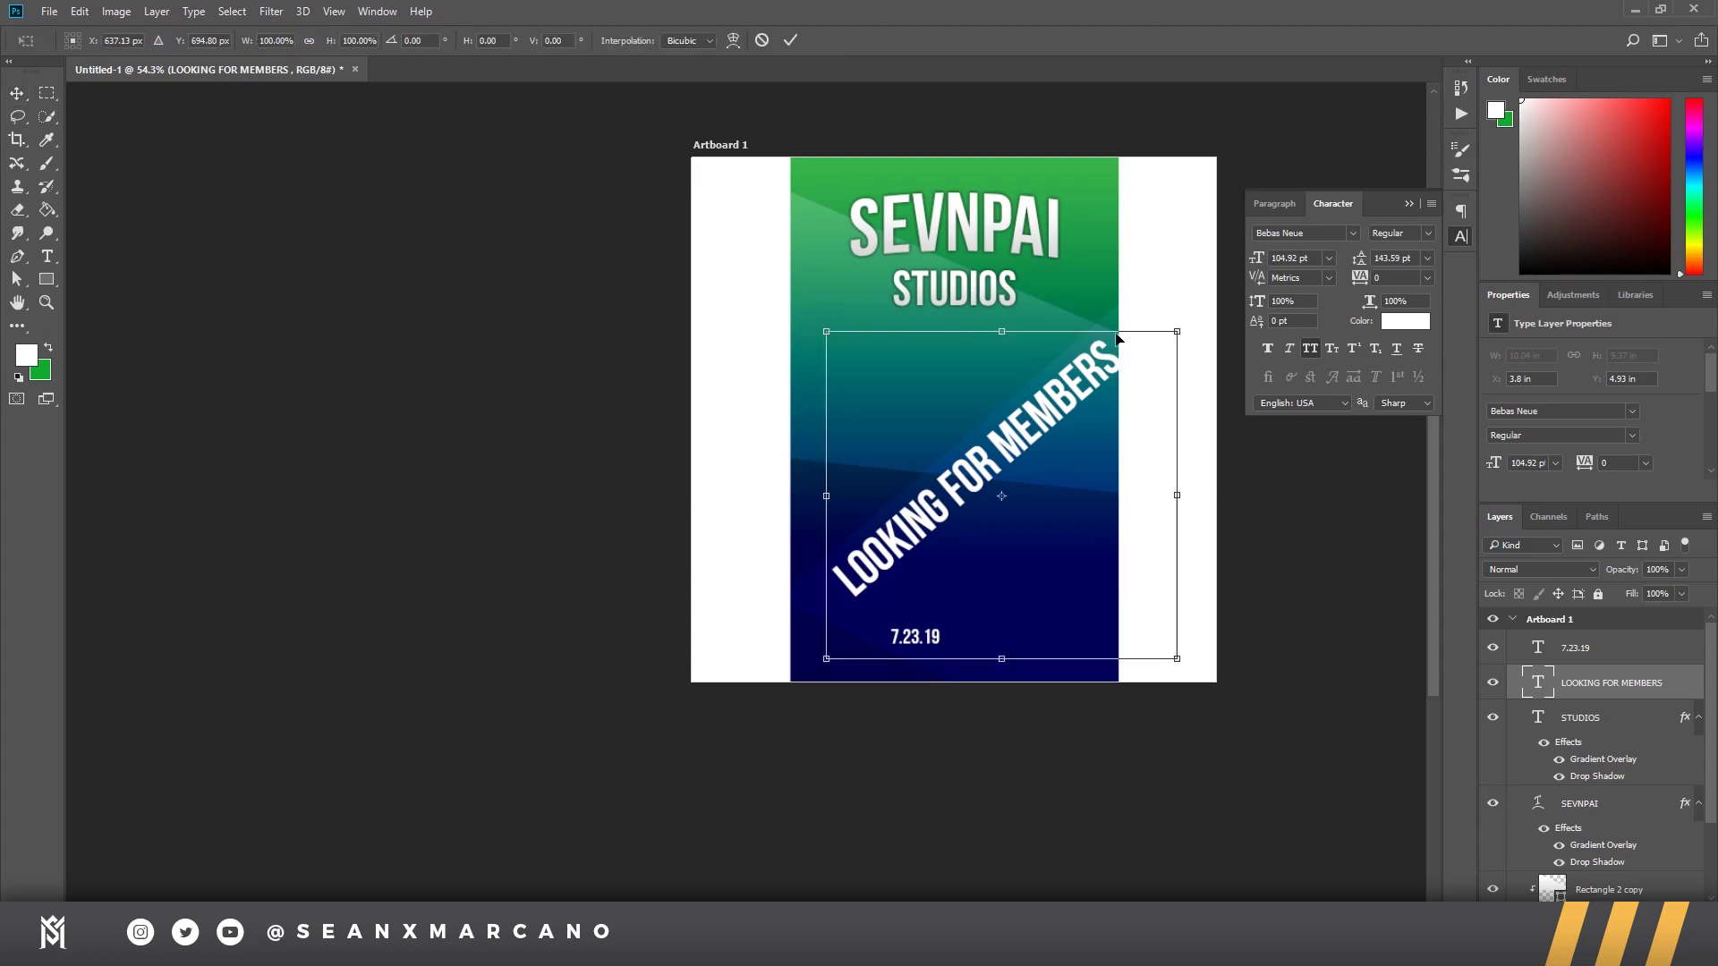
{"action": "left_click_drag", "start_coordinate": [1133, 313], "coordinate": [1136, 307]}
{"action": "key", "text": "Return"}
Step: Enlarge the 7.23.19 date to about 192.81 pt and place it in the gradient's lower-right corner
{"action": "left_click_drag", "start_coordinate": [942, 621], "coordinate": [988, 631]}
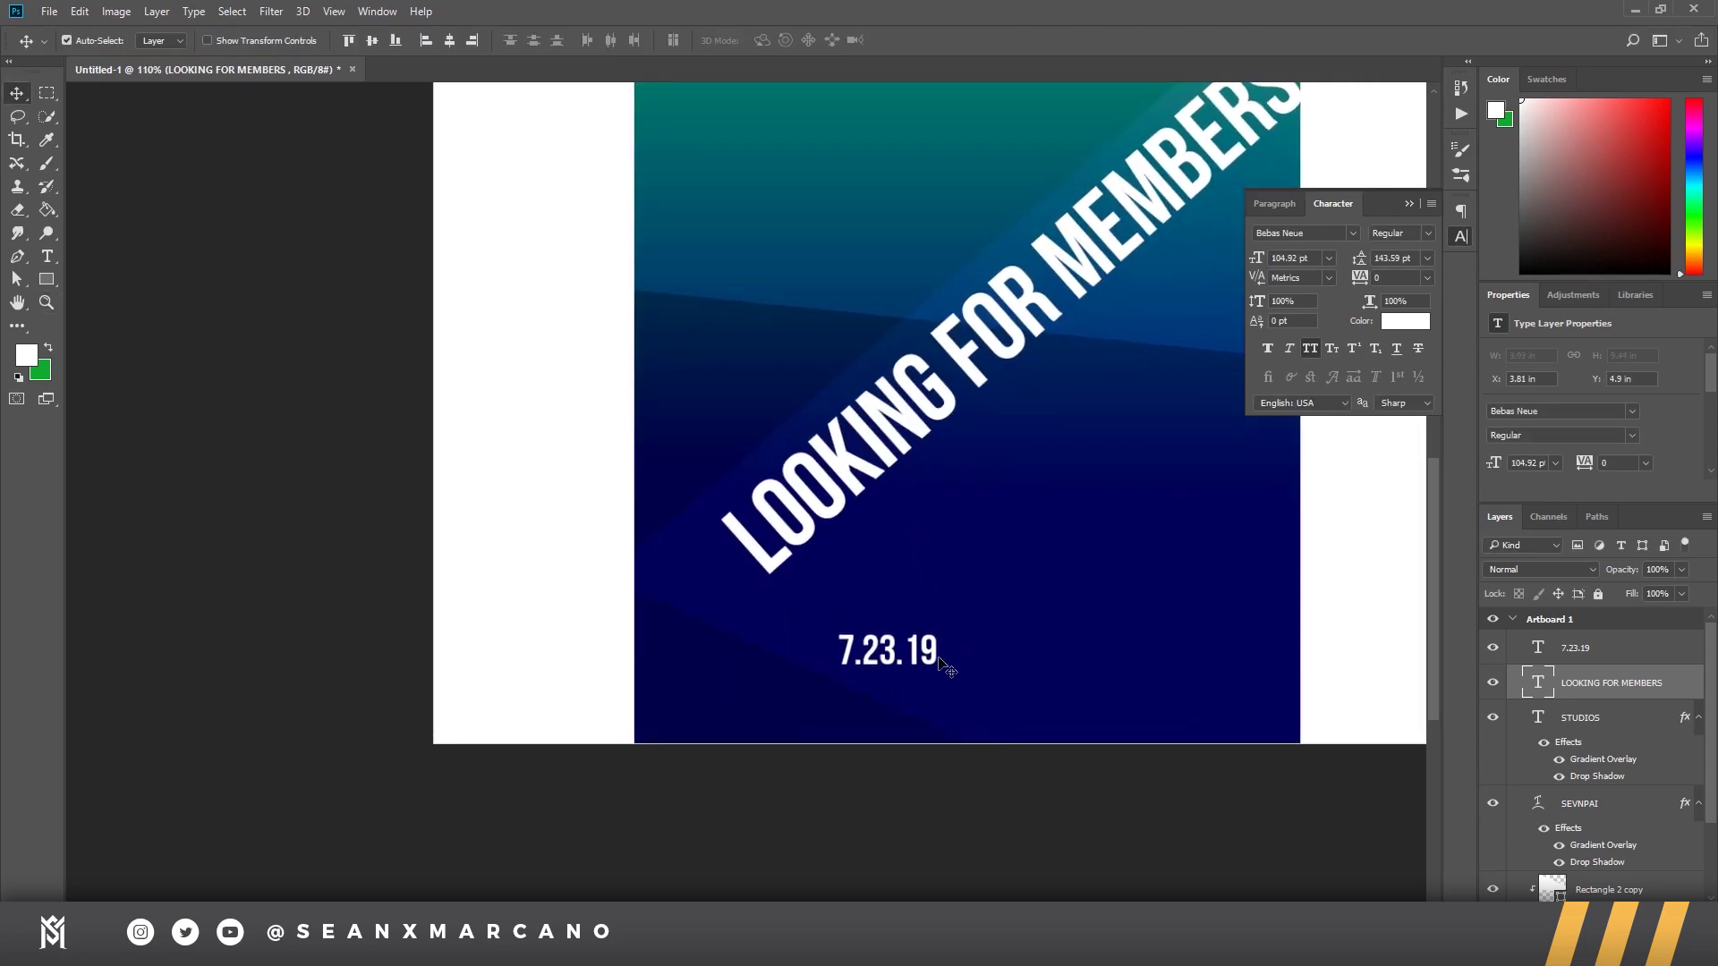
{"action": "key", "text": "t"}
{"action": "left_click", "coordinate": [895, 653]}
{"action": "key", "text": "ctrl+a"}
{"action": "key", "text": "ctrl+Return"}
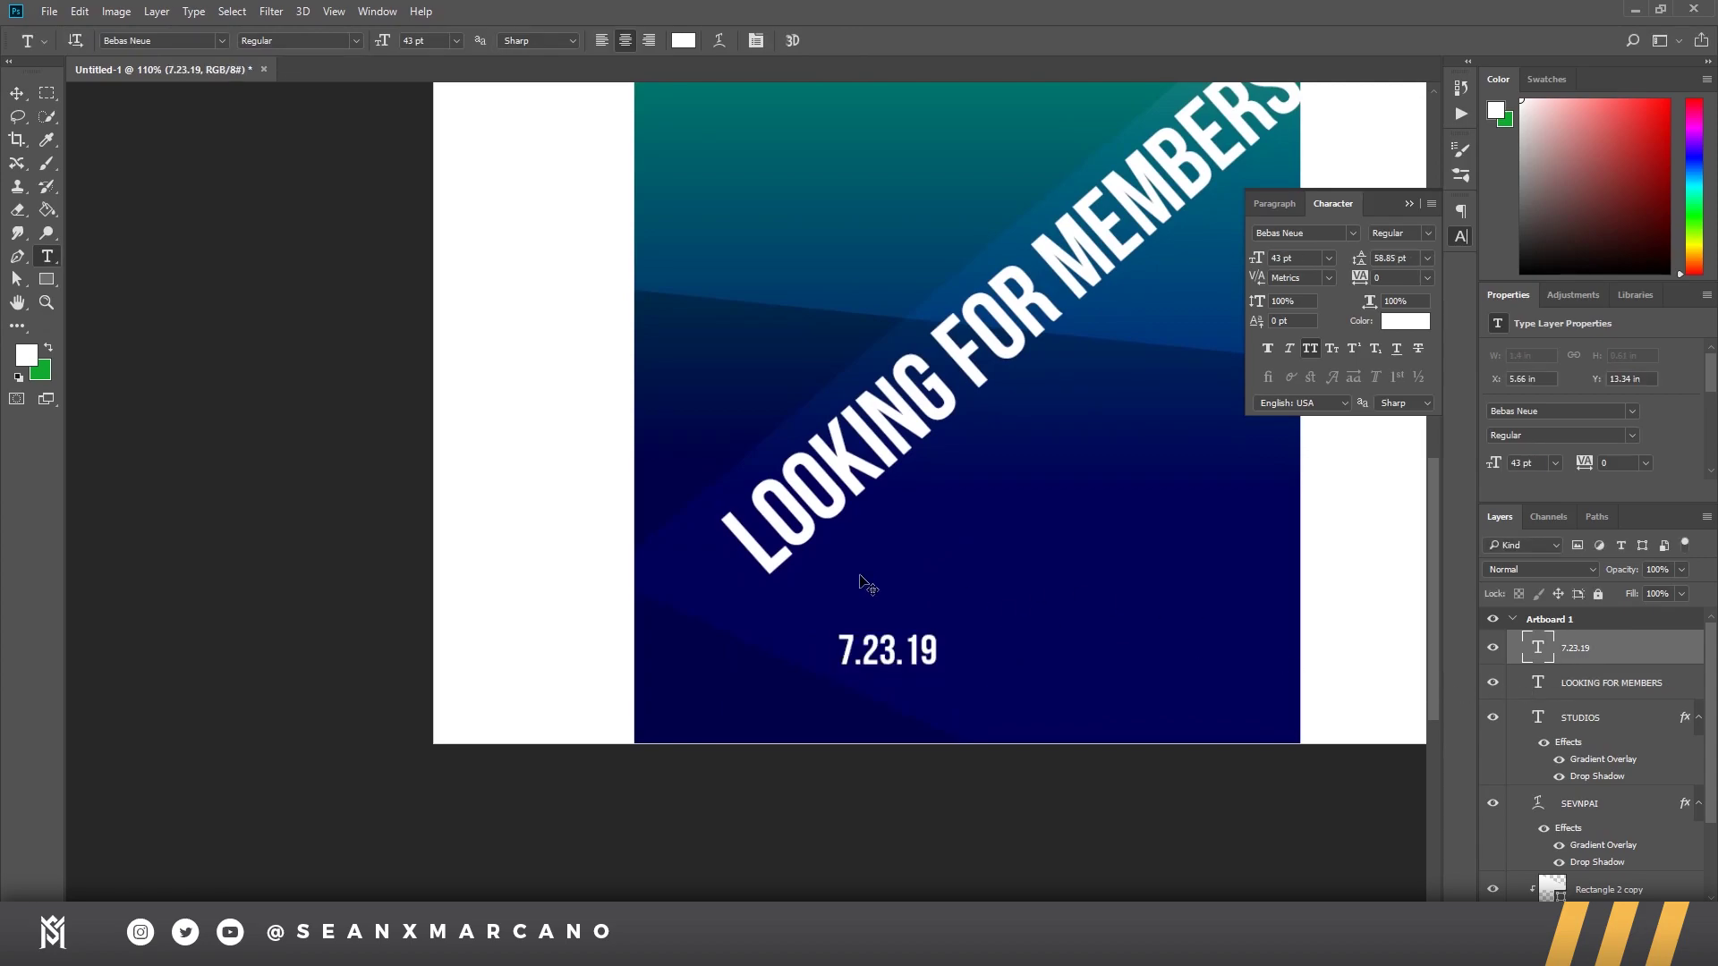
{"action": "key", "text": "ctrl+t"}
{"action": "left_click_drag", "start_coordinate": [938, 669], "coordinate": [1292, 824]}
{"action": "left_click_drag", "start_coordinate": [1204, 718], "coordinate": [1226, 661]}
{"action": "key", "text": "Return"}
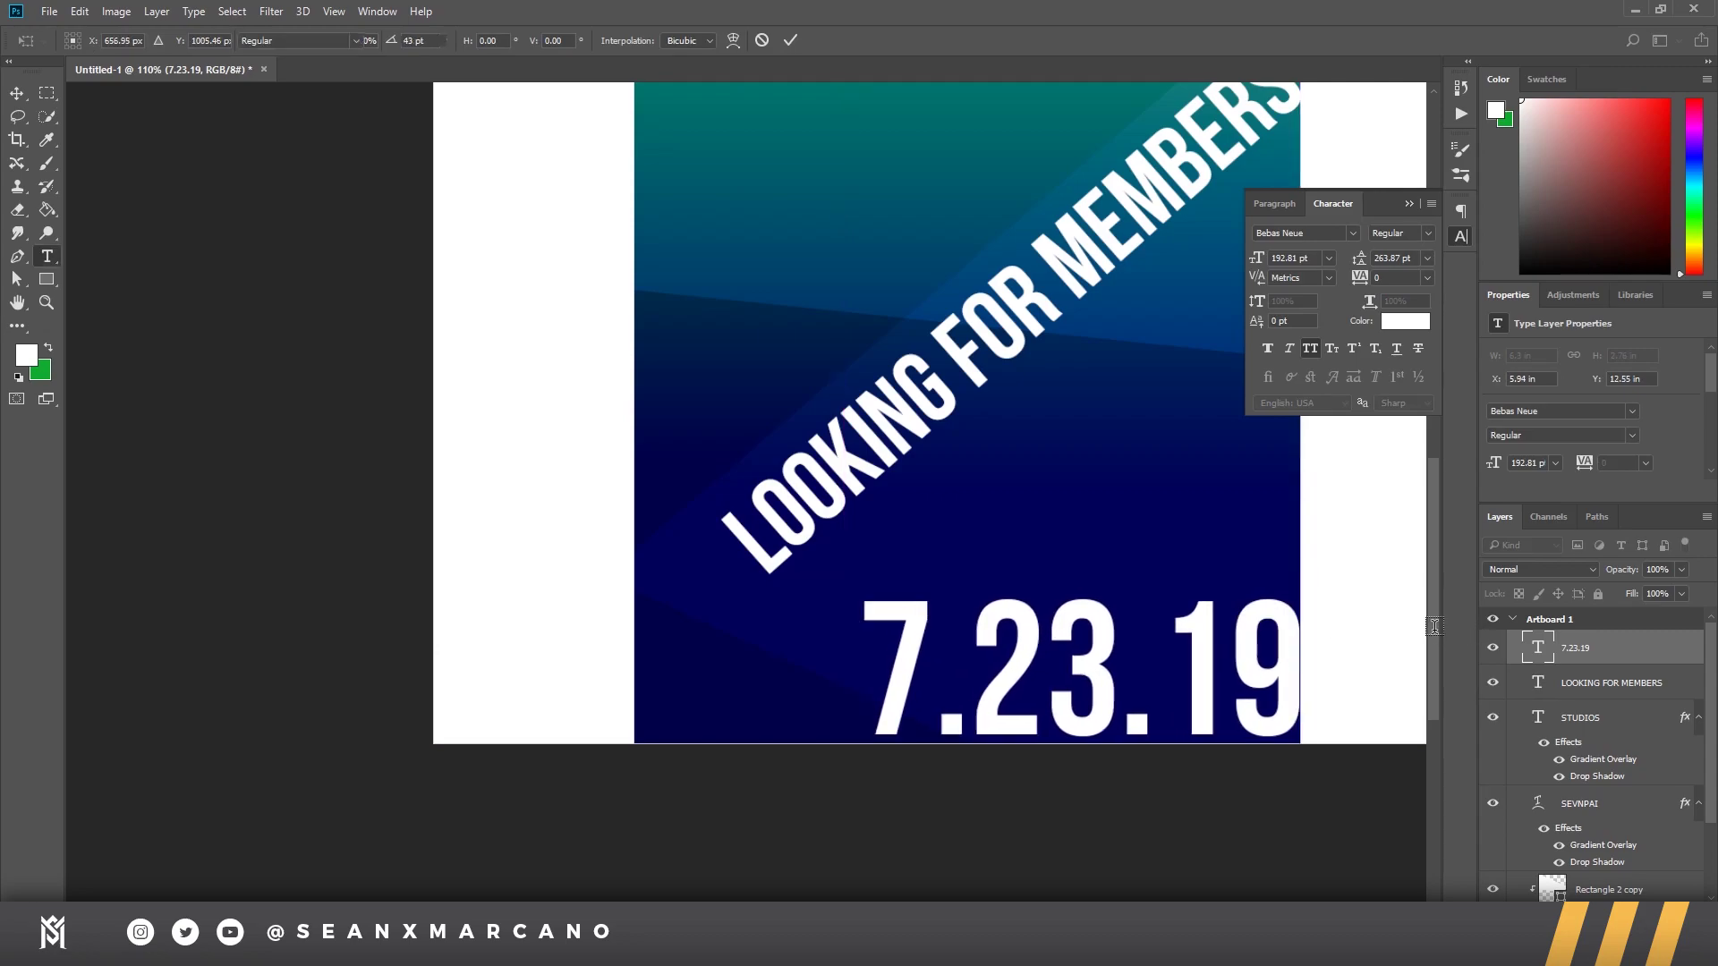
Step: Nudge the 7.23.19 date slightly to the right to sit flush with the gradient rectangle's edge
{"action": "key", "text": "ctrl+t"}
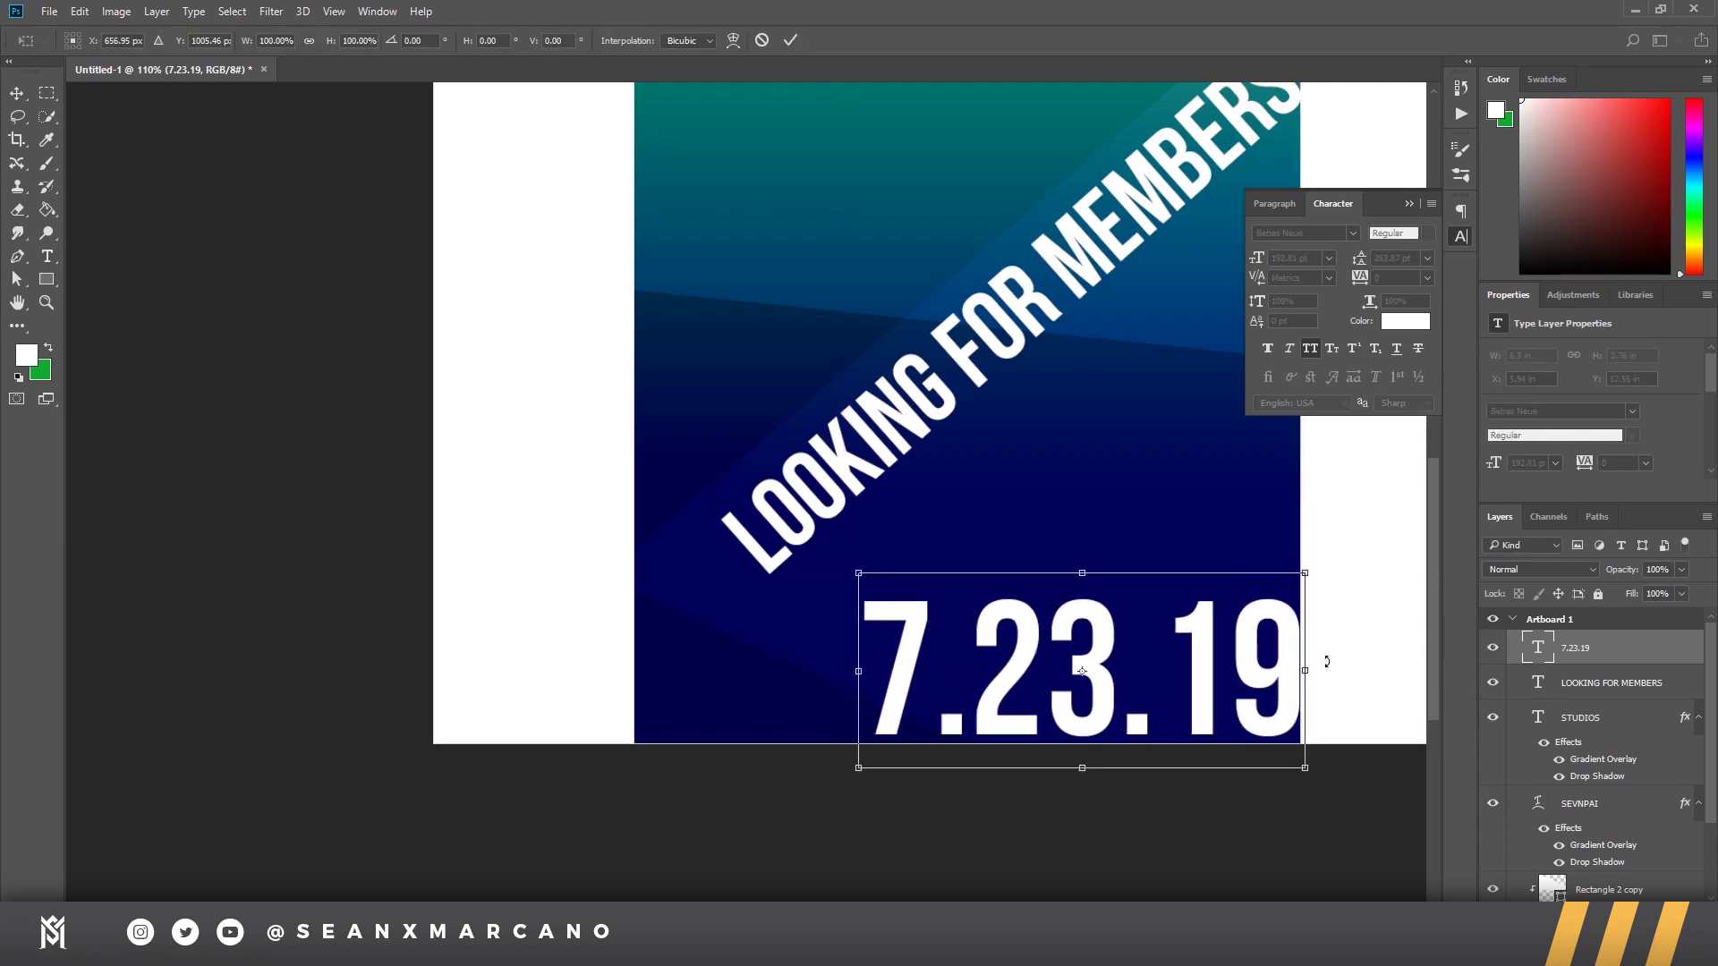
{"action": "key", "text": "Return"}
{"action": "scroll", "coordinate": [1331, 664], "scroll_direction": "up", "scroll_amount": 8}
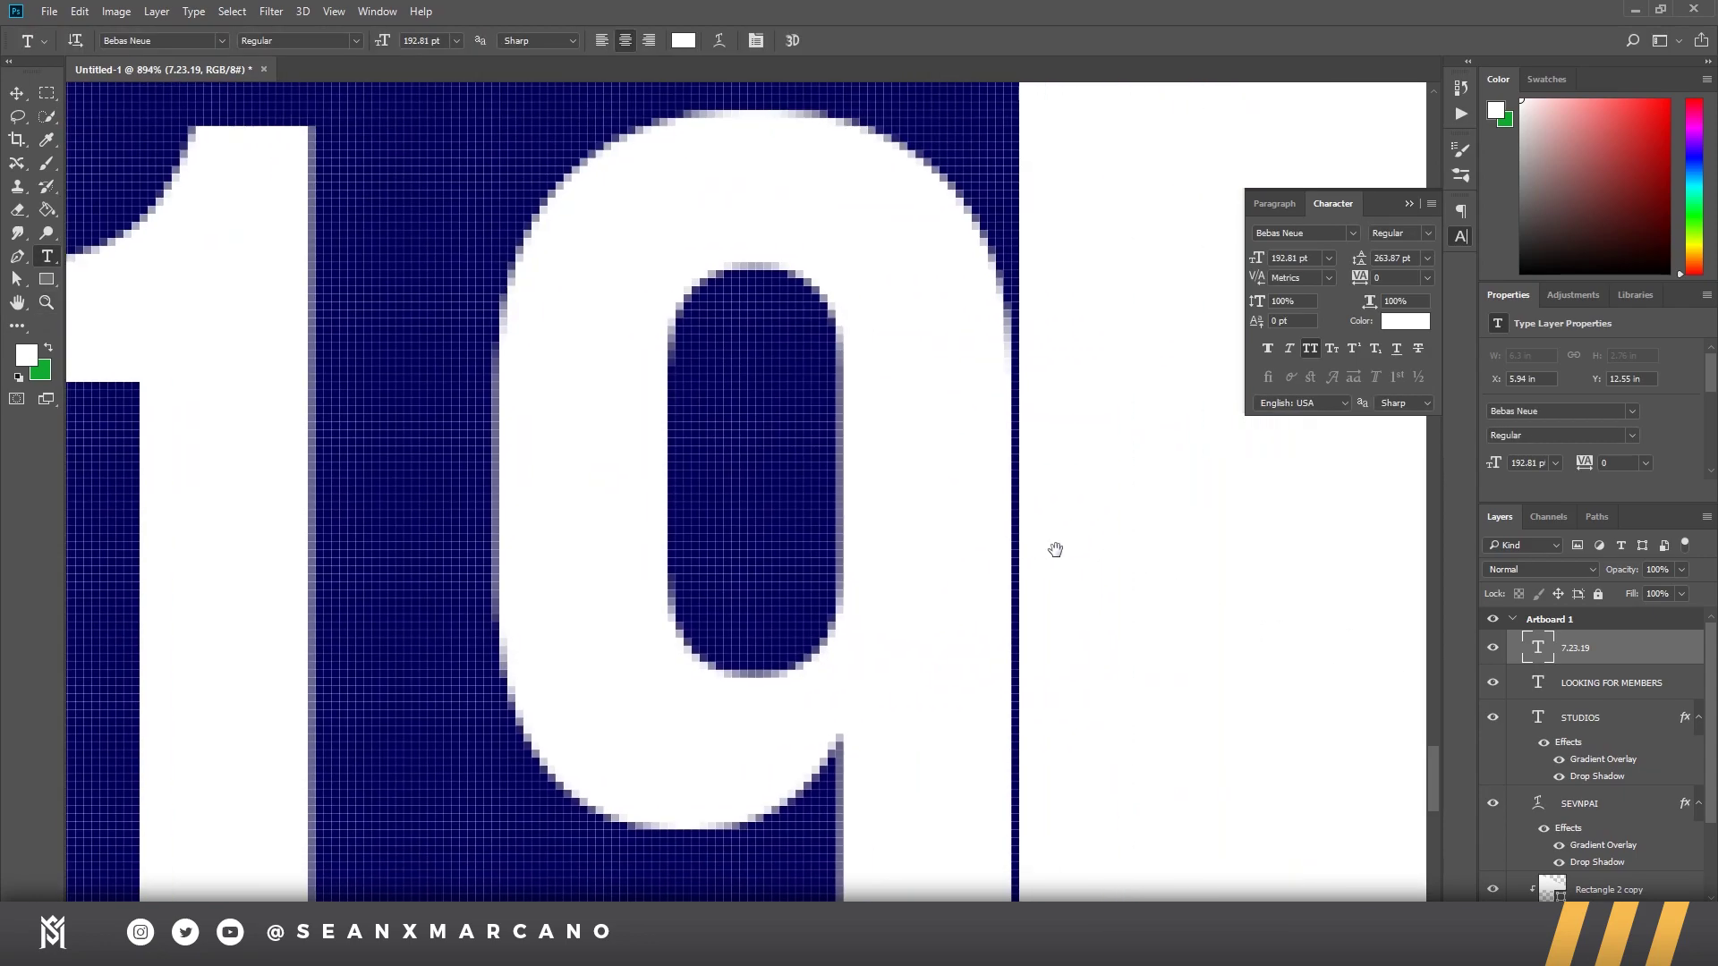
{"action": "left_click", "coordinate": [1014, 217]}
{"action": "key", "text": "BackSpace"}
{"action": "scroll", "coordinate": [1110, 663], "scroll_direction": "down", "scroll_amount": 3}
{"action": "left_click", "coordinate": [1087, 832]}
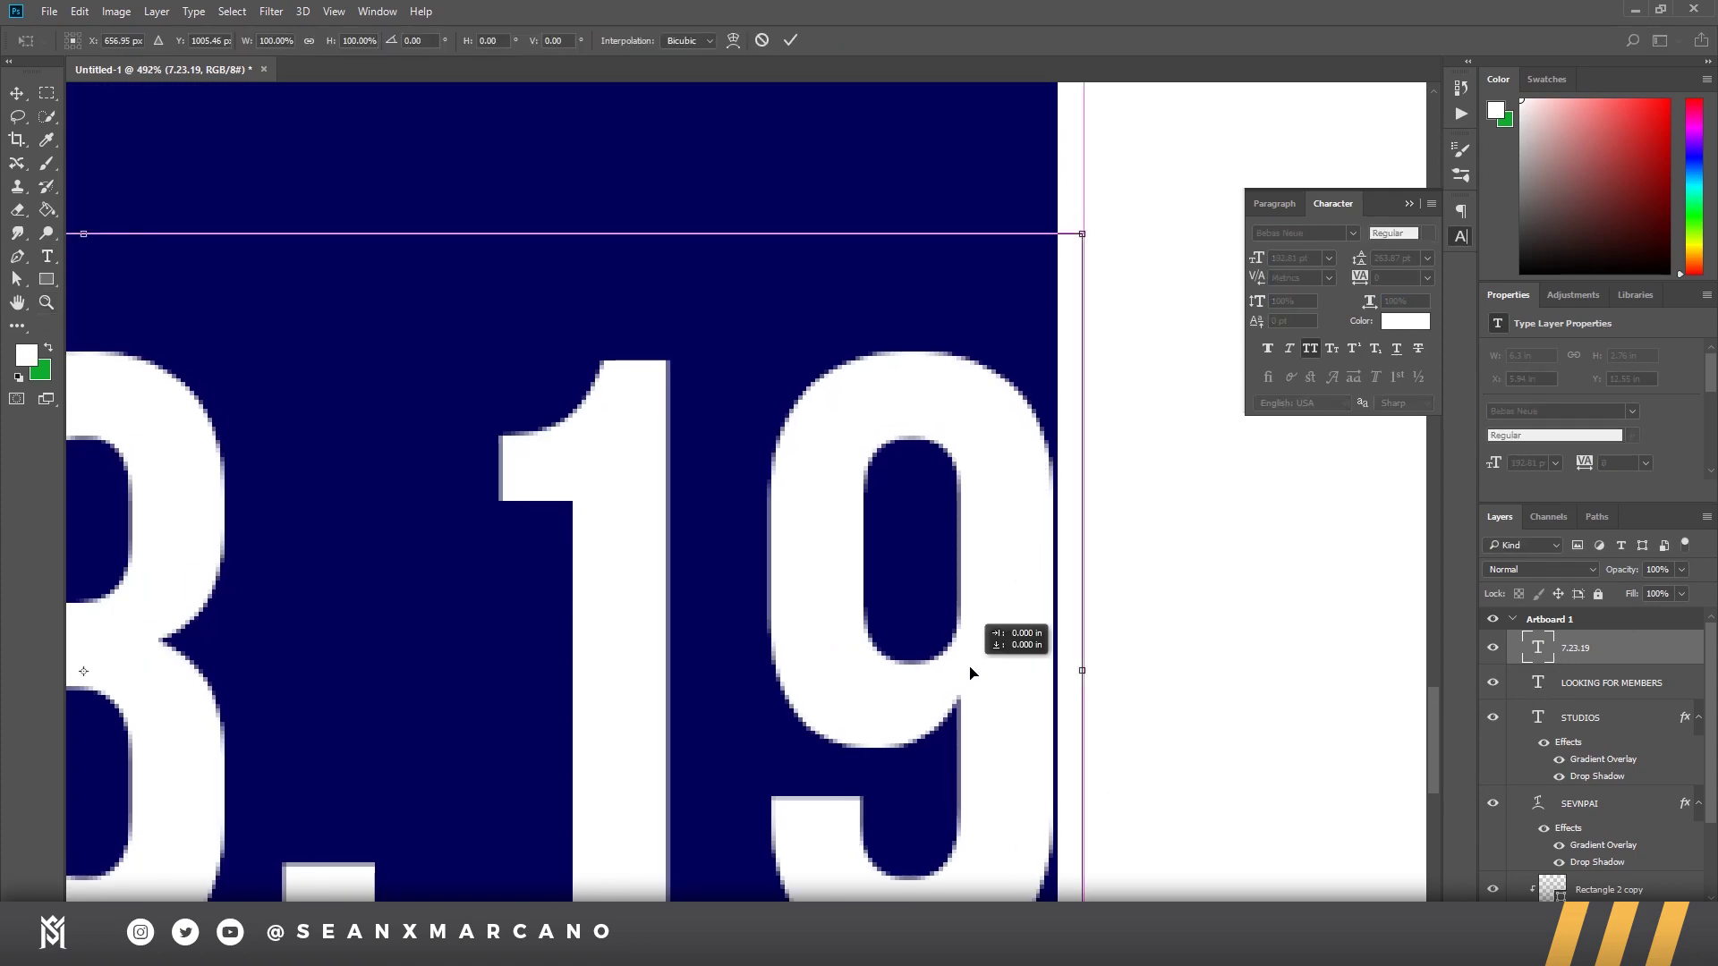
{"action": "left_click_drag", "start_coordinate": [970, 671], "coordinate": [980, 671]}
Step: Scale the 7.23.19 date down to about 182.68 pt and inset it from the gradient's lower-right corner
{"action": "key", "text": "z"}
{"action": "scroll", "coordinate": [1141, 671], "scroll_direction": "down", "scroll_amount": 3}
{"action": "key", "text": "t"}
{"action": "scroll", "coordinate": [946, 562], "scroll_direction": "down", "scroll_amount": 5}
{"action": "scroll", "coordinate": [975, 804], "scroll_direction": "up", "scroll_amount": 3}
{"action": "key", "text": "ctrl+t"}
{"action": "mouse_move", "coordinate": [975, 804]}
{"action": "left_mouse_down"}
{"action": "mouse_move", "coordinate": [963, 789]}
{"action": "mouse_move", "coordinate": [997, 825]}
{"action": "mouse_move", "coordinate": [965, 791]}
{"action": "left_mouse_up"}
{"action": "key", "text": "Return"}
{"action": "key", "text": "ctrl+t"}
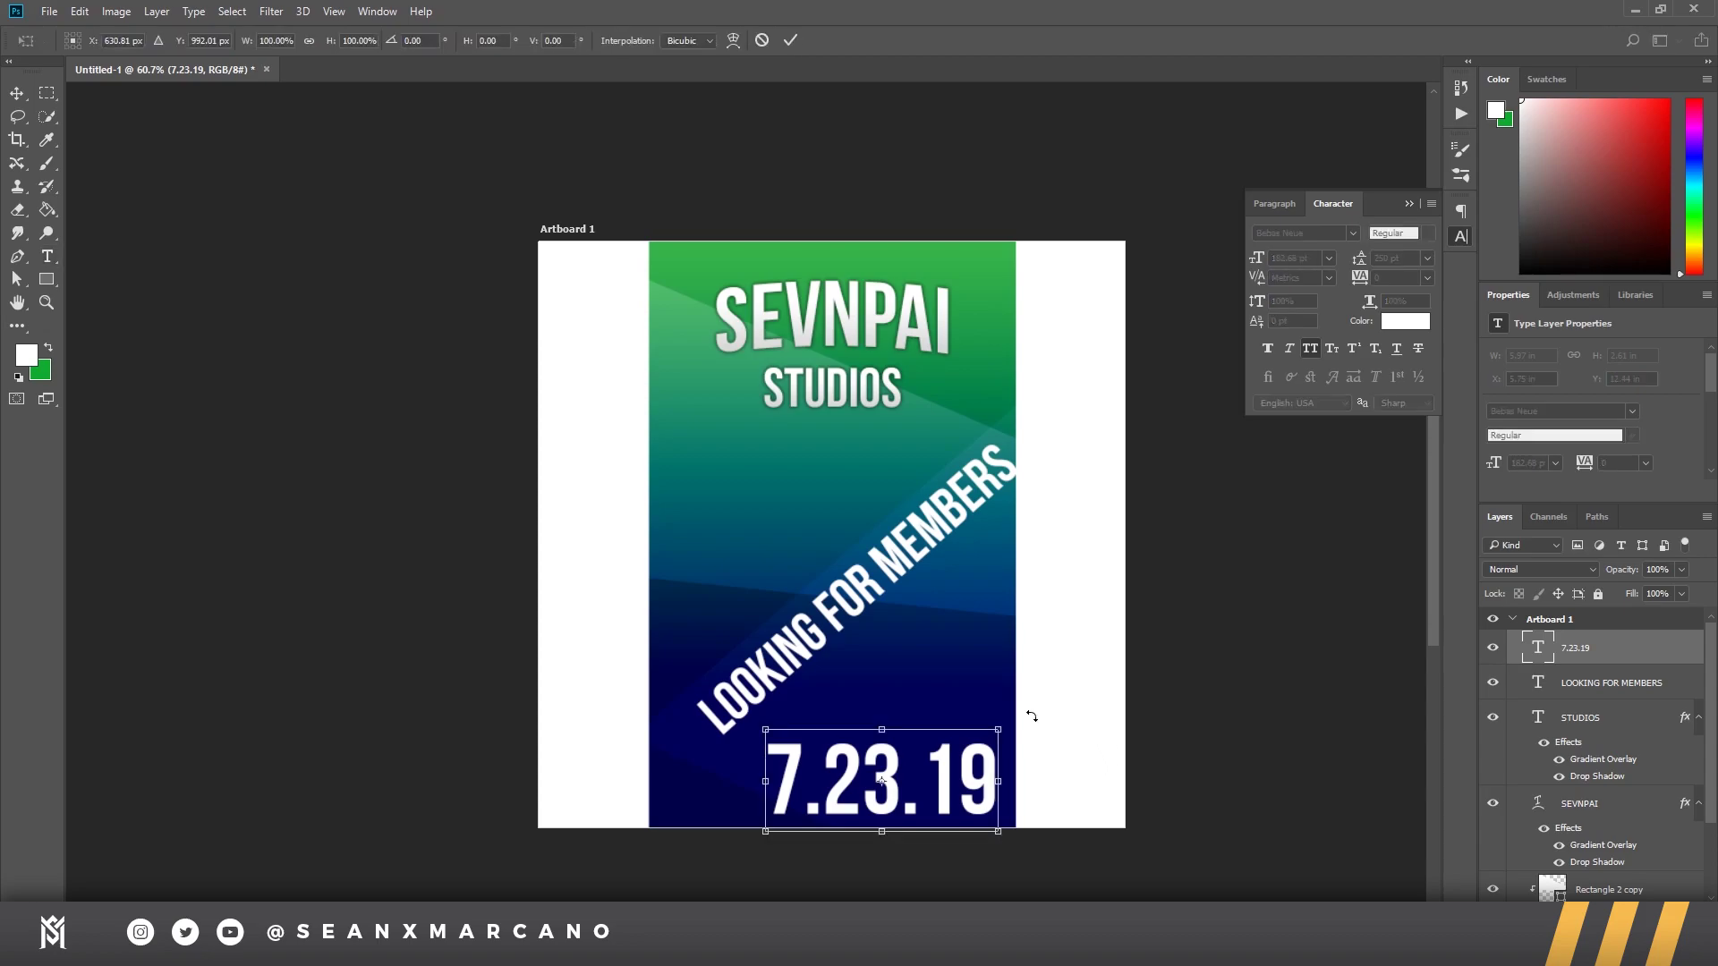
{"action": "key", "text": "Return"}
{"action": "key", "text": "z"}
{"action": "left_click_drag", "start_coordinate": [1028, 740], "coordinate": [828, 460]}
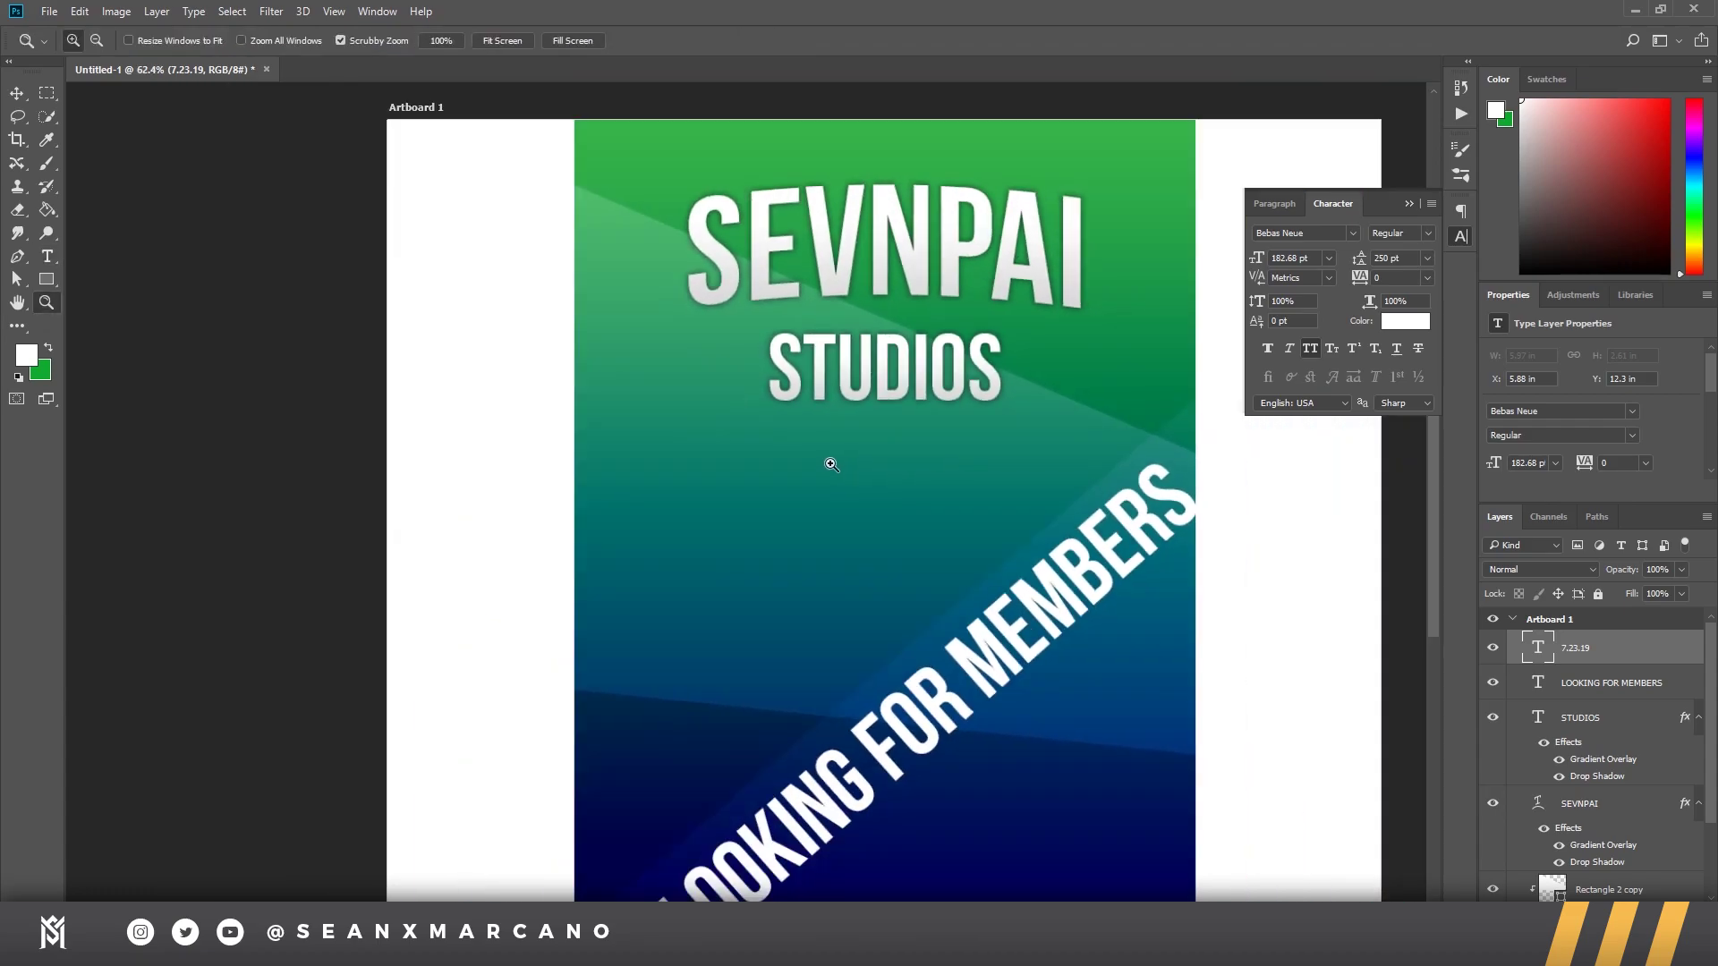
Step: Group all the poster layers, from the 7.23.19 date down to Rectangle 1
{"action": "key", "text": "t"}
{"action": "key", "text": "z"}
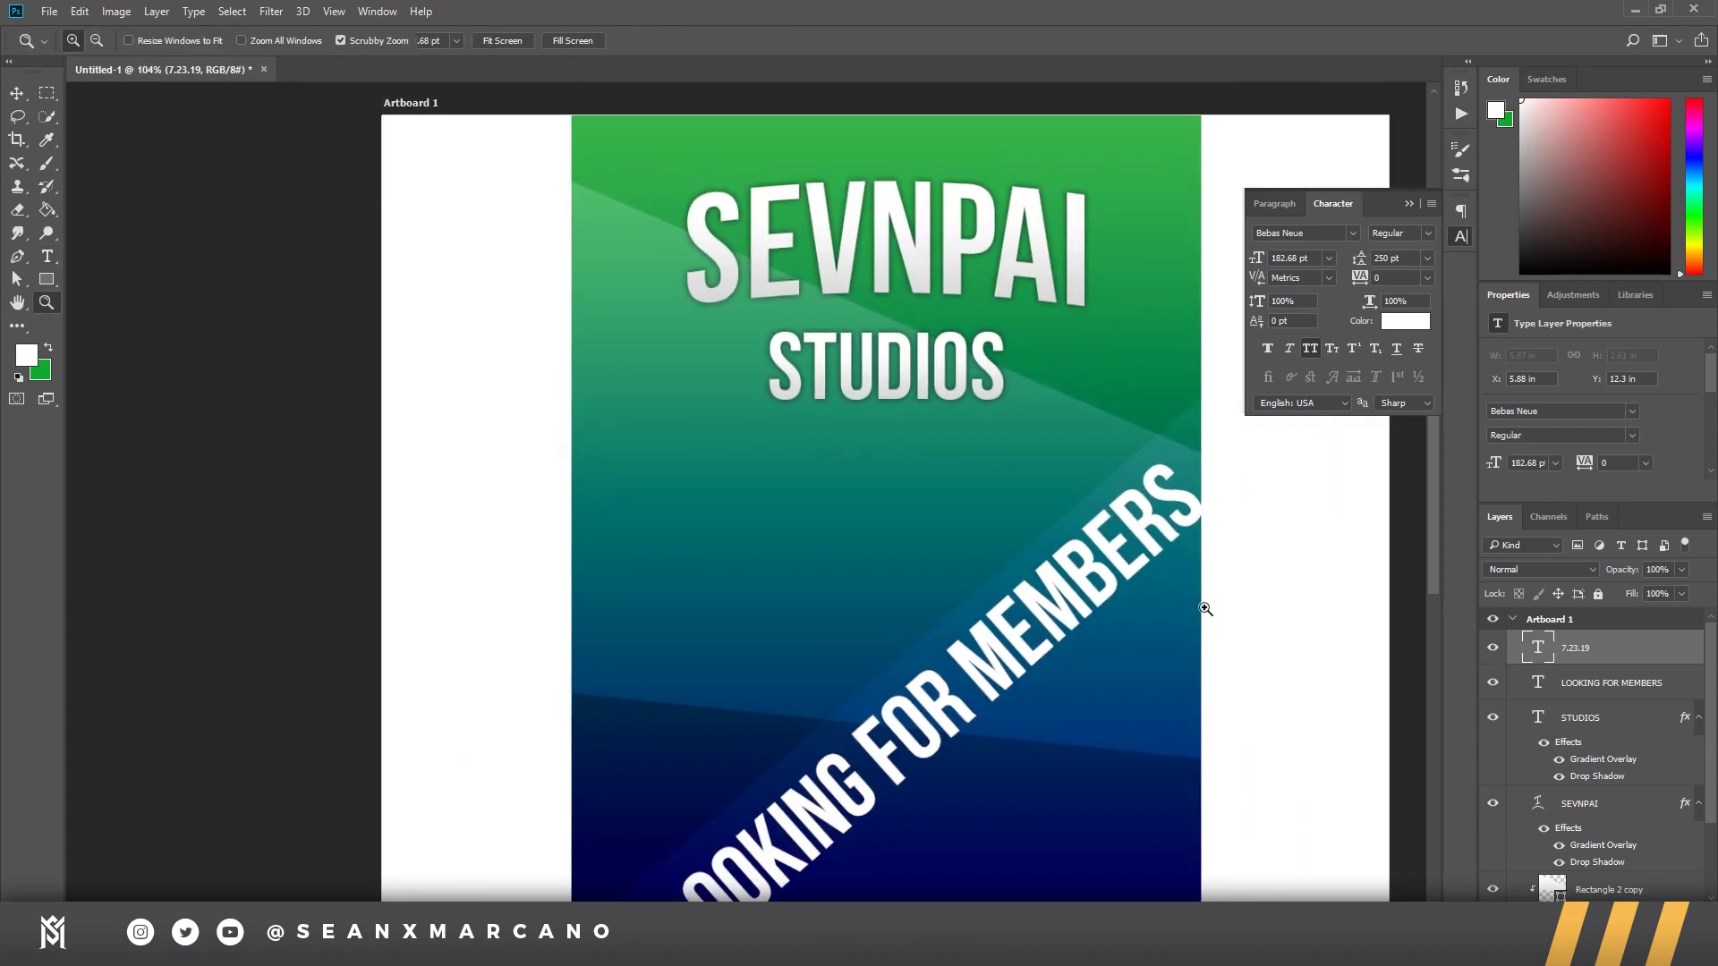
{"action": "left_click_drag", "start_coordinate": [1232, 602], "coordinate": [1136, 614]}
{"action": "scroll", "coordinate": [1614, 688], "scroll_direction": "down", "scroll_amount": 3}
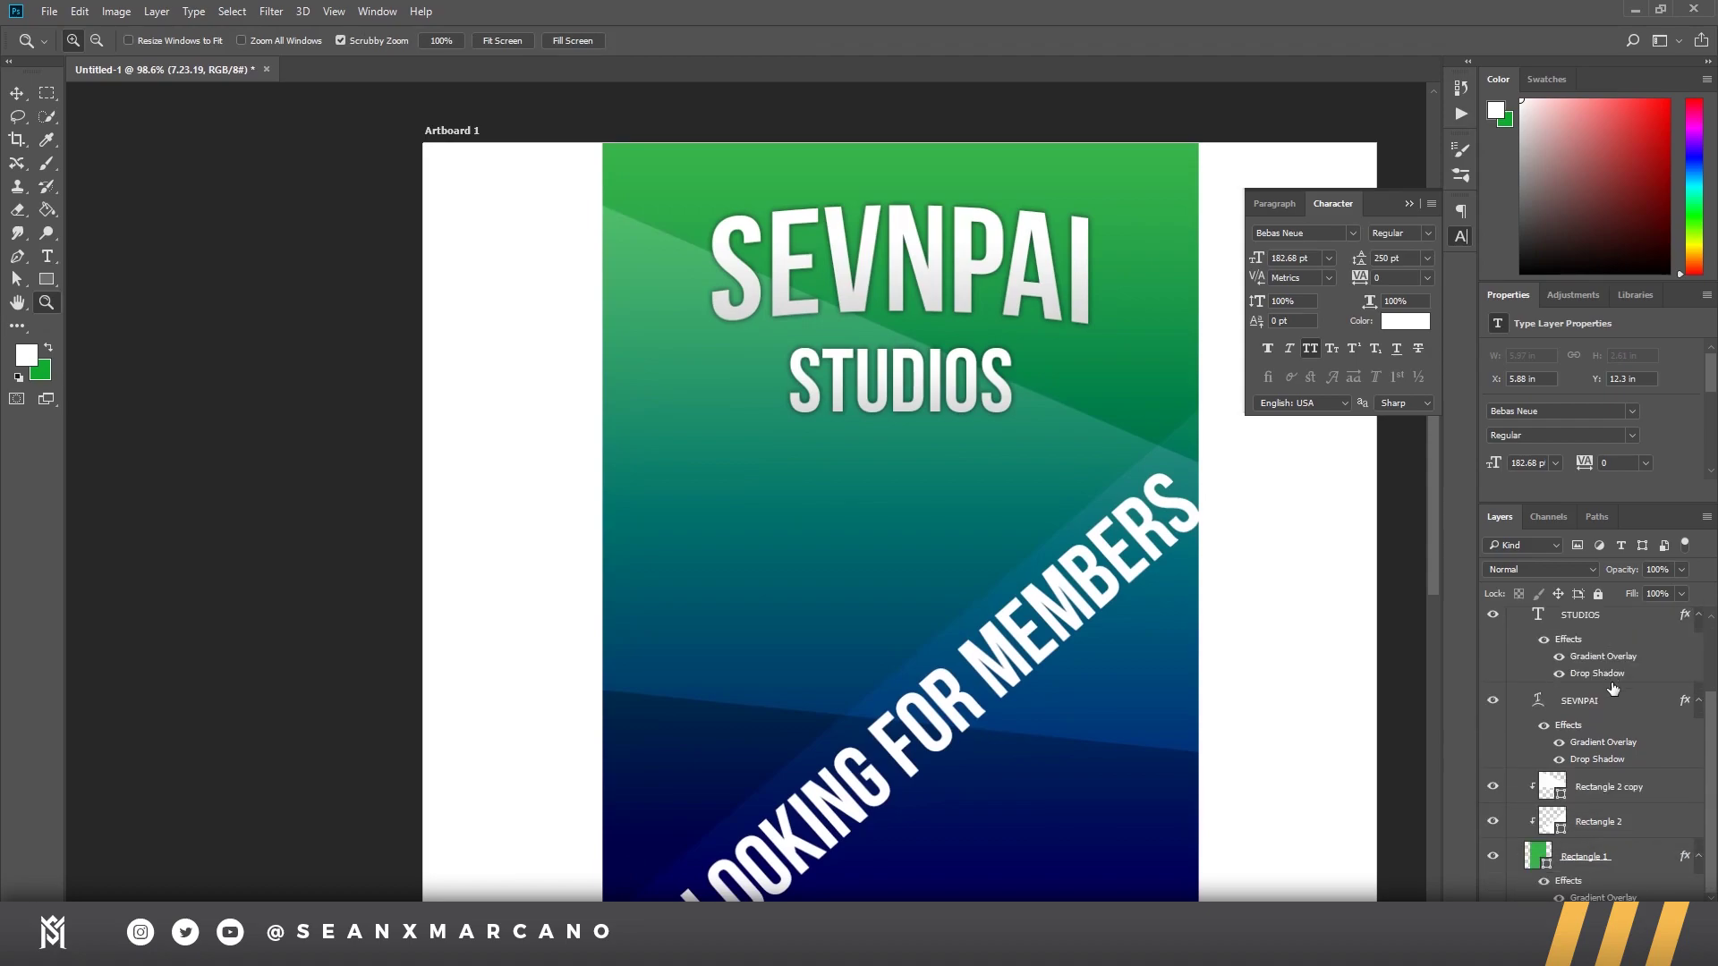
{"action": "left_click", "coordinate": [1630, 865], "text": "shift"}
{"action": "scroll", "coordinate": [1619, 816], "scroll_direction": "up", "scroll_amount": 3}
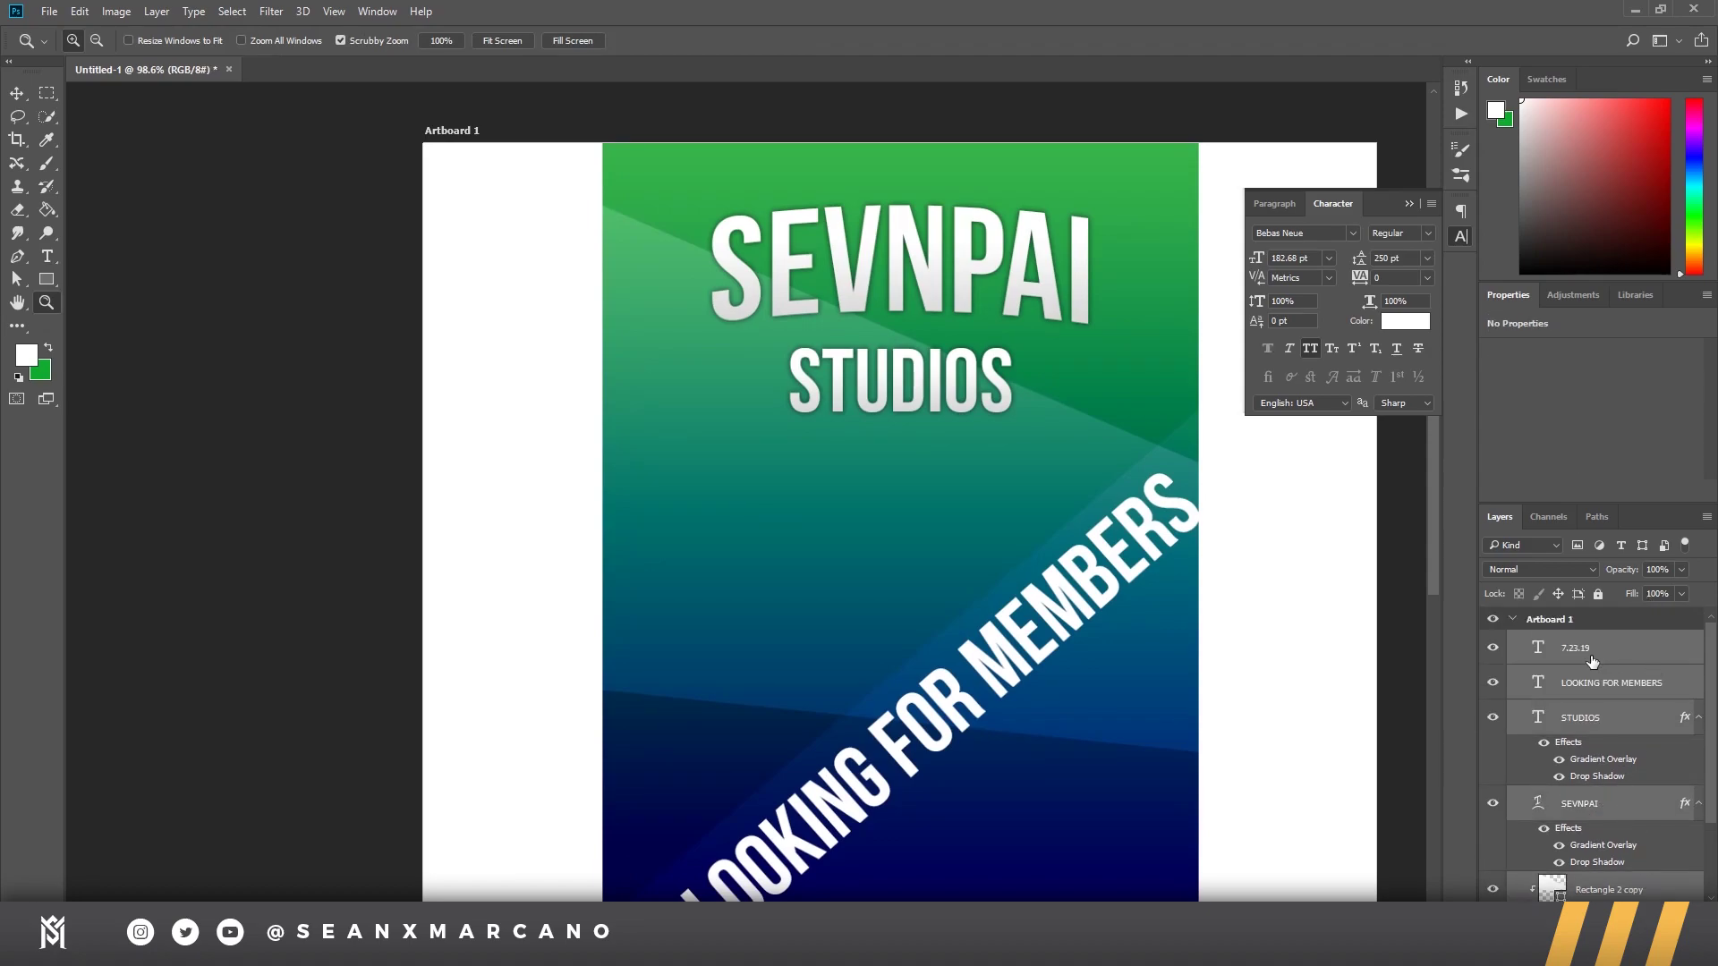
{"action": "key", "text": "ctrl+g"}
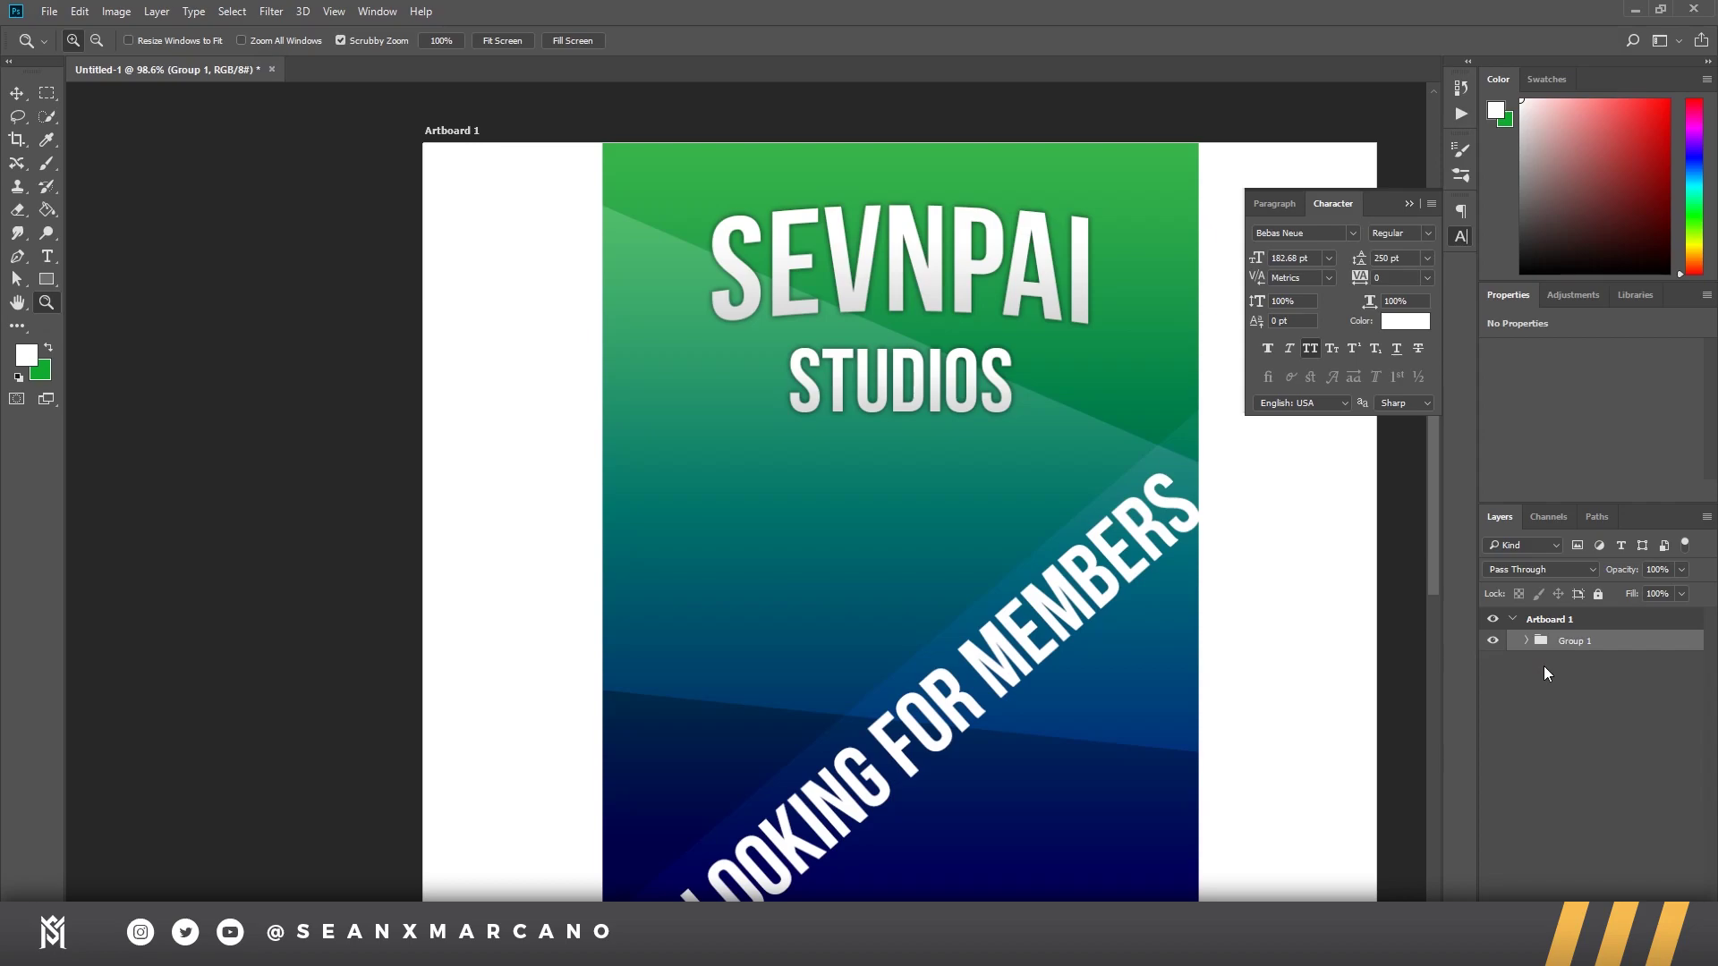
Step: Rename the new layer group as Guts and toggle its visibility to check its contents
{"action": "double_click", "coordinate": [1612, 646]}
{"action": "type", "text": "Guts"}
{"action": "key", "text": "Return"}
{"action": "left_click", "coordinate": [1493, 642]}
{"action": "left_click", "coordinate": [1493, 641]}
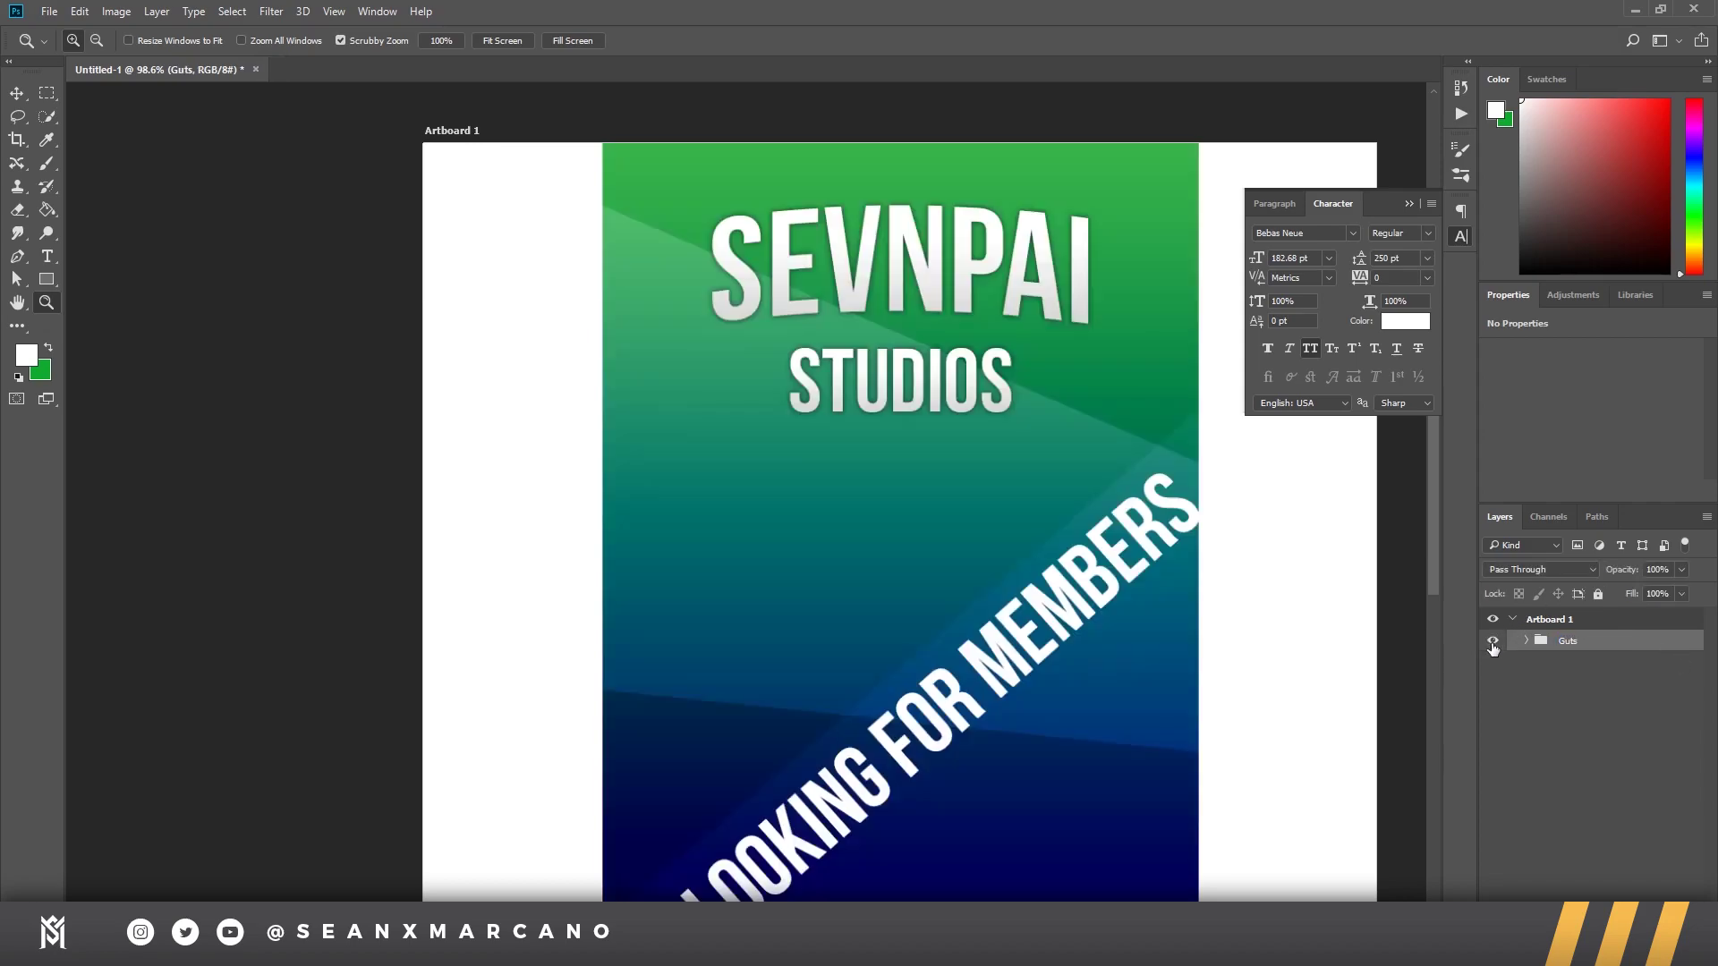
Step: Convert a duplicate of the Guts group to a smart object, keeping the original group hidden beneath it
{"action": "right_click", "coordinate": [1594, 646]}
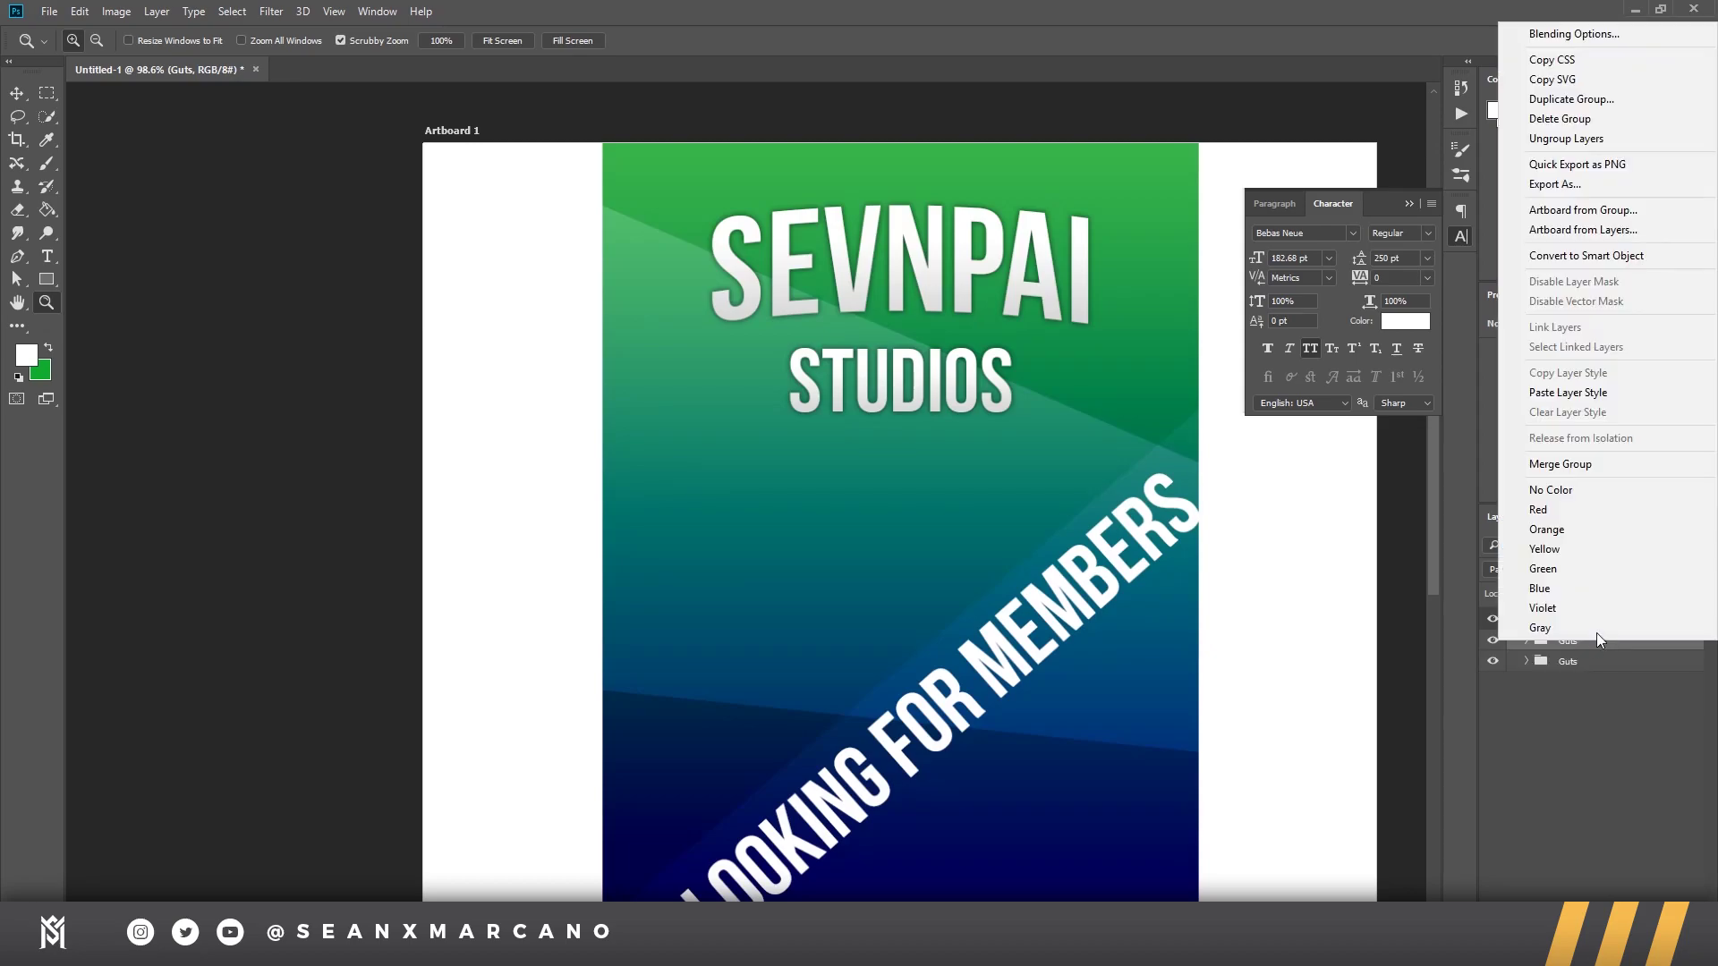
{"action": "left_click", "coordinate": [1581, 254]}
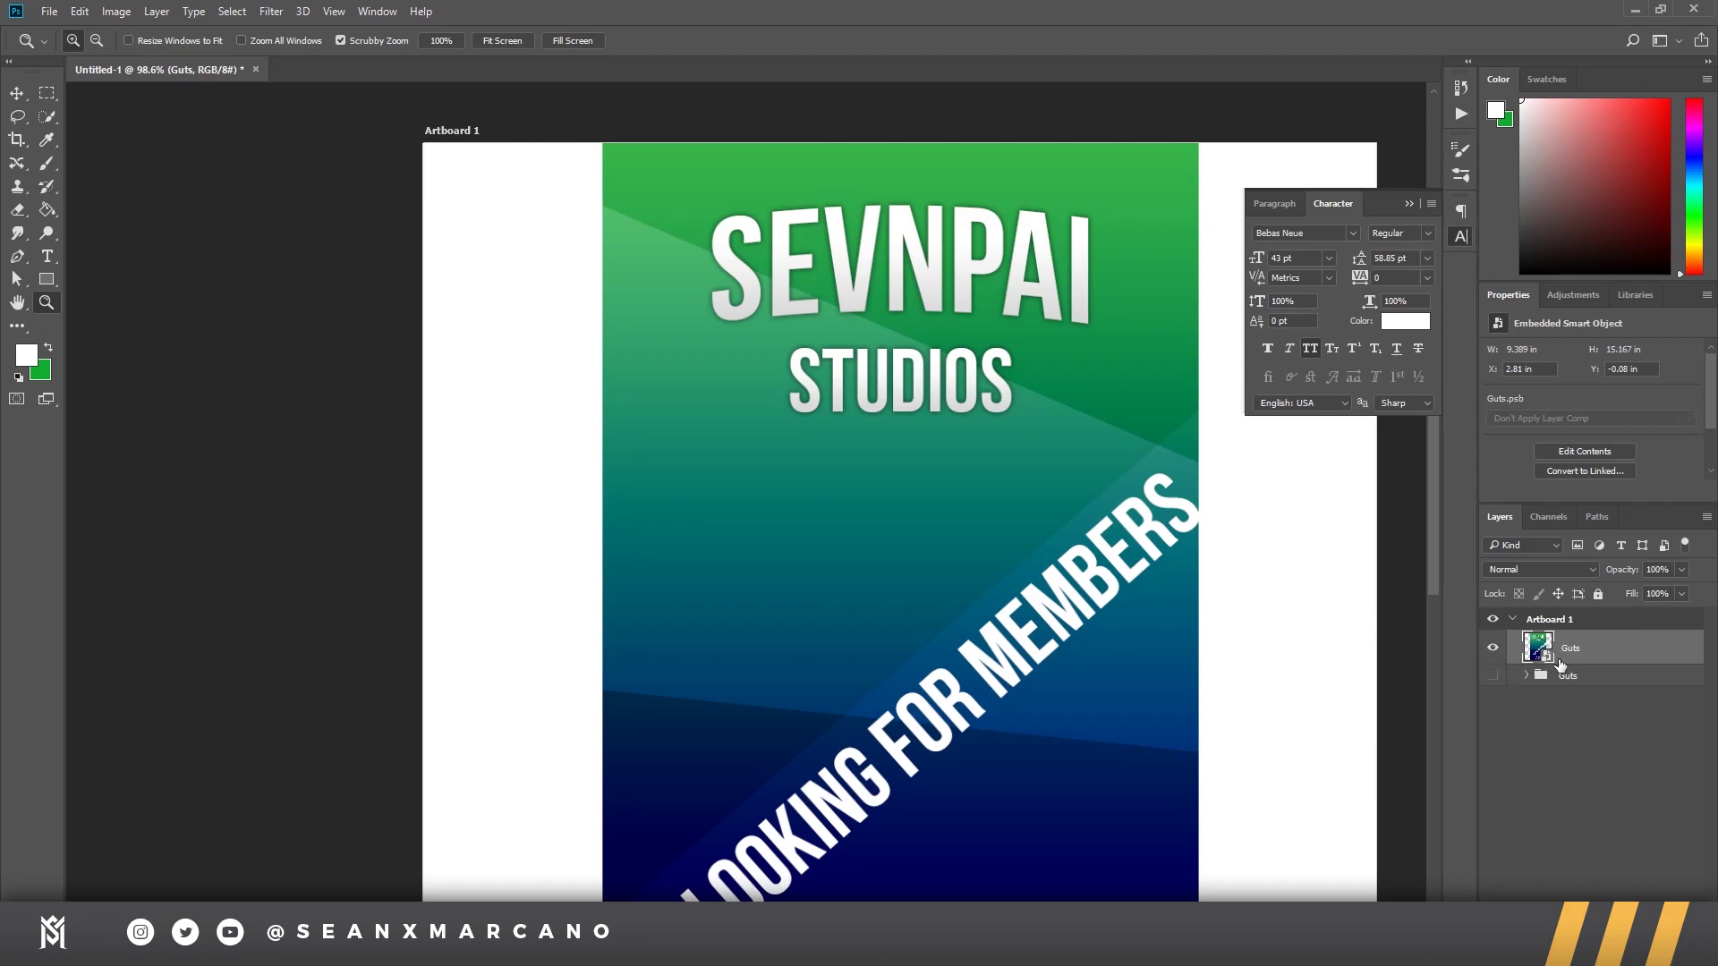
{"action": "left_click", "coordinate": [1493, 648]}
{"action": "left_click", "coordinate": [1494, 648]}
{"action": "key", "text": "ctrl+t"}
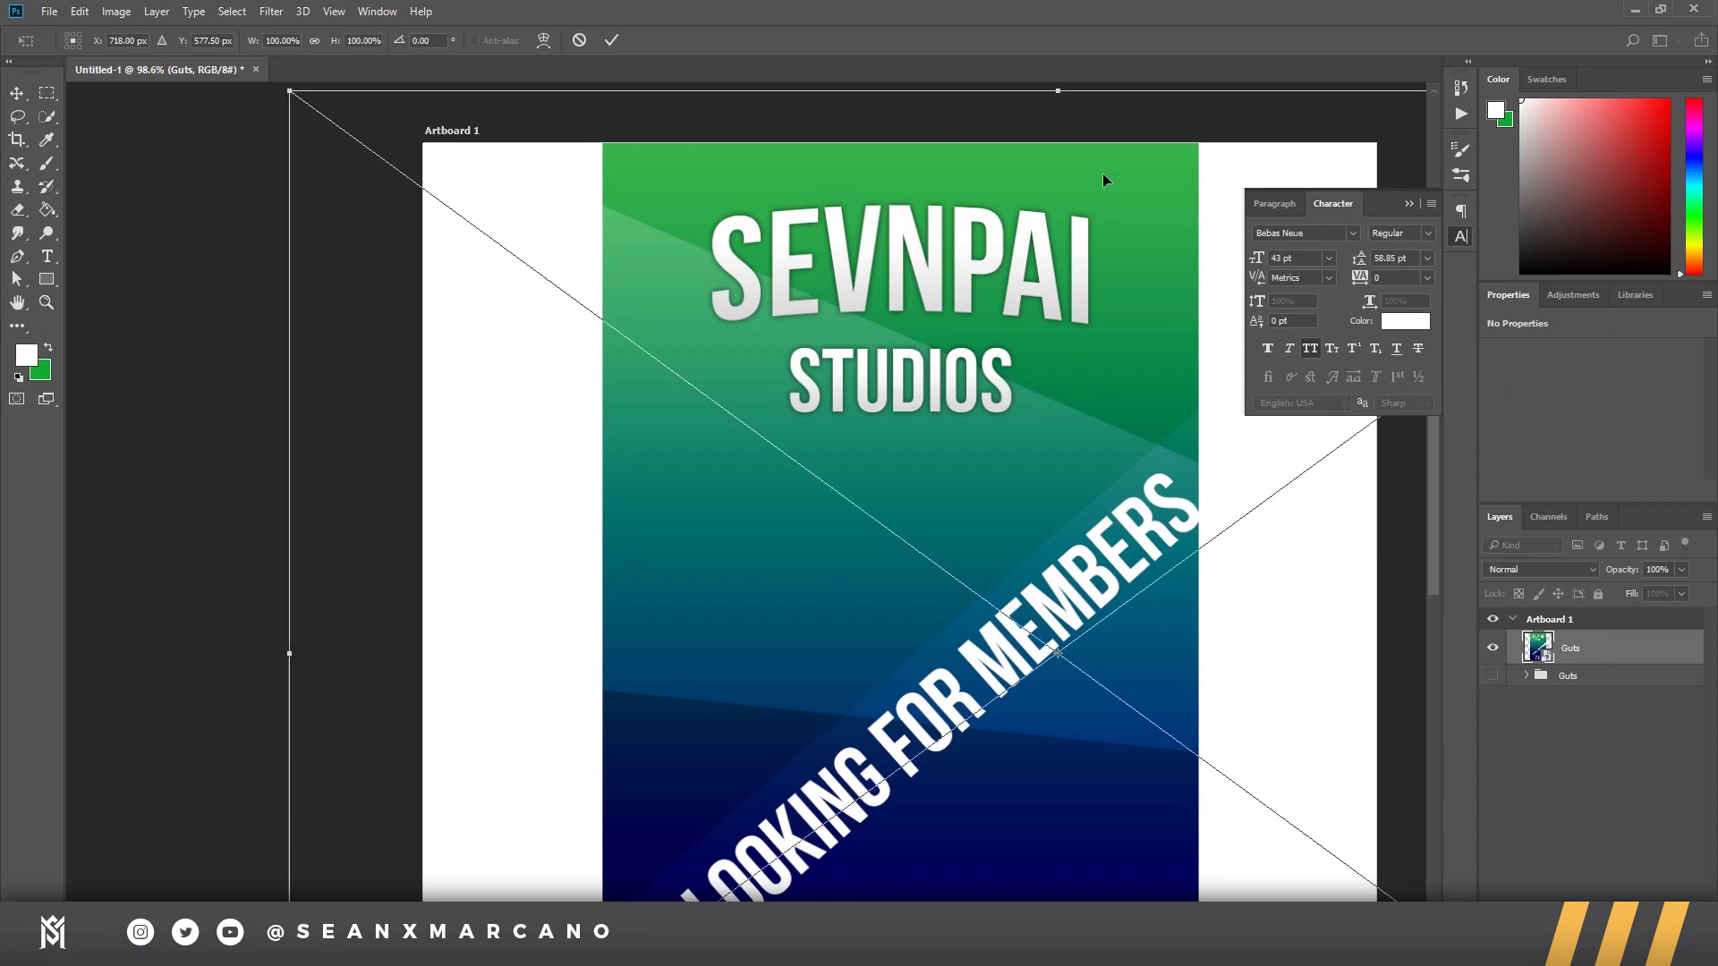
{"action": "key", "text": "Escape"}
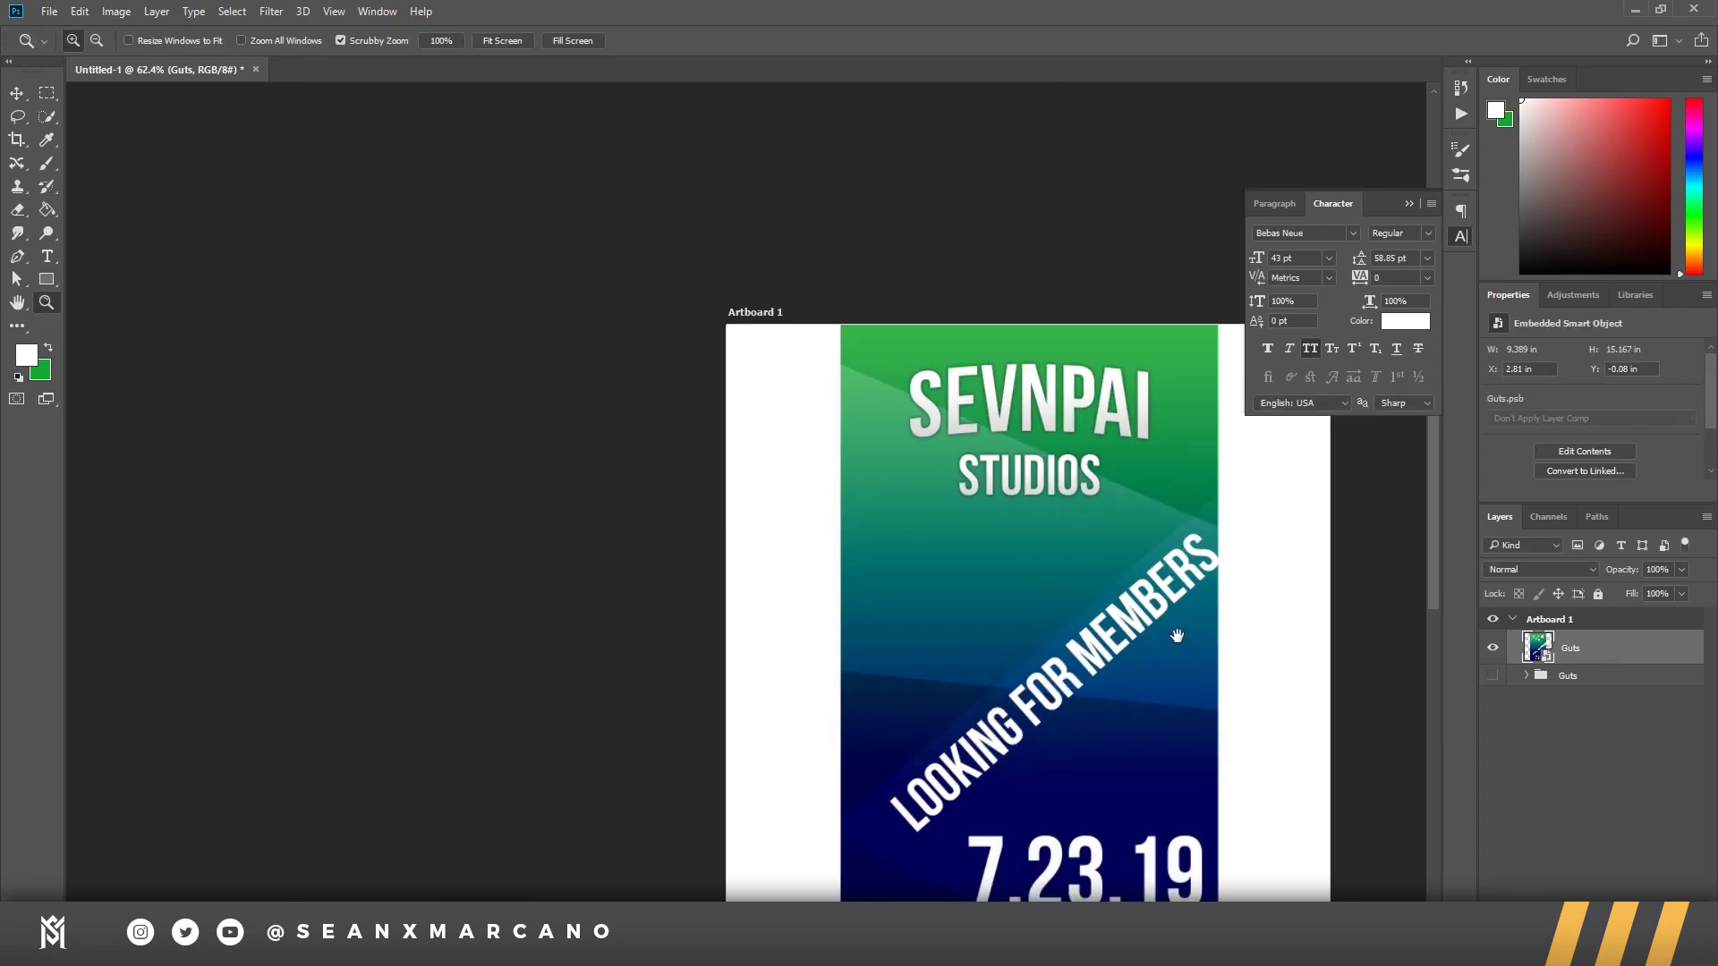